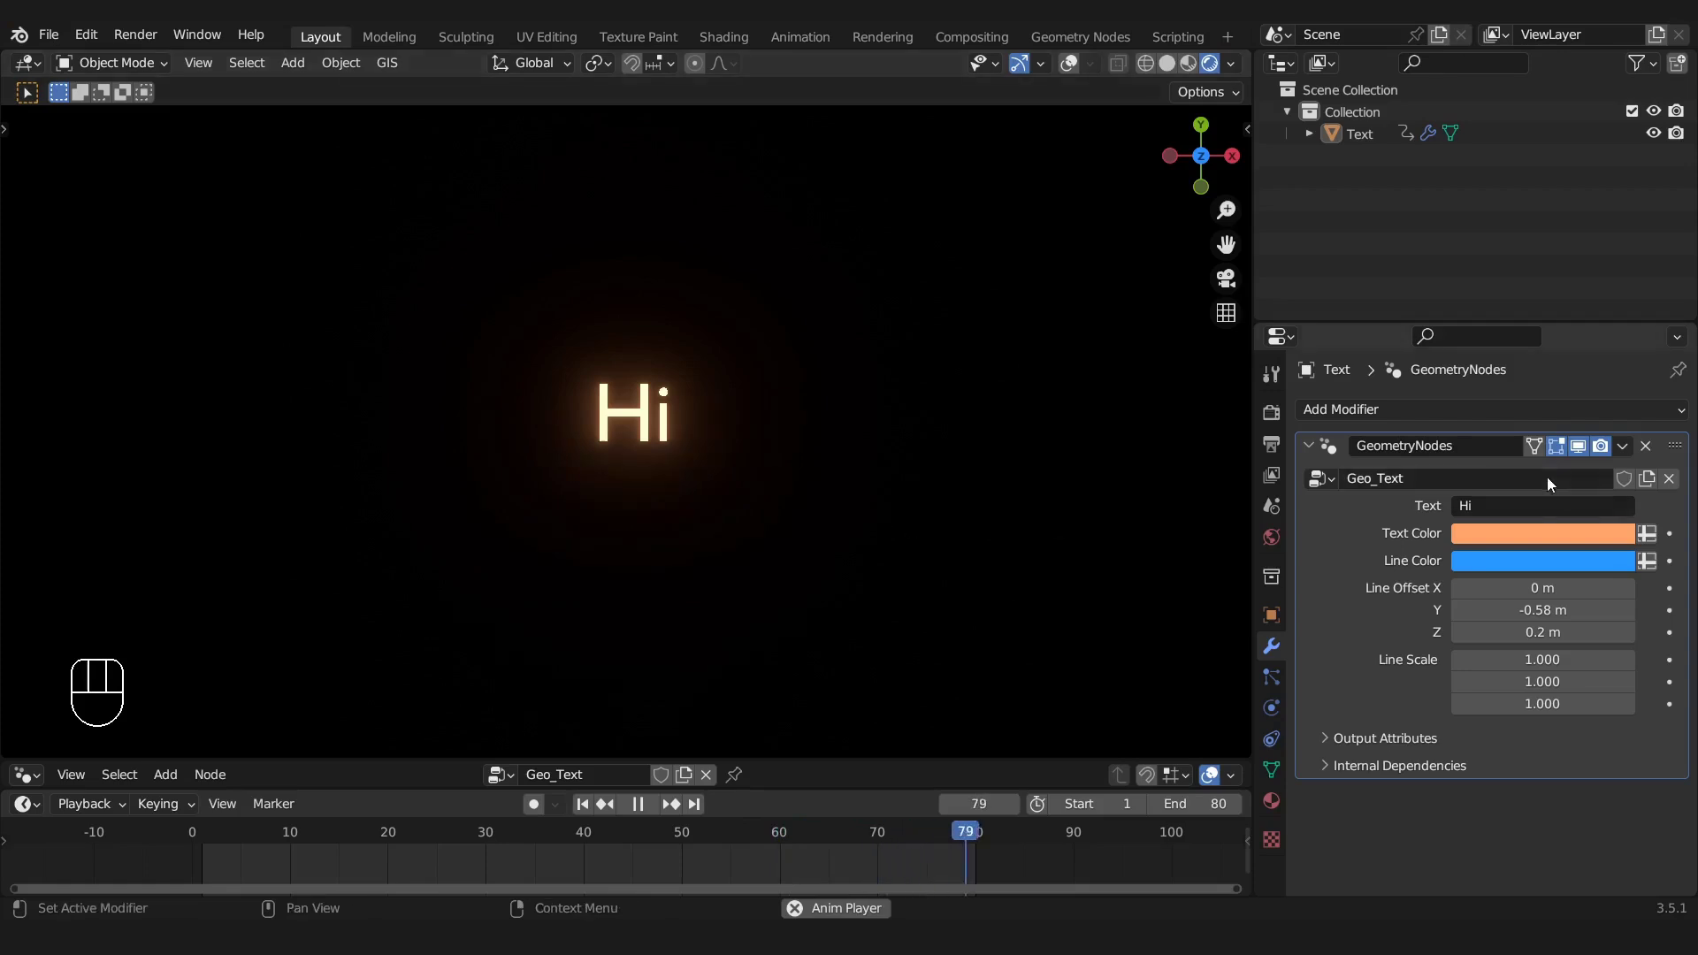
Change the Geo_Text modifier's Text Color to light blue and its Line Color to pink
{"action": "left_click", "coordinate": [1512, 534]}
{"action": "mouse_move", "coordinate": [1514, 316]}
{"action": "left_mouse_down"}
{"action": "mouse_move", "coordinate": [1536, 292]}
{"action": "mouse_move", "coordinate": [1510, 263]}
{"action": "mouse_move", "coordinate": [1545, 247]}
{"action": "left_mouse_up"}
{"action": "left_click", "coordinate": [1514, 561]}
{"action": "left_click_drag", "start_coordinate": [1464, 390], "coordinate": [1457, 341]}
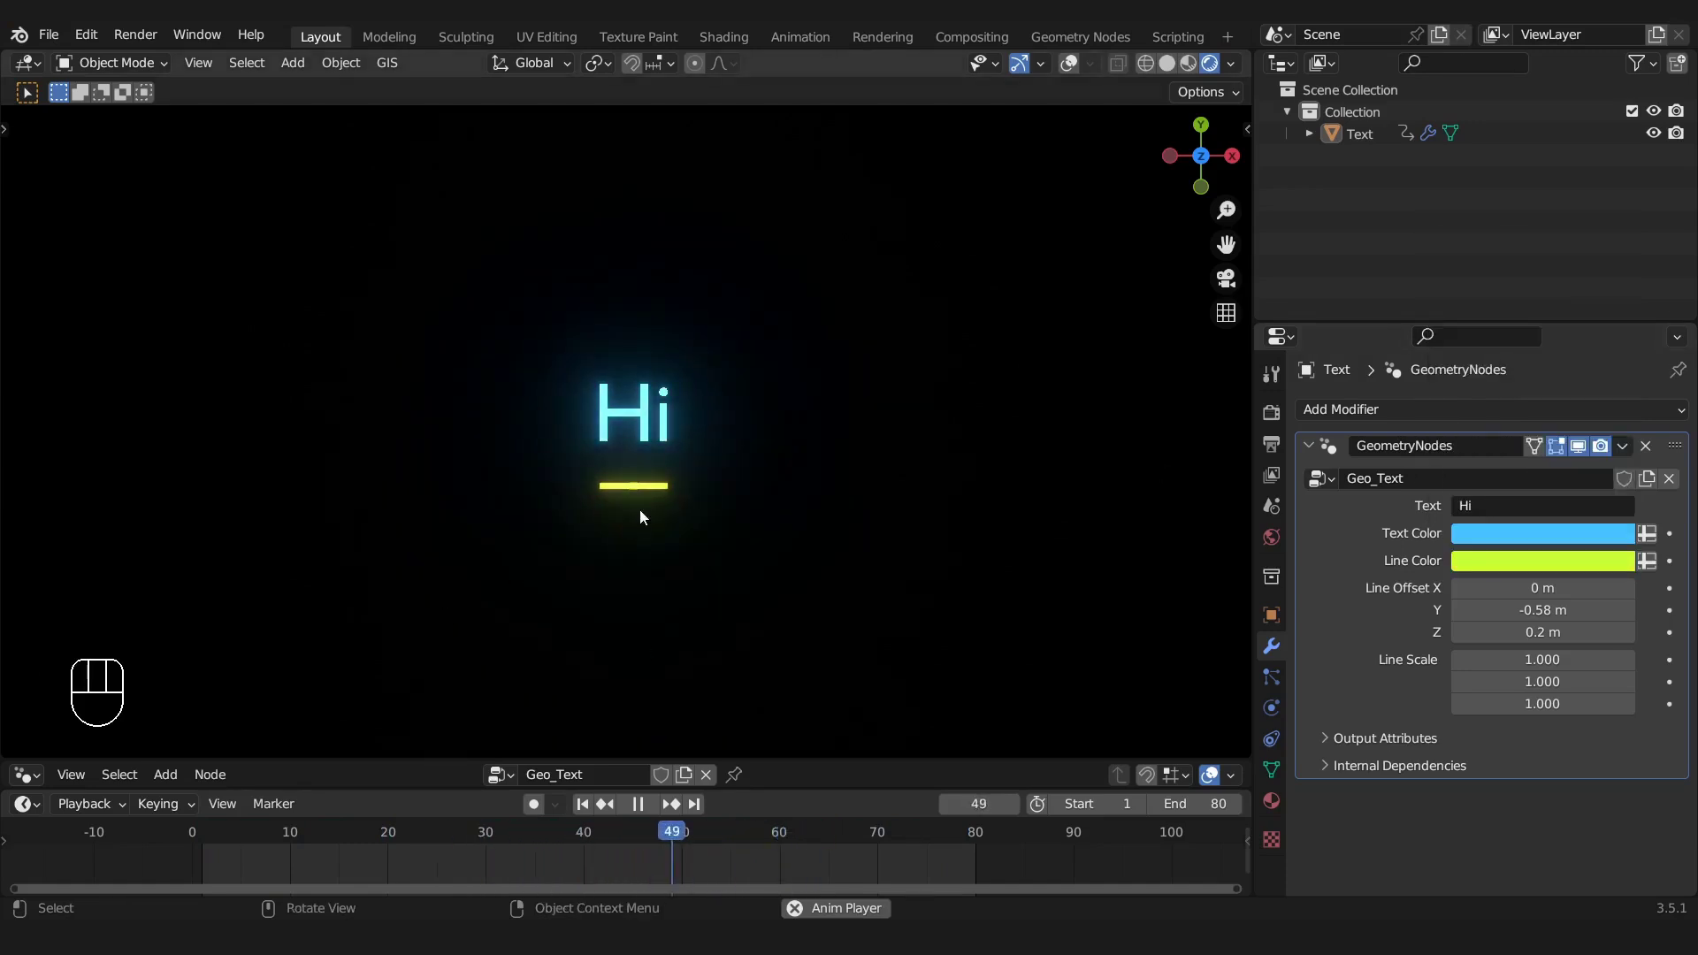
{"action": "left_click", "coordinate": [1498, 559]}
{"action": "left_click_drag", "start_coordinate": [1535, 371], "coordinate": [1564, 360]}
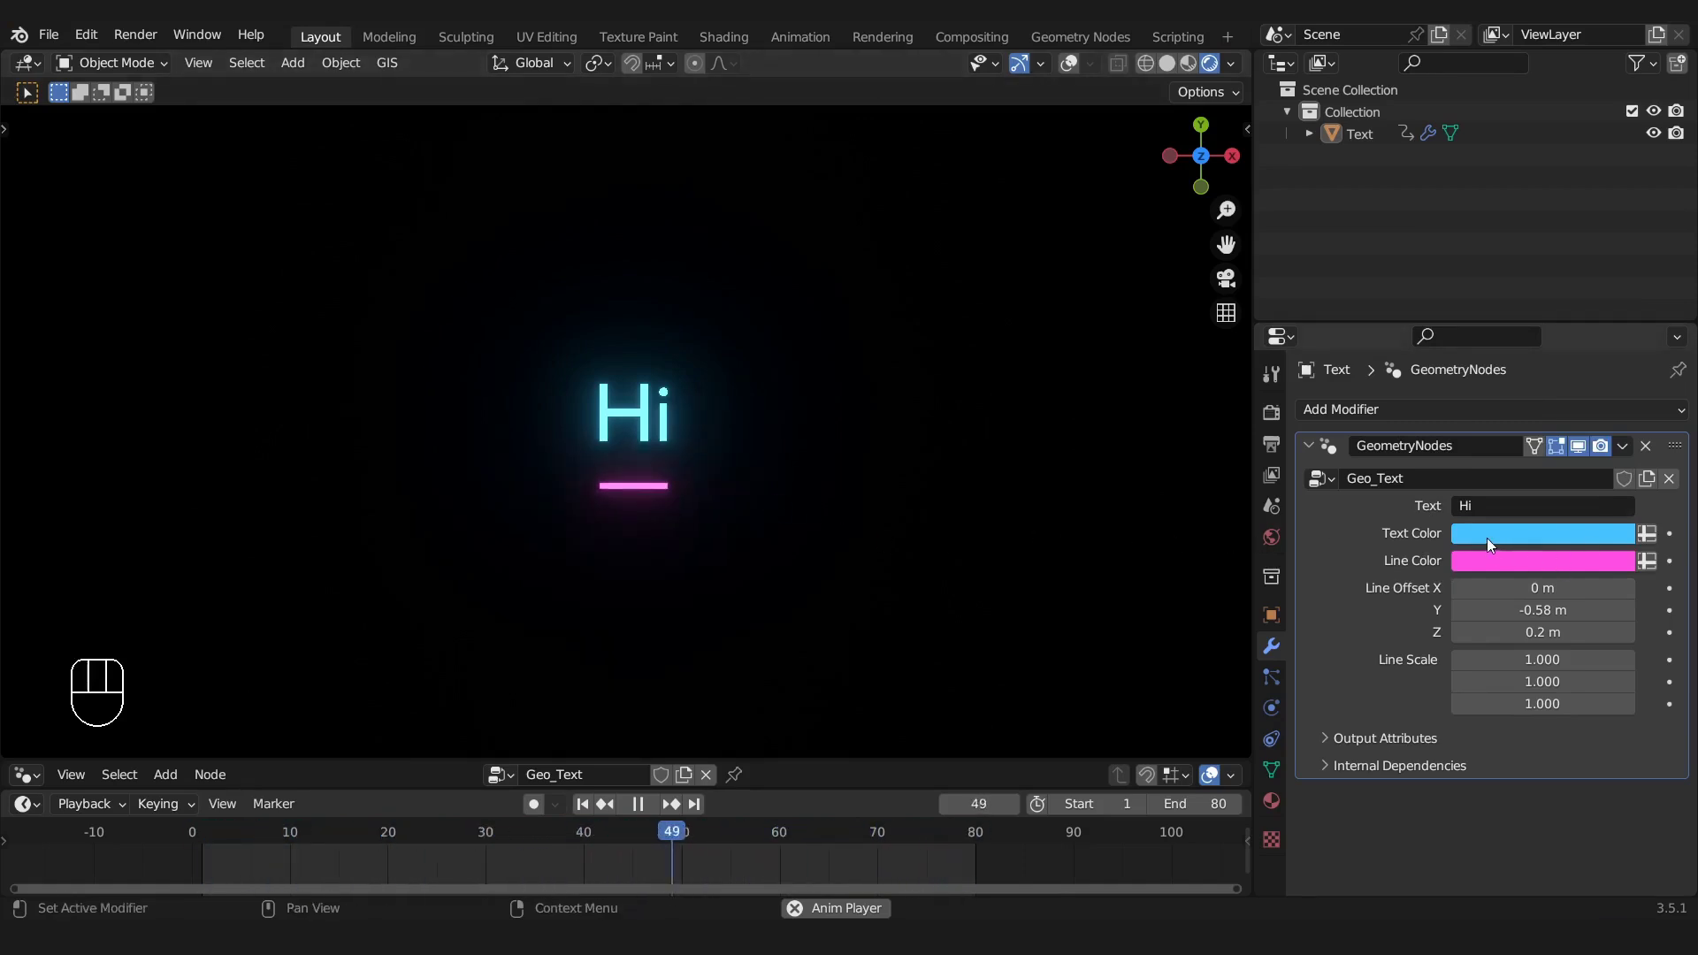
Set the Geo_Text modifier's text to "My Brand is Cooler than Yours!"
{"action": "left_click", "coordinate": [1507, 502]}
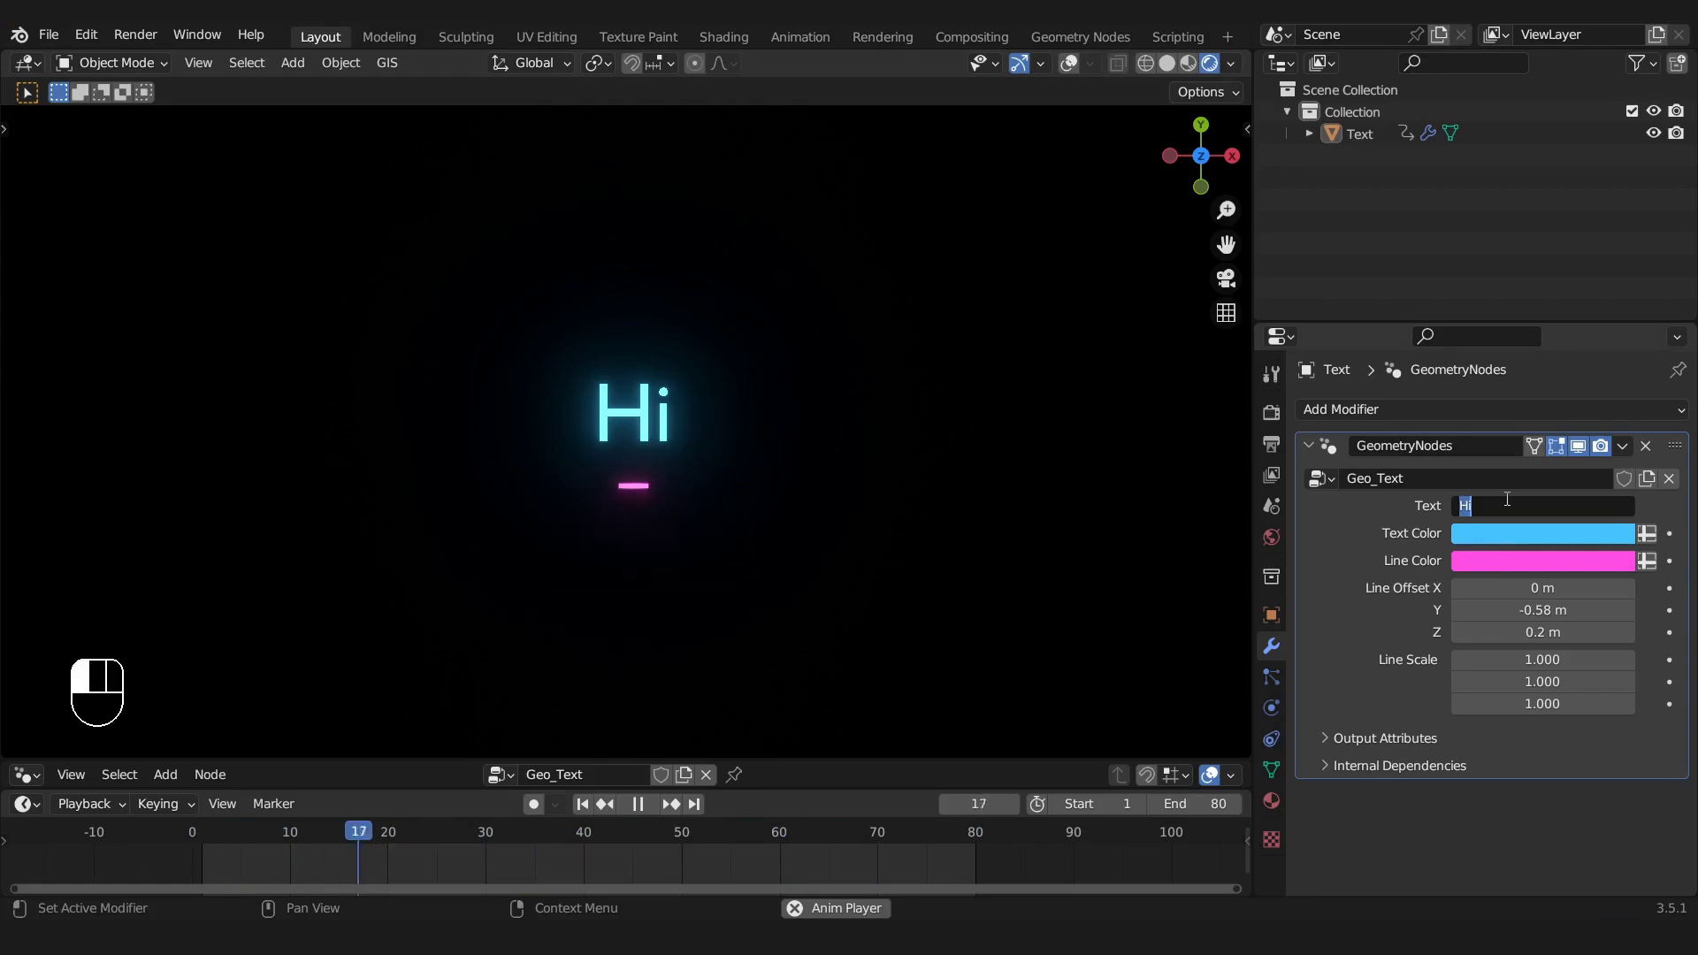
{"action": "type", "text": "My Bra"}
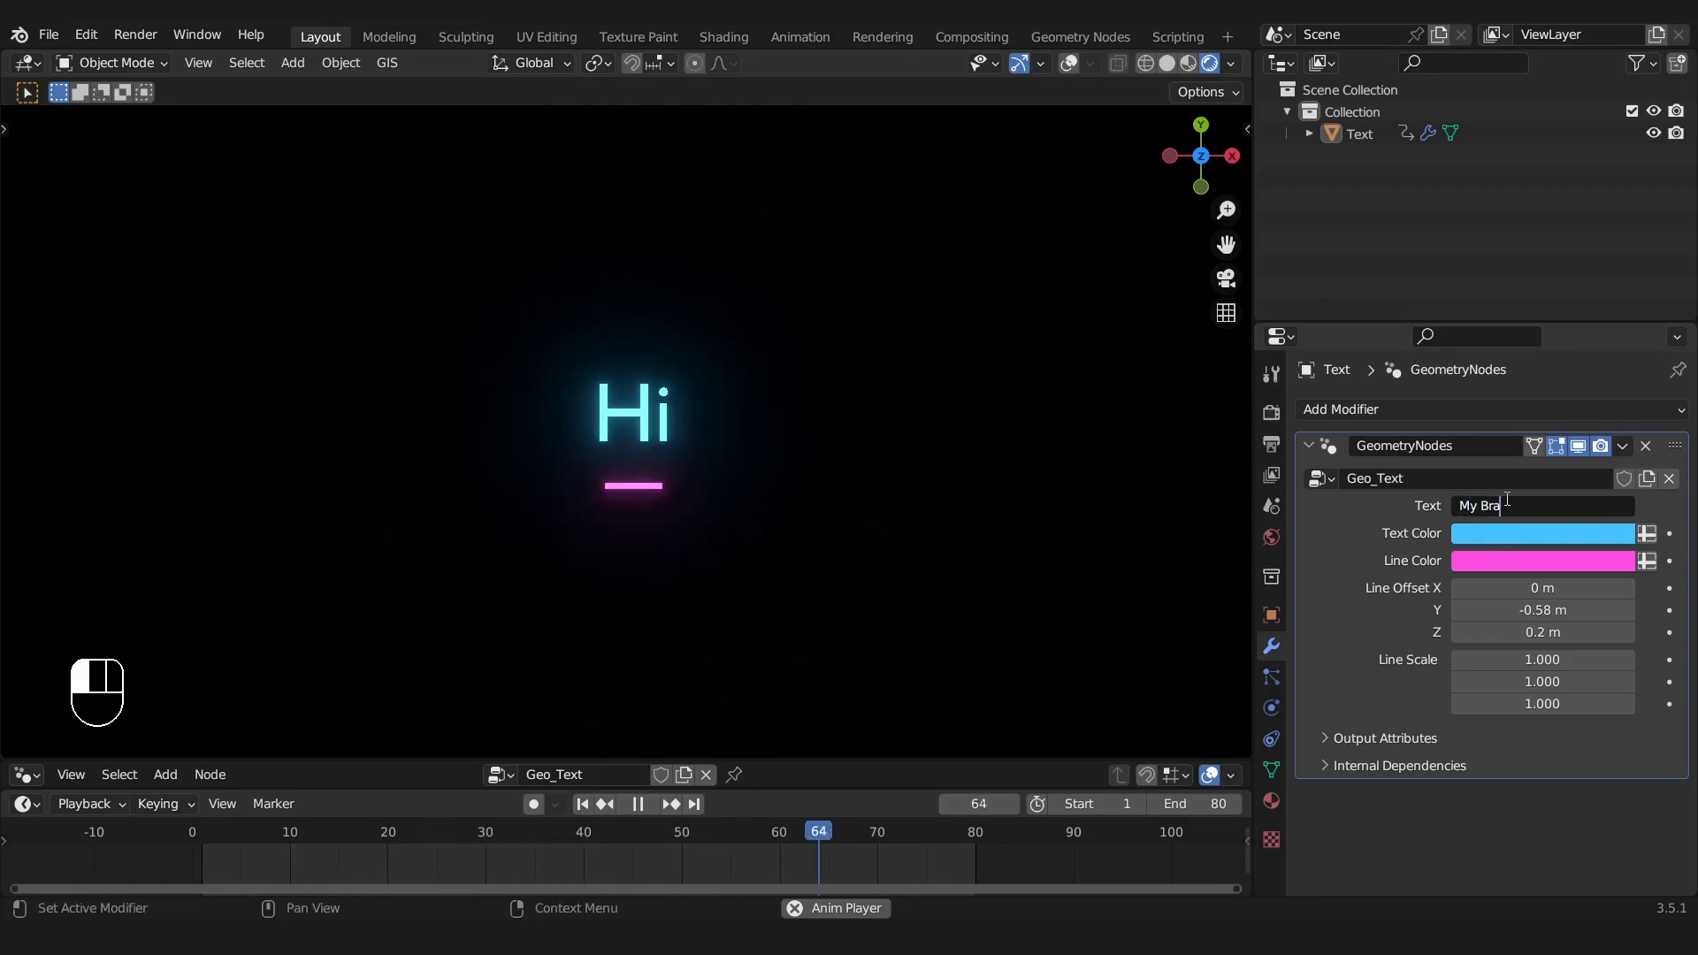
{"action": "type", "text": "nd is Cooler t"}
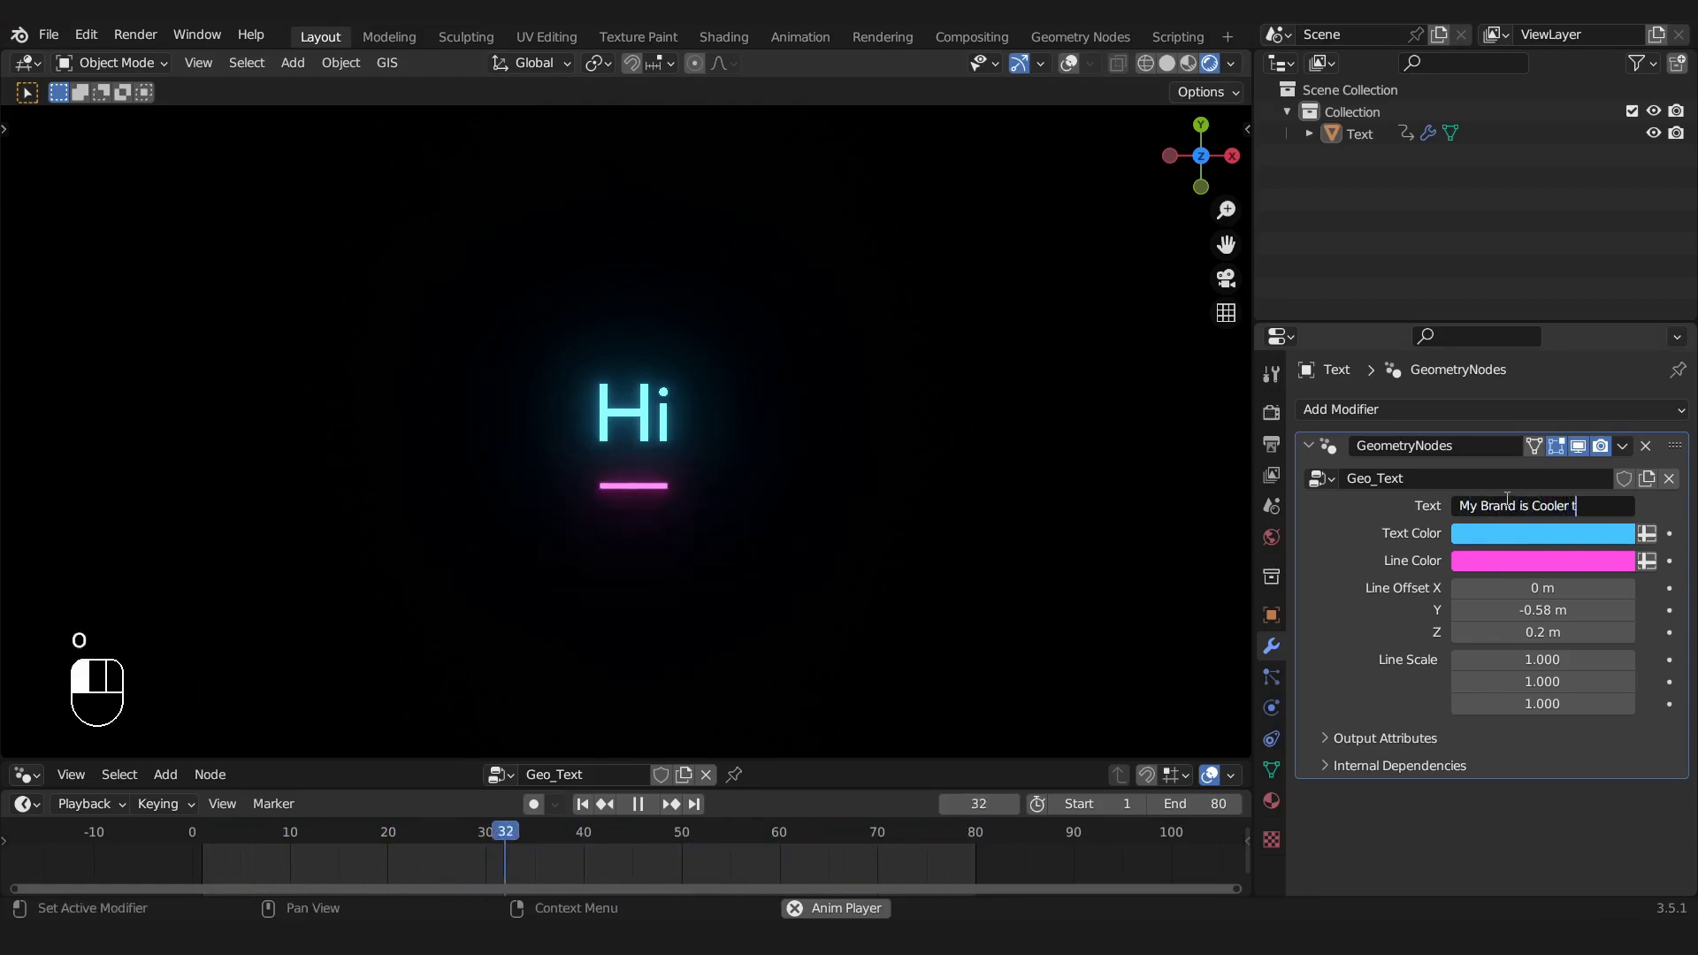
{"action": "type", "text": "han Yours!"}
{"action": "key", "text": "Return"}
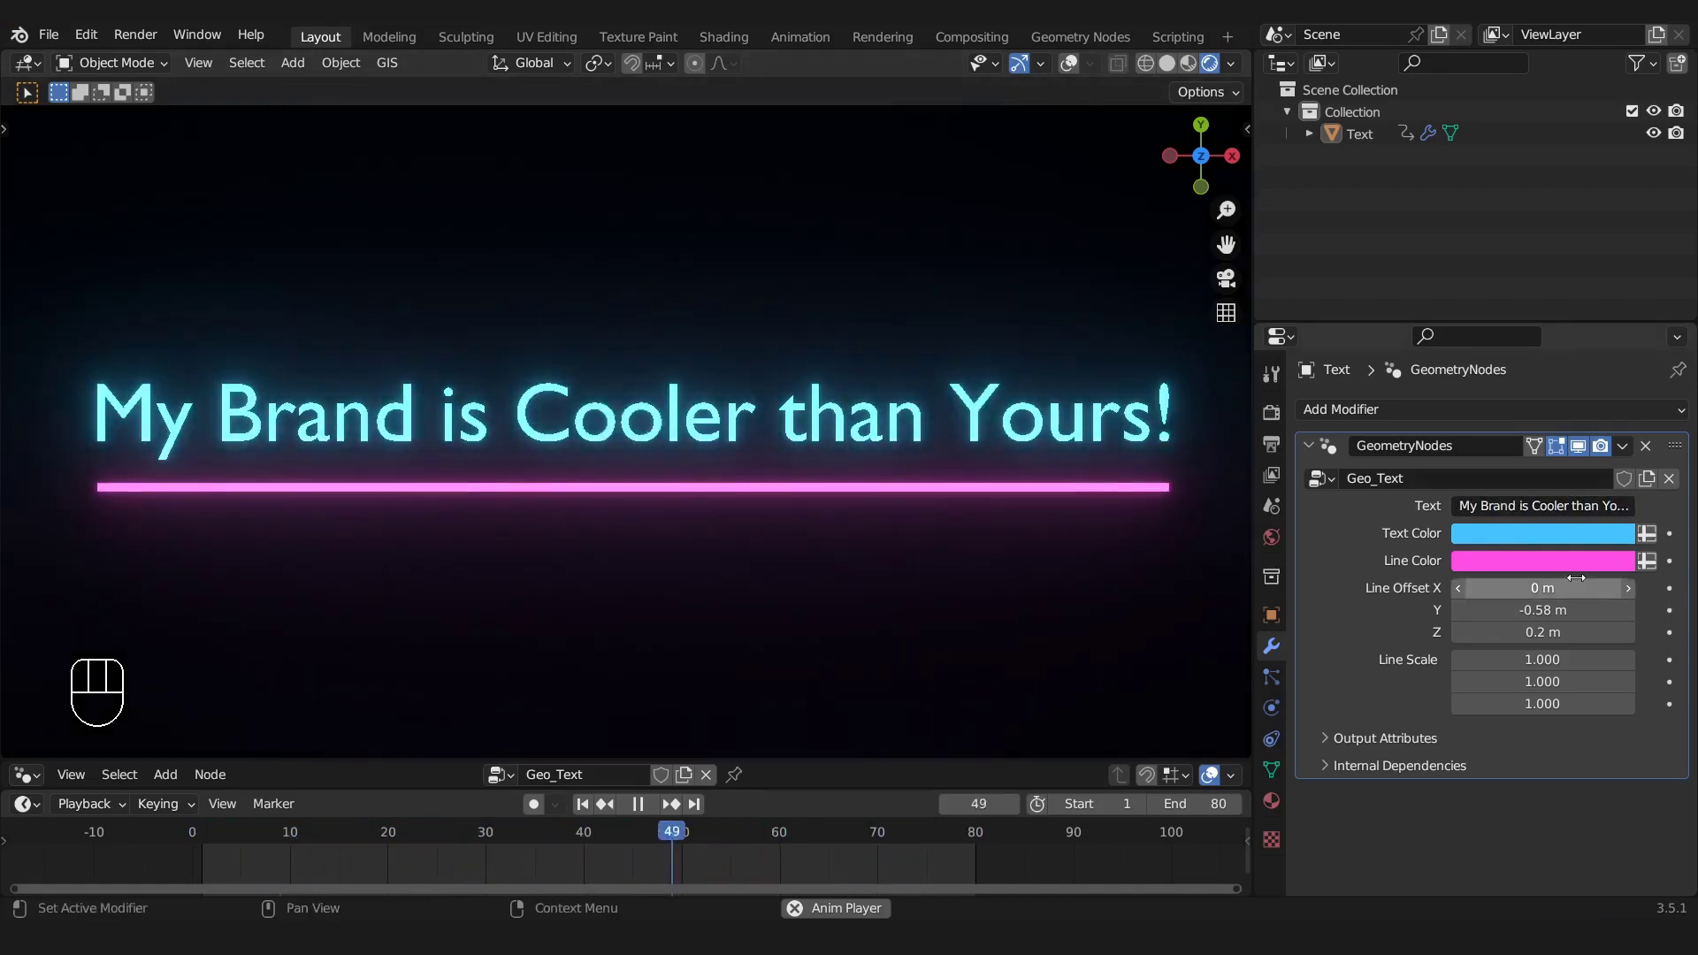
Try a Line Offset X of -3.74 m, reset it to 0 m, and lower the line to a Y offset of -1.92 m
{"action": "left_click_drag", "start_coordinate": [1537, 589], "coordinate": [1206, 589]}
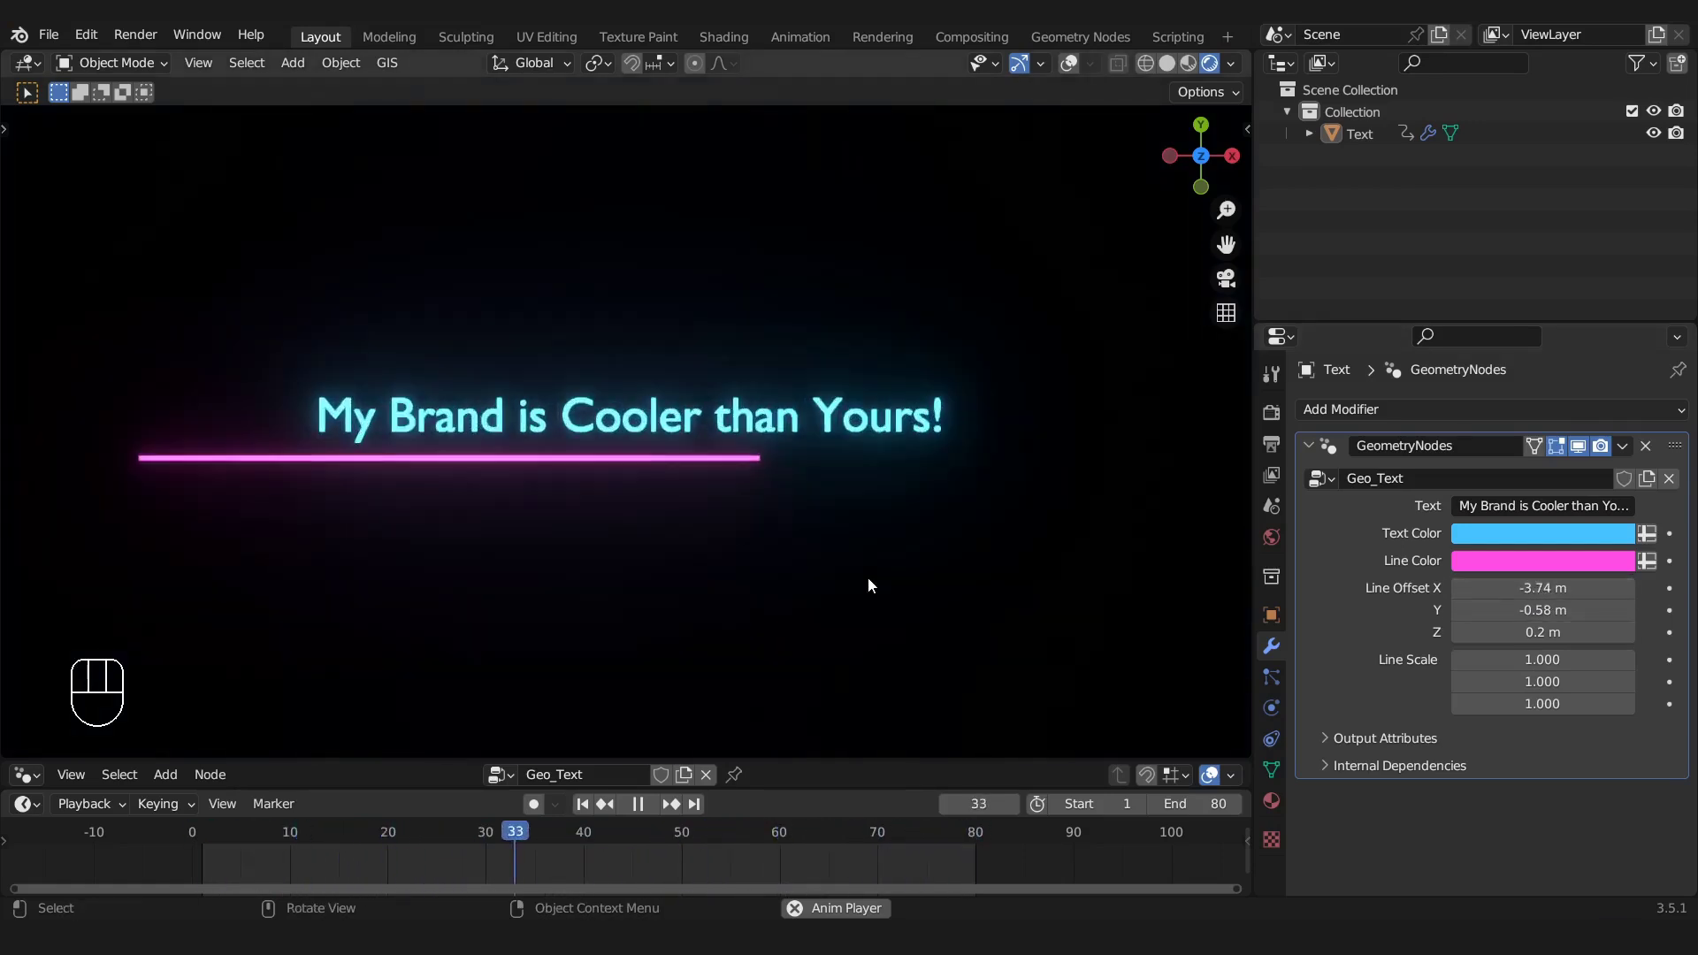
{"action": "left_click_drag", "start_coordinate": [1528, 588], "coordinate": [1531, 589]}
{"action": "left_click_drag", "start_coordinate": [1538, 611], "coordinate": [1459, 610]}
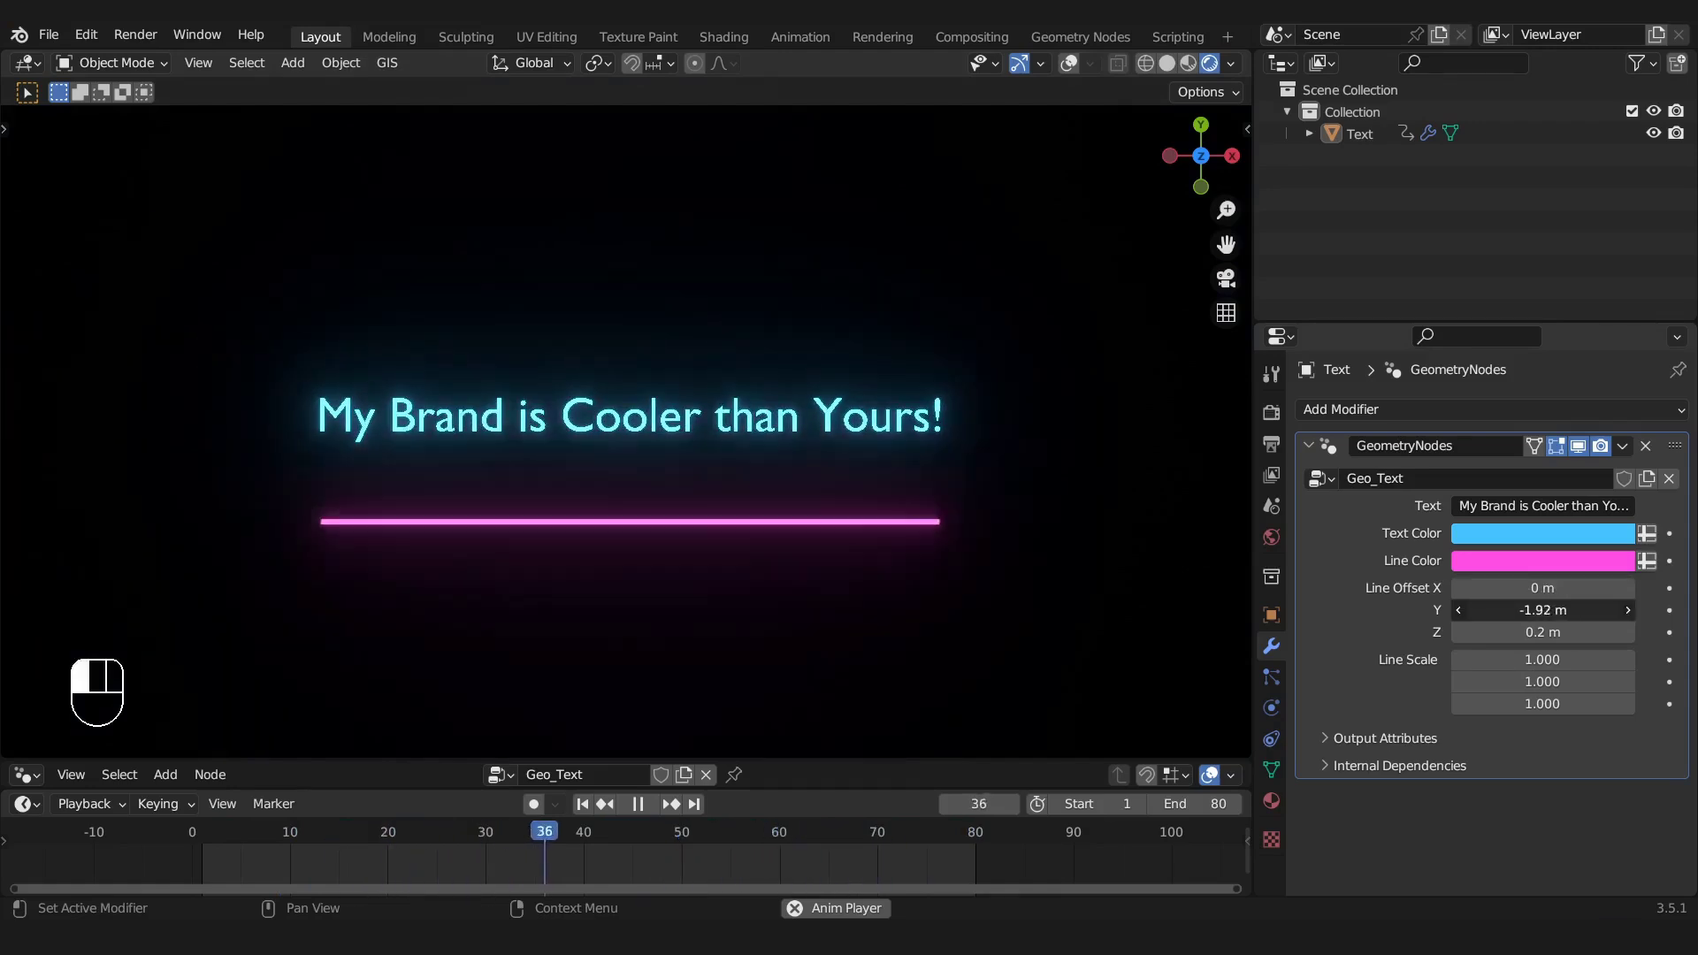
Thicken the line to a Y scale of 11.12 over the text at a Y offset of -0.01 m, and color it red
{"action": "left_click_drag", "start_coordinate": [1539, 681], "coordinate": [1635, 682]}
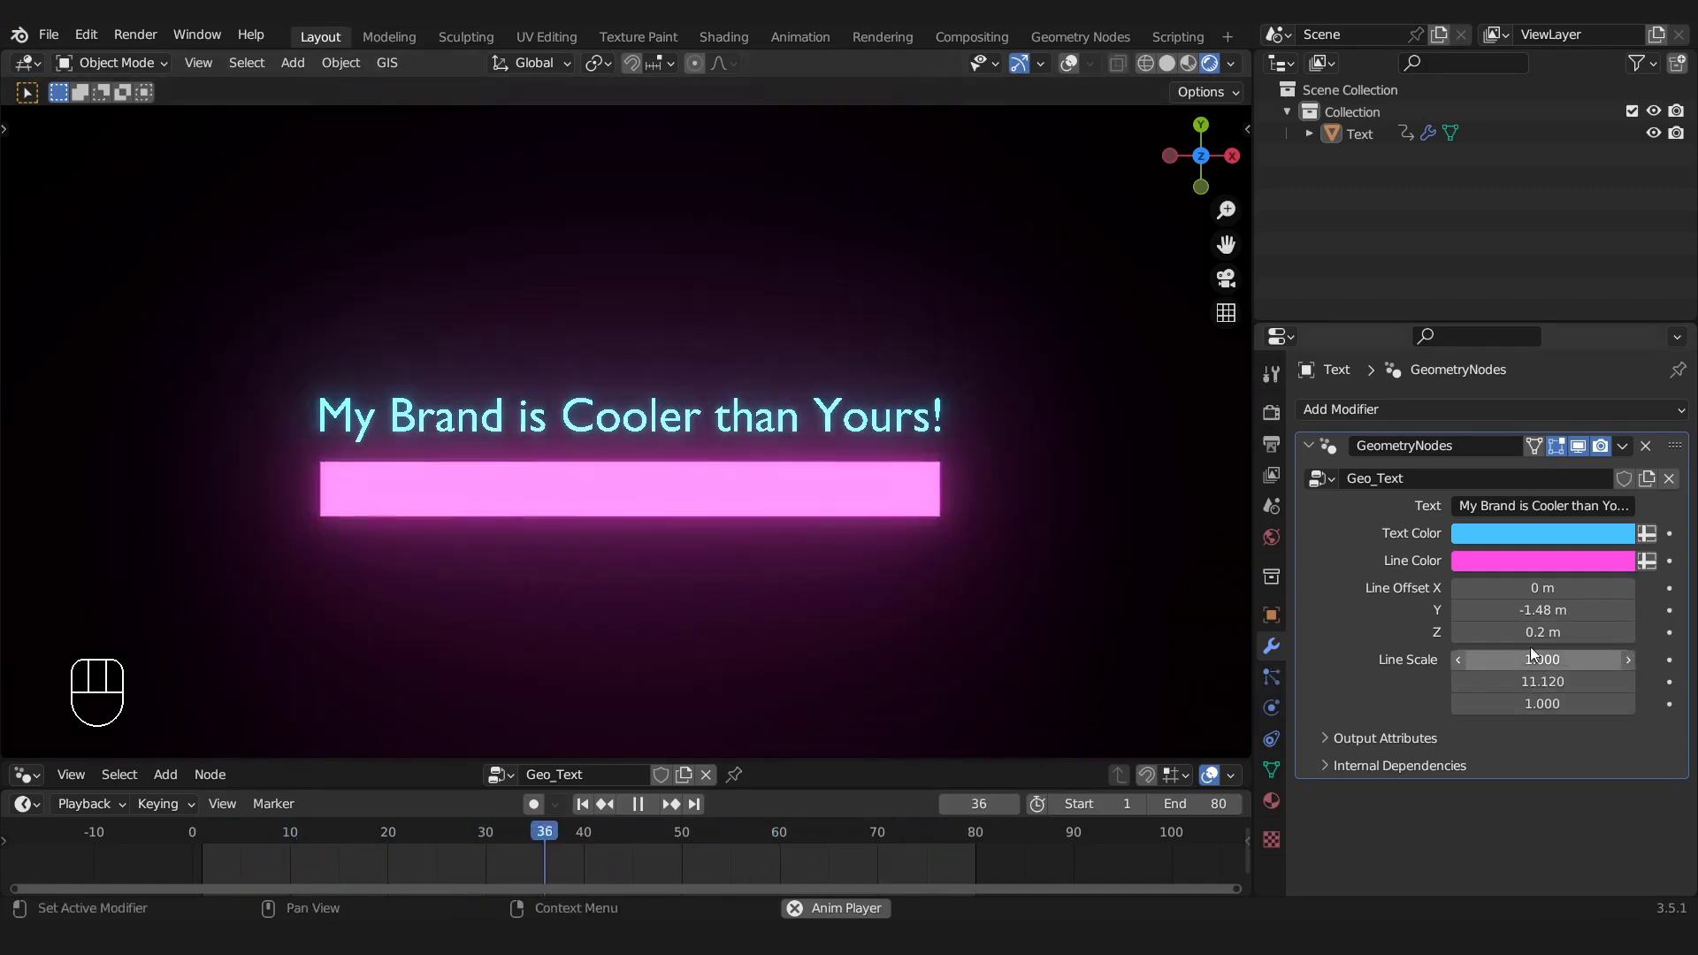
{"action": "left_click_drag", "start_coordinate": [1537, 610], "coordinate": [1590, 610]}
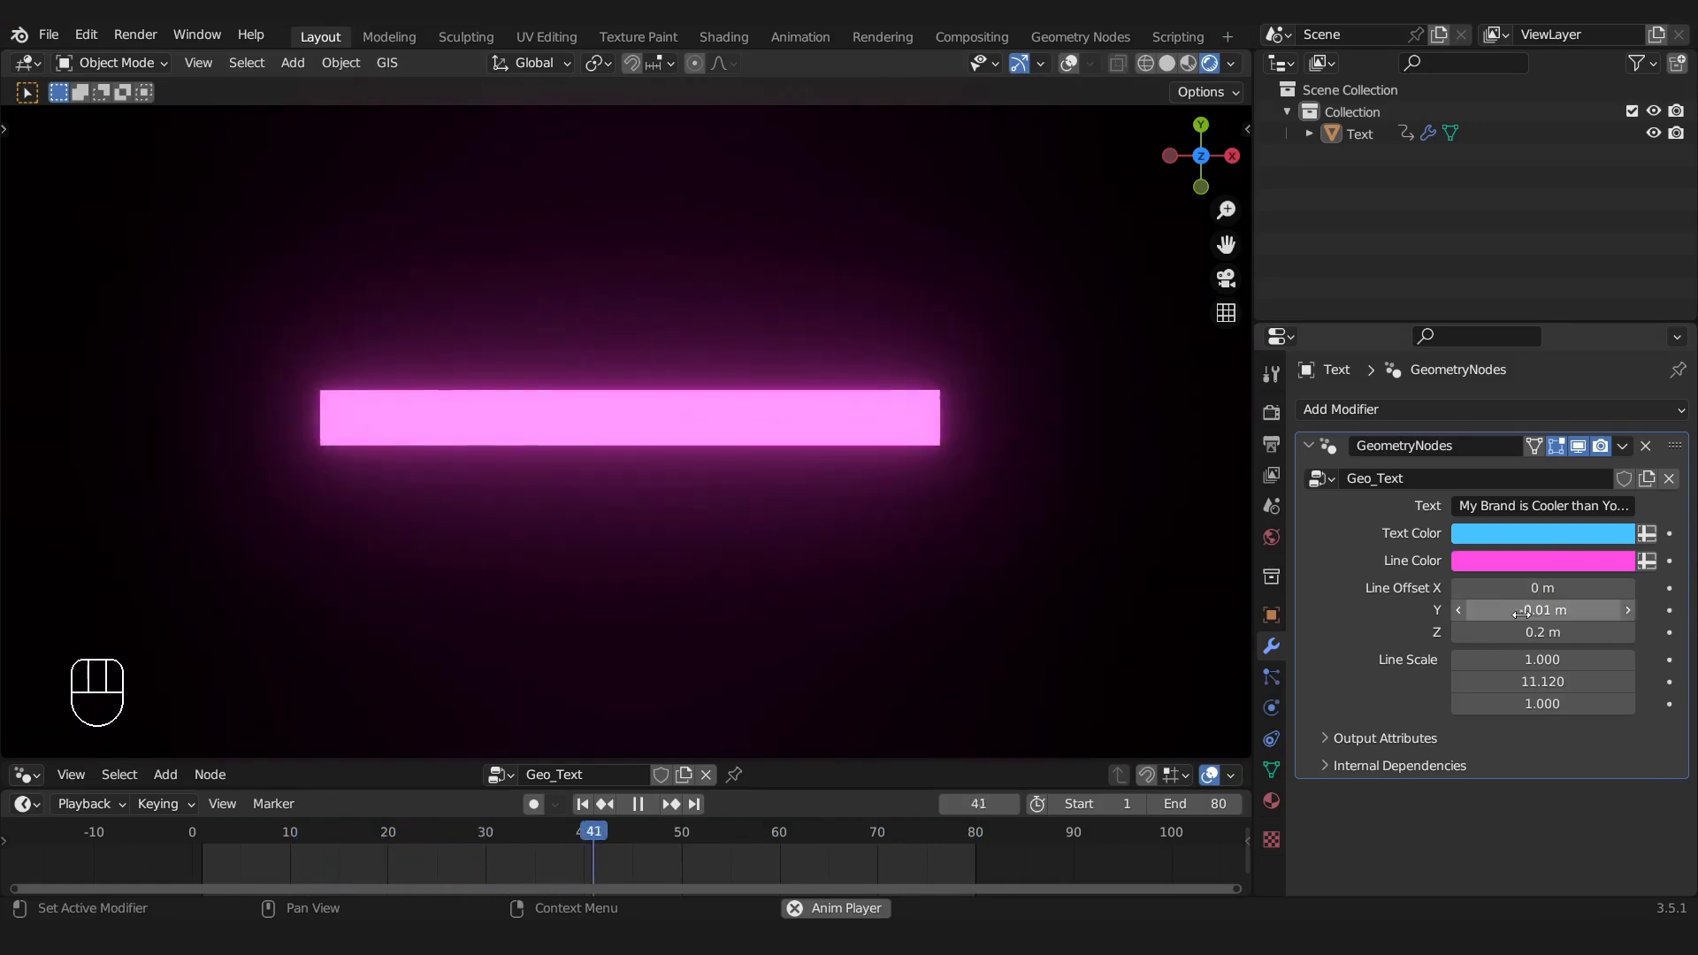
{"action": "left_click", "coordinate": [1546, 561]}
{"action": "left_click_drag", "start_coordinate": [1516, 382], "coordinate": [1519, 408]}
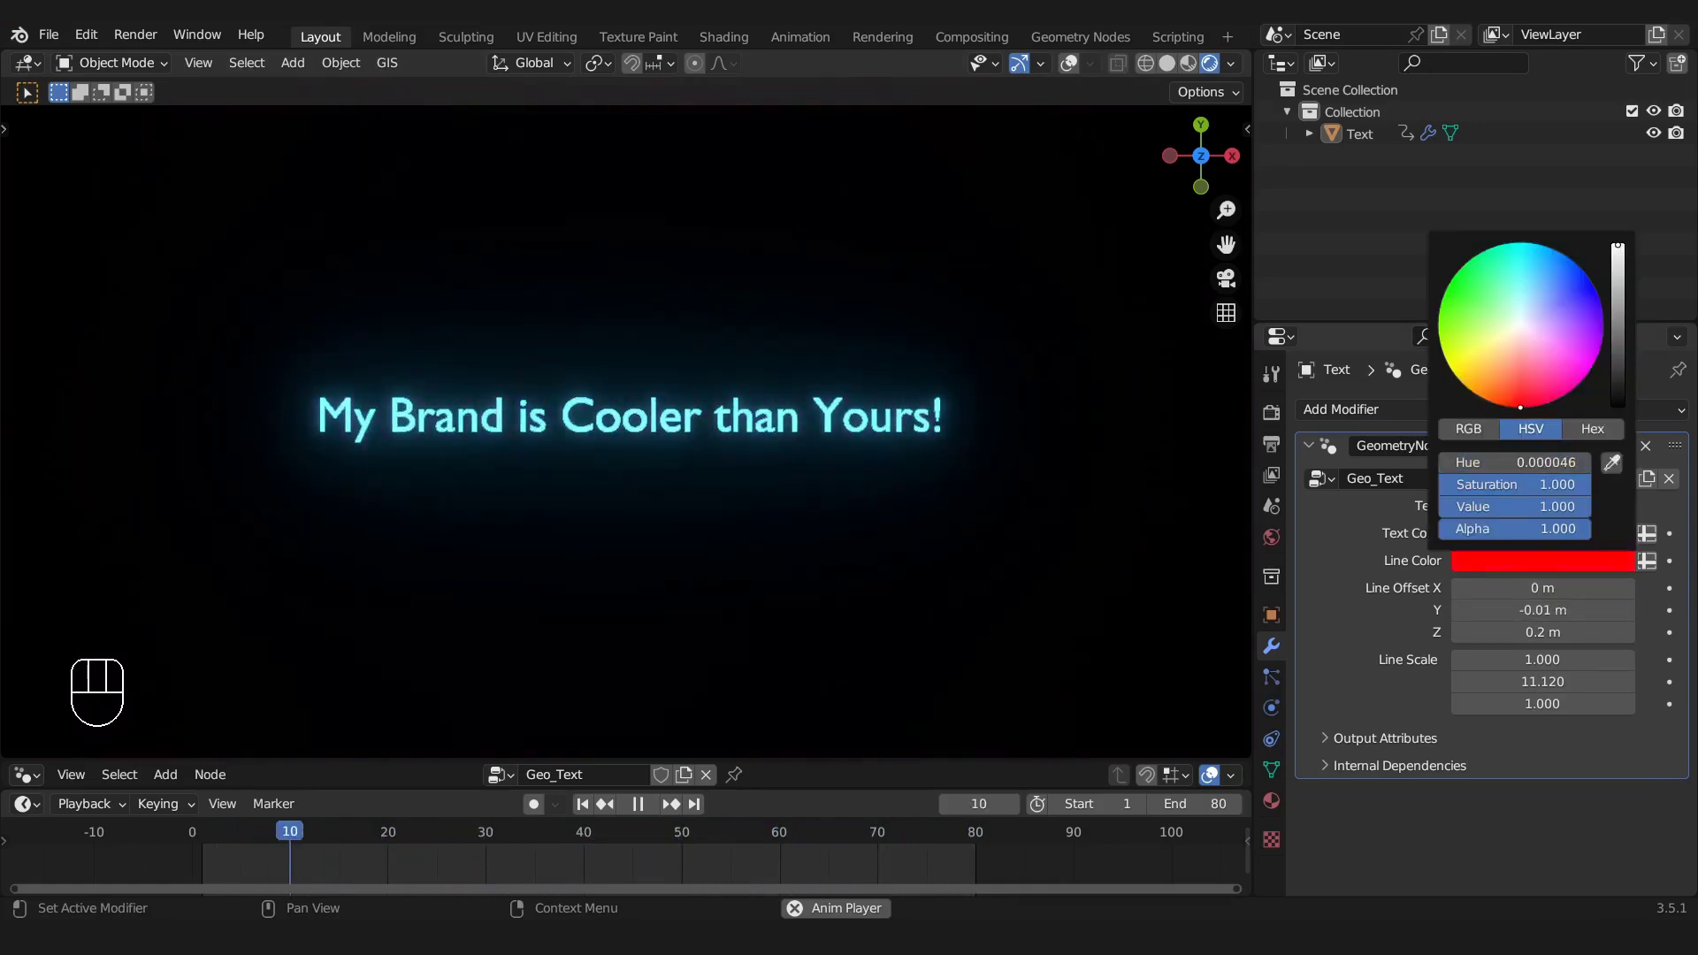
Set the line's scale to X 1.5 and Y 0.72 and its offset to Y 0.2 m and Z 0.33 m
{"action": "left_click_drag", "start_coordinate": [1531, 682], "coordinate": [1330, 681]}
{"action": "right_click", "coordinate": [1532, 682]}
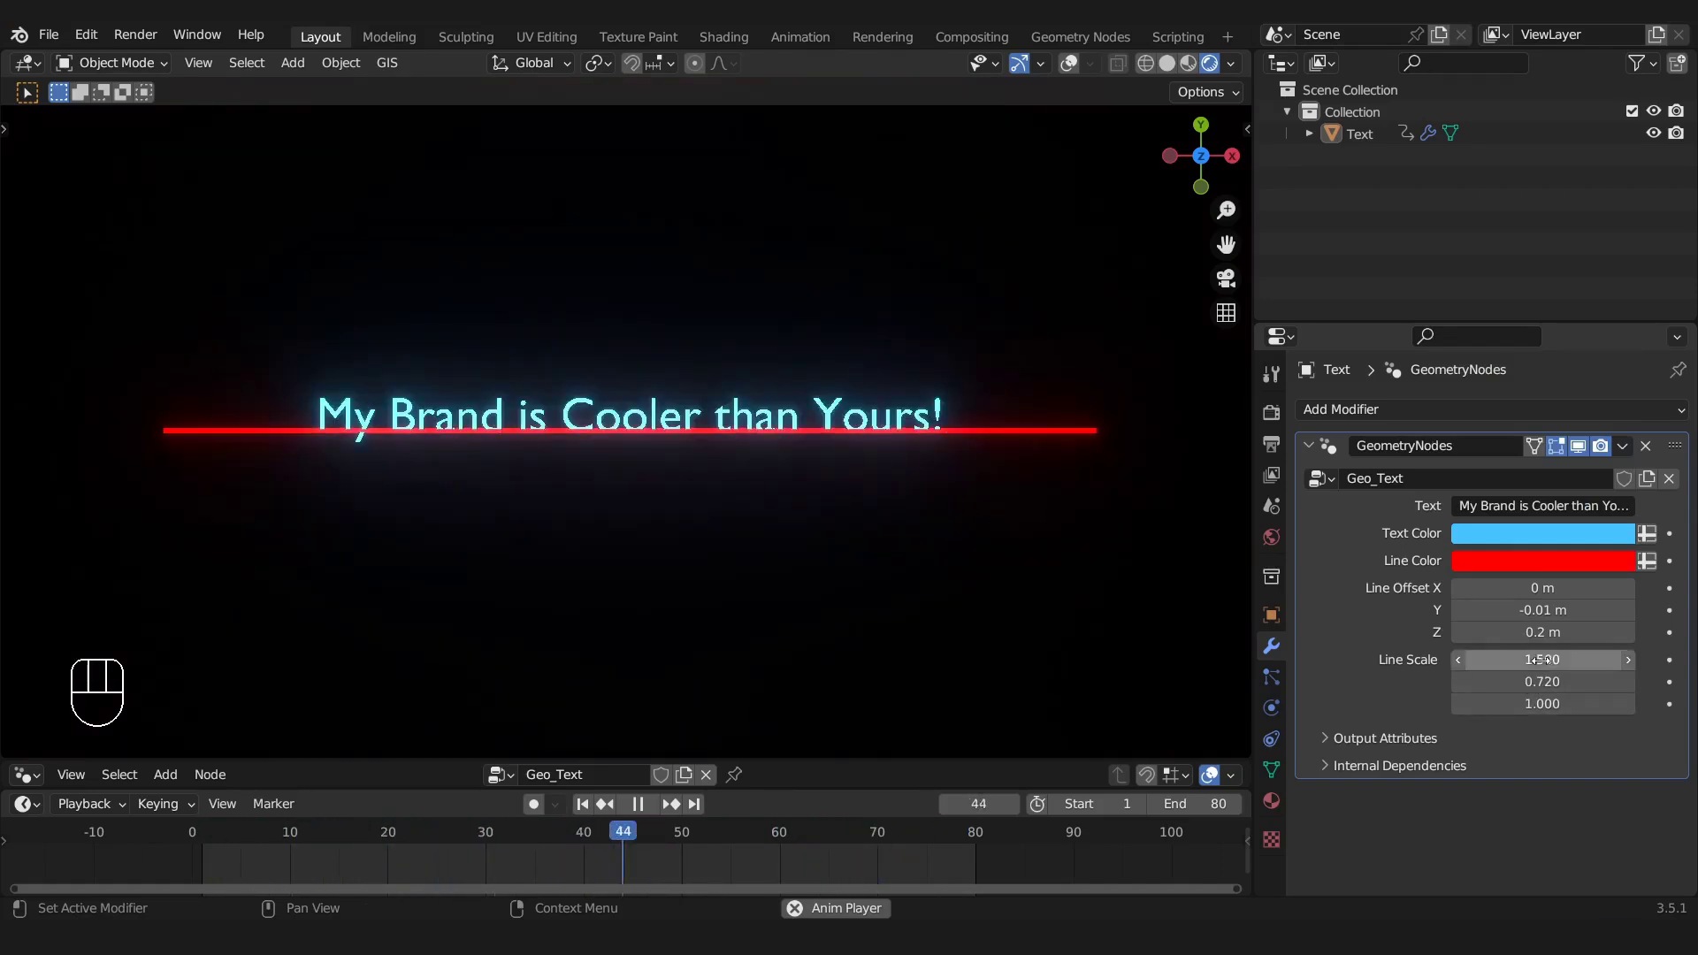
{"action": "mouse_move", "coordinate": [1534, 612]}
{"action": "left_mouse_down"}
{"action": "mouse_move", "coordinate": [1579, 611]}
{"action": "mouse_move", "coordinate": [1552, 611]}
{"action": "left_mouse_up"}
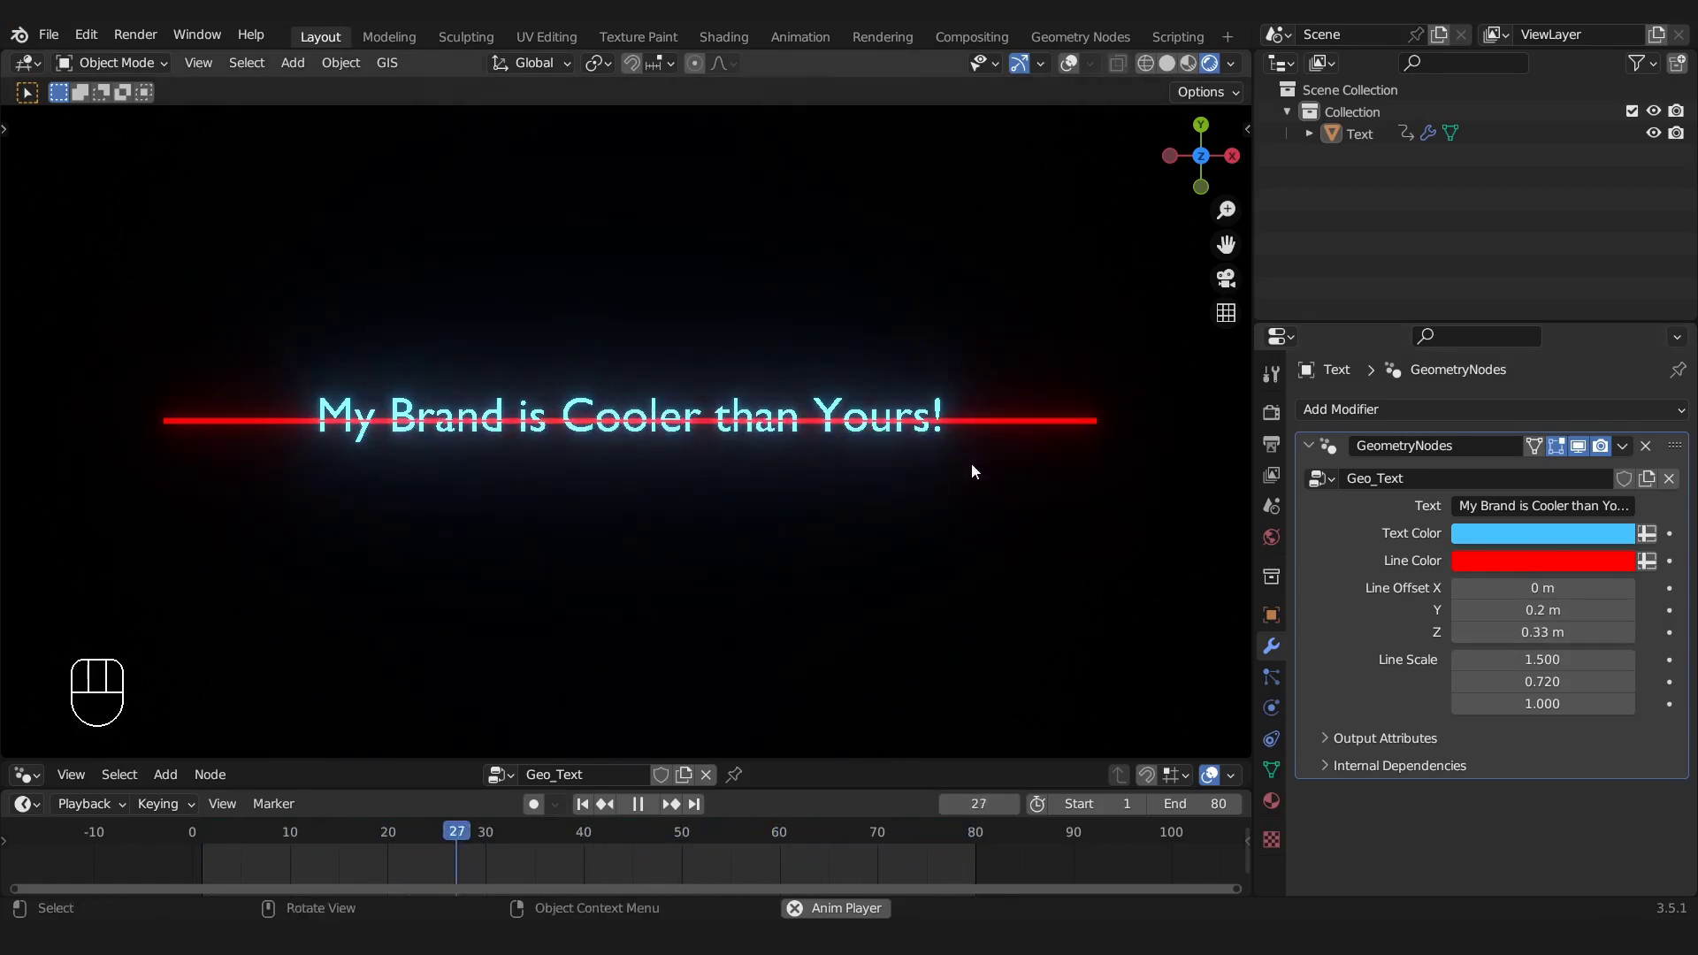
{"action": "key", "text": "space"}
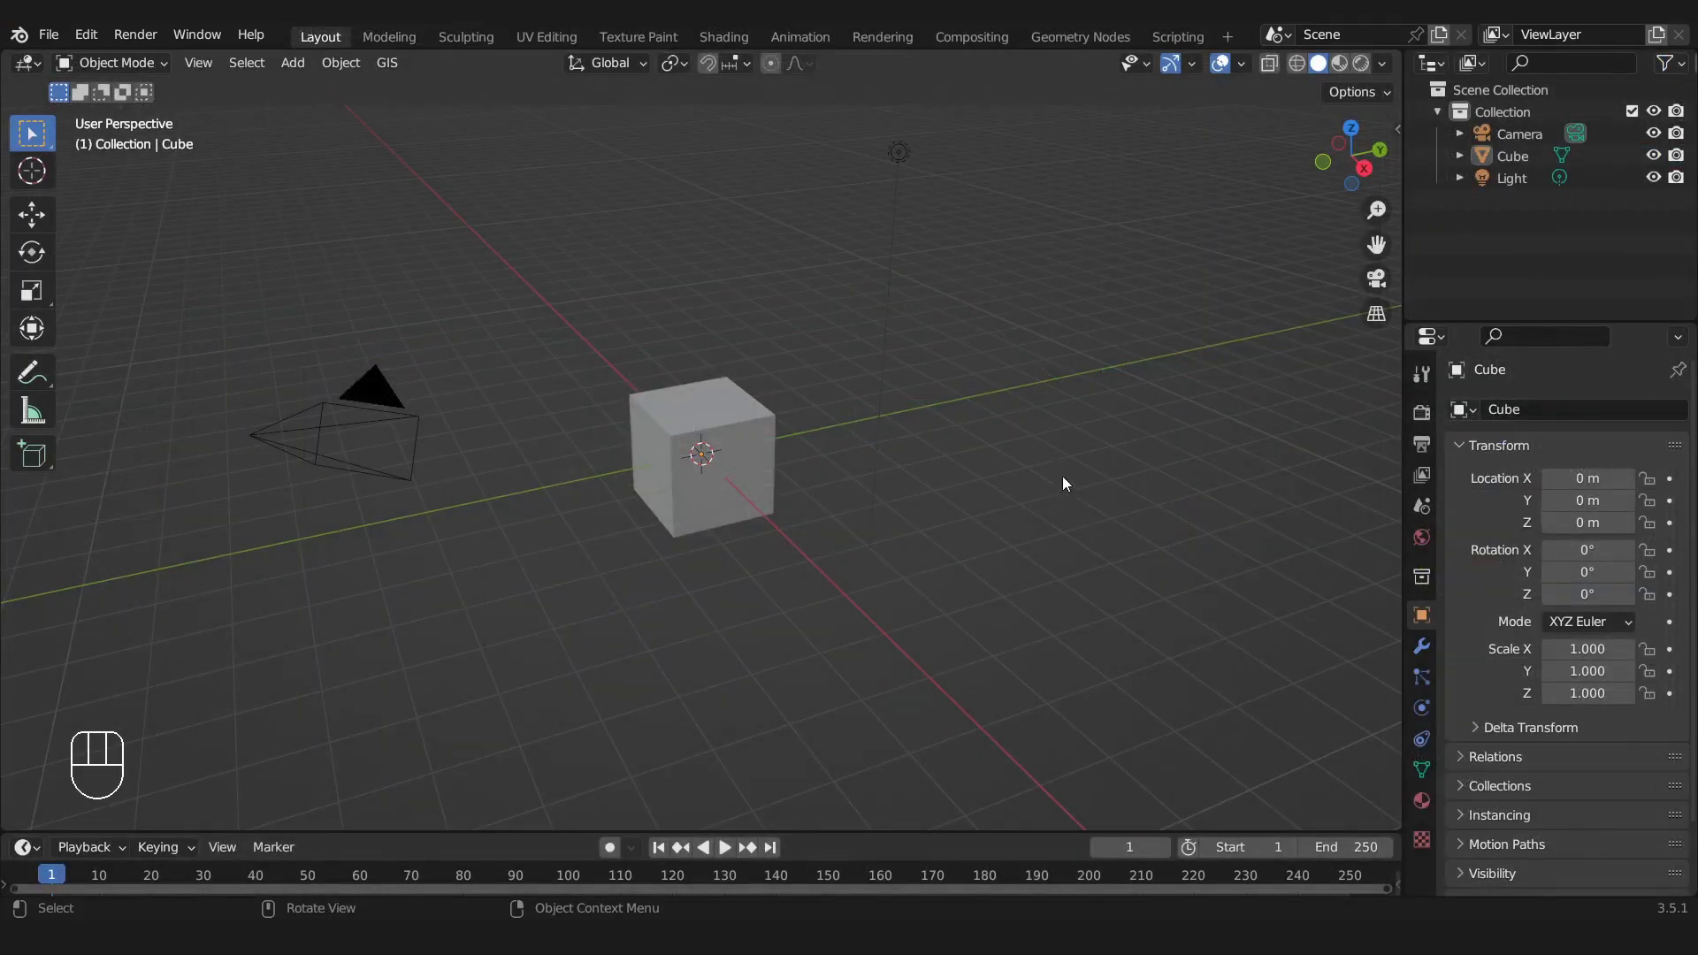
Delete the default cube, camera and light from the new scene
{"action": "key", "text": "a"}
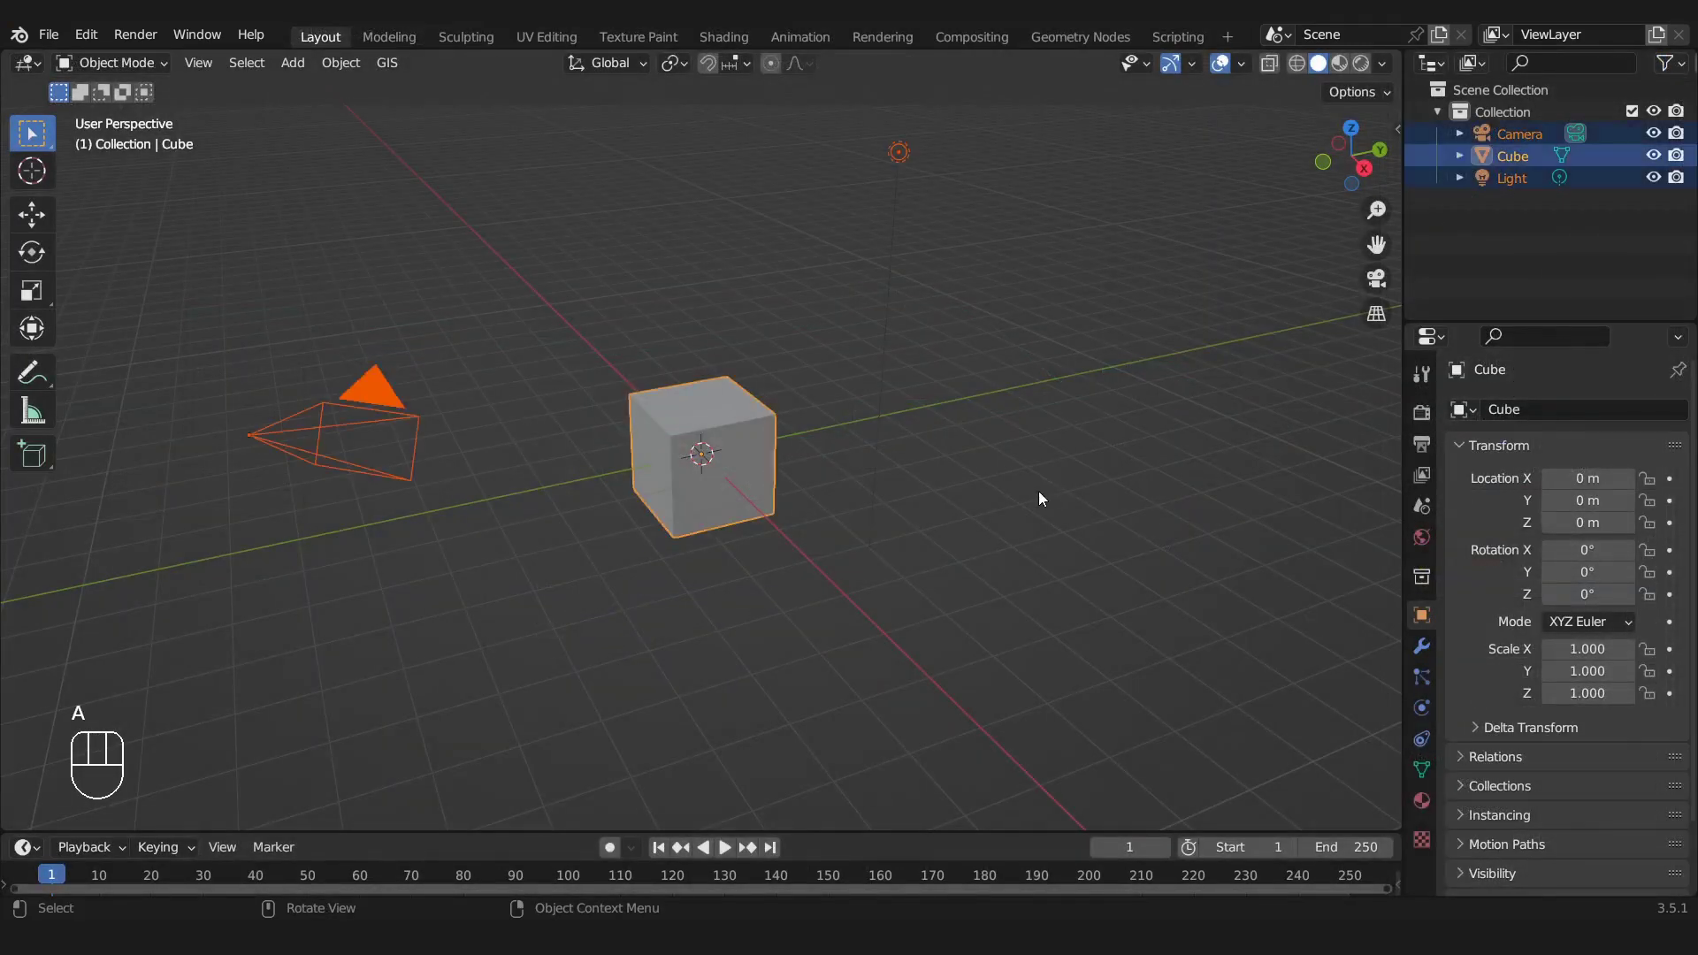
{"action": "key", "text": "x"}
{"action": "left_click", "coordinate": [938, 402]}
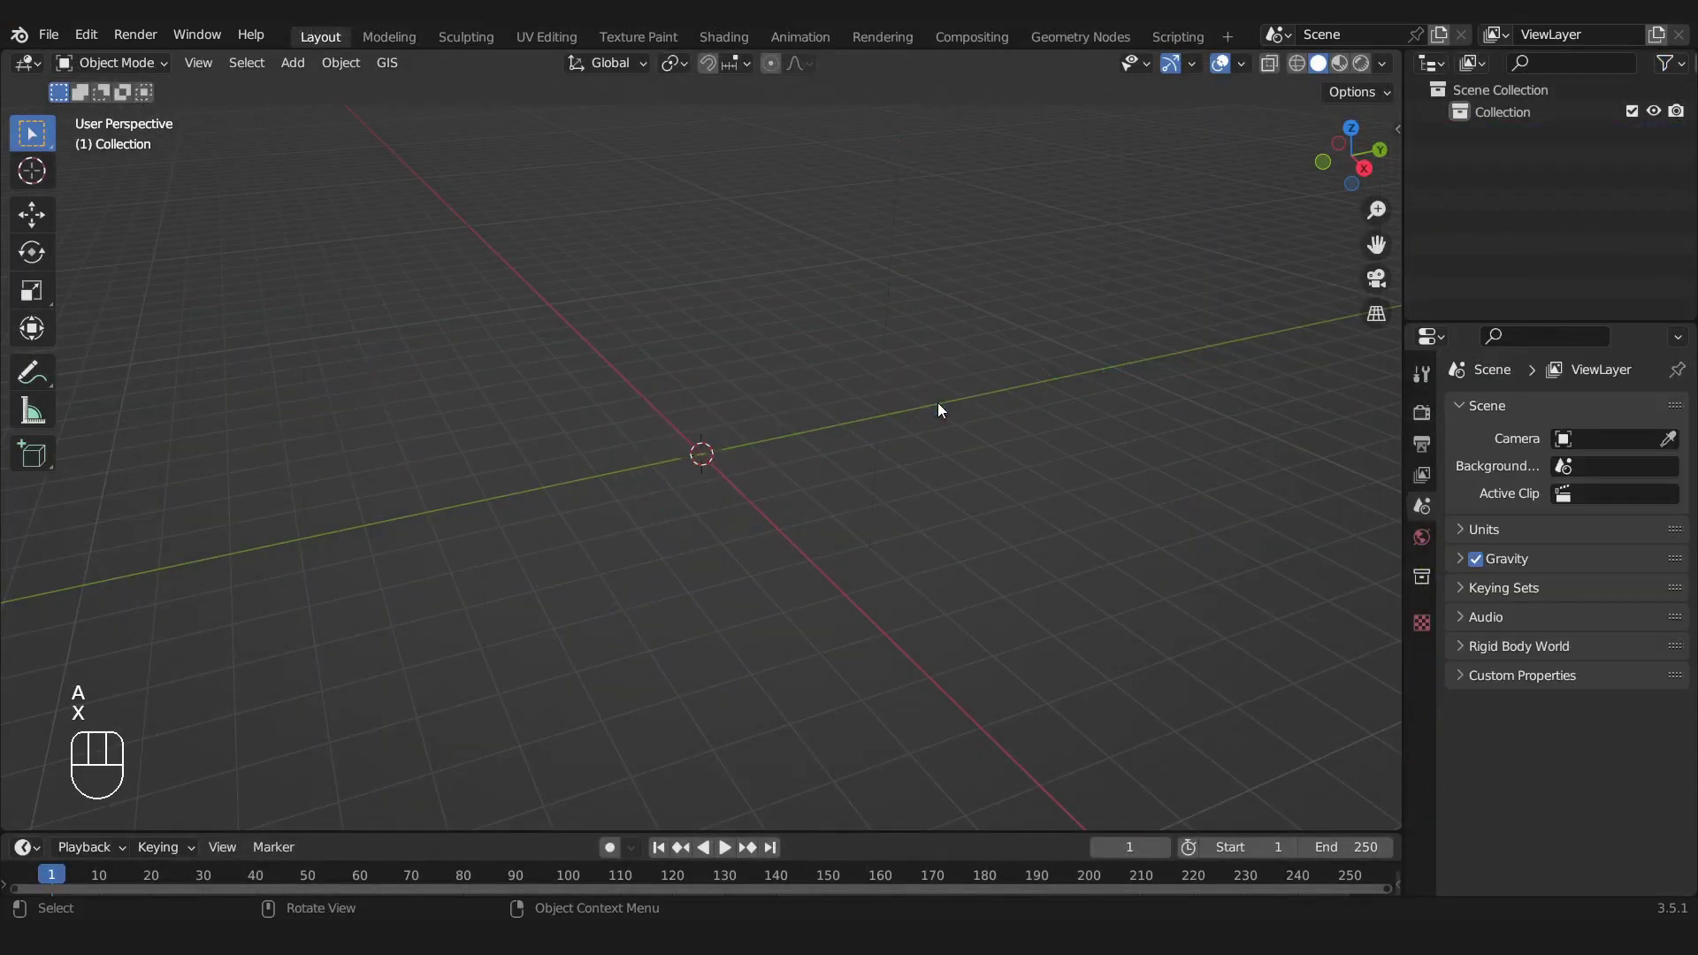
Add a single-vertex mesh object in the top view and rename it Text
{"action": "key", "text": "KP_7"}
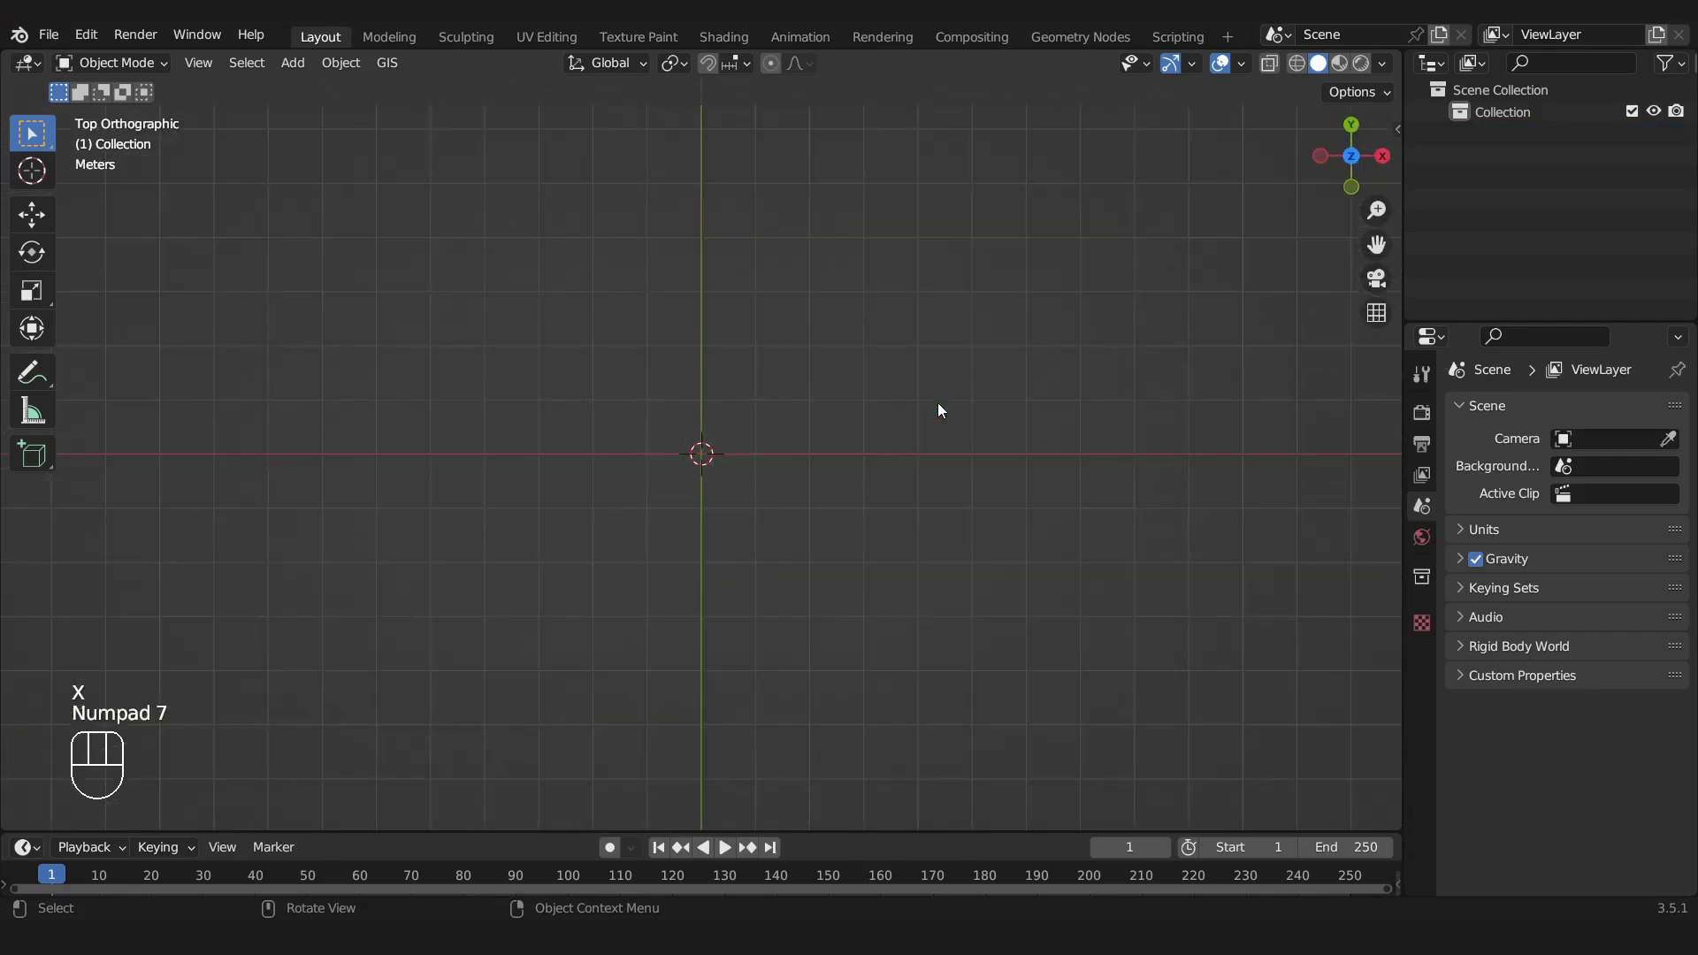
{"action": "key", "text": "shift+a"}
{"action": "mouse_move", "coordinate": [798, 268]}
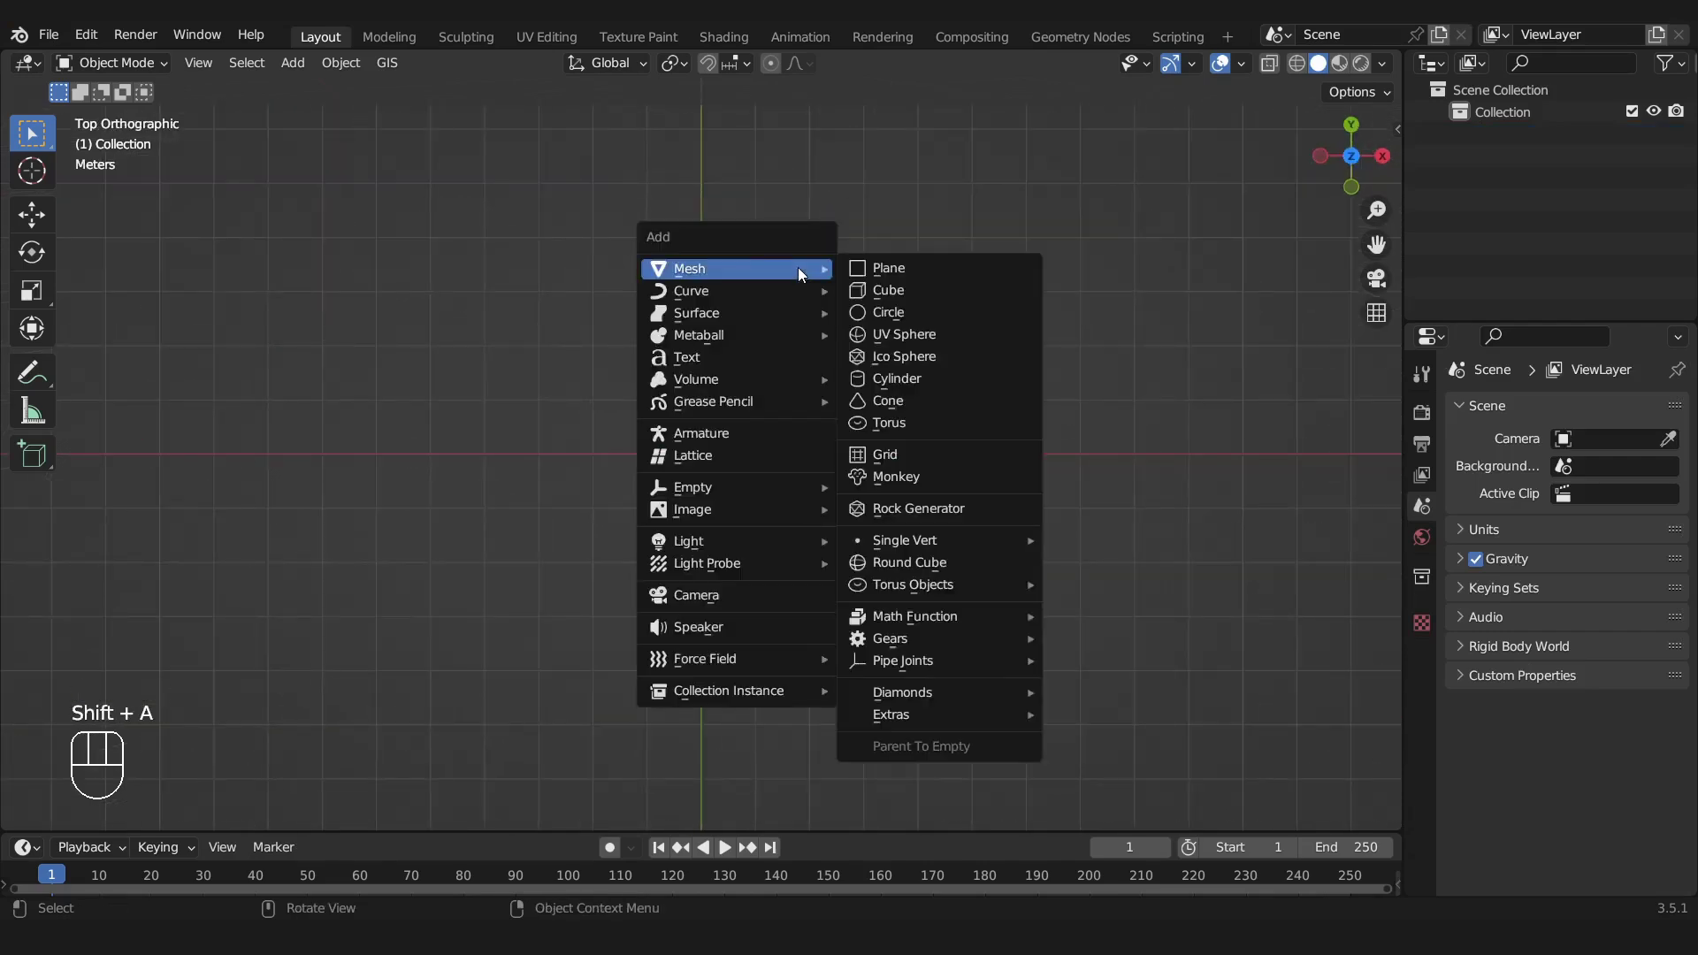
{"action": "mouse_move", "coordinate": [907, 539]}
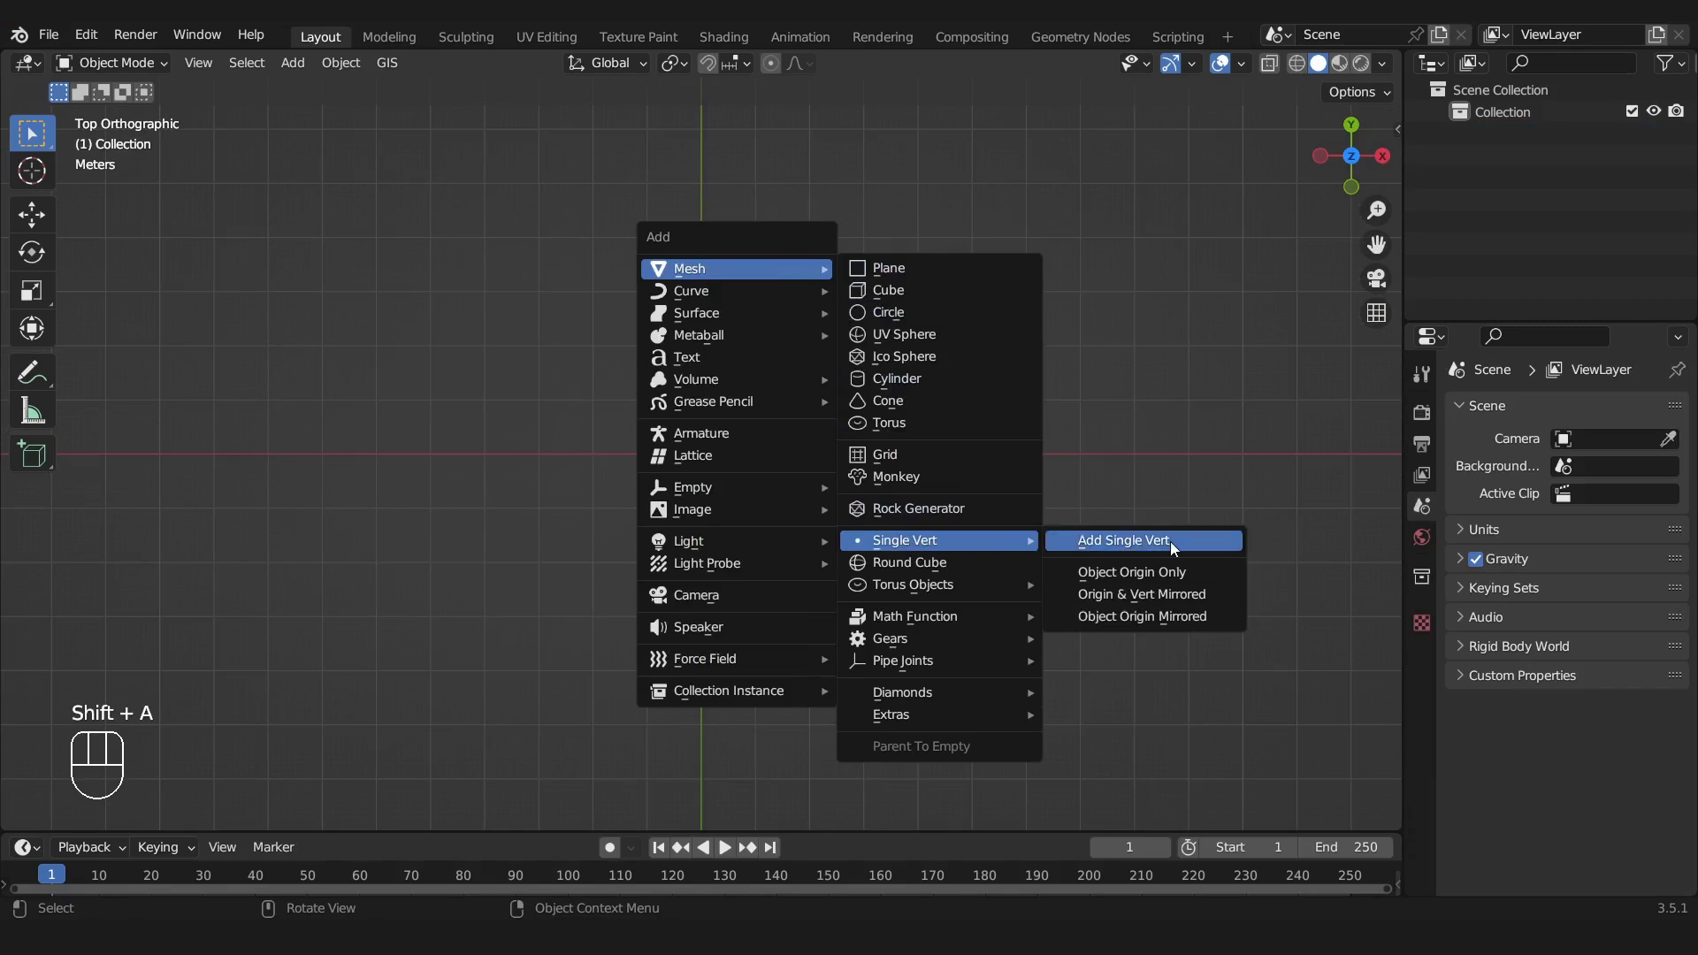
{"action": "left_click", "coordinate": [1170, 542]}
{"action": "left_click_drag", "start_coordinate": [1405, 255], "coordinate": [1268, 268]}
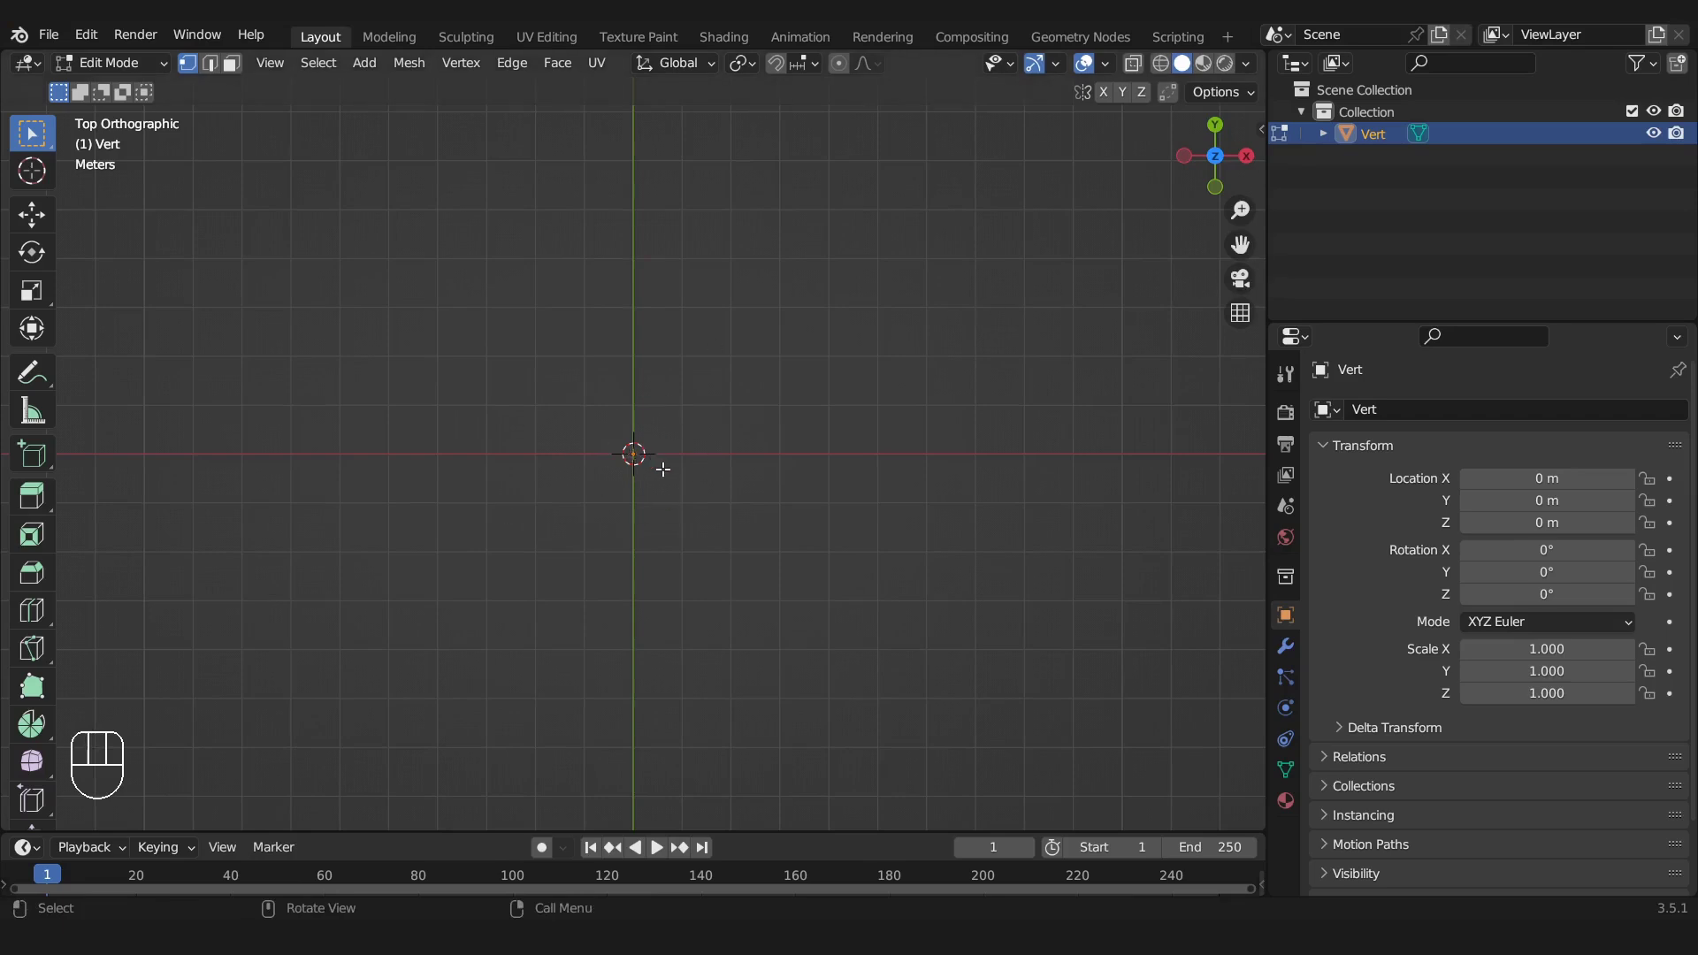
{"action": "double_click", "coordinate": [1375, 138]}
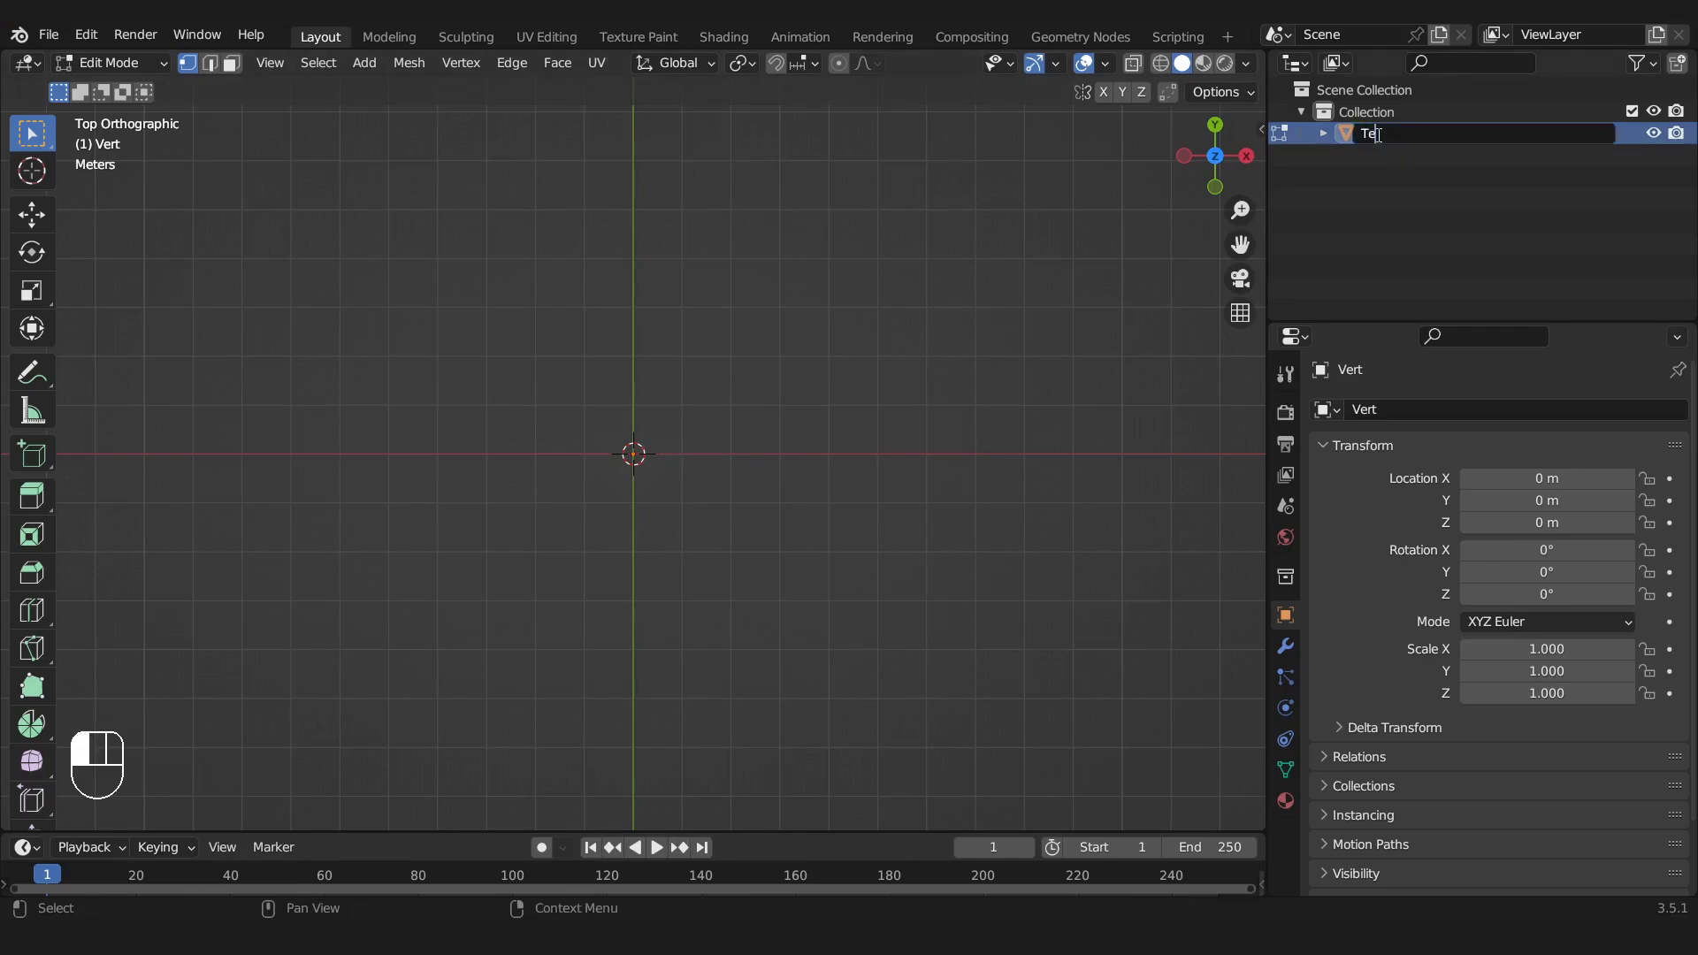
{"action": "key", "text": "Return"}
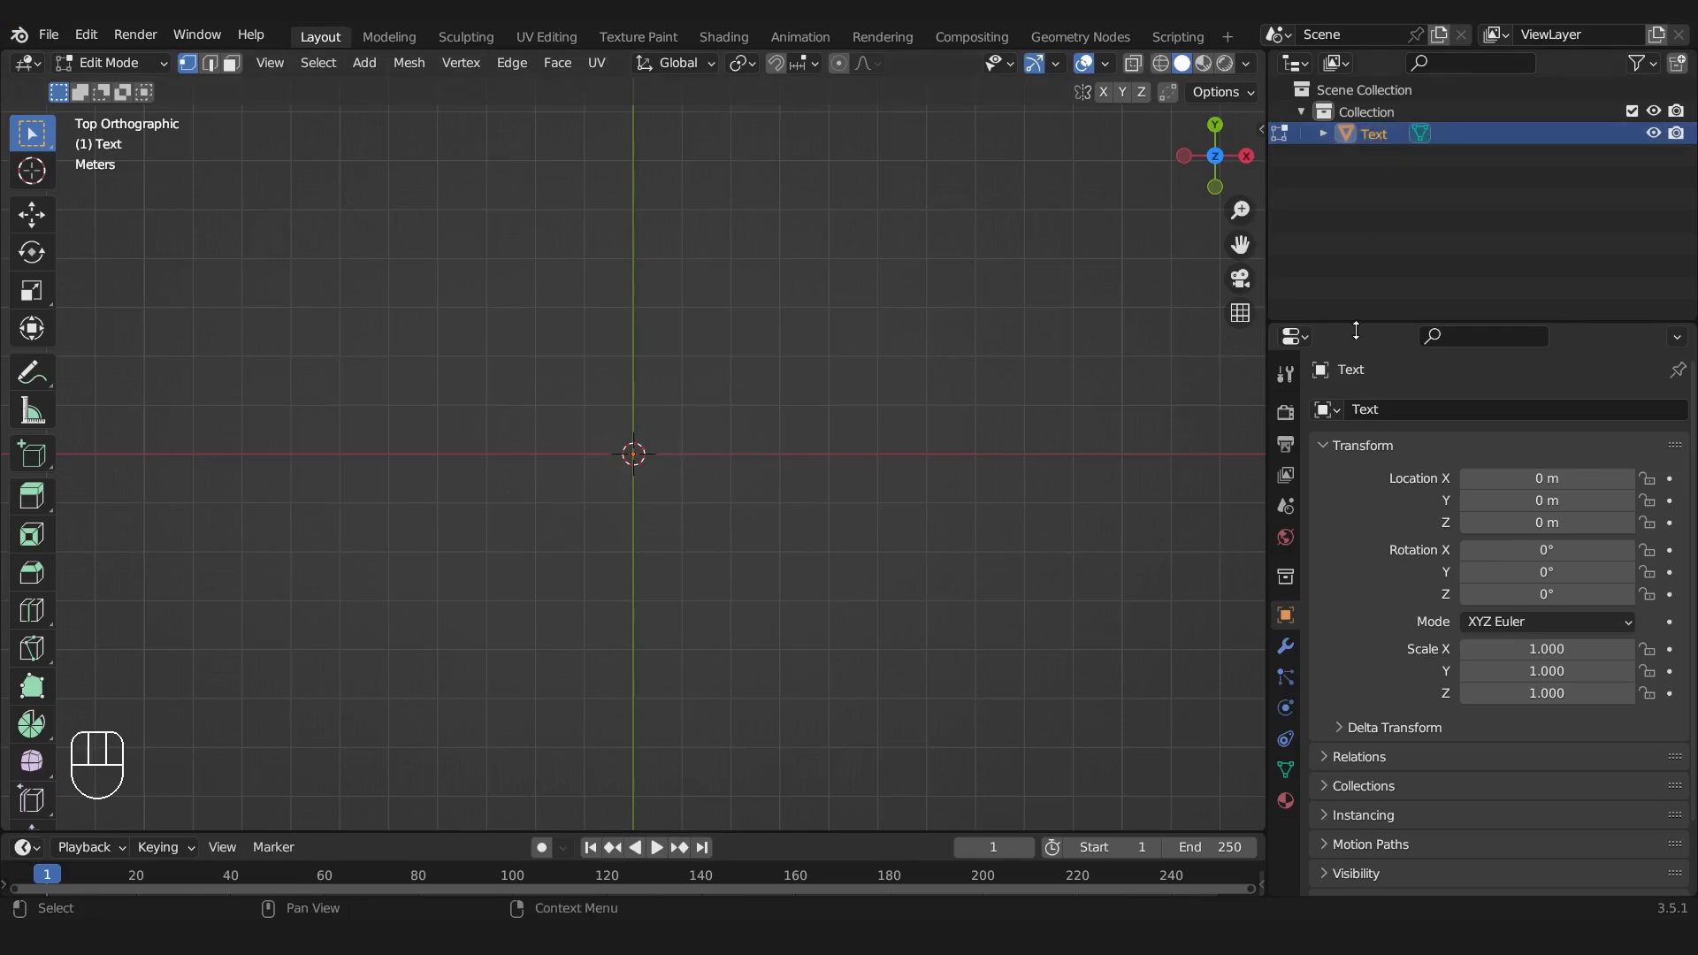
Show the Text object's modifier properties and hide the viewport's toolbar
{"action": "left_click", "coordinate": [1287, 654]}
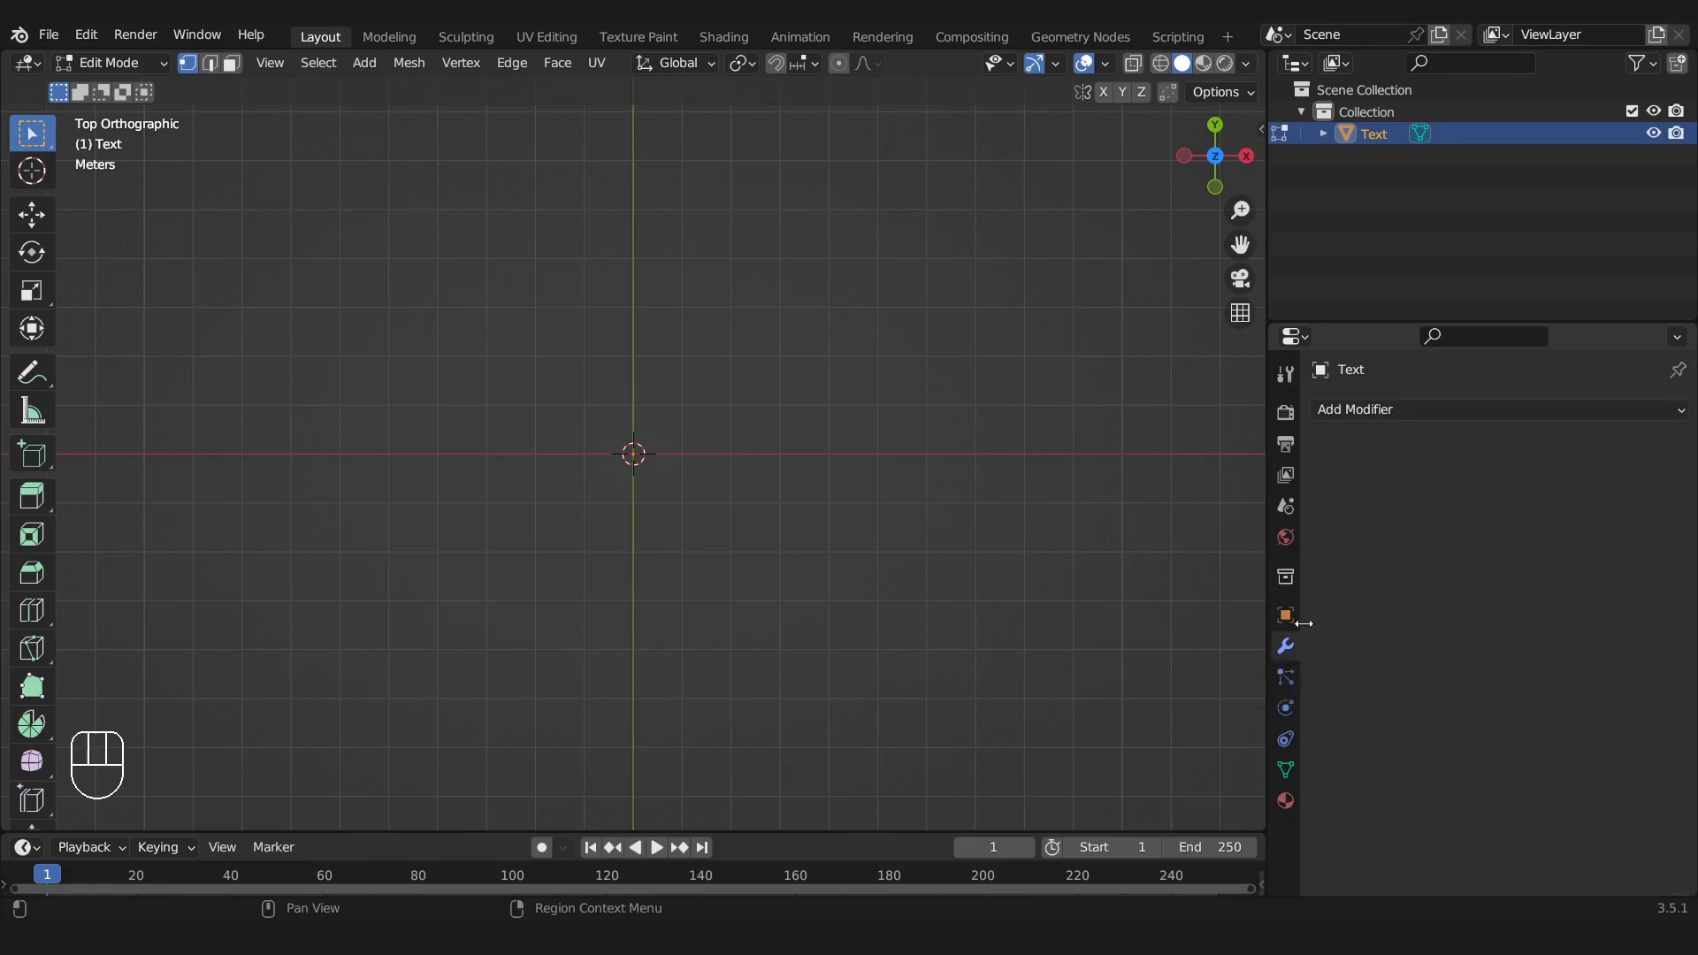
{"action": "left_click", "coordinate": [1389, 407]}
{"action": "key", "text": "t"}
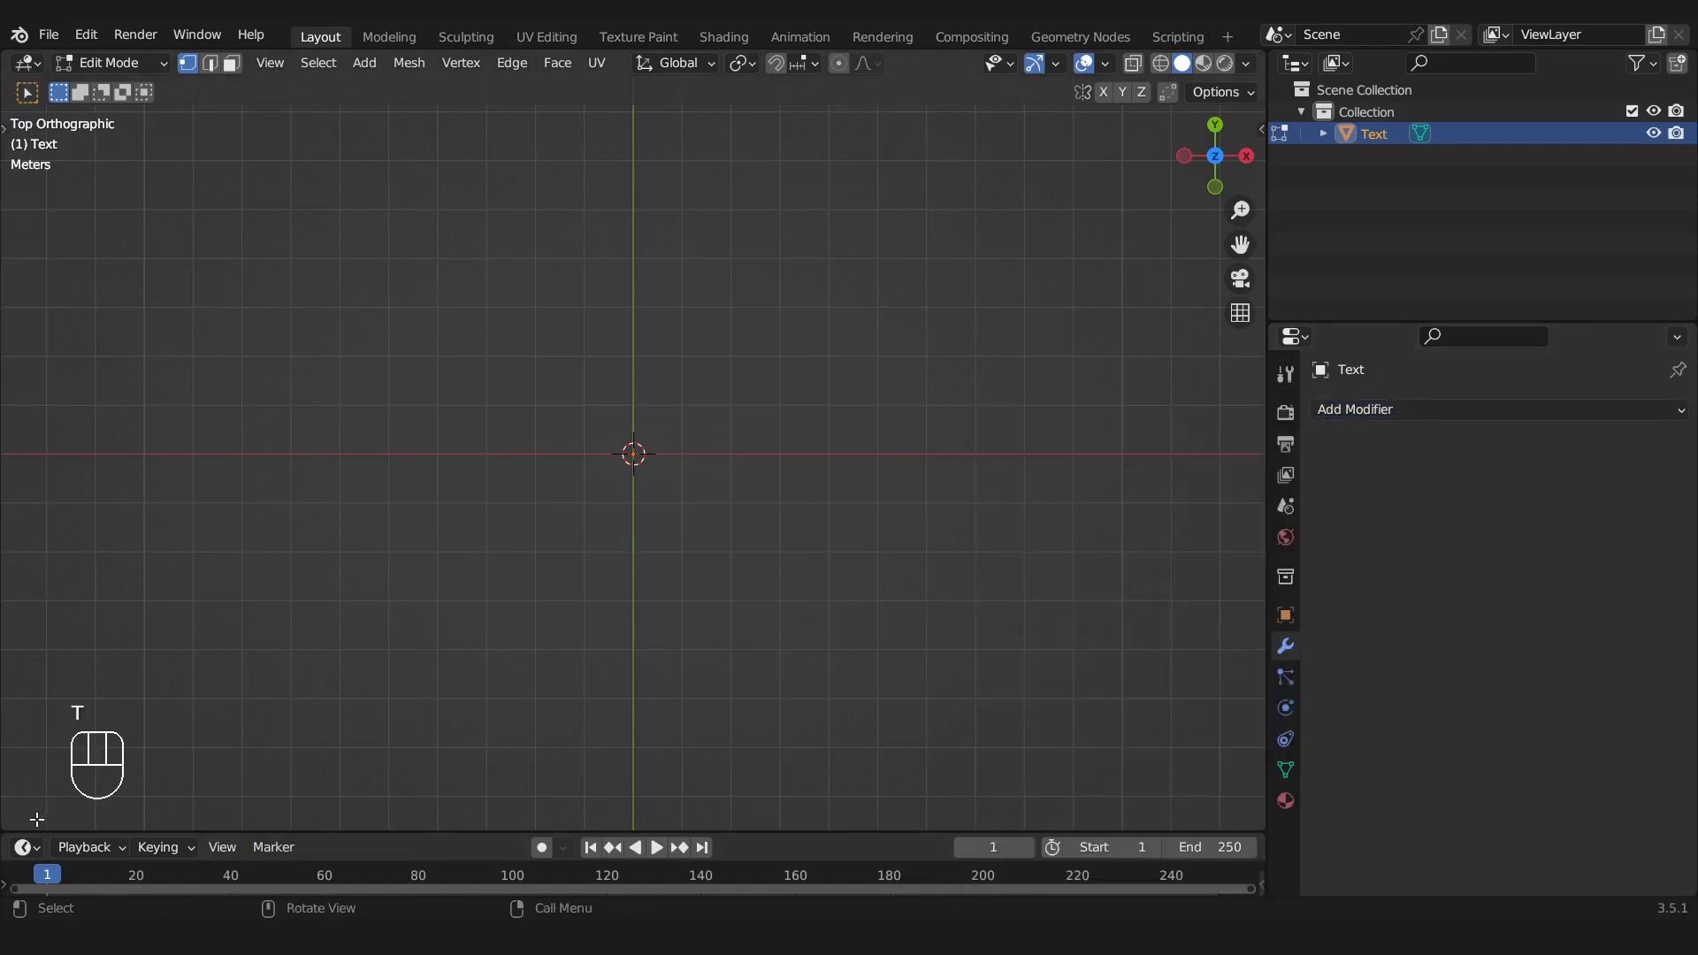
Split the viewport horizontally, make the lower area a Geometry Node Editor and create a new node tree for the Text object
{"action": "left_click_drag", "start_coordinate": [8, 822], "coordinate": [66, 470]}
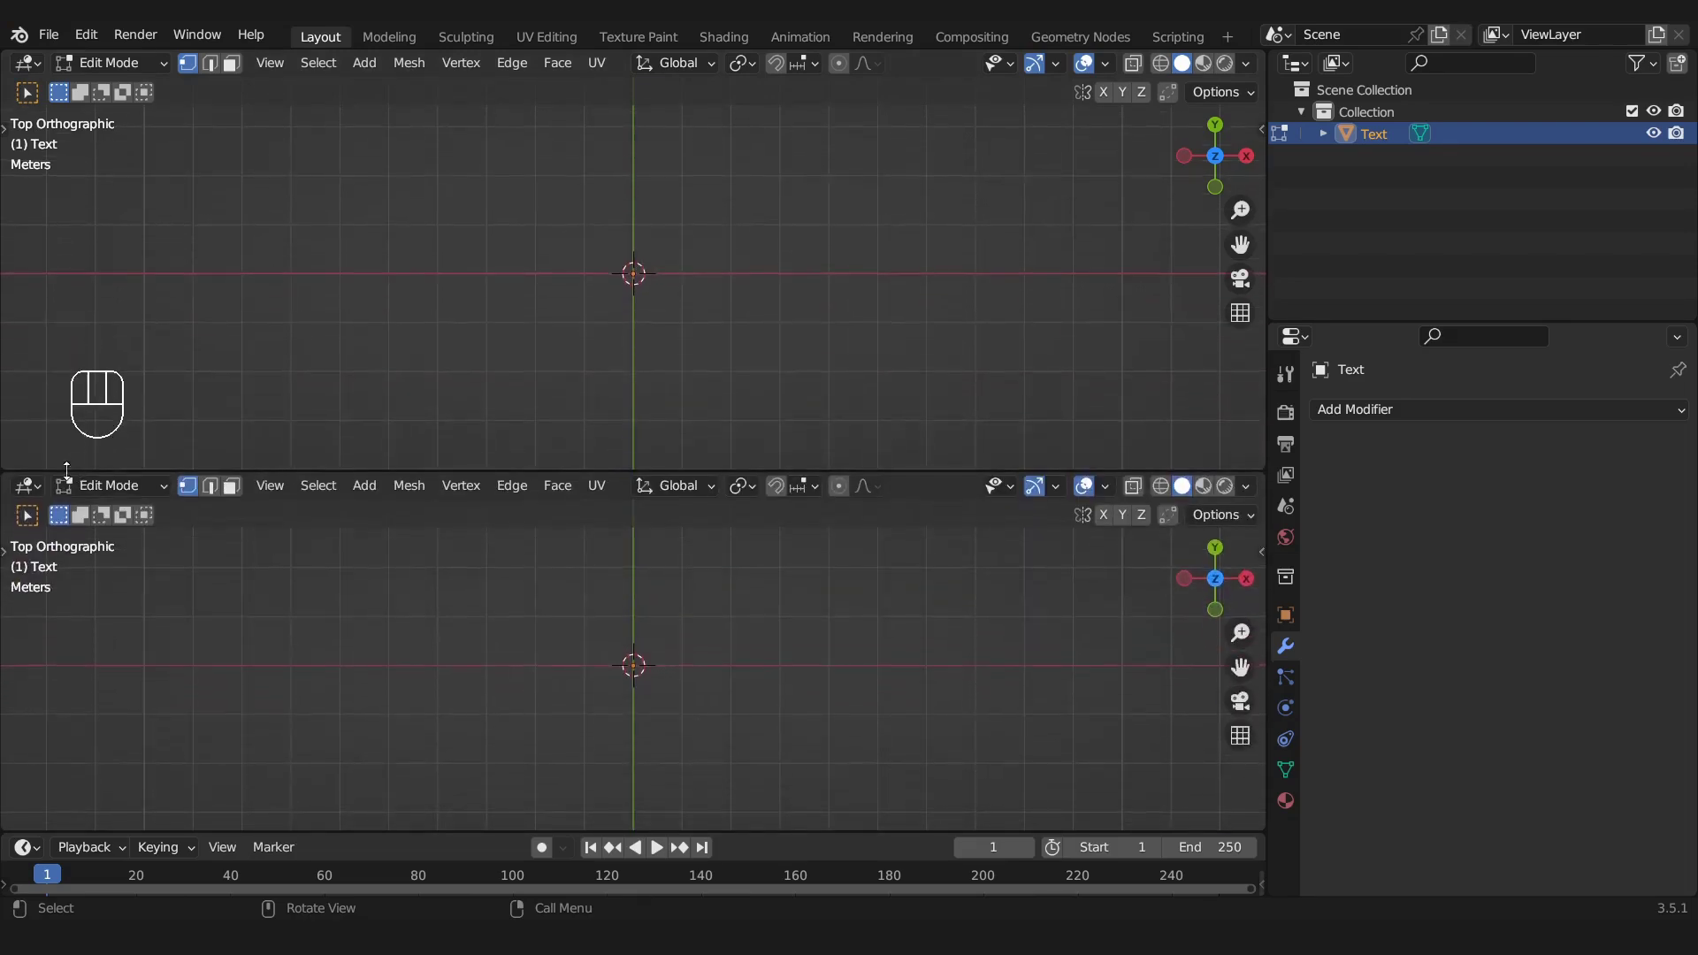
{"action": "left_click", "coordinate": [28, 486]}
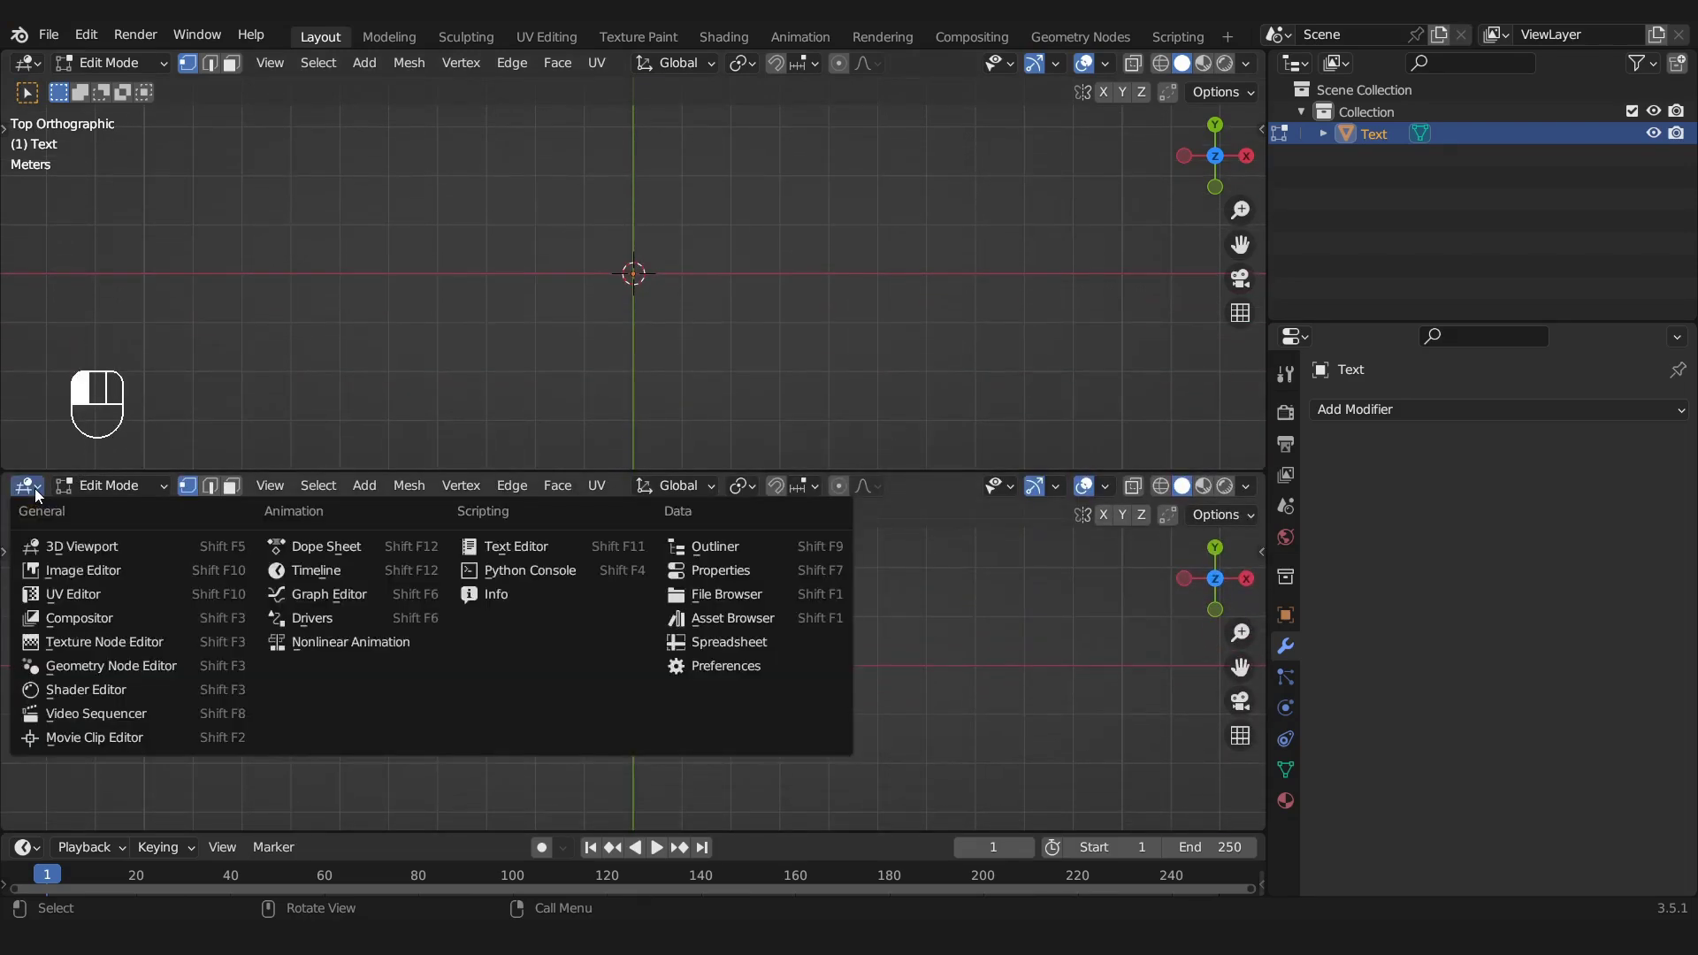
{"action": "left_click", "coordinate": [57, 671]}
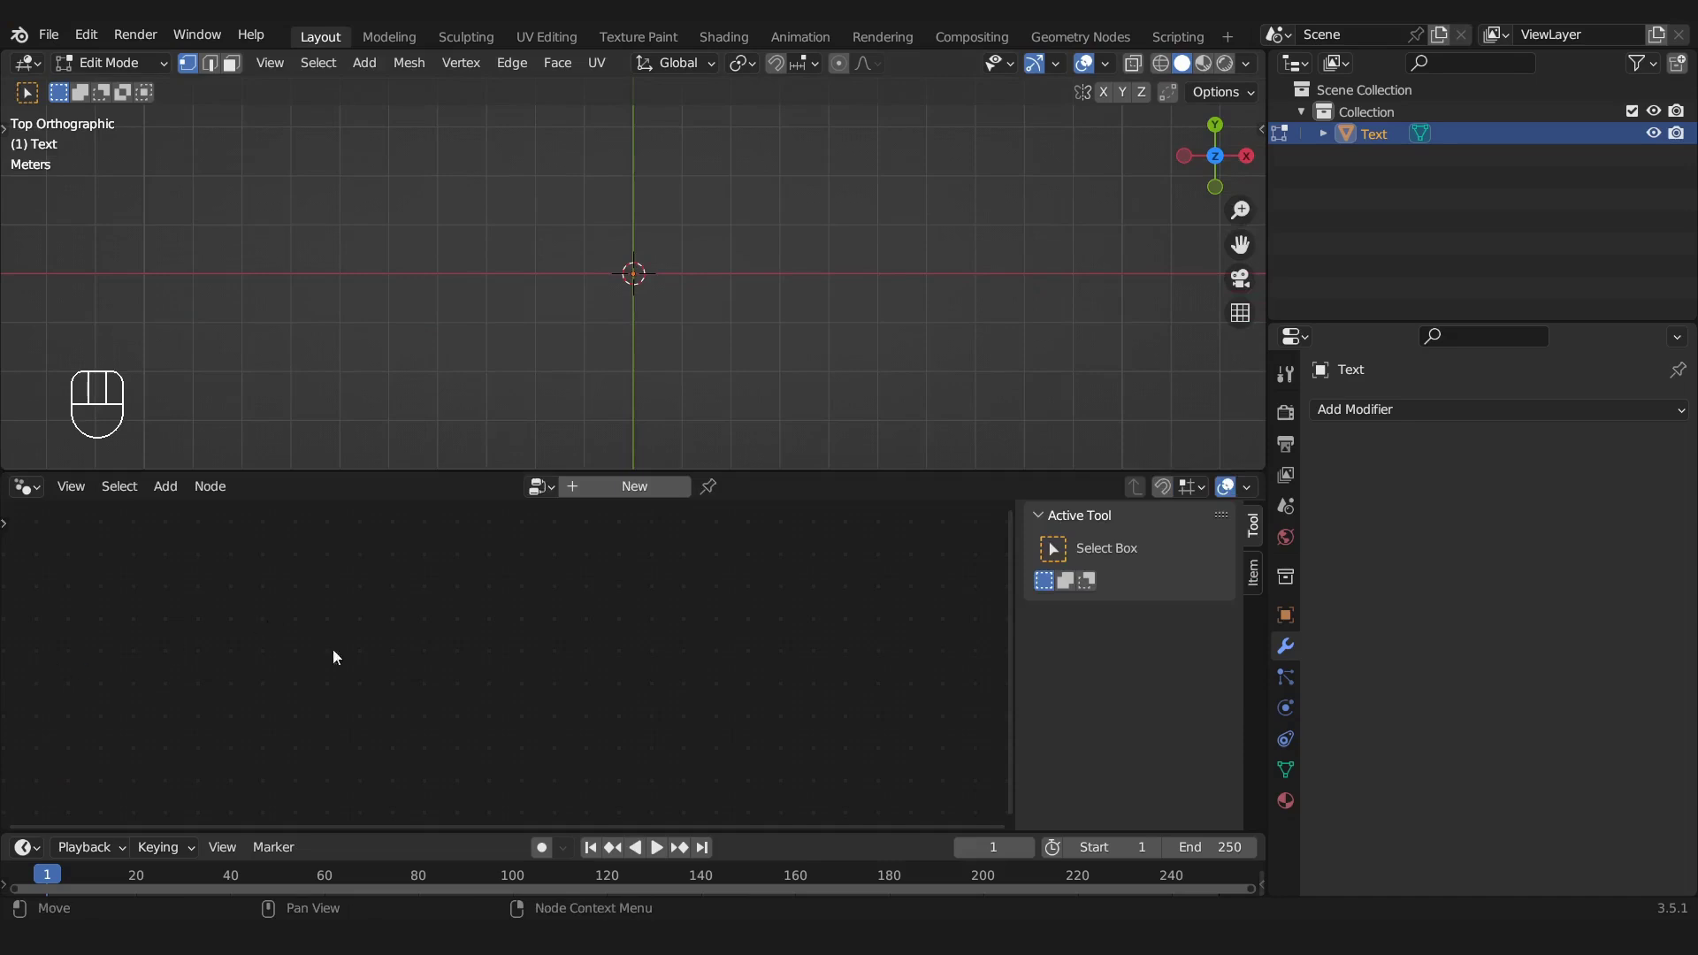
{"action": "left_click", "coordinate": [634, 486]}
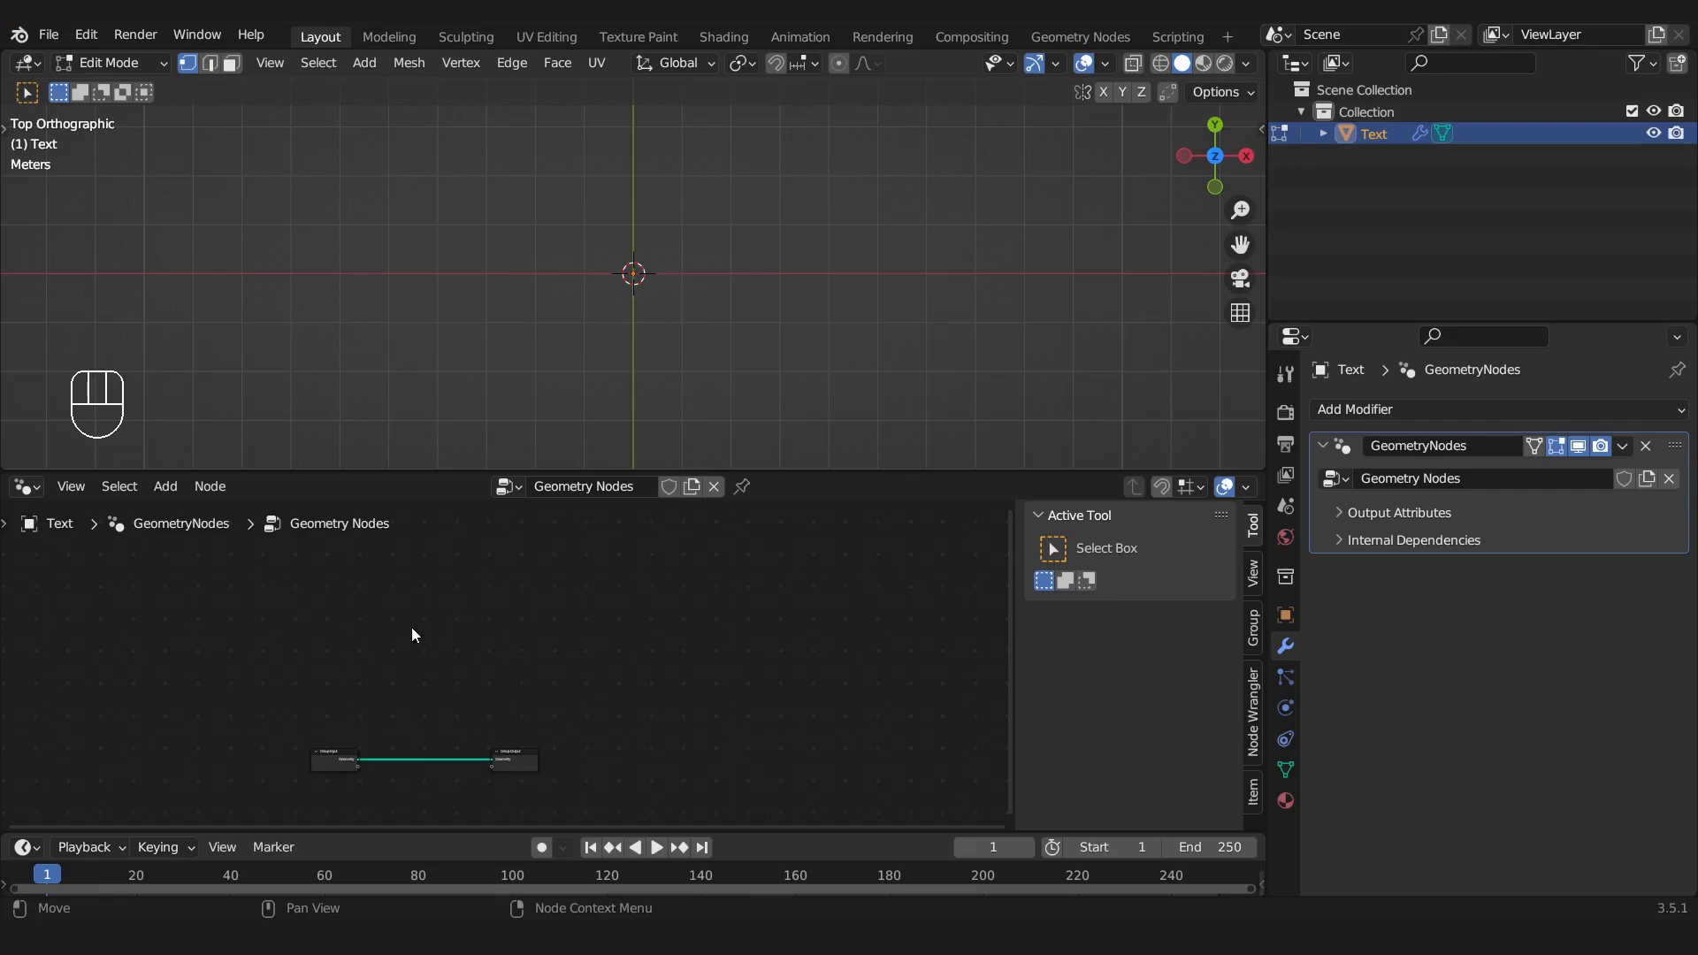
Spread the Group Input and Group Output nodes far apart and cut the Geometry link between them
{"action": "middle_click_drag", "start_coordinate": [404, 661], "coordinate": [515, 535]}
{"action": "scroll", "coordinate": [522, 548], "scroll_direction": "up", "scroll_amount": 3}
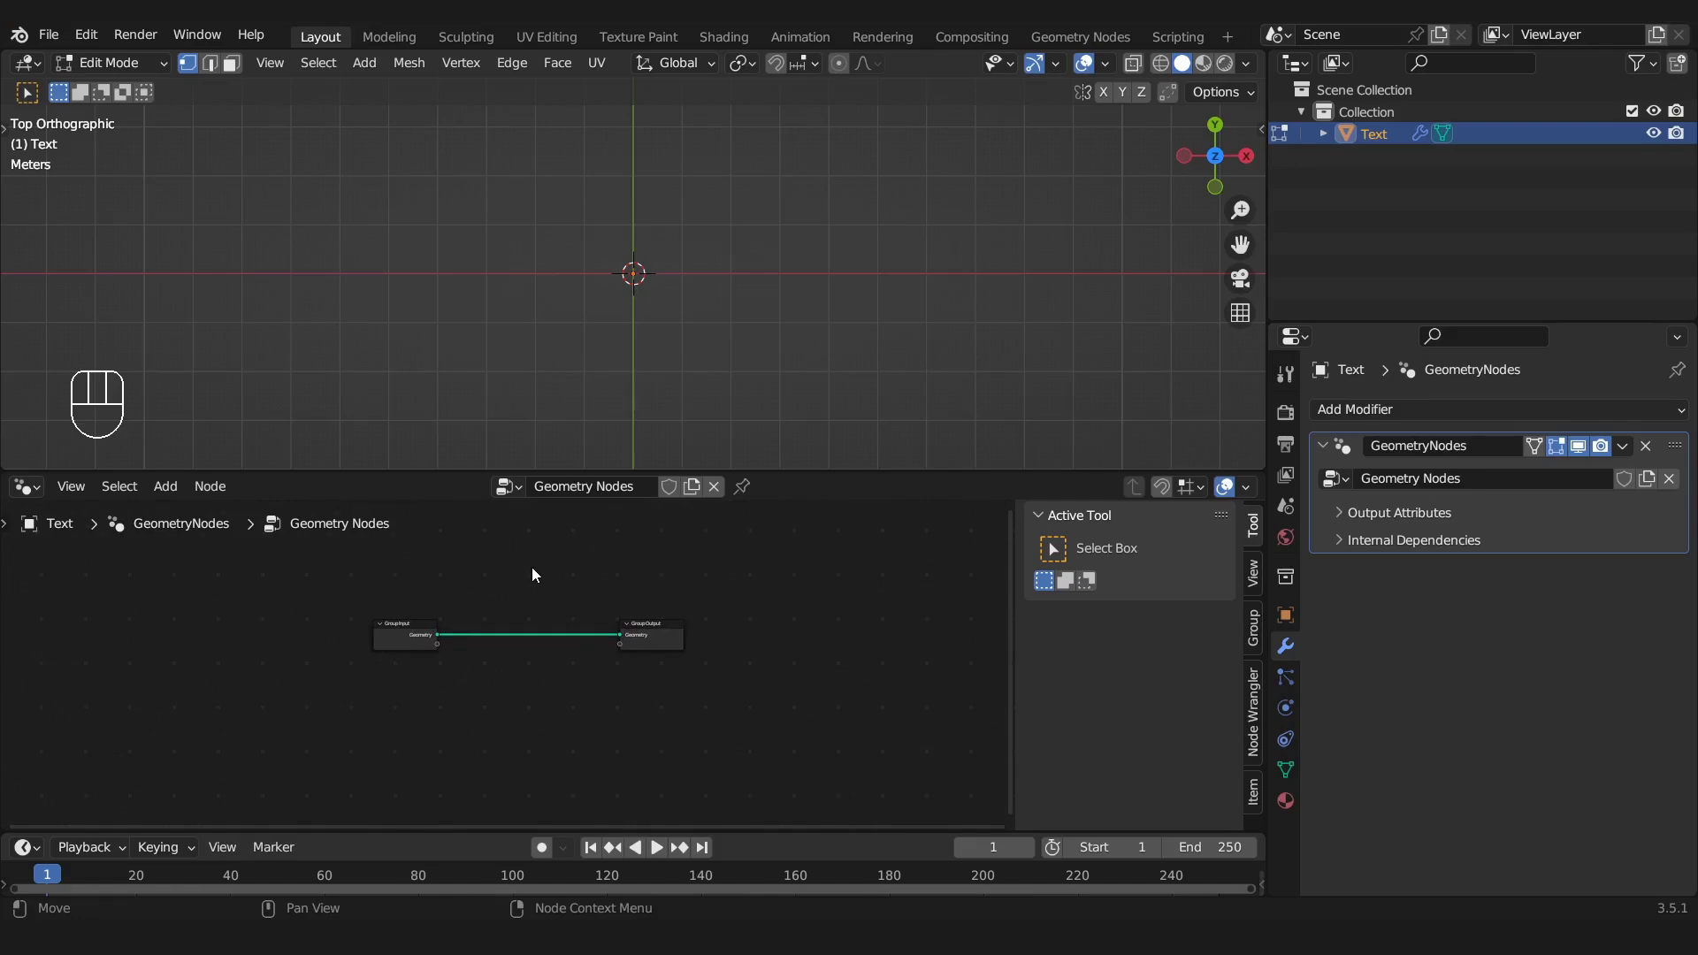
{"action": "key", "text": "a"}
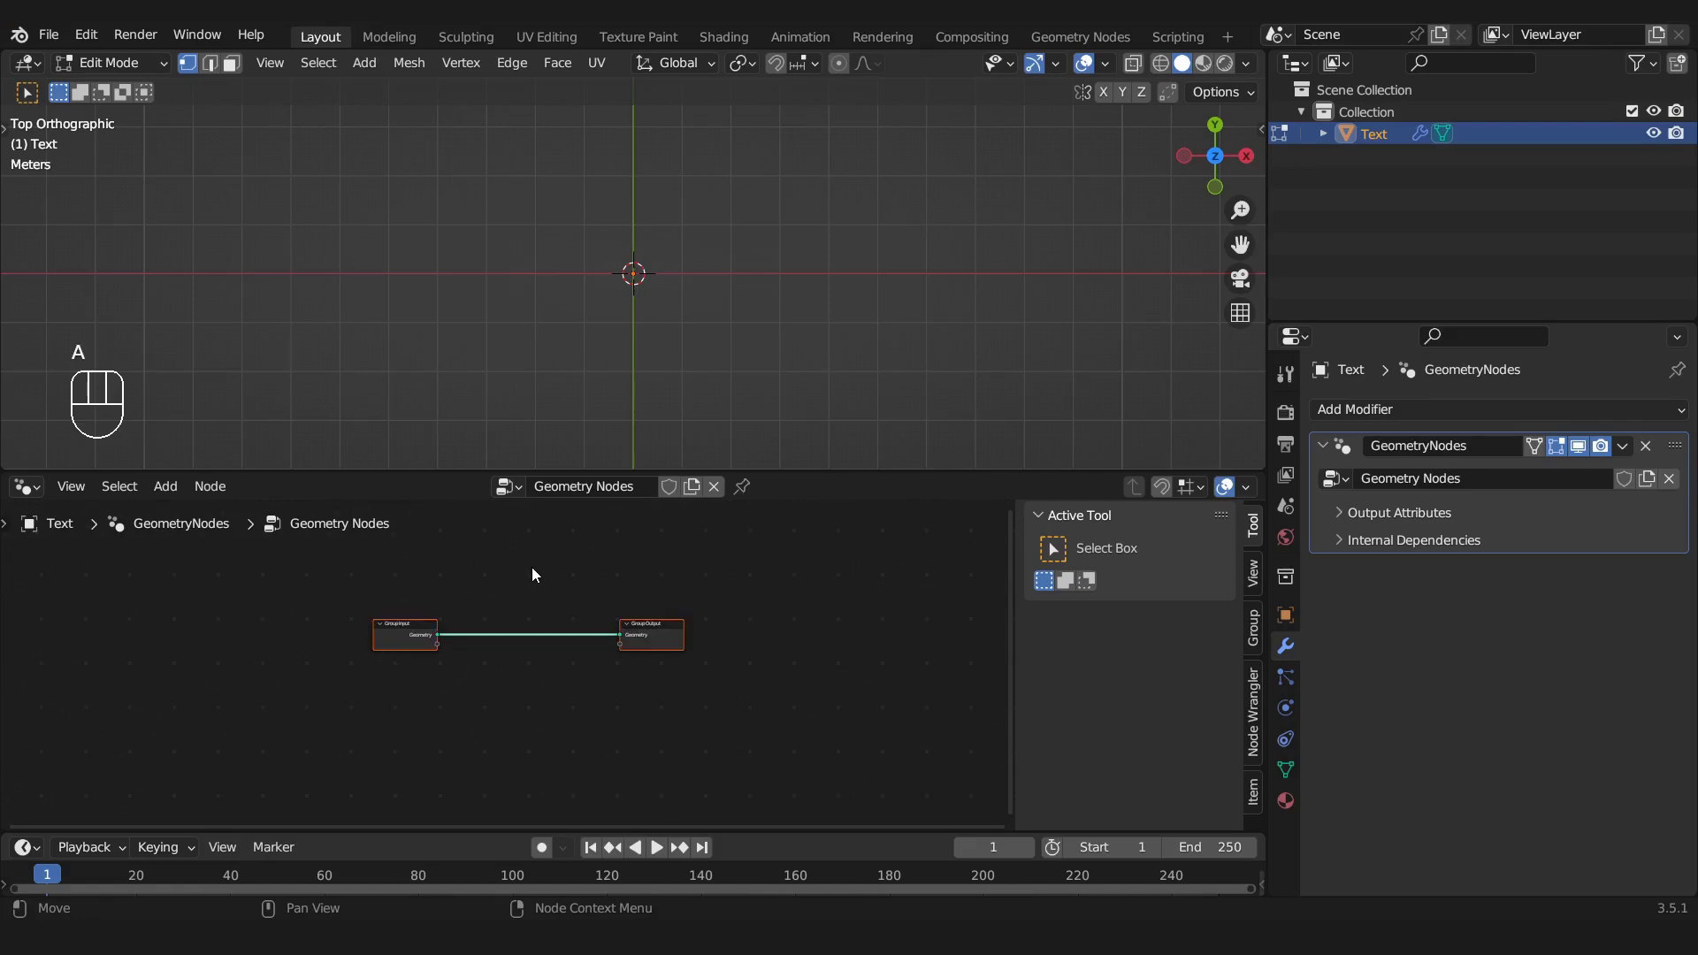
{"action": "key", "text": "s"}
{"action": "left_click", "coordinate": [679, 581]}
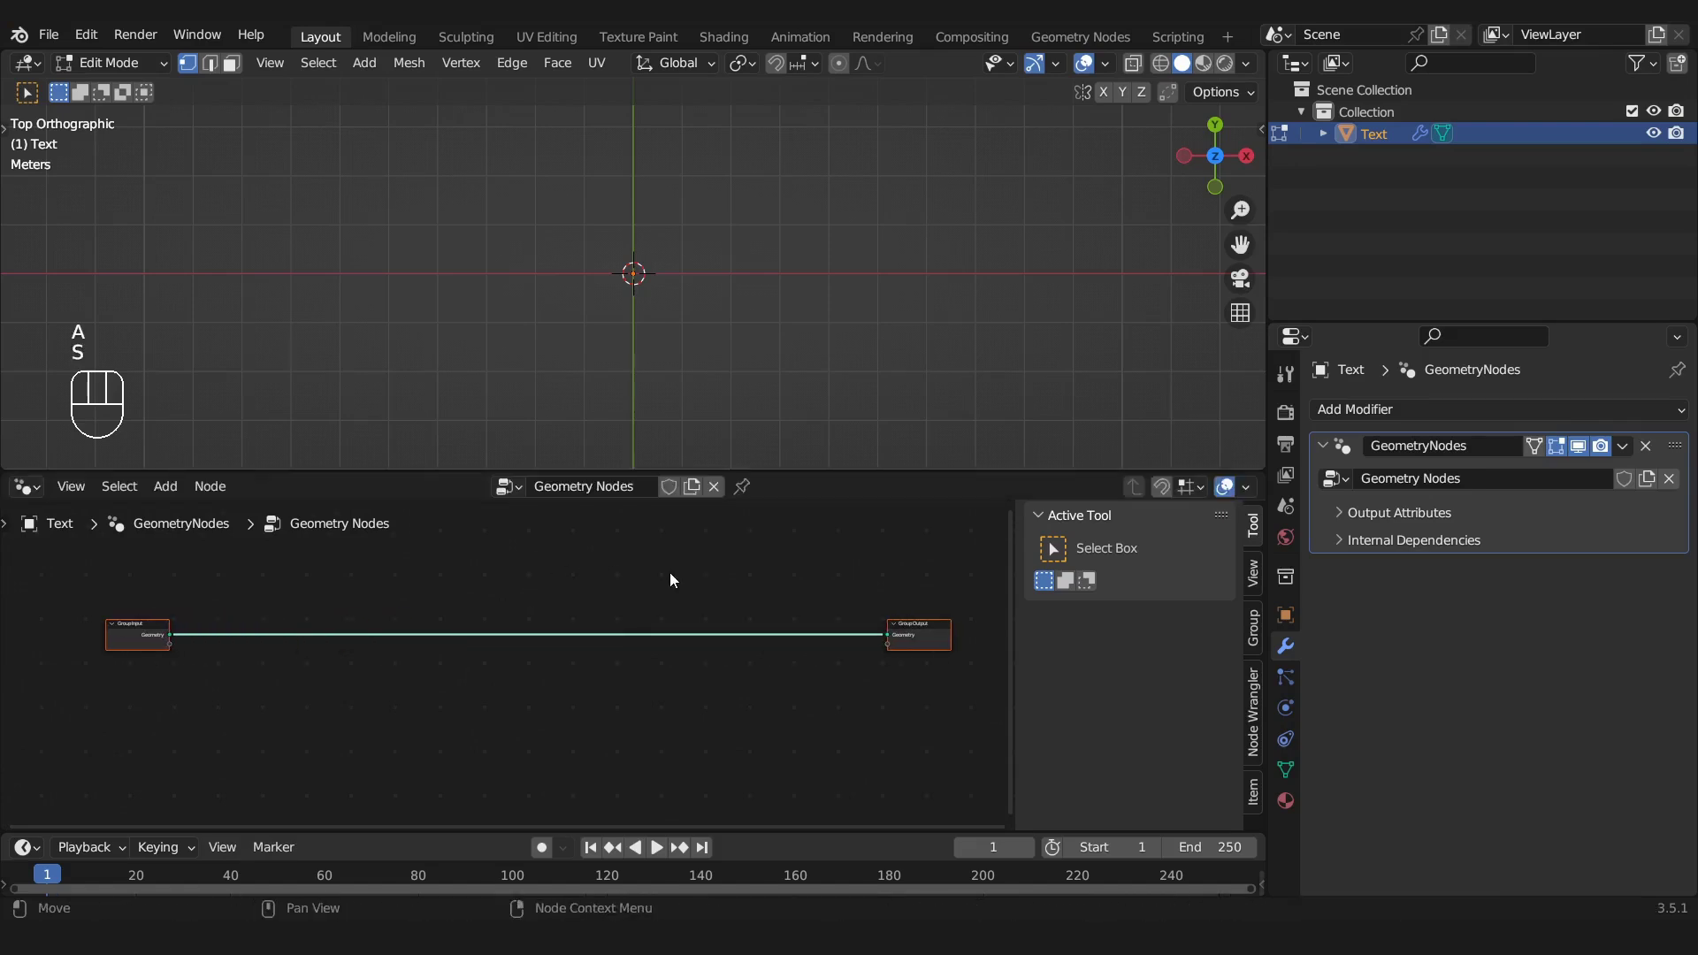
{"action": "right_click_drag", "start_coordinate": [543, 570], "coordinate": [364, 678], "text": "ctrl"}
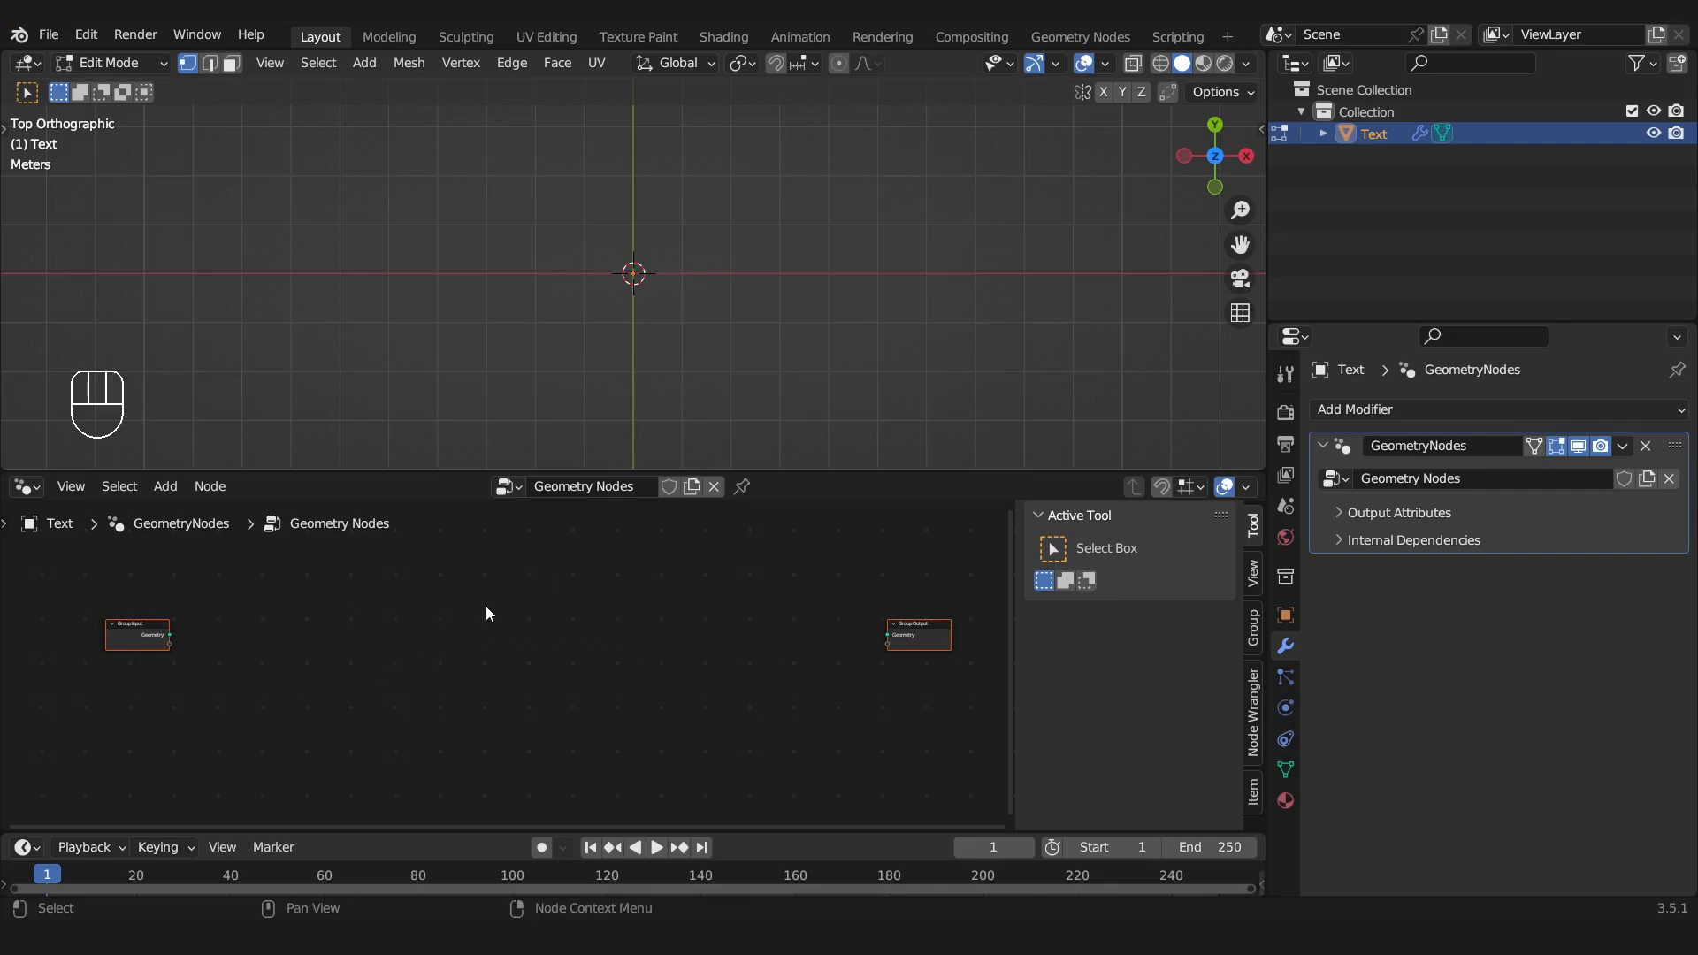
Add a String to Curves node between the group nodes and connect its Curve Instances output to the Group Output's Geometry
{"action": "key", "text": "shift+a"}
{"action": "left_click", "coordinate": [470, 420]}
{"action": "type", "text": "string to"}
{"action": "key", "text": "Return"}
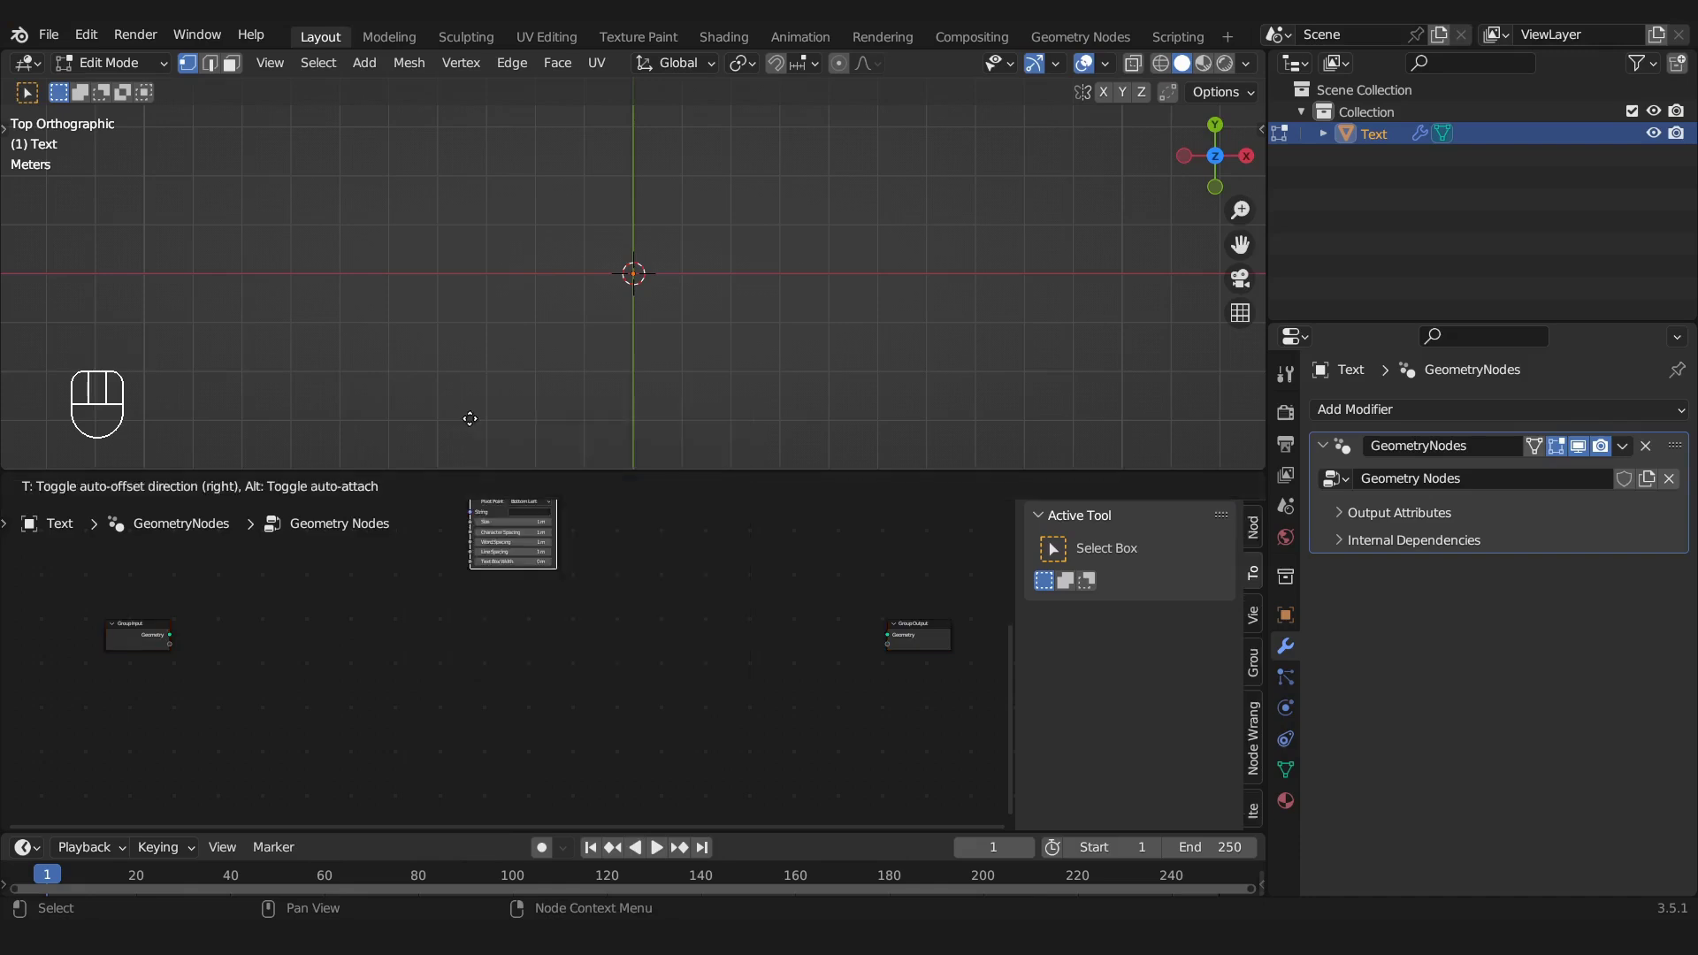
{"action": "left_click", "coordinate": [475, 574]}
{"action": "scroll", "coordinate": [635, 568], "scroll_direction": "up", "scroll_amount": 4}
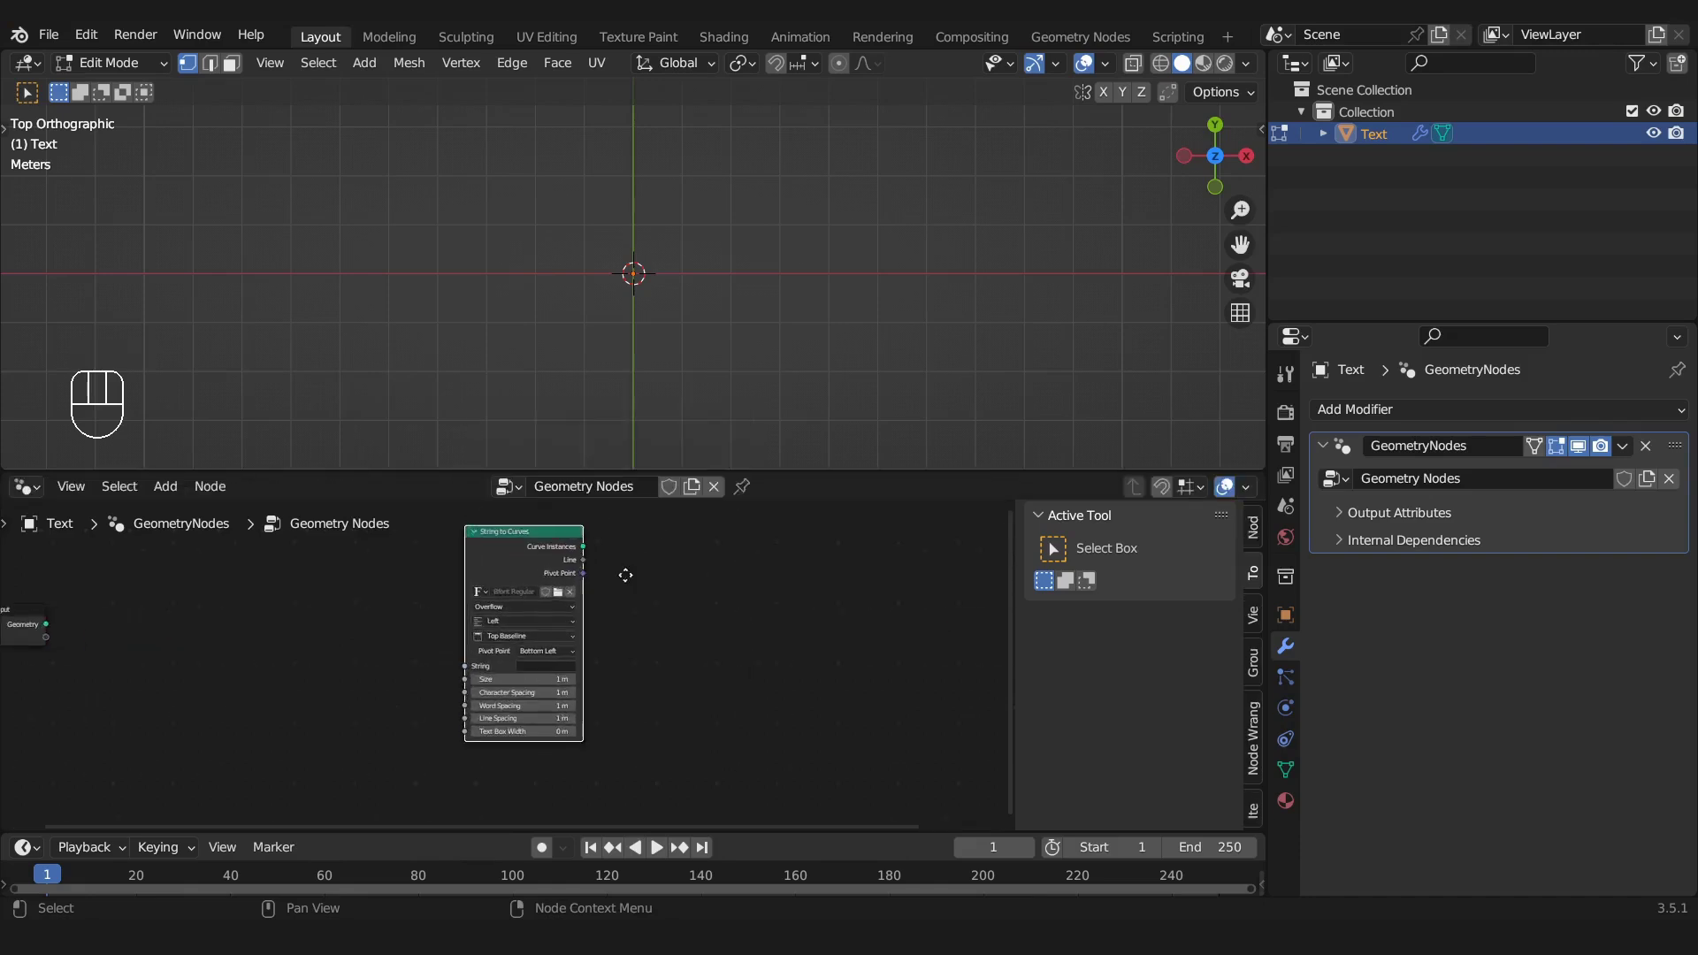
{"action": "middle_click_drag", "start_coordinate": [557, 554], "coordinate": [340, 609]}
{"action": "left_click_drag", "start_coordinate": [369, 607], "coordinate": [818, 691]}
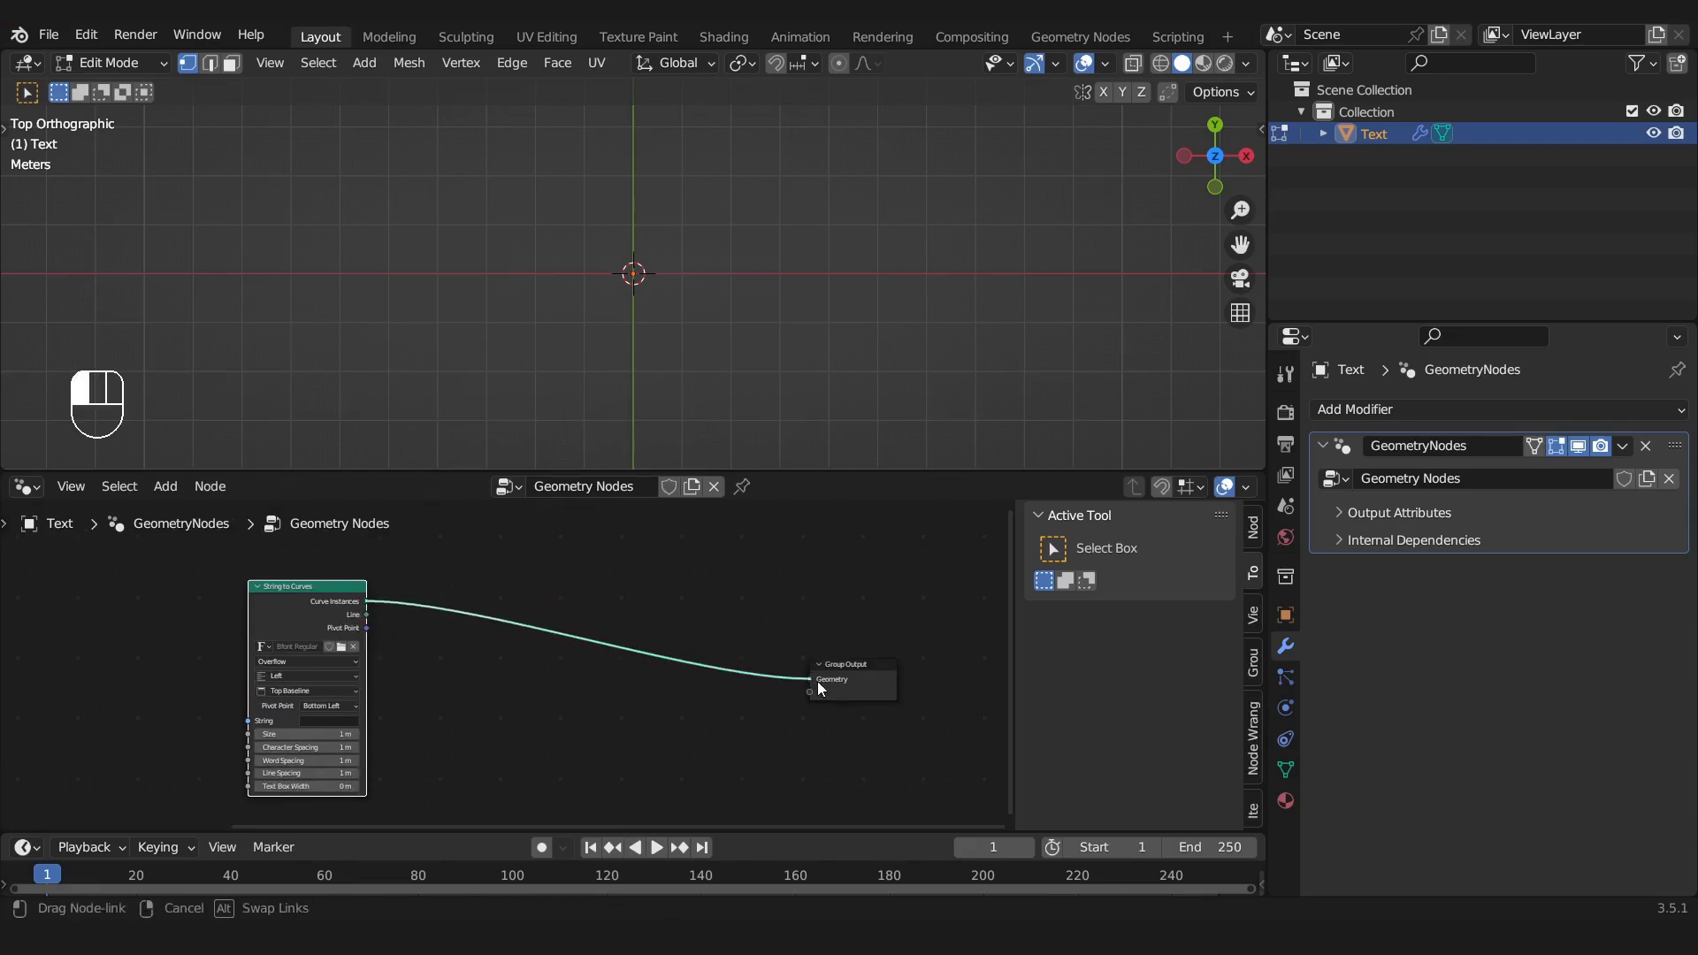
Set the string of the String to Curves node to "This is a string"
{"action": "left_click_drag", "start_coordinate": [818, 689], "coordinate": [818, 689]}
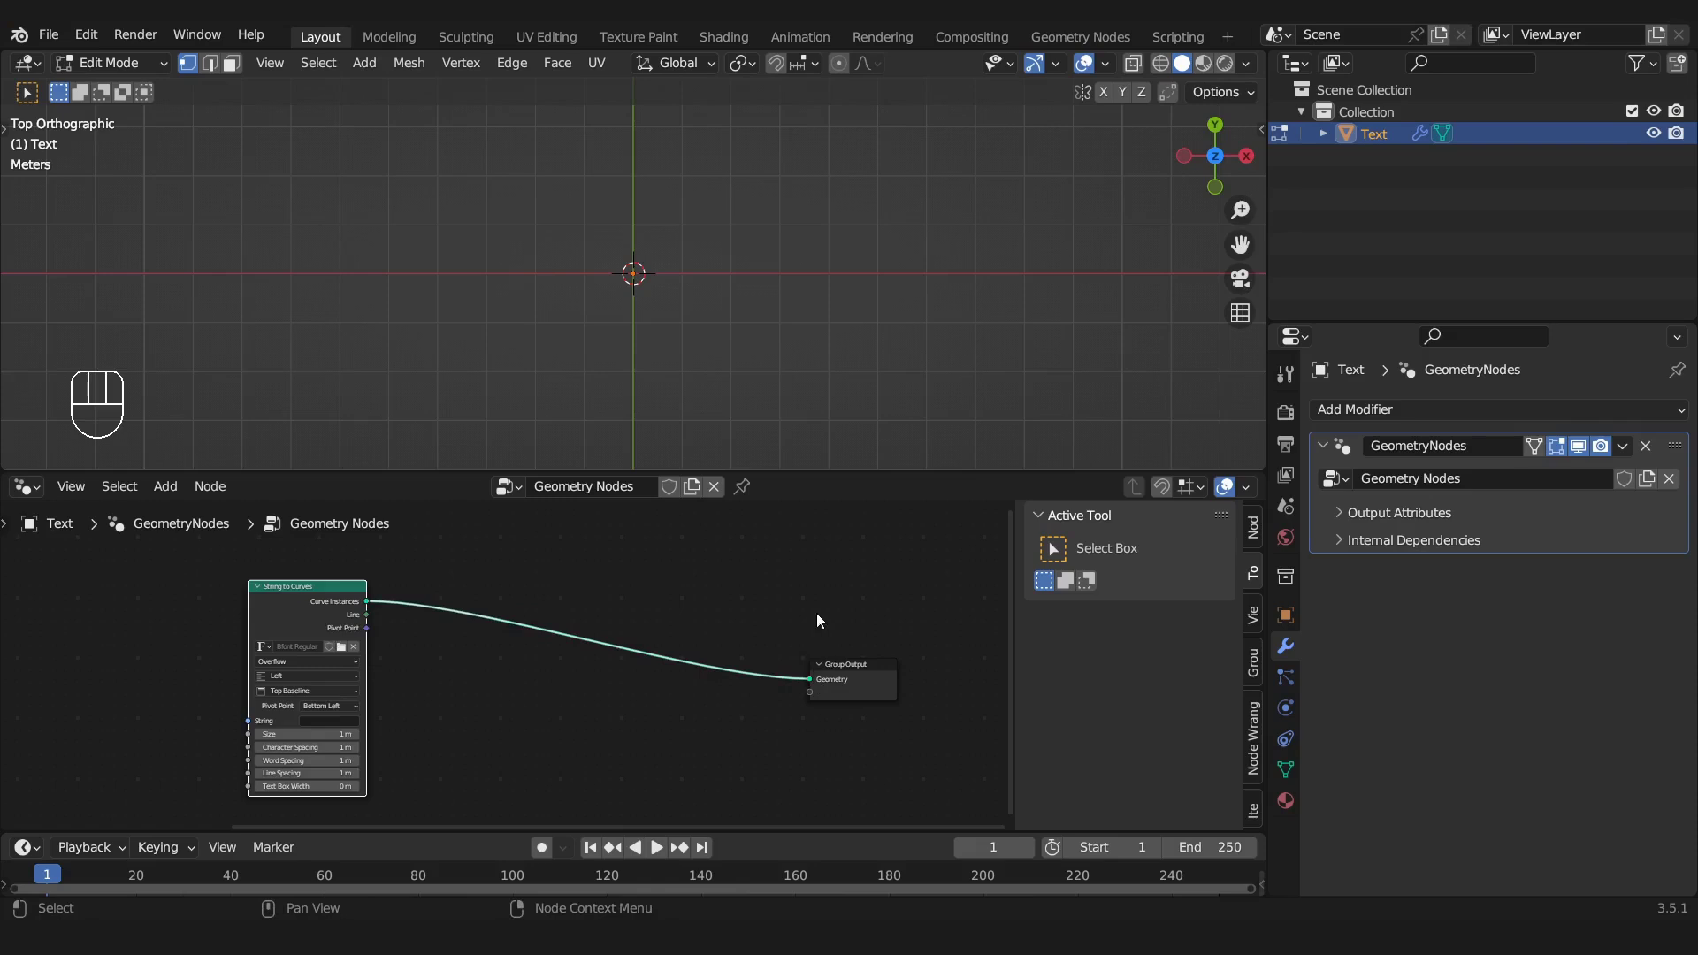
{"action": "scroll", "coordinate": [497, 626], "scroll_direction": "up", "scroll_amount": 4}
{"action": "middle_click_drag", "start_coordinate": [497, 627], "coordinate": [787, 557]}
{"action": "scroll", "coordinate": [642, 626], "scroll_direction": "up", "scroll_amount": 3}
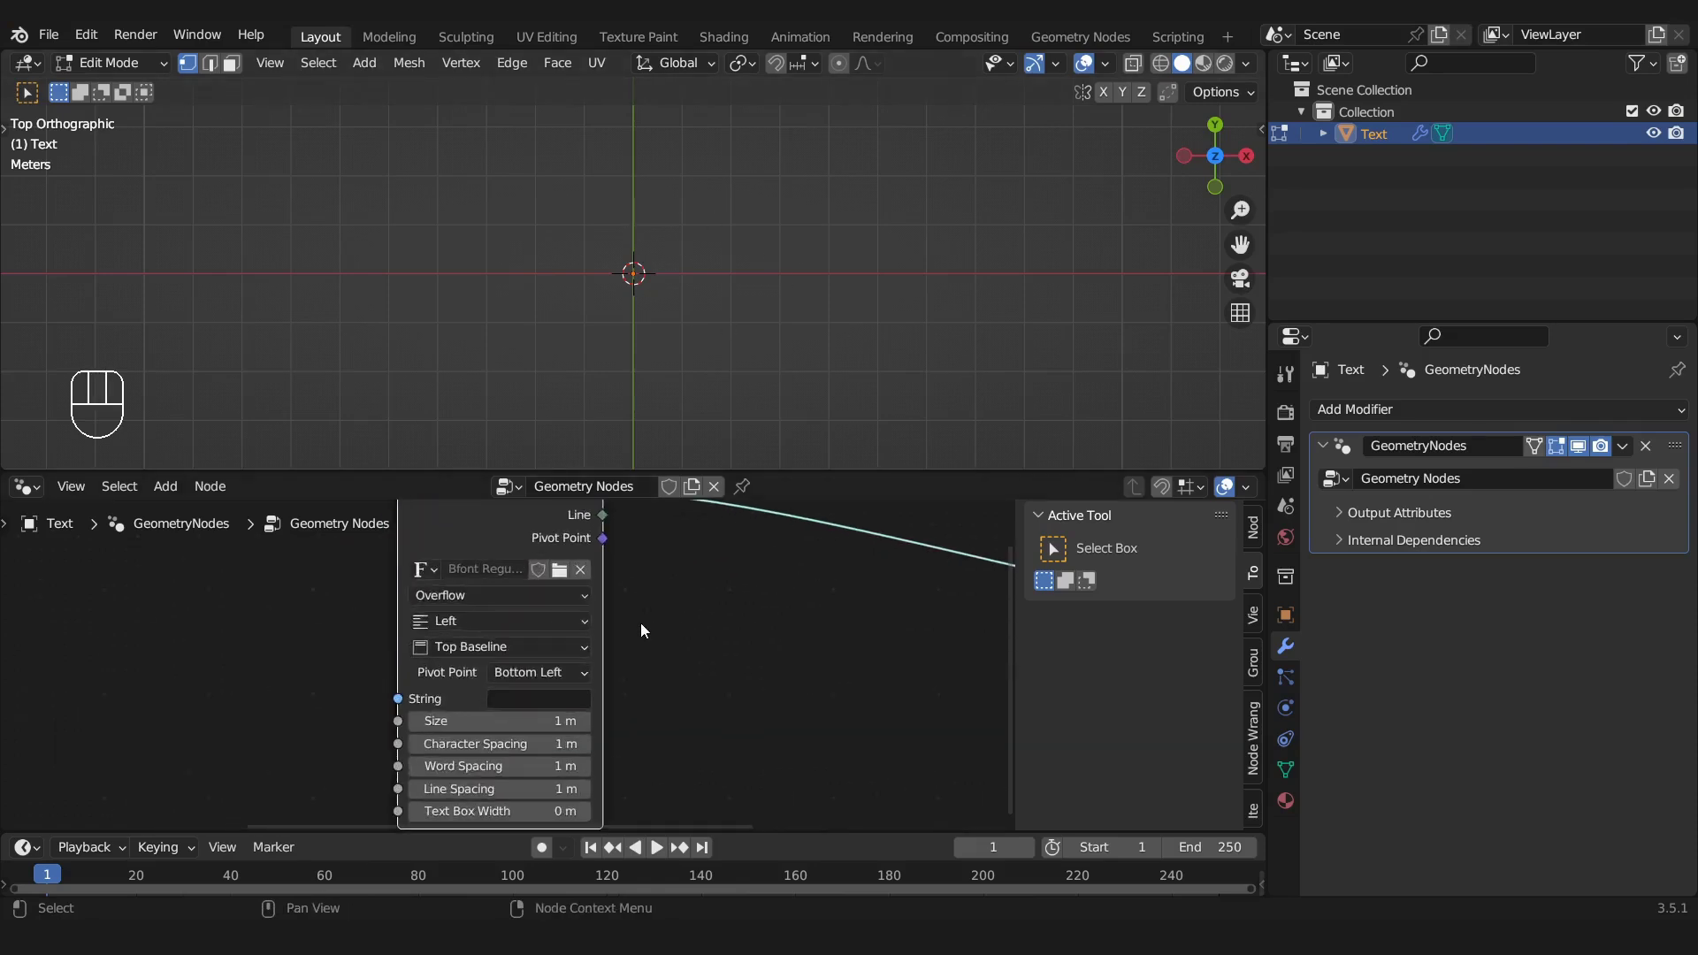
{"action": "left_click", "coordinate": [555, 693]}
{"action": "type", "text": "This is a string"}
{"action": "key", "text": "Return"}
{"action": "scroll", "coordinate": [885, 322], "scroll_direction": "up", "scroll_amount": 3}
{"action": "middle_click_drag", "start_coordinate": [864, 311], "coordinate": [722, 165], "text": "shift"}
{"action": "scroll", "coordinate": [762, 355], "scroll_direction": "up", "scroll_amount": 2}
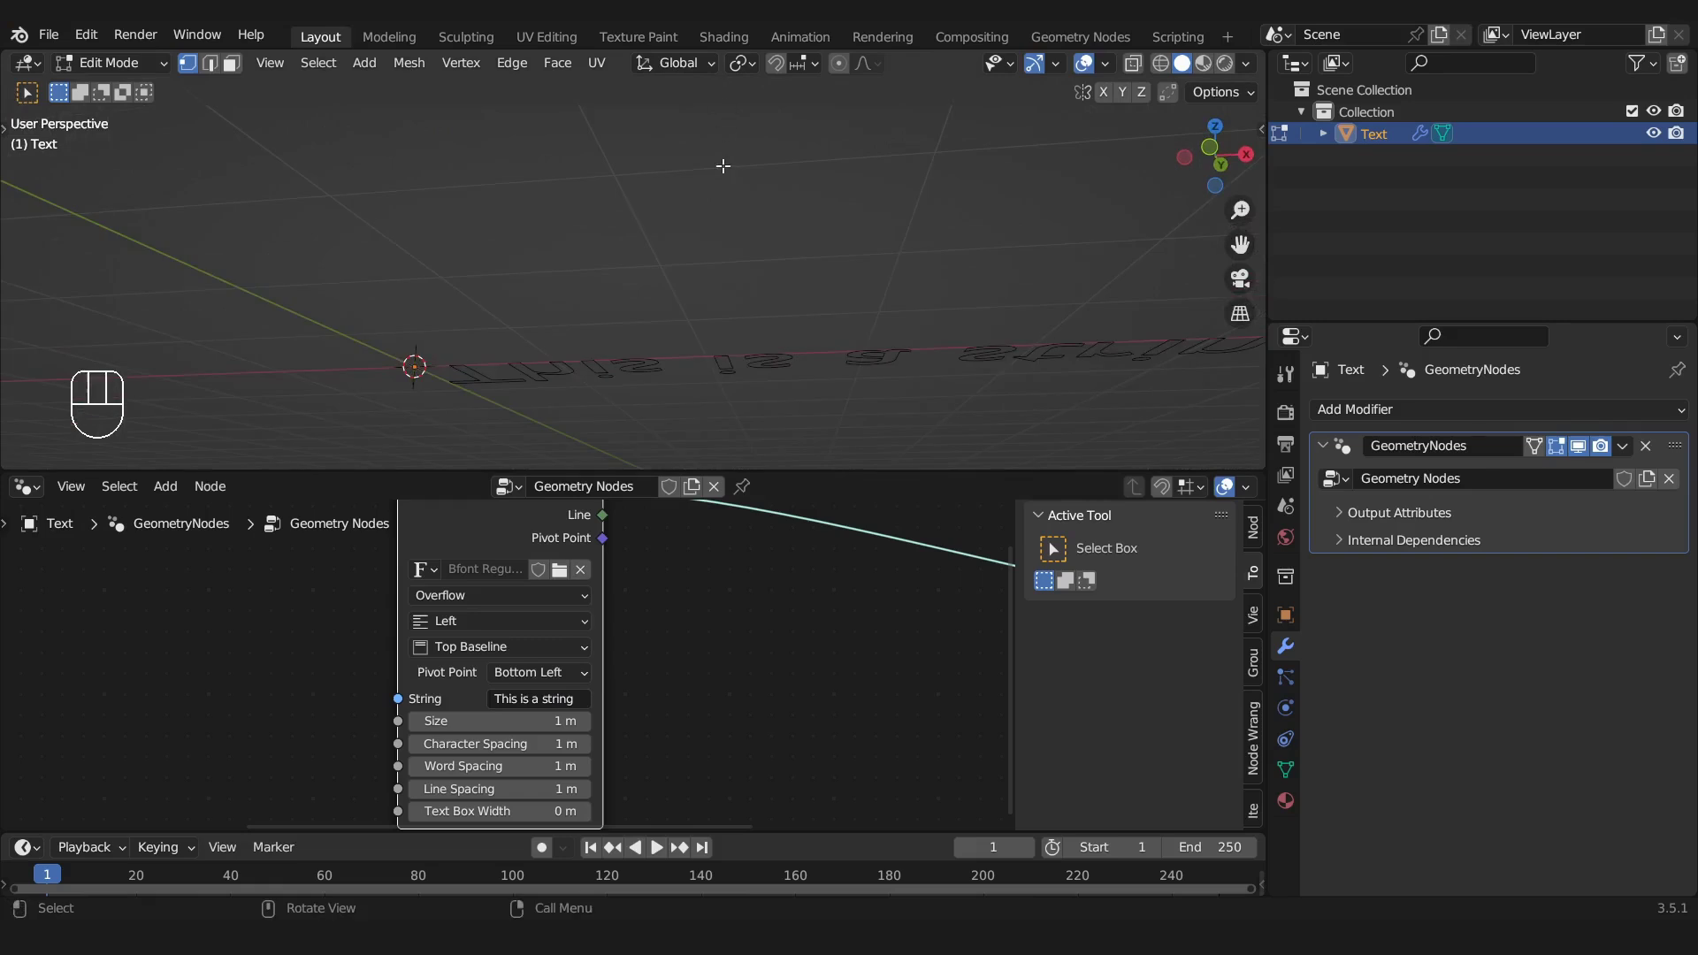
{"action": "middle_click_drag", "start_coordinate": [740, 258], "coordinate": [728, 410]}
{"action": "scroll", "coordinate": [702, 547], "scroll_direction": "down", "scroll_amount": 5}
{"action": "scroll", "coordinate": [687, 564], "scroll_direction": "up", "scroll_amount": 2}
Insert a Fill Curve node on the link between String to Curves and Group Output
{"action": "middle_click_drag", "start_coordinate": [678, 582], "coordinate": [476, 660], "text": "shift"}
{"action": "scroll", "coordinate": [676, 621], "scroll_direction": "down", "scroll_amount": 2}
{"action": "scroll", "coordinate": [609, 623], "scroll_direction": "down", "scroll_amount": 1}
{"action": "left_click", "coordinate": [538, 576]}
{"action": "key", "text": "shift+a"}
{"action": "type", "text": "fill"}
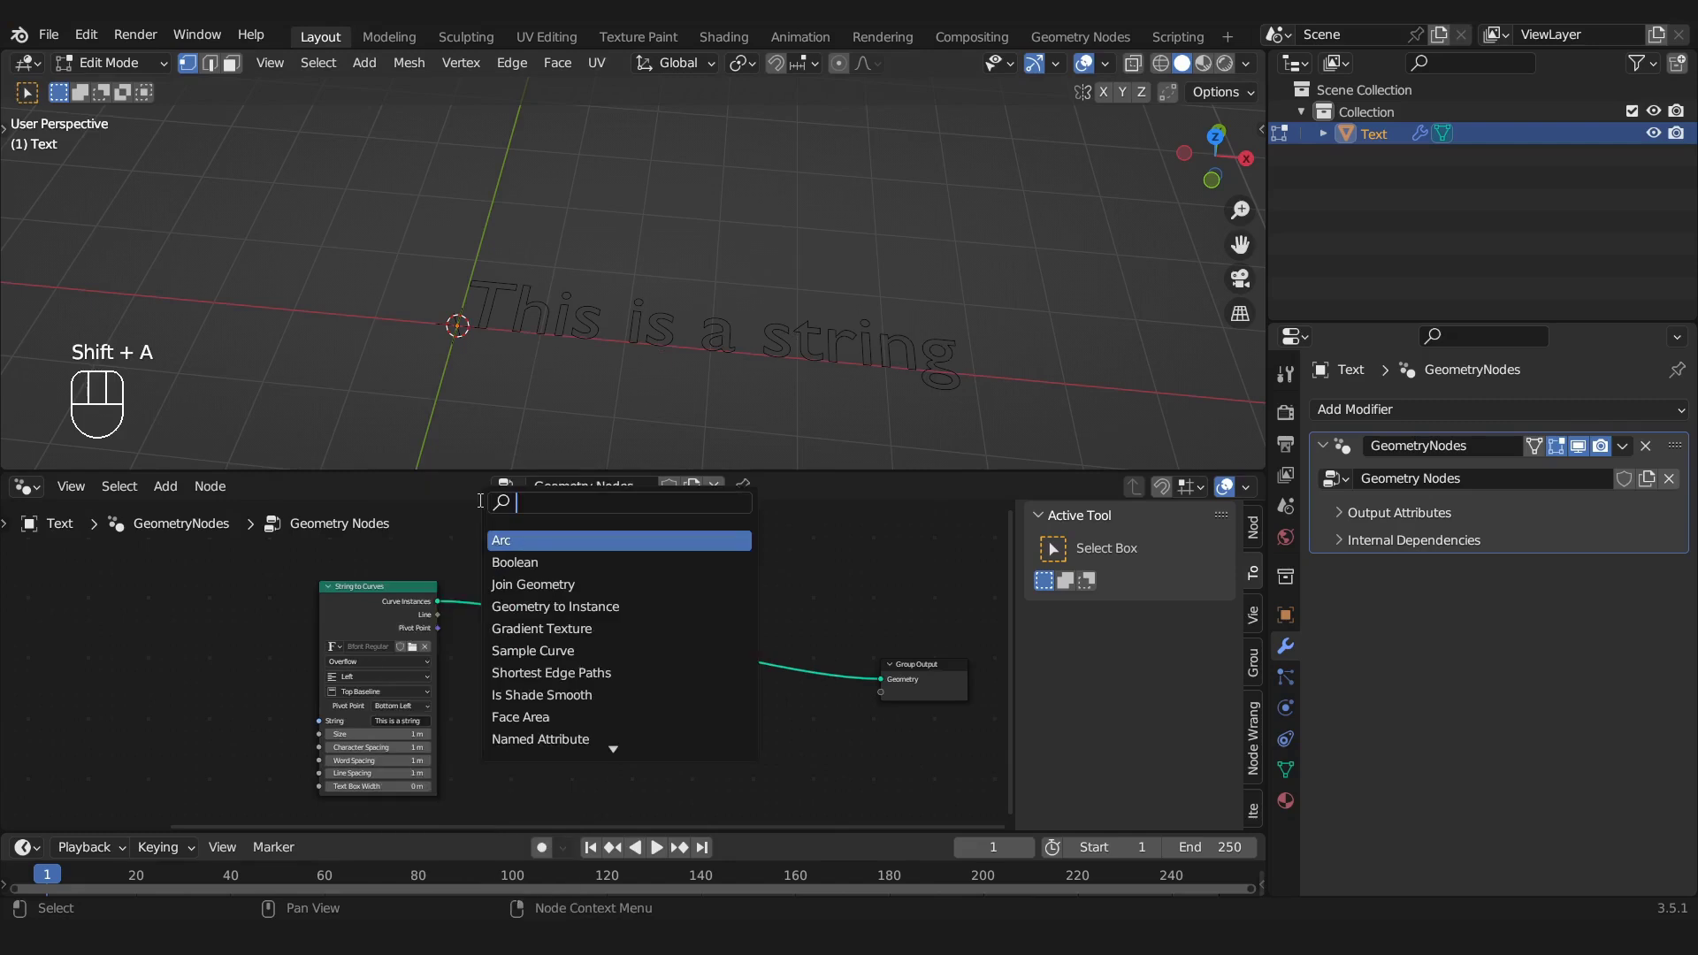
{"action": "key", "text": "Return"}
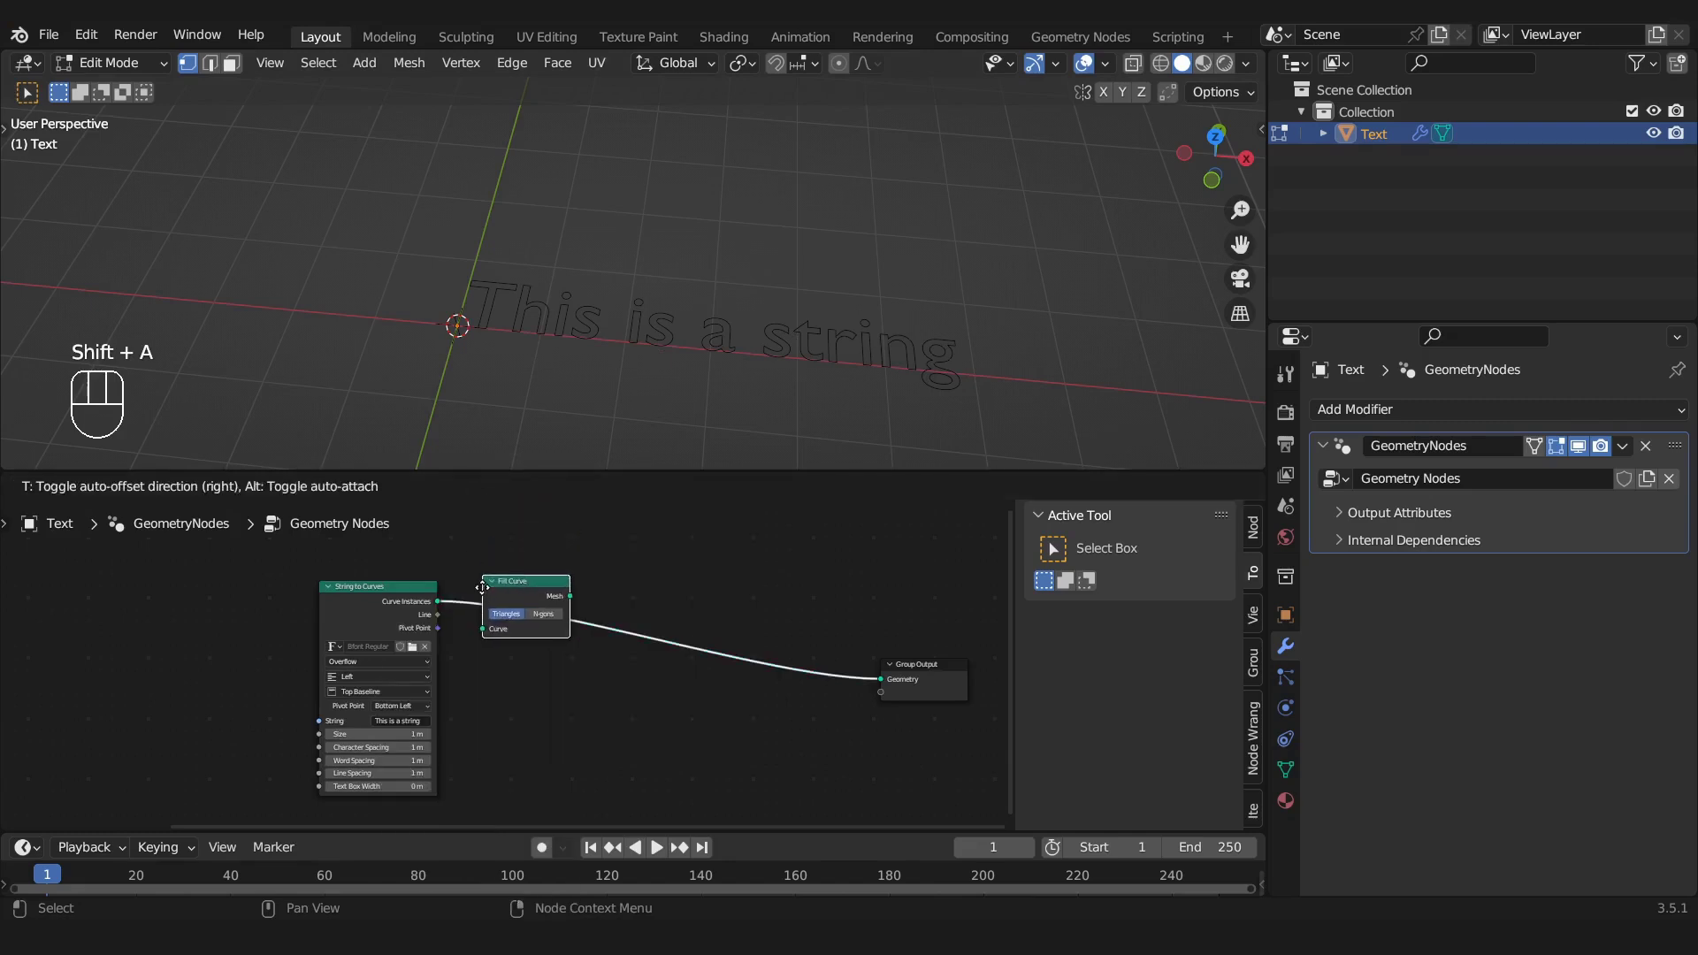
{"action": "left_click", "coordinate": [485, 597]}
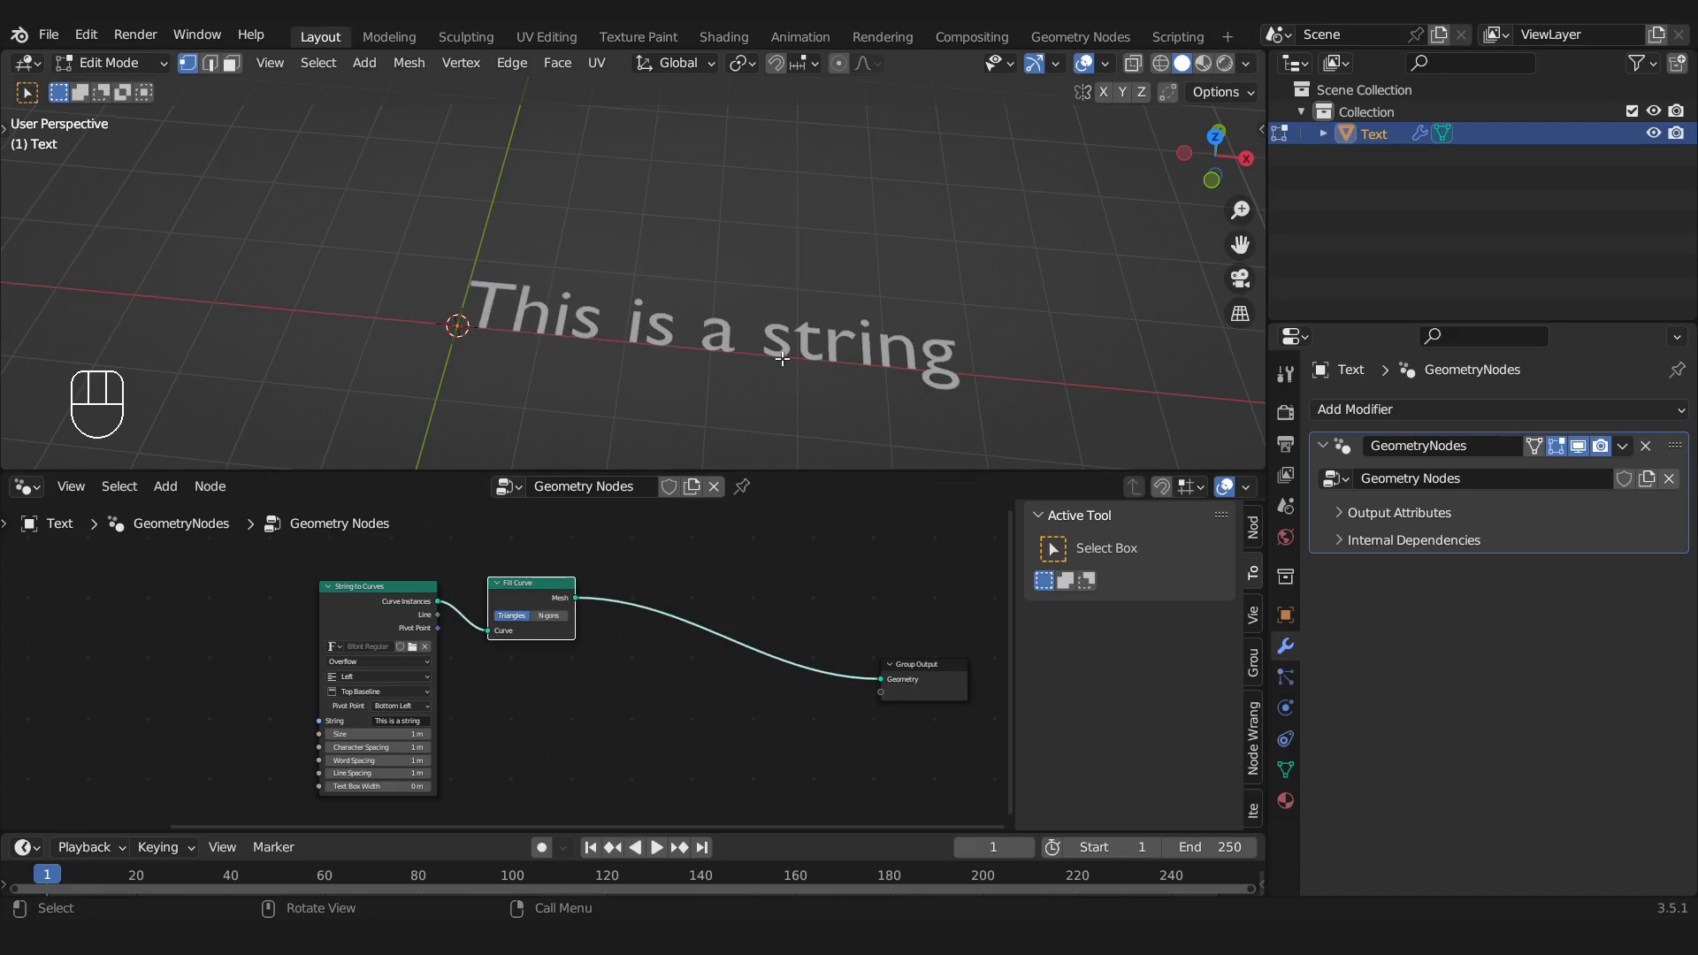
Place the Group Input node beside String to Curves and expose the String input through it
{"action": "key", "text": "KP_7"}
{"action": "scroll", "coordinate": [781, 357], "scroll_direction": "up", "scroll_amount": 2}
{"action": "scroll", "coordinate": [781, 356], "scroll_direction": "down", "scroll_amount": 1}
{"action": "middle_click_drag", "start_coordinate": [798, 362], "coordinate": [767, 367], "text": "shift"}
{"action": "scroll", "coordinate": [481, 588], "scroll_direction": "up", "scroll_amount": 4}
{"action": "middle_click_drag", "start_coordinate": [481, 590], "coordinate": [713, 537]}
{"action": "scroll", "coordinate": [690, 542], "scroll_direction": "down", "scroll_amount": 3}
{"action": "scroll", "coordinate": [607, 563], "scroll_direction": "down", "scroll_amount": 1}
{"action": "left_click_drag", "start_coordinate": [66, 649], "coordinate": [310, 618]}
{"action": "scroll", "coordinate": [320, 626], "scroll_direction": "up", "scroll_amount": 1}
{"action": "left_click_drag", "start_coordinate": [538, 678], "coordinate": [315, 613]}
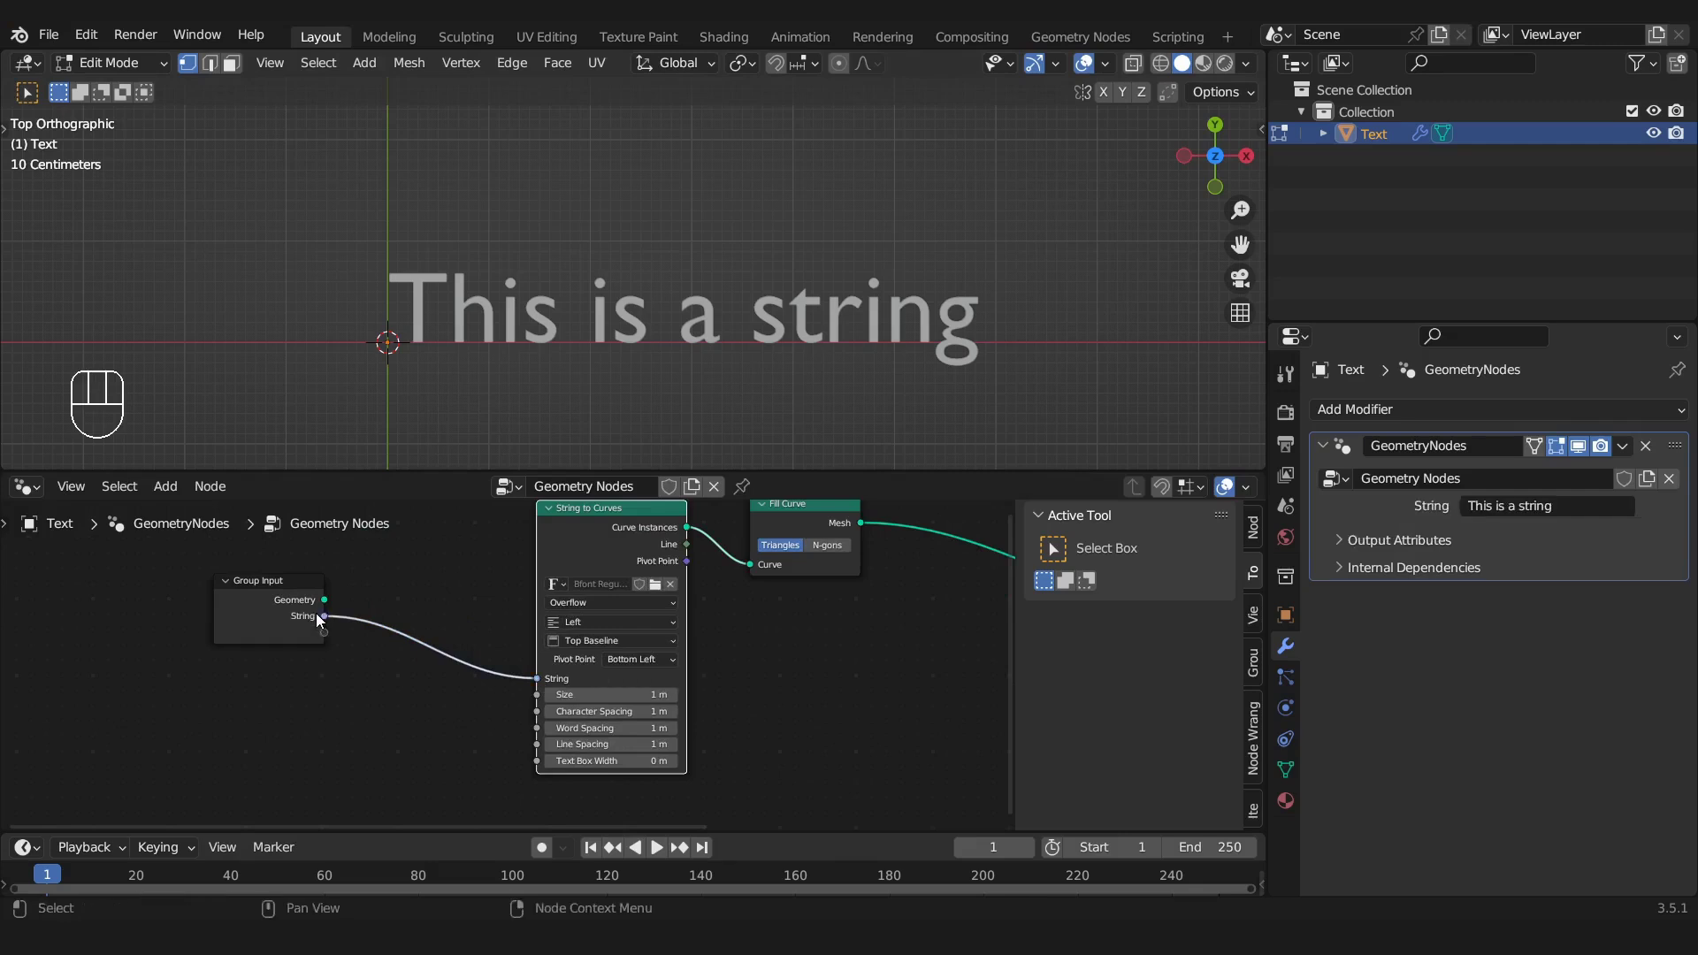
Set the modifier's String value to "Your Text Here"
{"action": "left_click", "coordinate": [1504, 508]}
{"action": "type", "text": "Your Text"}
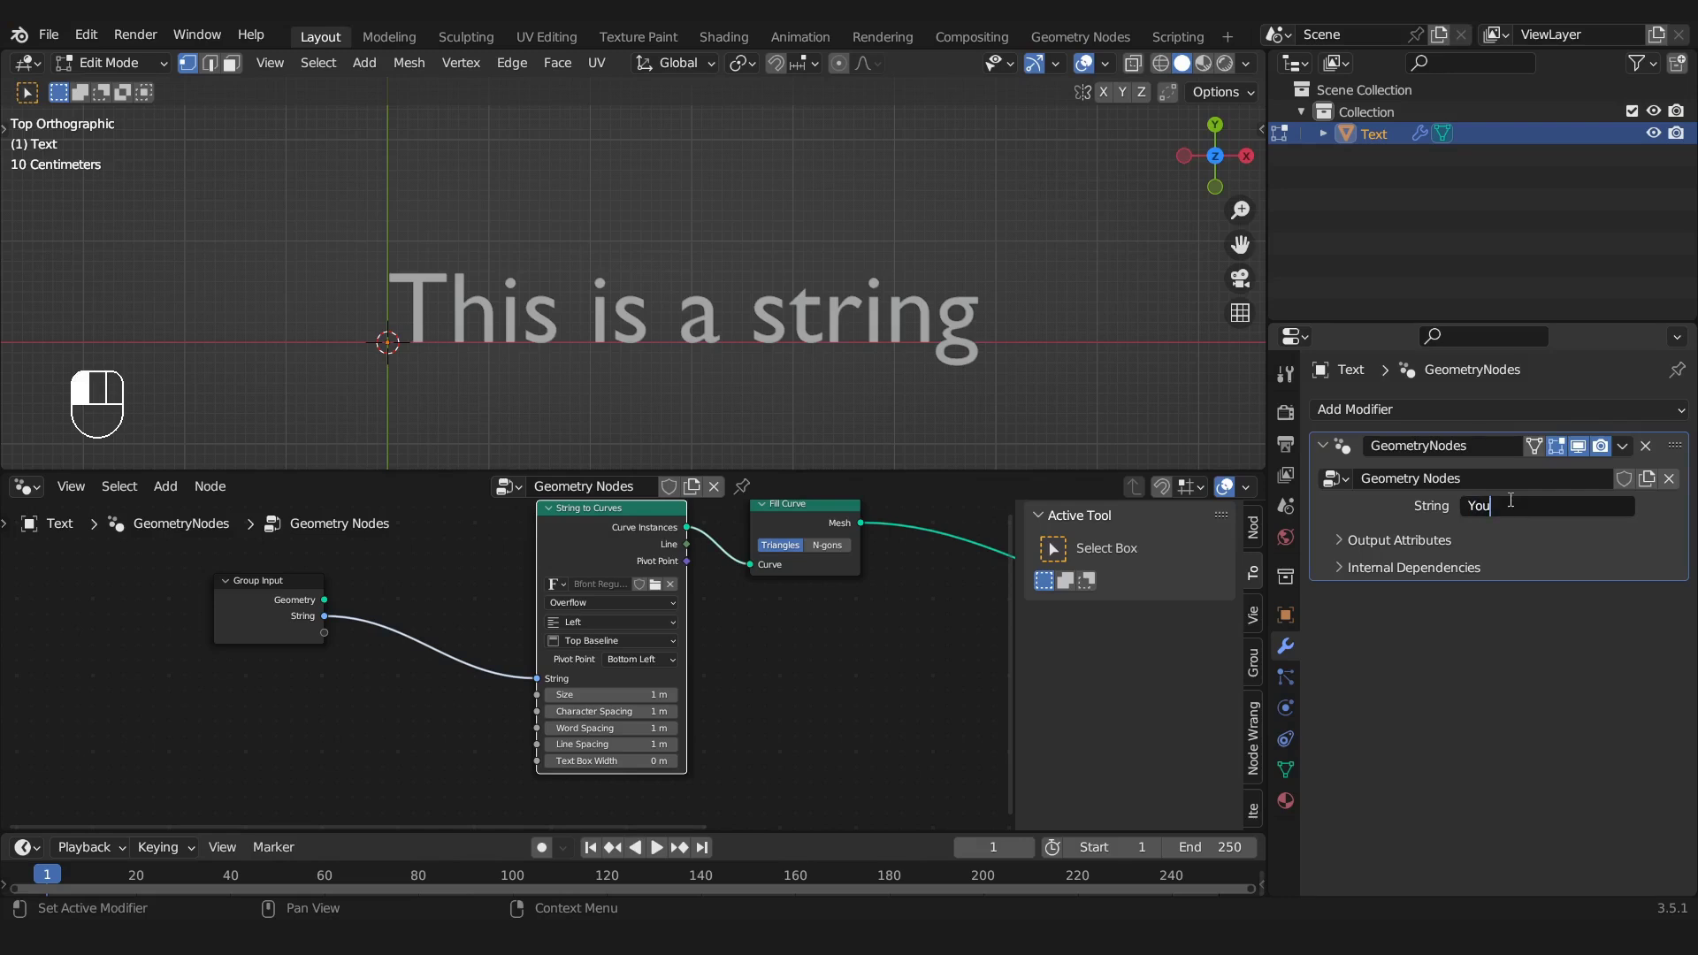
{"action": "type", "text": " Here"}
{"action": "key", "text": "Return"}
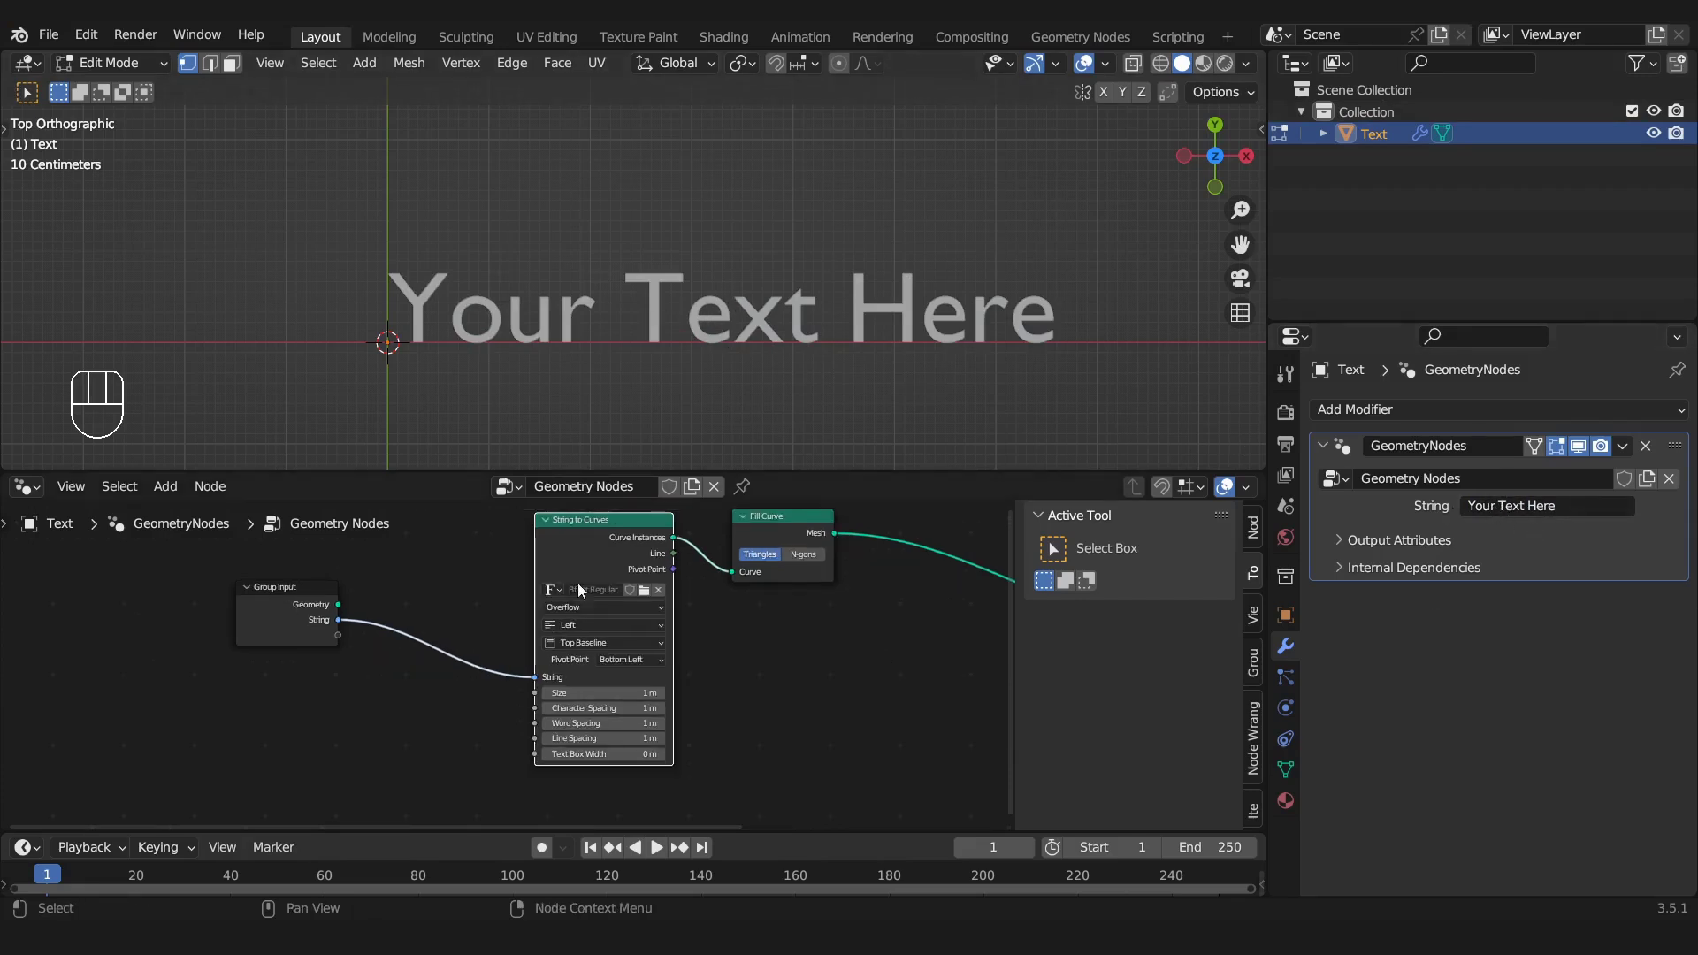
Move the Group Output node farther from Fill Curve to make room for more nodes
{"action": "scroll", "coordinate": [577, 585], "scroll_direction": "down", "scroll_amount": 4}
{"action": "left_click_drag", "start_coordinate": [556, 589], "coordinate": [556, 591]}
{"action": "left_click_drag", "start_coordinate": [542, 579], "coordinate": [546, 574]}
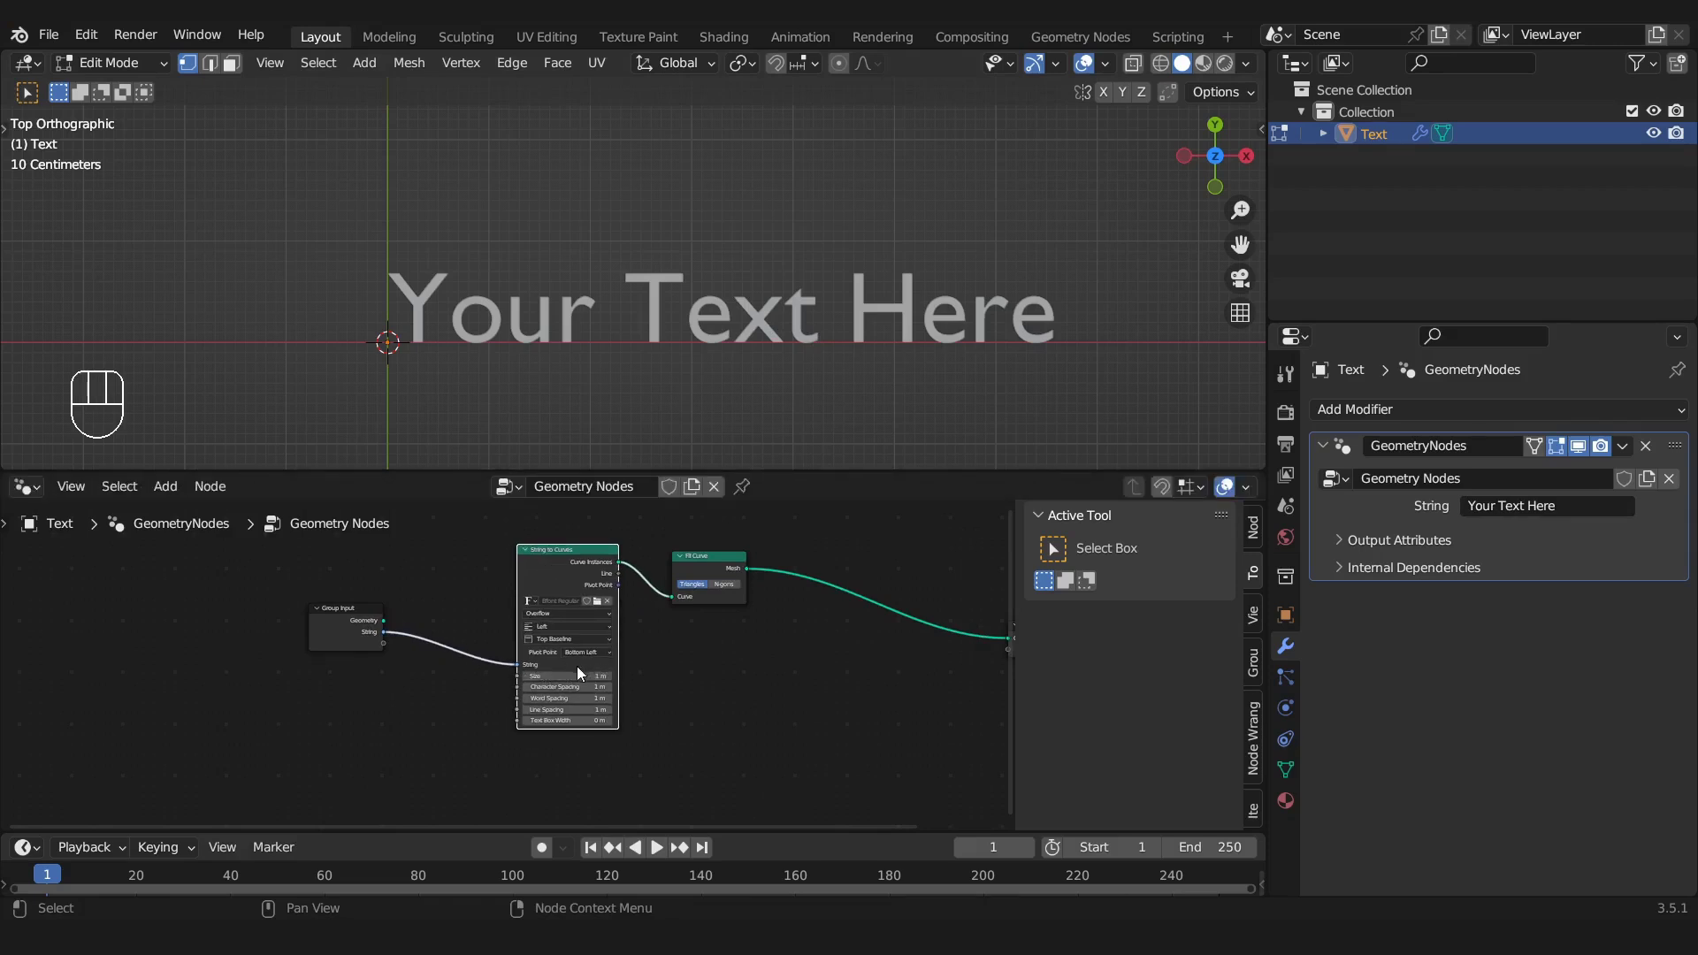
{"action": "scroll", "coordinate": [570, 720], "scroll_direction": "down", "scroll_amount": 2}
{"action": "middle_click_drag", "start_coordinate": [840, 709], "coordinate": [573, 718]}
{"action": "scroll", "coordinate": [571, 714], "scroll_direction": "down", "scroll_amount": 1}
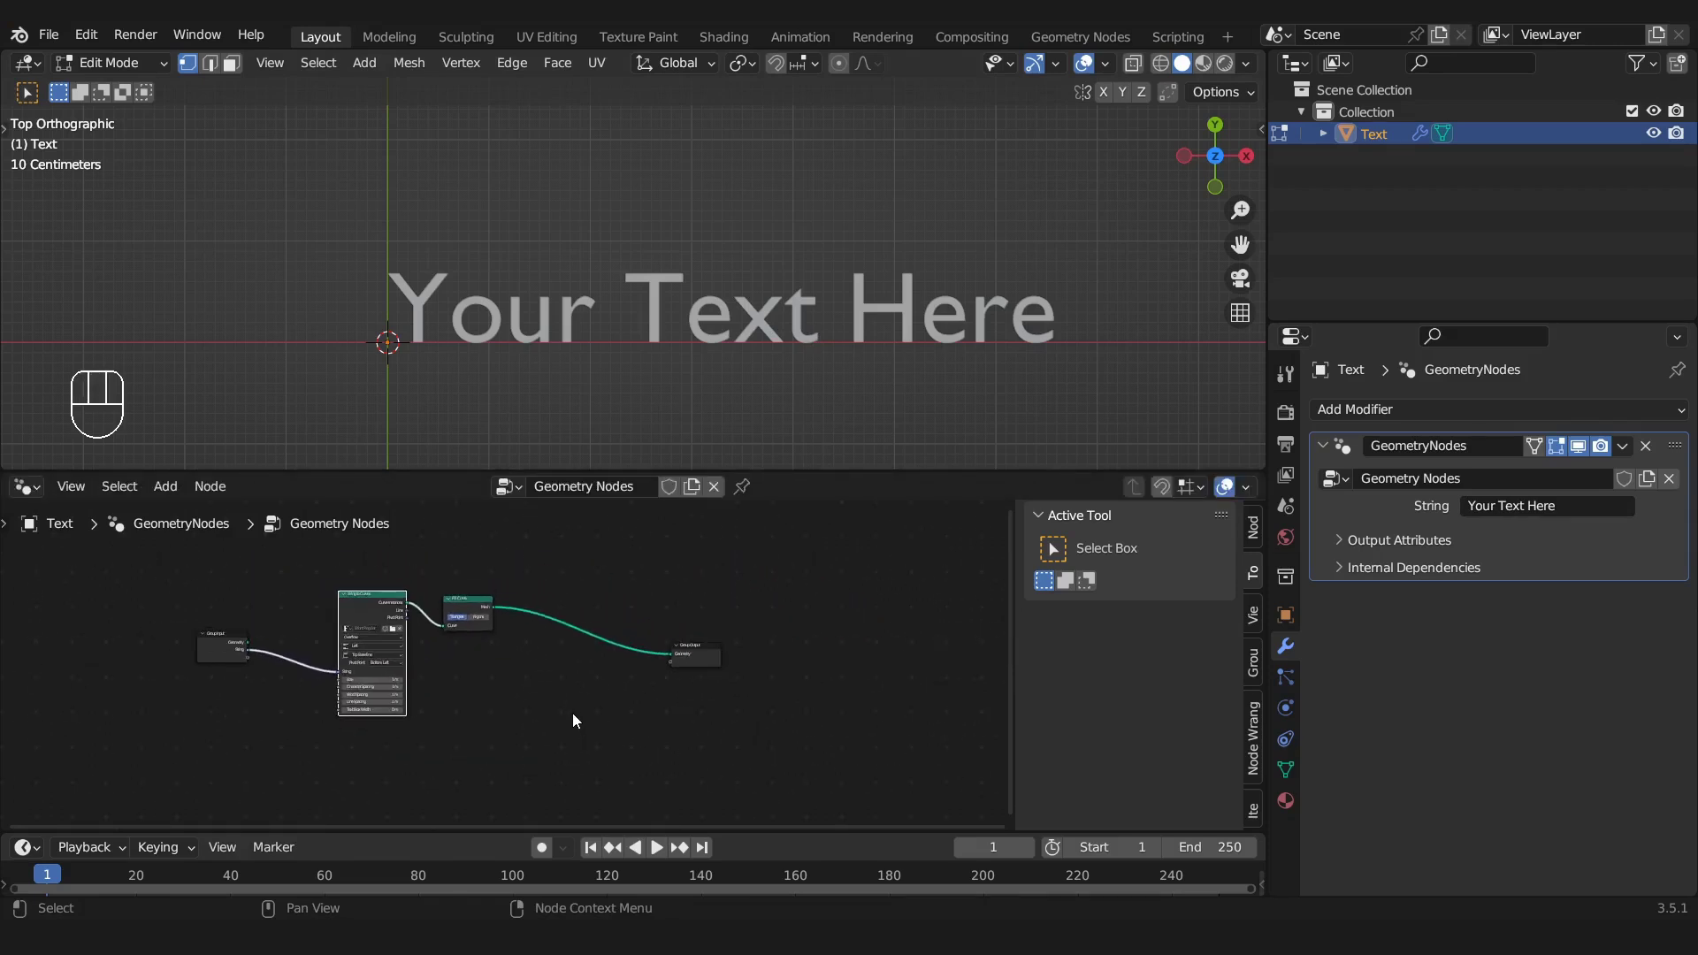
{"action": "scroll", "coordinate": [686, 314], "scroll_direction": "up", "scroll_amount": 1}
{"action": "scroll", "coordinate": [686, 316], "scroll_direction": "down", "scroll_amount": 3}
{"action": "middle_click_drag", "start_coordinate": [701, 334], "coordinate": [669, 341], "text": "shift"}
{"action": "scroll", "coordinate": [626, 642], "scroll_direction": "up", "scroll_amount": 1}
{"action": "scroll", "coordinate": [626, 635], "scroll_direction": "up", "scroll_amount": 1}
{"action": "left_click_drag", "start_coordinate": [650, 587], "coordinate": [803, 716]}
{"action": "key", "text": "g"}
{"action": "left_click", "coordinate": [912, 718]}
{"action": "scroll", "coordinate": [673, 587], "scroll_direction": "down", "scroll_amount": 1}
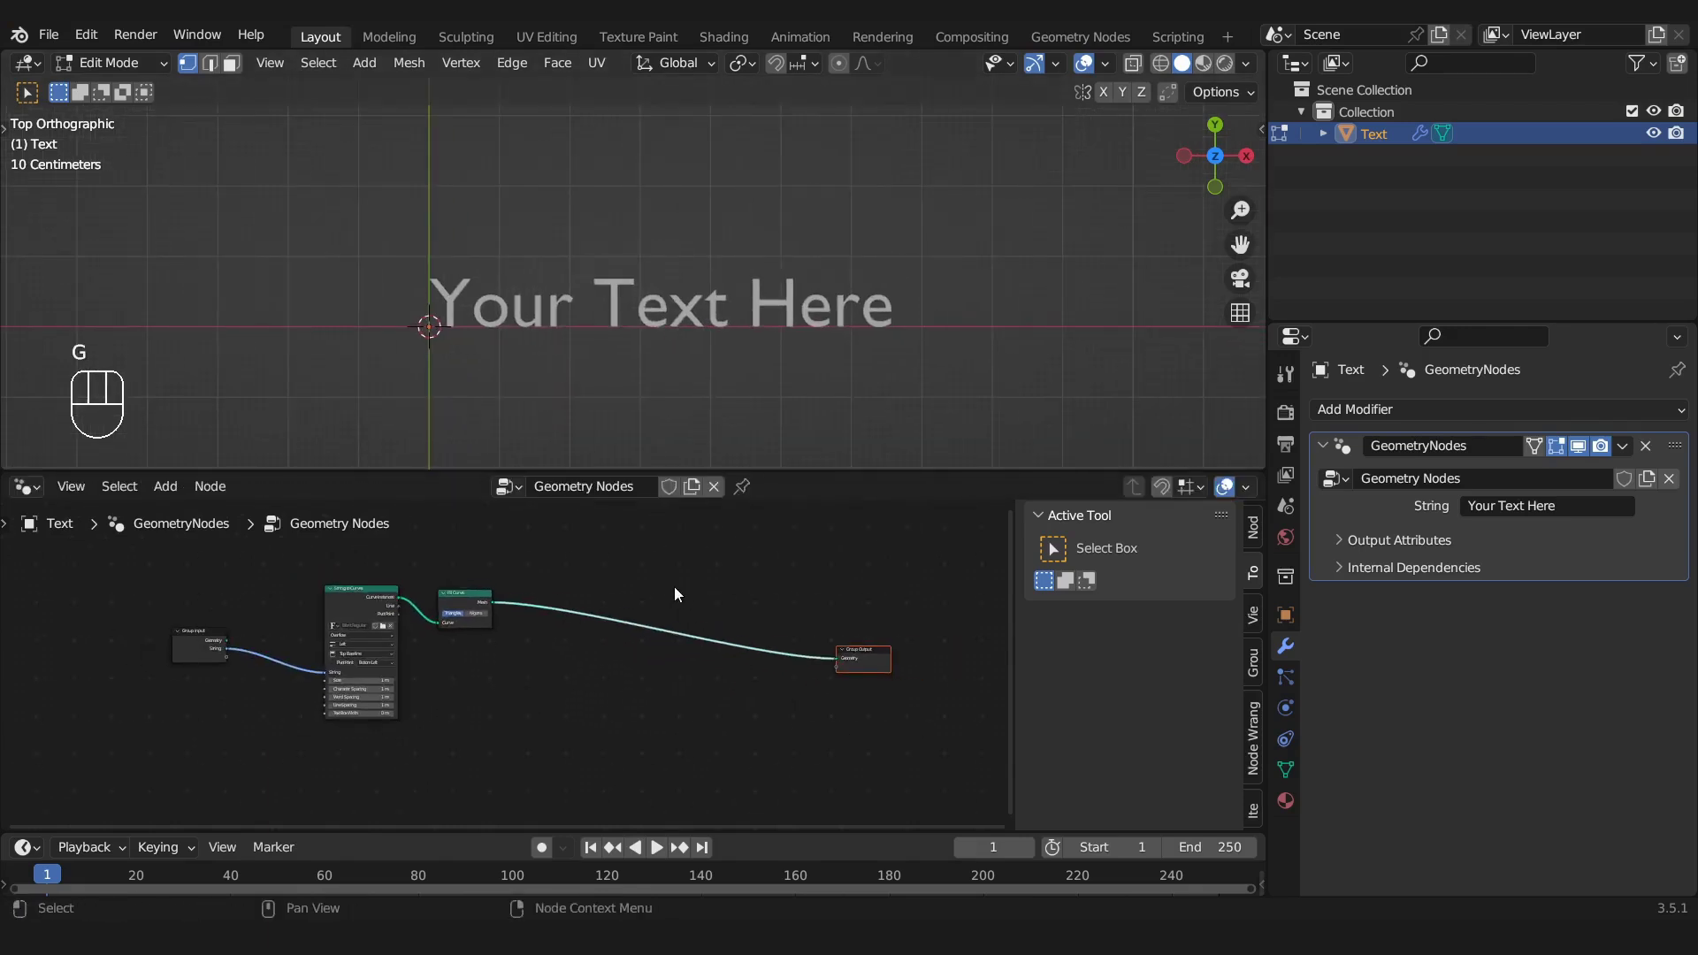
Insert a Bounding Box node on the link between Fill Curve and Group Output
{"action": "scroll", "coordinate": [643, 591], "scroll_direction": "up", "scroll_amount": 3}
{"action": "middle_click_drag", "start_coordinate": [626, 588], "coordinate": [609, 613]}
{"action": "left_click", "coordinate": [575, 599]}
{"action": "key", "text": "shift+a"}
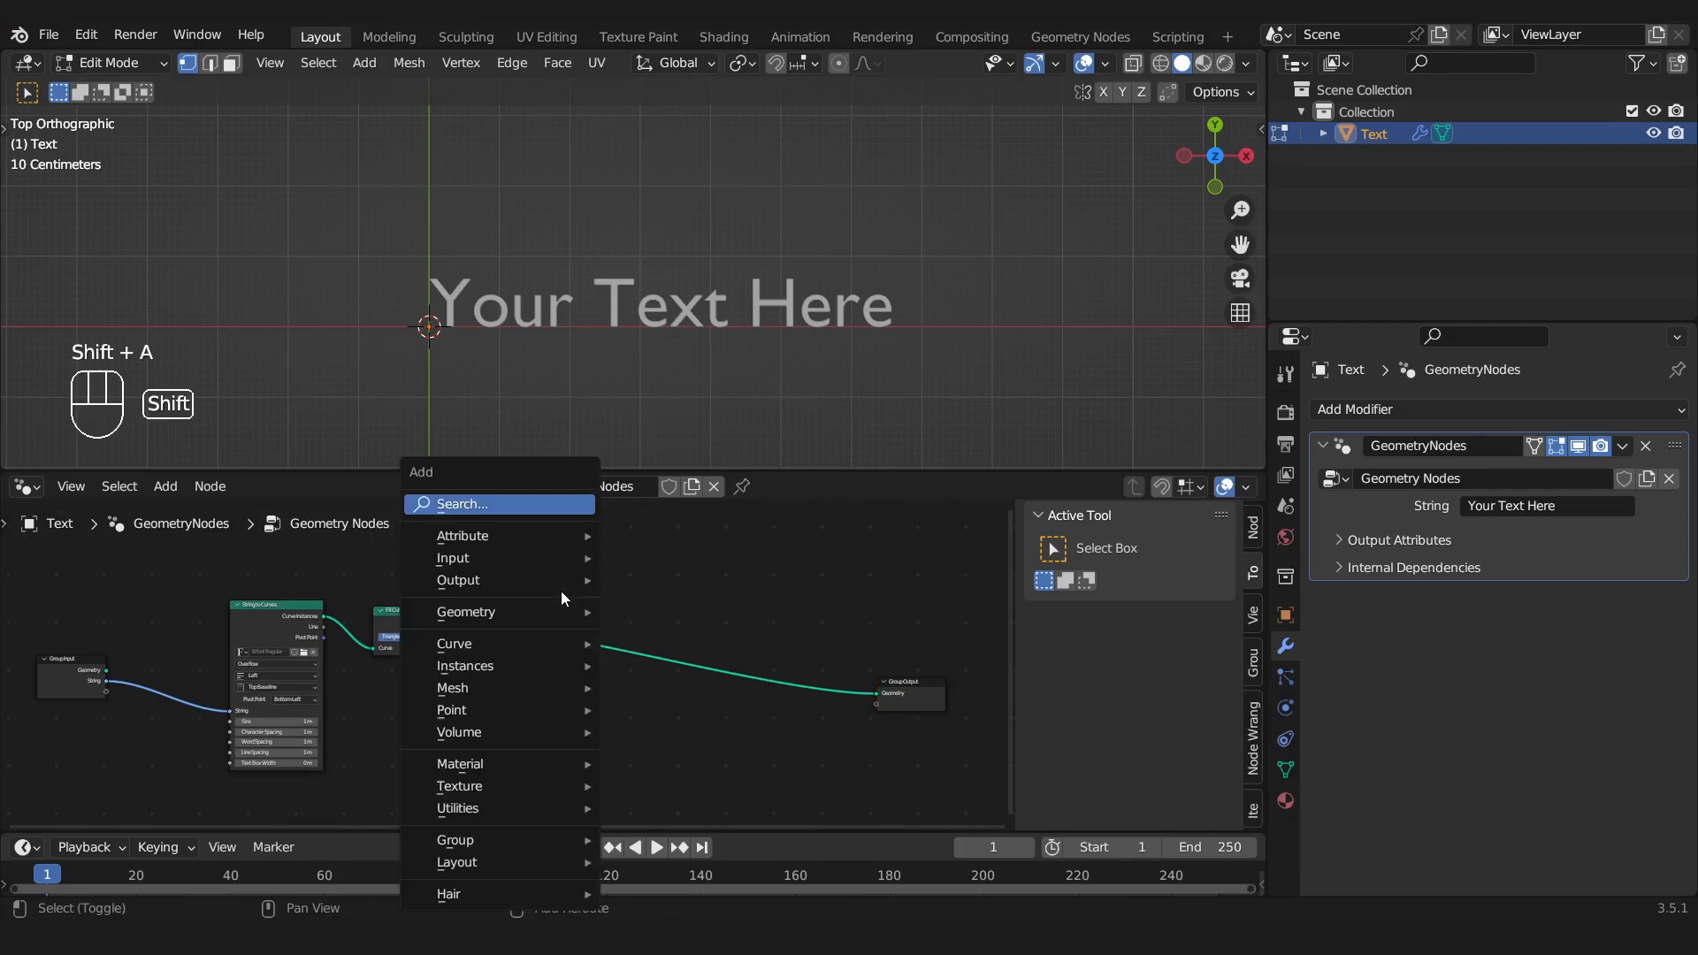
{"action": "left_click", "coordinate": [520, 503]}
{"action": "type", "text": "b"}
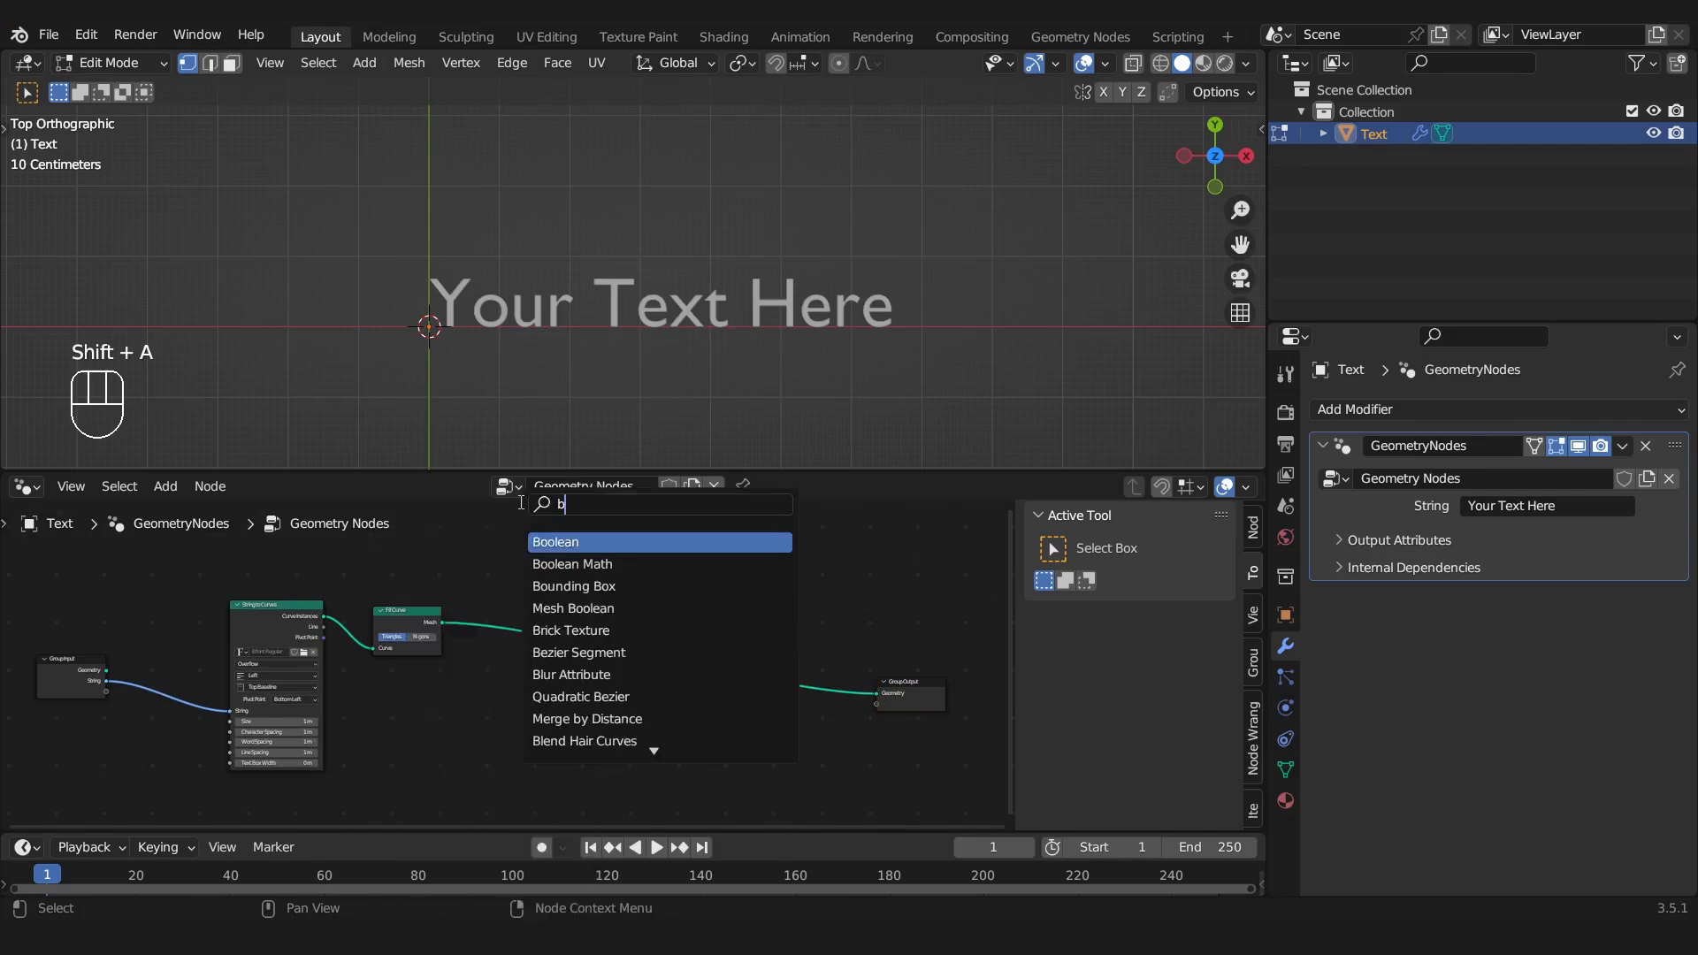
{"action": "left_click", "coordinate": [575, 585]}
{"action": "left_click", "coordinate": [558, 693]}
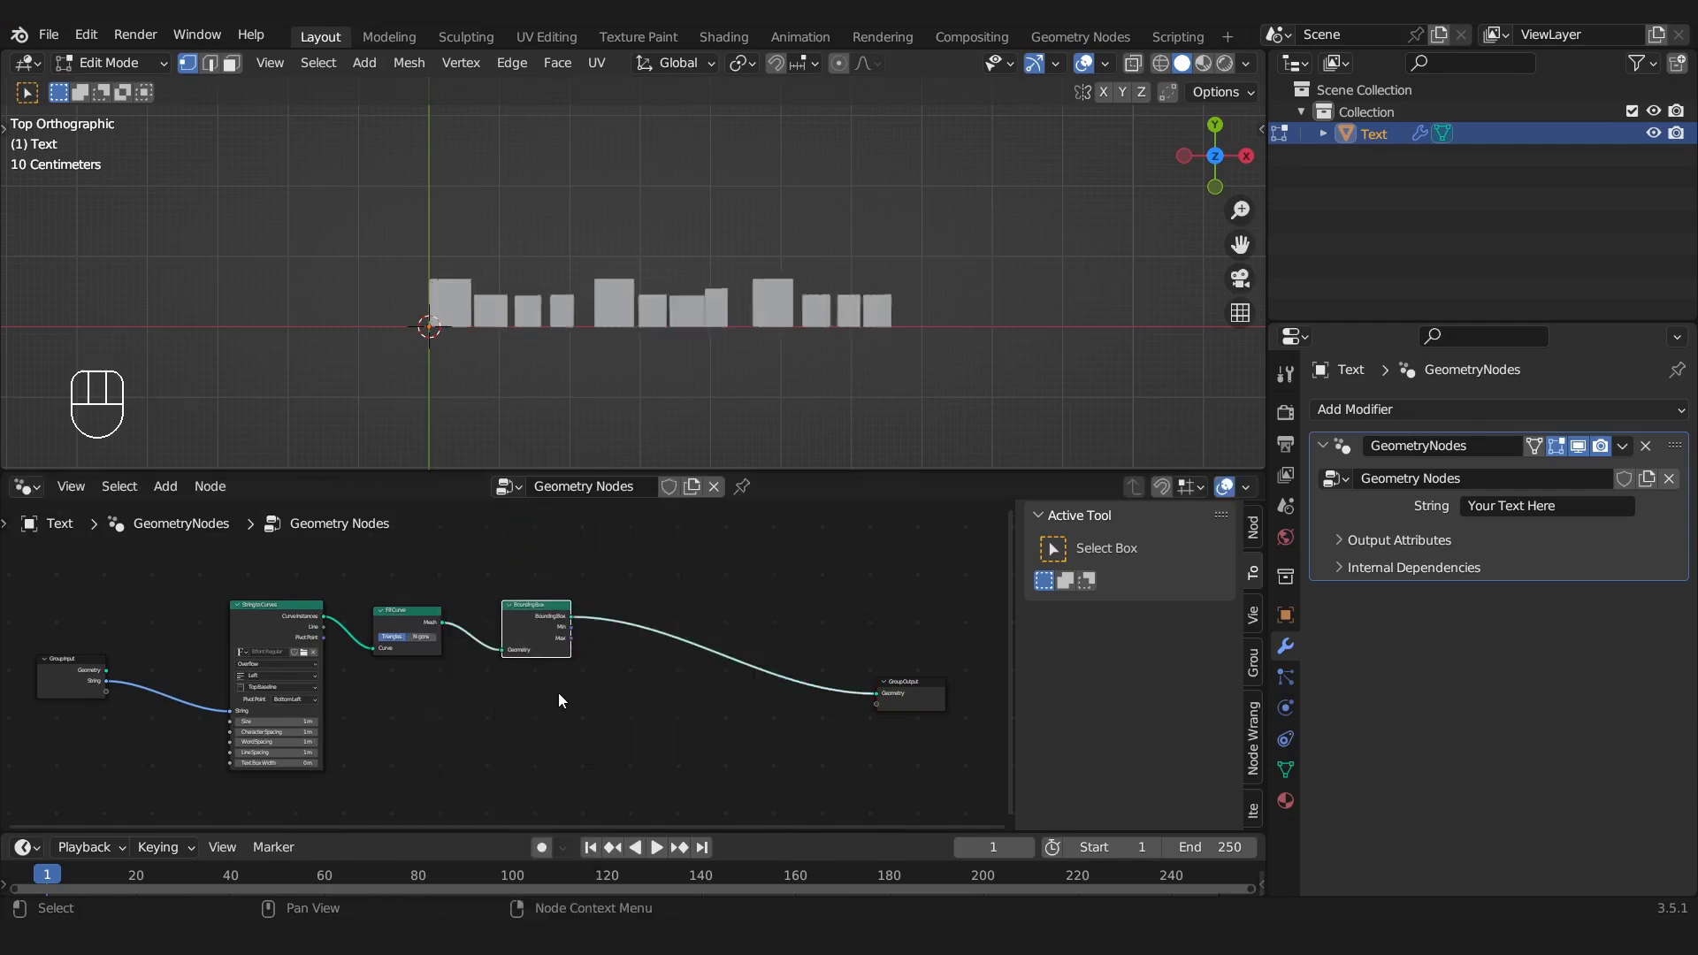
{"action": "scroll", "coordinate": [444, 332], "scroll_direction": "up", "scroll_amount": 2}
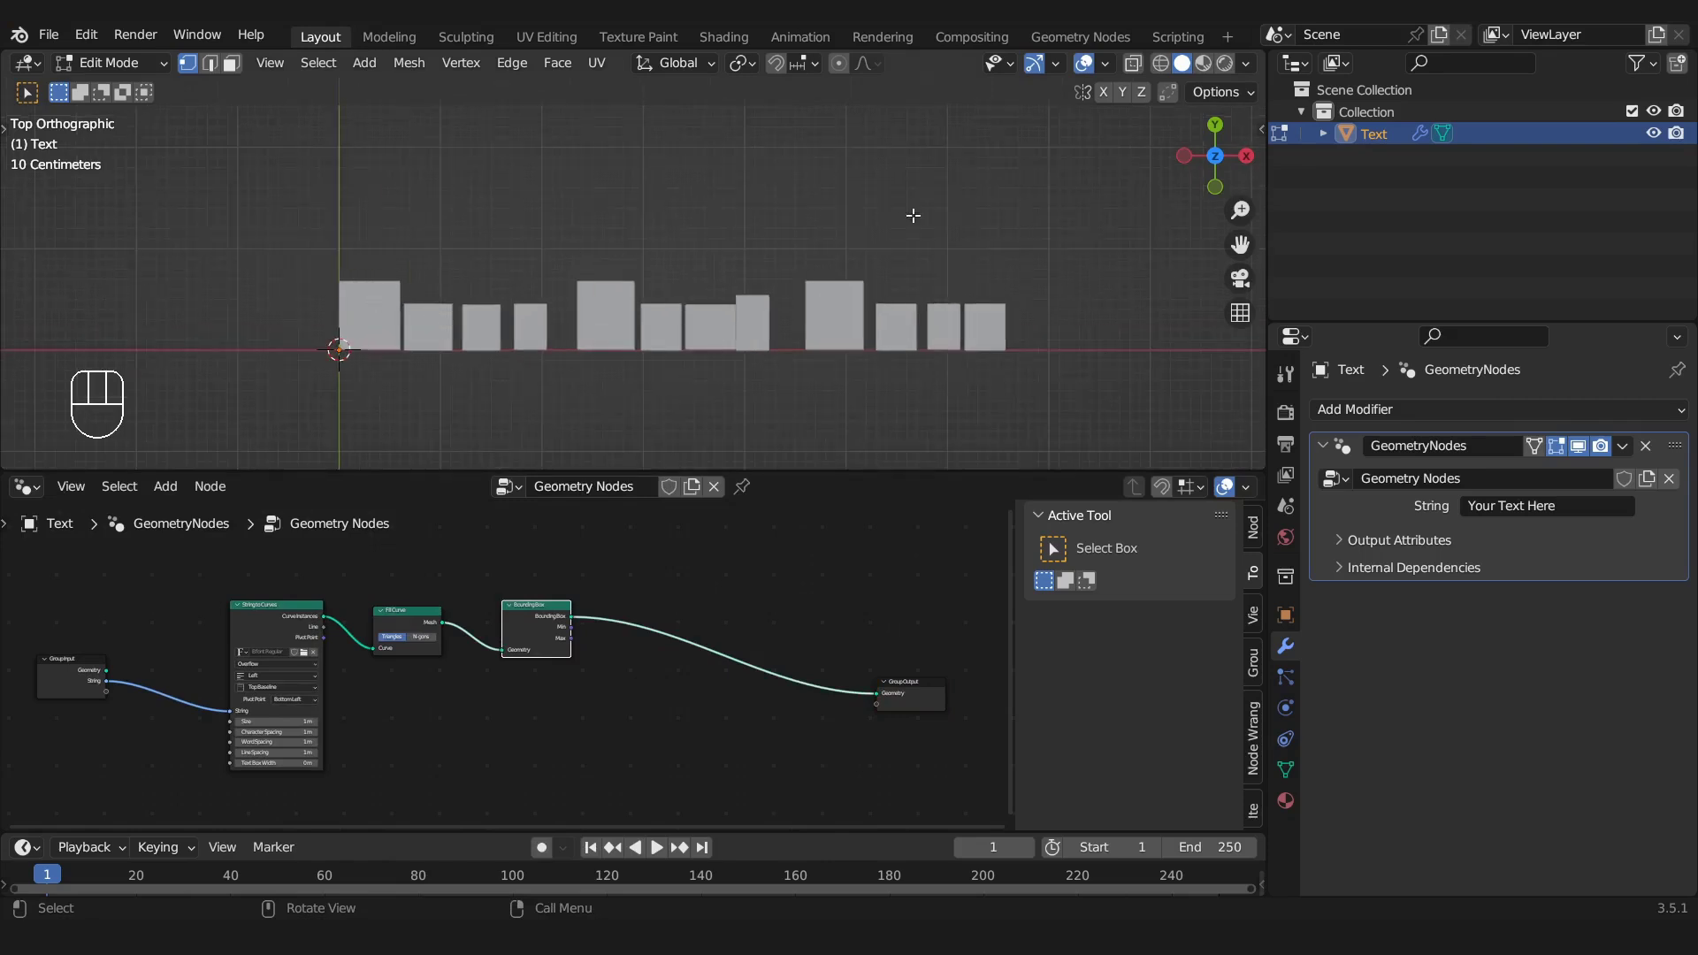
Insert a Realize Instances node between Fill Curve and Bounding Box, spacing out the nodes
{"action": "left_click_drag", "start_coordinate": [529, 615], "coordinate": [601, 621]}
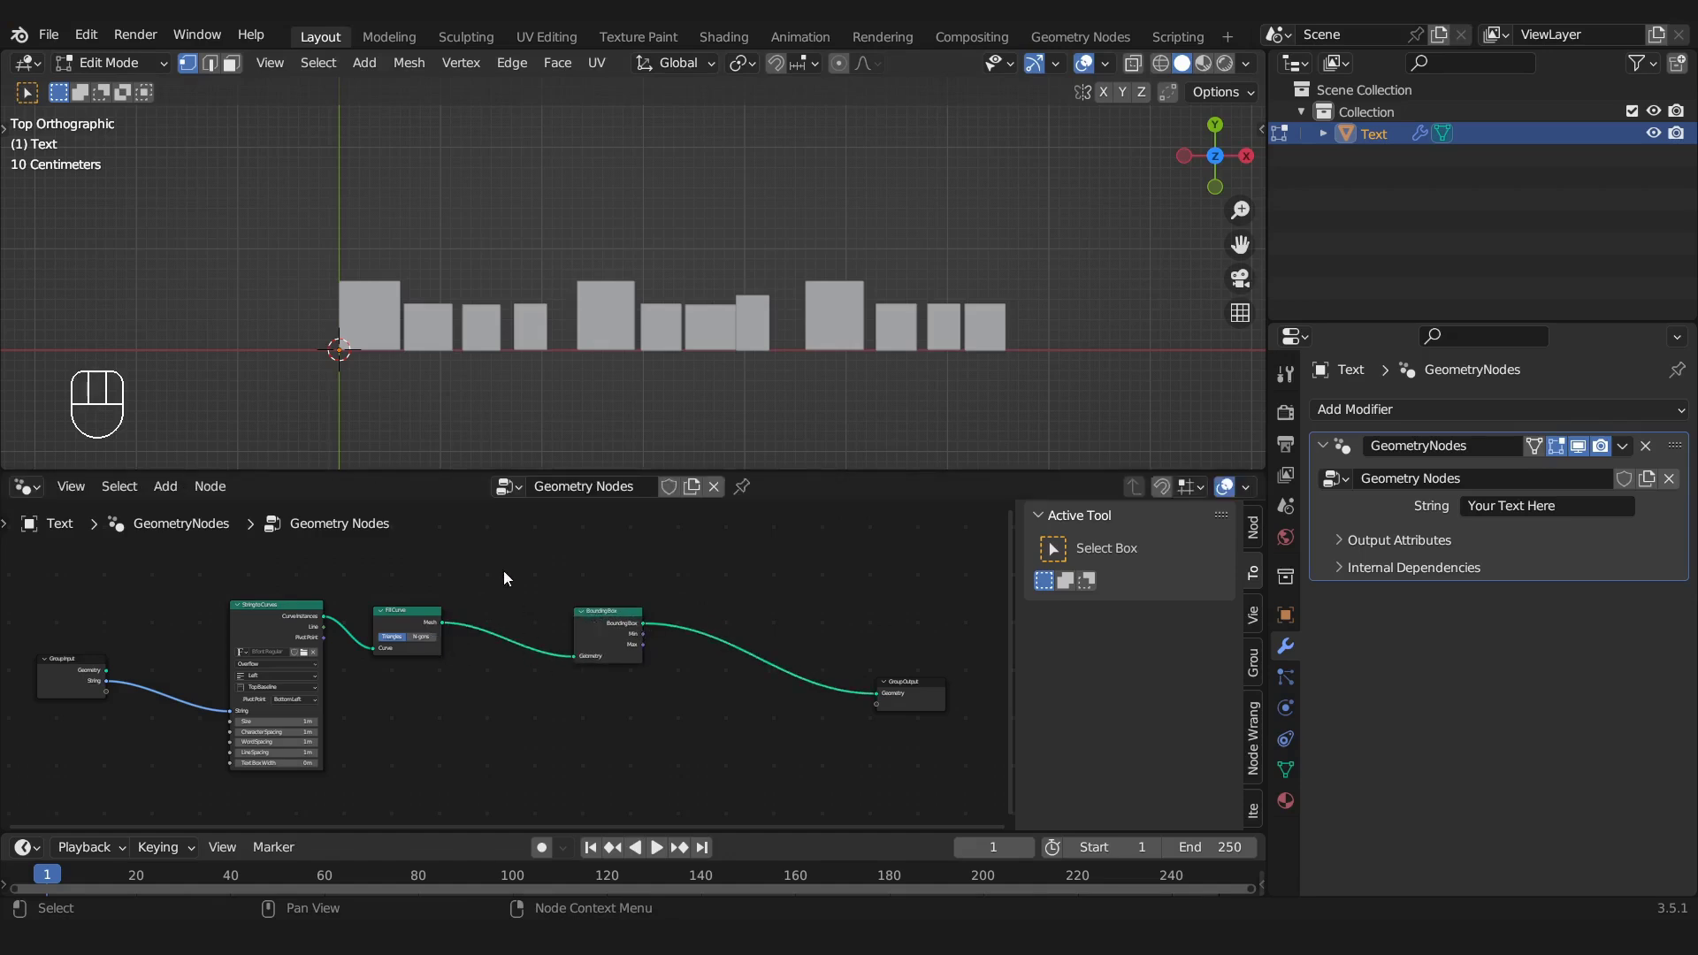
{"action": "key", "text": "shift+a"}
{"action": "mouse_move", "coordinate": [463, 513]}
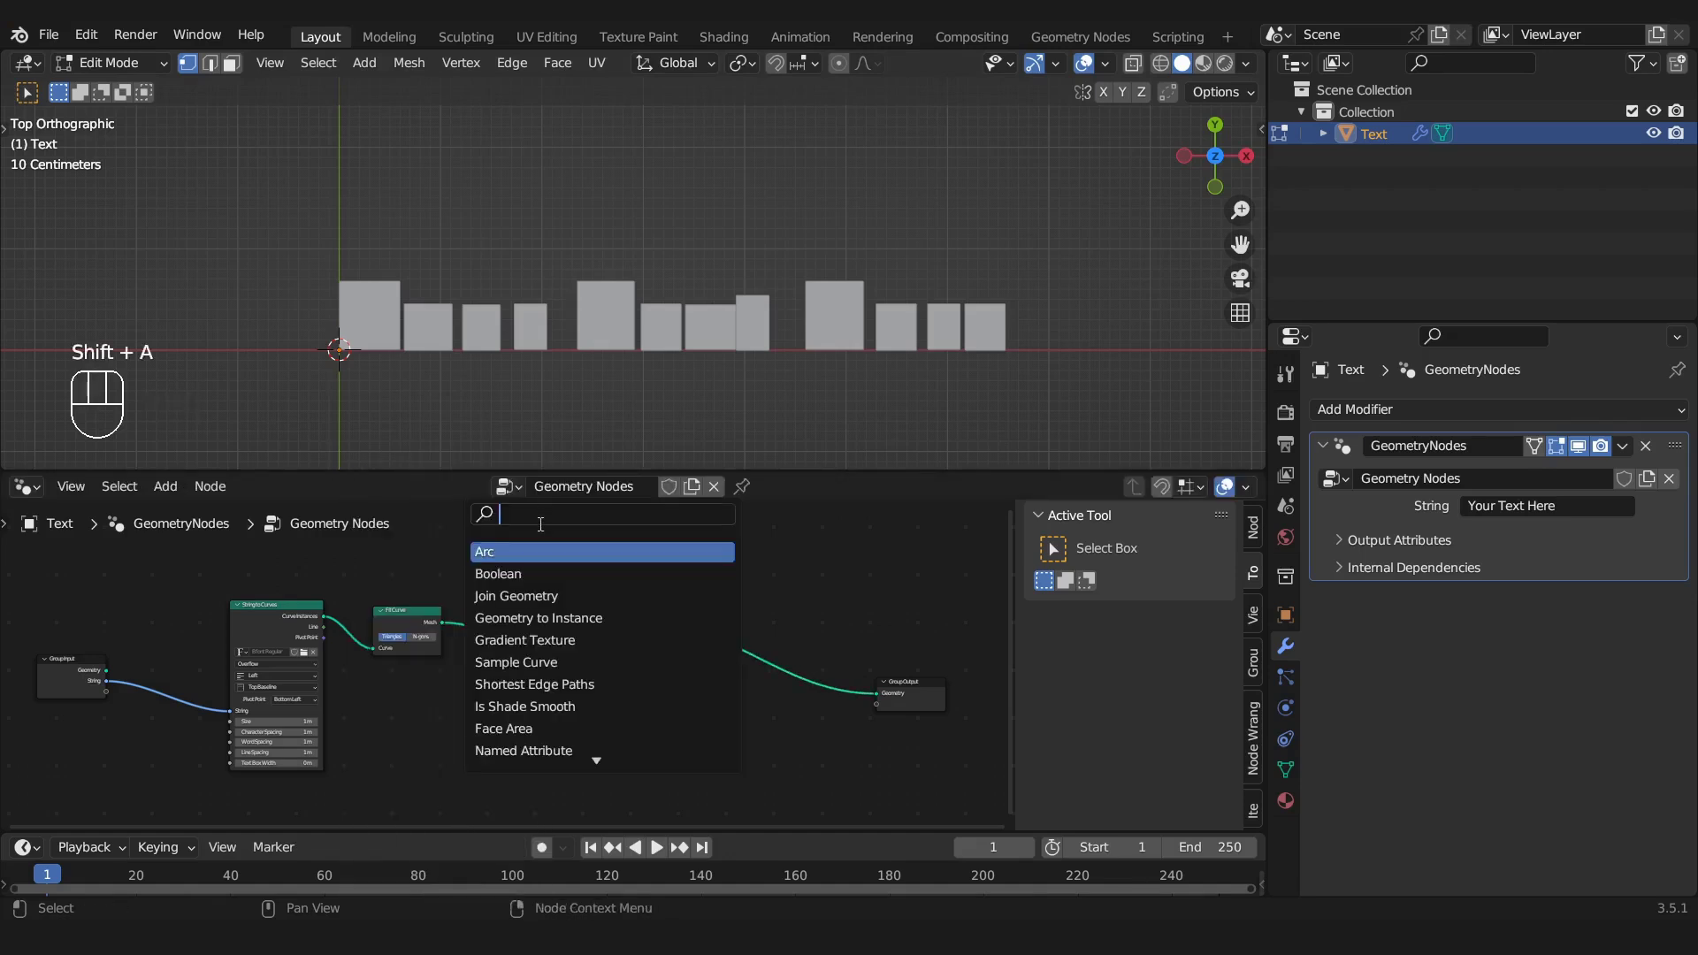
{"action": "type", "text": "rea"}
{"action": "left_click", "coordinate": [532, 550]}
{"action": "left_click", "coordinate": [545, 663]}
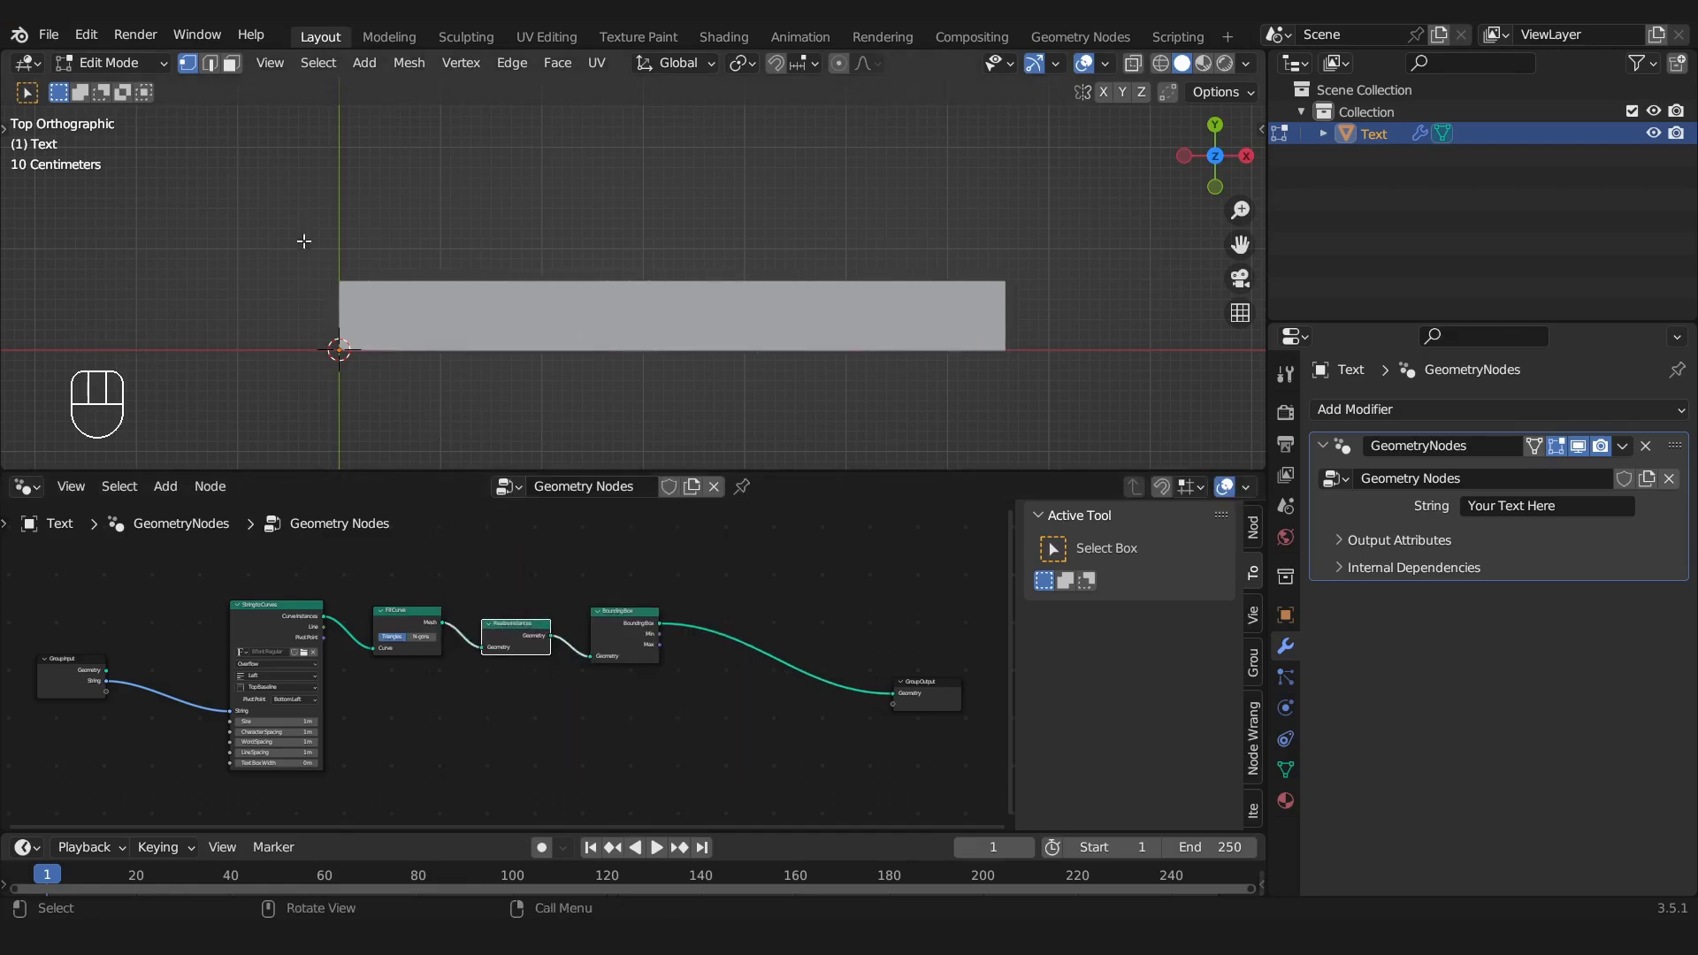
{"action": "left_click_drag", "start_coordinate": [515, 628], "coordinate": [510, 633]}
{"action": "left_click_drag", "start_coordinate": [612, 635], "coordinate": [610, 647]}
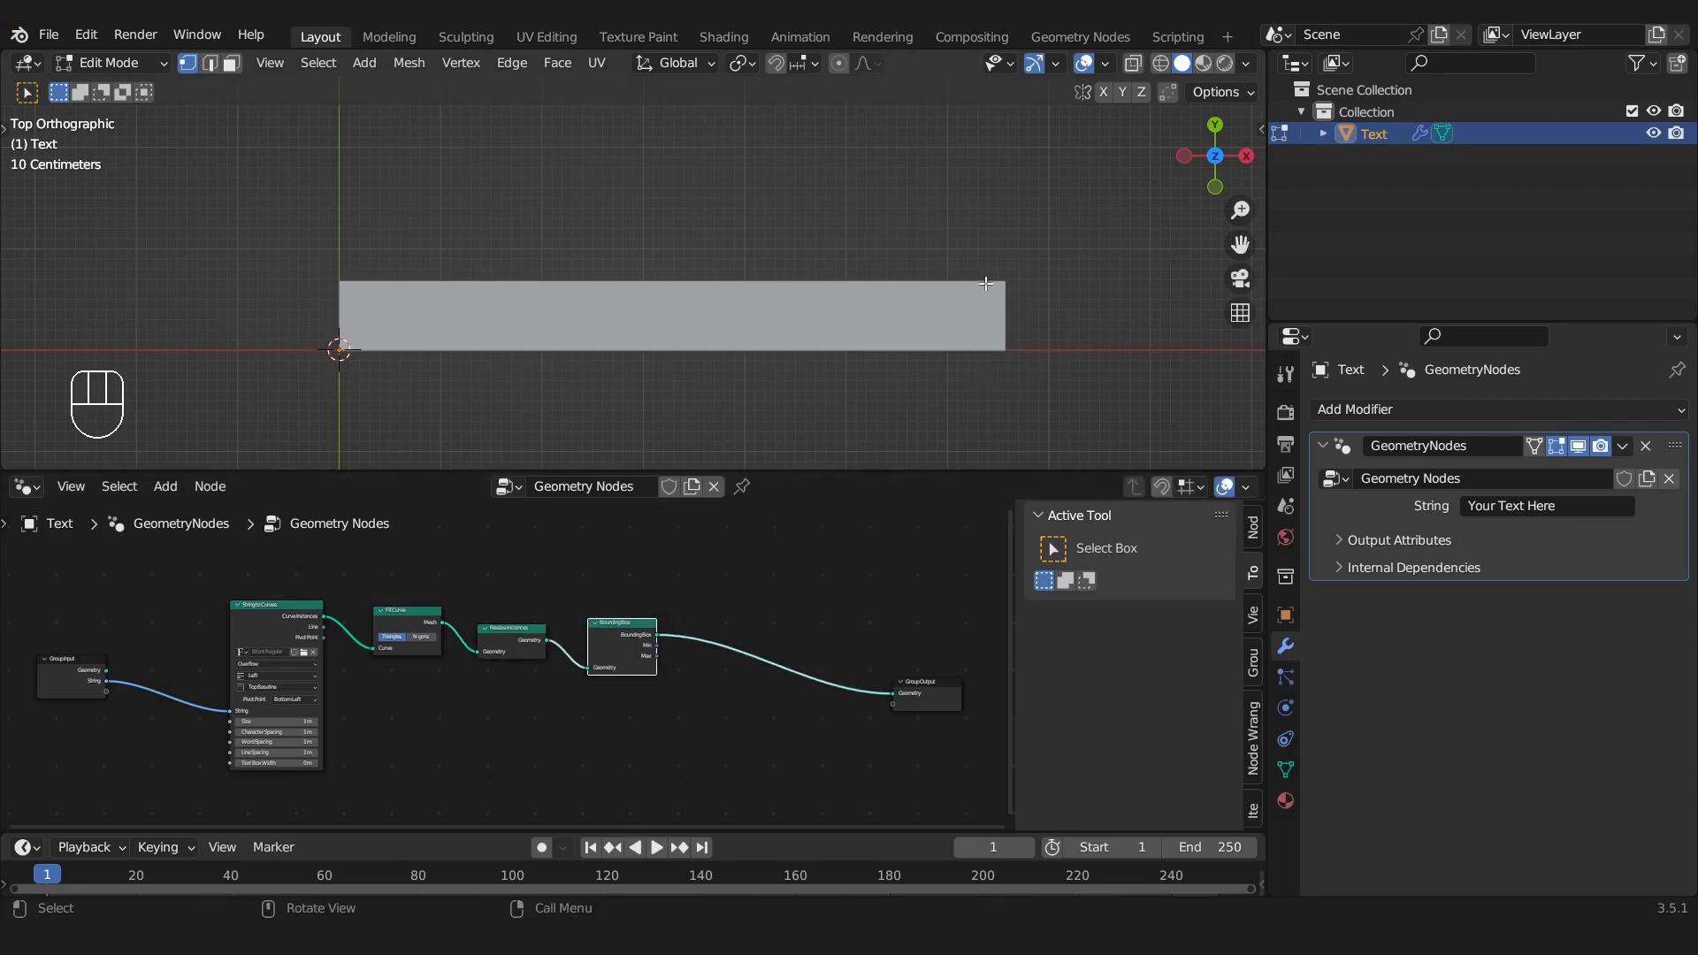
Move Bounding Box below the main chain and combine its output with Realize Instances through a new Join Geometry node feeding Group Output
{"action": "middle_click_drag", "start_coordinate": [787, 611], "coordinate": [643, 579]}
{"action": "left_click_drag", "start_coordinate": [470, 595], "coordinate": [466, 712]}
{"action": "scroll", "coordinate": [402, 612], "scroll_direction": "up", "scroll_amount": 3}
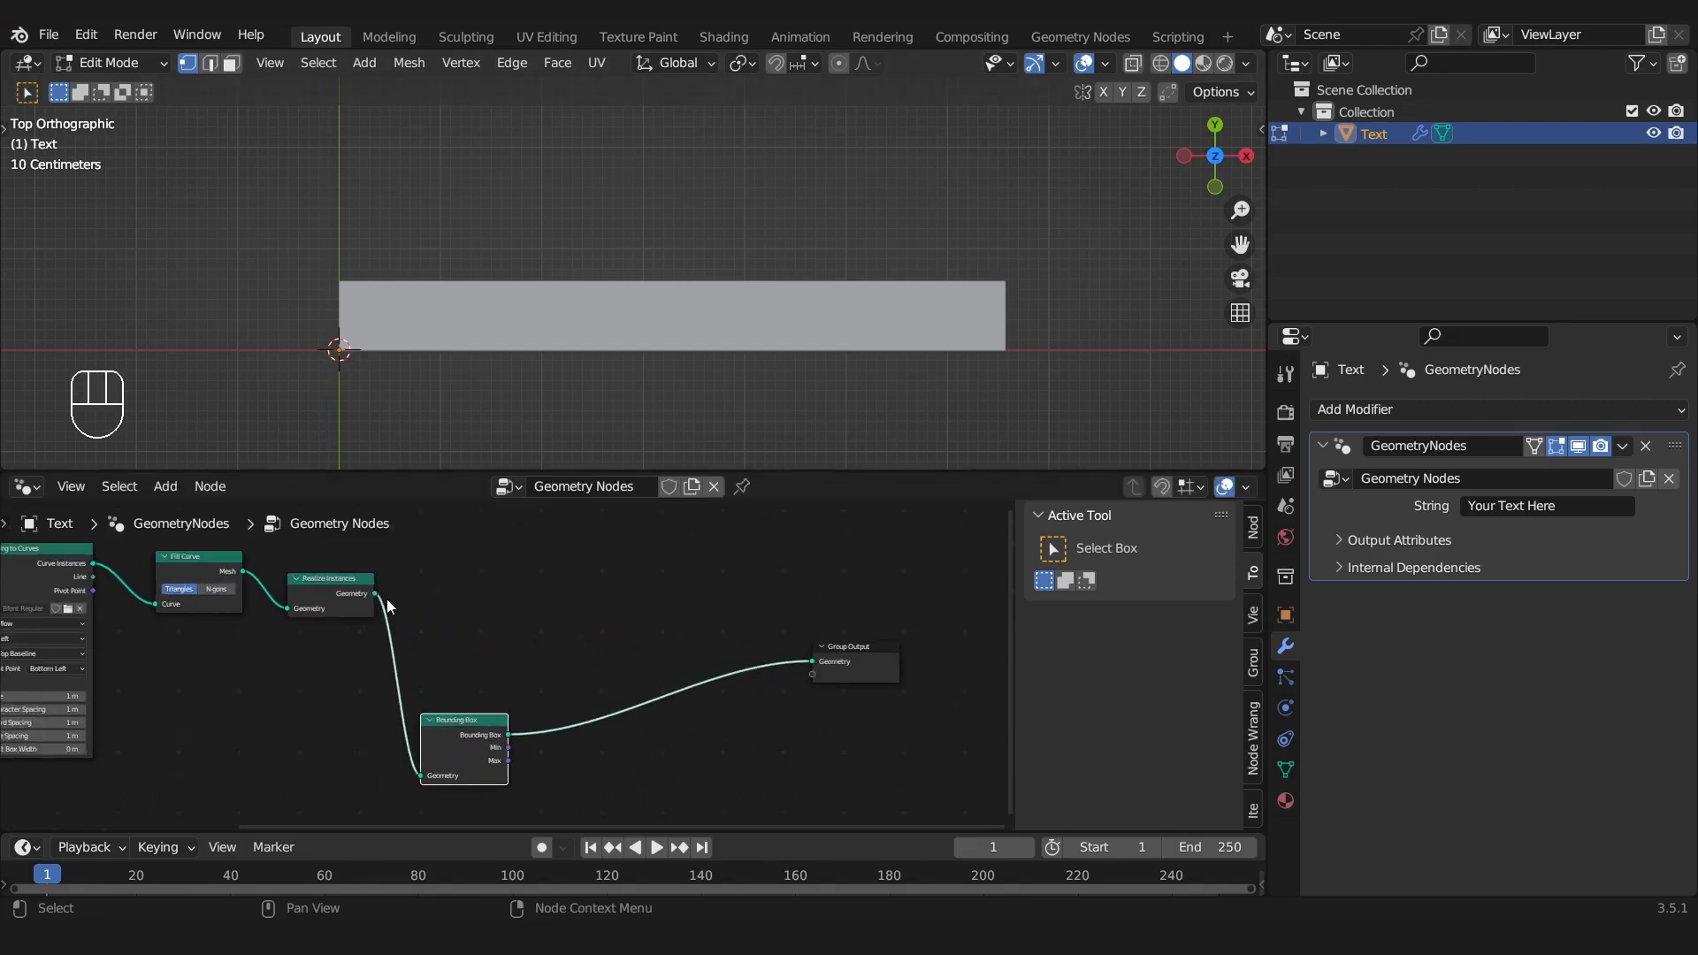
{"action": "left_click_drag", "start_coordinate": [375, 593], "coordinate": [672, 571]}
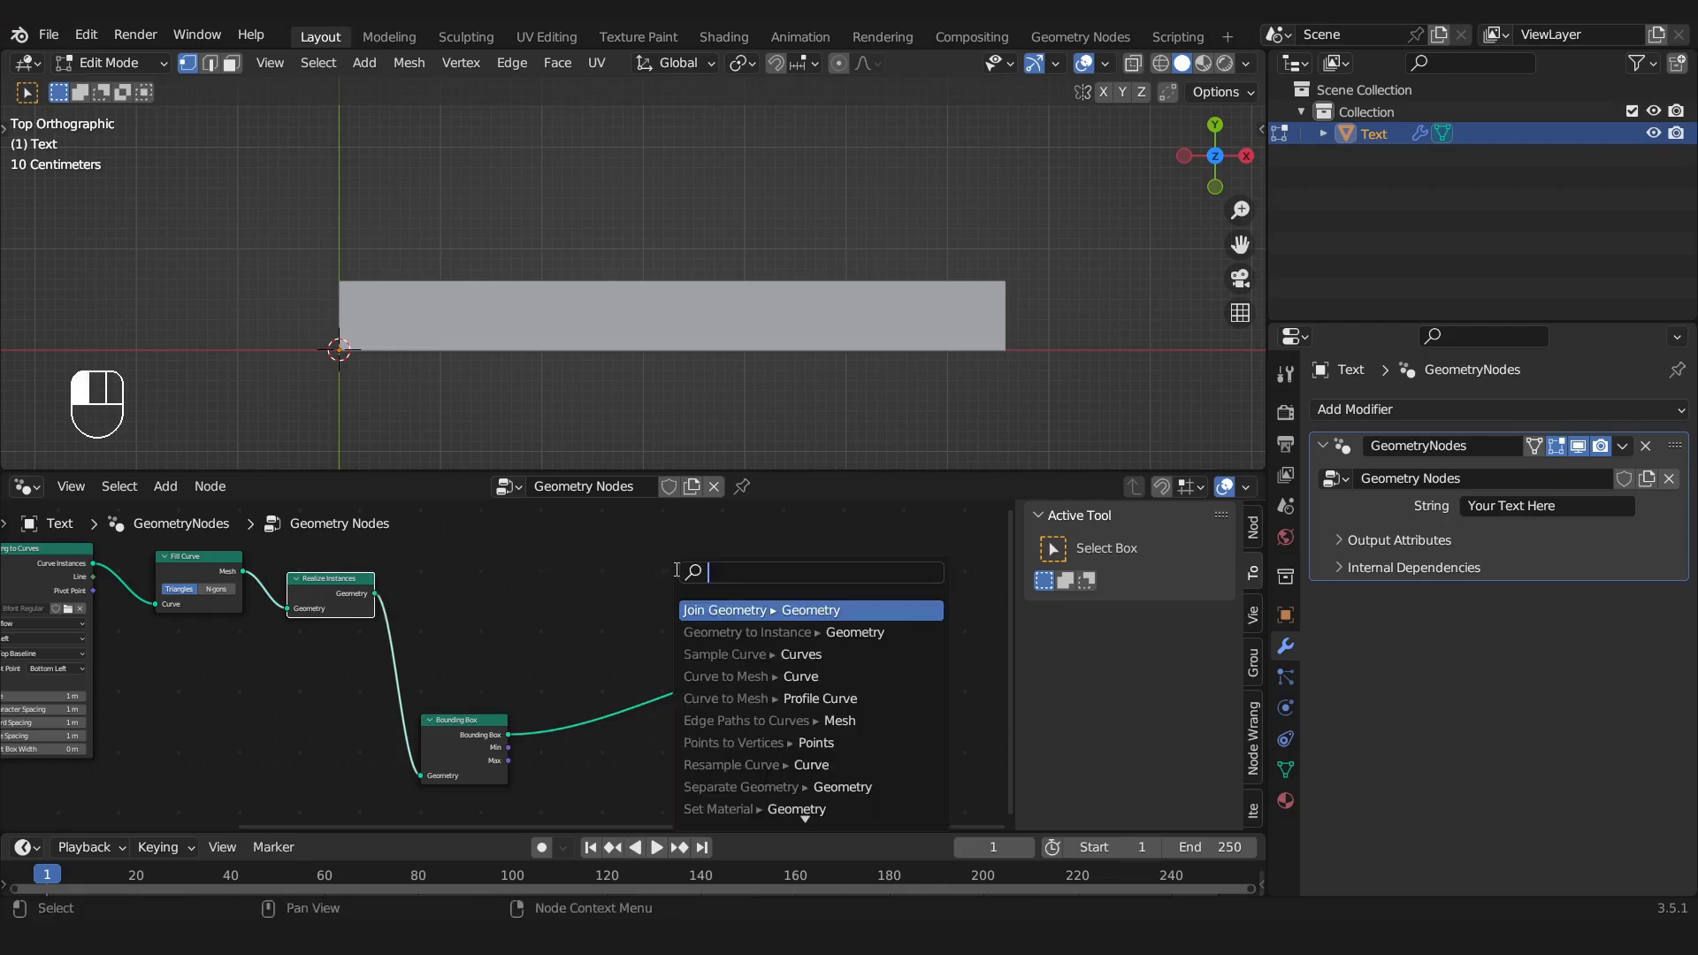
{"action": "left_click", "coordinate": [730, 612]}
{"action": "left_click", "coordinate": [709, 651]}
{"action": "left_click_drag", "start_coordinate": [735, 616], "coordinate": [772, 633]}
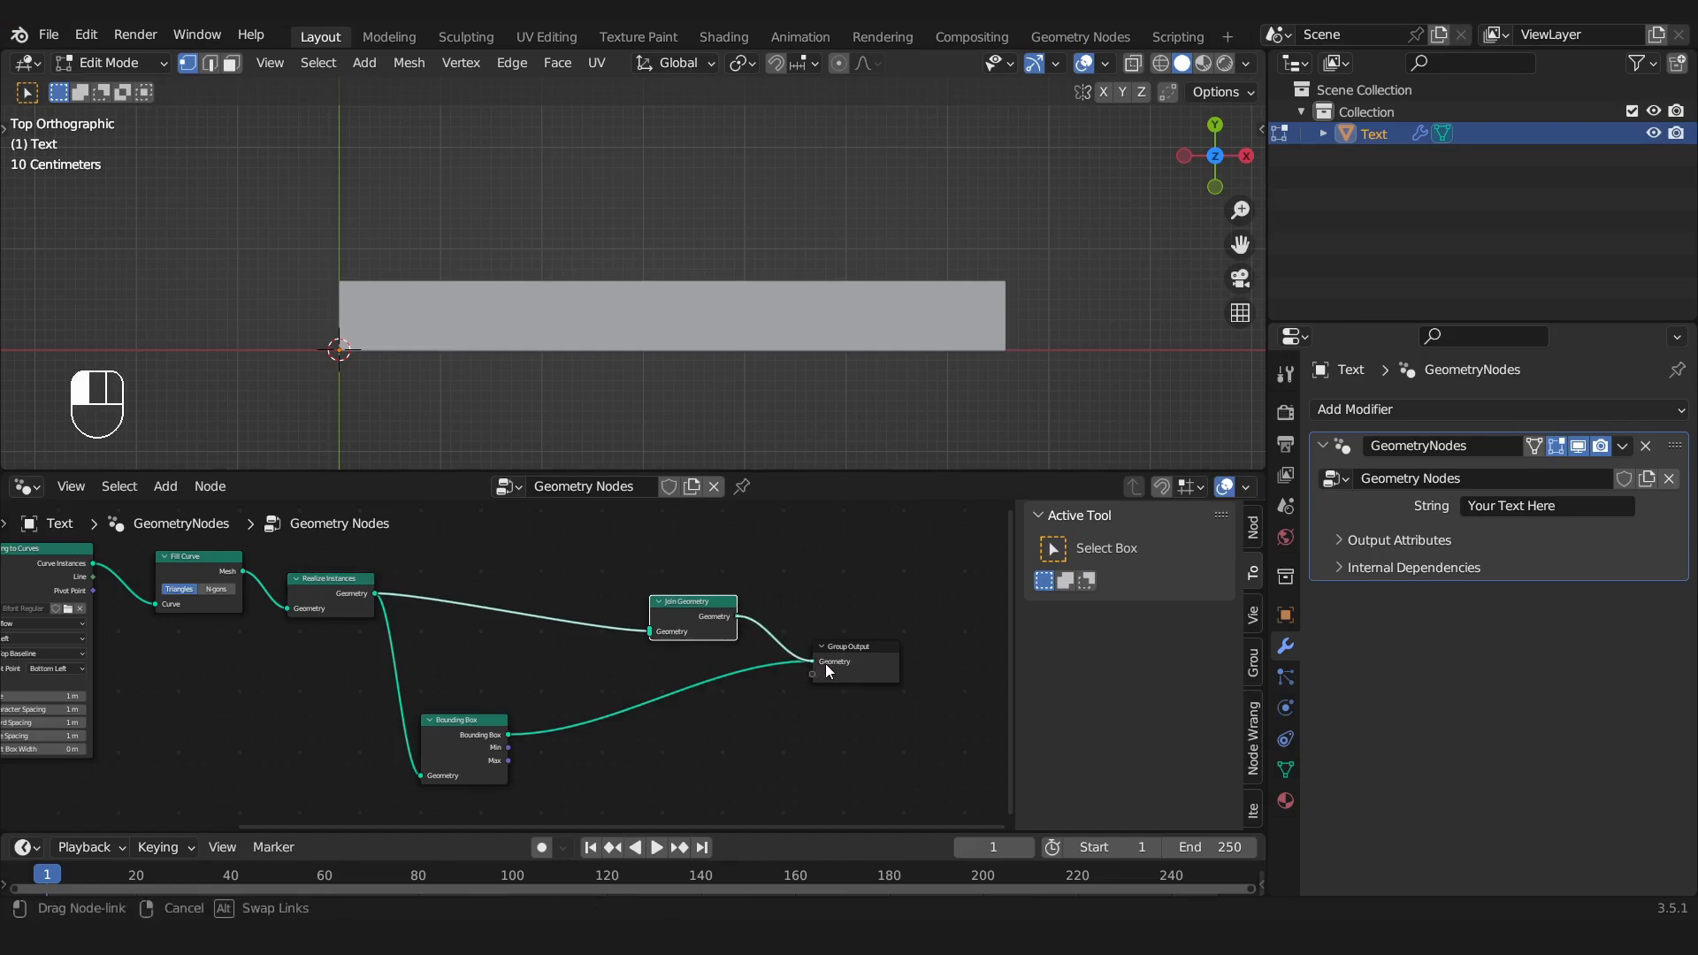
{"action": "left_click_drag", "start_coordinate": [825, 663], "coordinate": [824, 660]}
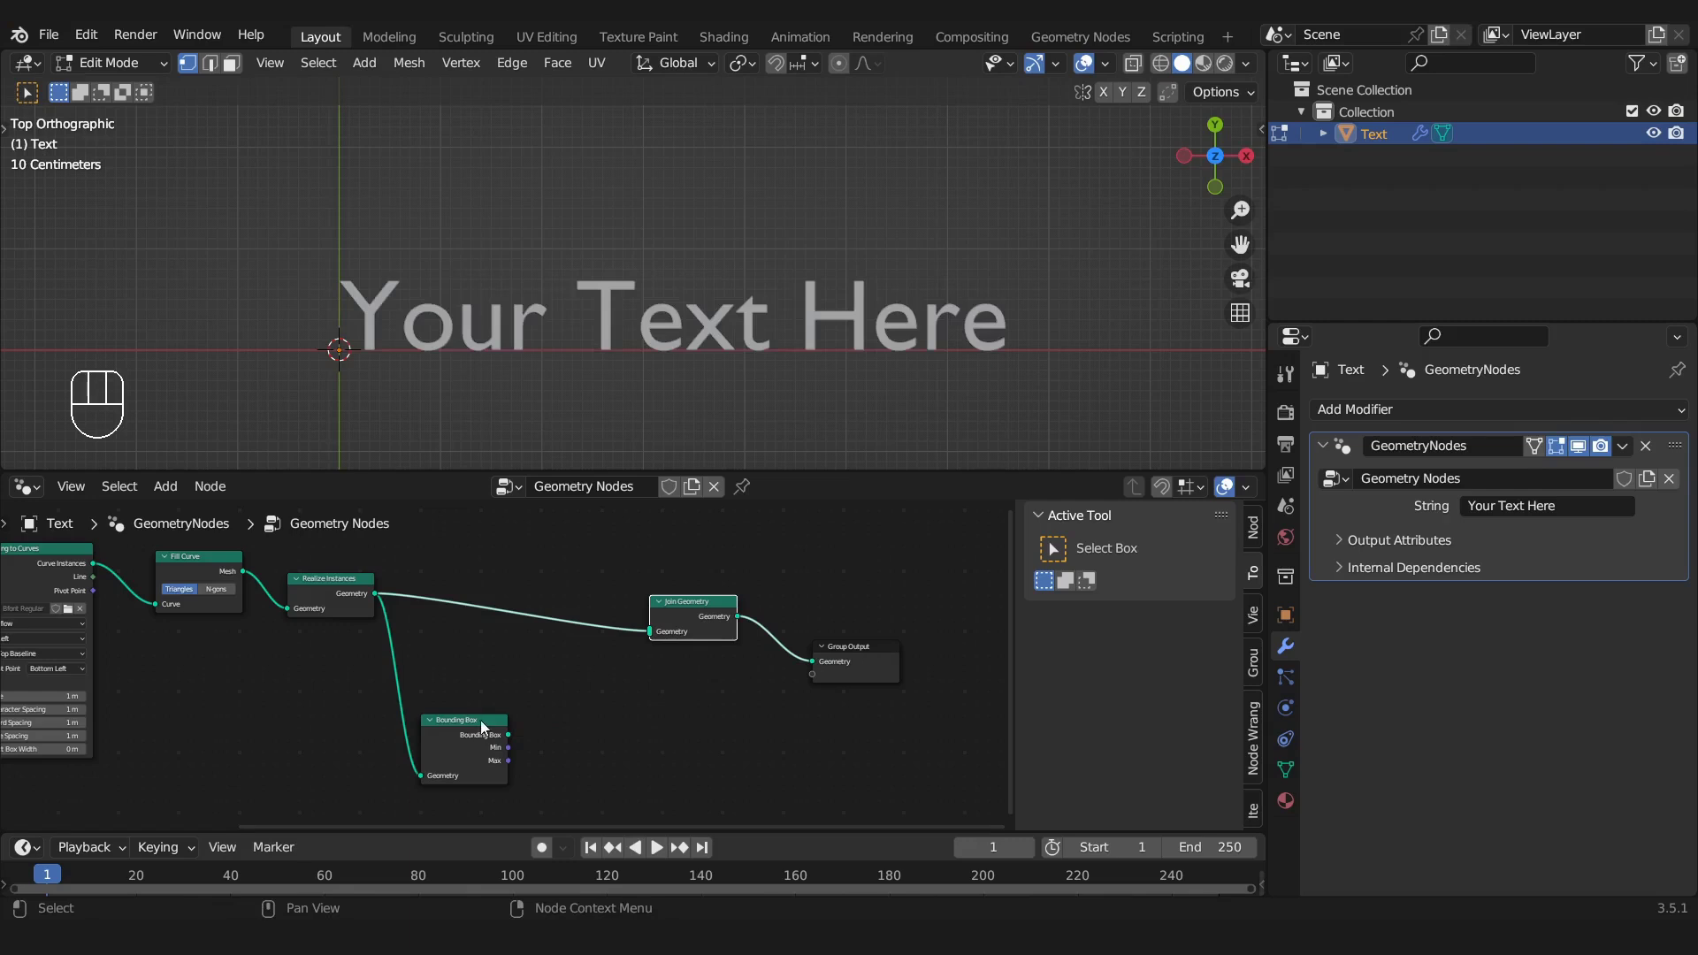
{"action": "left_click_drag", "start_coordinate": [508, 735], "coordinate": [650, 631]}
{"action": "middle_click_drag", "start_coordinate": [738, 371], "coordinate": [726, 433]}
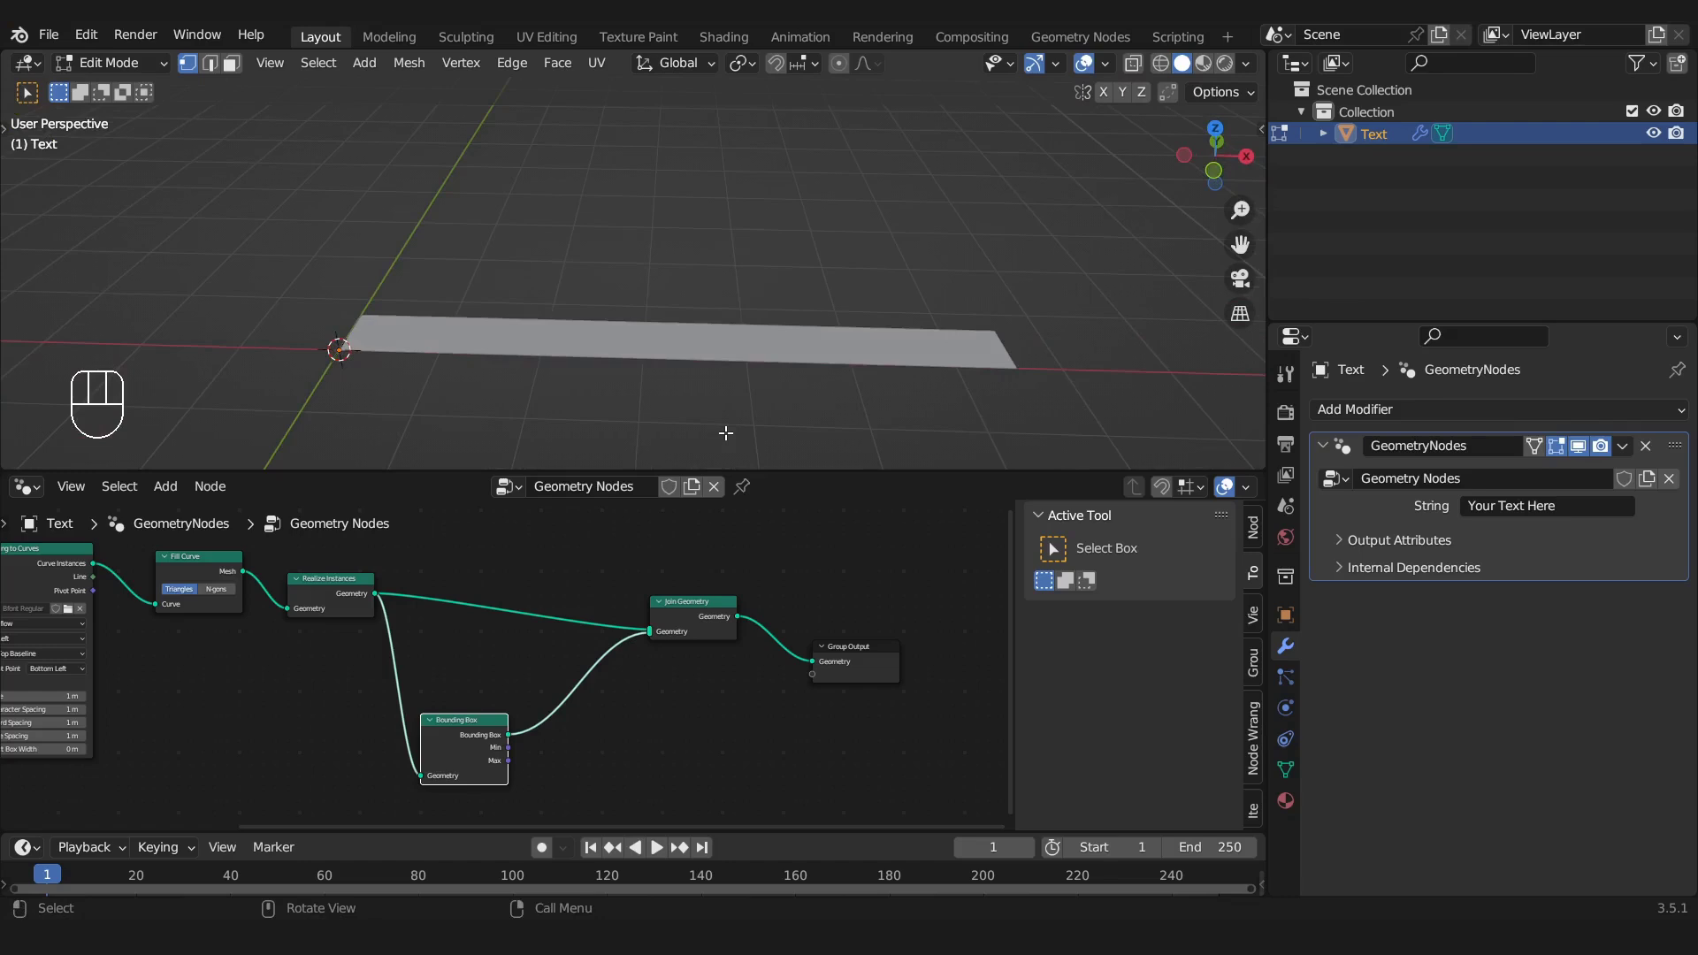
{"action": "key", "text": "KP_7"}
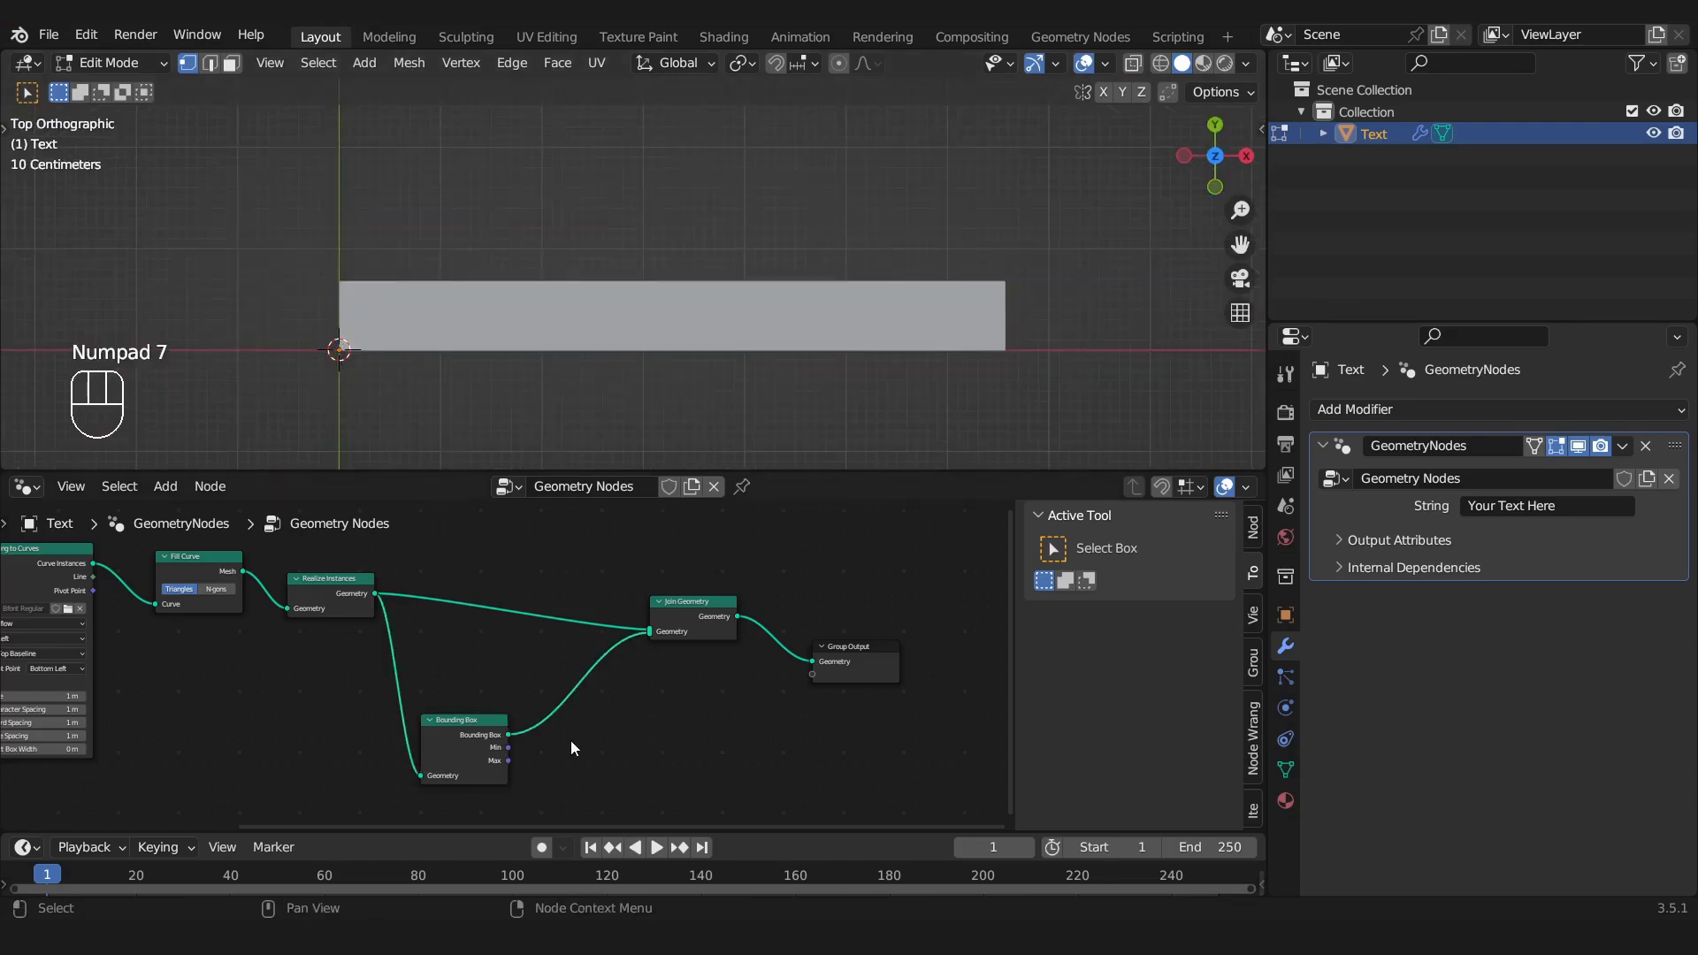
Insert a Transform Geometry node between Bounding Box and Join Geometry
{"action": "key", "text": "shift+a"}
{"action": "left_click", "coordinate": [495, 503]}
{"action": "type", "text": "tra"}
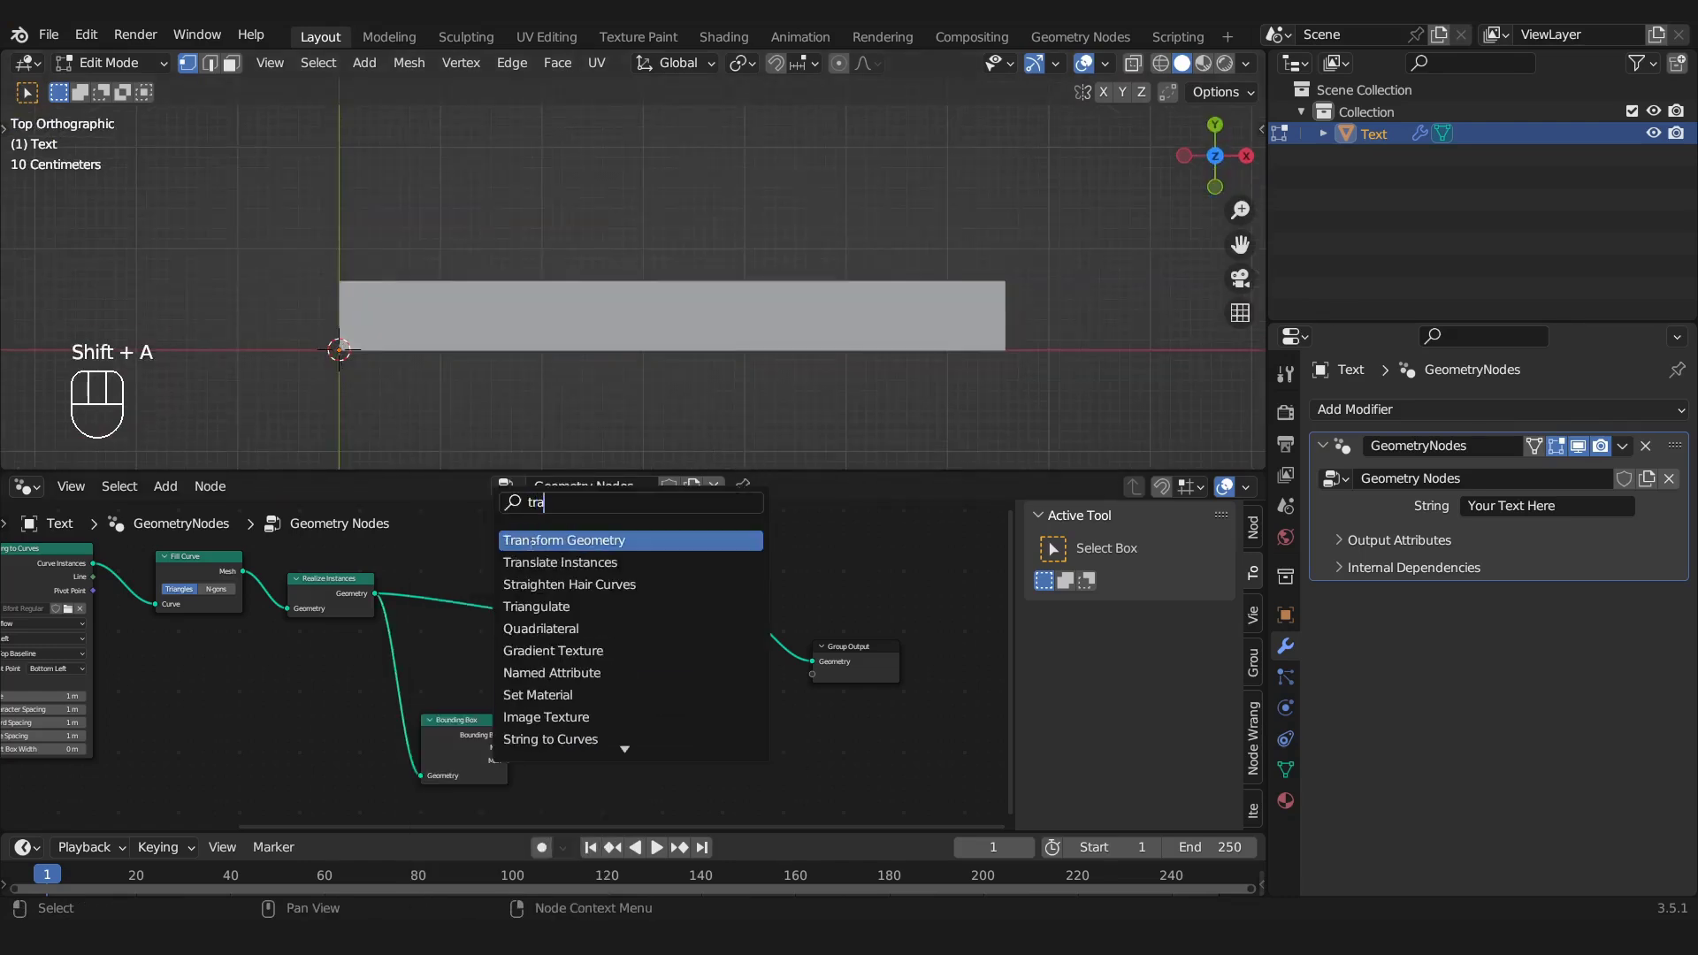
{"action": "key", "text": "Return"}
{"action": "left_click", "coordinate": [657, 776]}
Set the Transform Geometry node's Y translation to -0.9 m to put the box below the text
{"action": "middle_click_drag", "start_coordinate": [718, 734], "coordinate": [635, 665]}
{"action": "scroll", "coordinate": [735, 699], "scroll_direction": "up", "scroll_amount": 3}
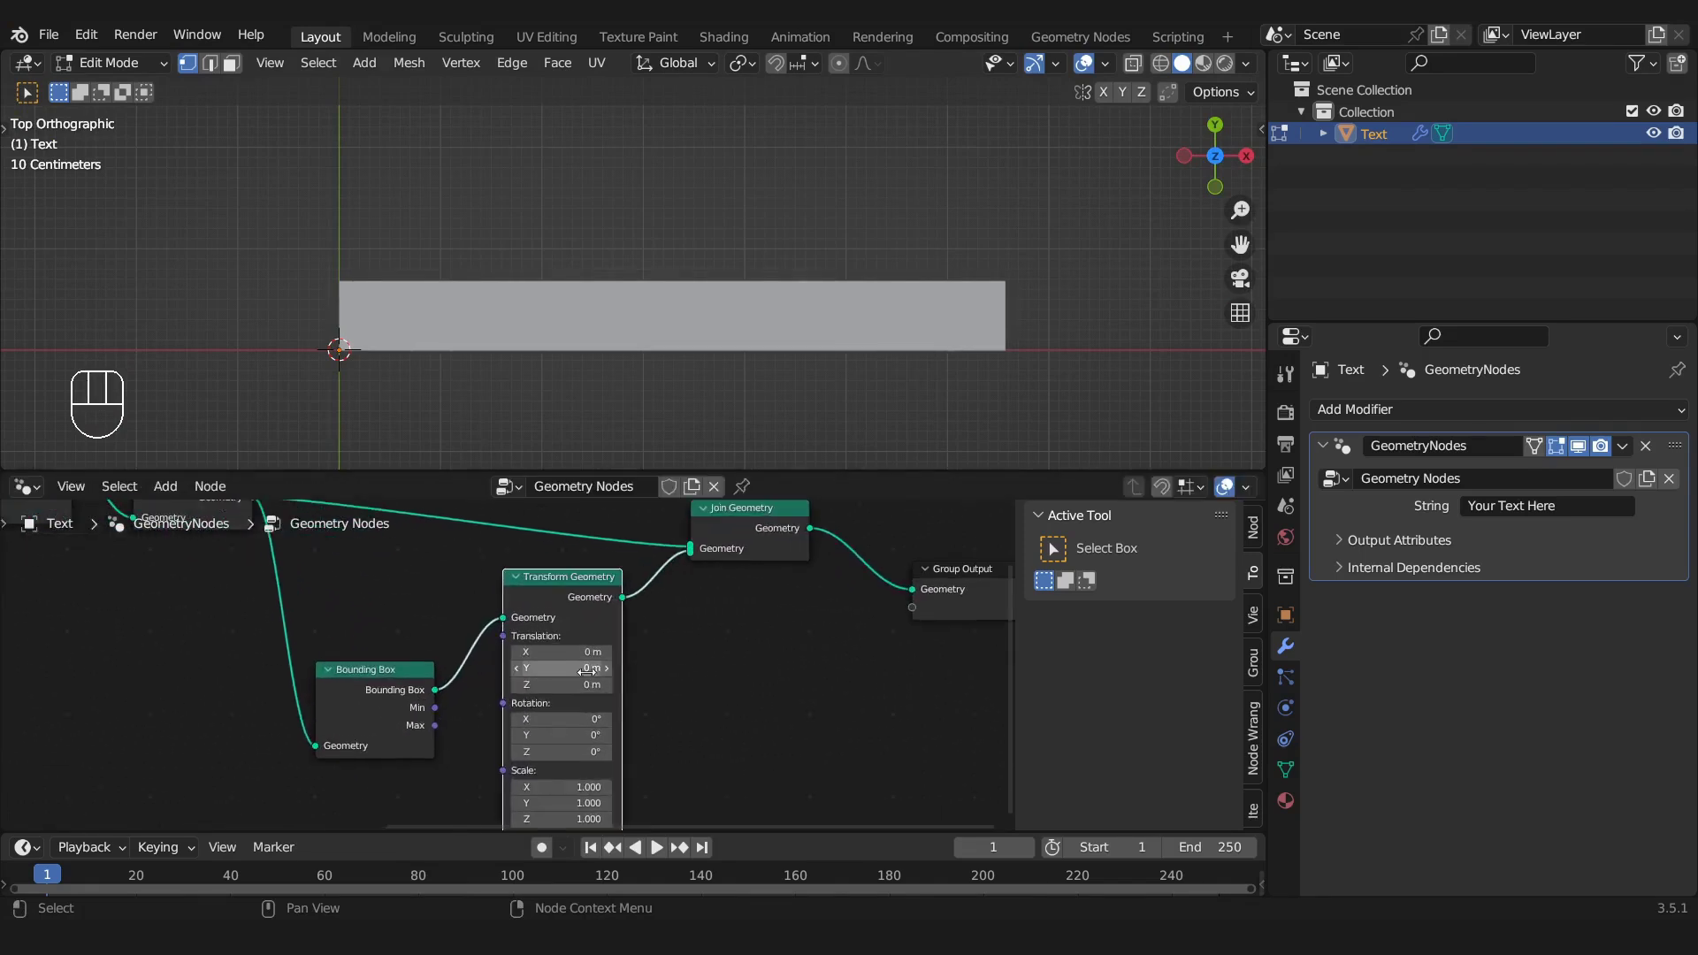
{"action": "left_click_drag", "start_coordinate": [583, 668], "coordinate": [540, 668]}
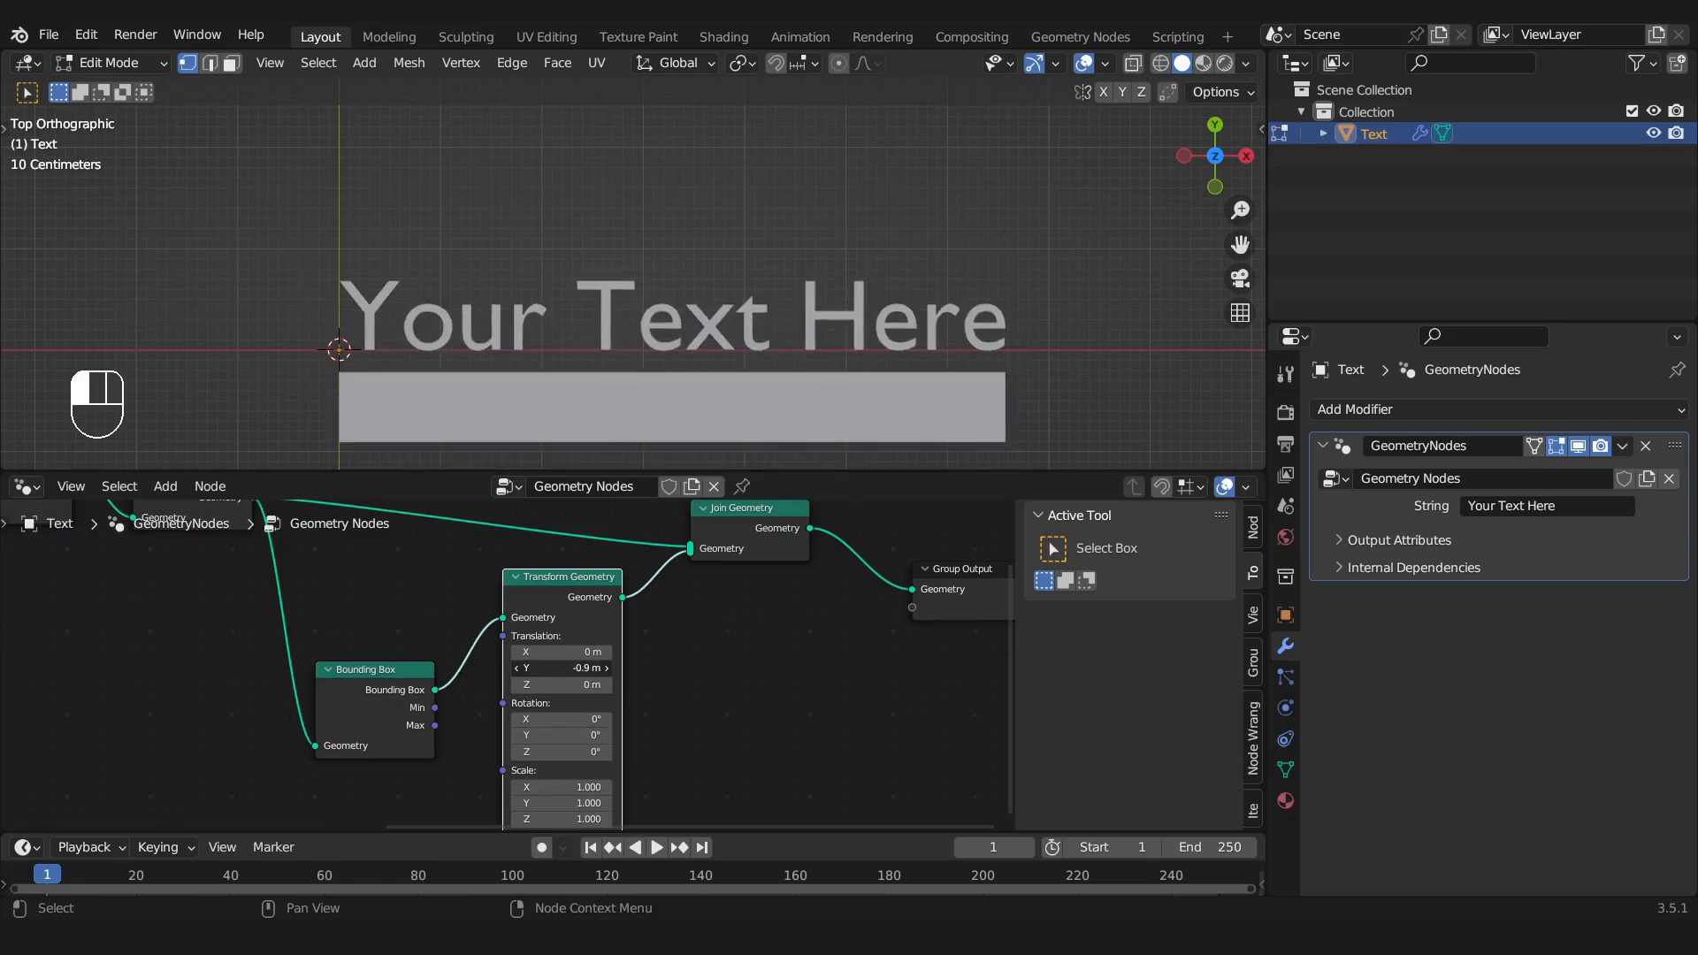
{"action": "scroll", "coordinate": [709, 358], "scroll_direction": "down", "scroll_amount": 3}
{"action": "scroll", "coordinate": [699, 345], "scroll_direction": "up", "scroll_amount": 2}
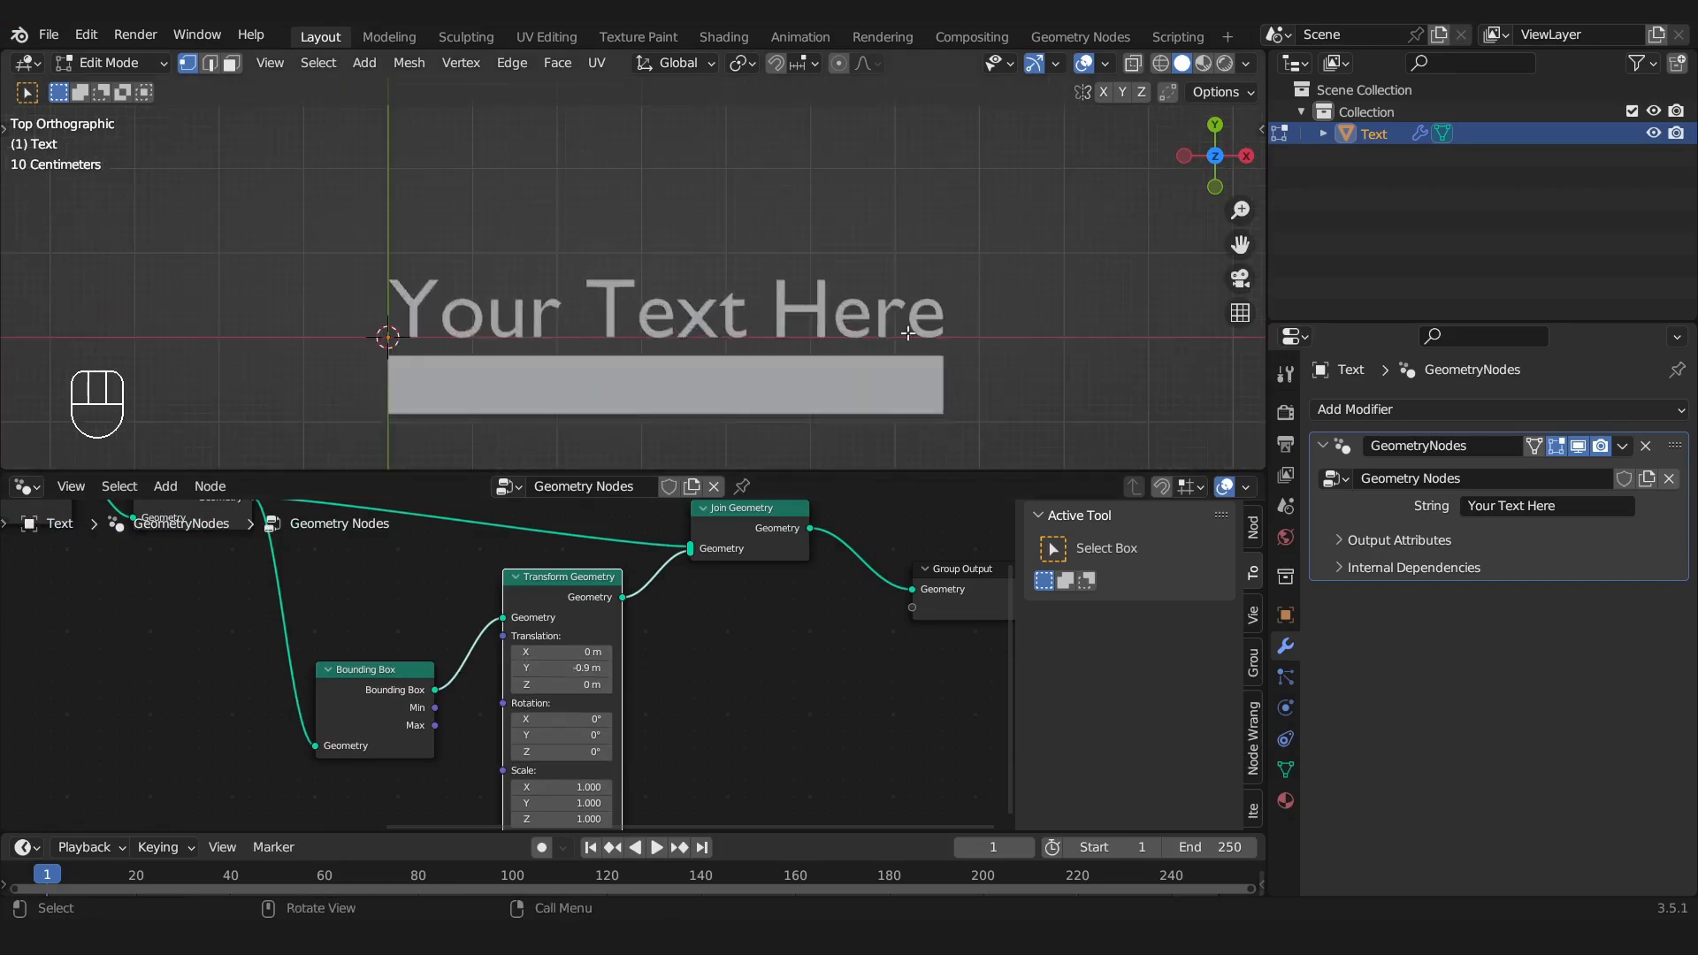
Set the modifier's String value to "Hi" to test the box with a shorter text
{"action": "left_click", "coordinate": [1496, 505]}
{"action": "type", "text": "Hi"}
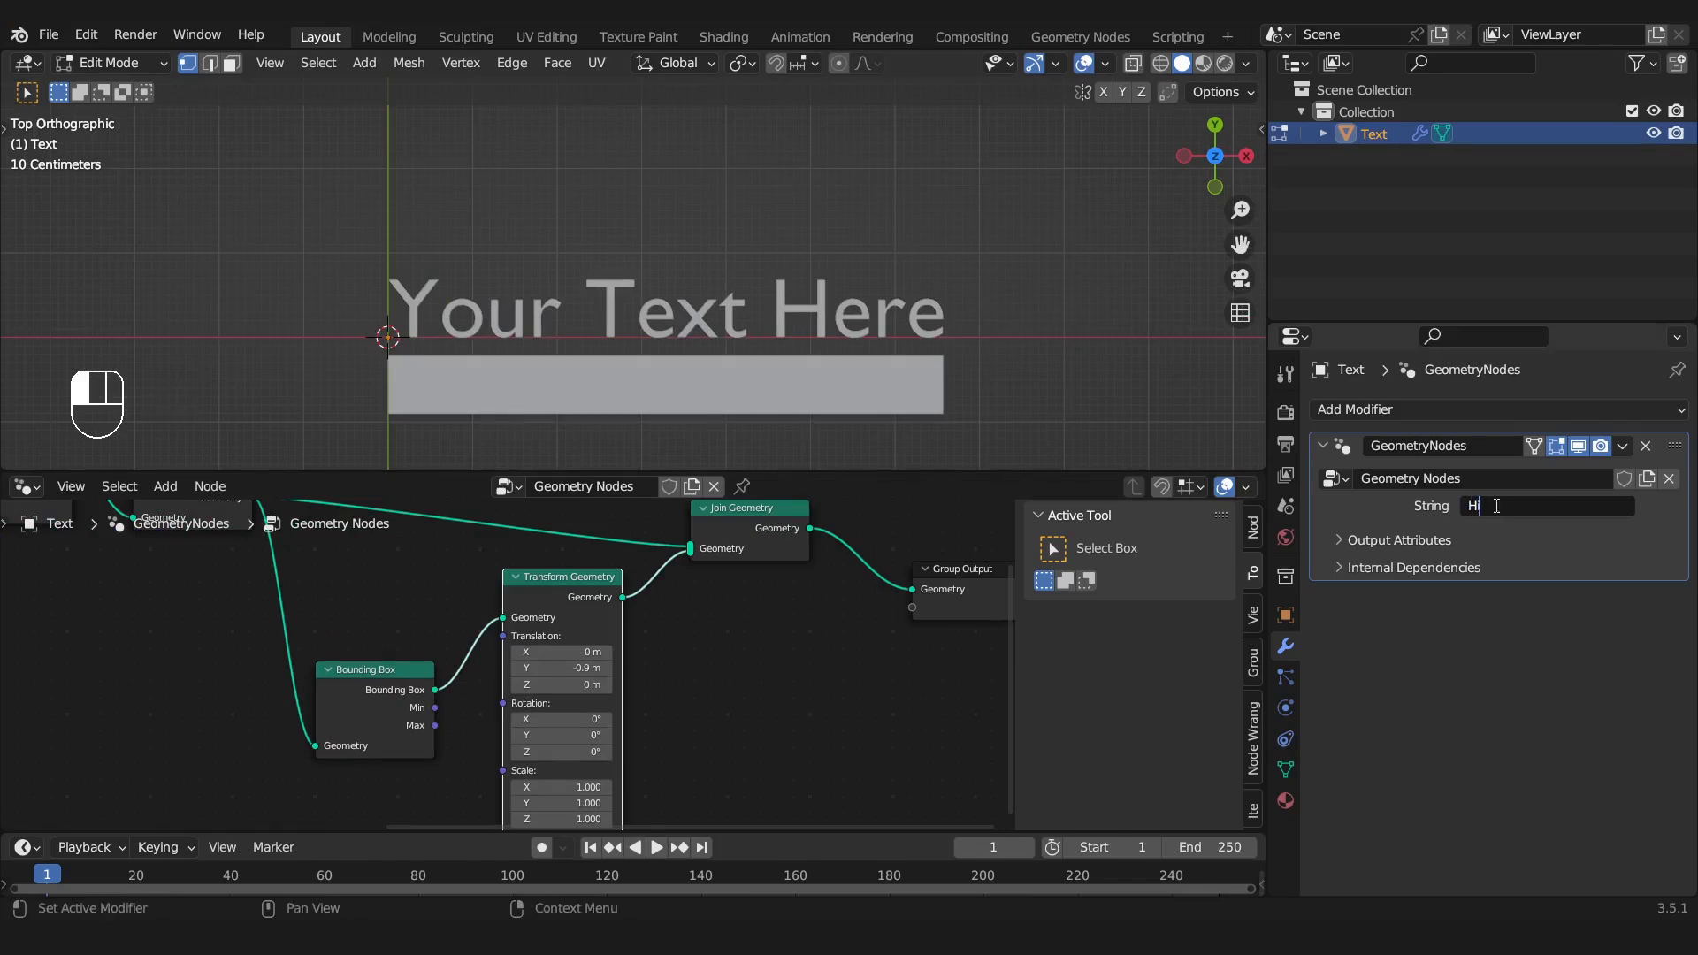
{"action": "key", "text": "Return"}
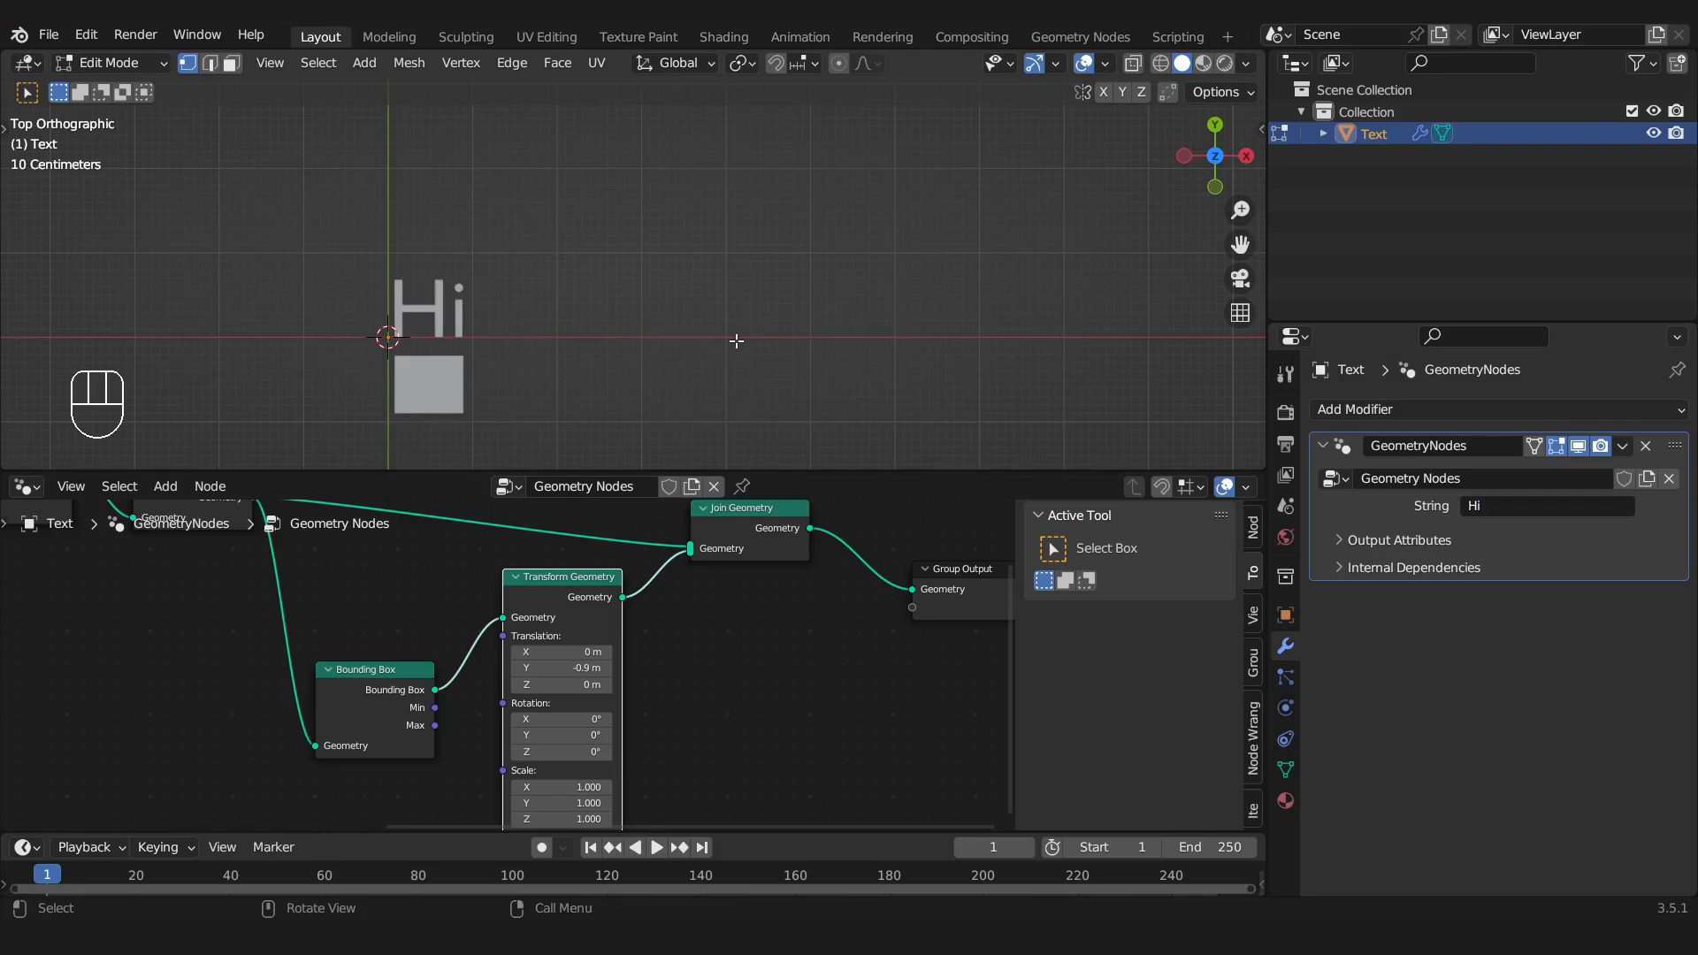
{"action": "middle_click_drag", "start_coordinate": [550, 333], "coordinate": [806, 325], "text": "shift"}
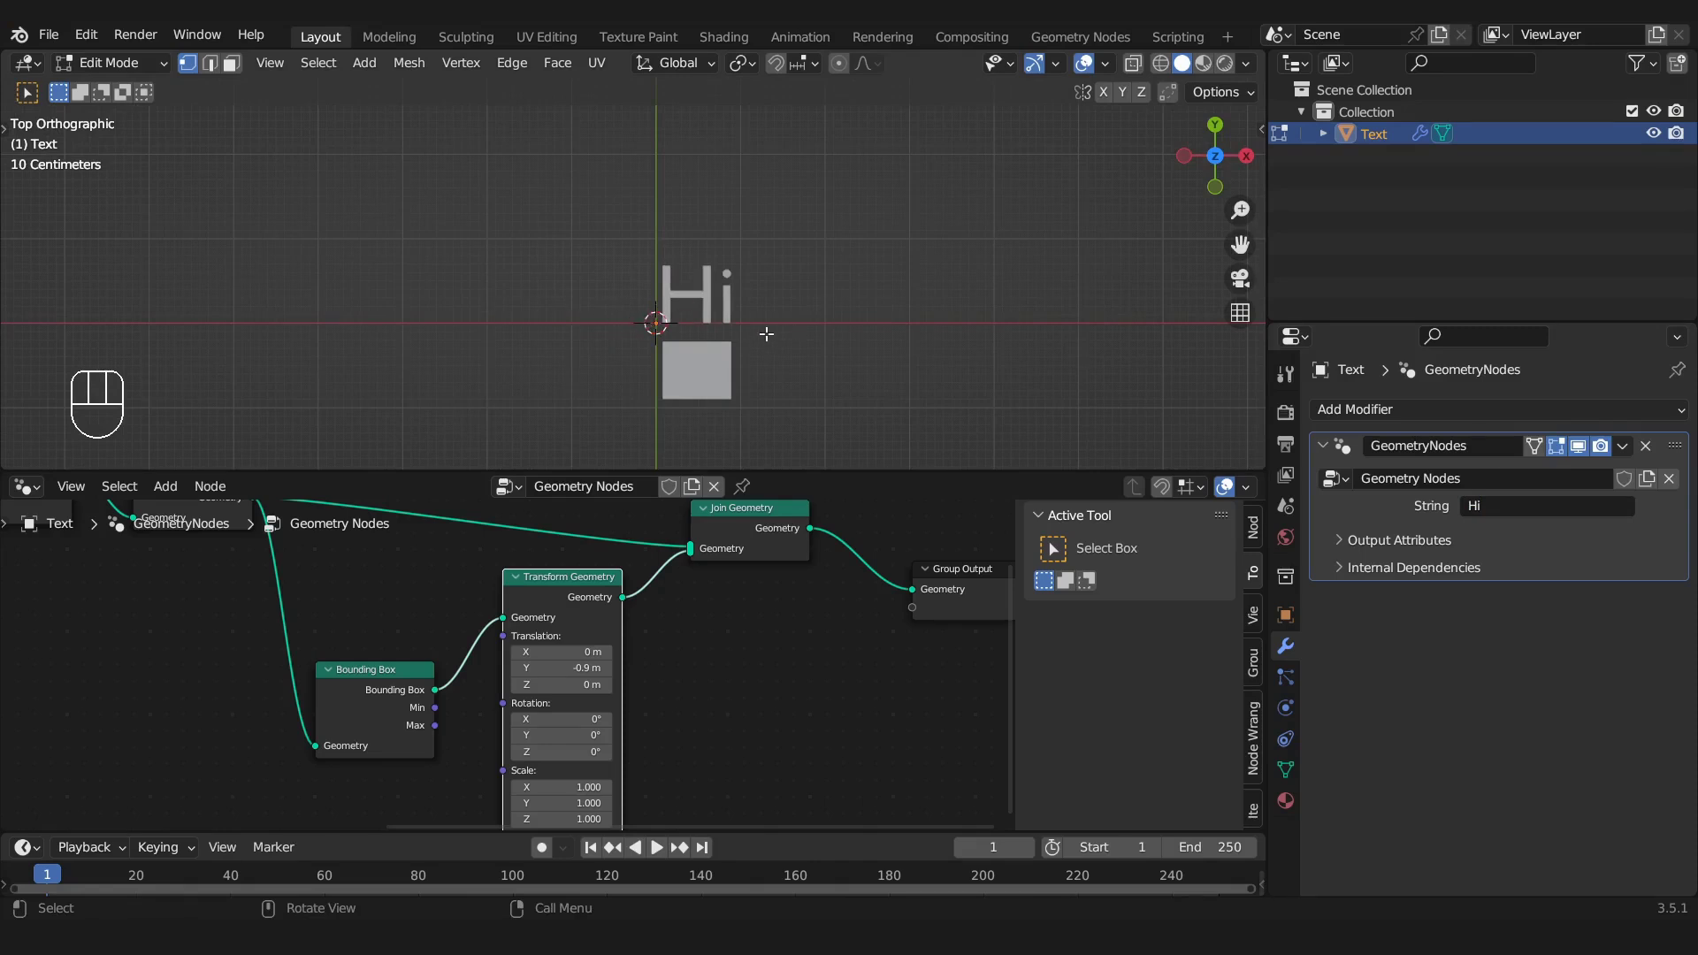
Set the String to Curves node's horizontal alignment to Center so the text sits around the origin
{"action": "scroll", "coordinate": [766, 333], "scroll_direction": "down", "scroll_amount": 1}
{"action": "scroll", "coordinate": [230, 603], "scroll_direction": "down", "scroll_amount": 6}
{"action": "middle_click_drag", "start_coordinate": [231, 604], "coordinate": [602, 634]}
{"action": "scroll", "coordinate": [575, 675], "scroll_direction": "up", "scroll_amount": 6}
{"action": "middle_click_drag", "start_coordinate": [471, 652], "coordinate": [754, 708]}
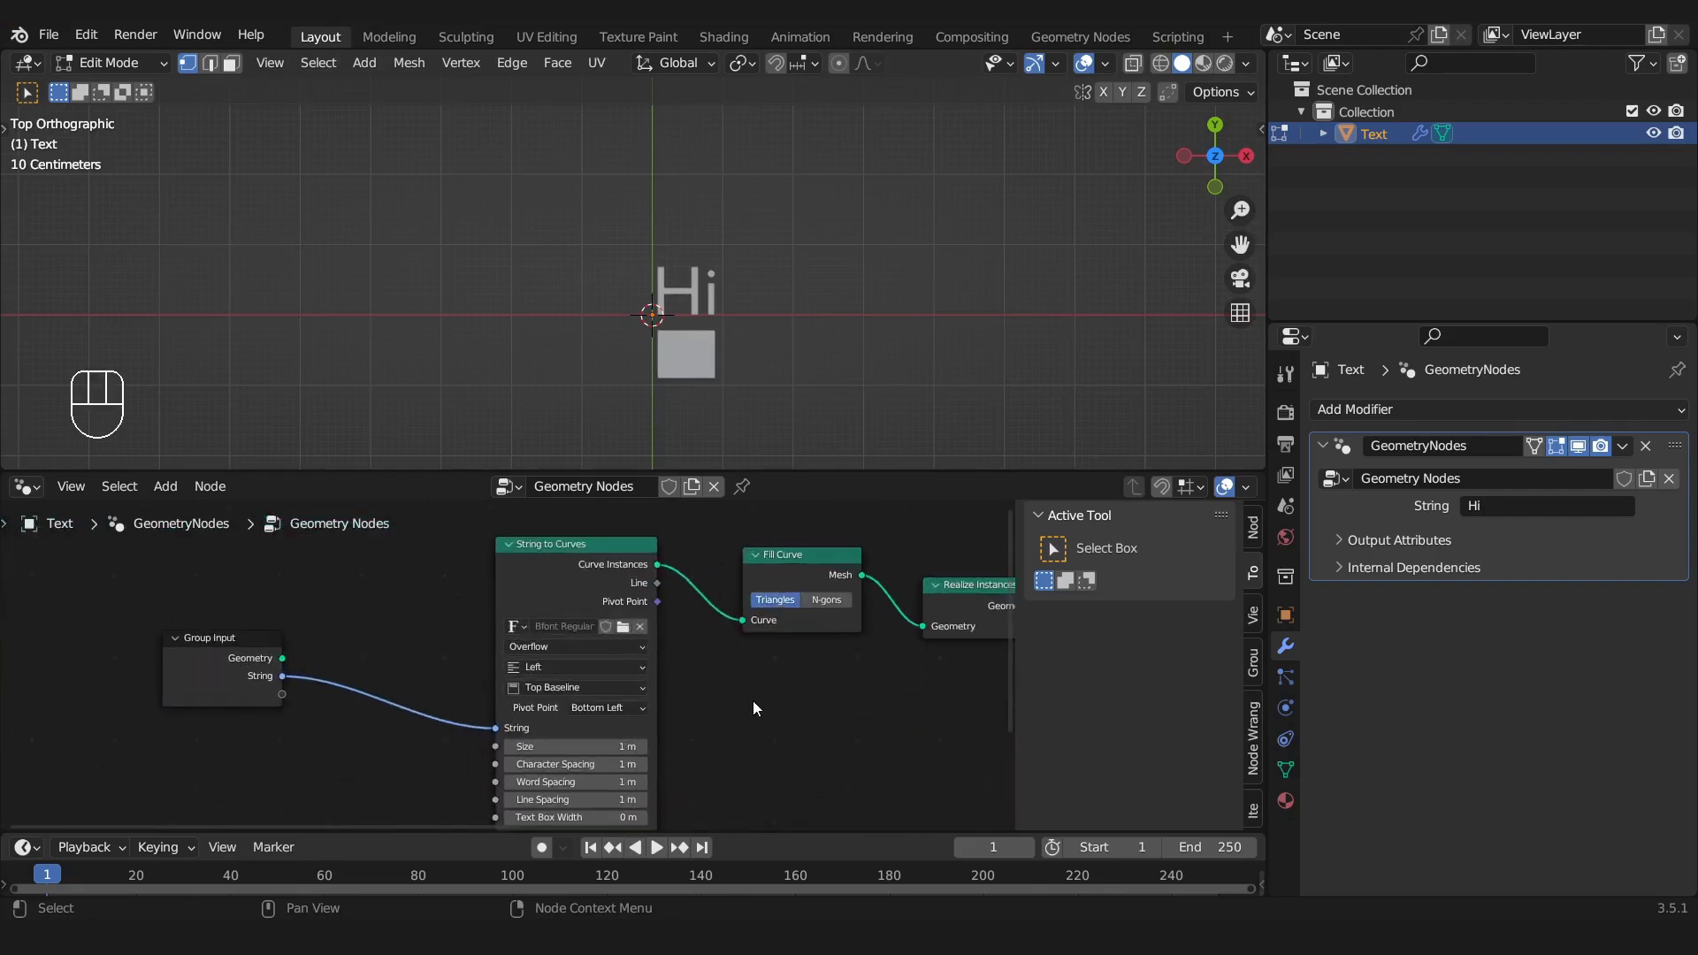
{"action": "left_click", "coordinate": [550, 665]}
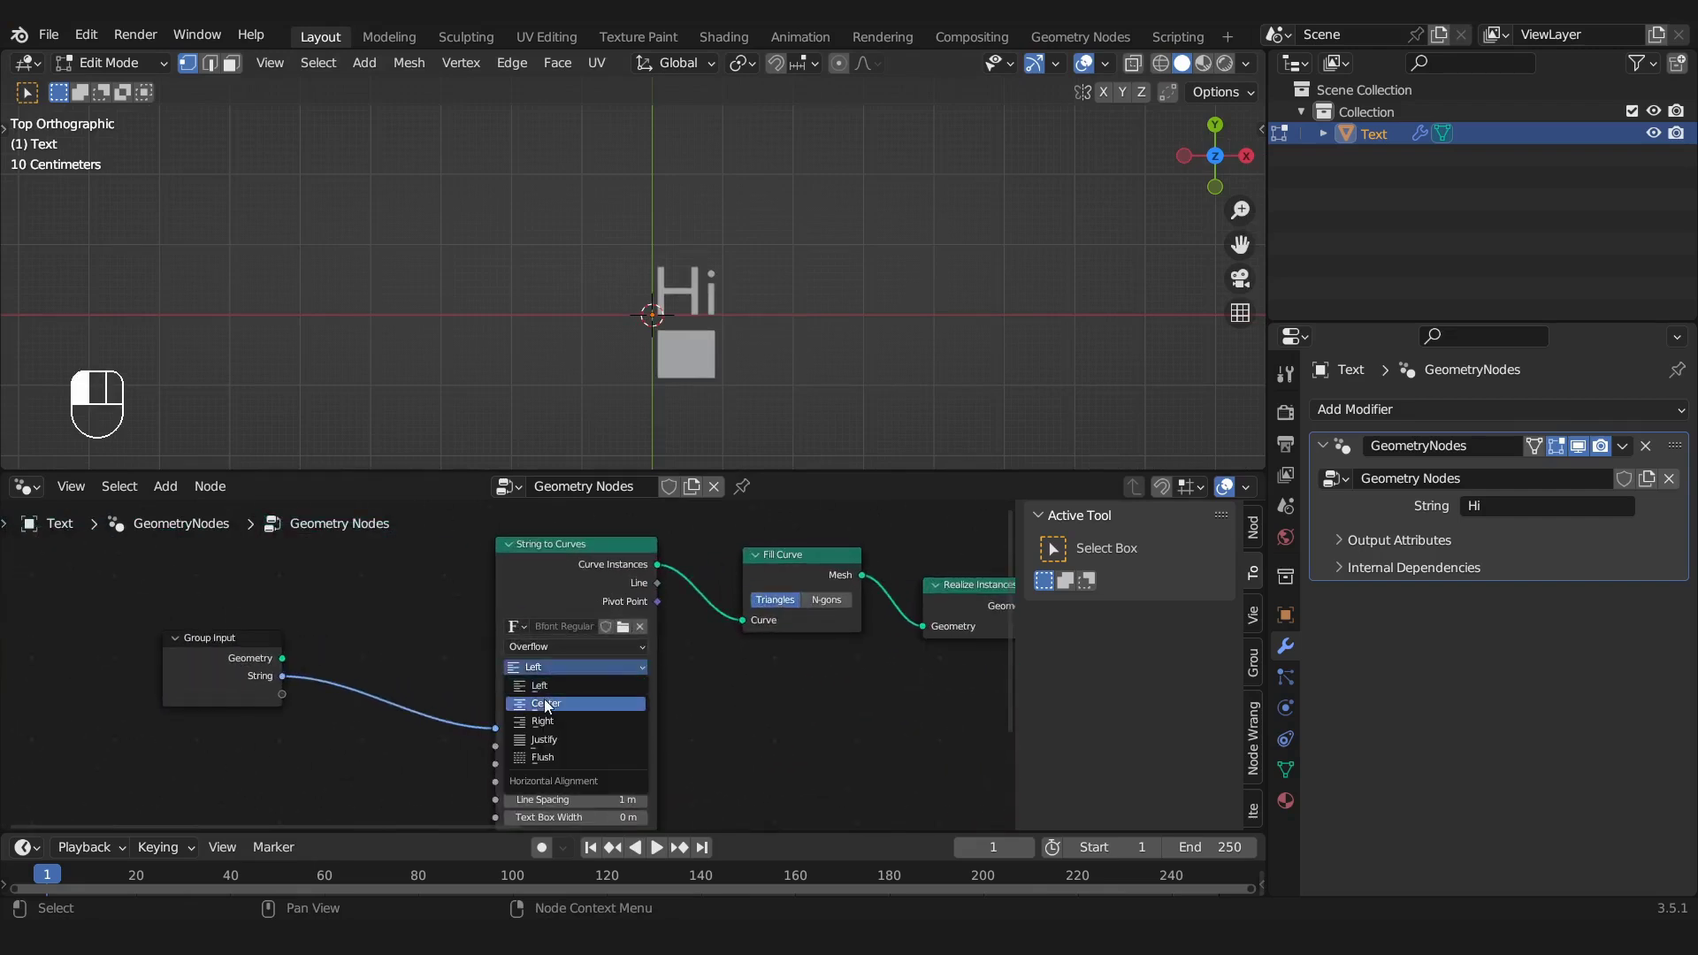
{"action": "left_click", "coordinate": [546, 704]}
{"action": "scroll", "coordinate": [665, 365], "scroll_direction": "up", "scroll_amount": 4}
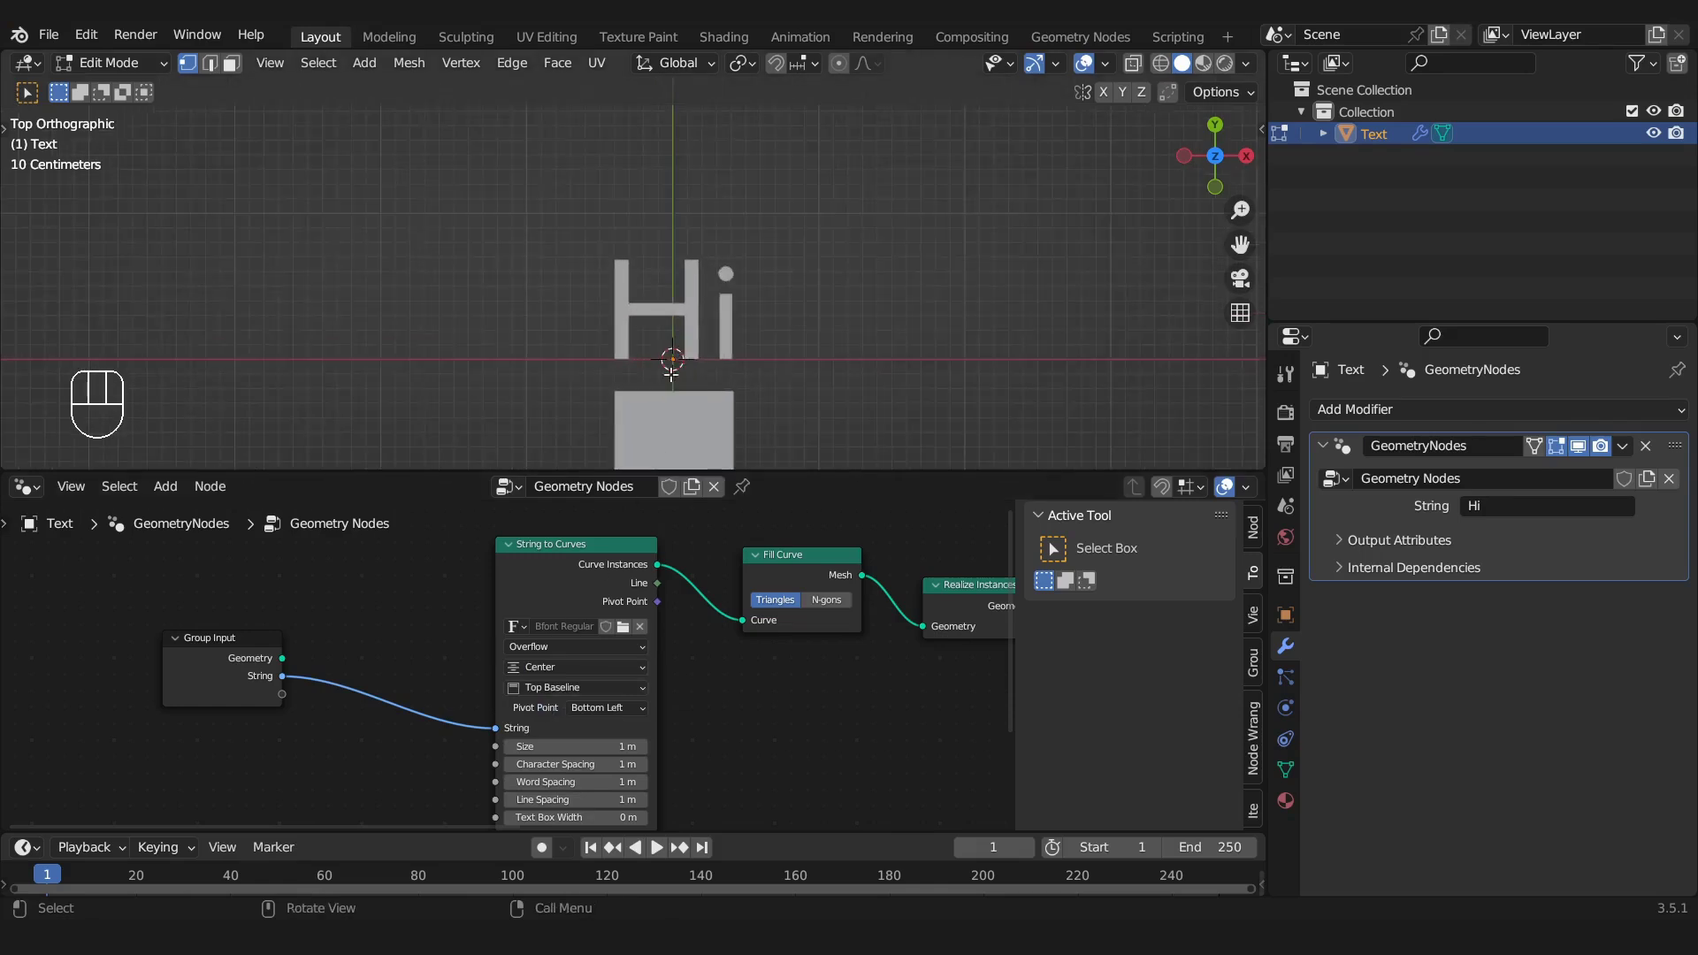
{"action": "middle_click_drag", "start_coordinate": [693, 369], "coordinate": [669, 325], "text": "shift"}
{"action": "scroll", "coordinate": [671, 320], "scroll_direction": "down", "scroll_amount": 3}
{"action": "scroll", "coordinate": [671, 318], "scroll_direction": "up", "scroll_amount": 2}
Set the modifier's String value to "Blender Frenzy"
{"action": "left_click", "coordinate": [1544, 506]}
{"action": "key", "text": "BackSpace"}
{"action": "key", "text": "BackSpace"}
{"action": "key", "text": "BackSpace"}
{"action": "type", "text": "Blender Frenzy"}
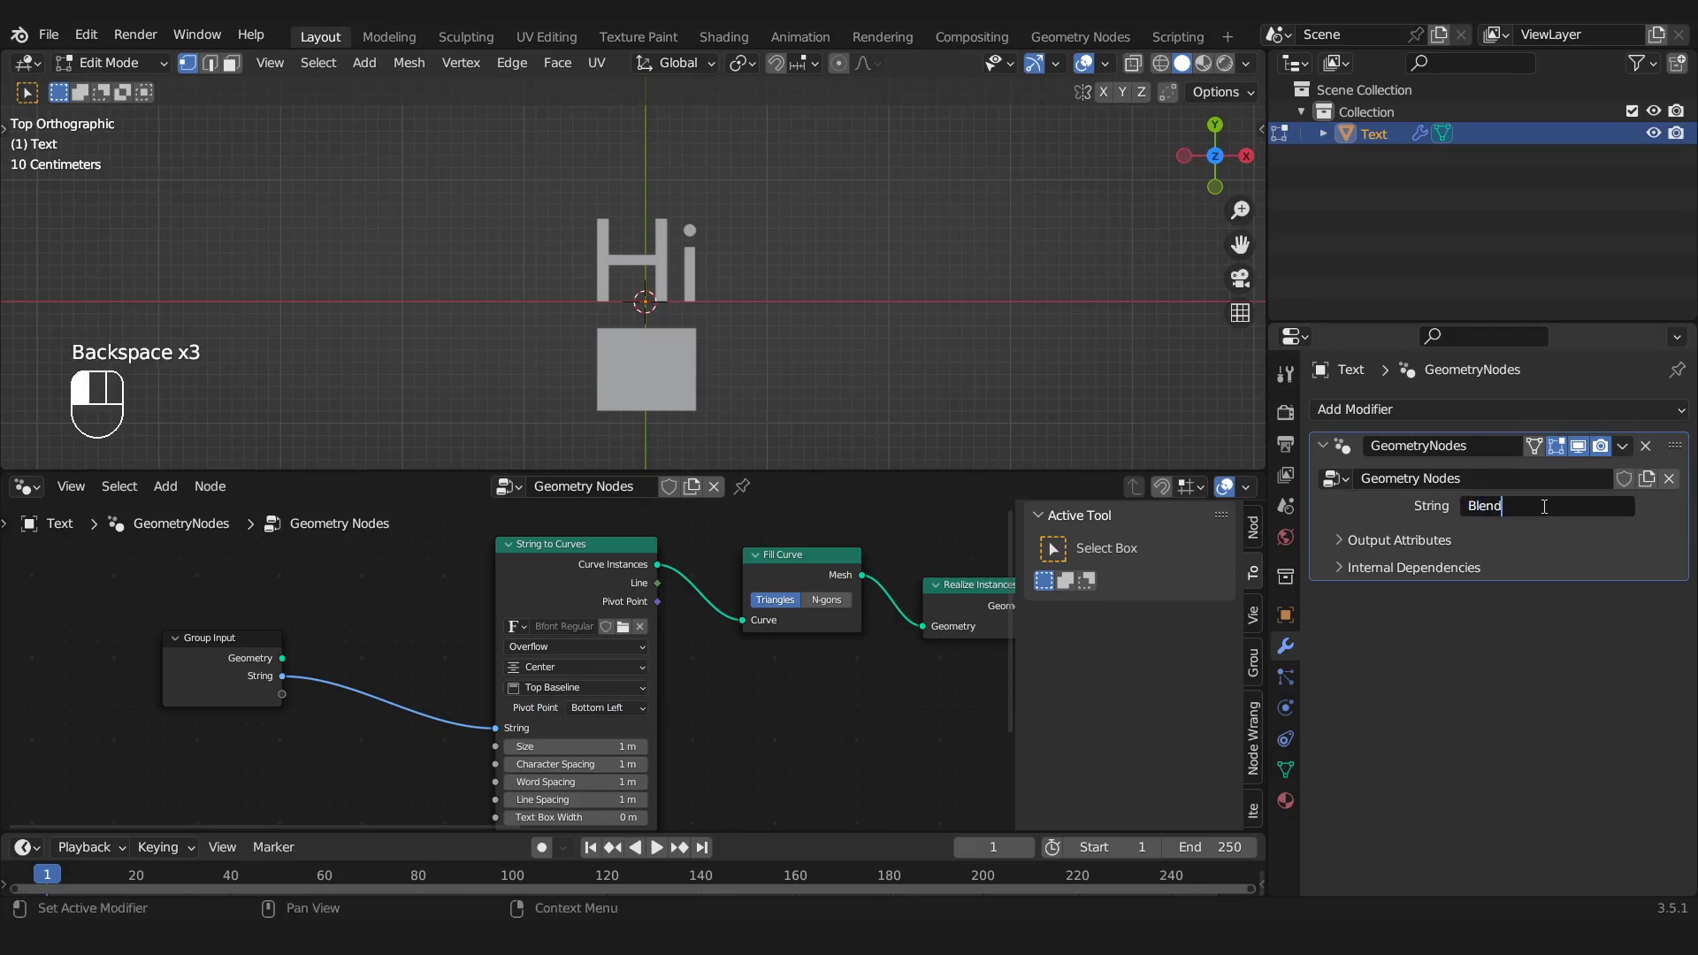
{"action": "key", "text": "Return"}
{"action": "scroll", "coordinate": [801, 413], "scroll_direction": "up", "scroll_amount": 2}
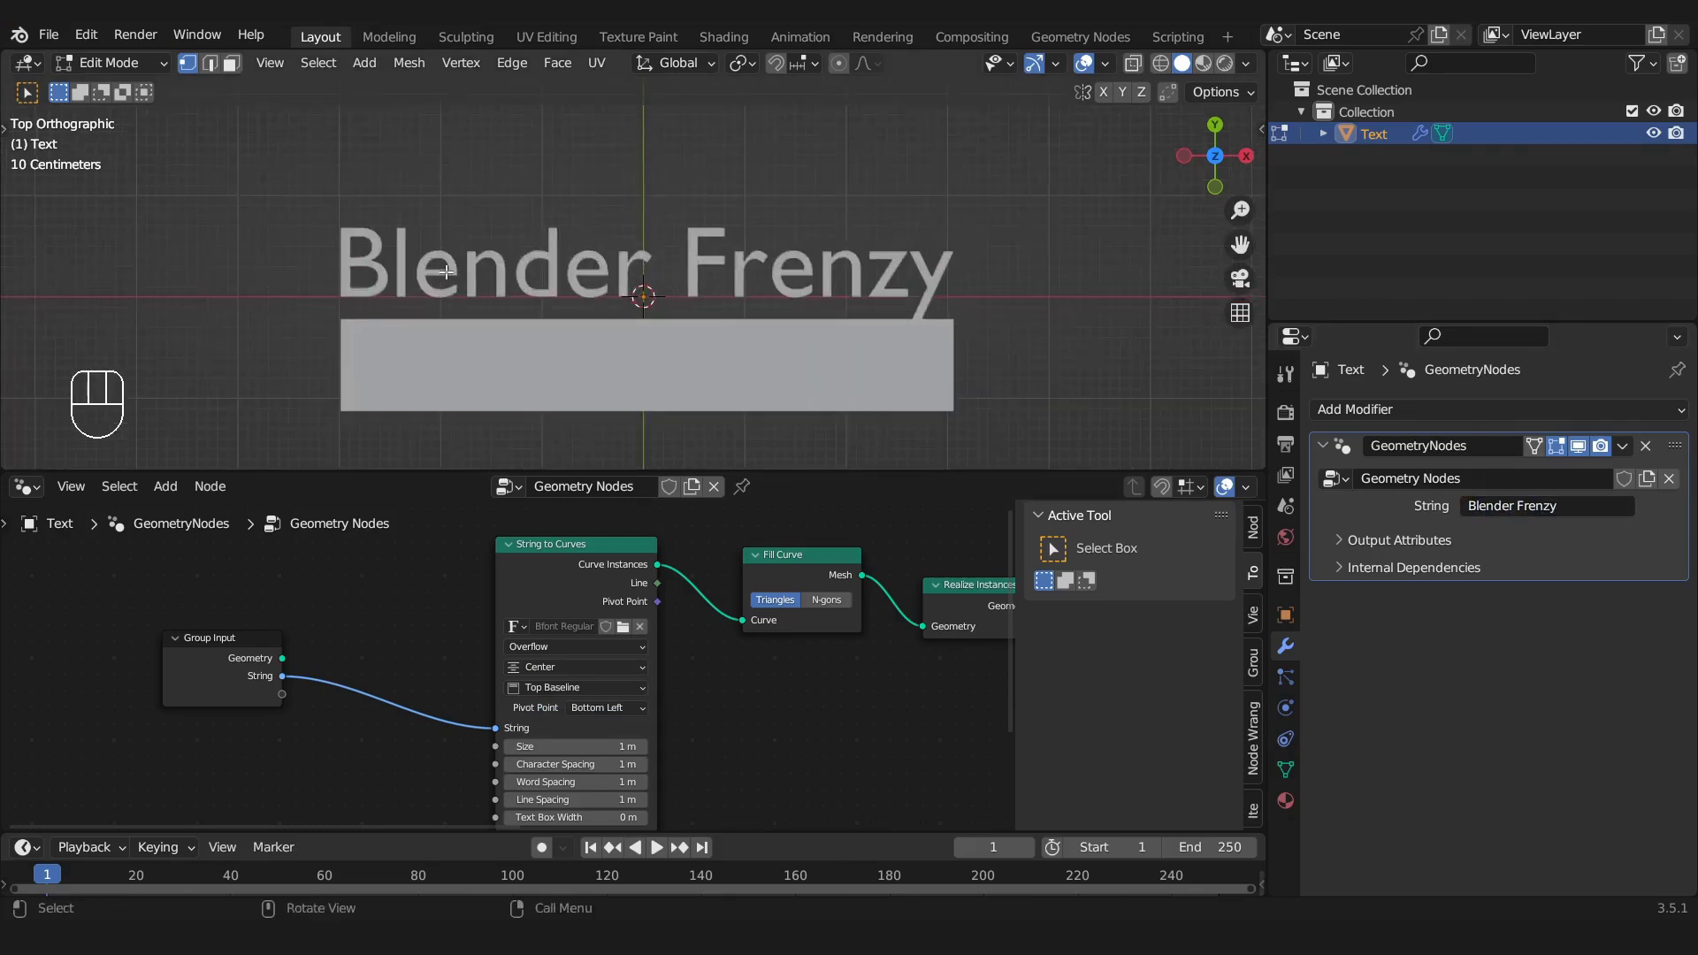
Turn the box into a thin underline by setting the Transform Geometry node's Y scale to 0.100 and Y translation to -0.5 m
{"action": "scroll", "coordinate": [682, 305], "scroll_direction": "down", "scroll_amount": 1}
{"action": "scroll", "coordinate": [690, 385], "scroll_direction": "down", "scroll_amount": 1}
{"action": "scroll", "coordinate": [690, 385], "scroll_direction": "up", "scroll_amount": 1}
{"action": "scroll", "coordinate": [700, 451], "scroll_direction": "down", "scroll_amount": 3}
{"action": "scroll", "coordinate": [768, 533], "scroll_direction": "down", "scroll_amount": 1}
{"action": "middle_click_drag", "start_coordinate": [836, 693], "coordinate": [464, 659]}
{"action": "scroll", "coordinate": [708, 694], "scroll_direction": "up", "scroll_amount": 1}
{"action": "middle_click_drag", "start_coordinate": [736, 695], "coordinate": [353, 567]}
{"action": "mouse_move", "coordinate": [614, 621]}
{"action": "left_mouse_down"}
{"action": "mouse_move", "coordinate": [465, 622]}
{"action": "mouse_move", "coordinate": [613, 622]}
{"action": "left_mouse_up"}
{"action": "middle_click_drag", "start_coordinate": [729, 745], "coordinate": [738, 714]}
{"action": "scroll", "coordinate": [733, 715], "scroll_direction": "up", "scroll_amount": 1}
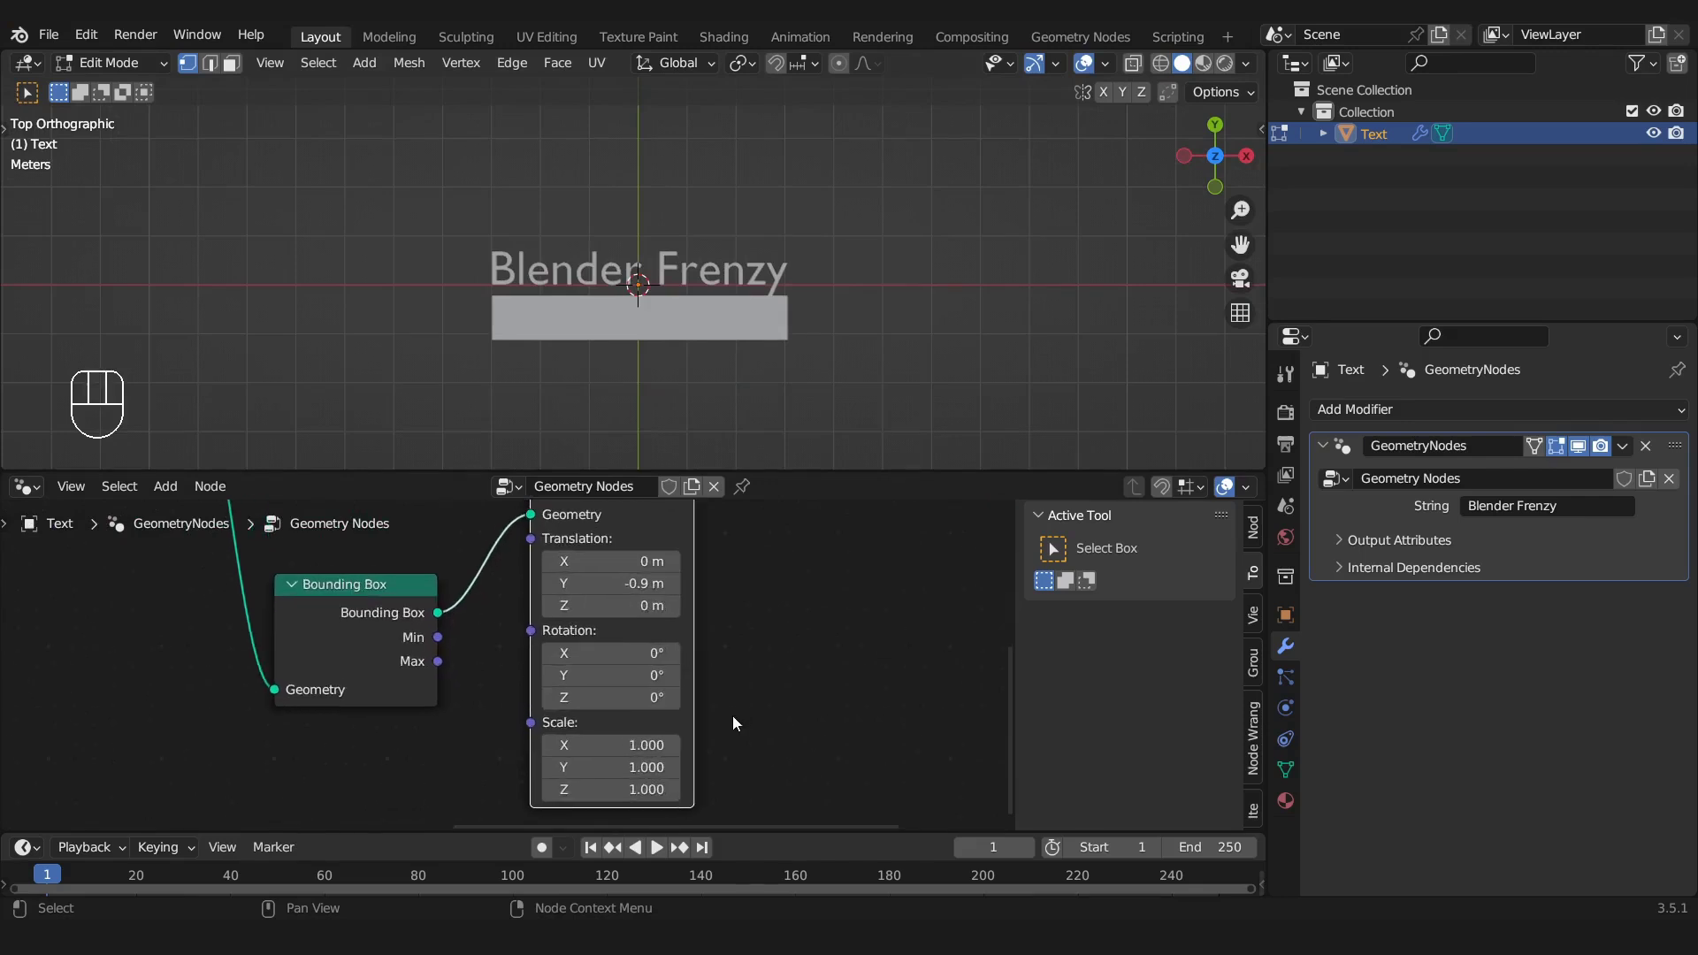
{"action": "left_click_drag", "start_coordinate": [655, 767], "coordinate": [576, 767]}
{"action": "left_click_drag", "start_coordinate": [630, 585], "coordinate": [665, 584]}
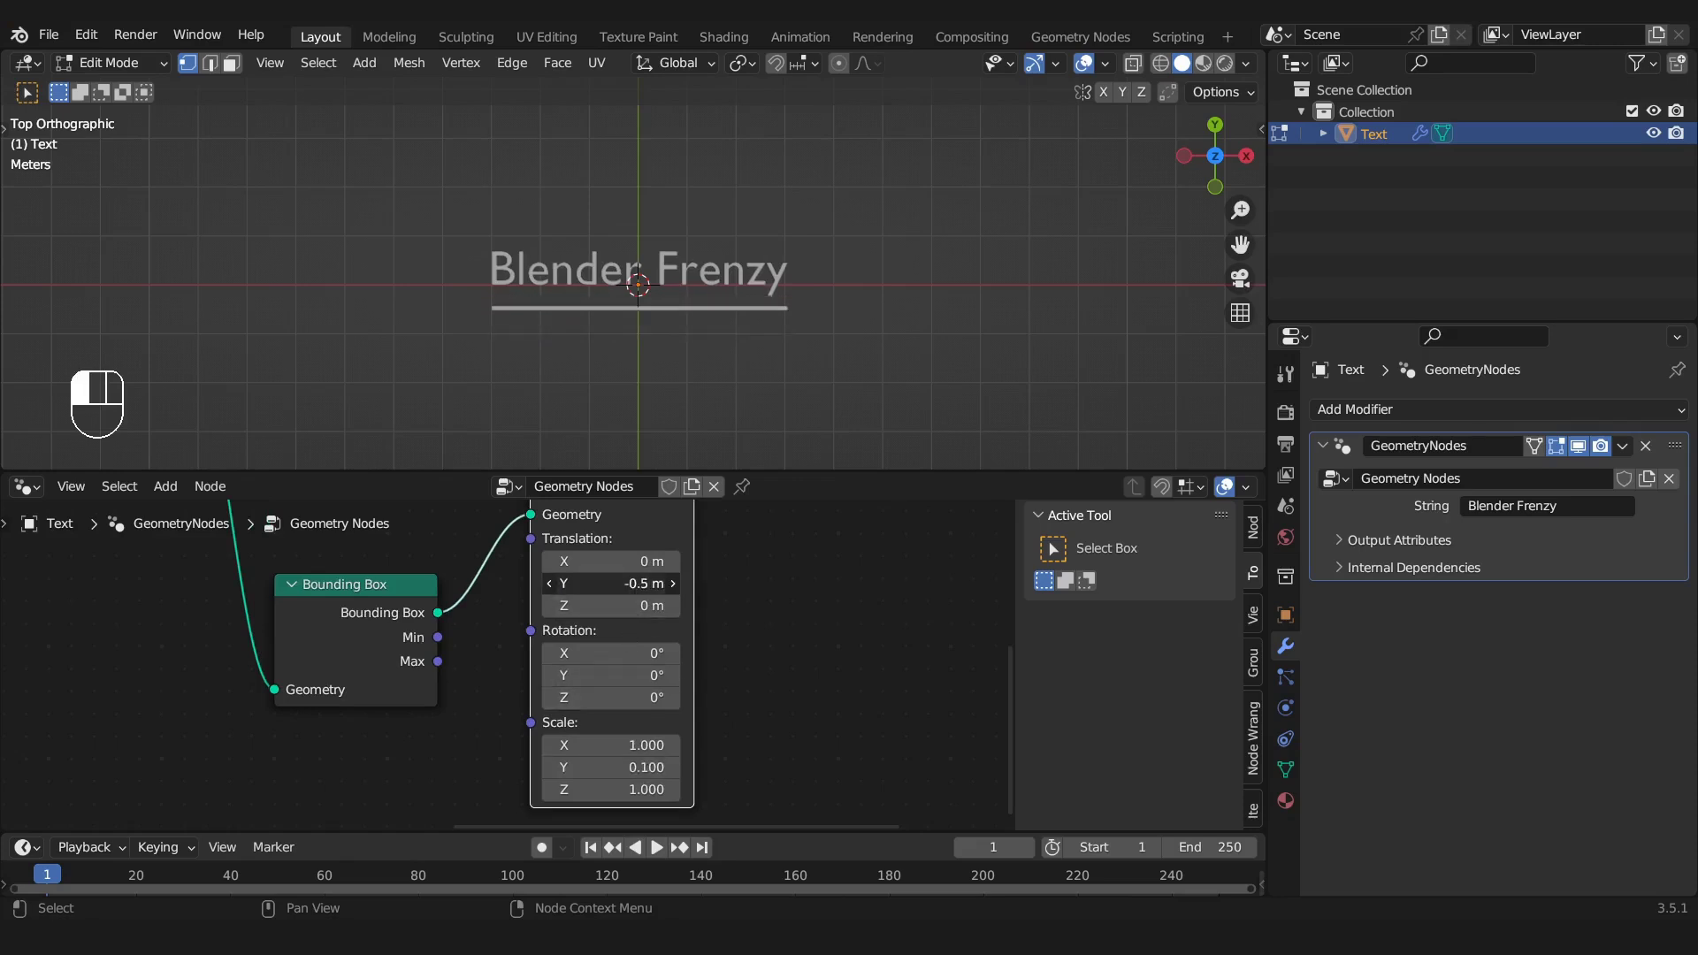
{"action": "scroll", "coordinate": [936, 348], "scroll_direction": "up", "scroll_amount": 4}
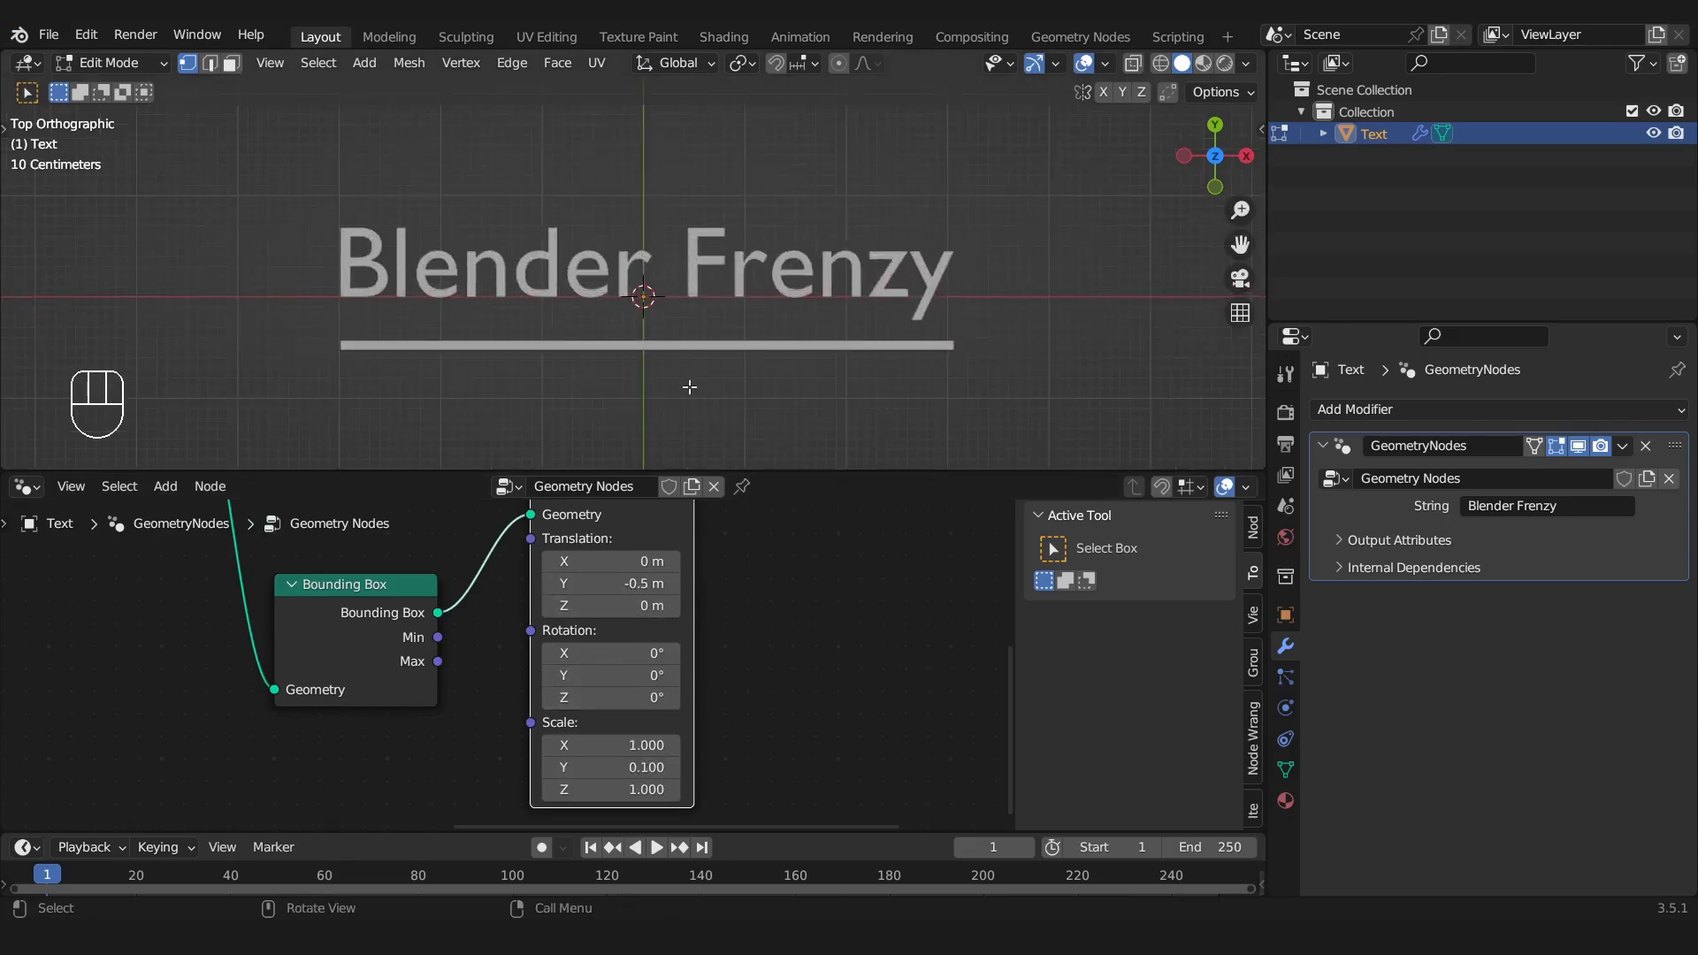
{"action": "scroll", "coordinate": [769, 612], "scroll_direction": "down", "scroll_amount": 6}
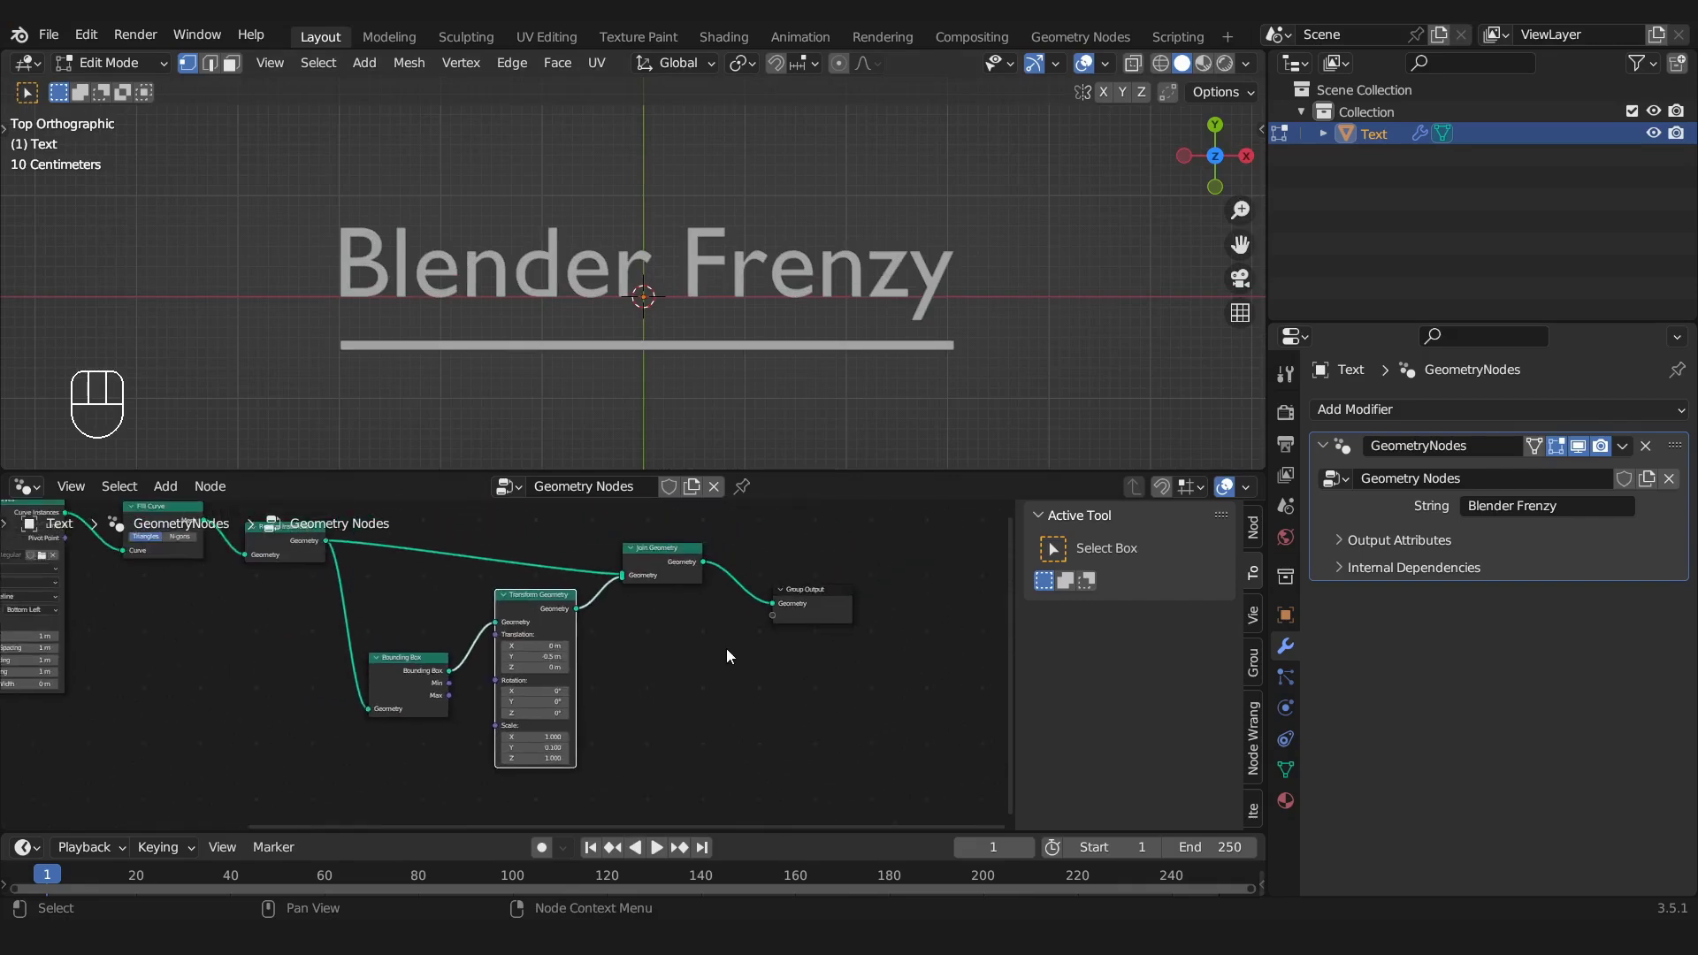
Set the modifier's String value to "Auto Fits Any Text" to test the underline's width
{"action": "left_click", "coordinate": [1563, 510]}
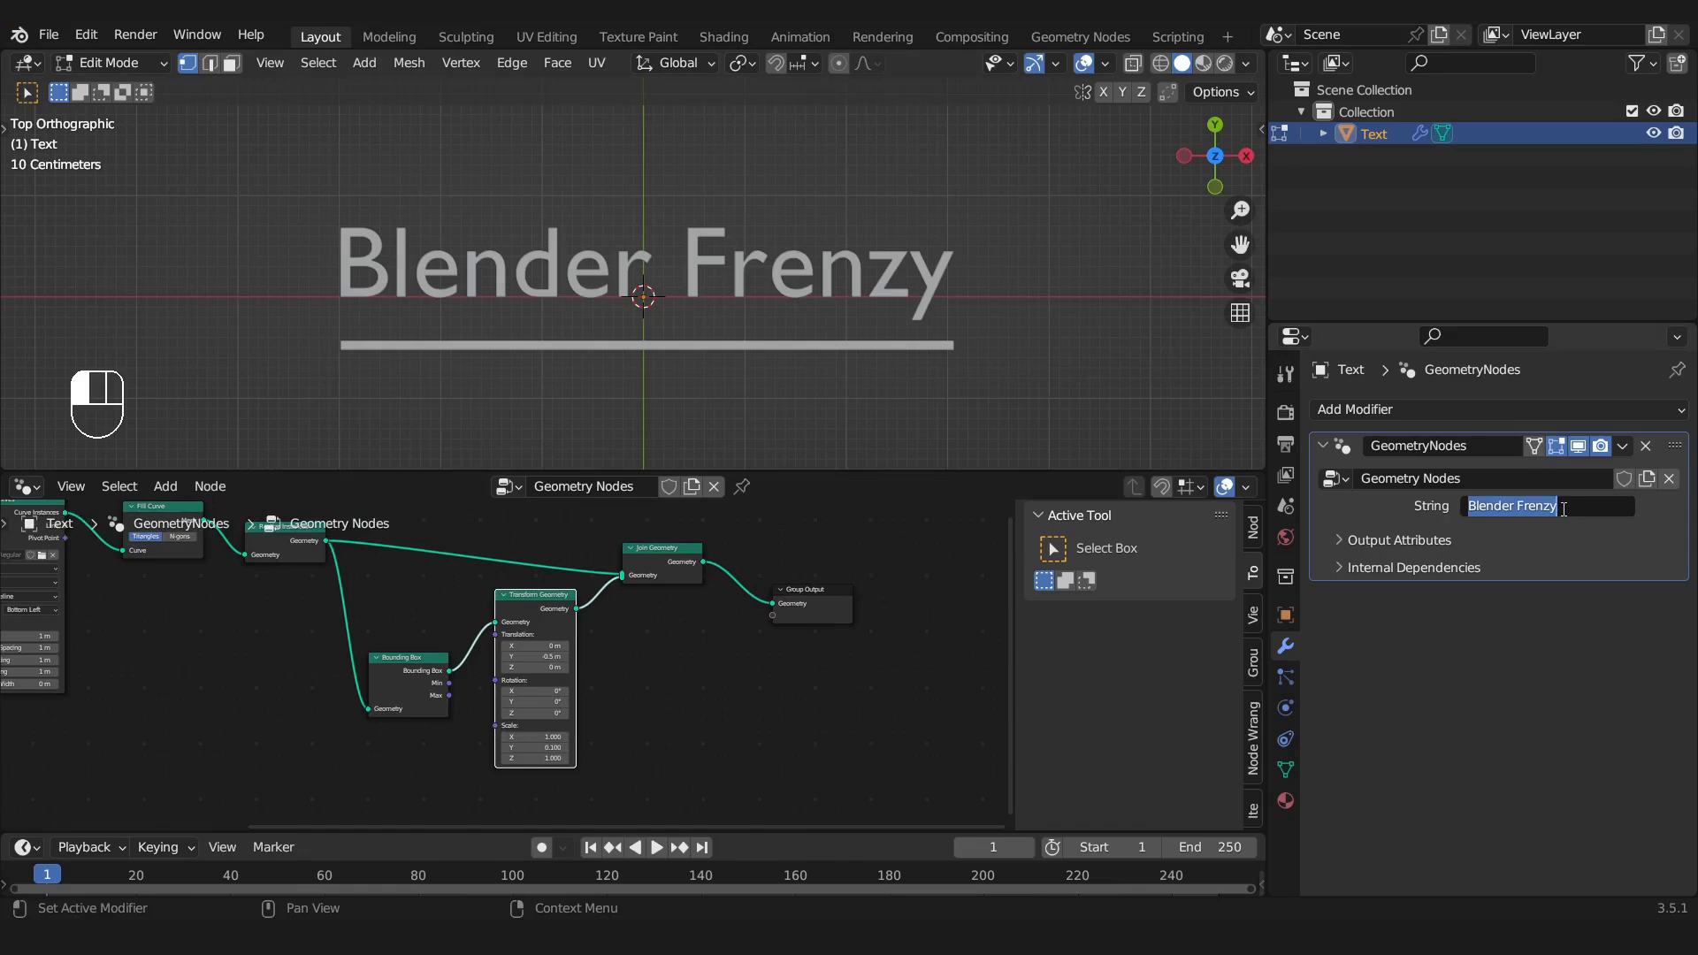
{"action": "type", "text": "Auto Fits"}
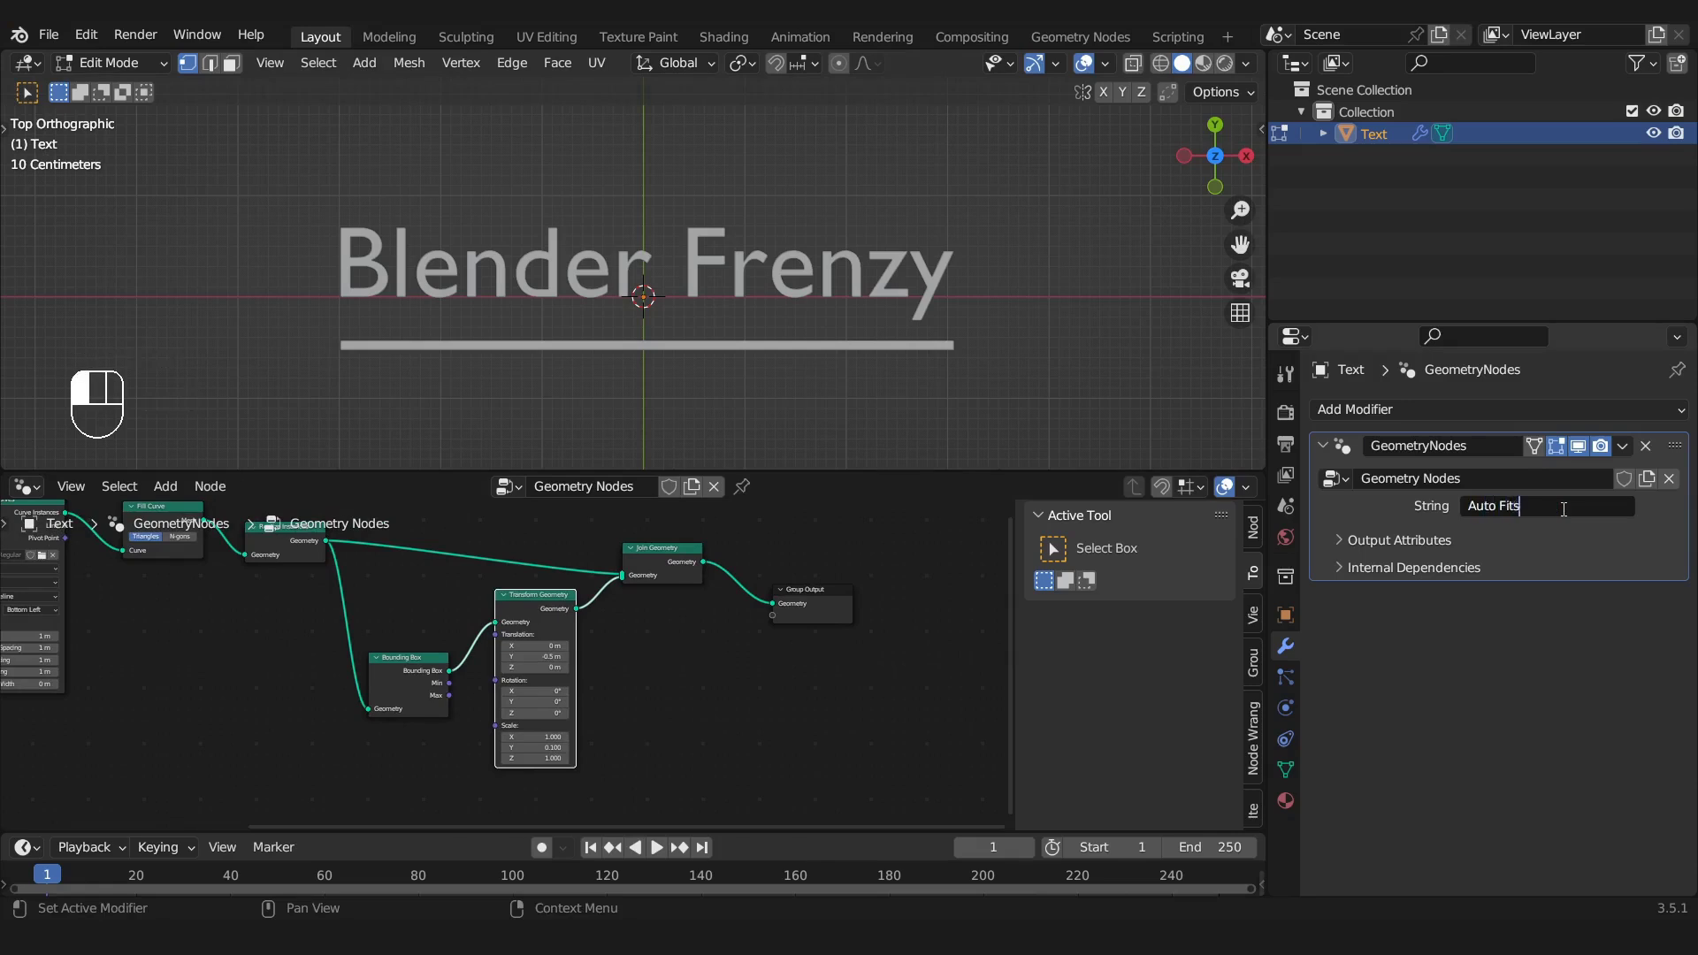
{"action": "type", "text": " Any Text"}
{"action": "key", "text": "Return"}
{"action": "scroll", "coordinate": [660, 363], "scroll_direction": "down", "scroll_amount": 3}
{"action": "scroll", "coordinate": [664, 363], "scroll_direction": "up", "scroll_amount": 2}
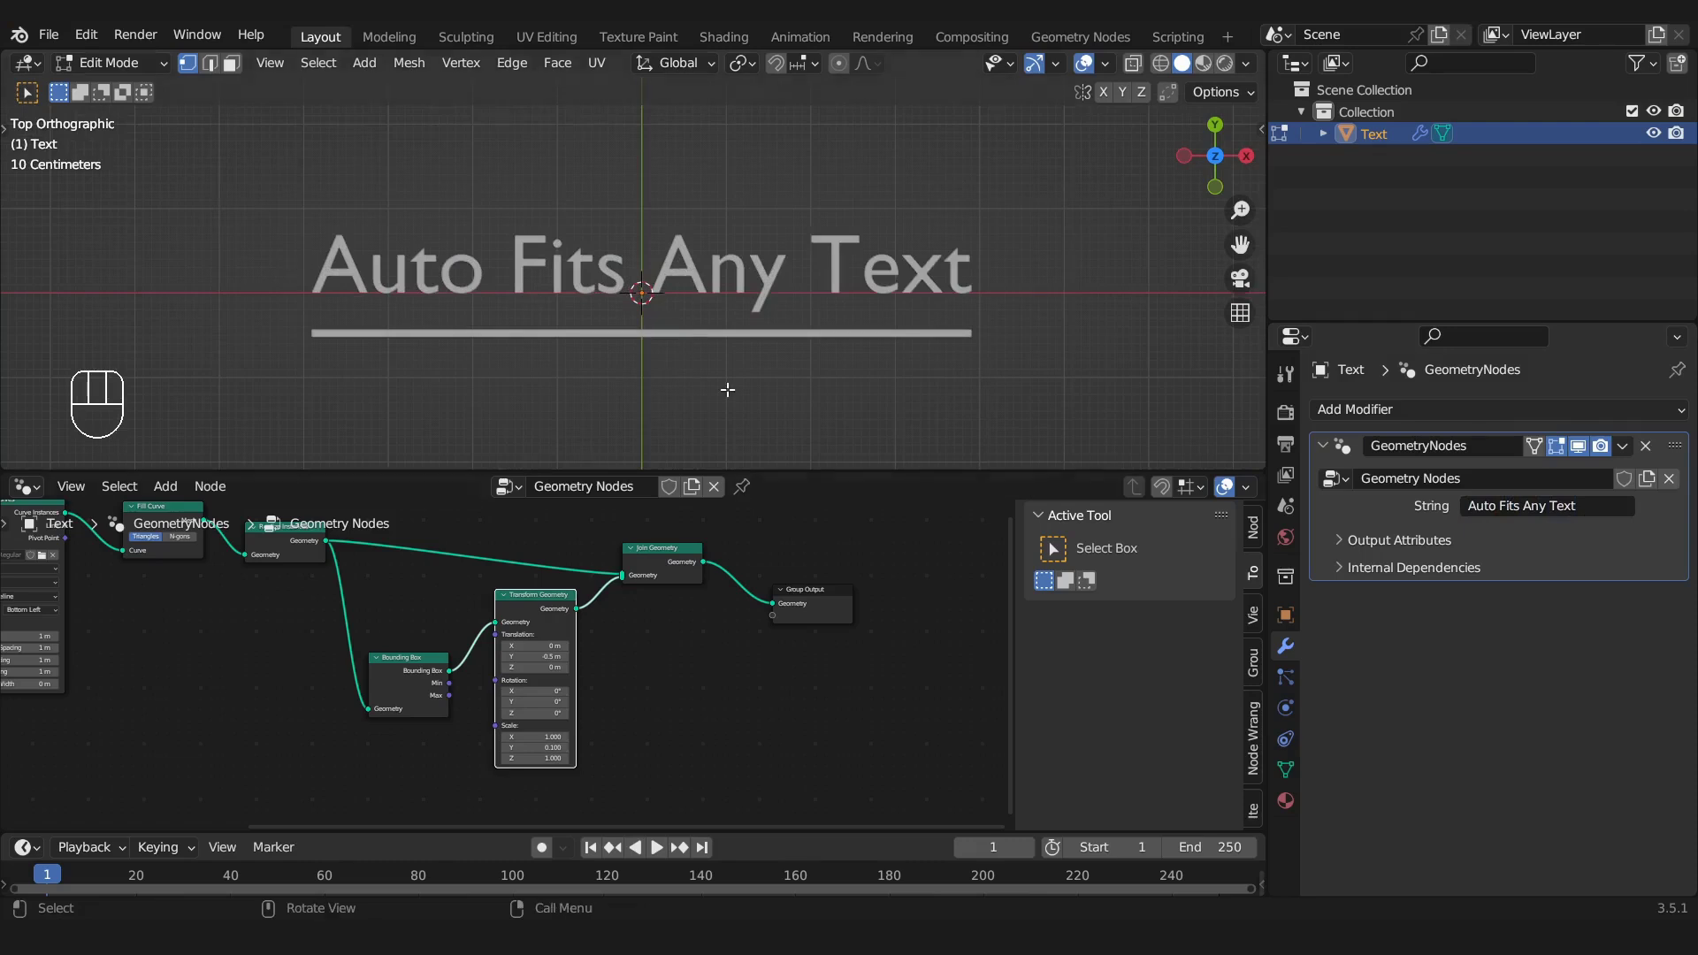
{"action": "scroll", "coordinate": [631, 690], "scroll_direction": "down", "scroll_amount": 2}
Test the underline's growth by switching the Transform Geometry node's X scale between 0 and 1
{"action": "middle_click_drag", "start_coordinate": [669, 689], "coordinate": [742, 687]}
{"action": "left_click", "coordinate": [486, 686]}
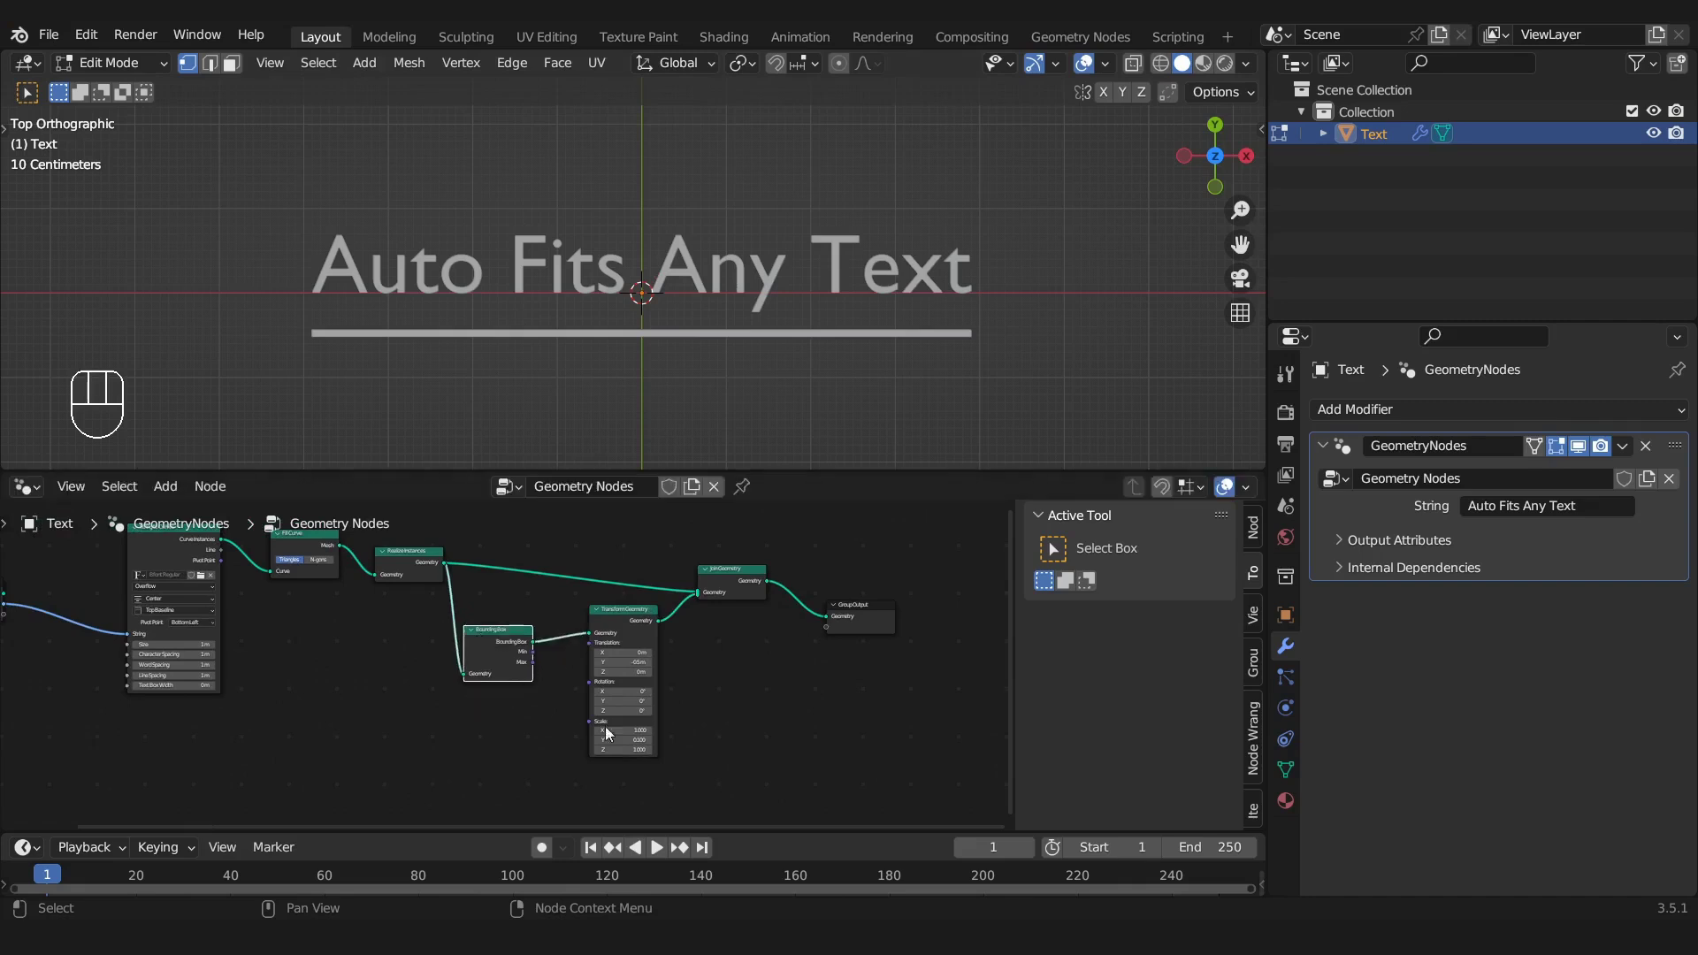
{"action": "scroll", "coordinate": [574, 711], "scroll_direction": "up", "scroll_amount": 3}
{"action": "scroll", "coordinate": [720, 674], "scroll_direction": "up", "scroll_amount": 1}
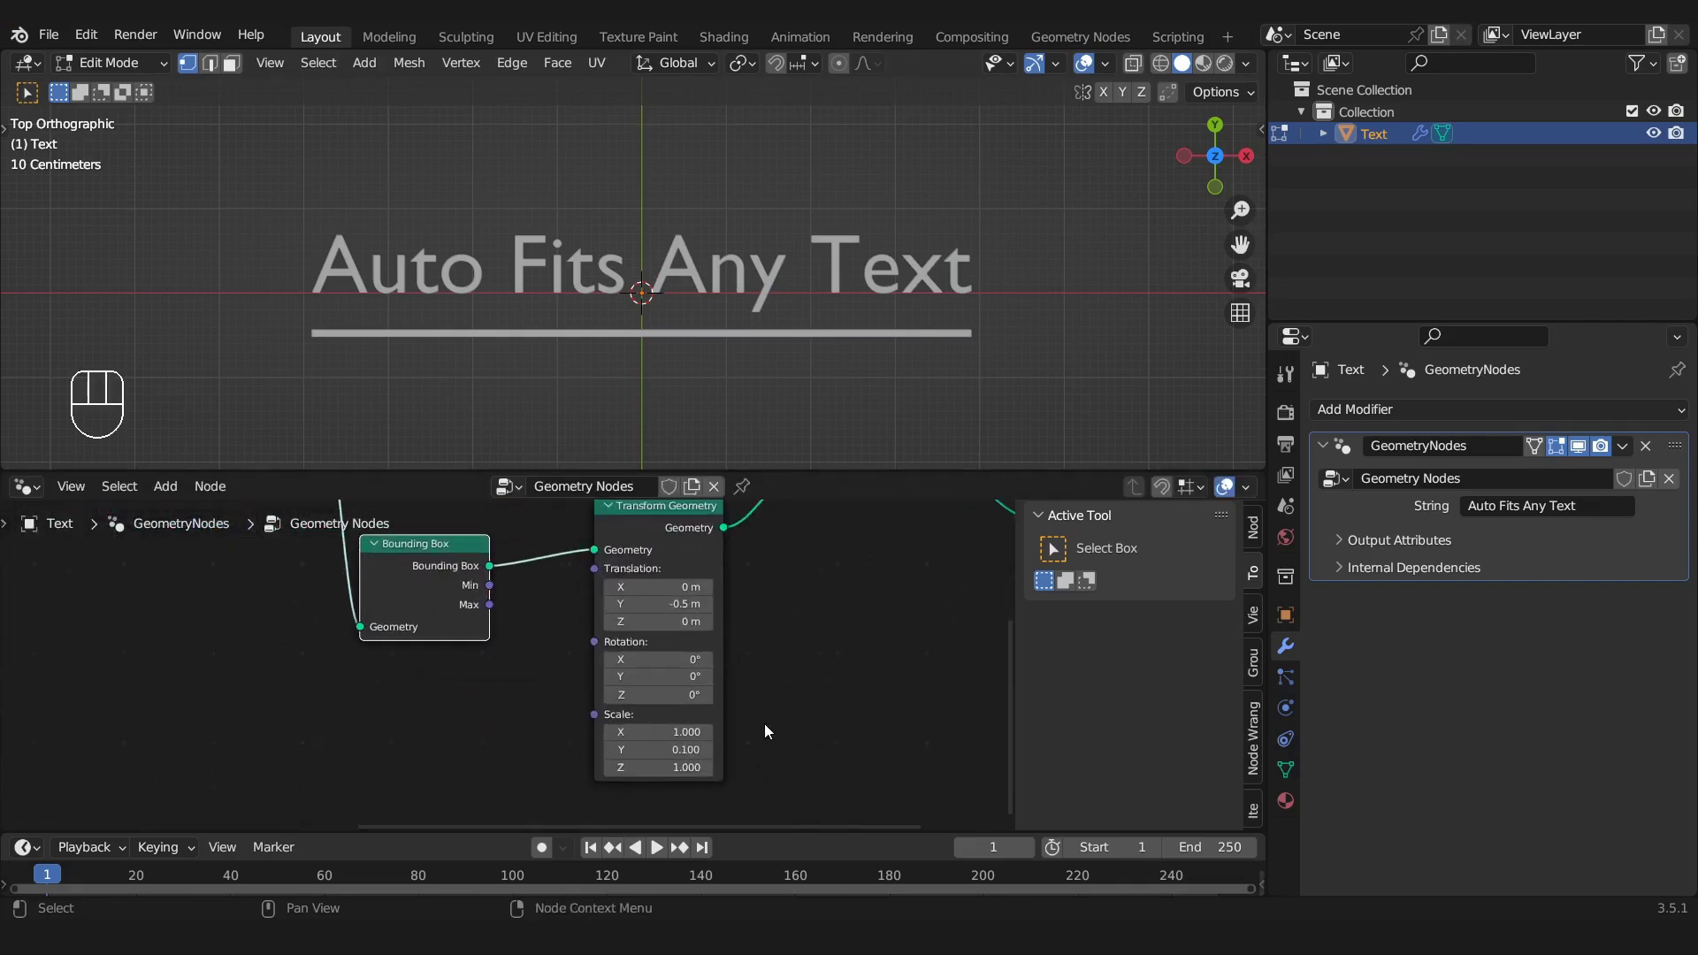
{"action": "left_click", "coordinate": [669, 731]}
{"action": "type", "text": "0"}
{"action": "key", "text": "Return"}
{"action": "left_click", "coordinate": [669, 732]}
{"action": "type", "text": "1"}
{"action": "key", "text": "Return"}
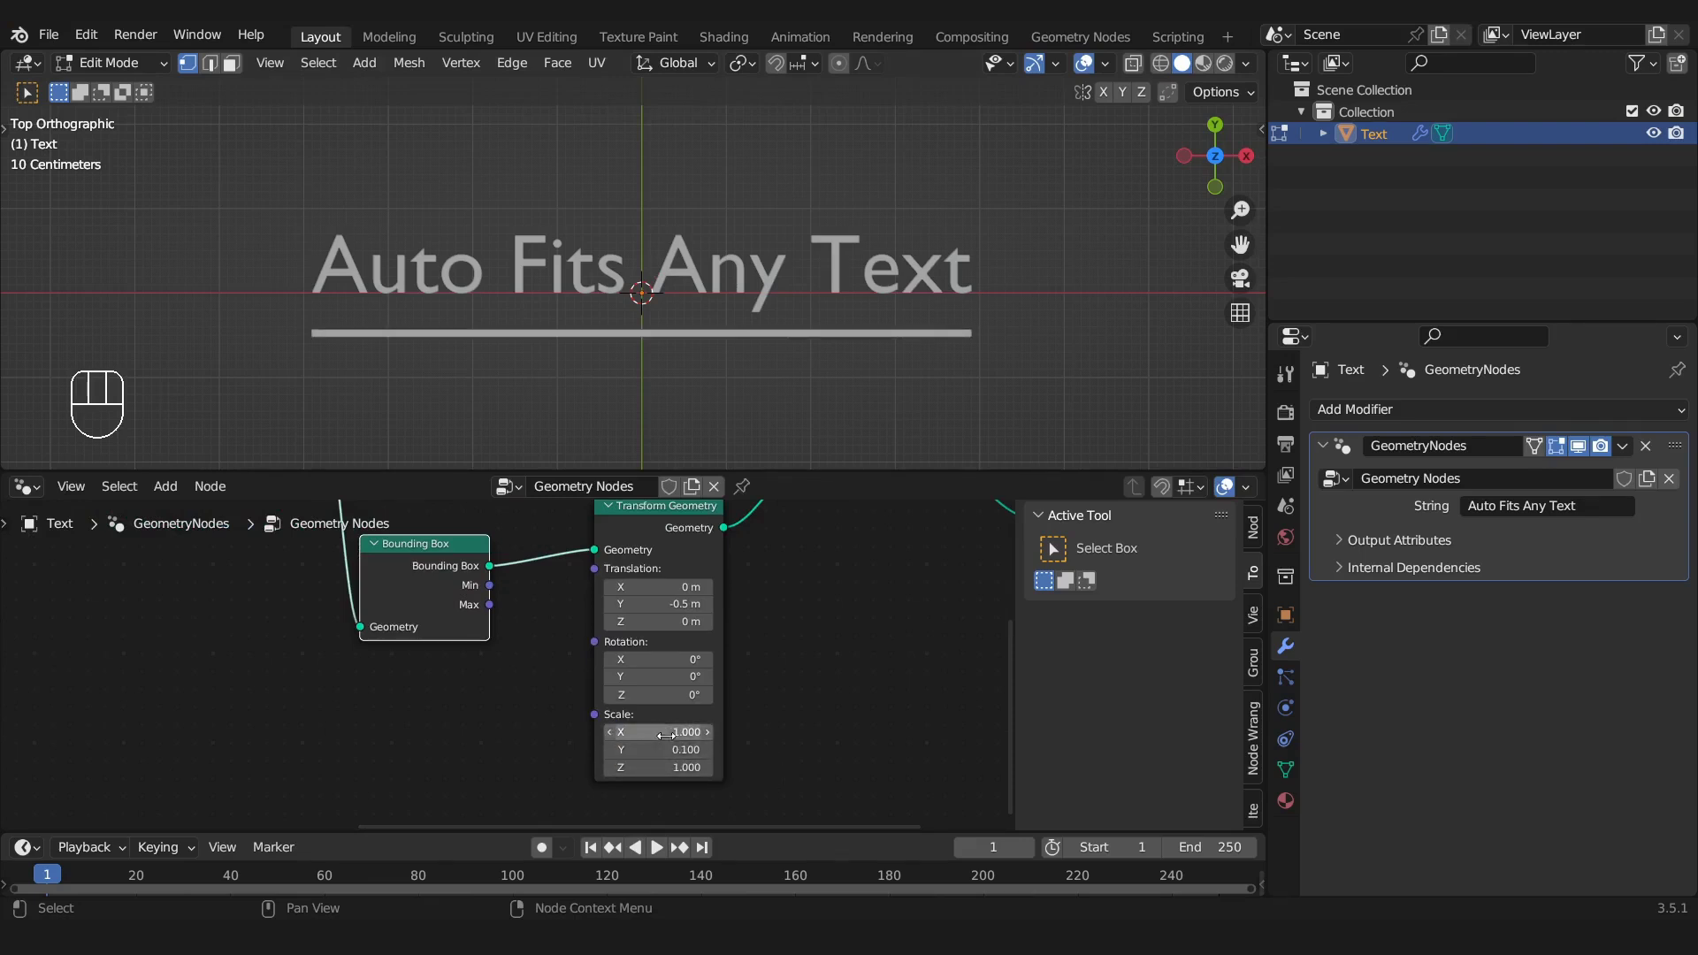
{"action": "left_click", "coordinate": [676, 732]}
{"action": "key", "text": "Return"}
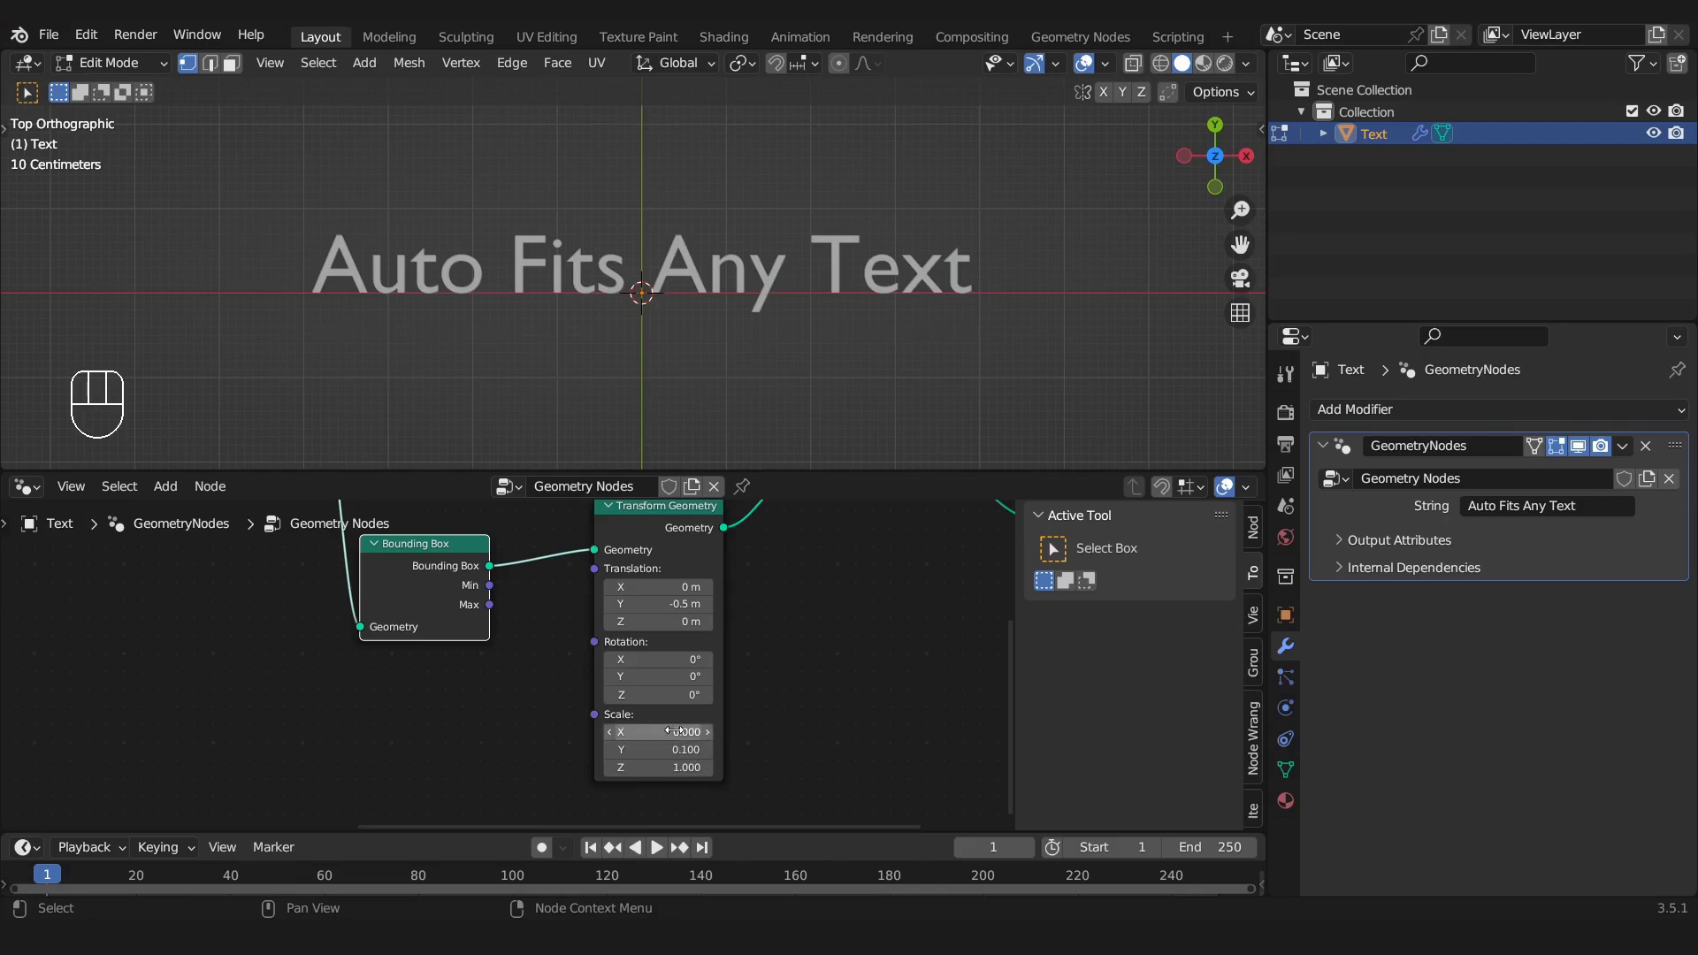
{"action": "left_click", "coordinate": [675, 731]}
{"action": "type", "text": "1"}
{"action": "key", "text": "Return"}
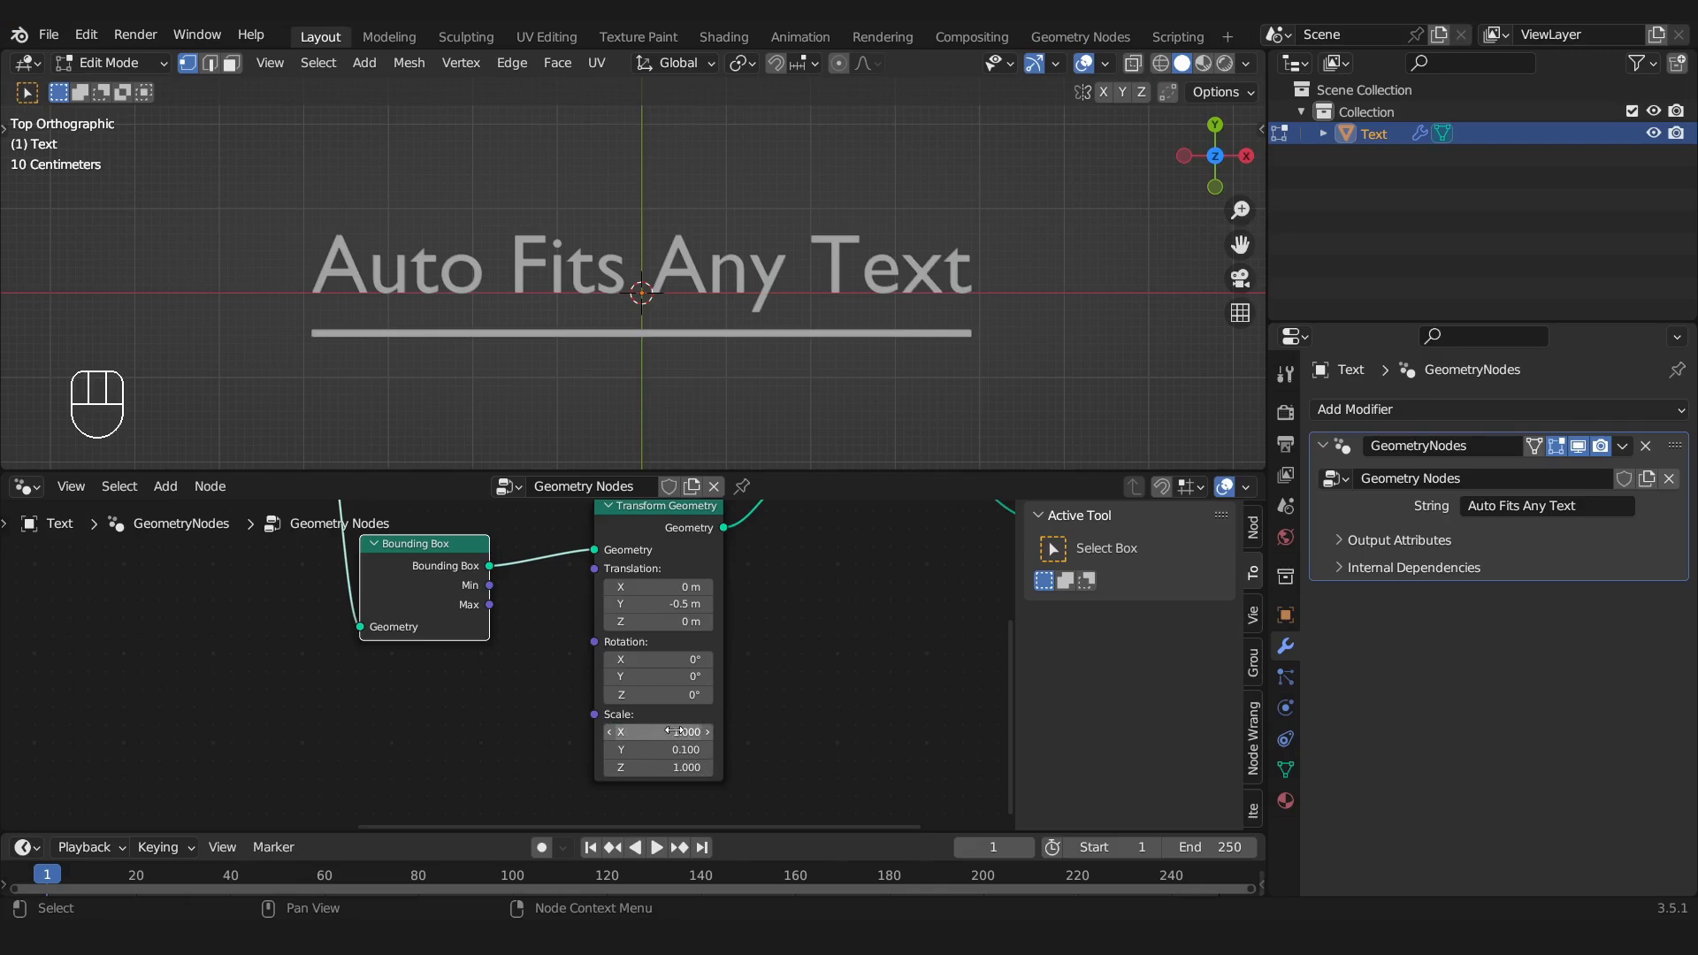
Set the modifier's String value to a person's first name
{"action": "left_click", "coordinate": [1524, 504]}
{"action": "type", "text": "Justin"}
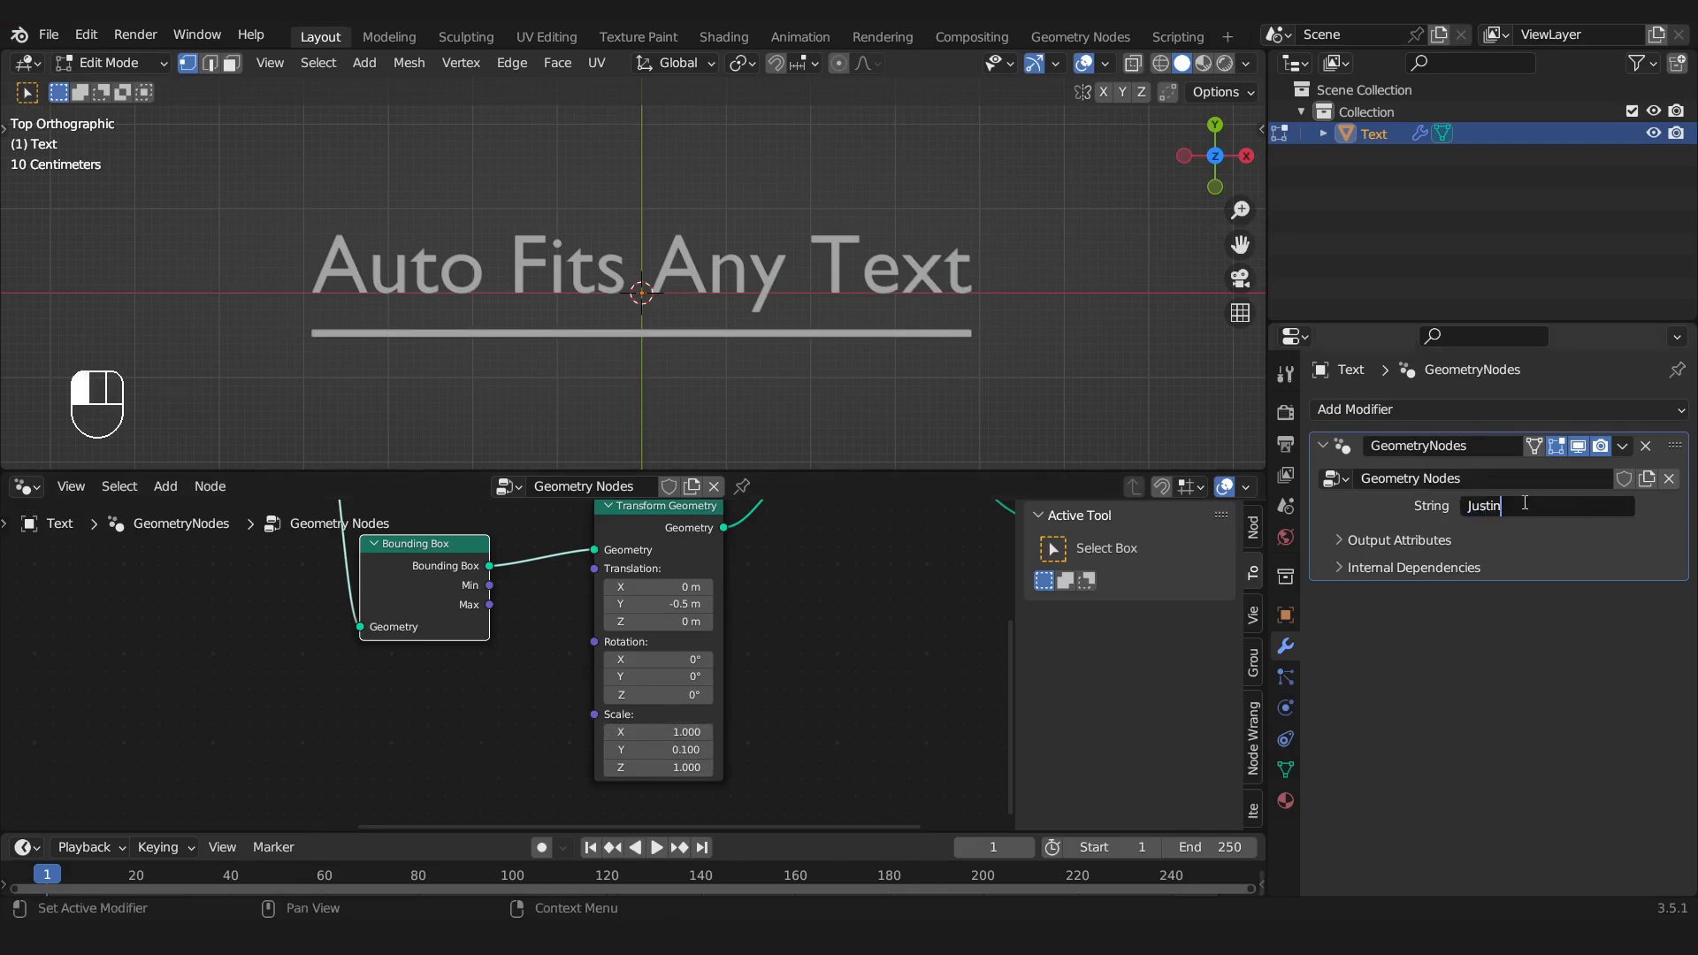
{"action": "key", "text": "Return"}
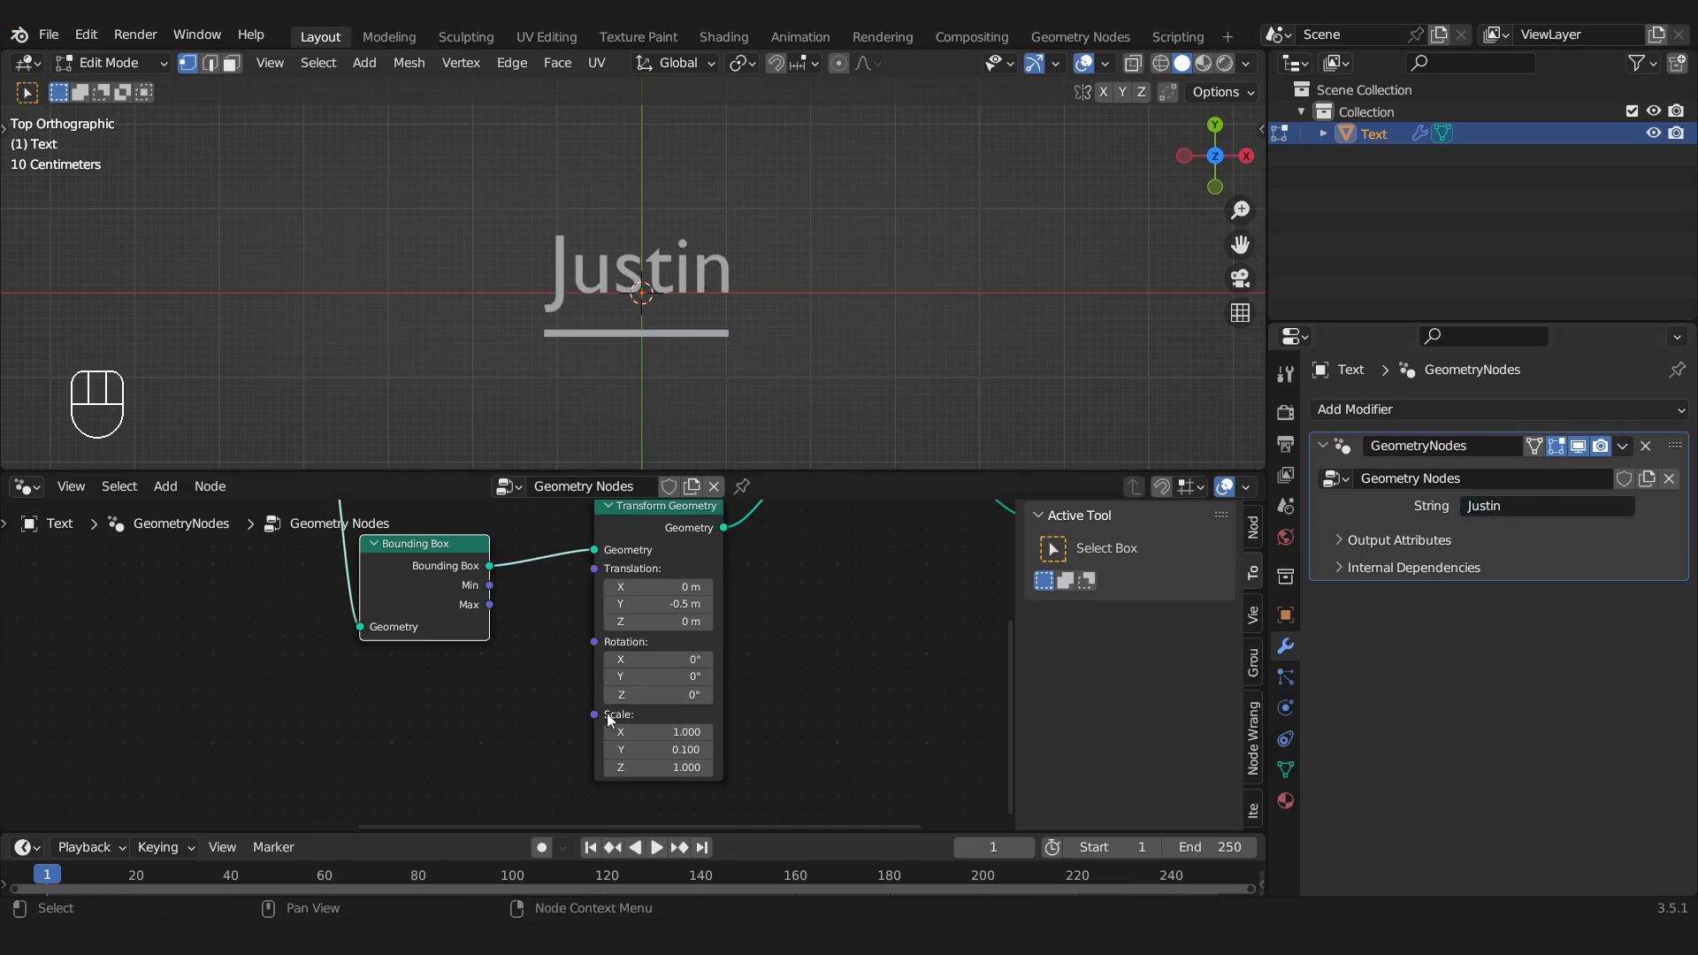
Duplicate the Group Input node and place the copy below the Bounding Box node
{"action": "scroll", "coordinate": [292, 736], "scroll_direction": "down", "scroll_amount": 5}
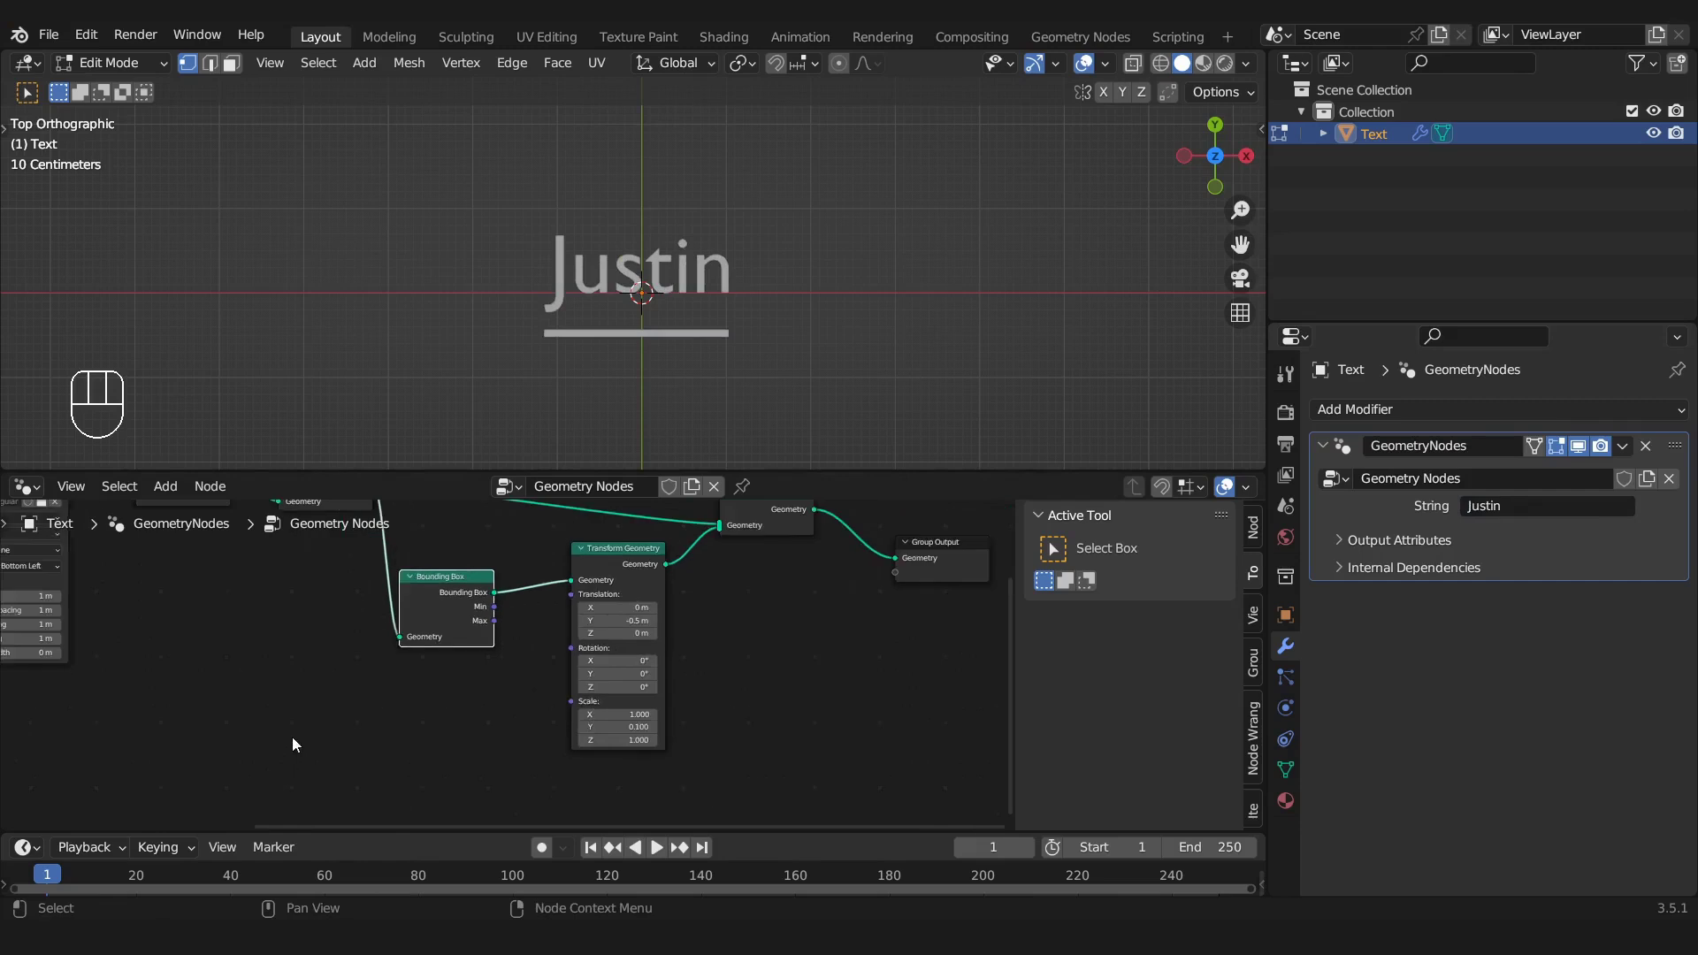
{"action": "middle_click_drag", "start_coordinate": [457, 744], "coordinate": [651, 747]}
{"action": "scroll", "coordinate": [587, 726], "scroll_direction": "down", "scroll_amount": 3}
{"action": "scroll", "coordinate": [587, 725], "scroll_direction": "up", "scroll_amount": 1}
{"action": "left_click", "coordinate": [34, 541]}
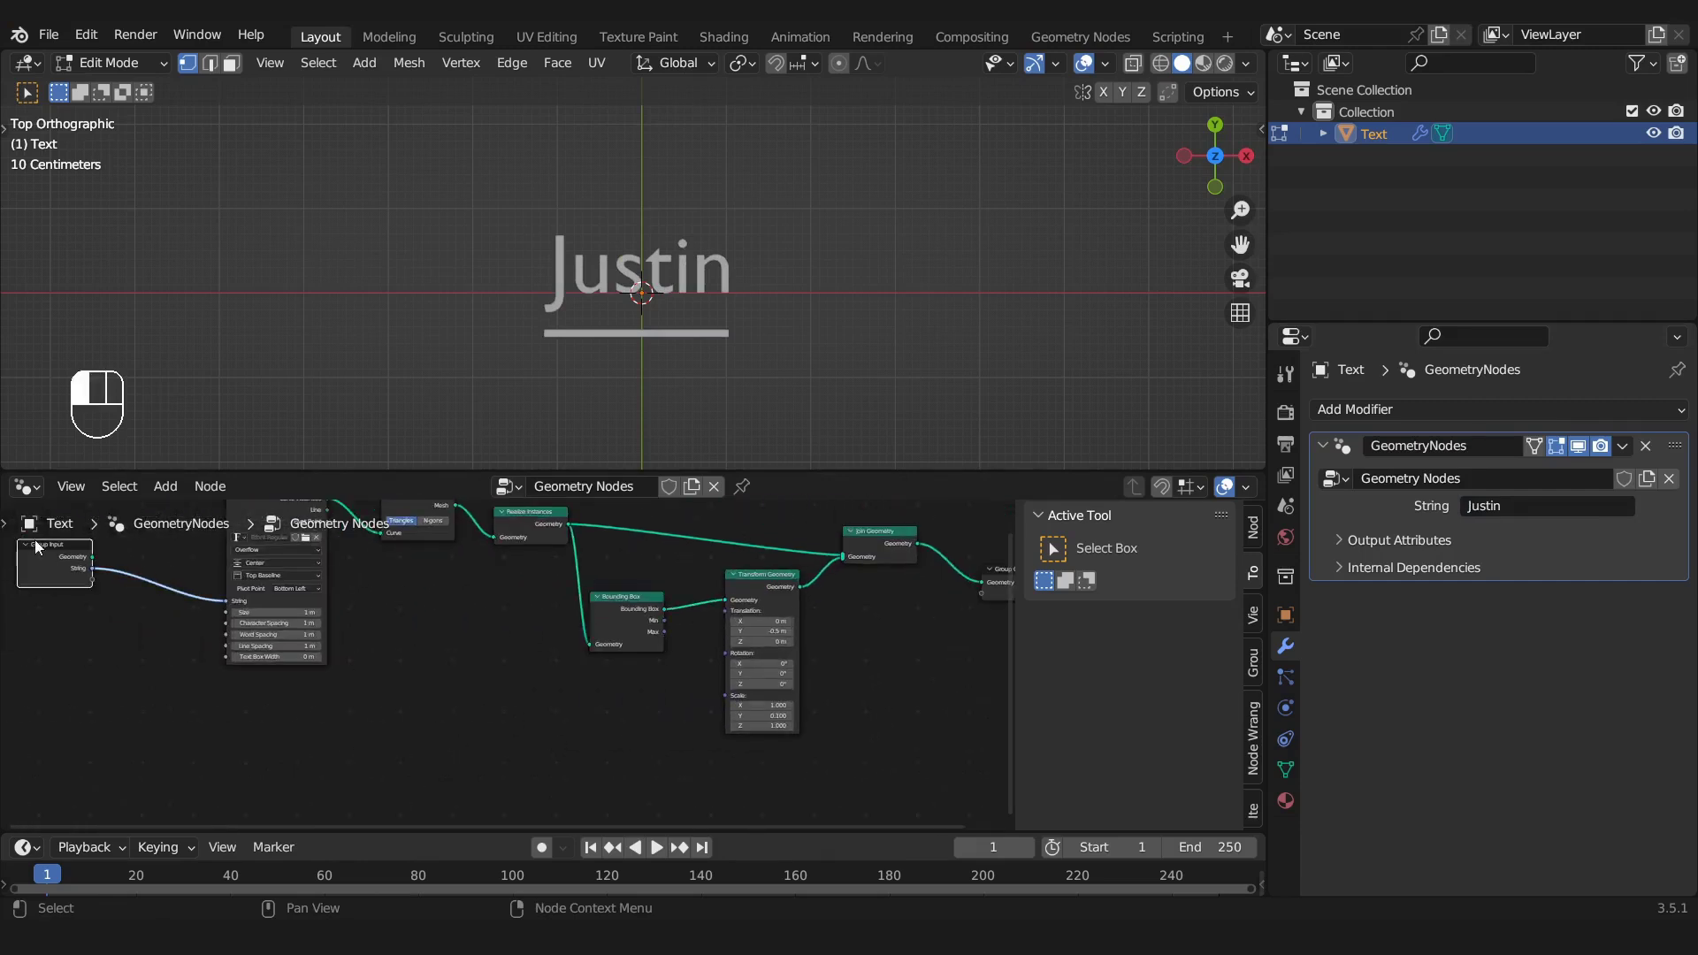
{"action": "key", "text": "shift+d"}
{"action": "left_click", "coordinate": [625, 684]}
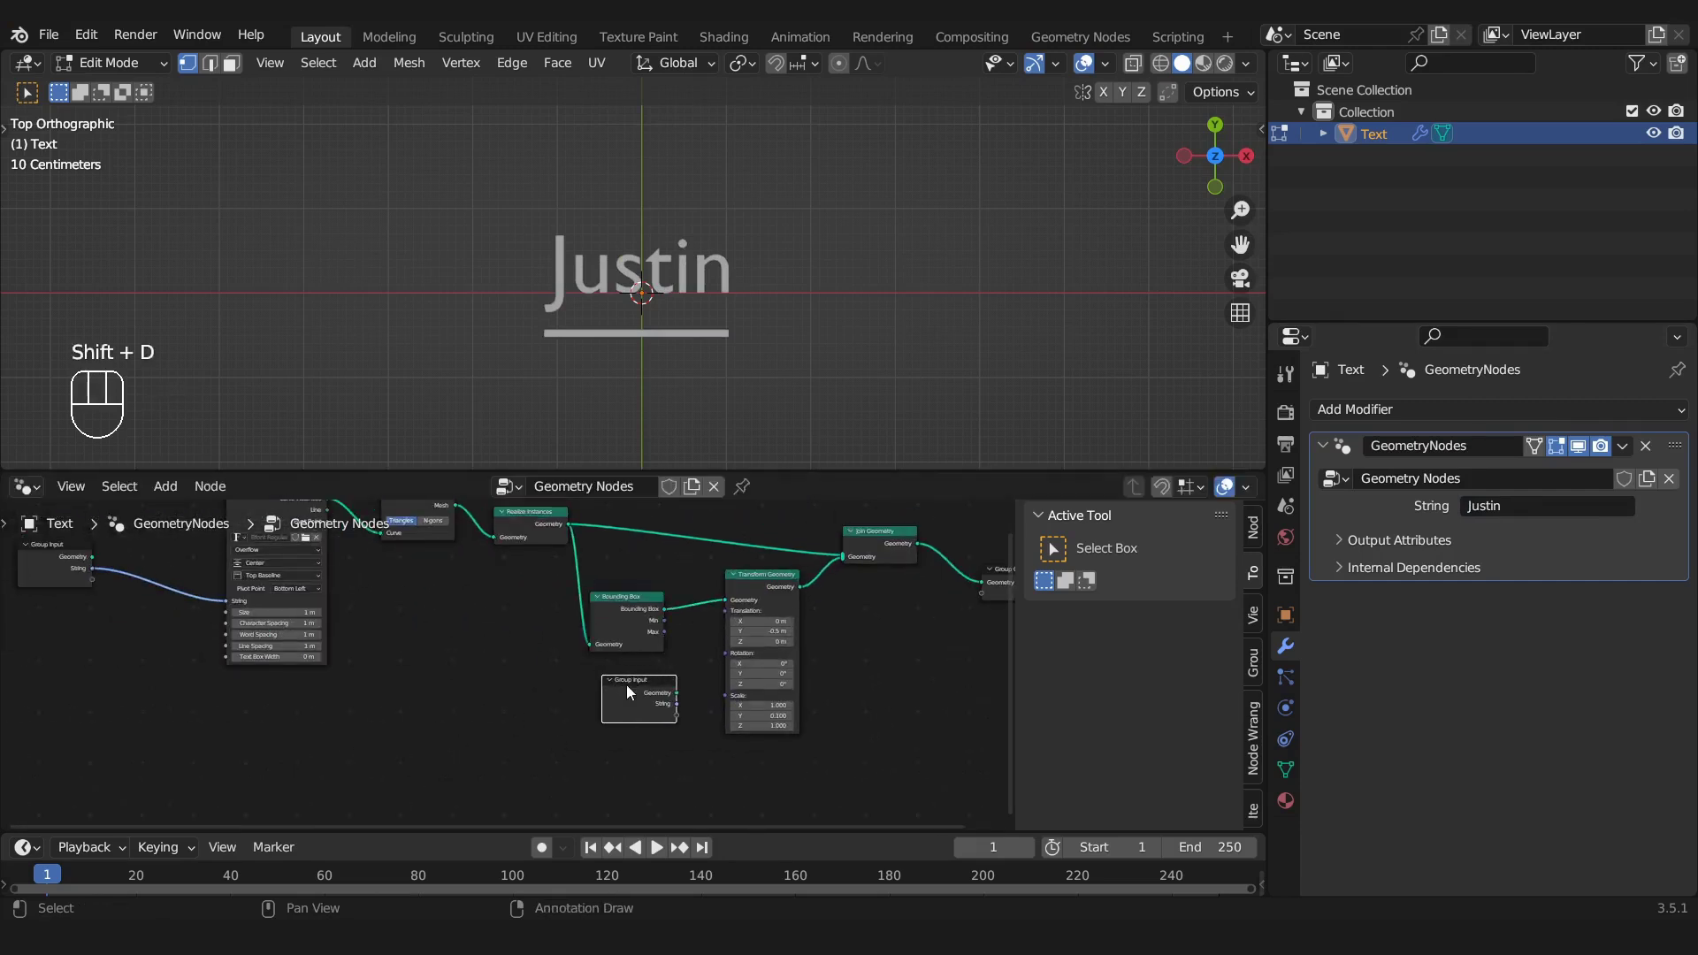
Expose the Transform Geometry node's Scale in the modifier by linking it to the duplicated Group Input's empty socket
{"action": "scroll", "coordinate": [629, 685], "scroll_direction": "up", "scroll_amount": 3}
{"action": "middle_click_drag", "start_coordinate": [745, 693], "coordinate": [528, 760], "text": "shift"}
{"action": "scroll", "coordinate": [527, 752], "scroll_direction": "up", "scroll_amount": 2}
{"action": "scroll", "coordinate": [525, 699], "scroll_direction": "up", "scroll_amount": 1}
{"action": "middle_click_drag", "start_coordinate": [525, 699], "coordinate": [708, 663], "text": "shift"}
{"action": "scroll", "coordinate": [672, 604], "scroll_direction": "up", "scroll_amount": 2}
{"action": "left_click_drag", "start_coordinate": [596, 691], "coordinate": [581, 692]}
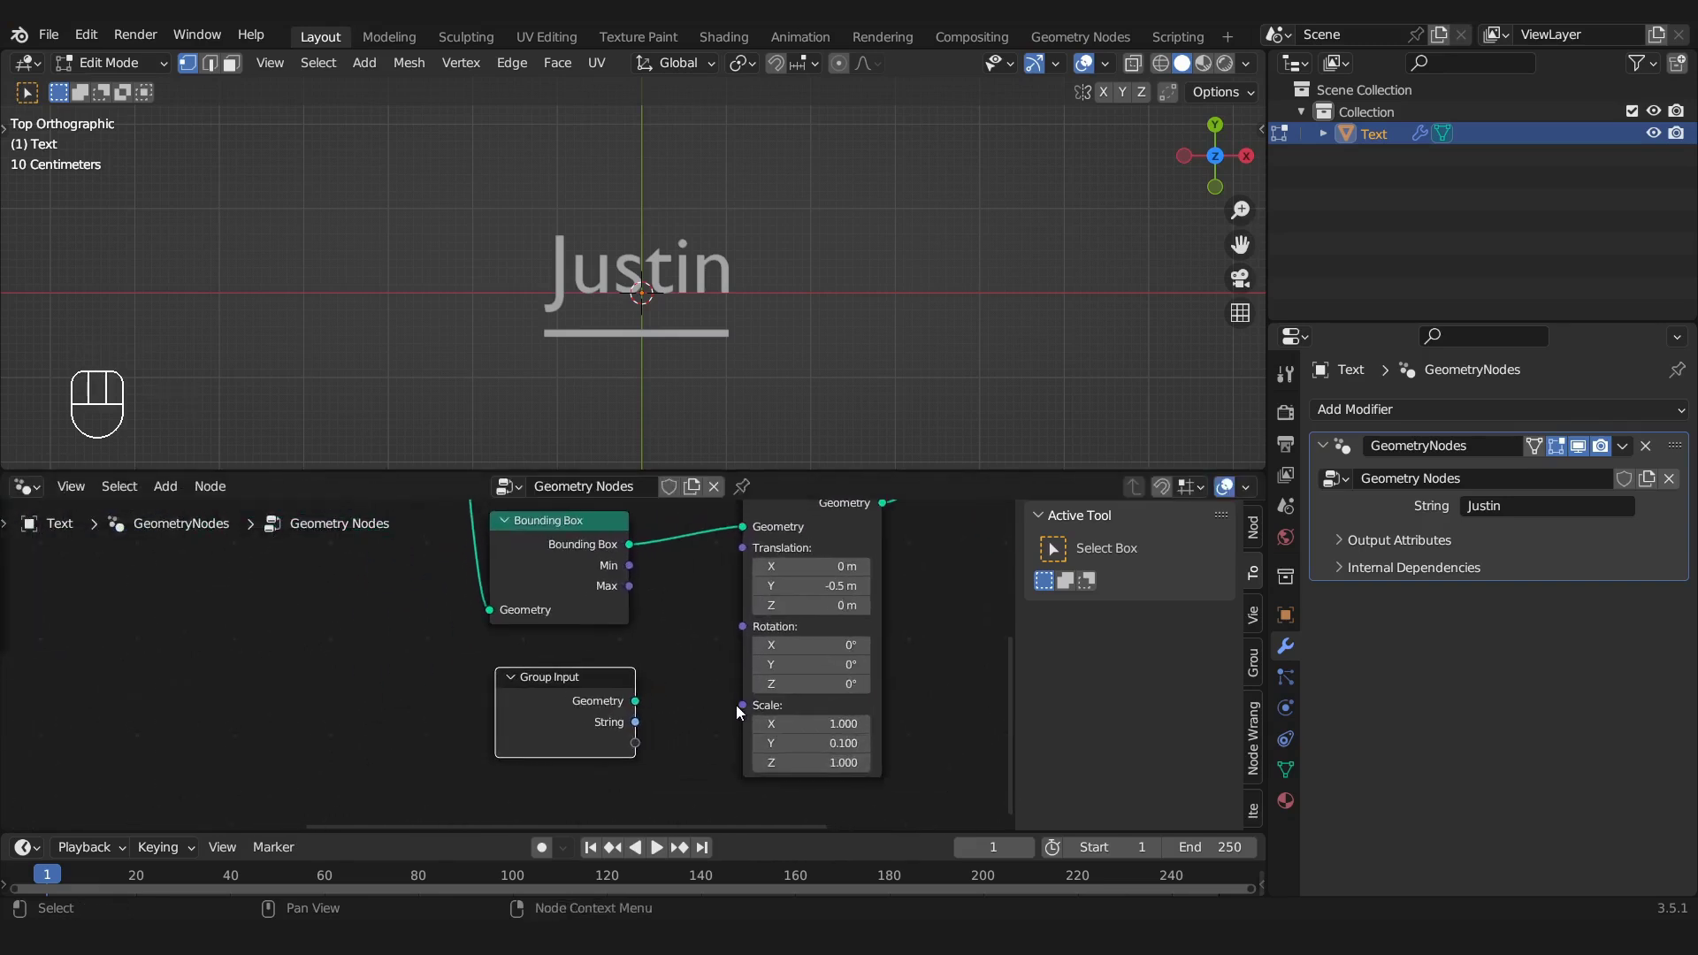
{"action": "left_click_drag", "start_coordinate": [742, 705], "coordinate": [619, 739]}
{"action": "left_click_drag", "start_coordinate": [1588, 533], "coordinate": [1553, 541]}
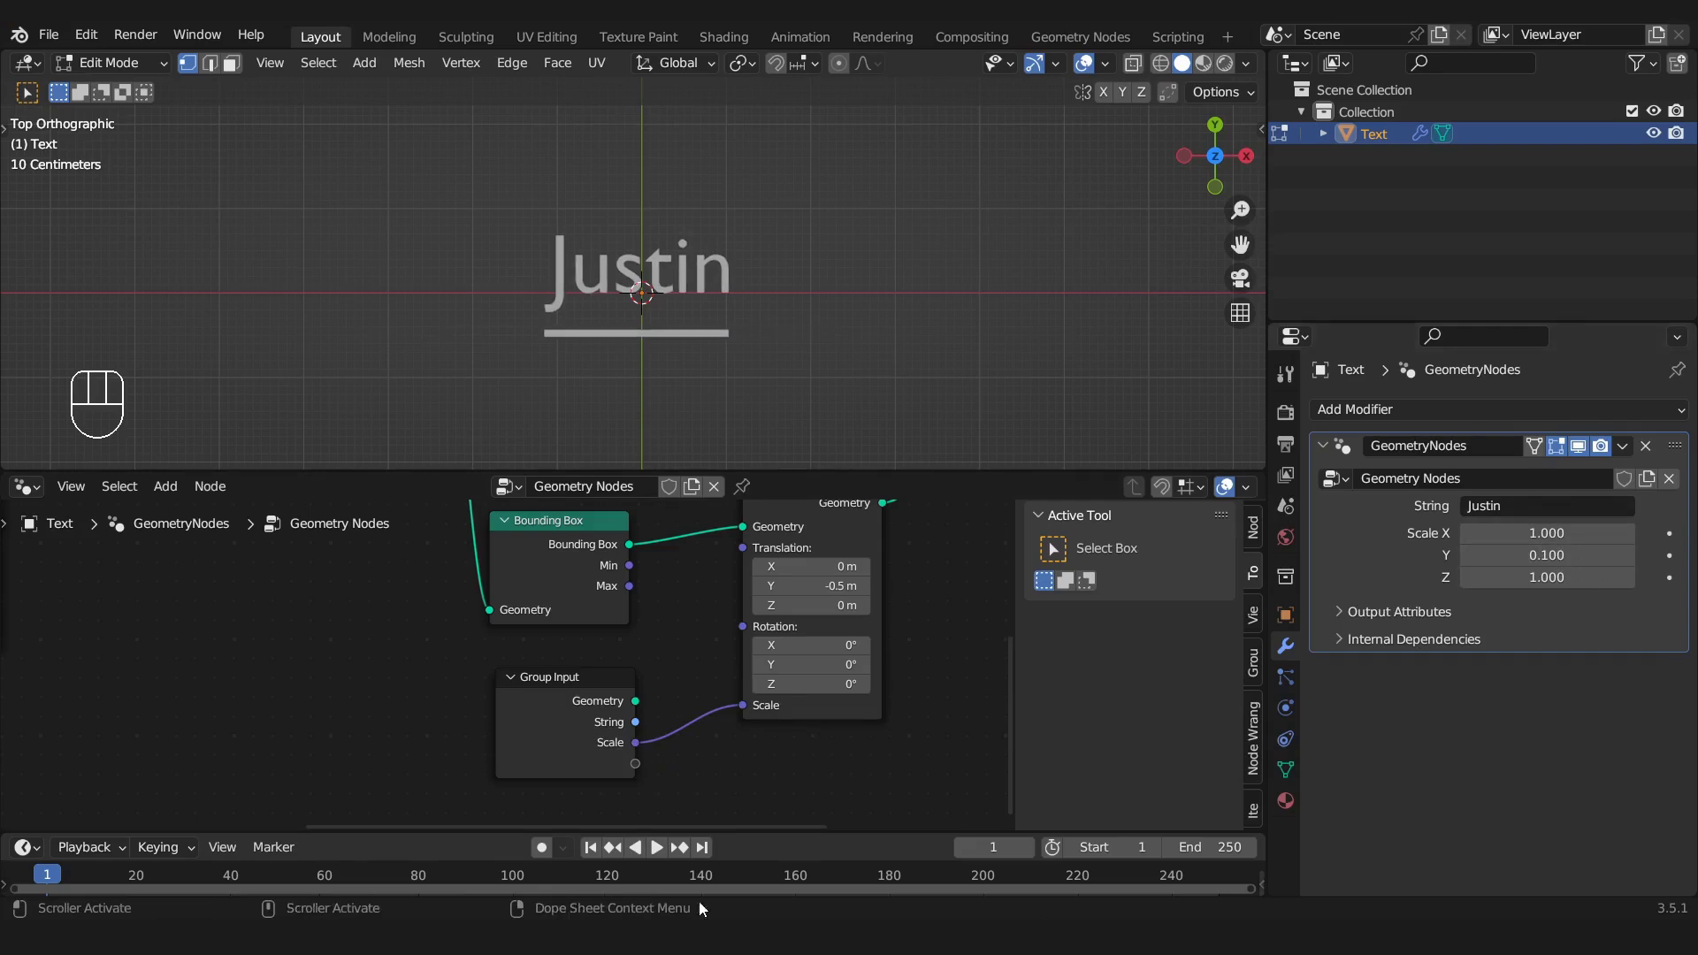
Enlarge the timeline and keyframe the modifier's Scale X at 0 on frame 10
{"action": "left_click_drag", "start_coordinate": [775, 831], "coordinate": [774, 763]}
{"action": "scroll", "coordinate": [469, 836], "scroll_direction": "up", "scroll_amount": 3}
{"action": "middle_click_drag", "start_coordinate": [213, 822], "coordinate": [841, 864]}
{"action": "scroll", "coordinate": [518, 858], "scroll_direction": "up", "scroll_amount": 1}
{"action": "scroll", "coordinate": [517, 857], "scroll_direction": "up", "scroll_amount": 2}
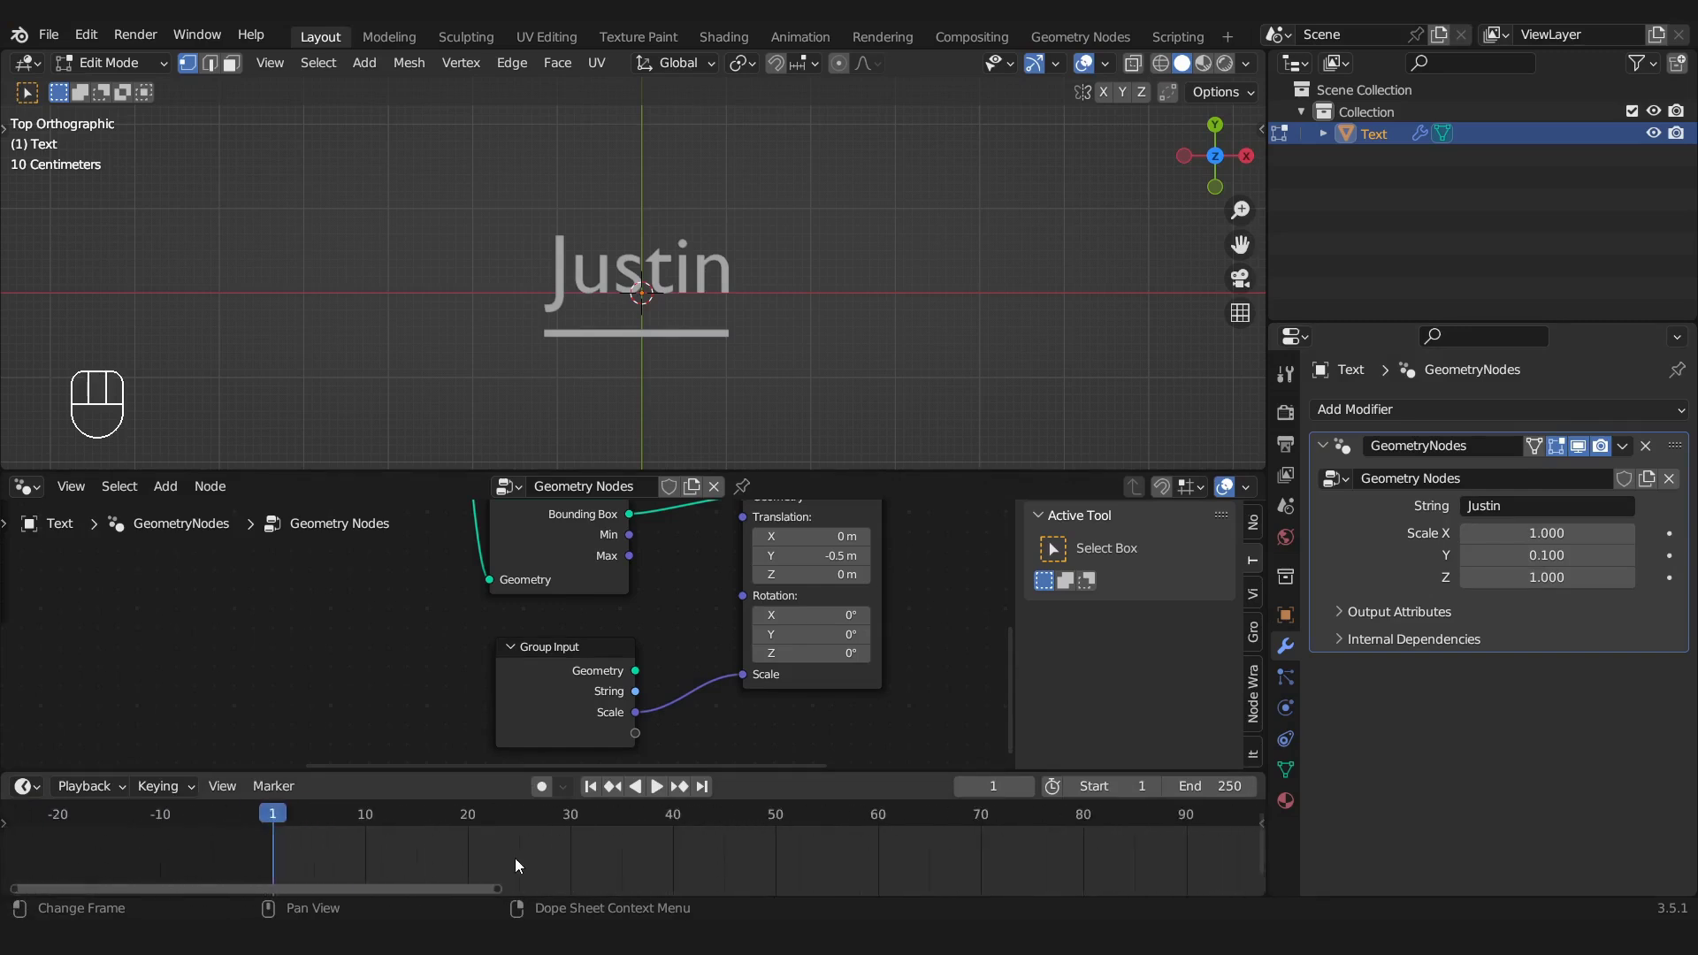
{"action": "left_click_drag", "start_coordinate": [262, 814], "coordinate": [343, 819]}
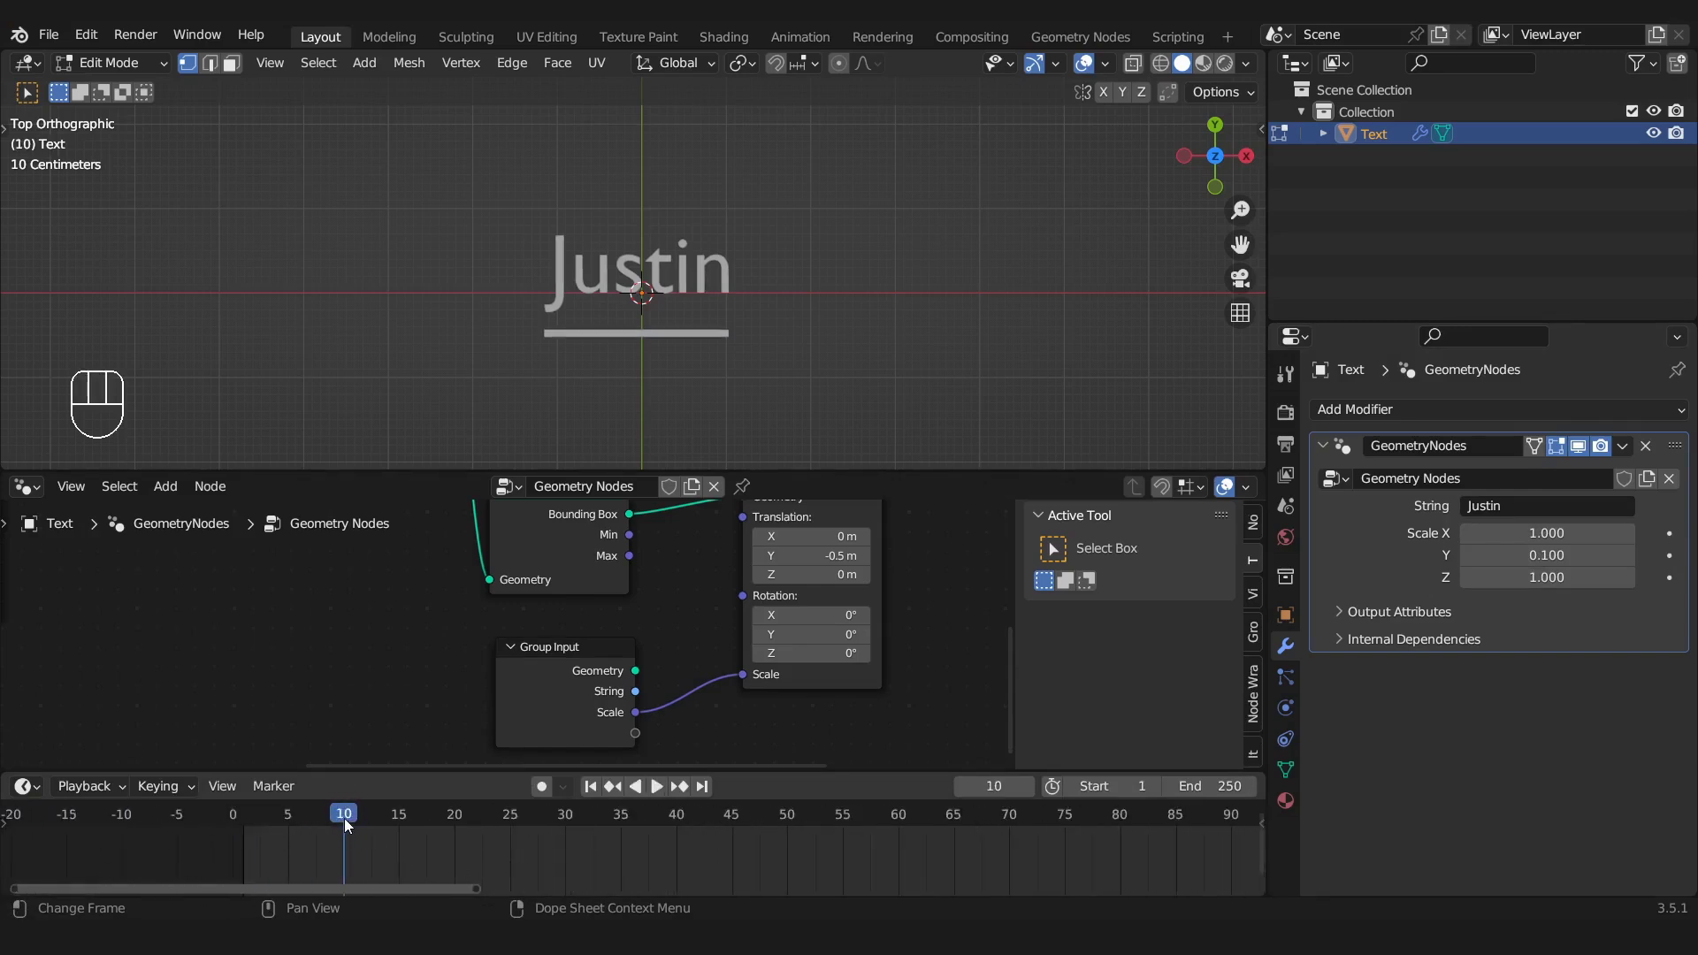
{"action": "left_click", "coordinate": [1543, 533]}
{"action": "type", "text": "0"}
{"action": "key", "text": "Return"}
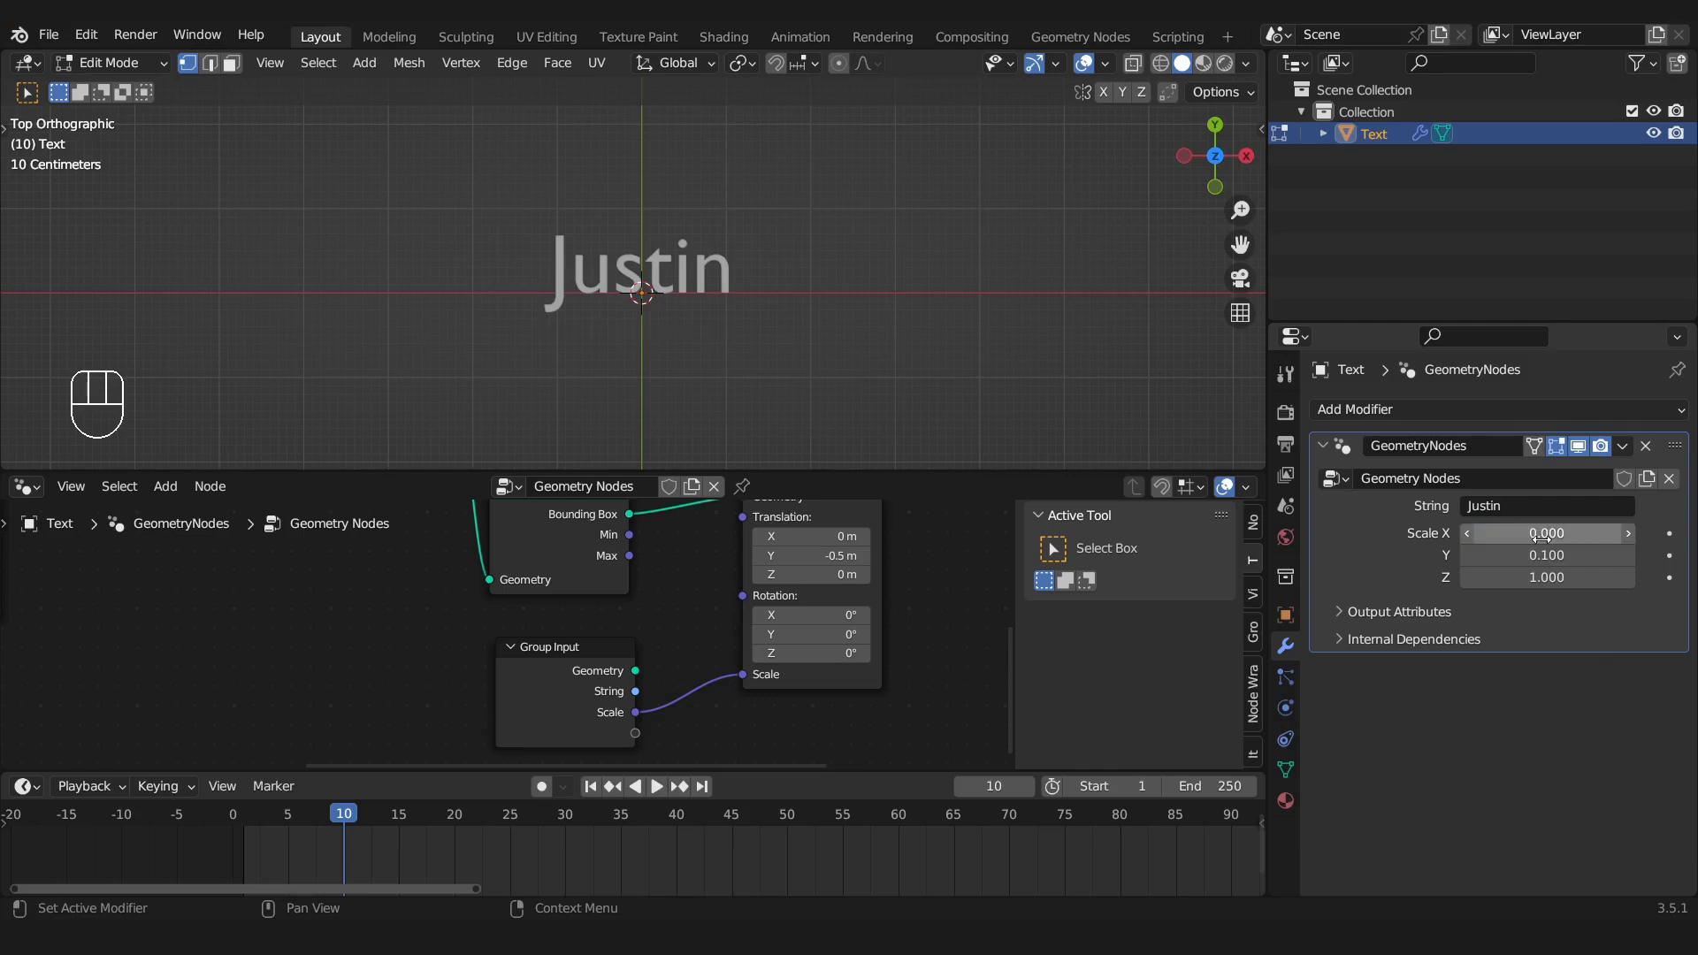
{"action": "left_click", "coordinate": [1669, 534]}
Keyframe the modifier's Scale X at 1 on frame 25
{"action": "left_click_drag", "start_coordinate": [347, 812], "coordinate": [501, 828]}
{"action": "left_click", "coordinate": [1565, 531]}
{"action": "type", "text": "1"}
{"action": "key", "text": "Return"}
{"action": "left_click", "coordinate": [1666, 535]}
Play the animation from near its start to check how the underline grows
{"action": "left_click_drag", "start_coordinate": [294, 811], "coordinate": [286, 812]}
{"action": "key", "text": "space"}
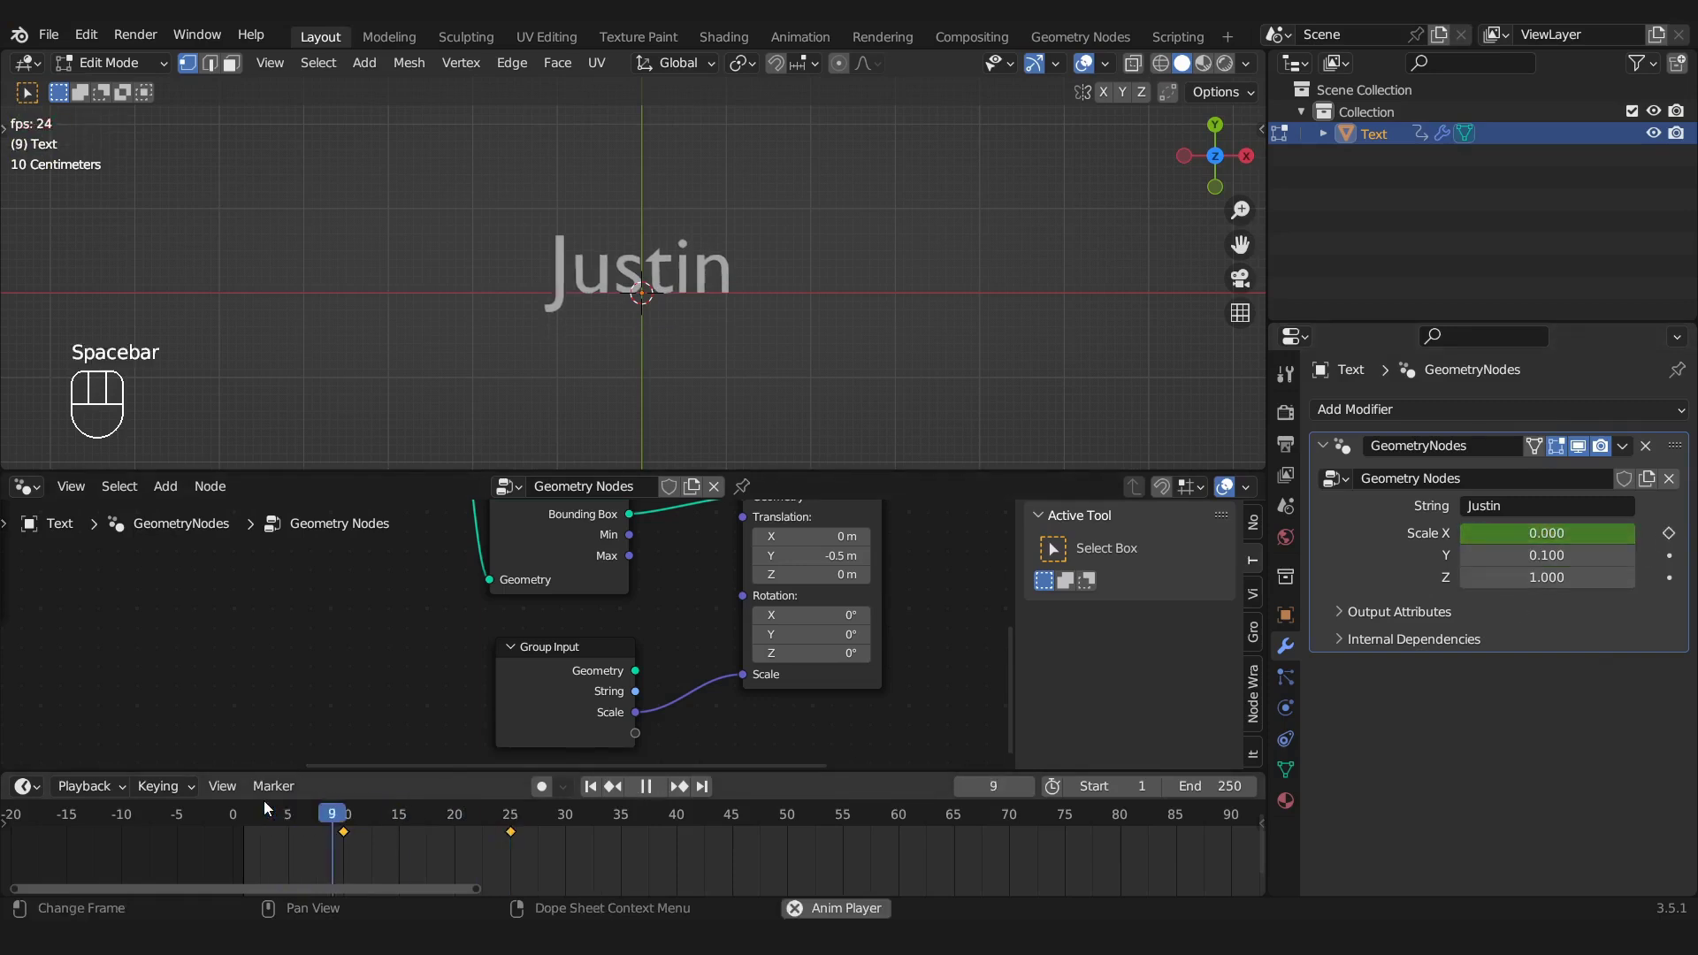
{"action": "key", "text": "space"}
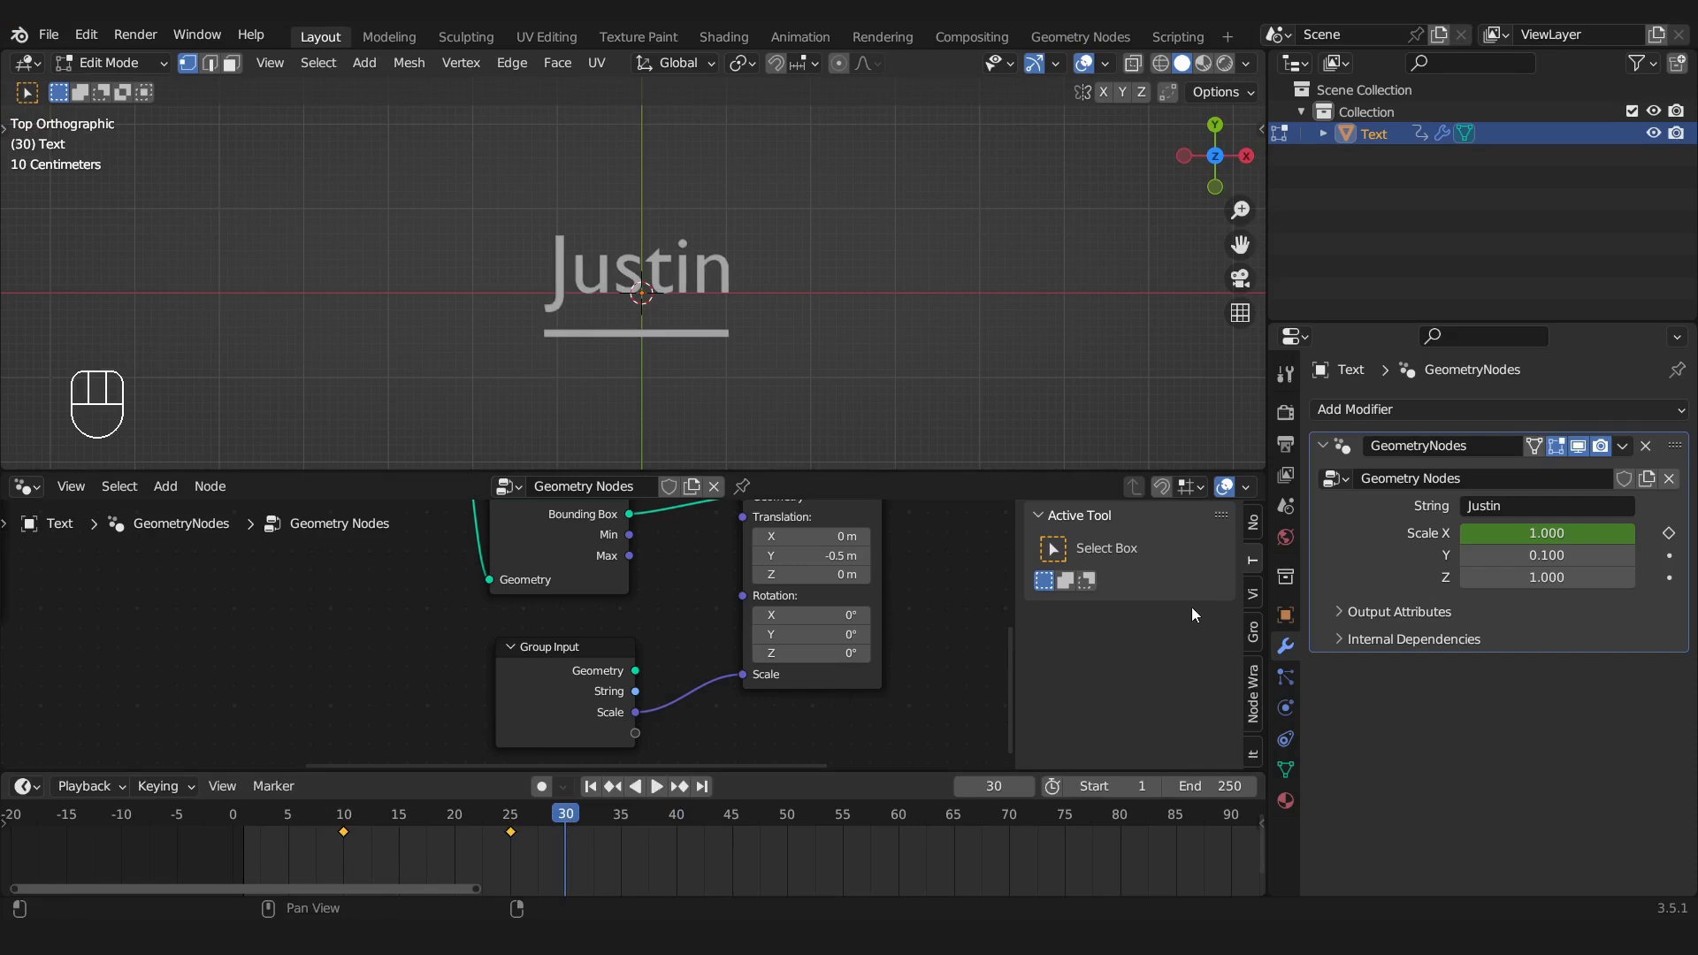
Set the scene's end frame to 30 and play the looping animation
{"action": "left_click", "coordinate": [1227, 786]}
{"action": "type", "text": "30"}
{"action": "key", "text": "Return"}
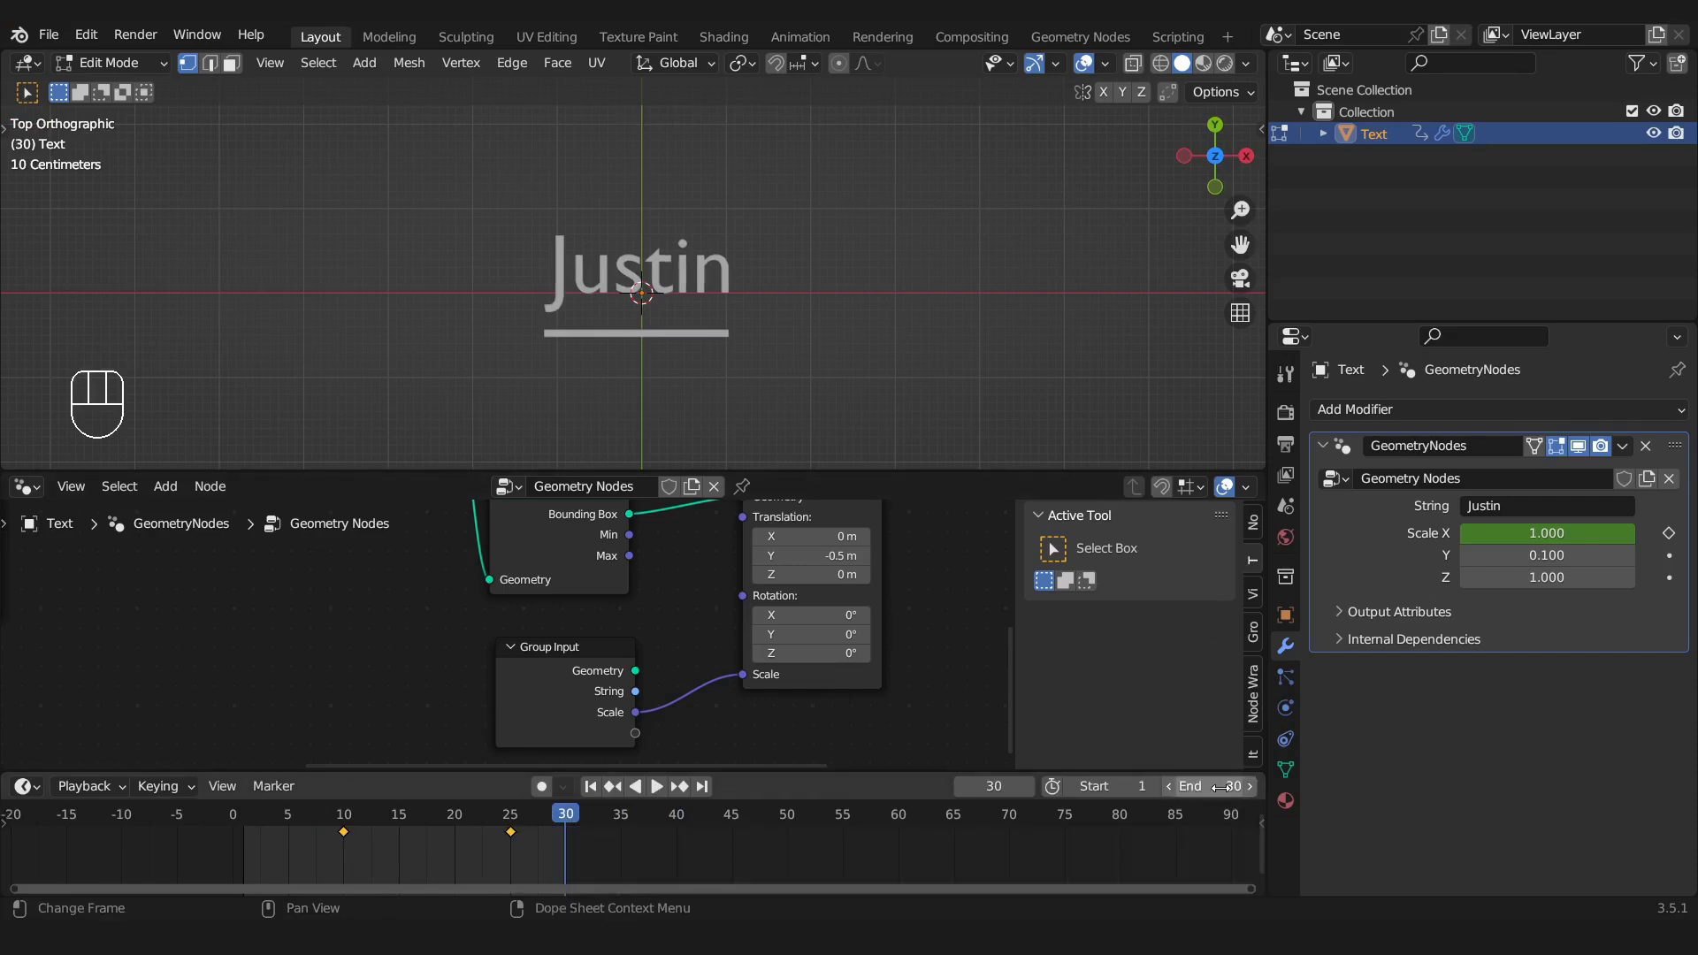
{"action": "key", "text": "space"}
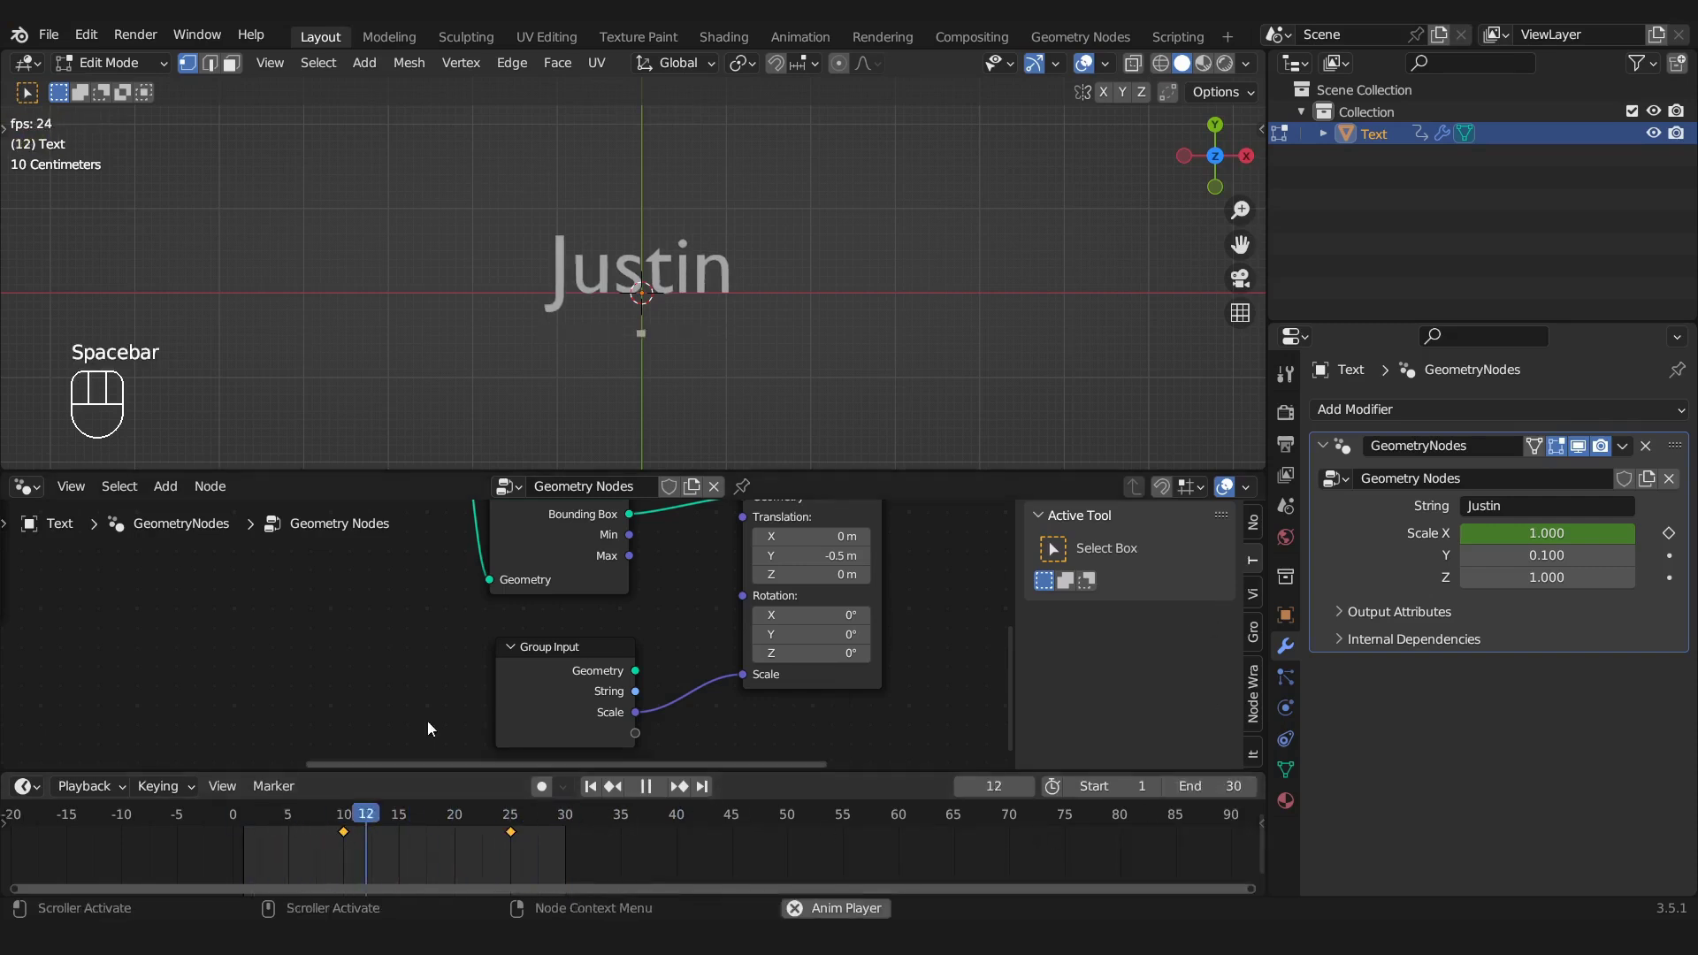
Append " is your Teacher" to the modifier's String value while the animation plays
{"action": "left_click", "coordinate": [1561, 506]}
{"action": "left_click", "coordinate": [1561, 506]}
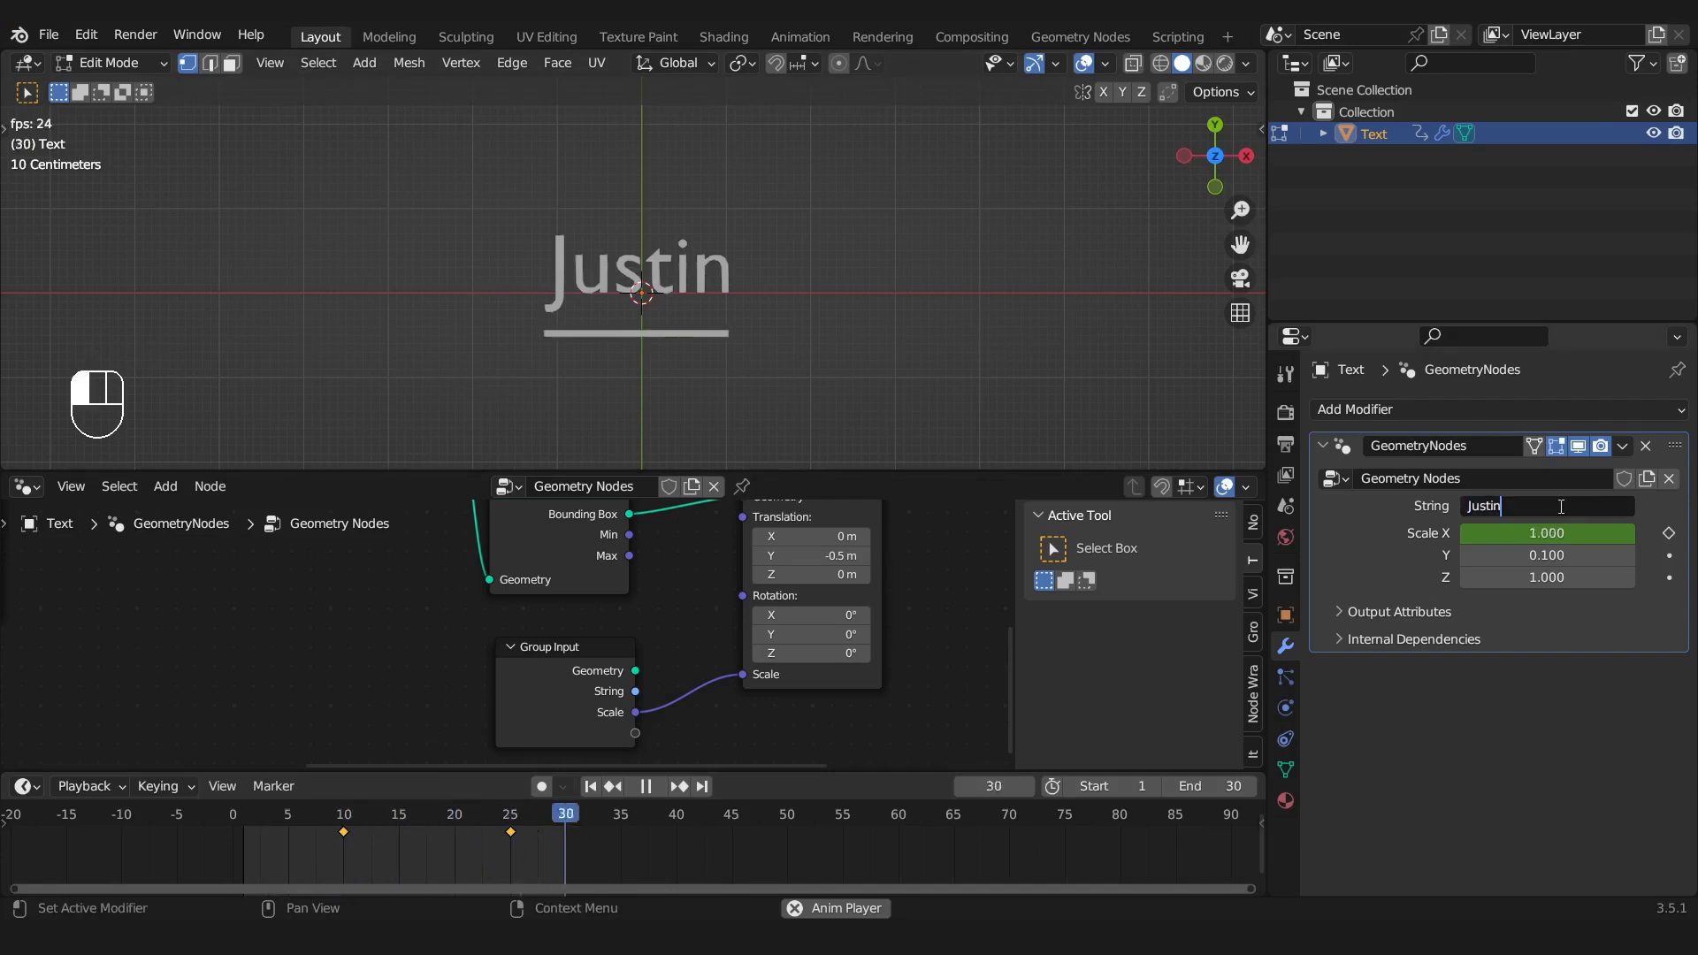
{"action": "type", "text": "is your Teacher"}
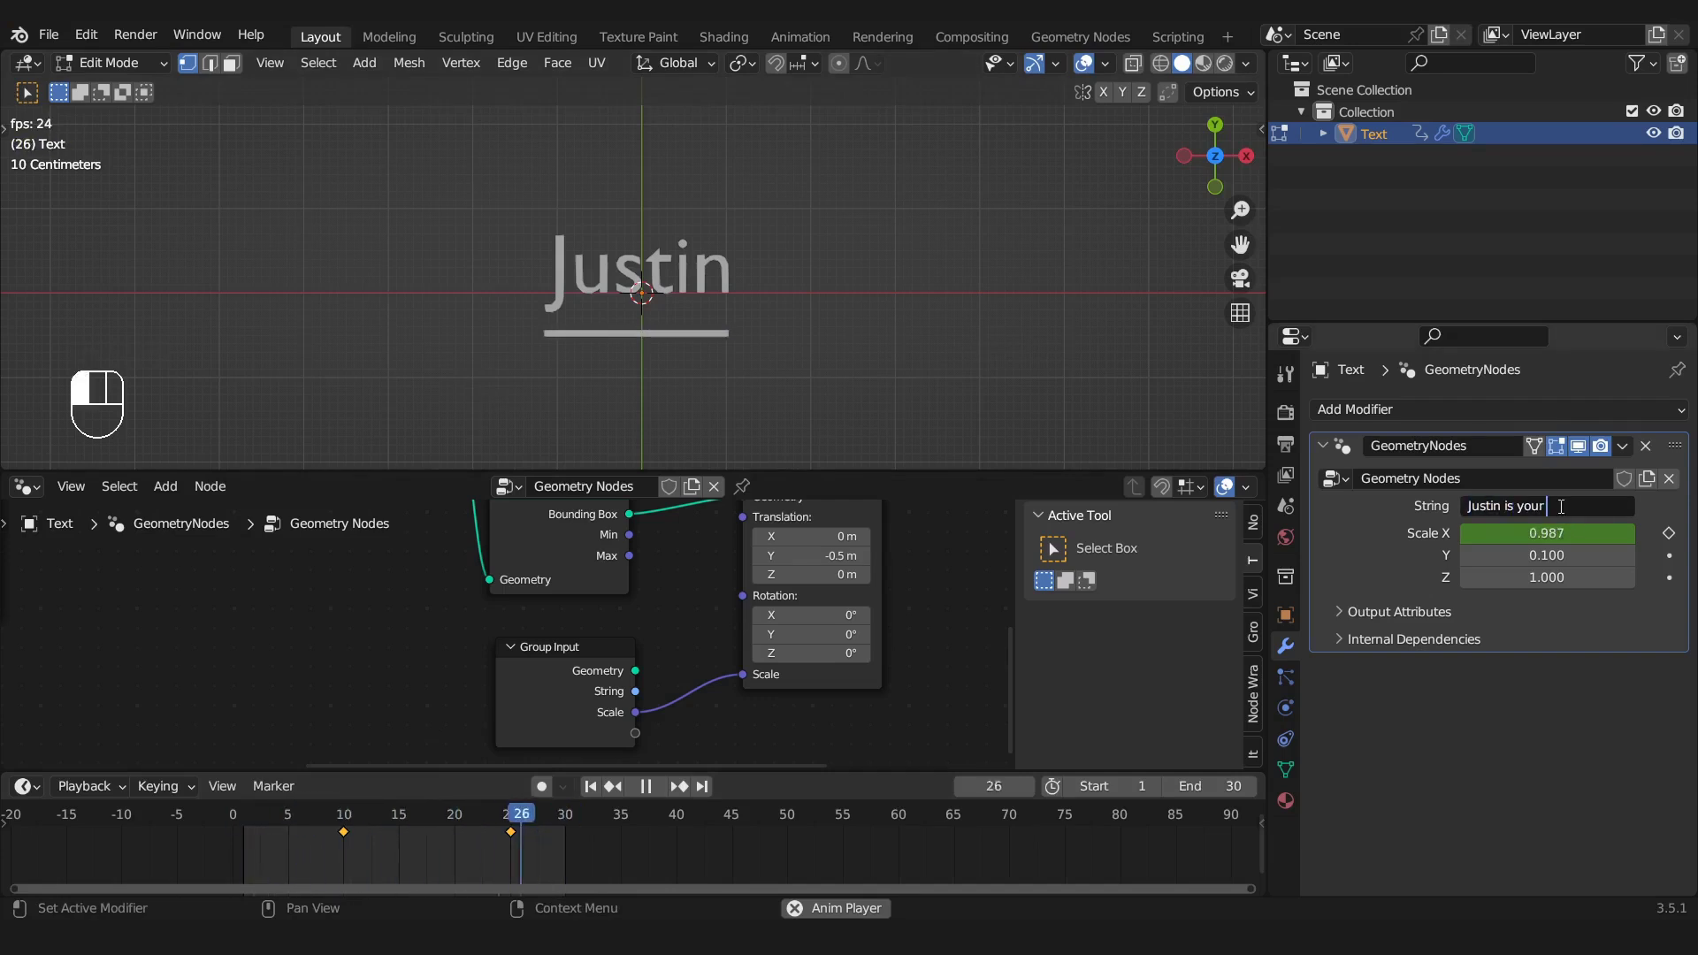
{"action": "key", "text": "Return"}
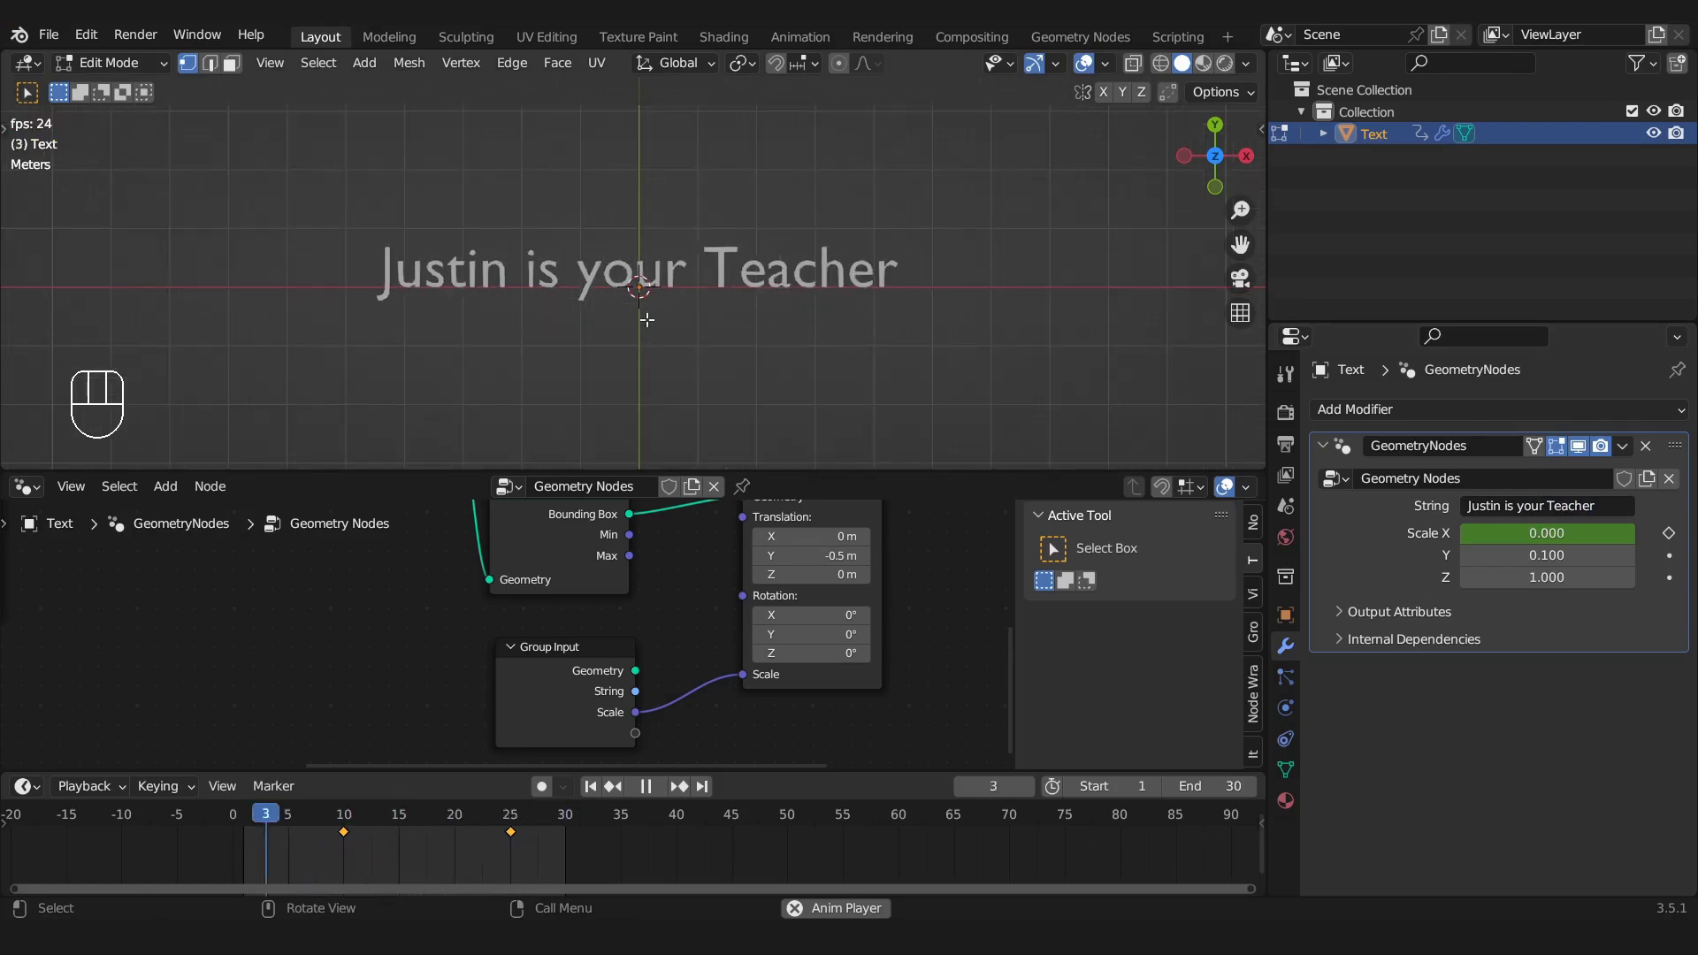
{"action": "scroll", "coordinate": [570, 334], "scroll_direction": "up", "scroll_amount": 2}
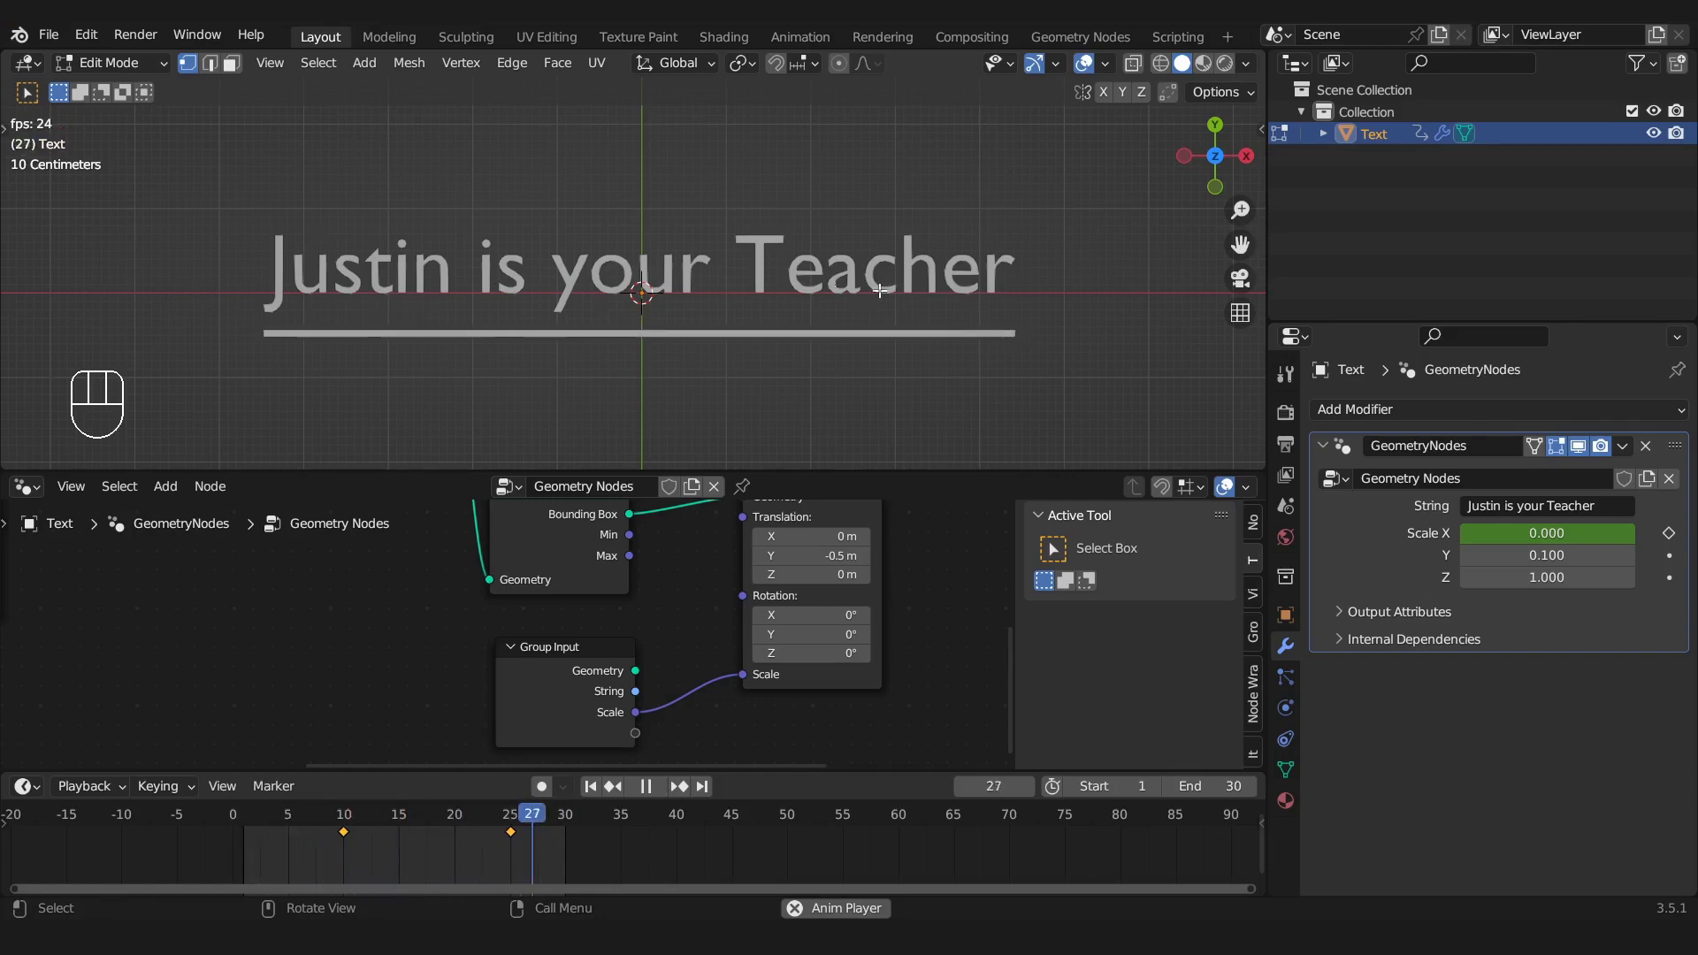
Stop playback and duplicate both Scale X keyframes 35 frames ahead, onto frames 45 and 60
{"action": "key", "text": "space"}
{"action": "key", "text": "space"}
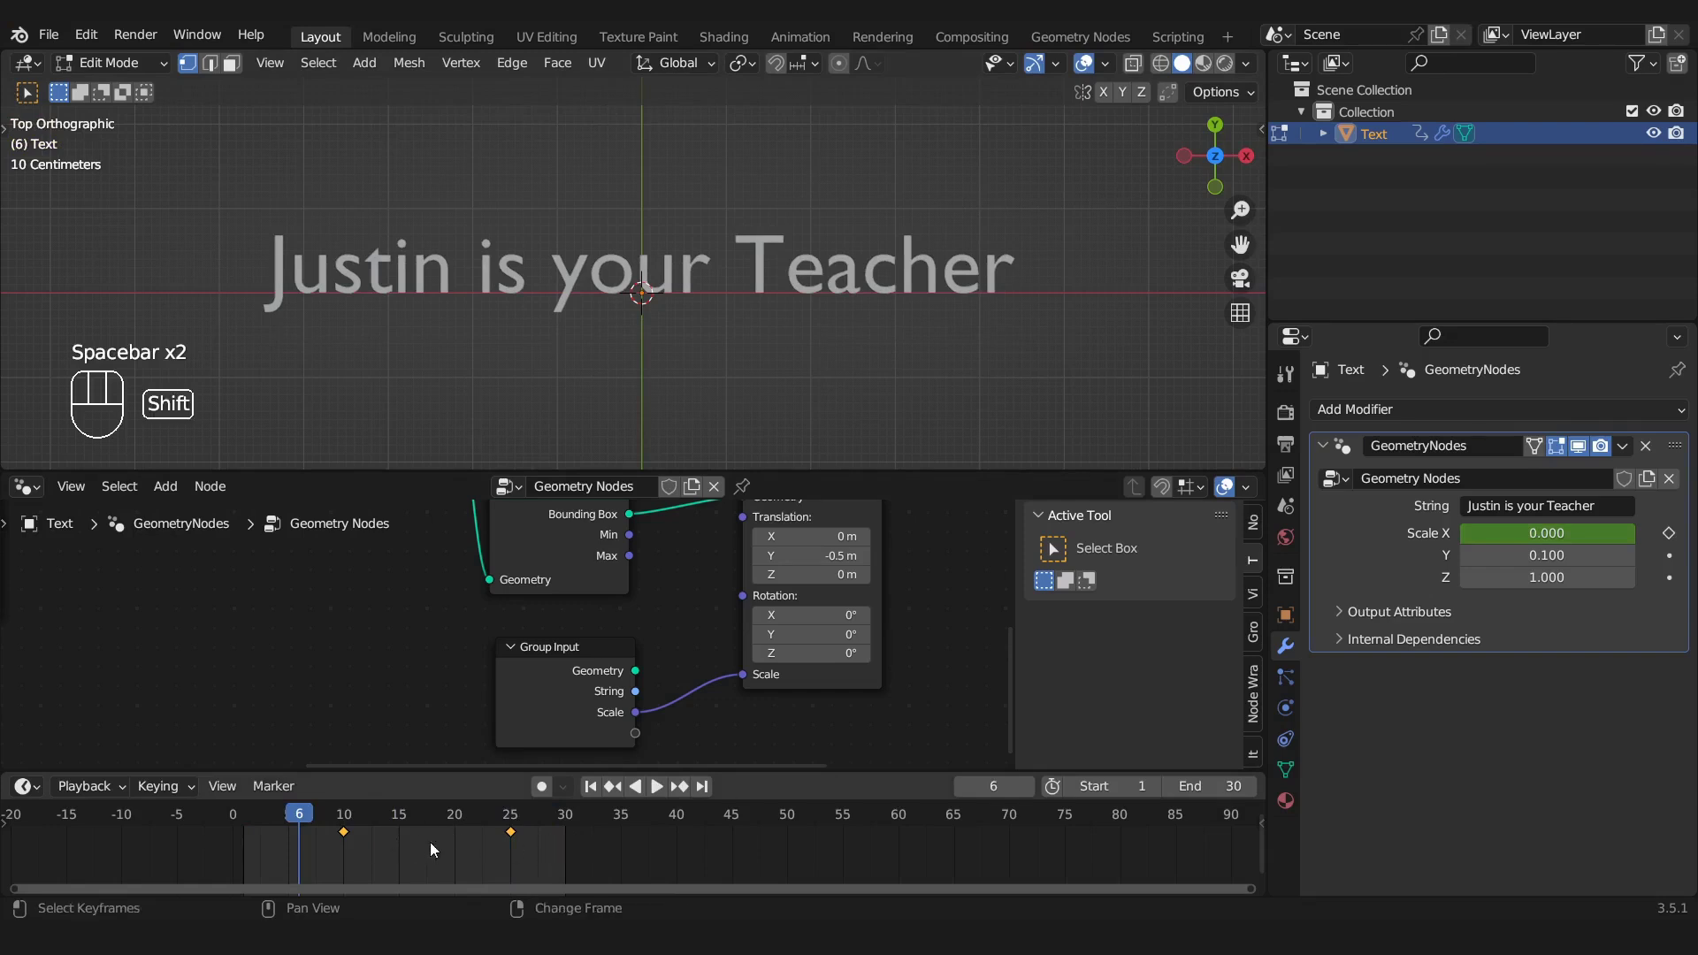
{"action": "key", "text": "shift+d"}
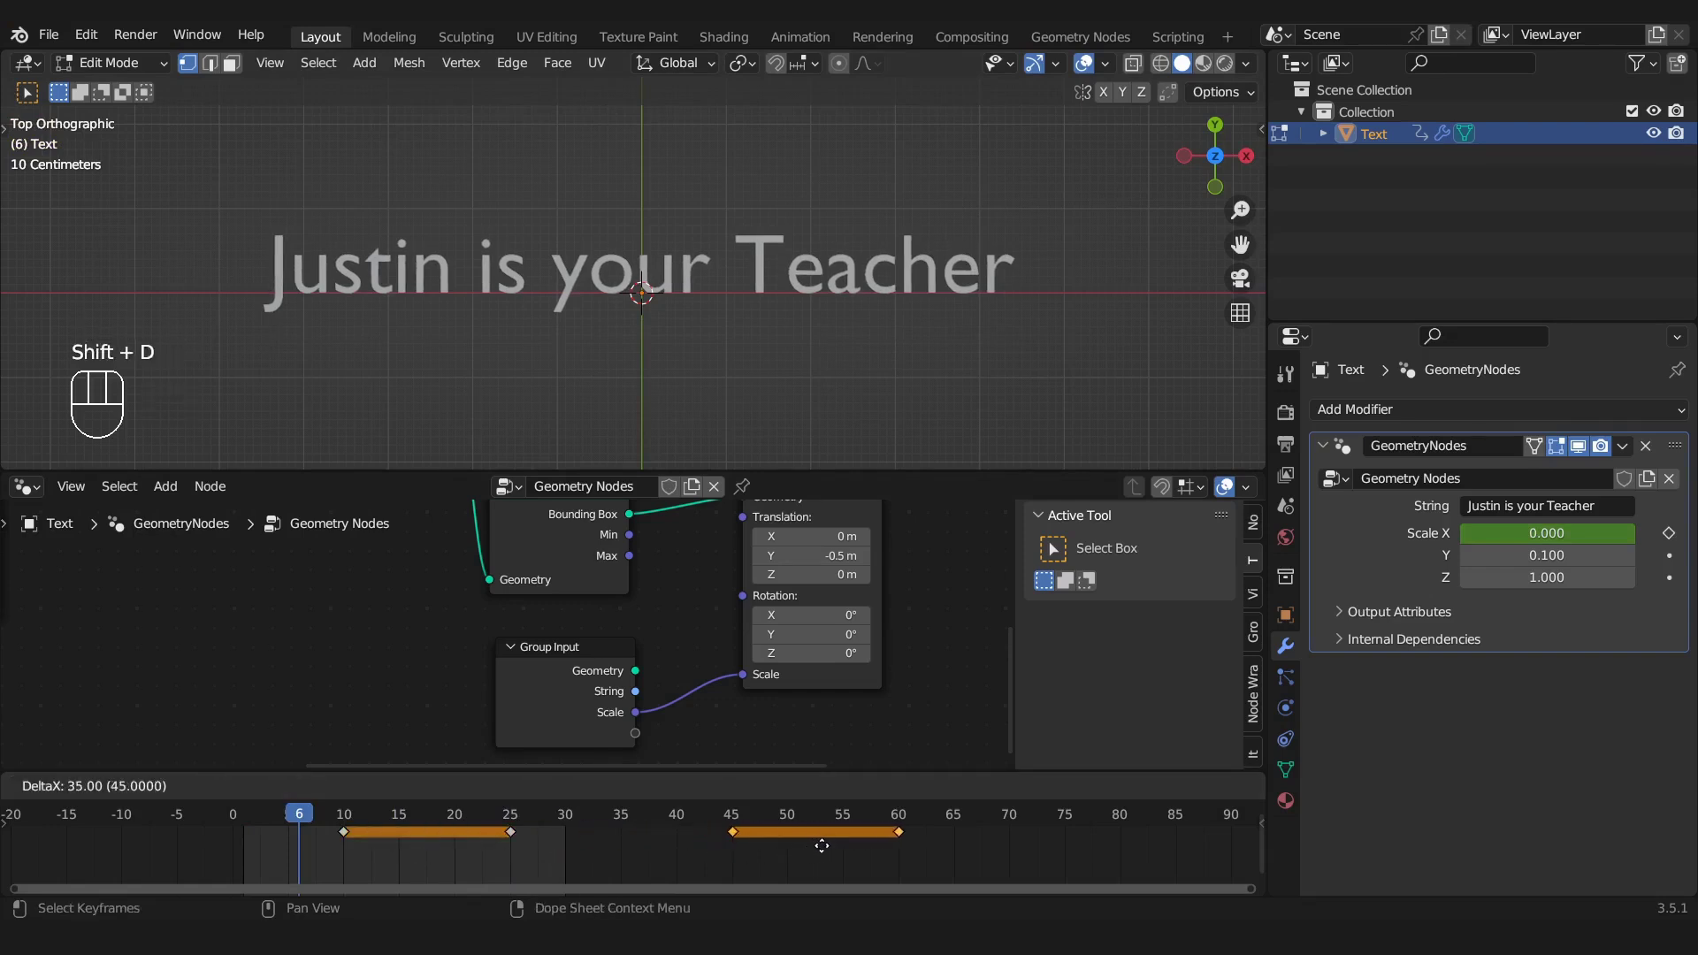
{"action": "left_click", "coordinate": [822, 847]}
Mirror the duplicated keyframes around frame 60 by scaling them by -1
{"action": "left_click", "coordinate": [899, 815]}
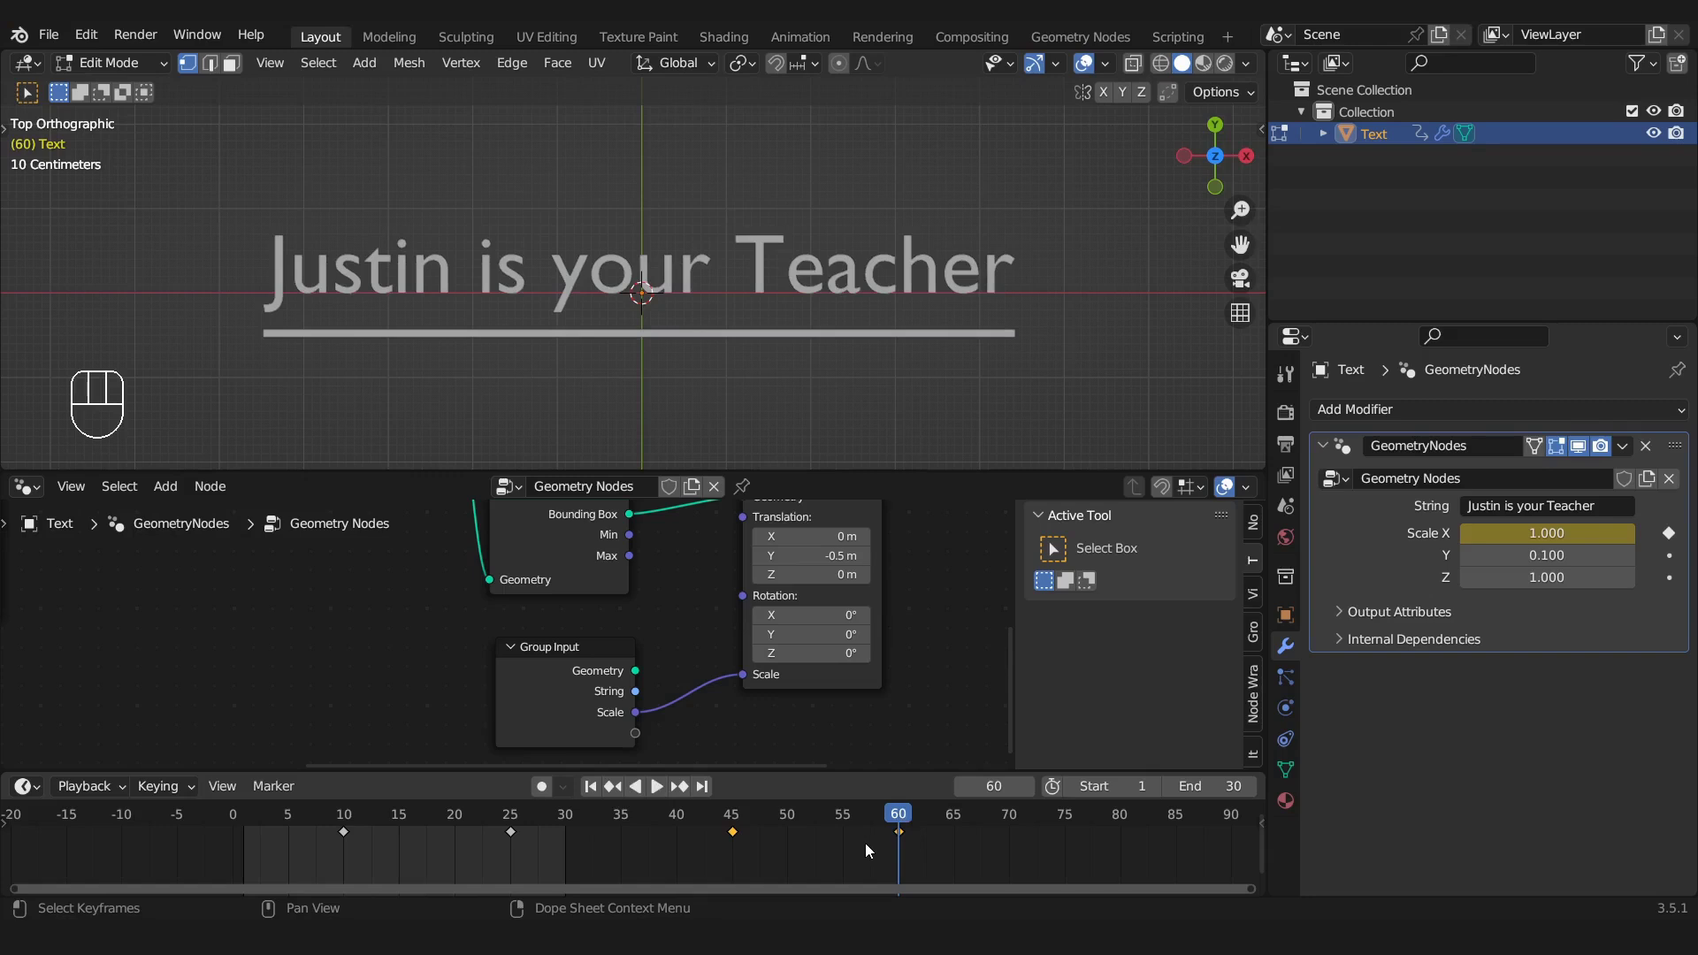
{"action": "key", "text": "s"}
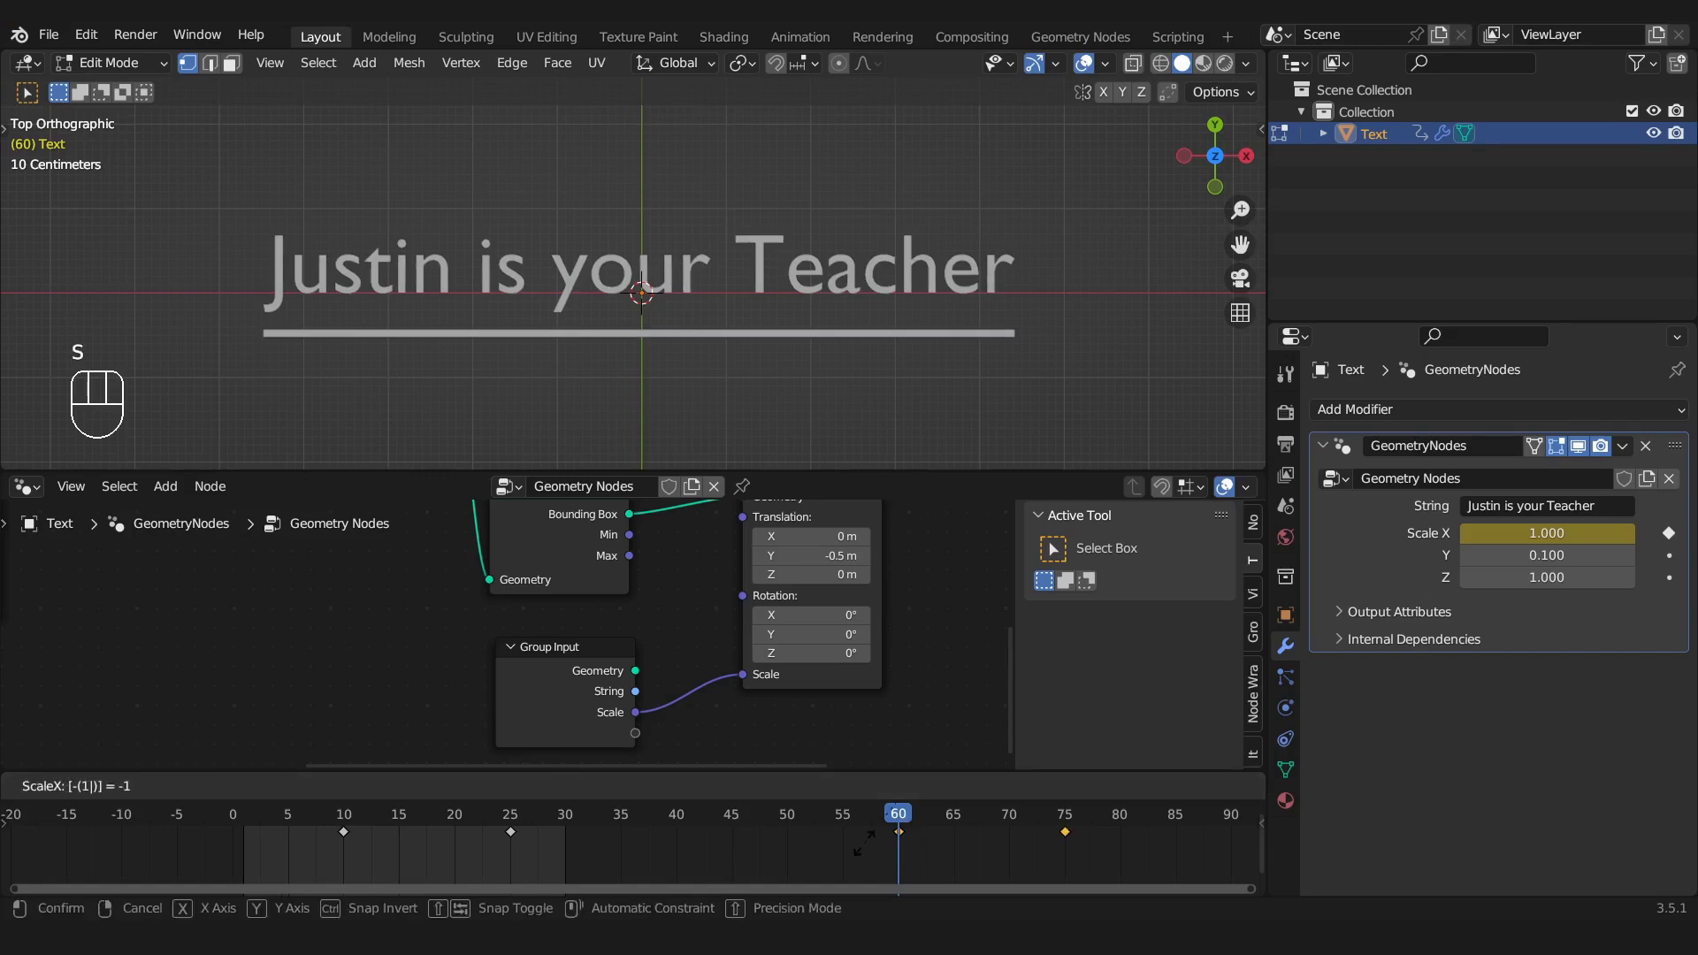
{"action": "key", "text": "Return"}
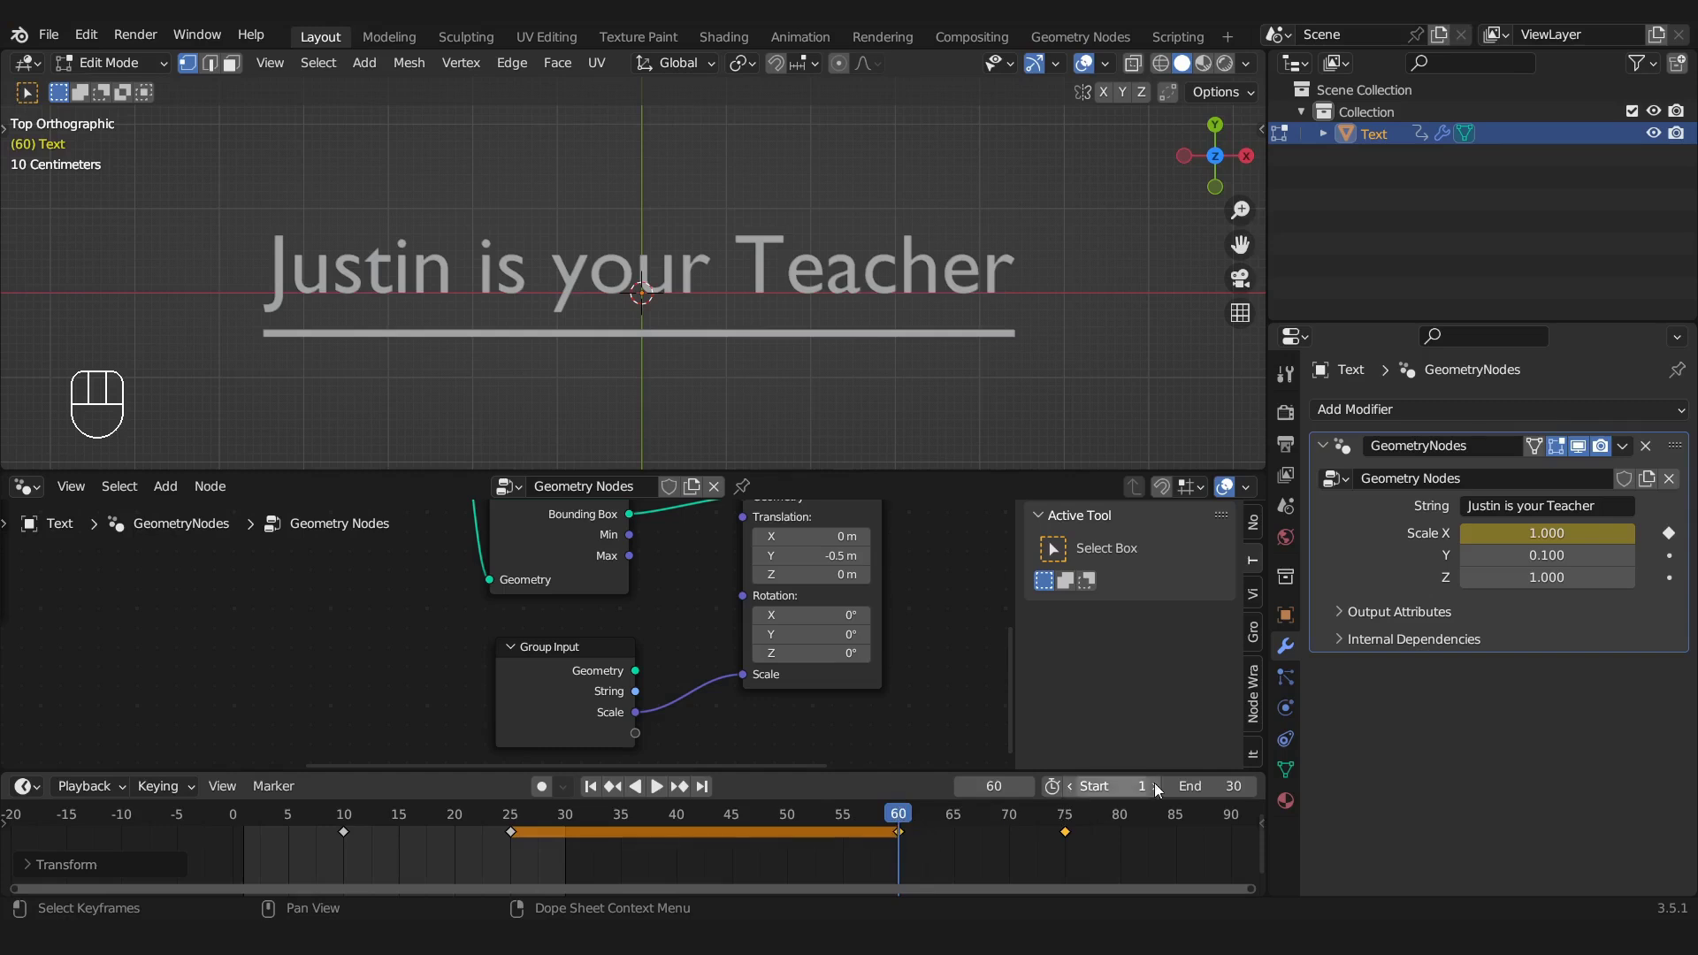
Set the scene's end frame to 80 and play the animation to check the underline's full cycle
{"action": "left_click", "coordinate": [1222, 787]}
{"action": "type", "text": "80"}
{"action": "key", "text": "Return"}
{"action": "key", "text": "space"}
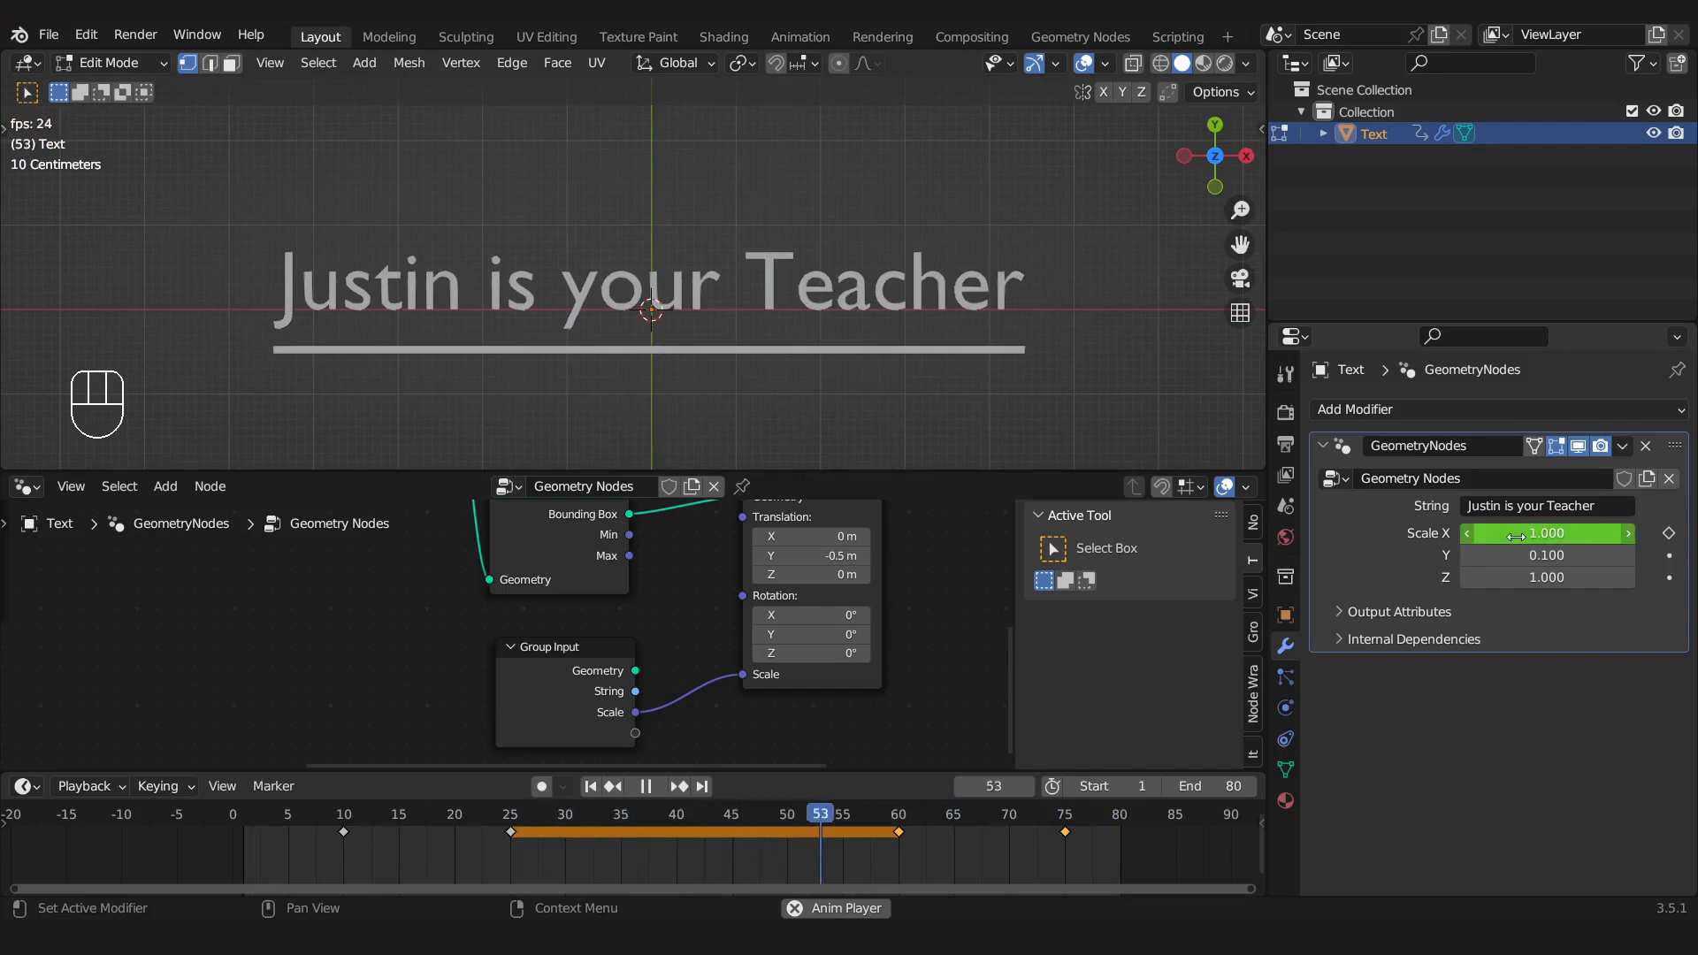
{"action": "key", "text": "space"}
Scrub through the keyframes at frames 10, 75 and 25 to examine the Scale X value at each
{"action": "left_click", "coordinate": [364, 814]}
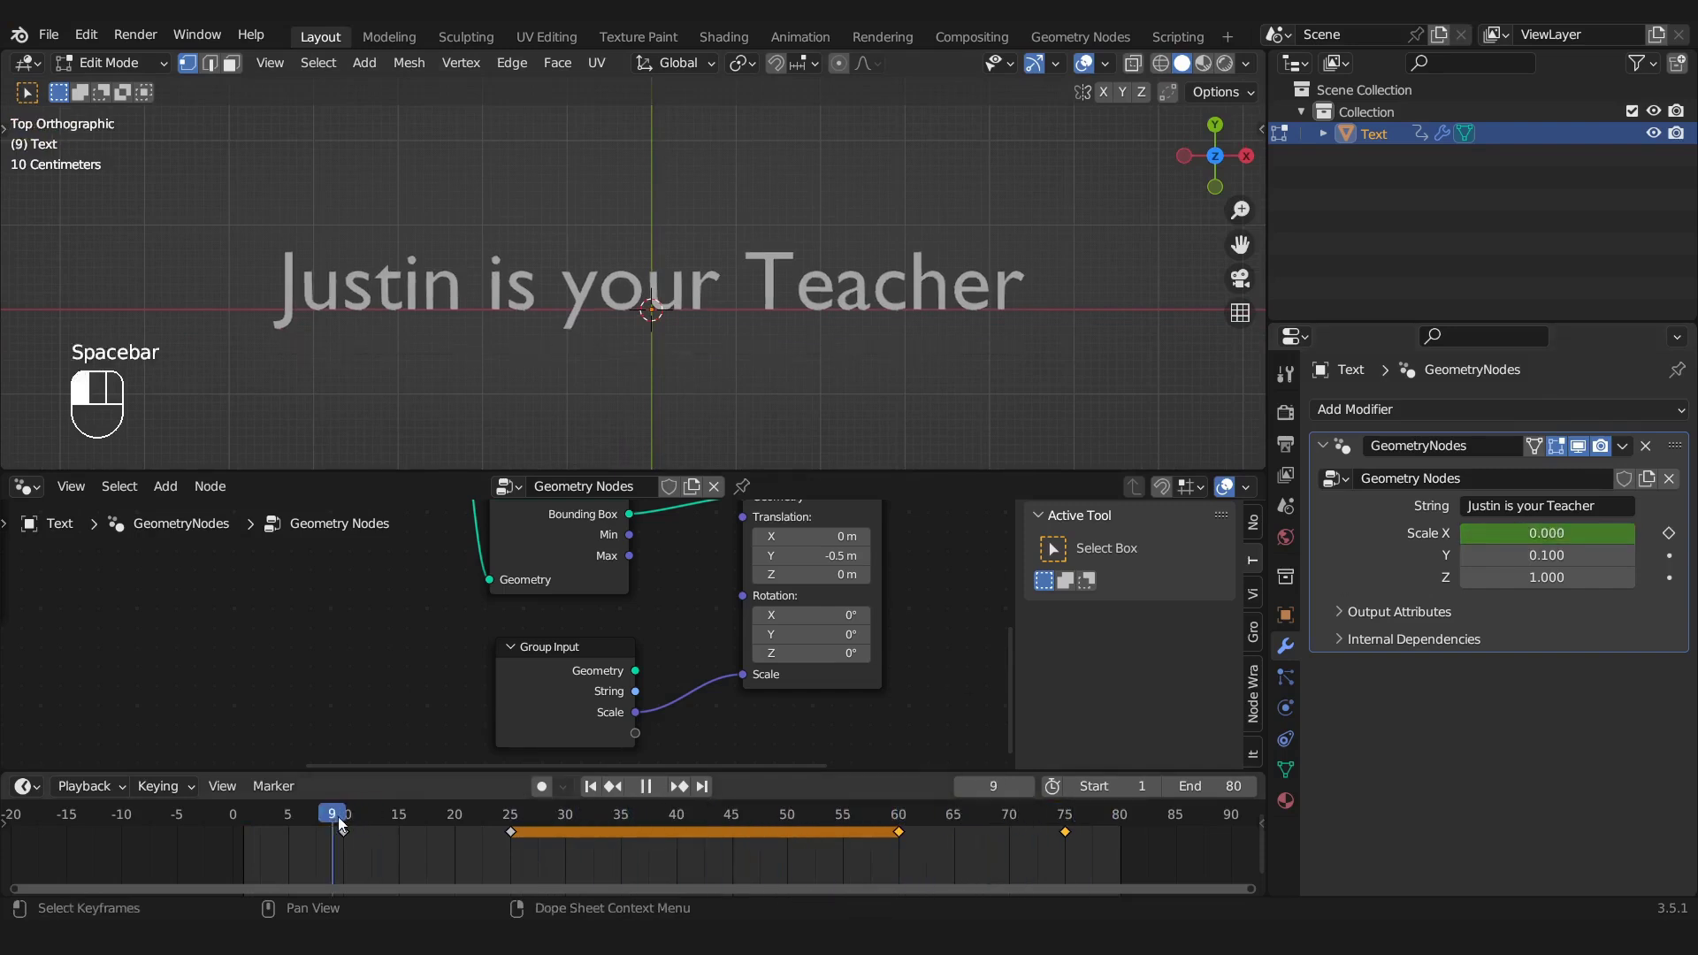
{"action": "left_click_drag", "start_coordinate": [340, 820], "coordinate": [343, 818]}
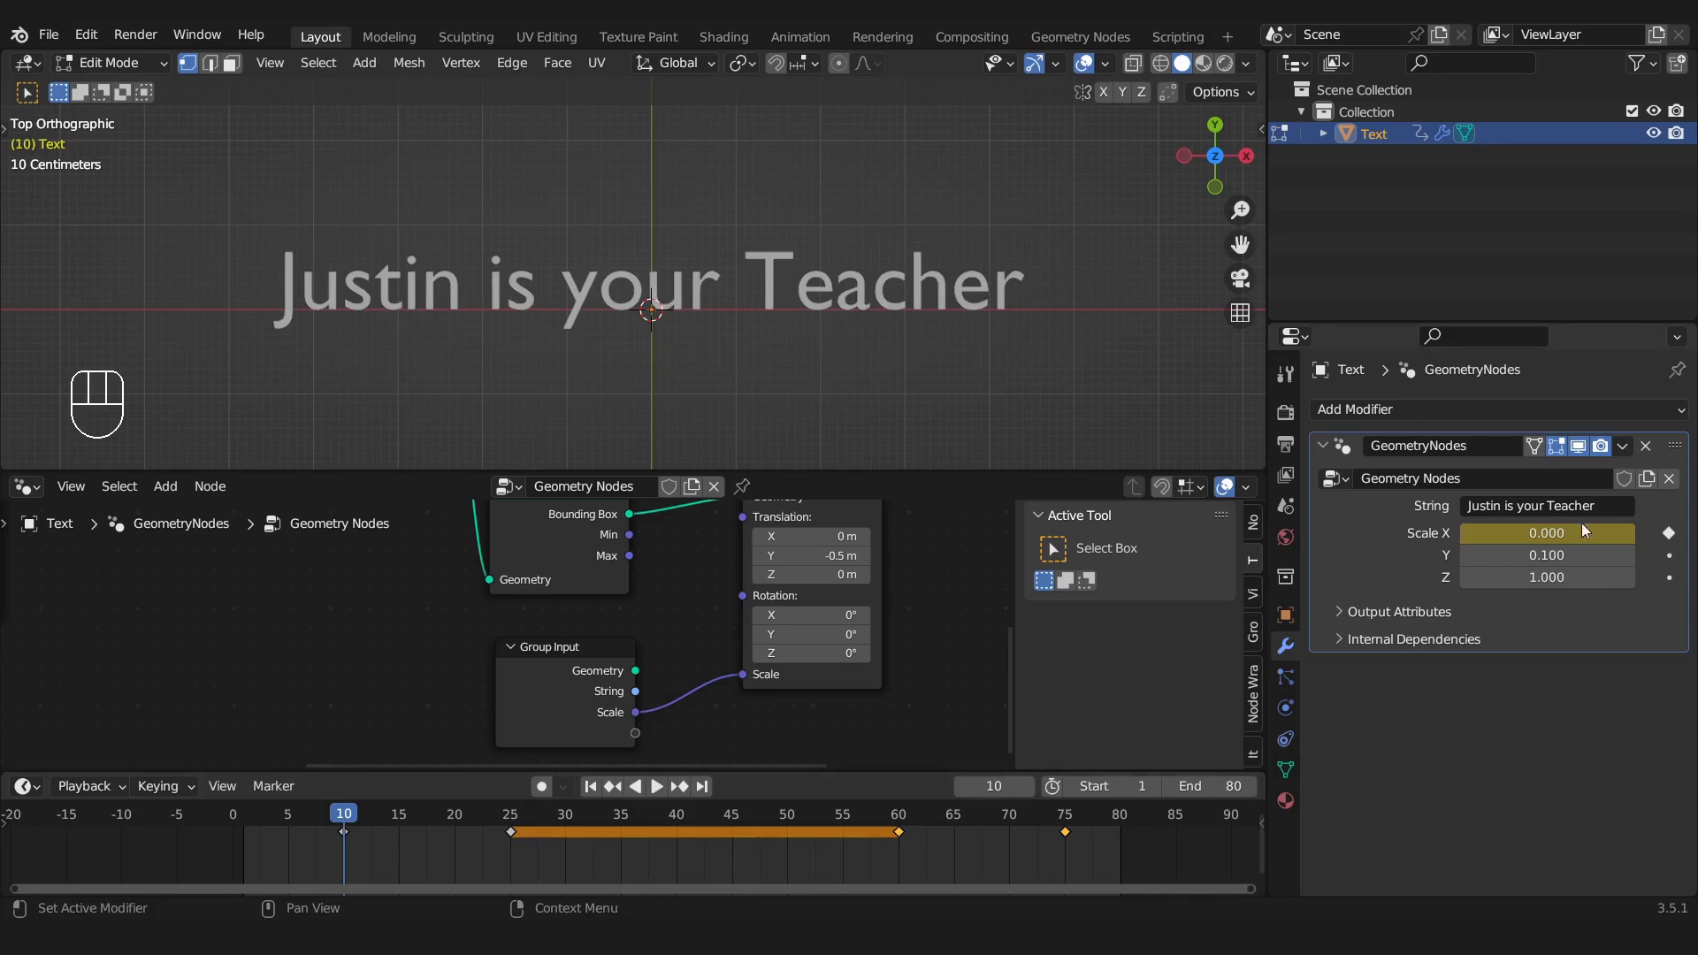
{"action": "left_click_drag", "start_coordinate": [344, 818], "coordinate": [1070, 824]}
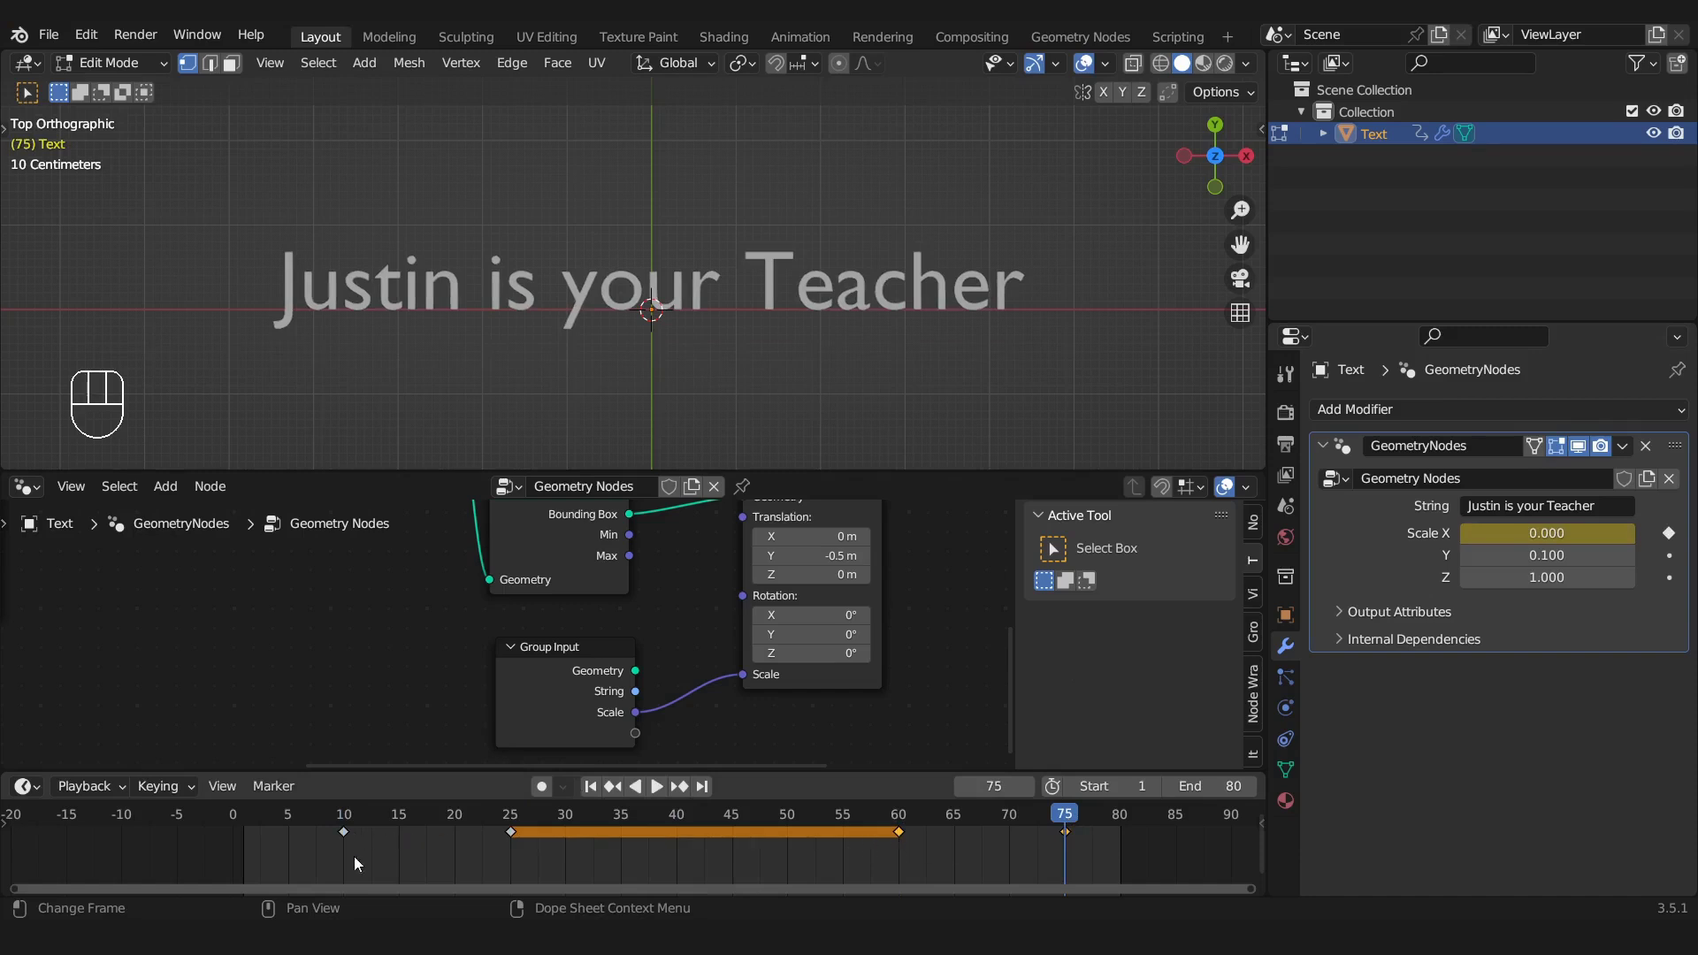
{"action": "left_click", "coordinate": [513, 815]}
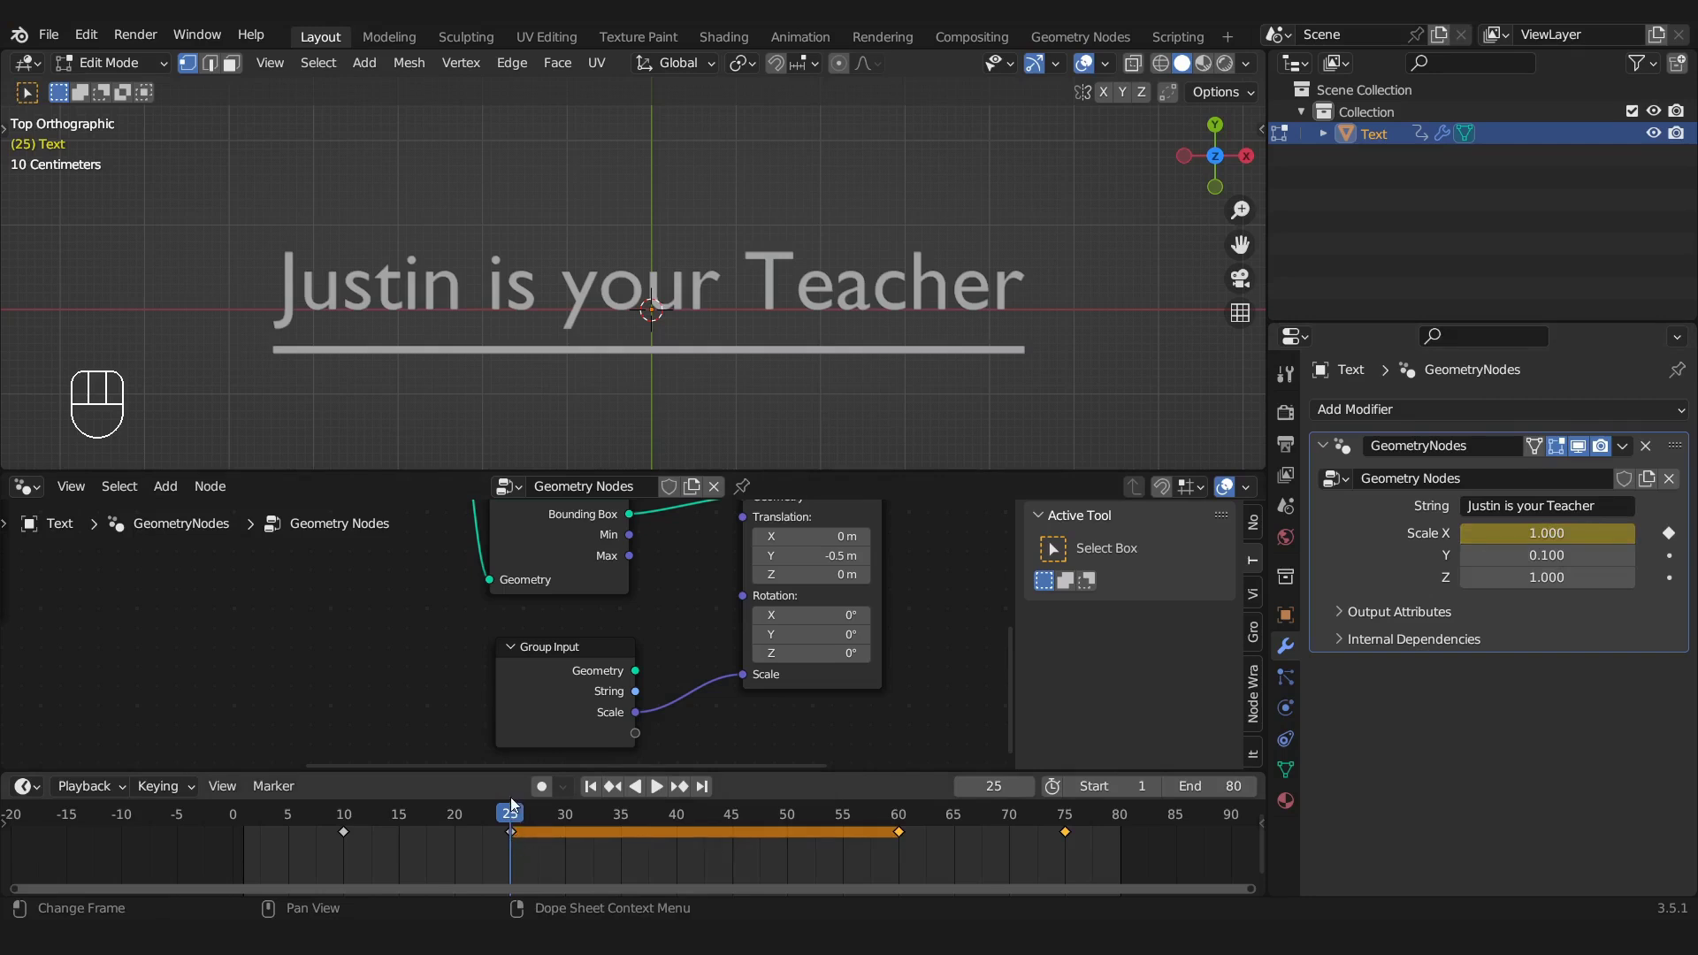
{"action": "left_click_drag", "start_coordinate": [506, 814], "coordinate": [508, 821]}
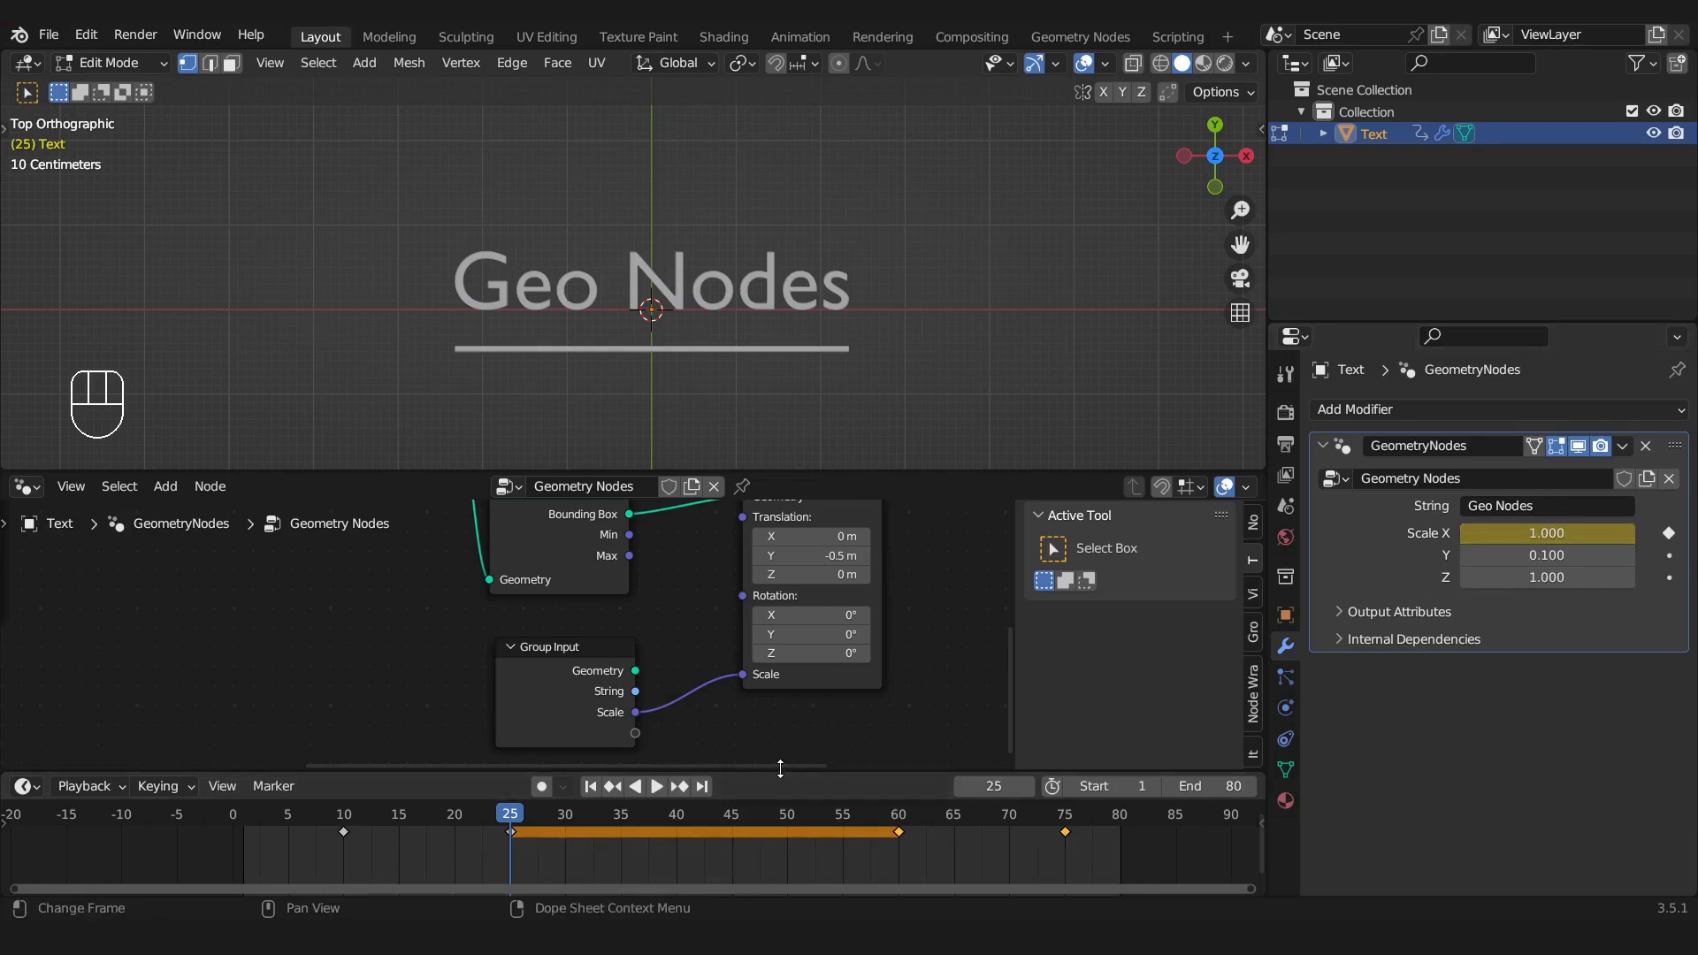
Collapse the timeline area and set the modifier's String value to "It works!" while the animation plays
{"action": "left_click_drag", "start_coordinate": [798, 769], "coordinate": [442, 910]}
{"action": "key", "text": "space"}
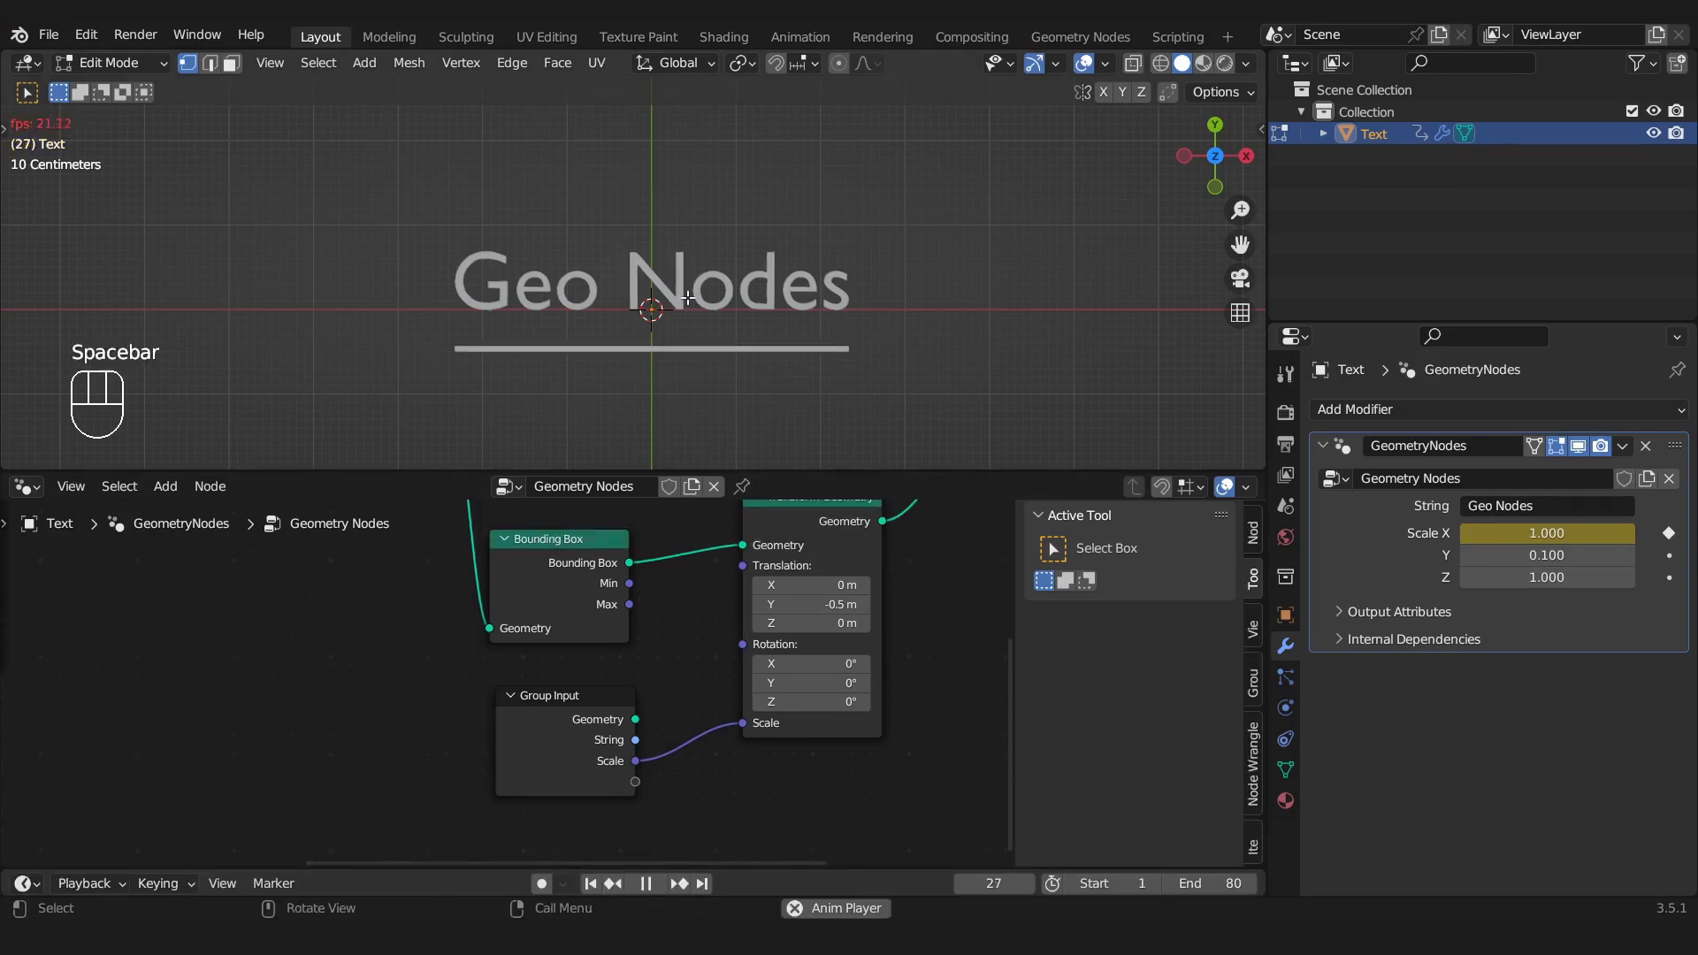
{"action": "left_click", "coordinate": [1529, 506]}
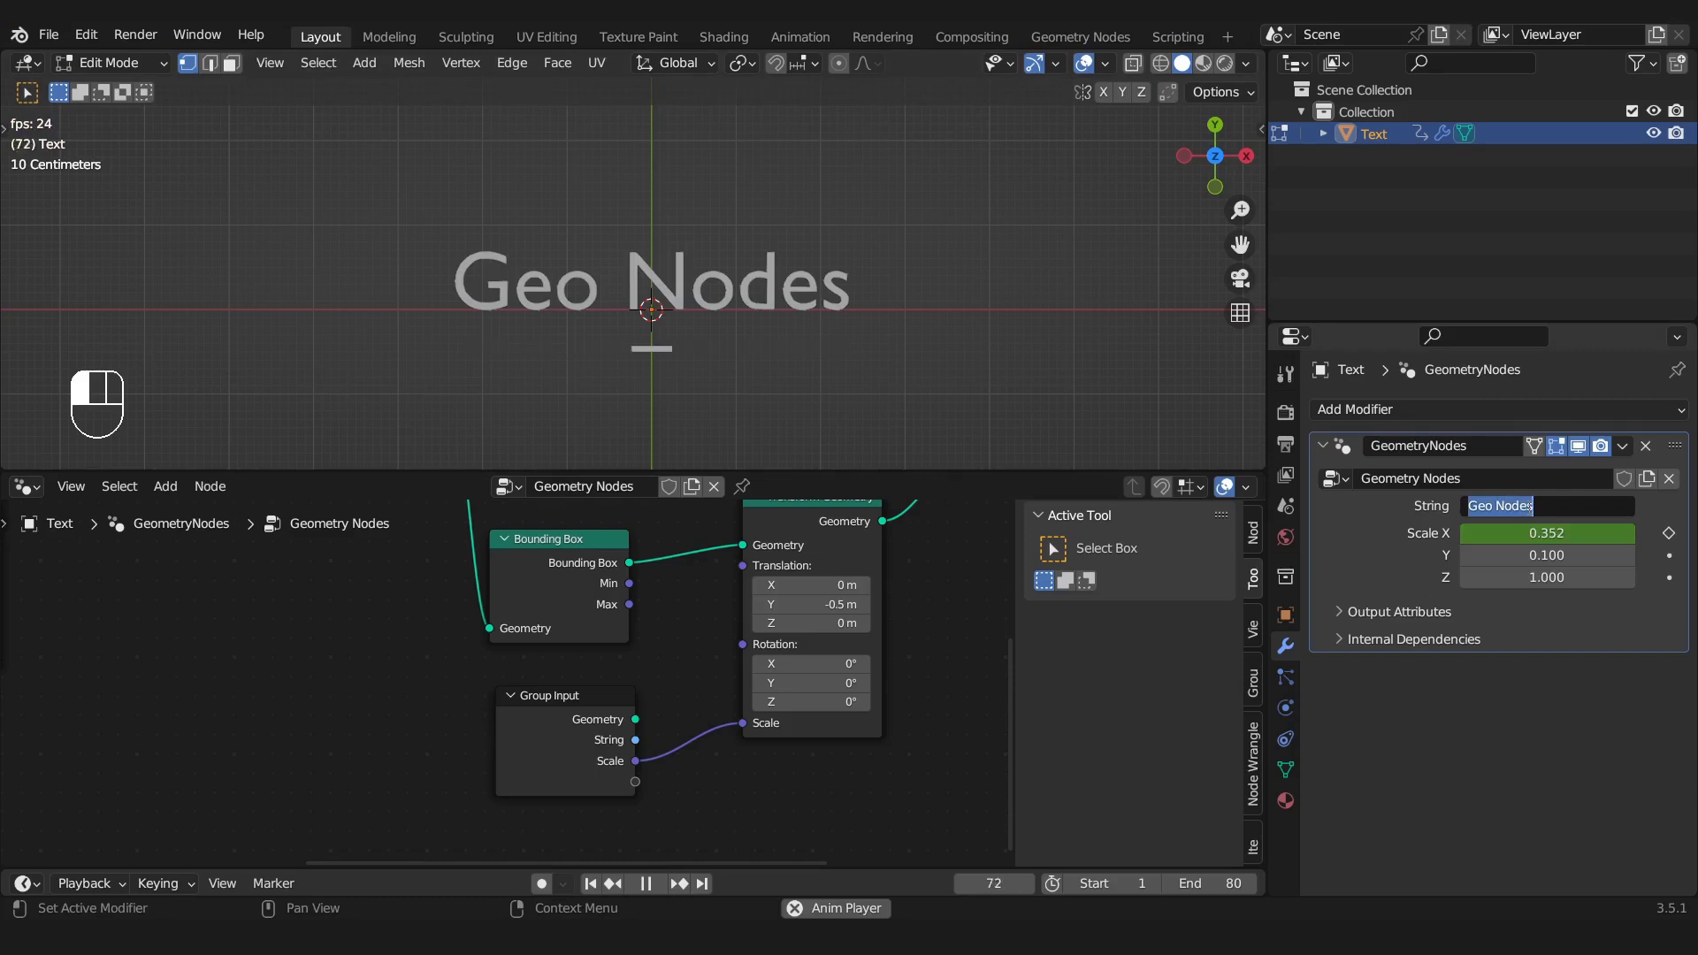
{"action": "type", "text": "It works!"}
{"action": "key", "text": "Return"}
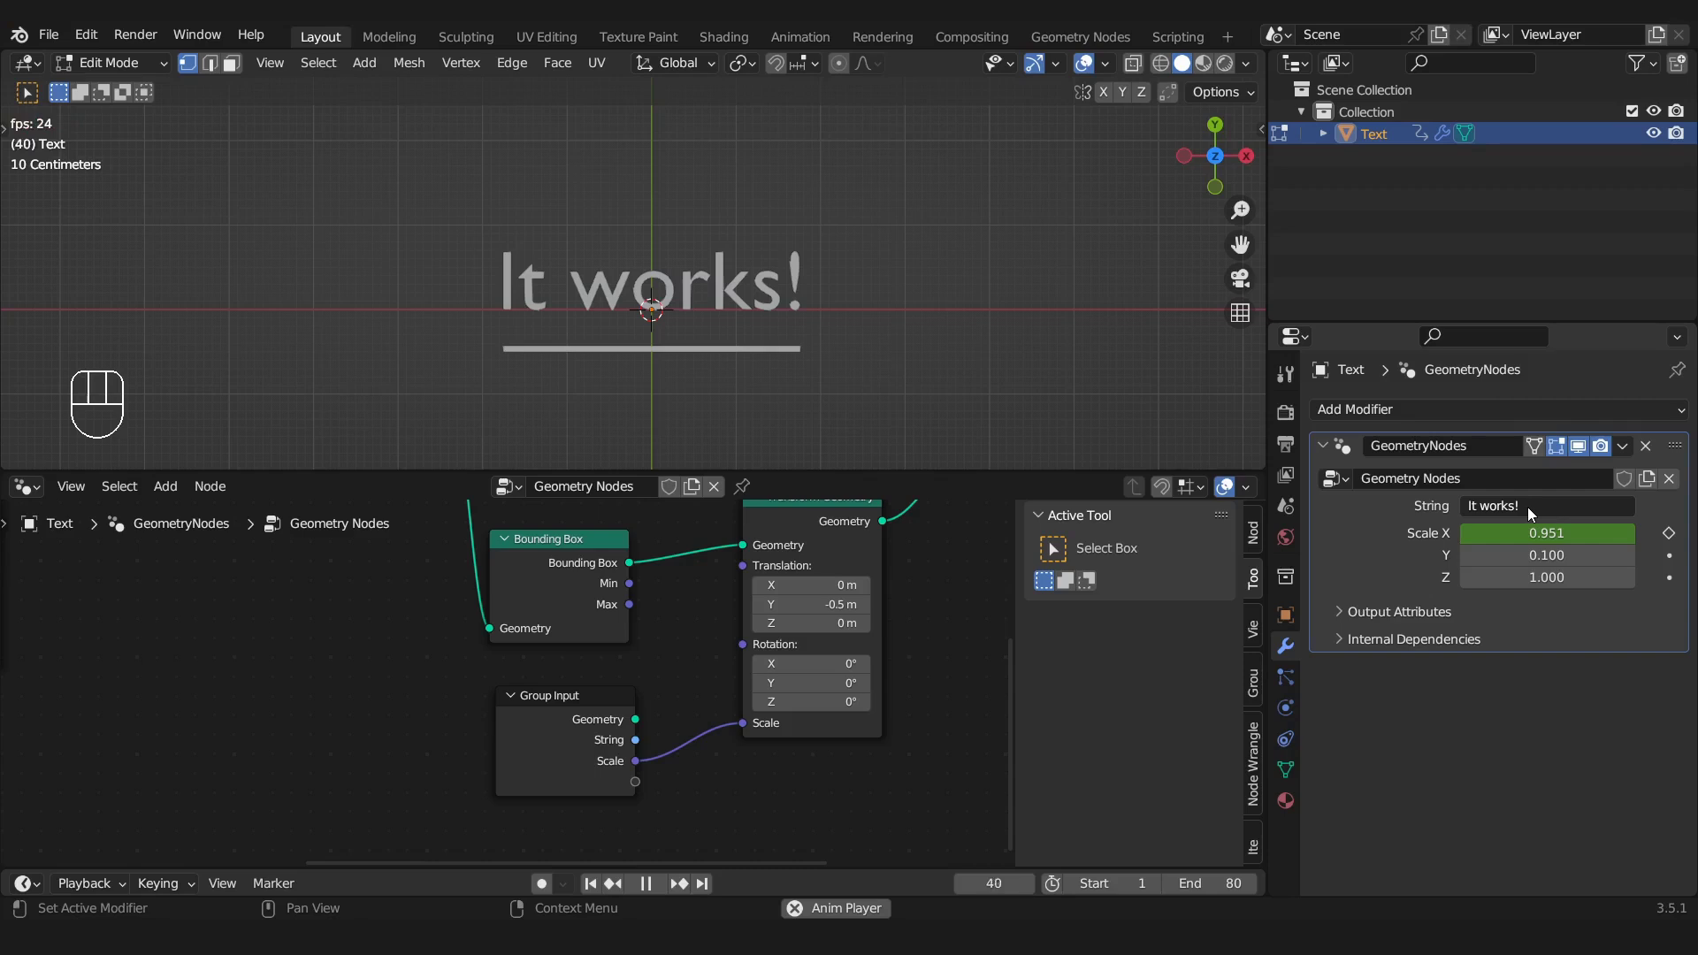
{"action": "key", "text": "space"}
{"action": "key", "text": "space"}
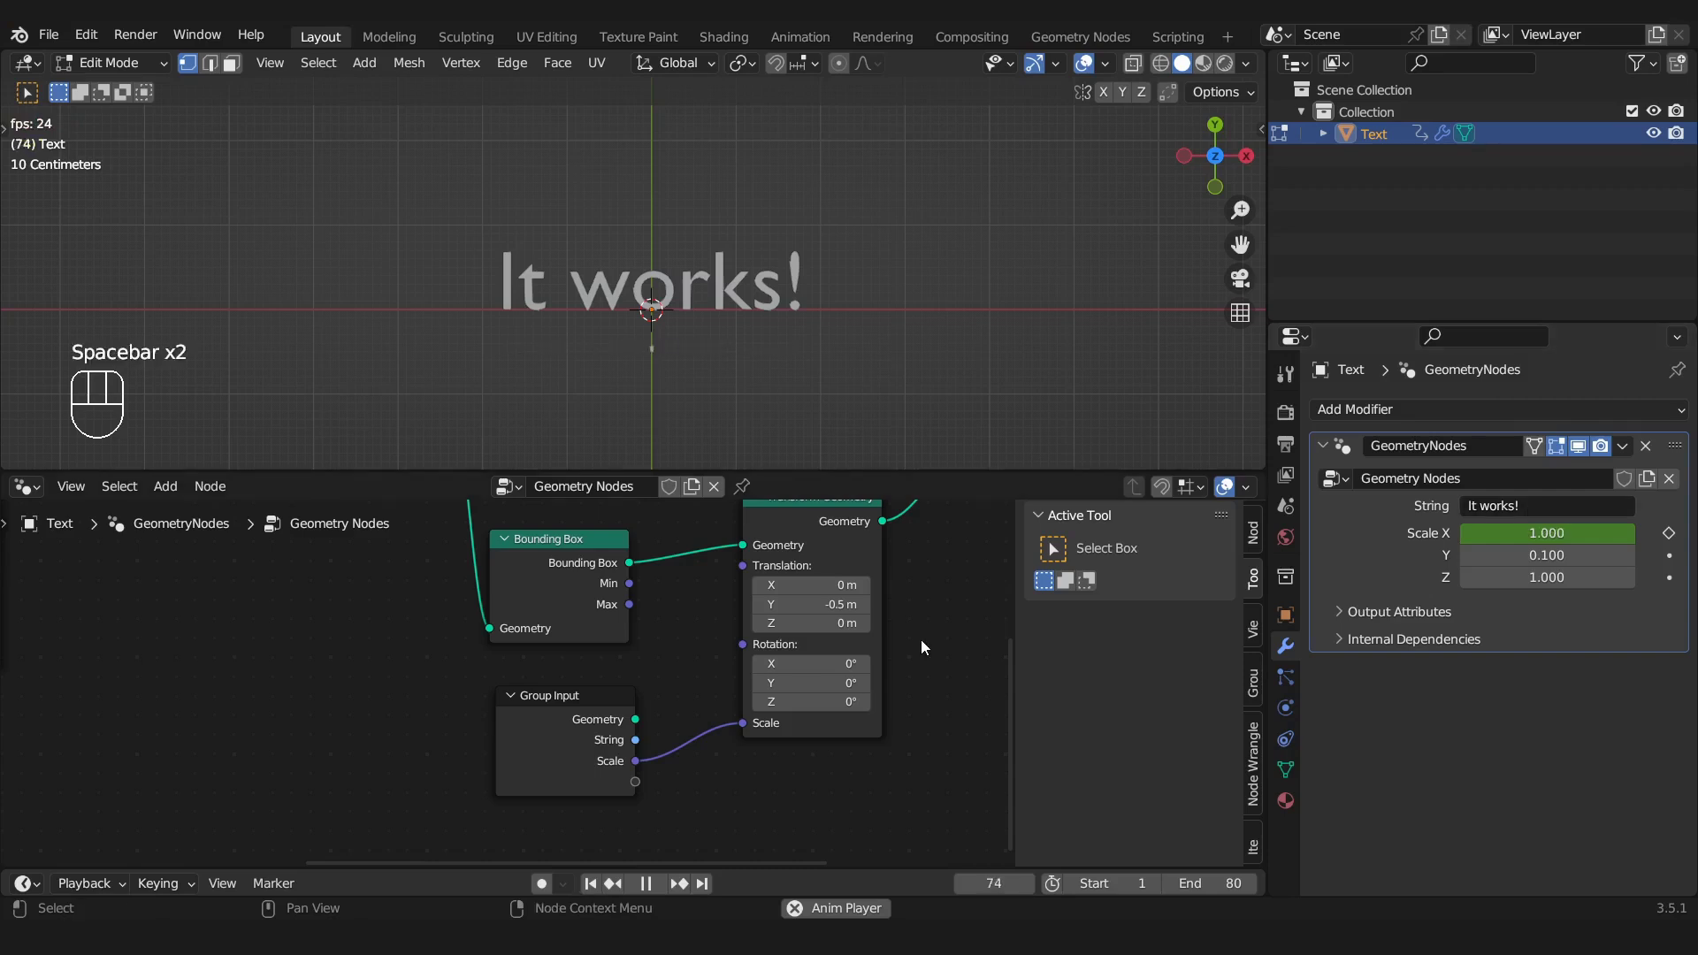
Expose the Transform Geometry node's Translation through the Group Input and test shifting the underline with the modifier's Translation X and Y
{"action": "left_click_drag", "start_coordinate": [614, 692], "coordinate": [578, 694]}
{"action": "left_click_drag", "start_coordinate": [744, 565], "coordinate": [600, 785]}
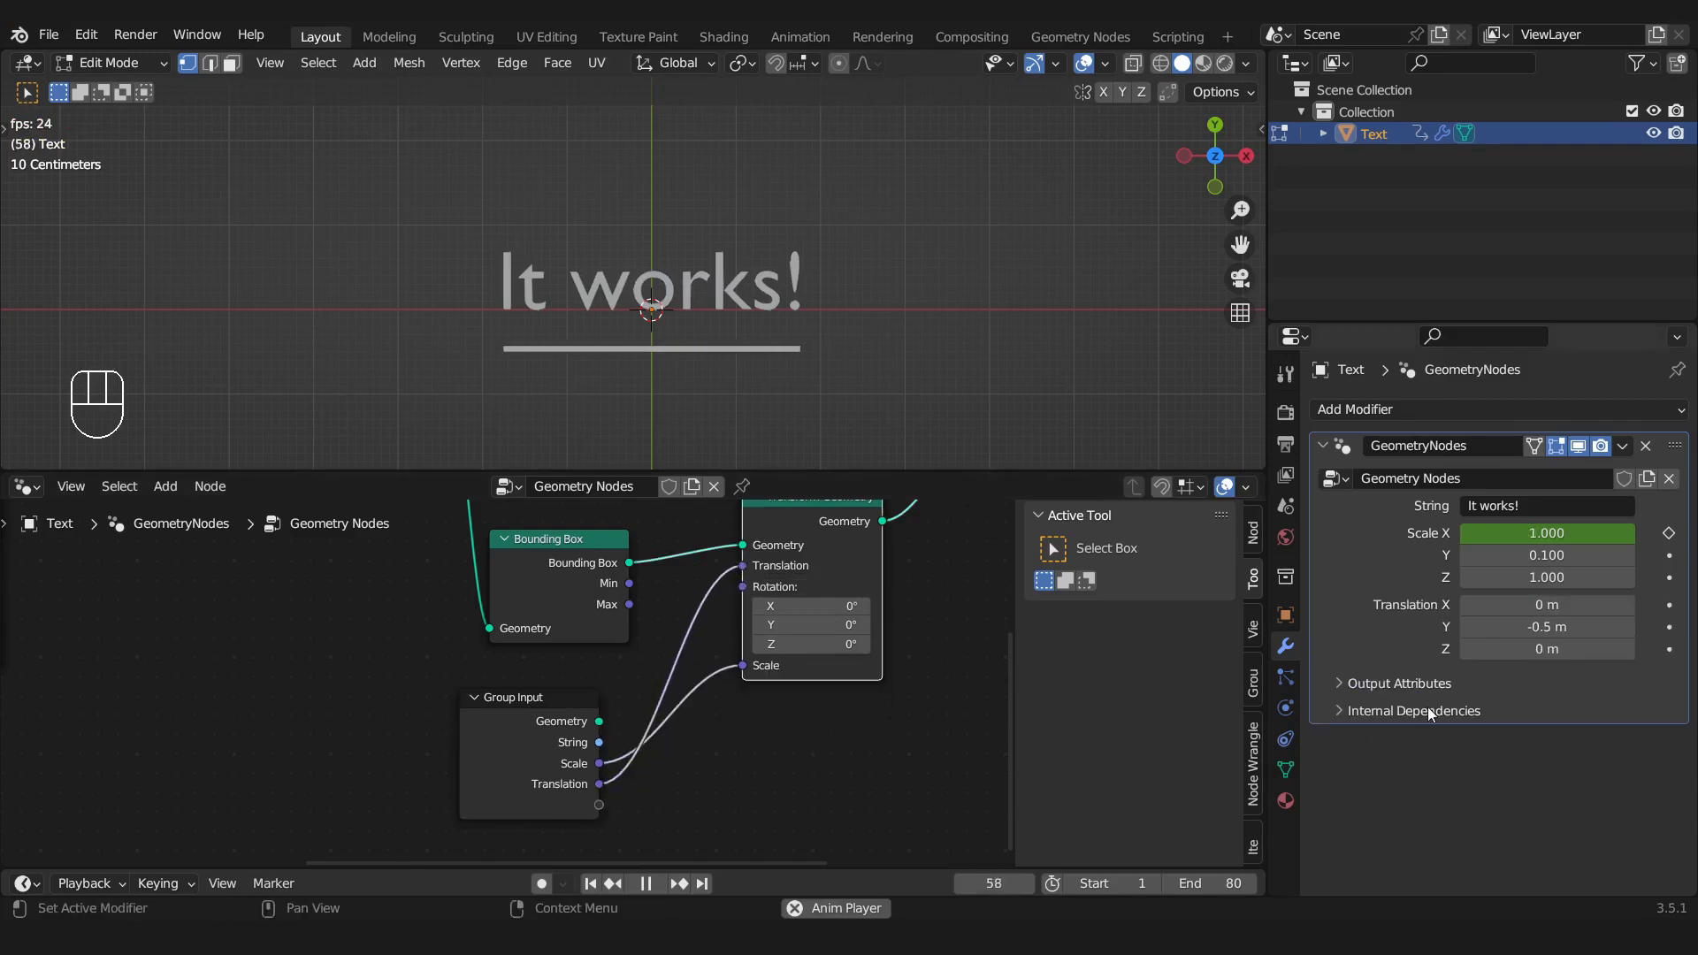
{"action": "mouse_move", "coordinate": [1532, 604]}
{"action": "left_mouse_down"}
{"action": "mouse_move", "coordinate": [1383, 604]}
{"action": "mouse_move", "coordinate": [1626, 605]}
{"action": "mouse_move", "coordinate": [1447, 627]}
{"action": "mouse_move", "coordinate": [1563, 627]}
{"action": "mouse_move", "coordinate": [1514, 627]}
{"action": "left_mouse_up"}
{"action": "right_click", "coordinate": [1626, 605]}
{"action": "right_click", "coordinate": [1514, 627]}
Set the modifier's Scale Y to 0.270, try adjusting the keyframed Scale X, and stop playback
{"action": "left_click_drag", "start_coordinate": [1533, 555], "coordinate": [1626, 555]}
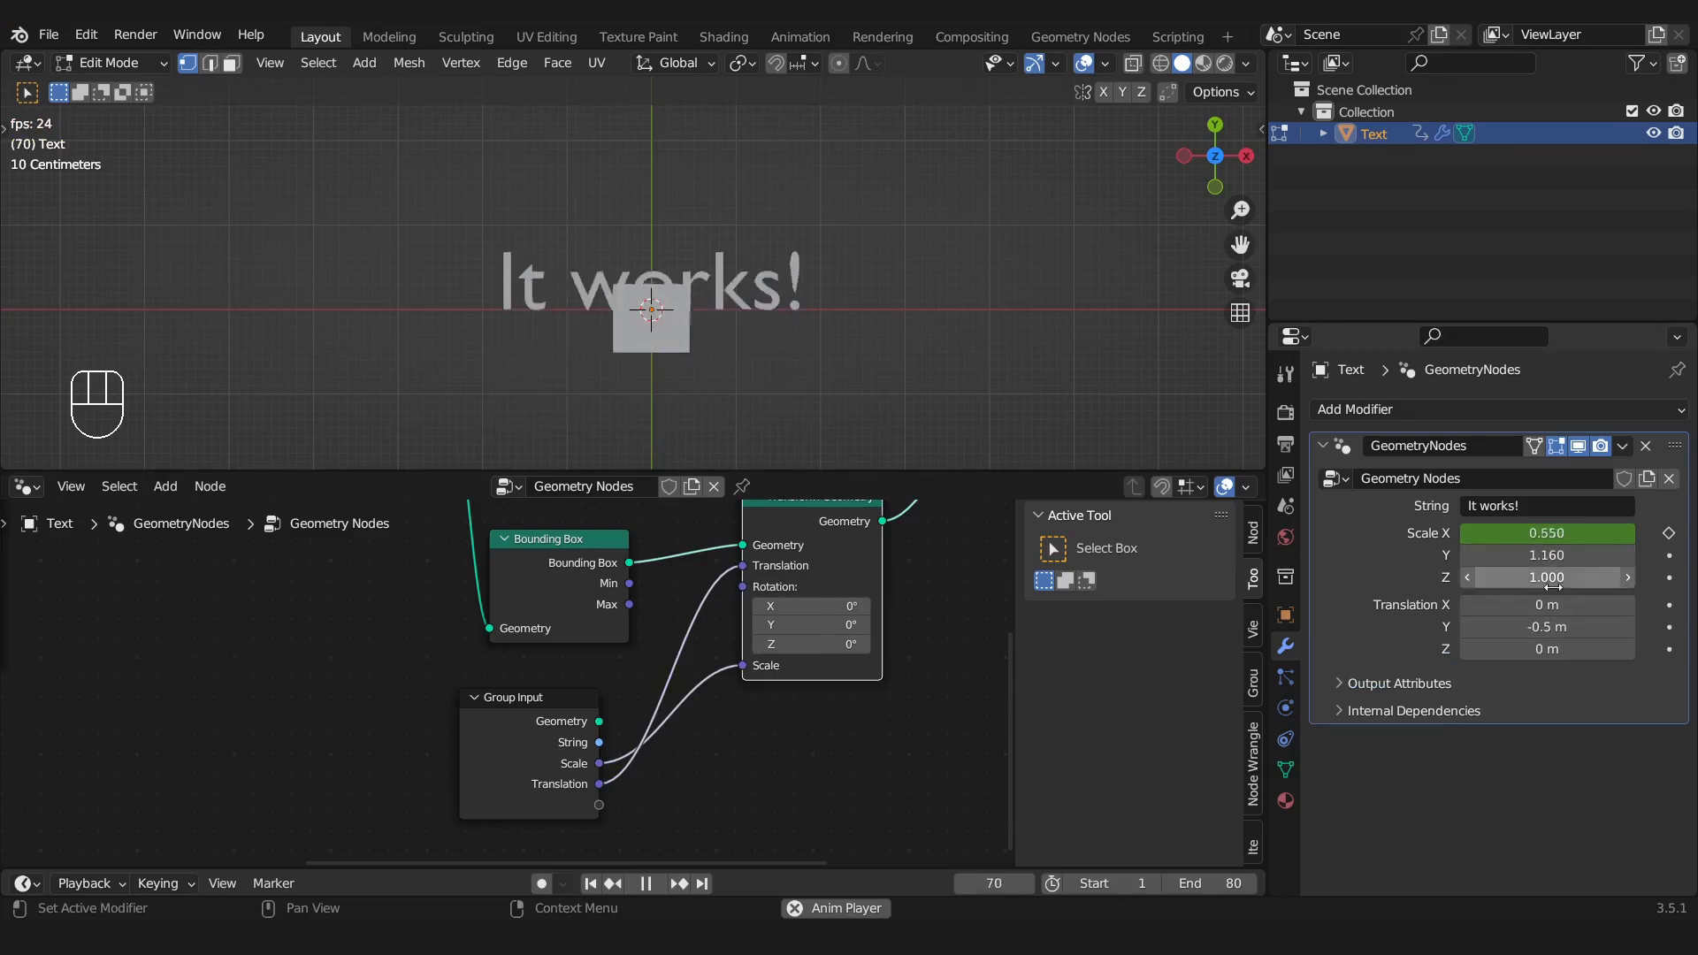
{"action": "left_click_drag", "start_coordinate": [1544, 557], "coordinate": [1453, 557]}
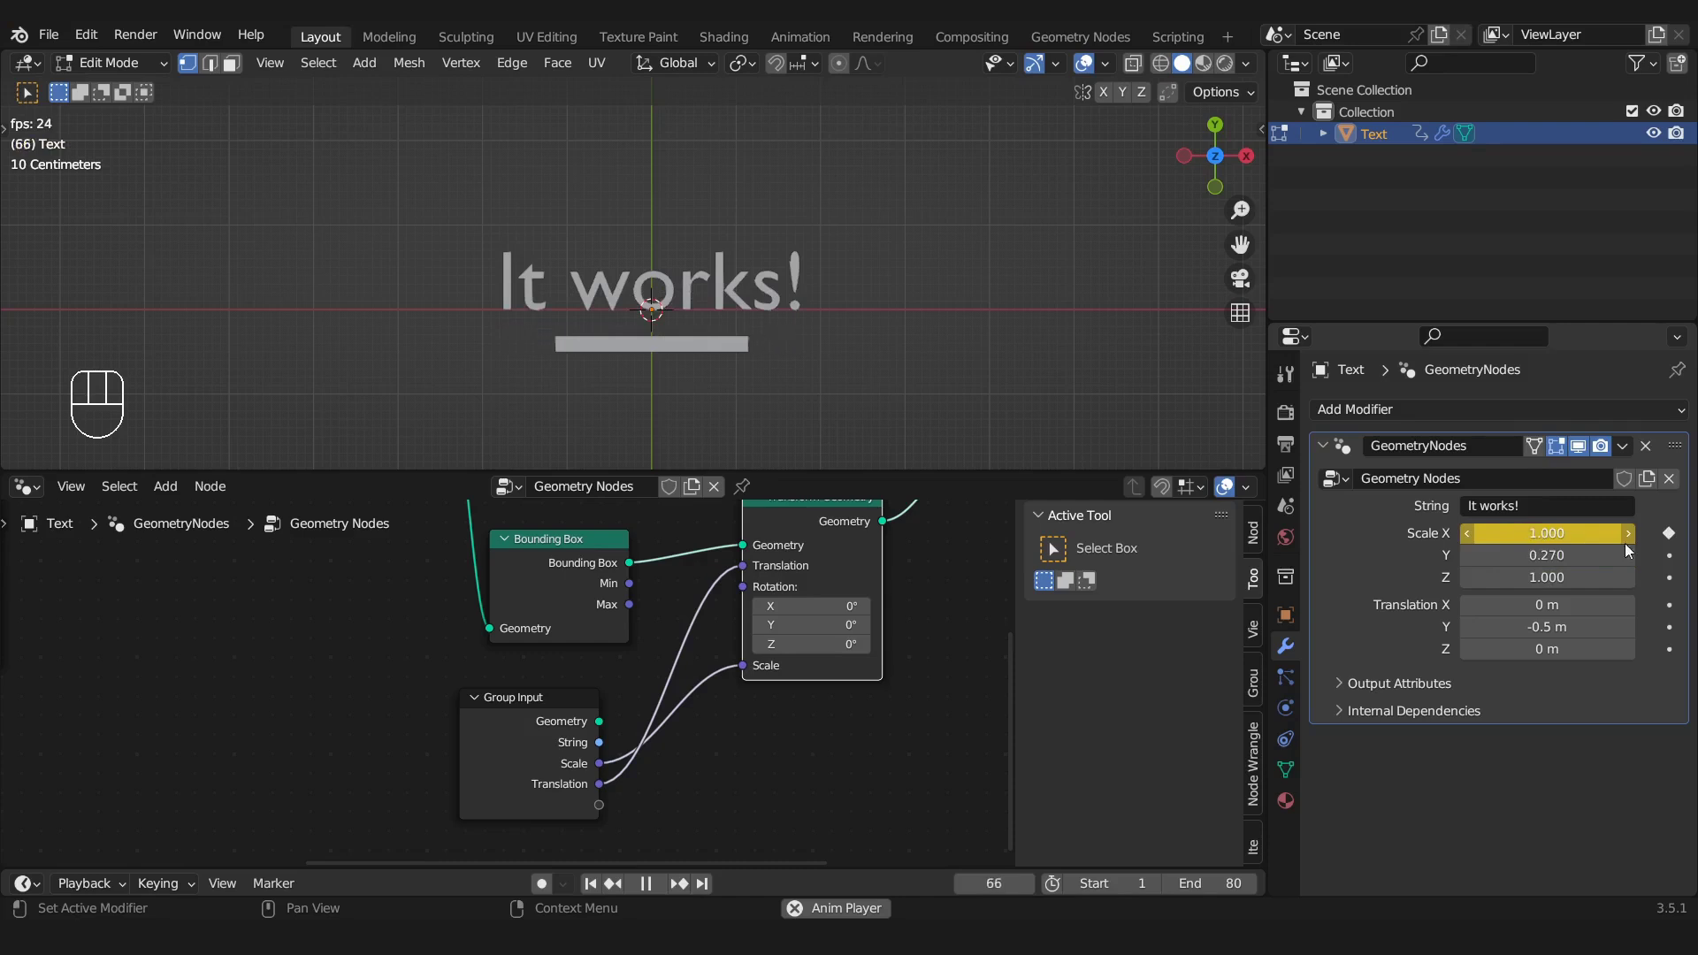
{"action": "left_click_drag", "start_coordinate": [1560, 534], "coordinate": [1592, 534]}
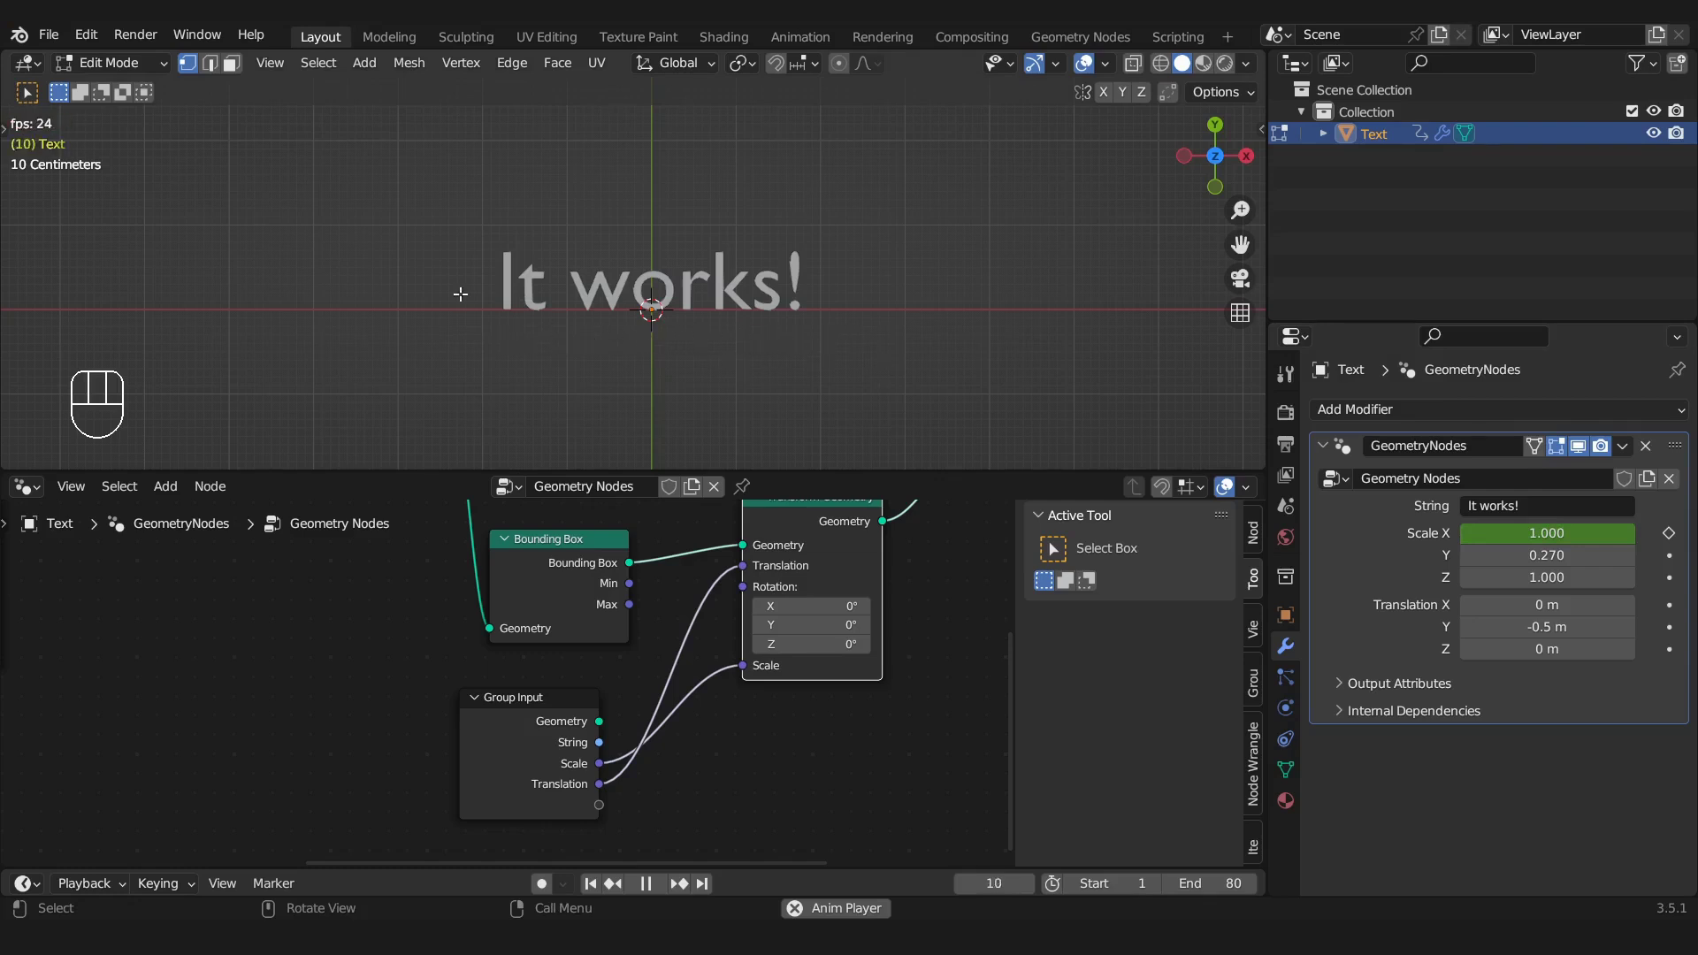
{"action": "key", "text": "space"}
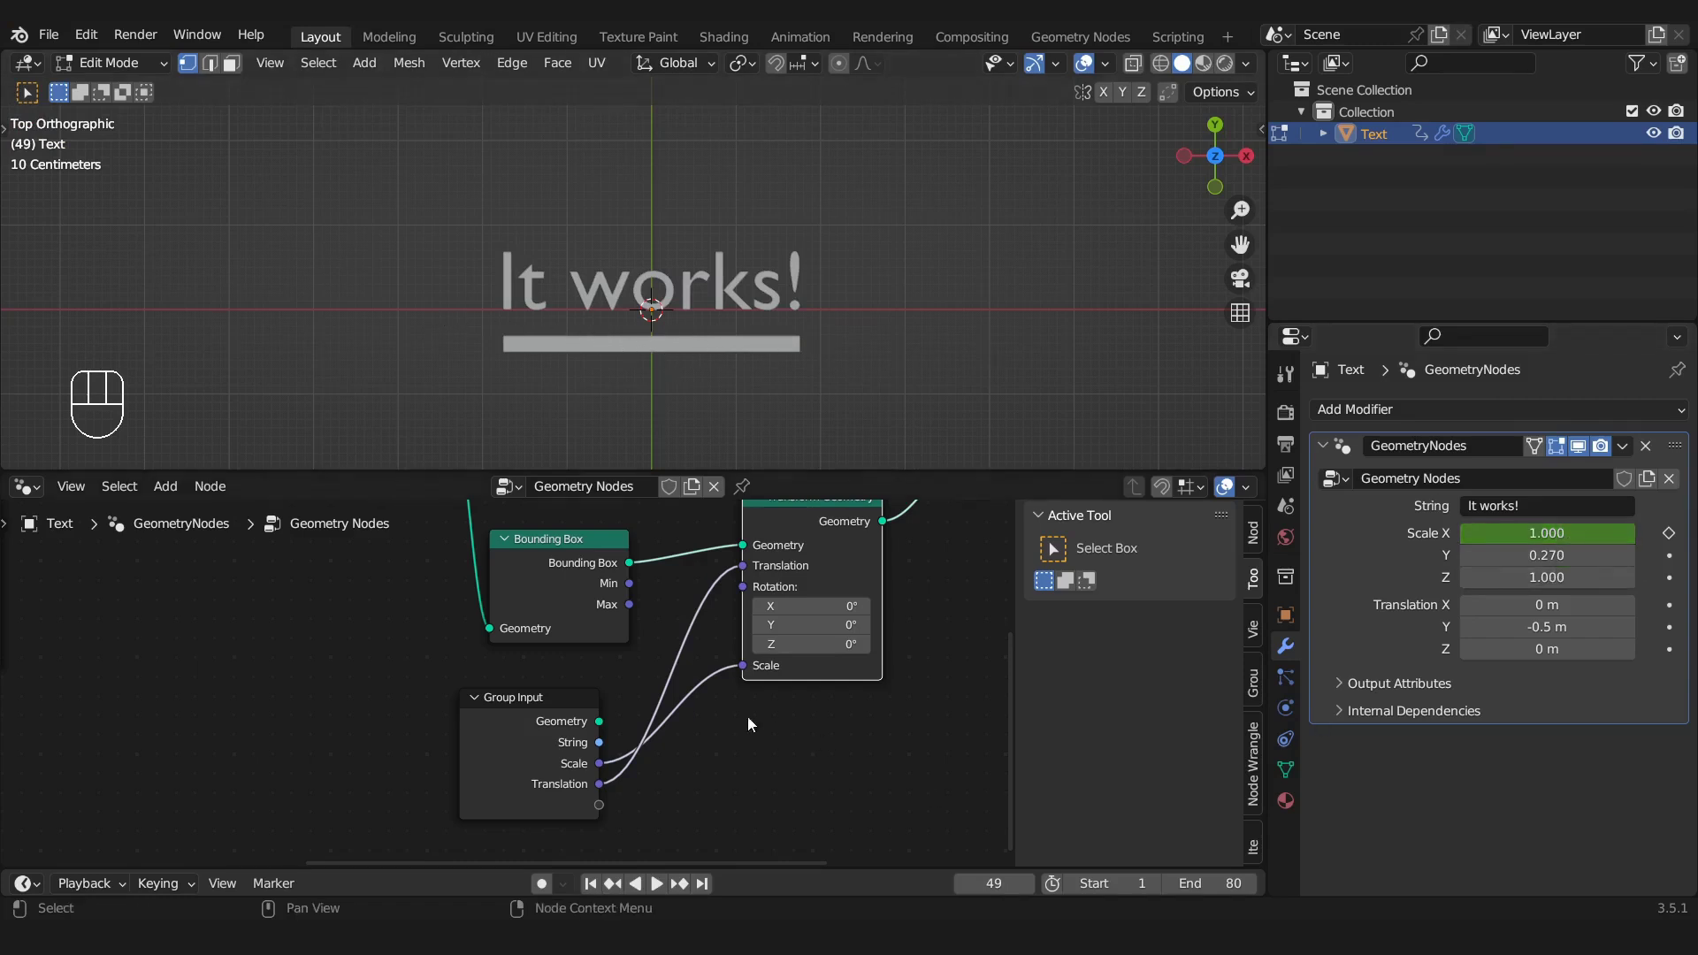
Insert a Vector Math node set to Multiply between the Group Input's Scale and the Transform Geometry node's Scale
{"action": "left_click_drag", "start_coordinate": [522, 738], "coordinate": [383, 736]}
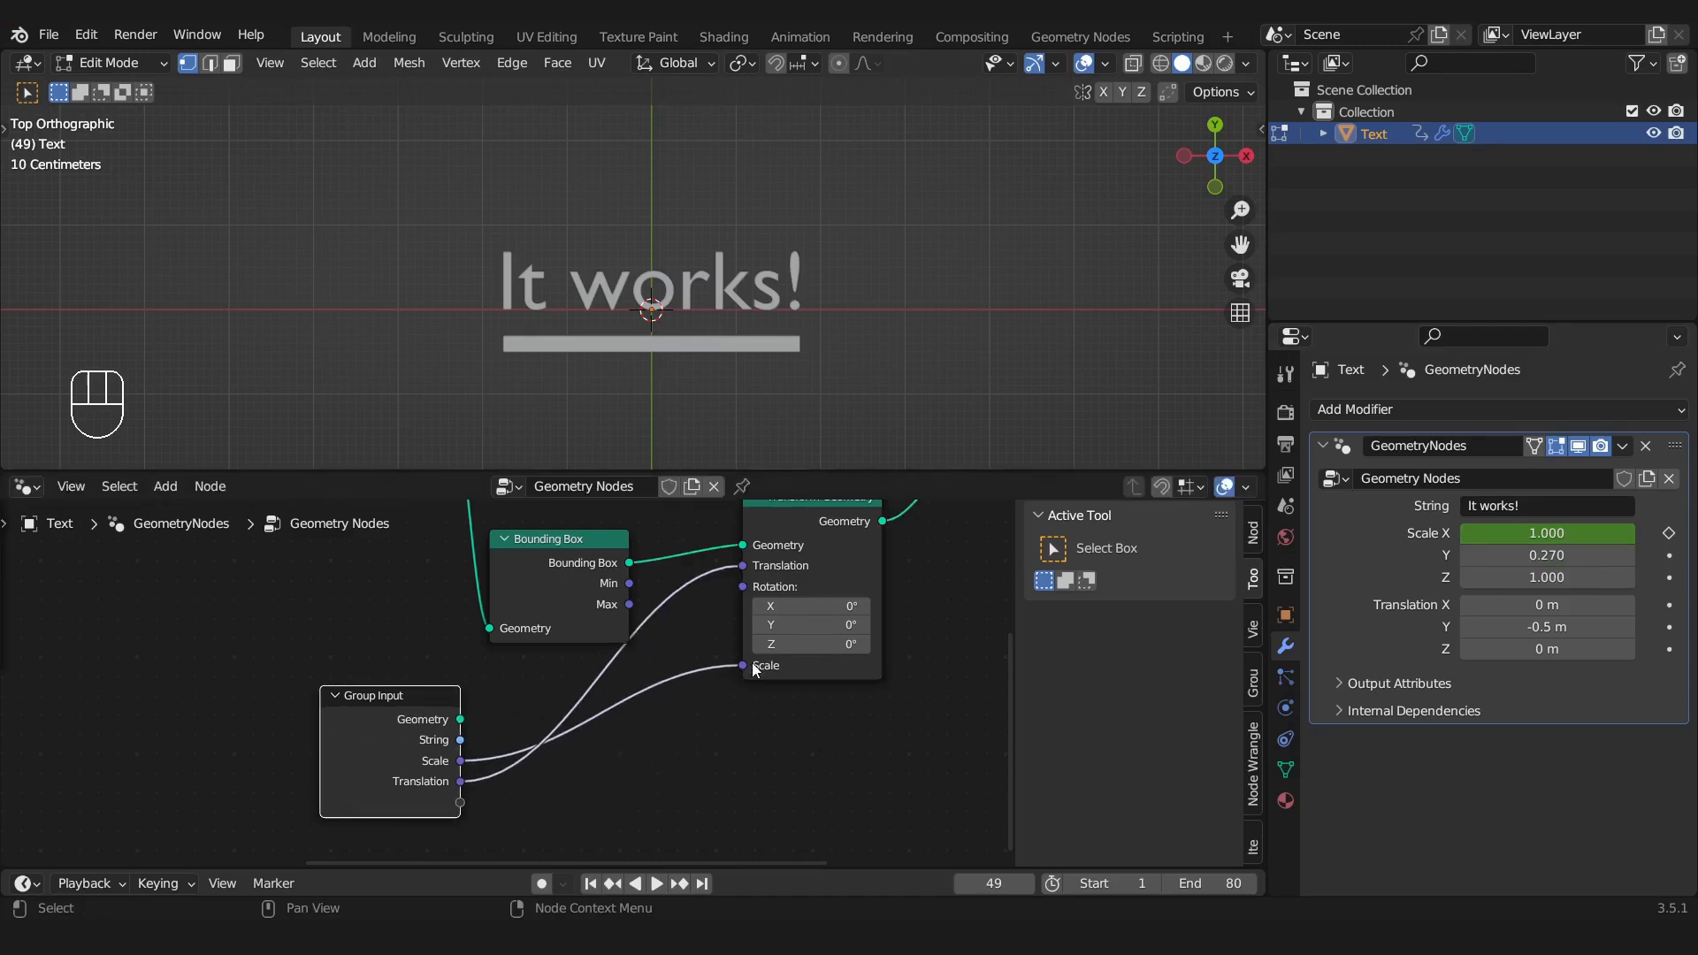
{"action": "key", "text": "shift+a"}
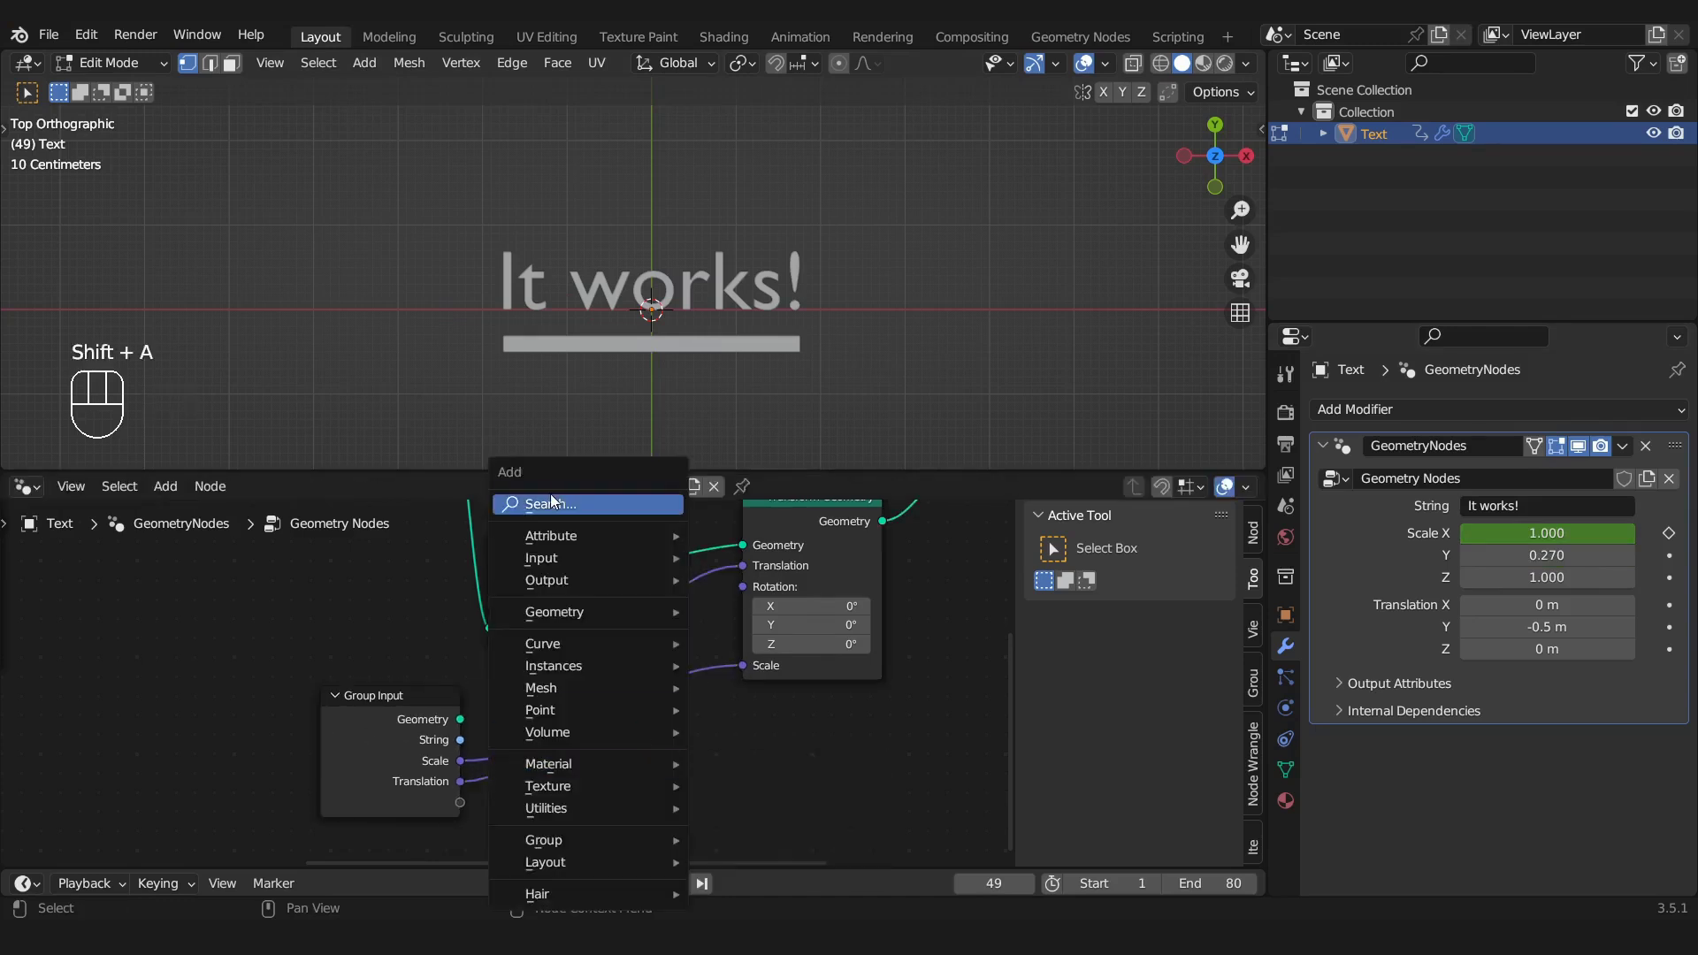
{"action": "left_click", "coordinate": [552, 493]}
{"action": "type", "text": "ve"}
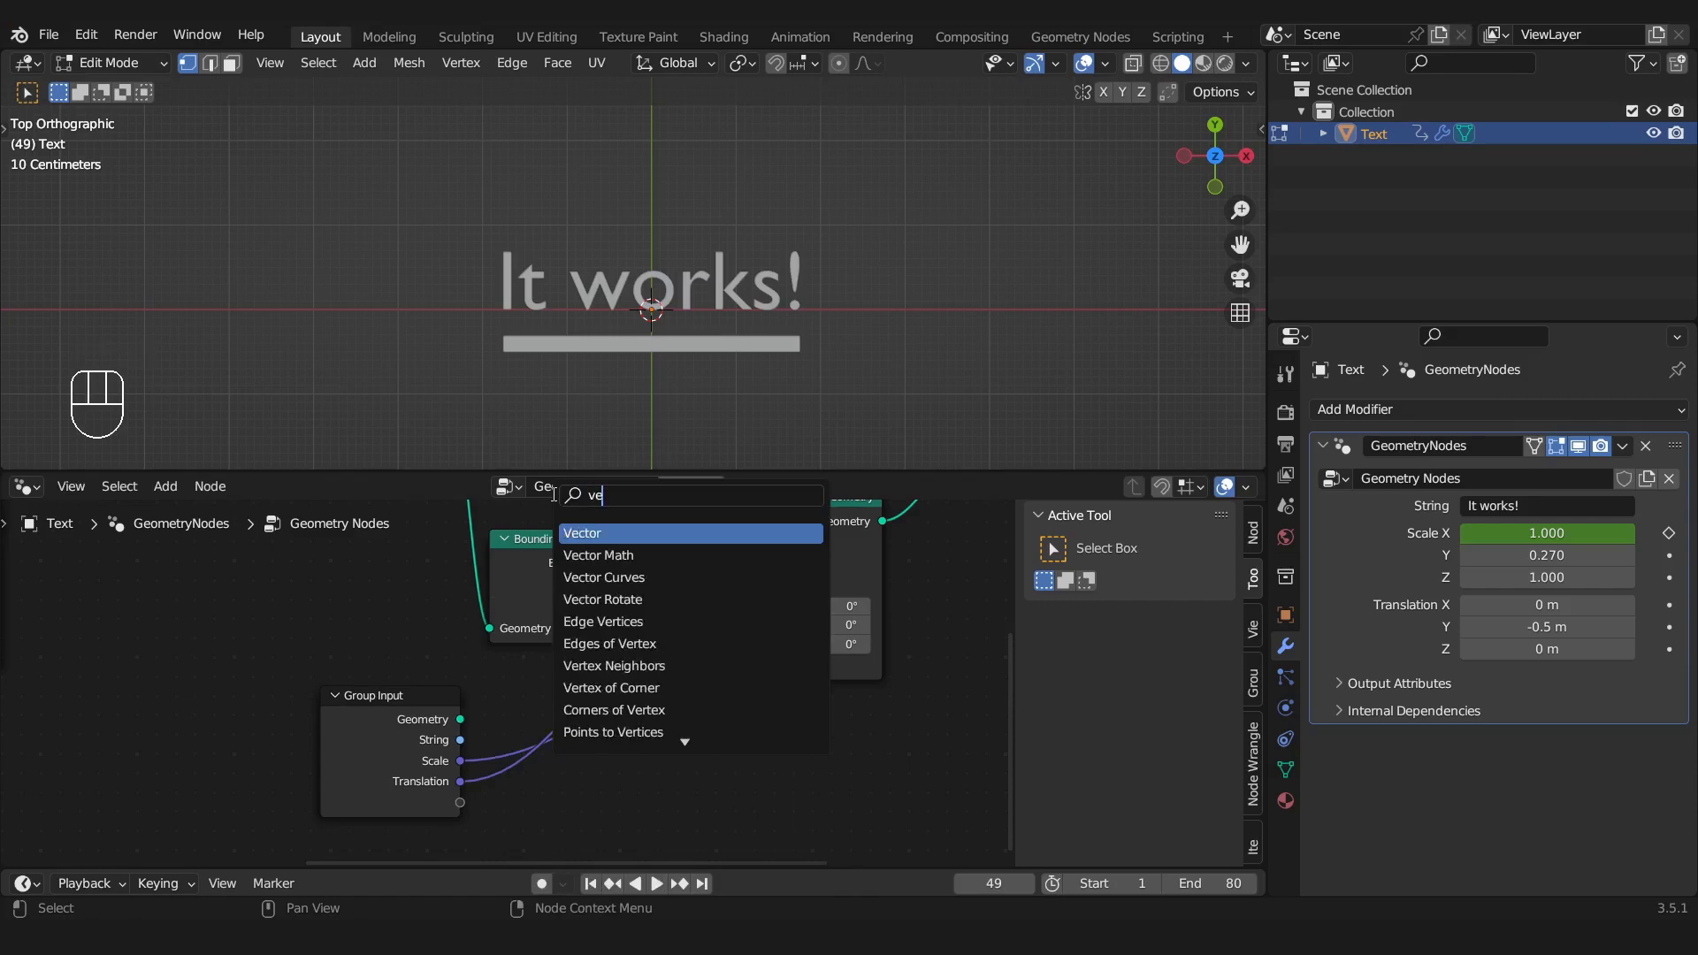
{"action": "left_click", "coordinate": [582, 555]}
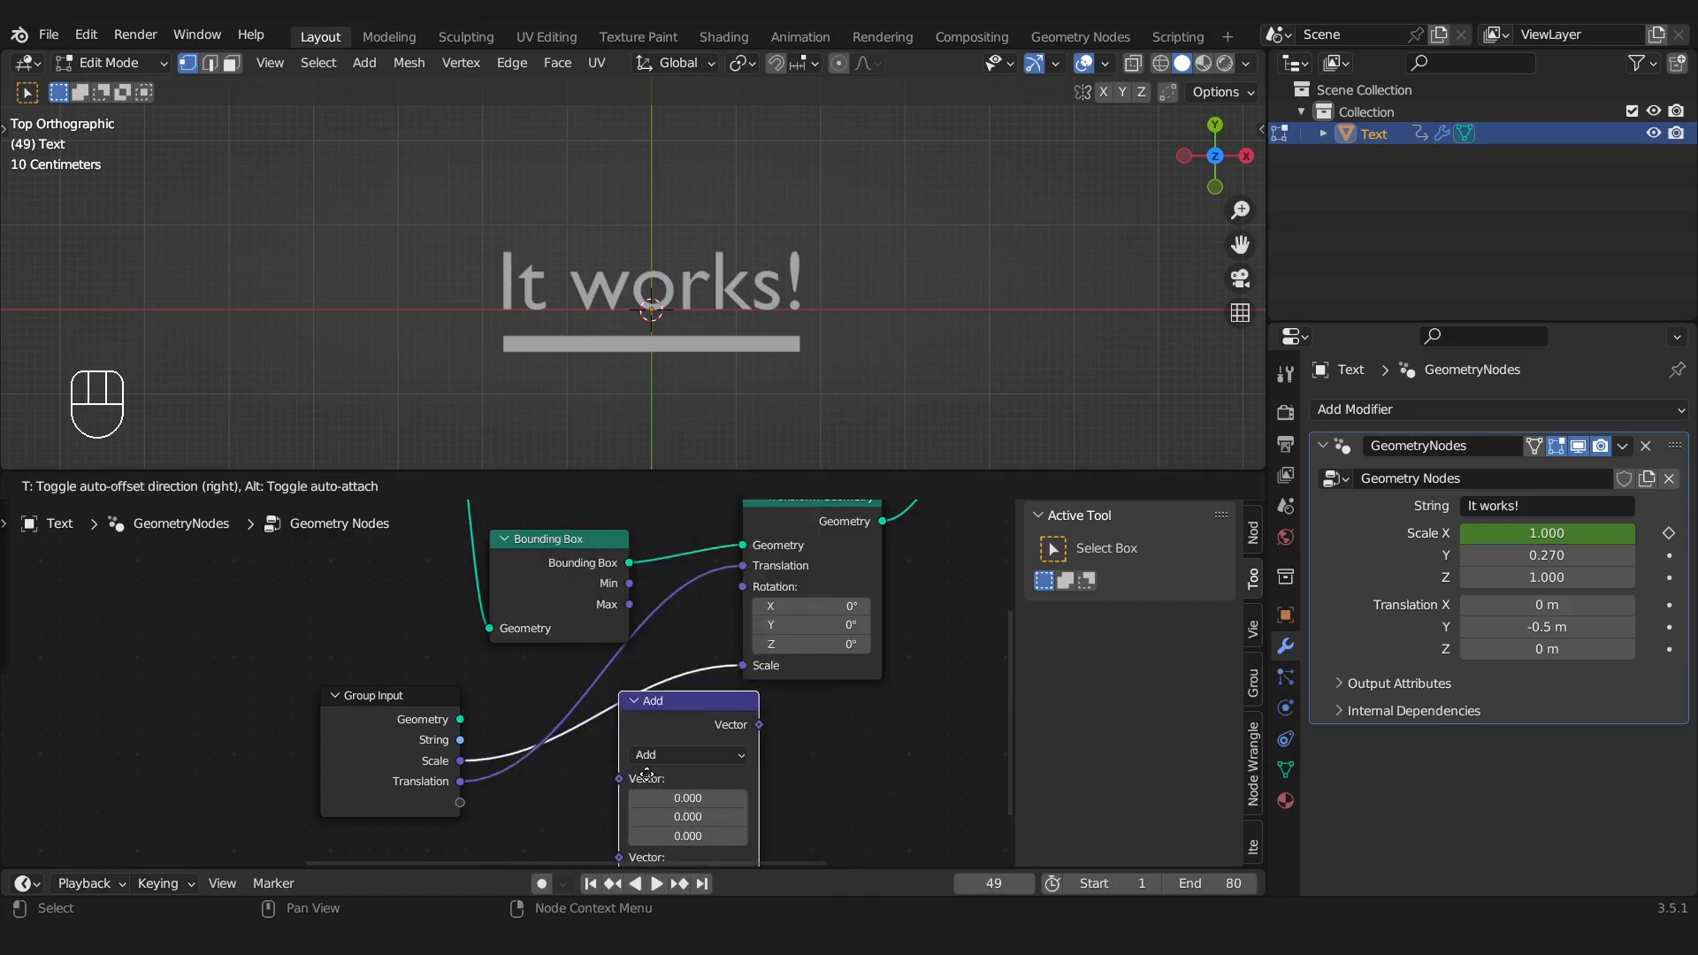
{"action": "left_click", "coordinate": [695, 754]}
{"action": "left_click_drag", "start_coordinate": [761, 691], "coordinate": [757, 695]}
{"action": "middle_click_drag", "start_coordinate": [752, 718], "coordinate": [729, 682]}
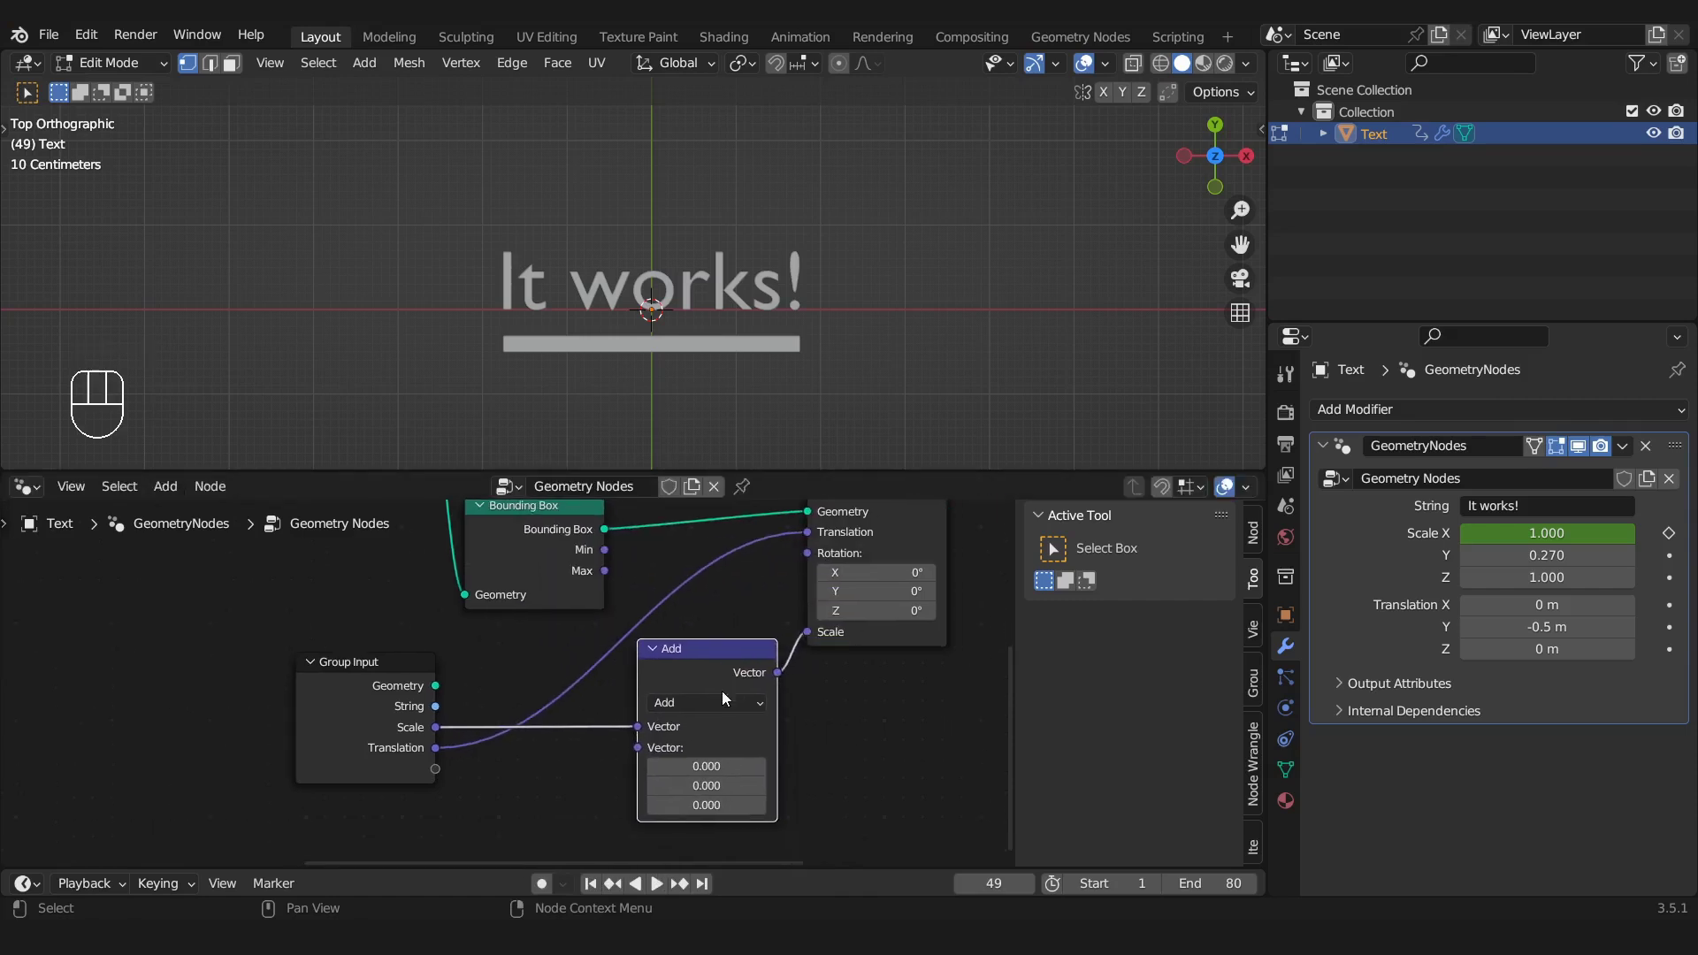
{"action": "left_click", "coordinate": [695, 707]}
{"action": "left_click", "coordinate": [678, 638]}
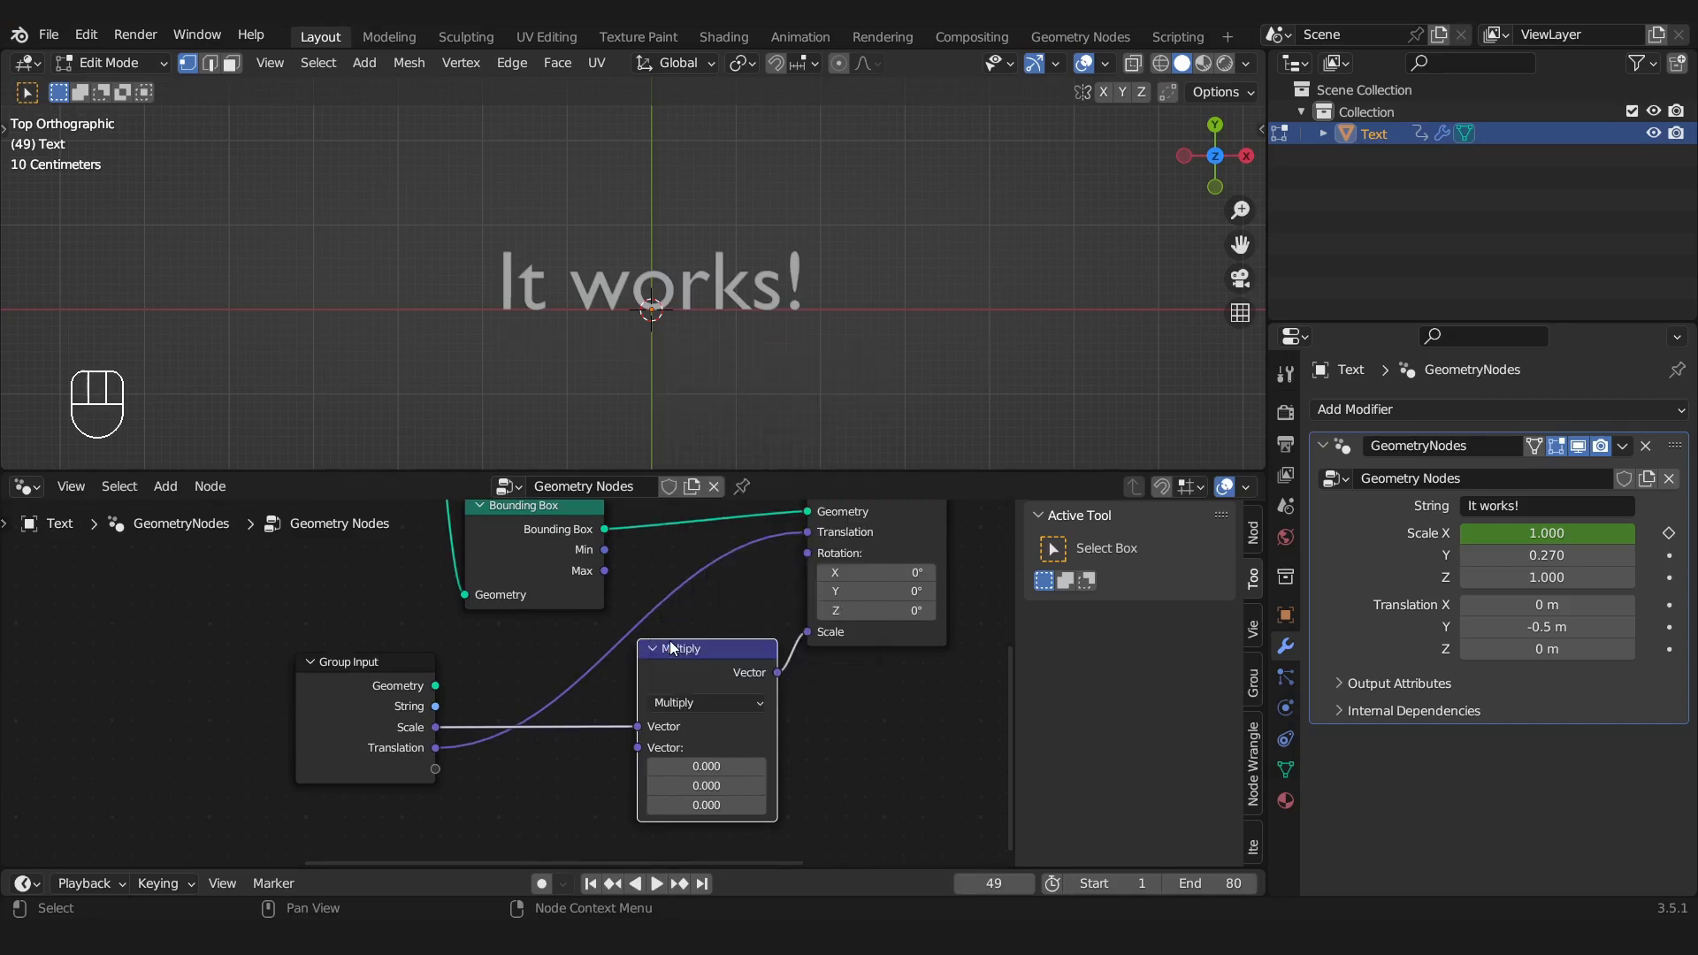
Enlarge the timeline area and expose the Multiply node's second Vector as a new Group Input setting
{"action": "key", "text": "space"}
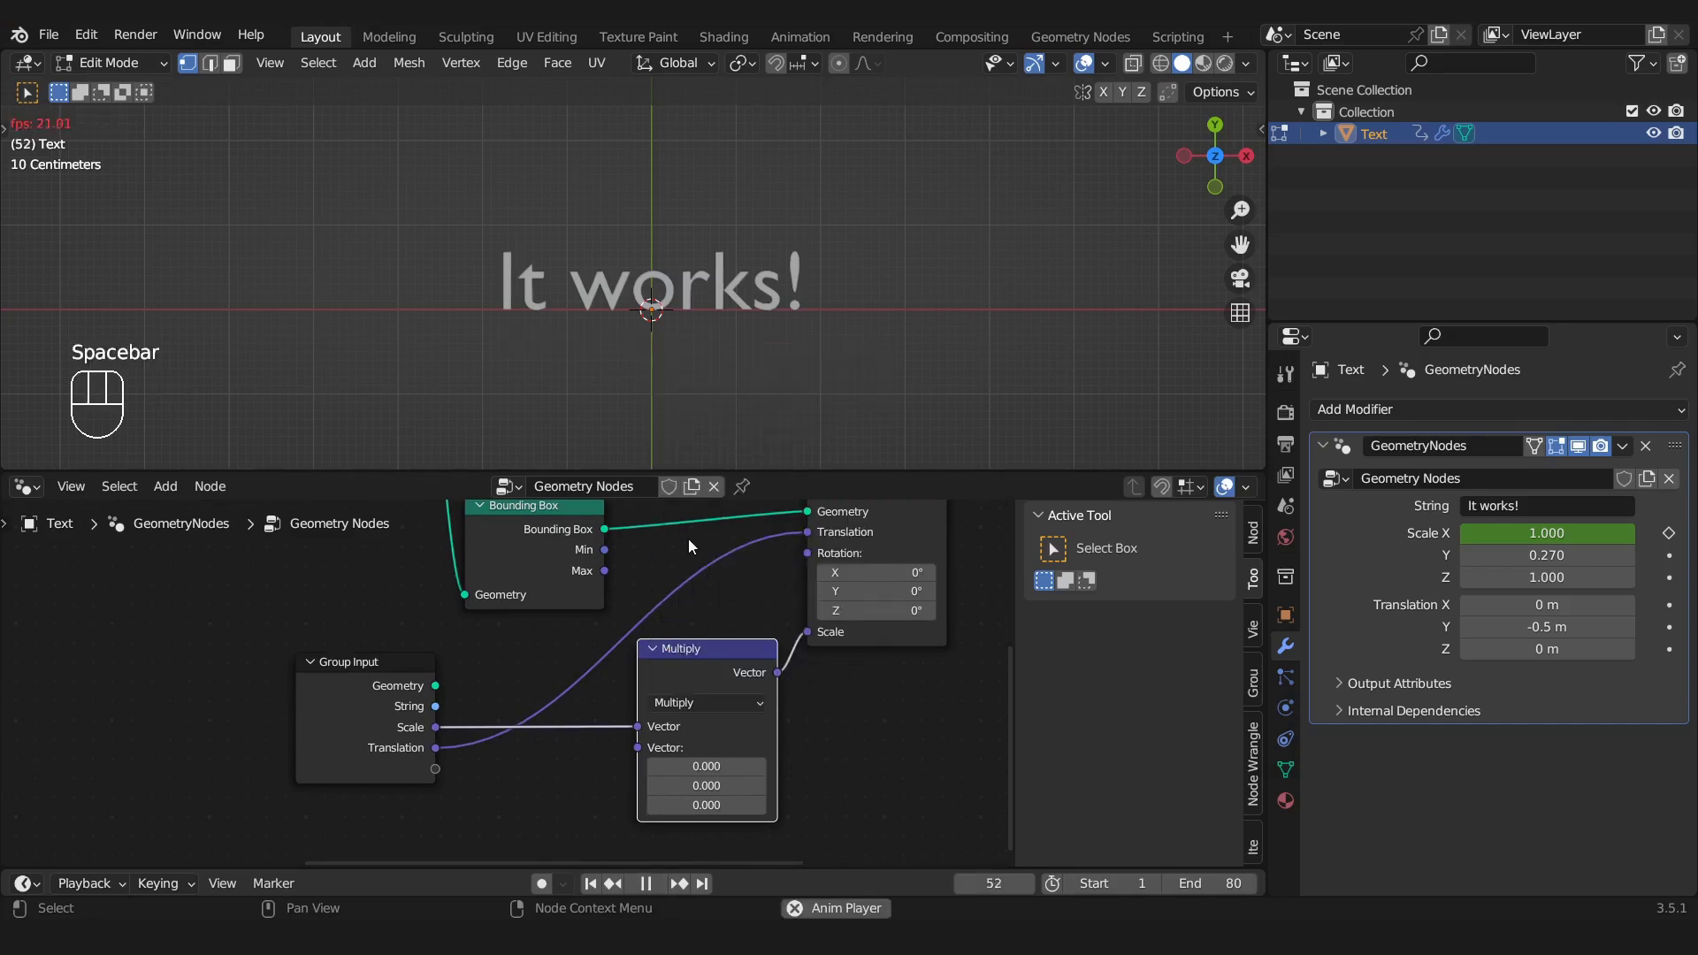
{"action": "left_click_drag", "start_coordinate": [731, 869], "coordinate": [737, 775]}
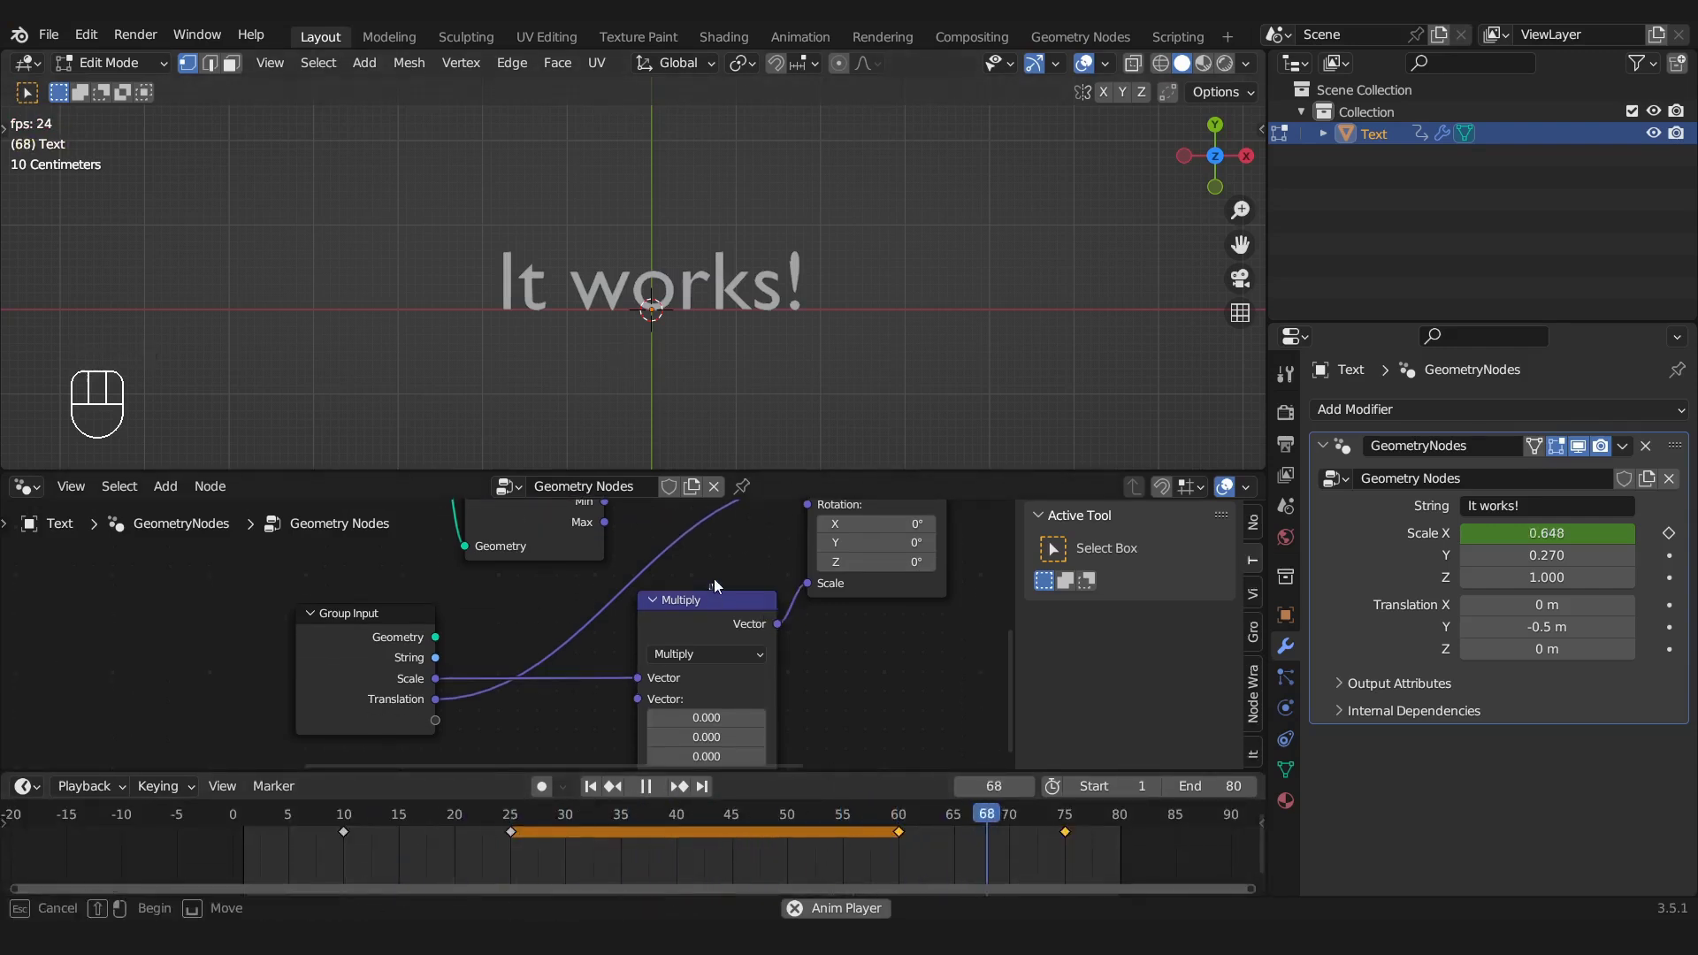
{"action": "left_click_drag", "start_coordinate": [718, 598], "coordinate": [722, 548]}
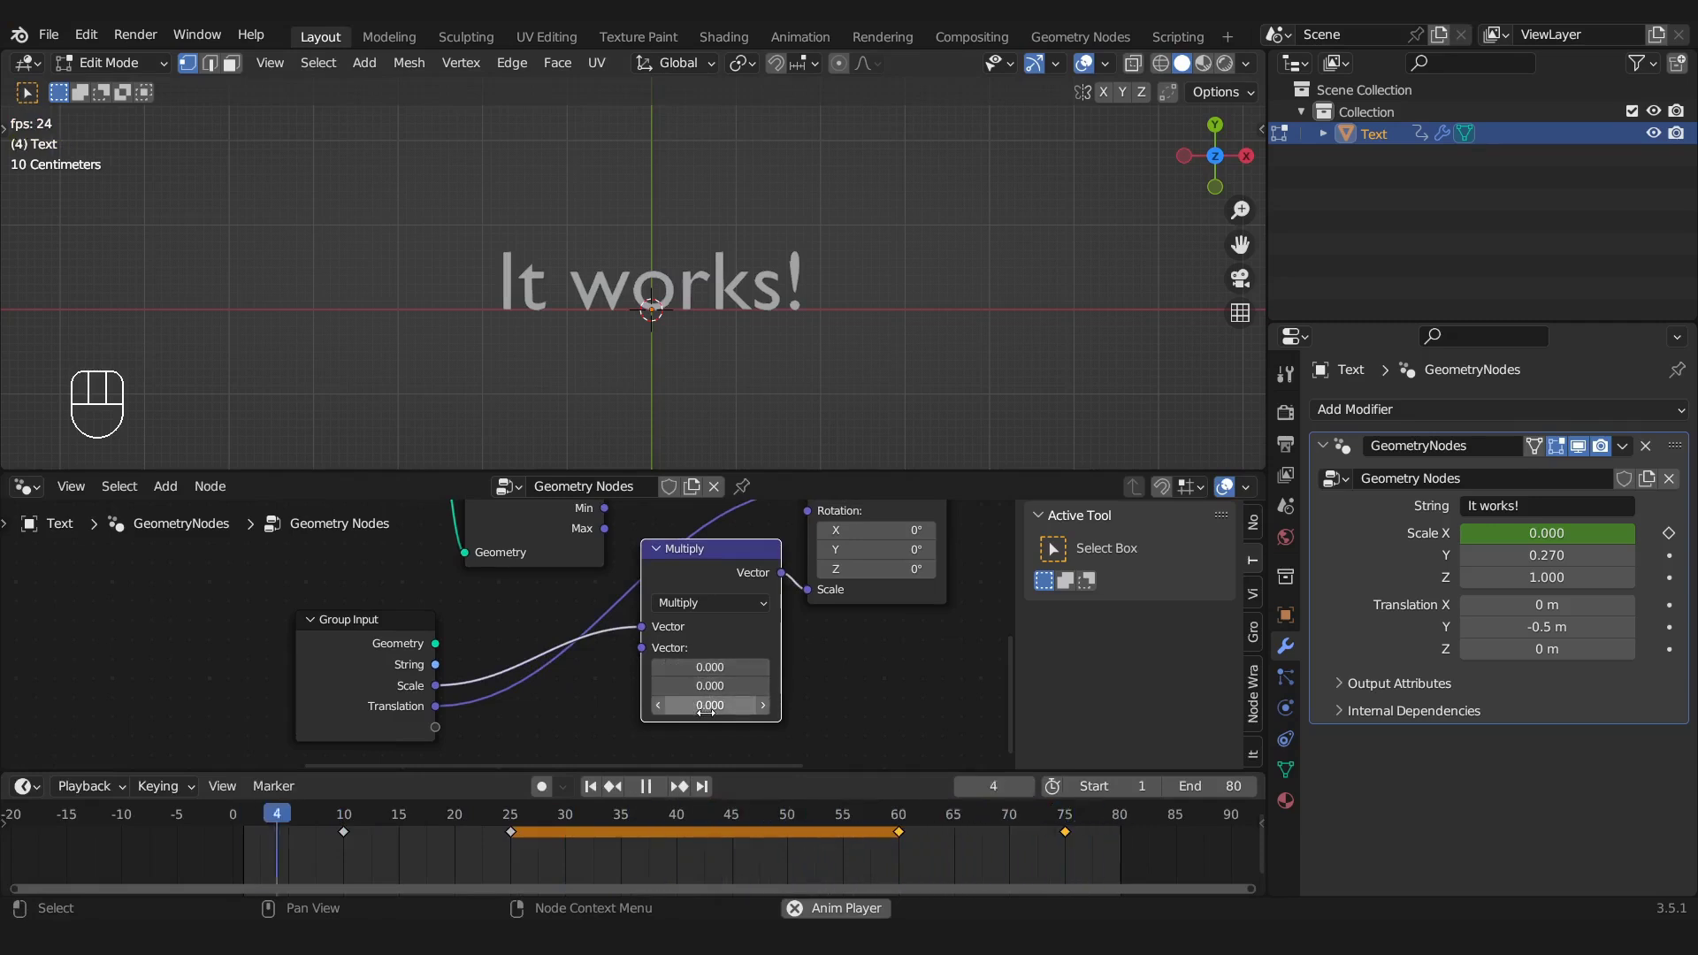
{"action": "left_click_drag", "start_coordinate": [639, 648], "coordinate": [437, 701]}
{"action": "key", "text": "space"}
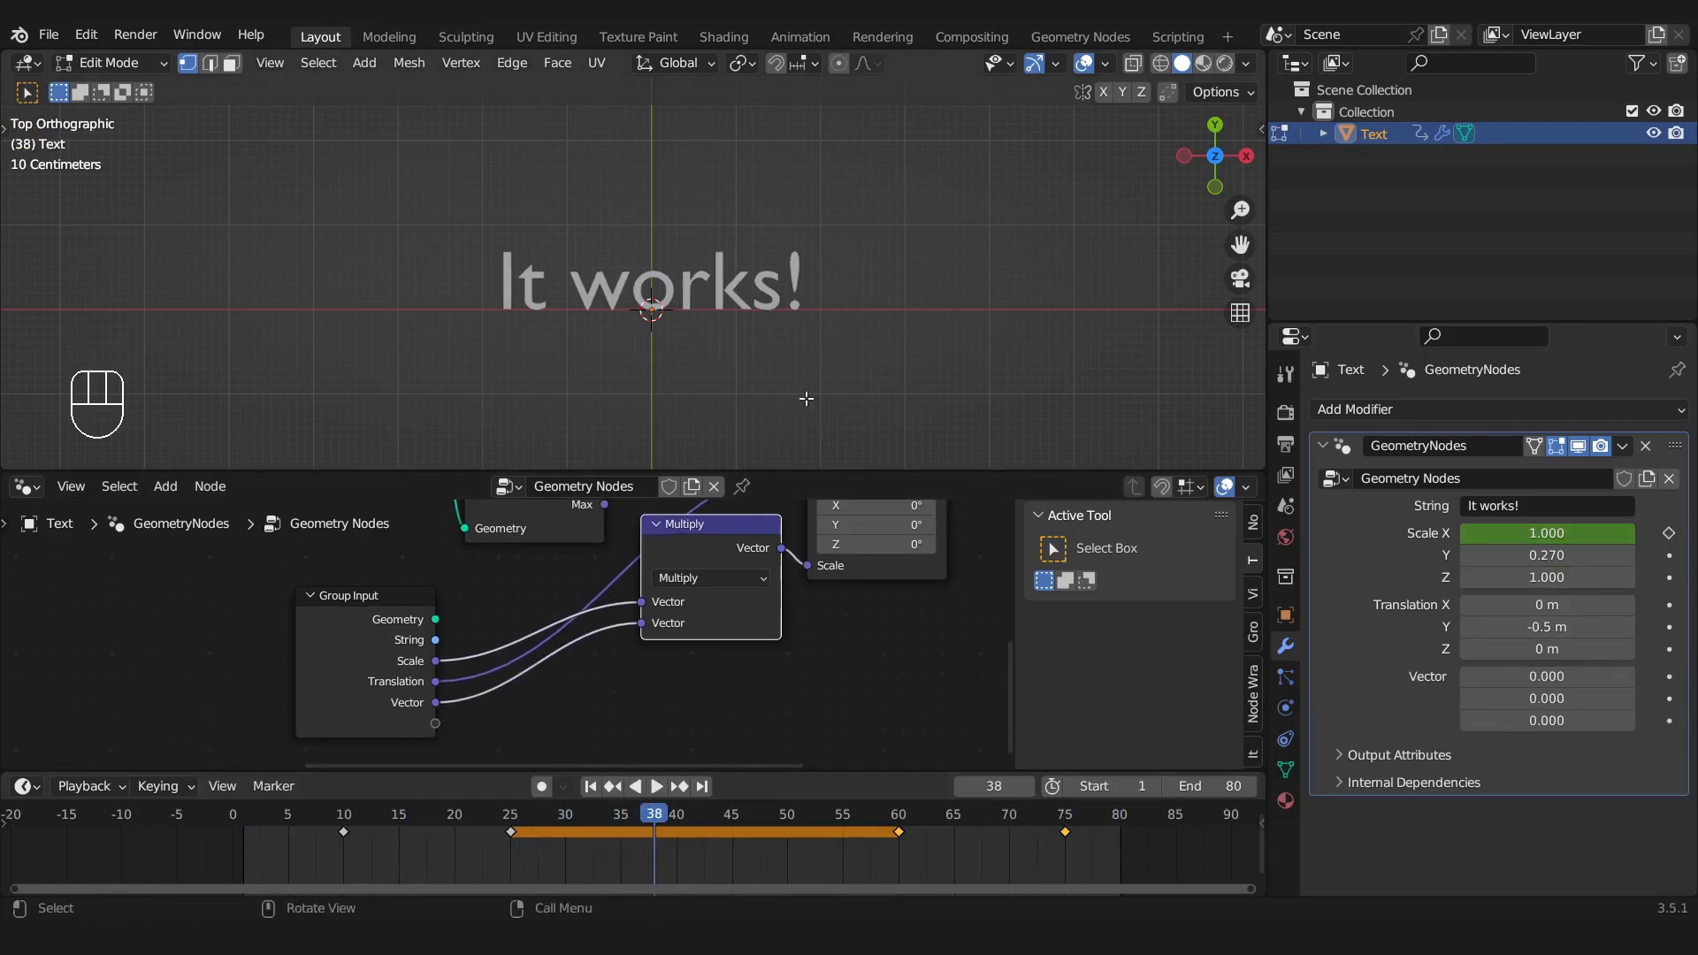
Set the first two components of the modifier's Vector to 1 and play the animation to check the underline
{"action": "left_click", "coordinate": [1547, 699]}
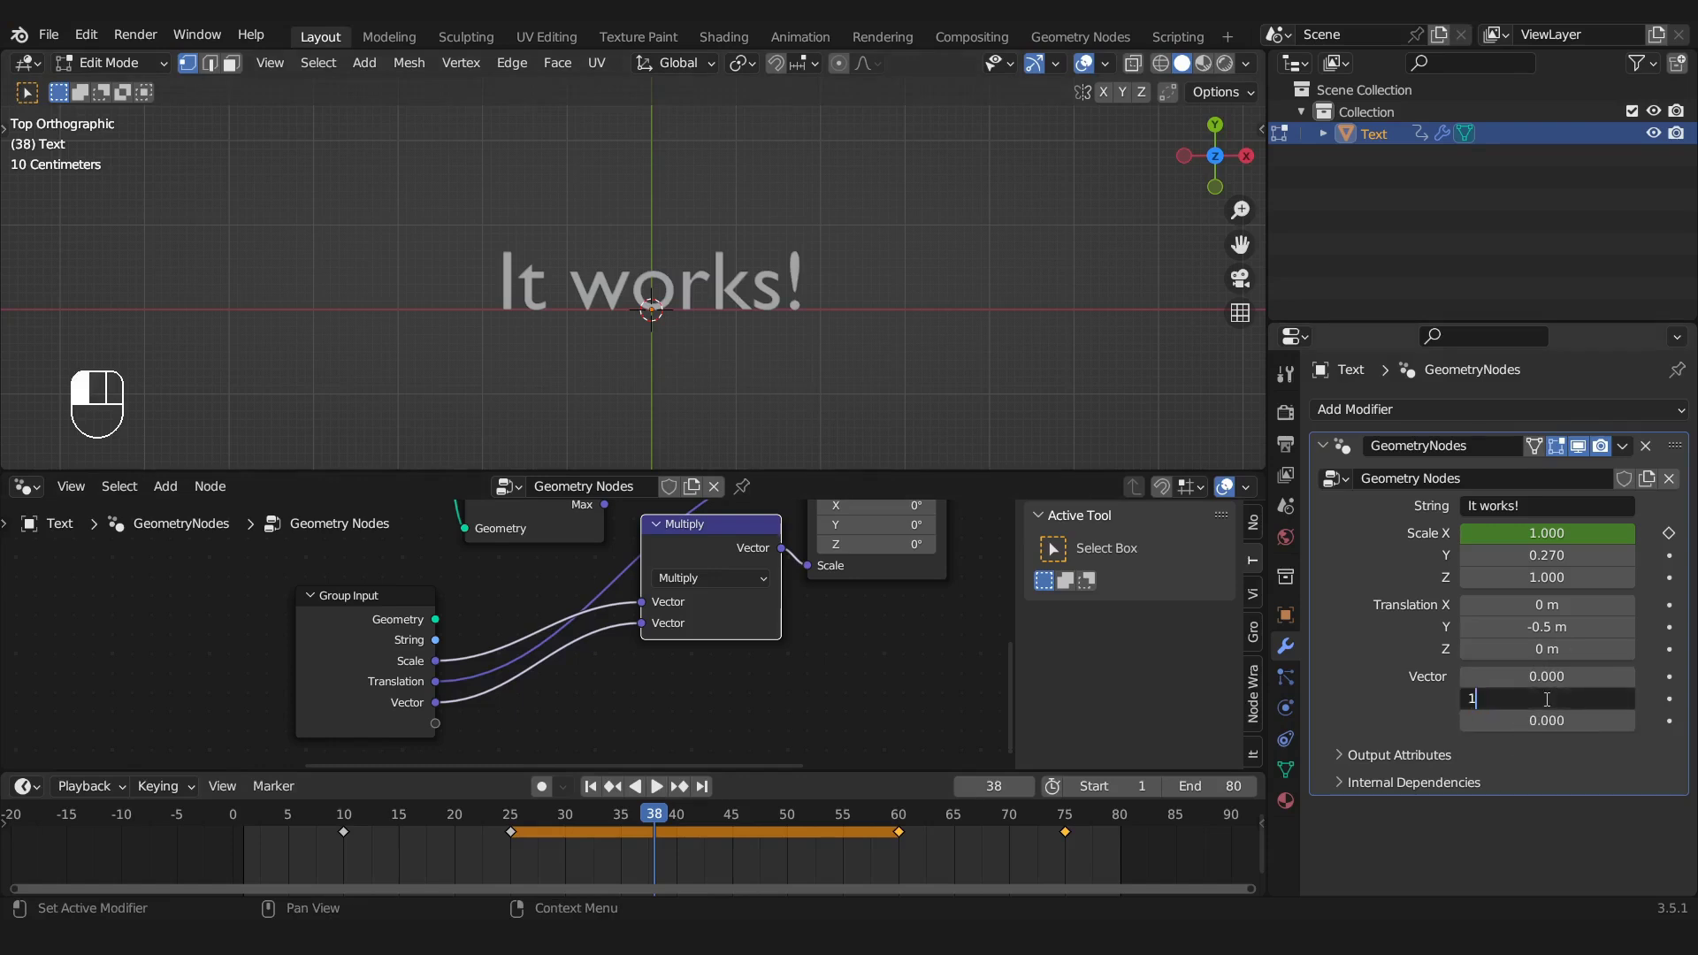
{"action": "key", "text": "Return"}
{"action": "left_click", "coordinate": [1543, 675]}
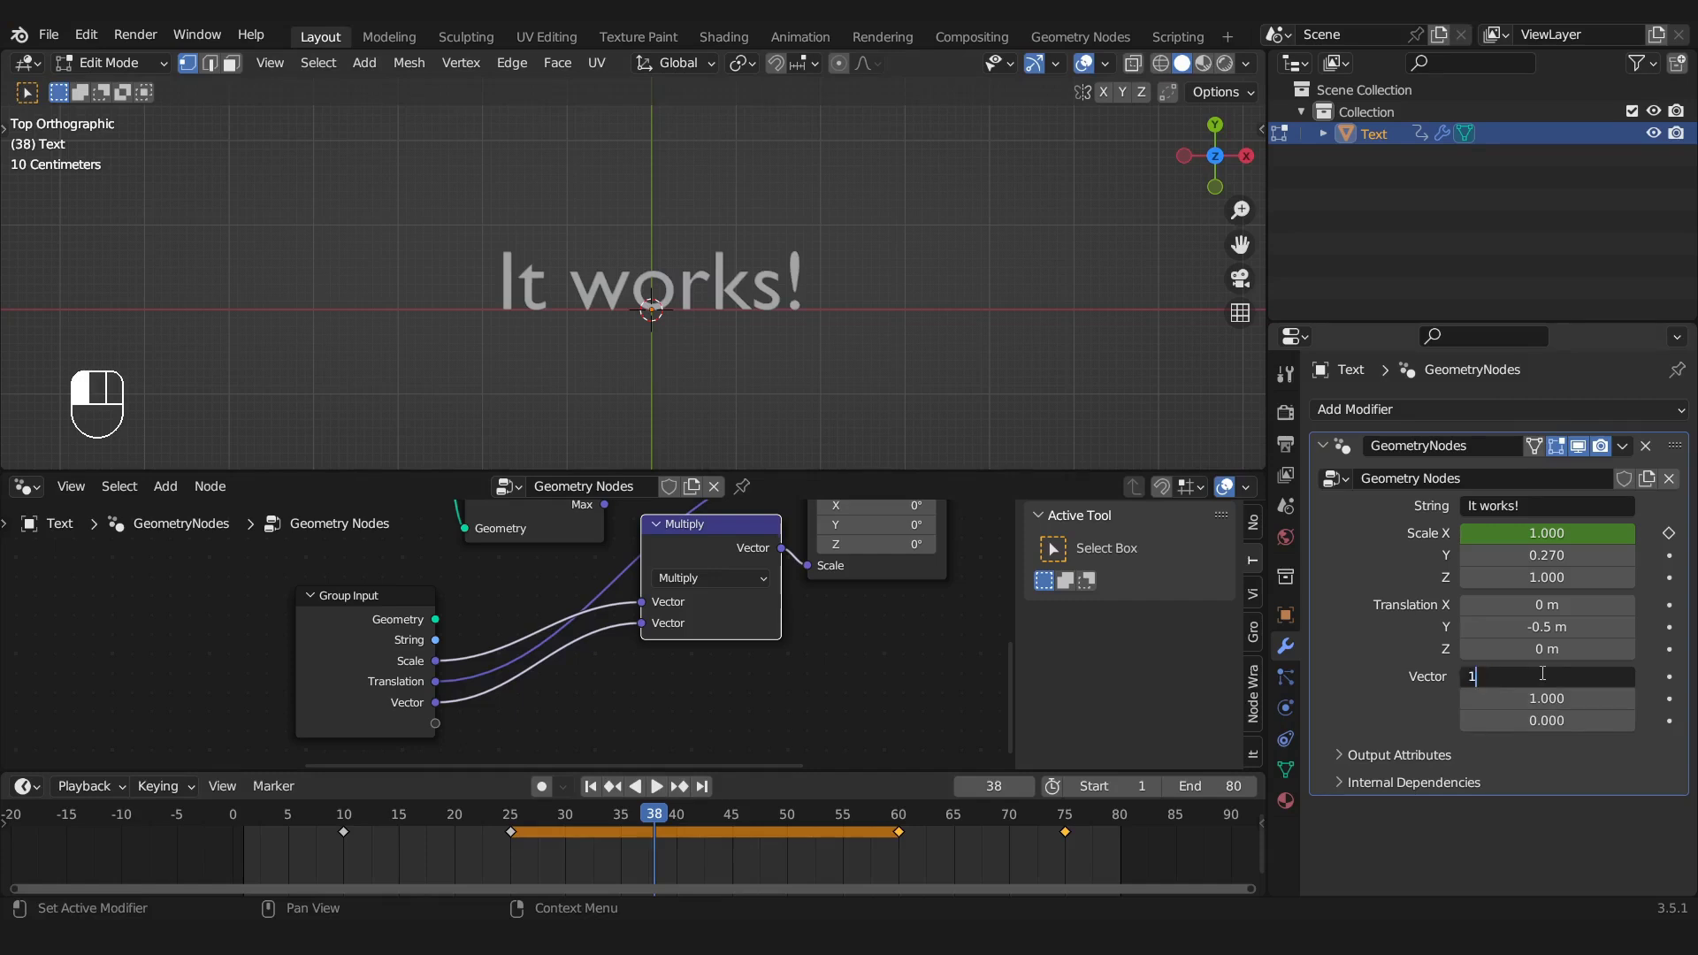
{"action": "key", "text": "Return"}
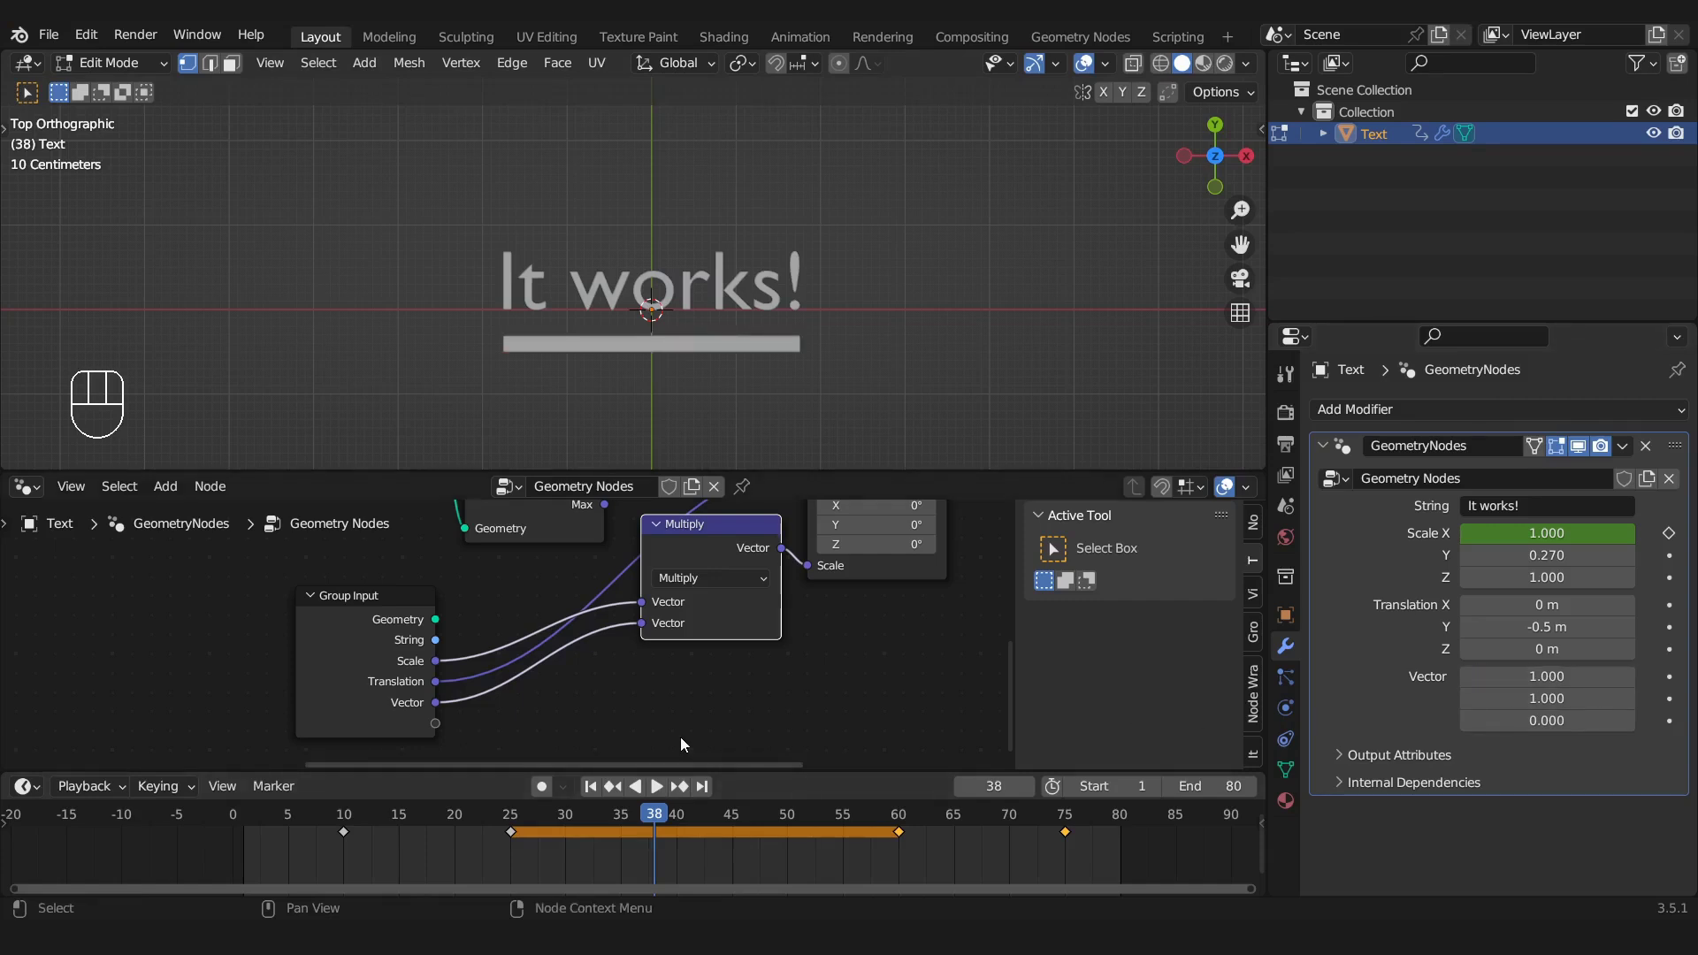
{"action": "key", "text": "space"}
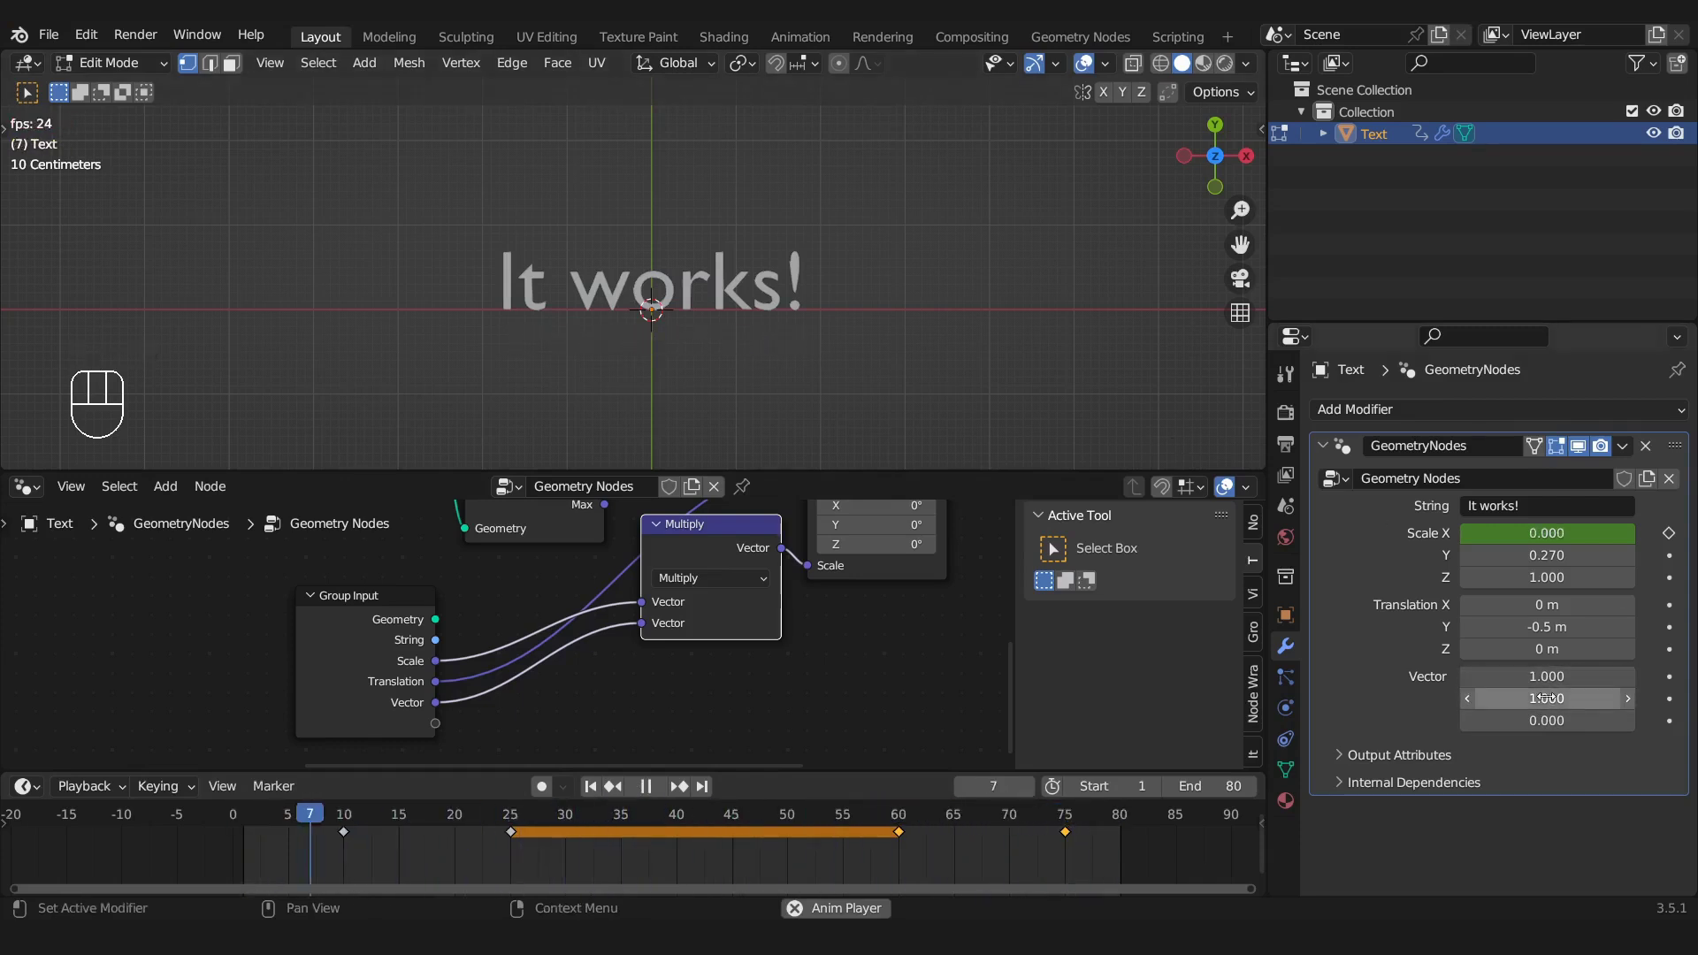
{"action": "left_click_drag", "start_coordinate": [707, 550], "coordinate": [713, 552]}
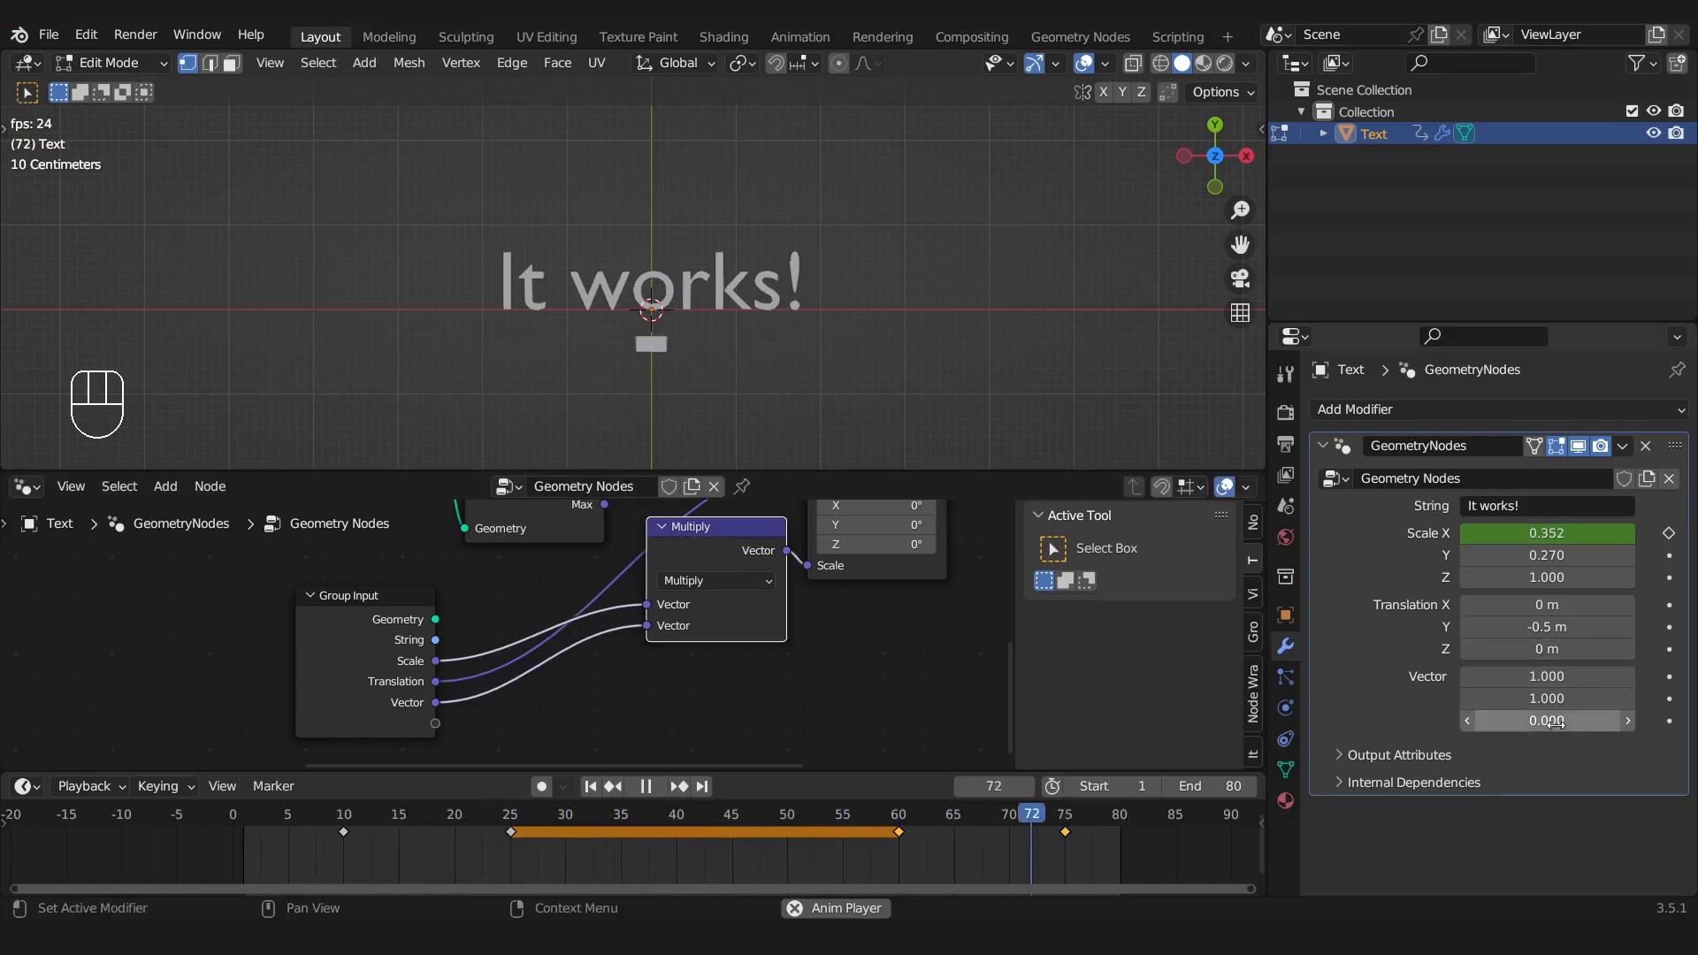
Set the first component of the modifier's Vector to 1.760 while the animation plays
{"action": "key", "text": "space"}
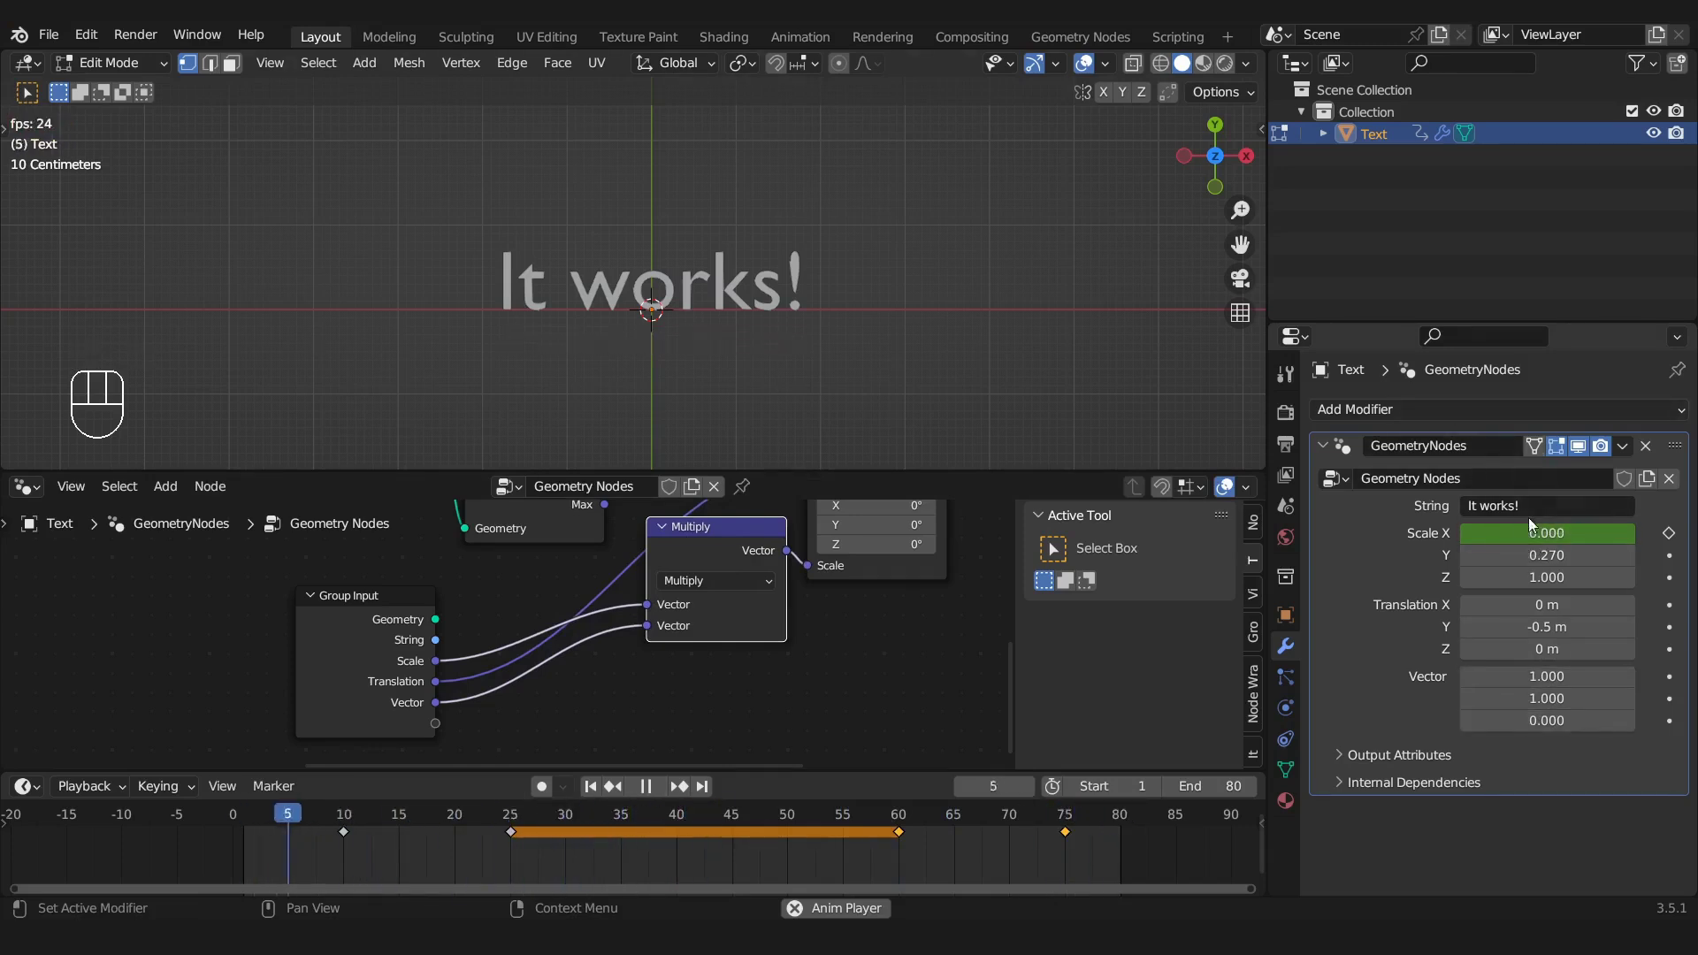
{"action": "left_click_drag", "start_coordinate": [1547, 676], "coordinate": [1682, 677]}
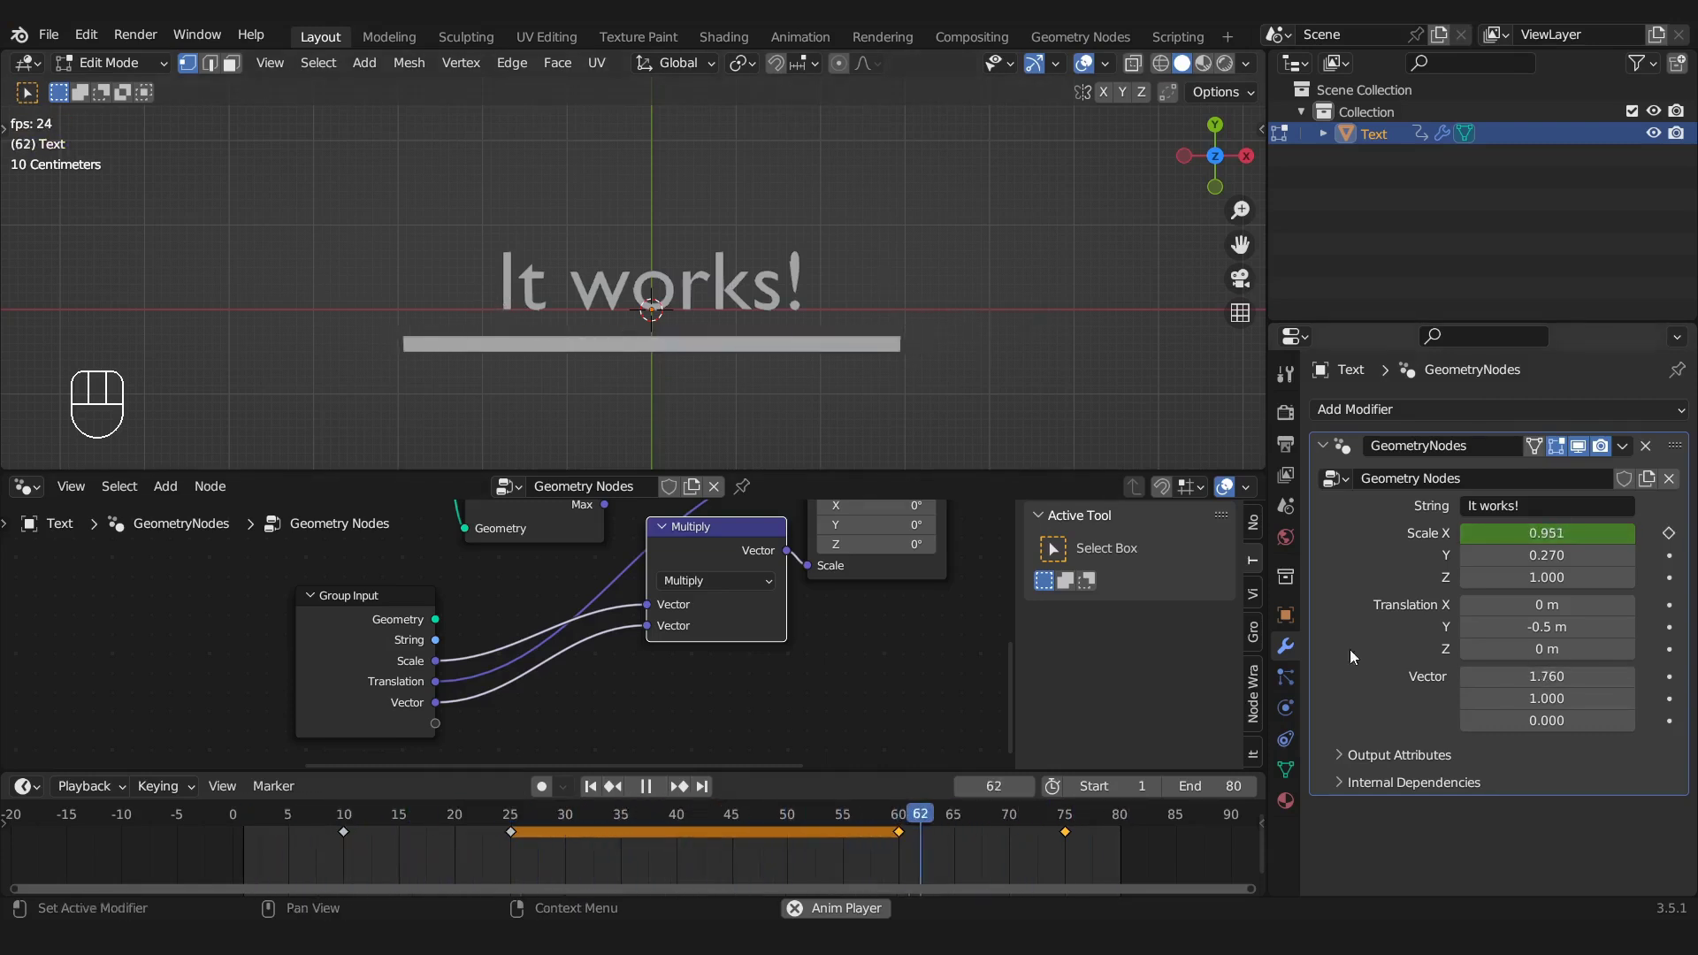
Shrink the timeline area and rename the node group's String input to Text
{"action": "left_click_drag", "start_coordinate": [824, 773], "coordinate": [824, 870]}
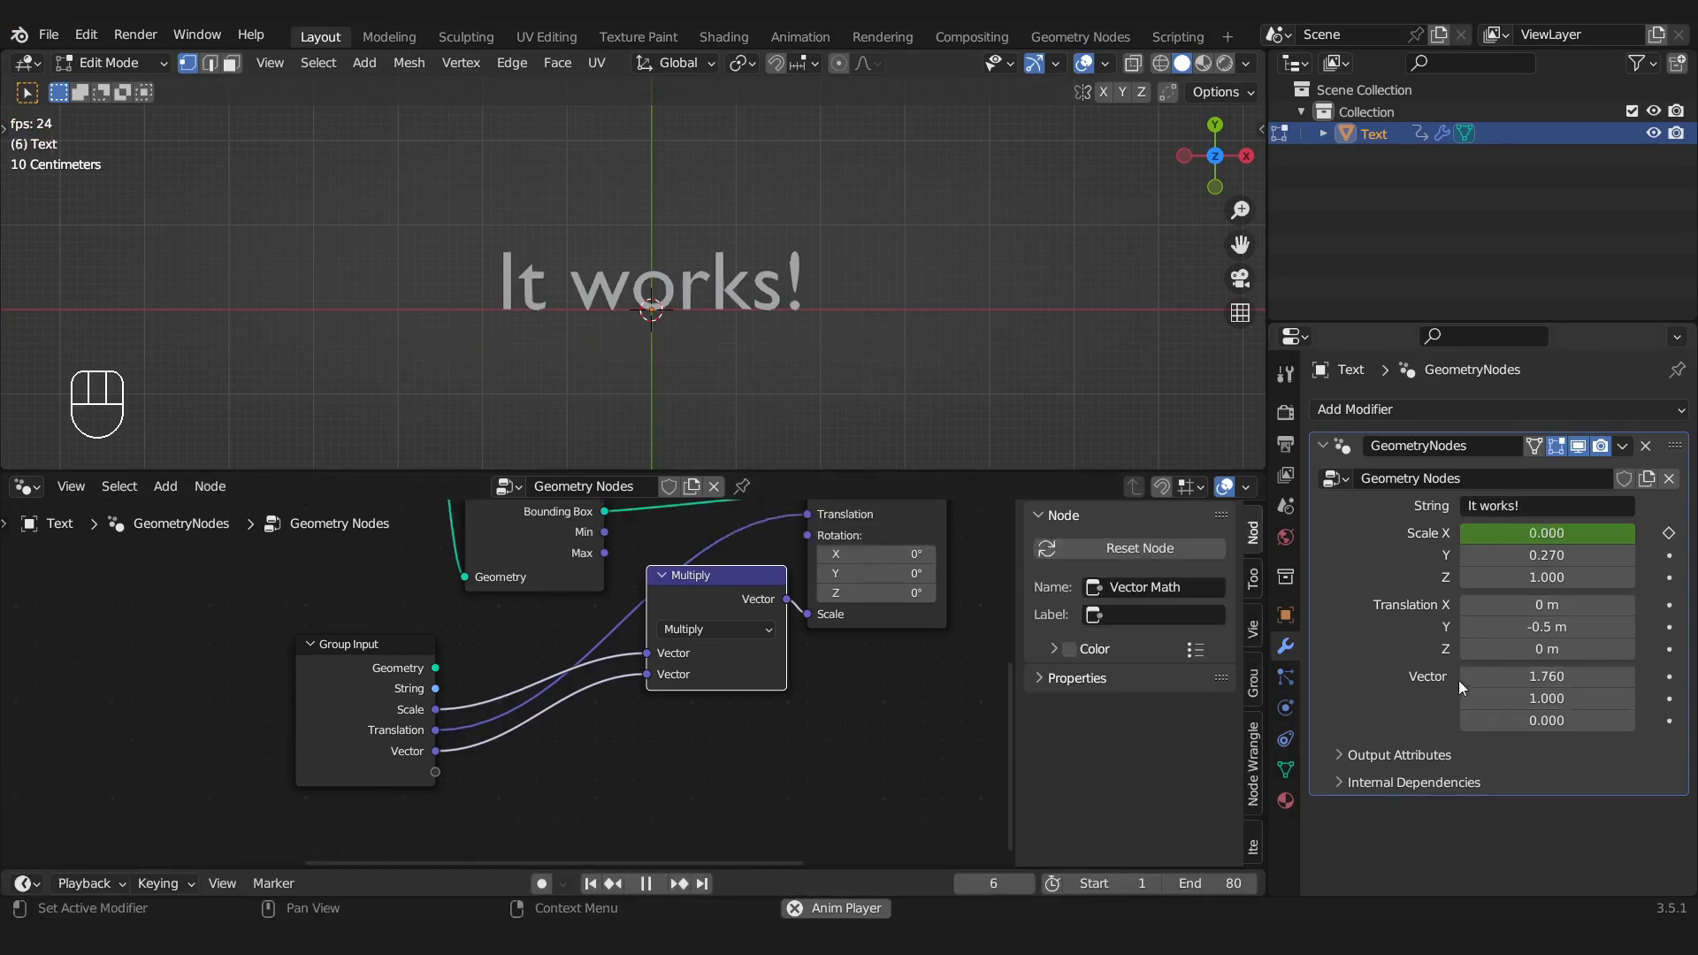
{"action": "left_click", "coordinate": [1252, 682]}
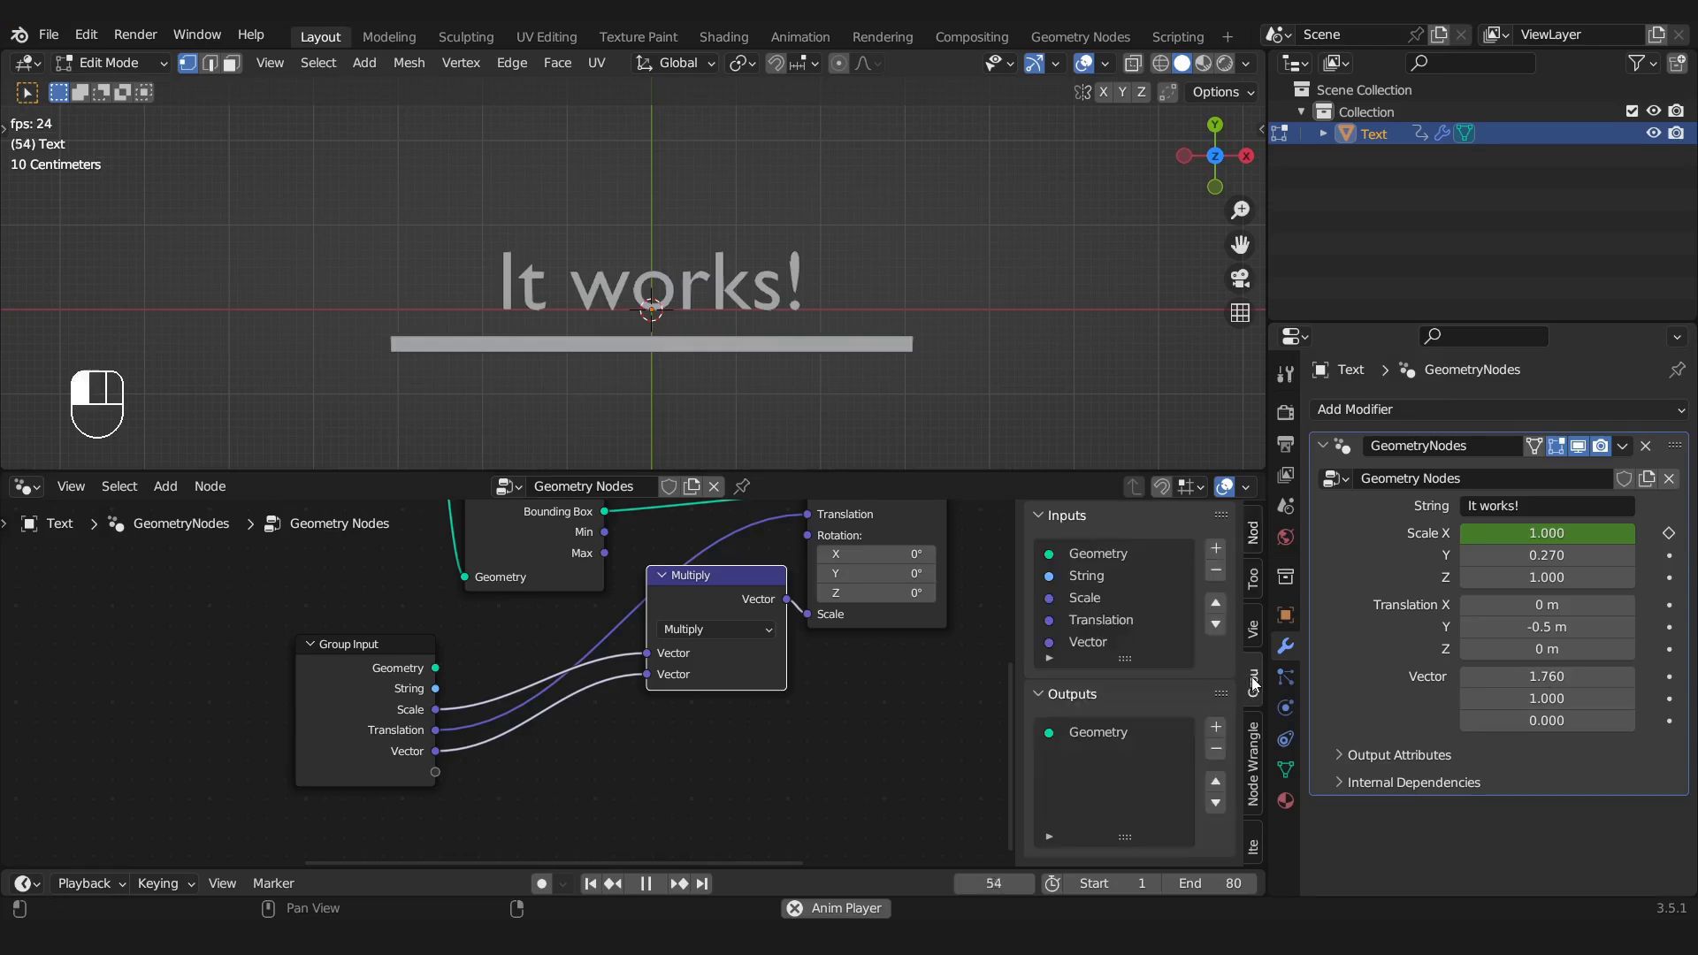
{"action": "left_click_drag", "start_coordinate": [1125, 660], "coordinate": [1093, 738]}
{"action": "mouse_move", "coordinate": [337, 679]}
{"action": "left_mouse_down"}
{"action": "mouse_move", "coordinate": [364, 669]}
{"action": "mouse_move", "coordinate": [369, 687]}
{"action": "left_mouse_up"}
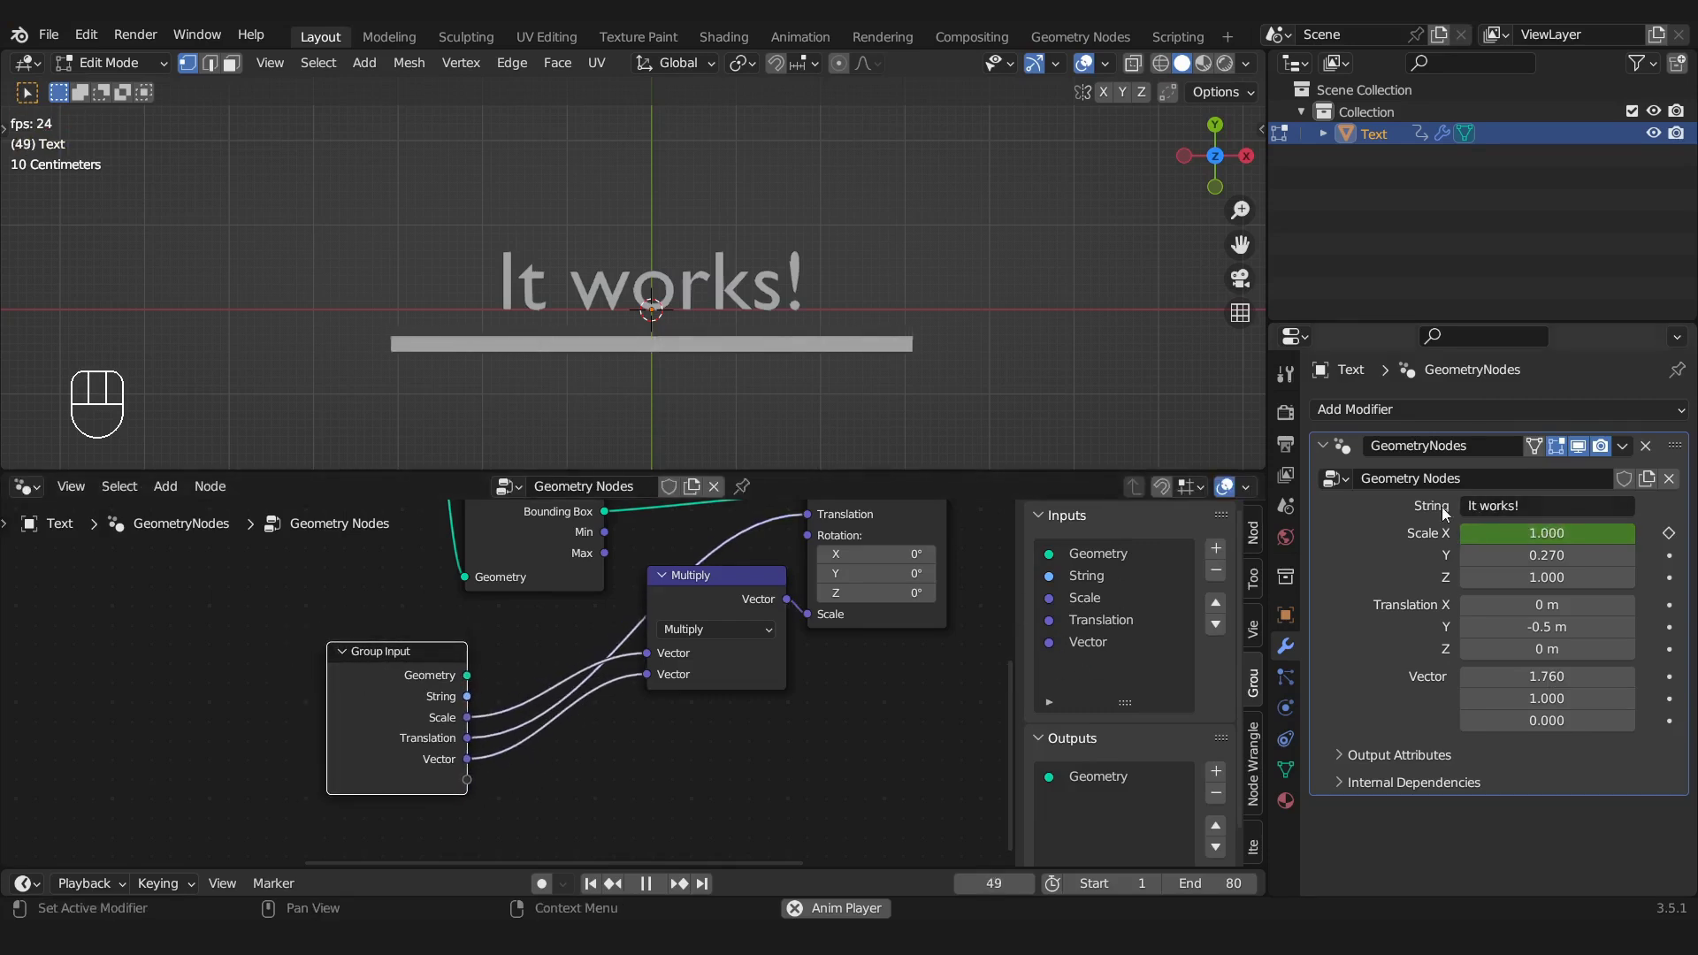
{"action": "double_click", "coordinate": [1087, 576]}
{"action": "type", "text": "Text"}
{"action": "key", "text": "Return"}
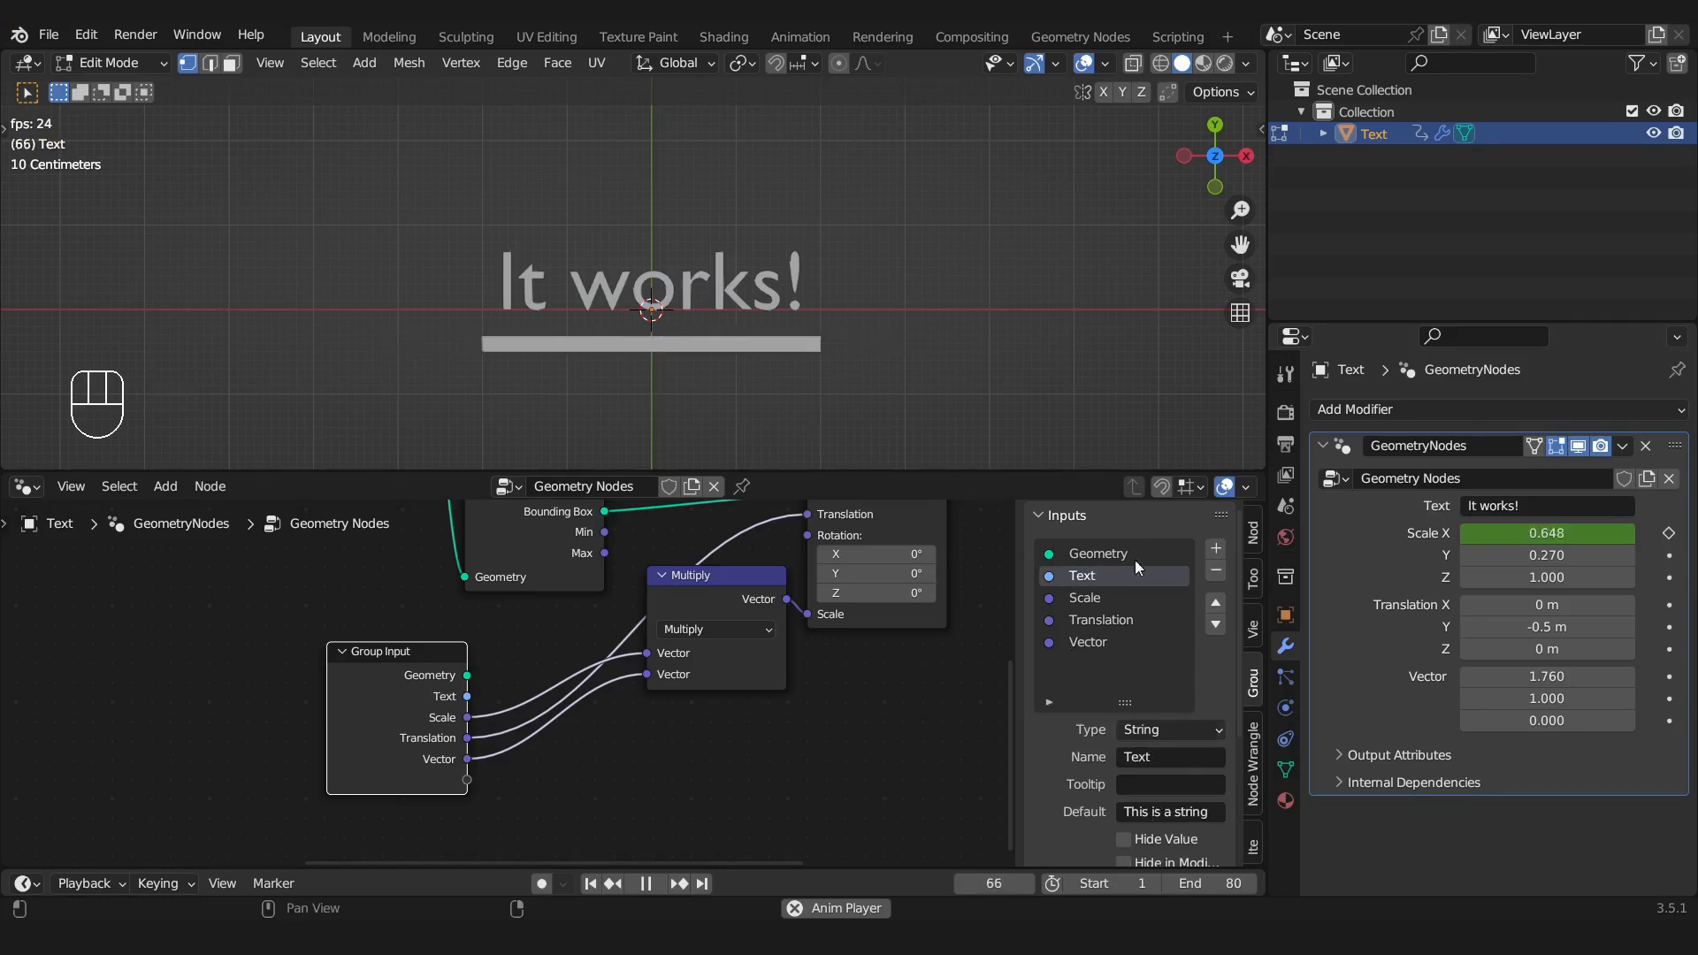
Rename the node group's Scale input to Line Scale Anim
{"action": "left_click", "coordinate": [1086, 597]}
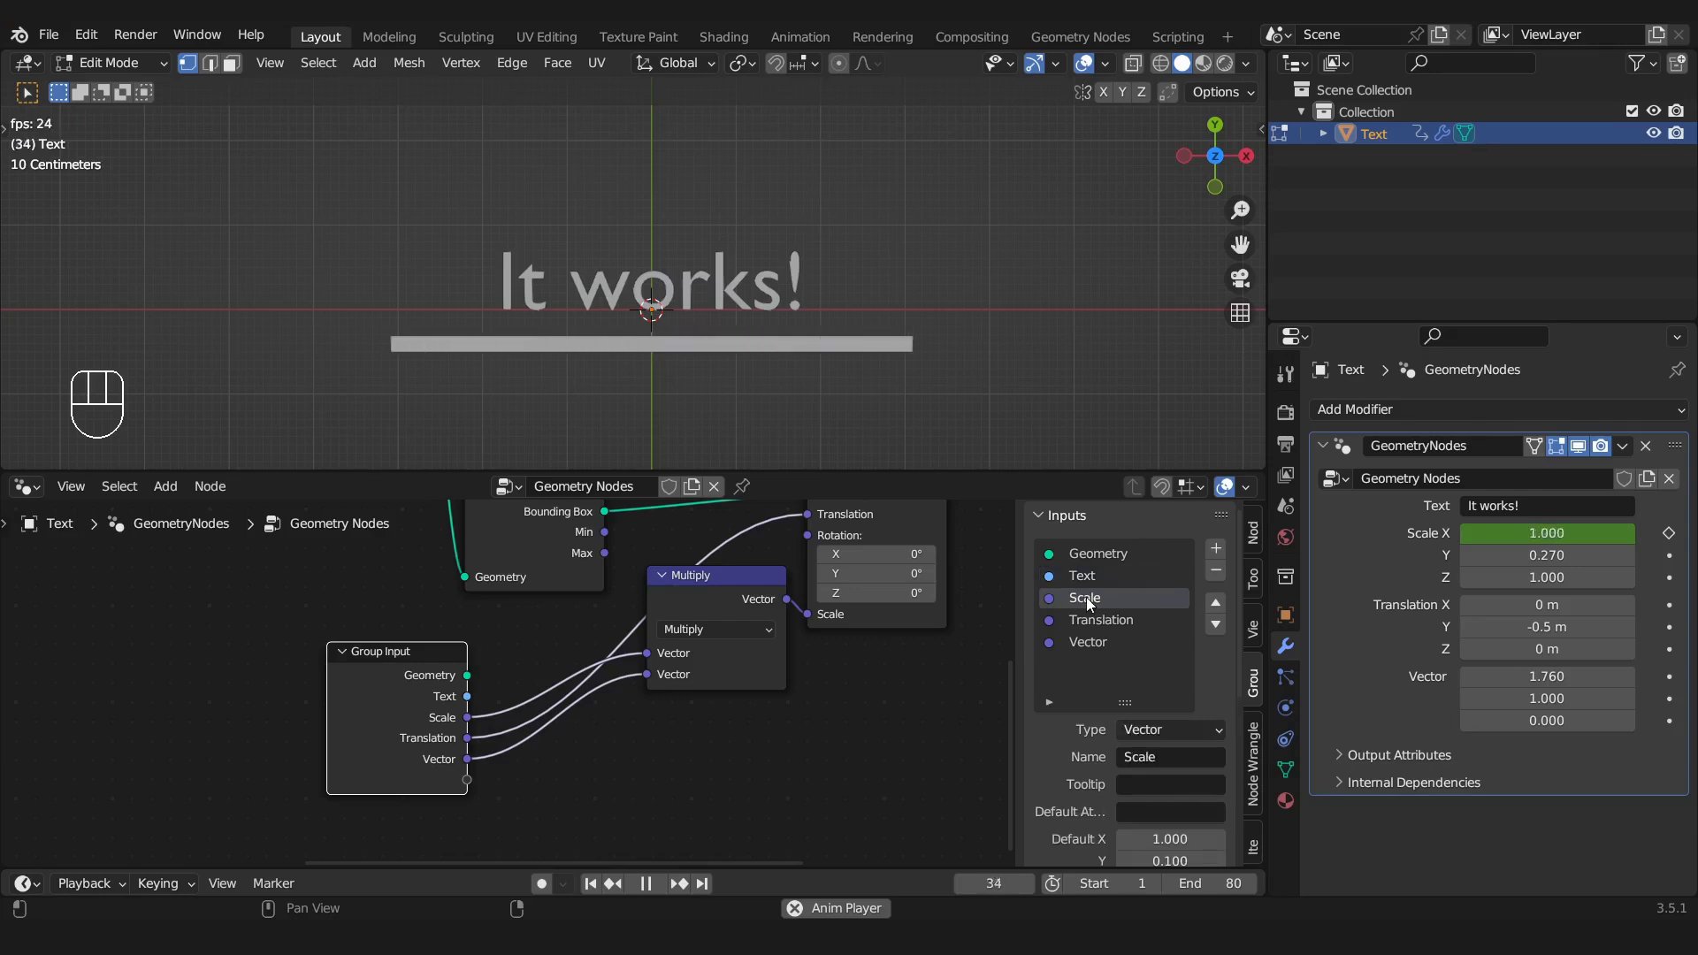
{"action": "double_click", "coordinate": [1086, 597]}
{"action": "type", "text": "Line Scale Anim"}
{"action": "key", "text": "Return"}
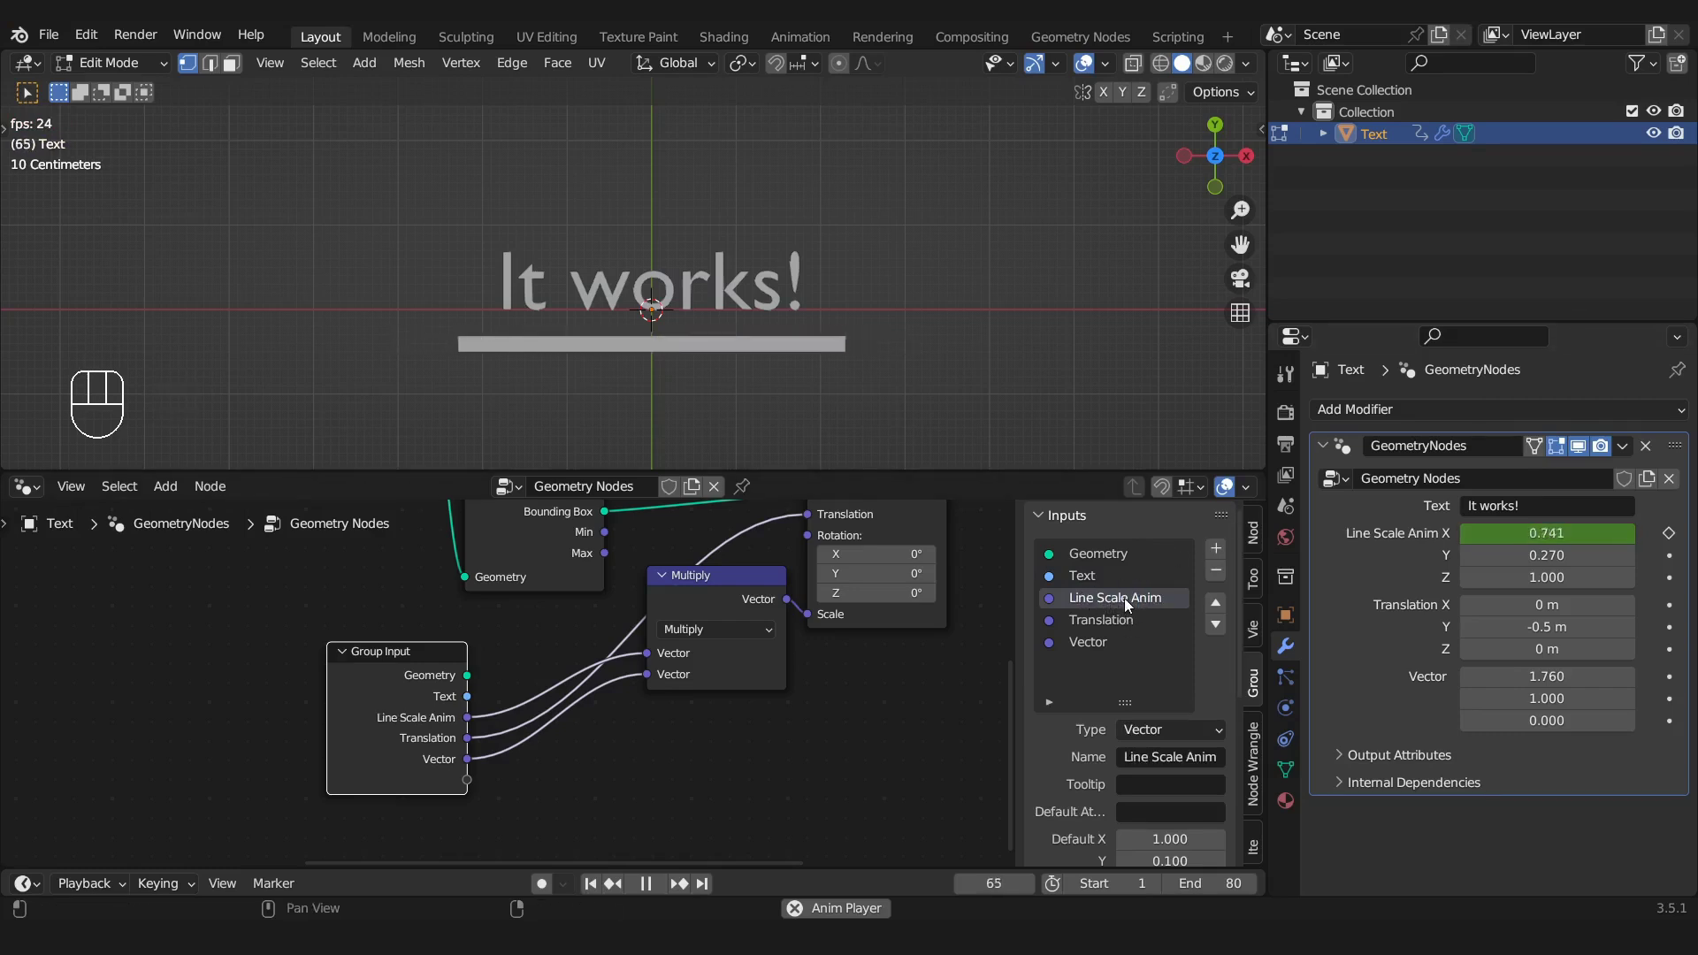
Widen the node editor's sidebar and hide the Line Scale Anim input from the modifier
{"action": "scroll", "coordinate": [1164, 759], "scroll_direction": "down", "scroll_amount": 4}
{"action": "scroll", "coordinate": [1164, 761], "scroll_direction": "down", "scroll_amount": 2}
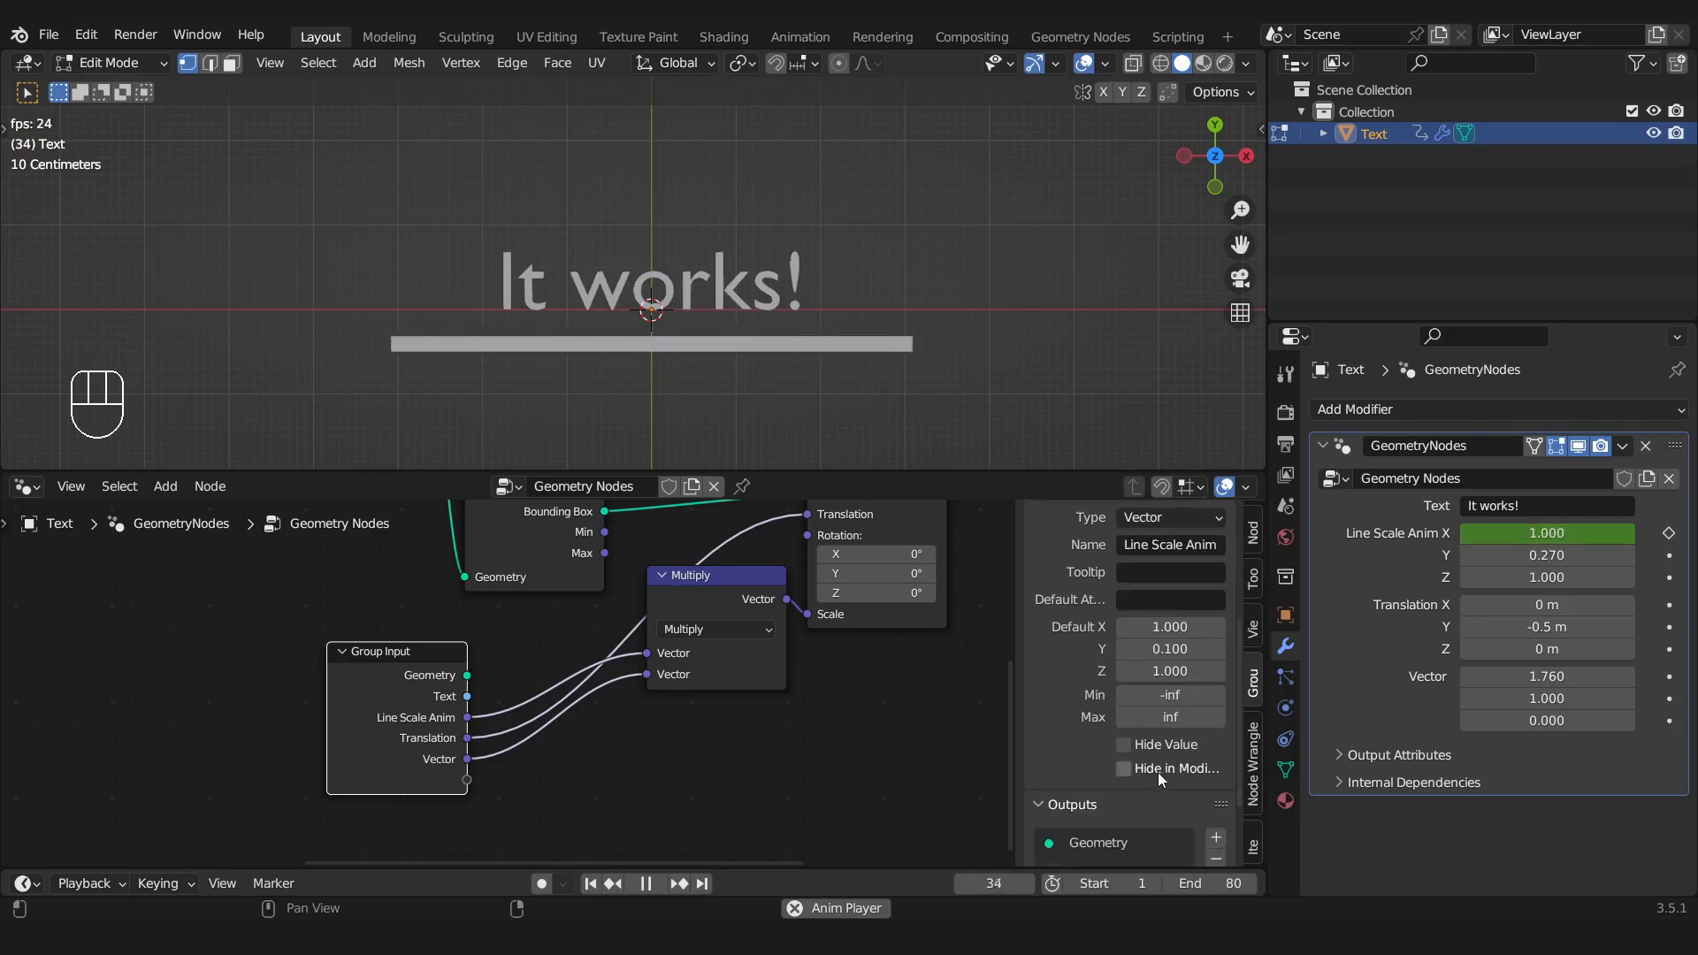
{"action": "left_click_drag", "start_coordinate": [1016, 769], "coordinate": [958, 770]}
{"action": "left_click", "coordinate": [1090, 769]}
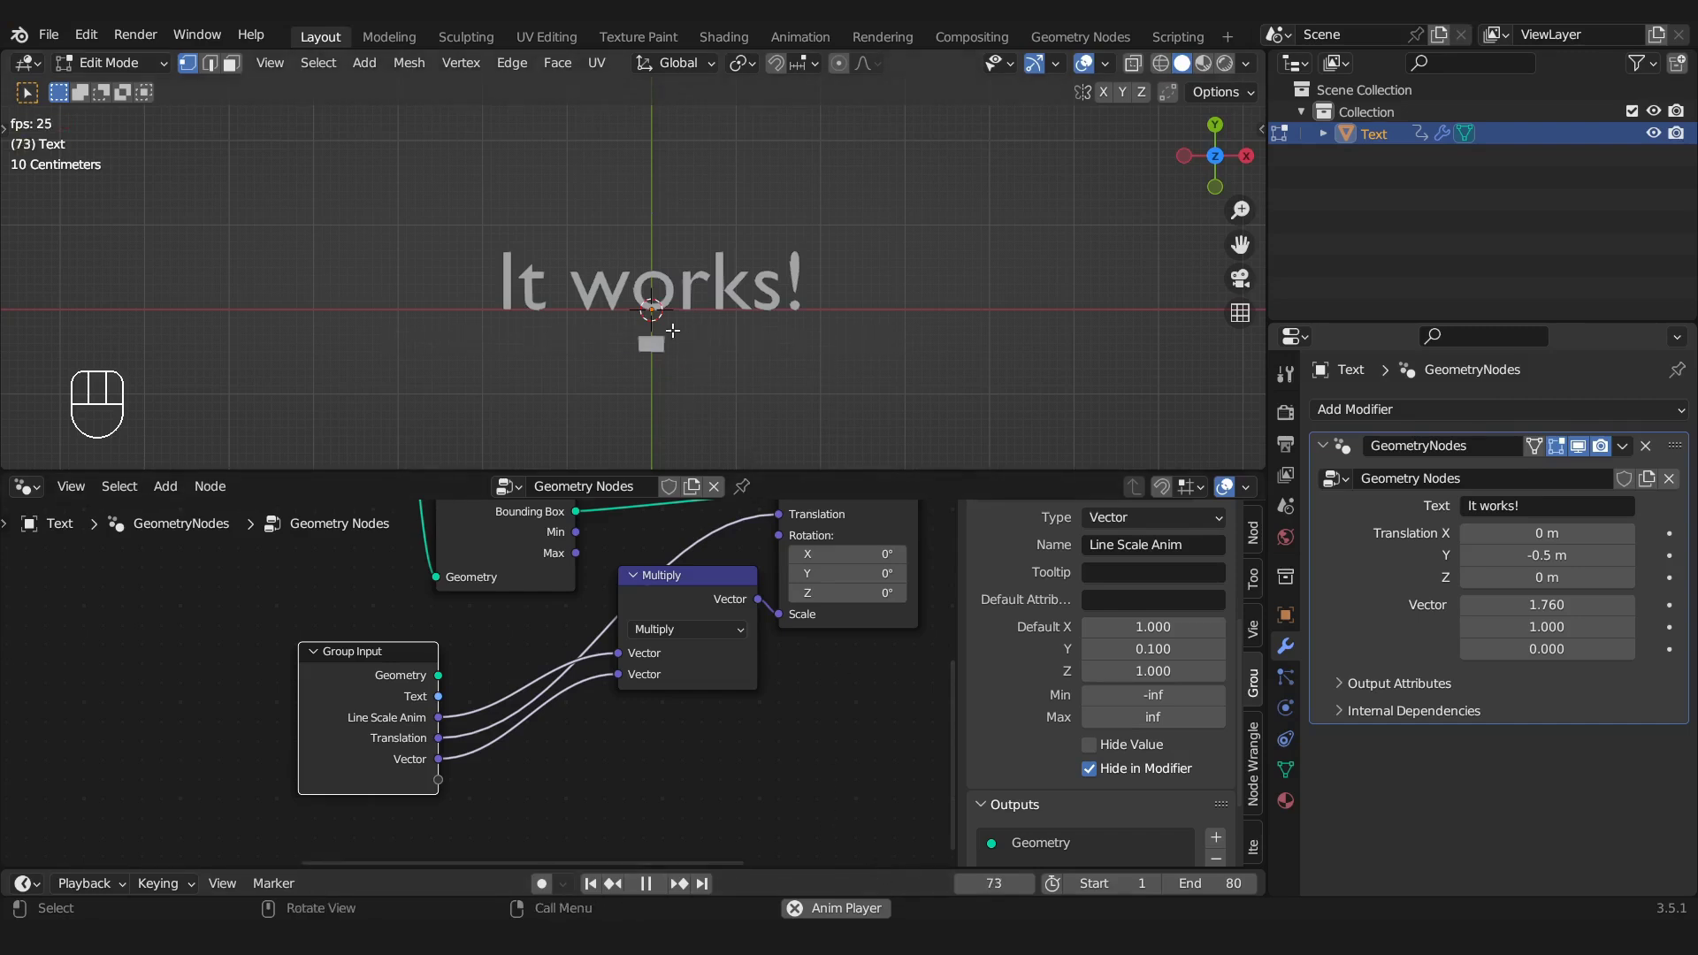
{"action": "left_click", "coordinate": [1089, 769]}
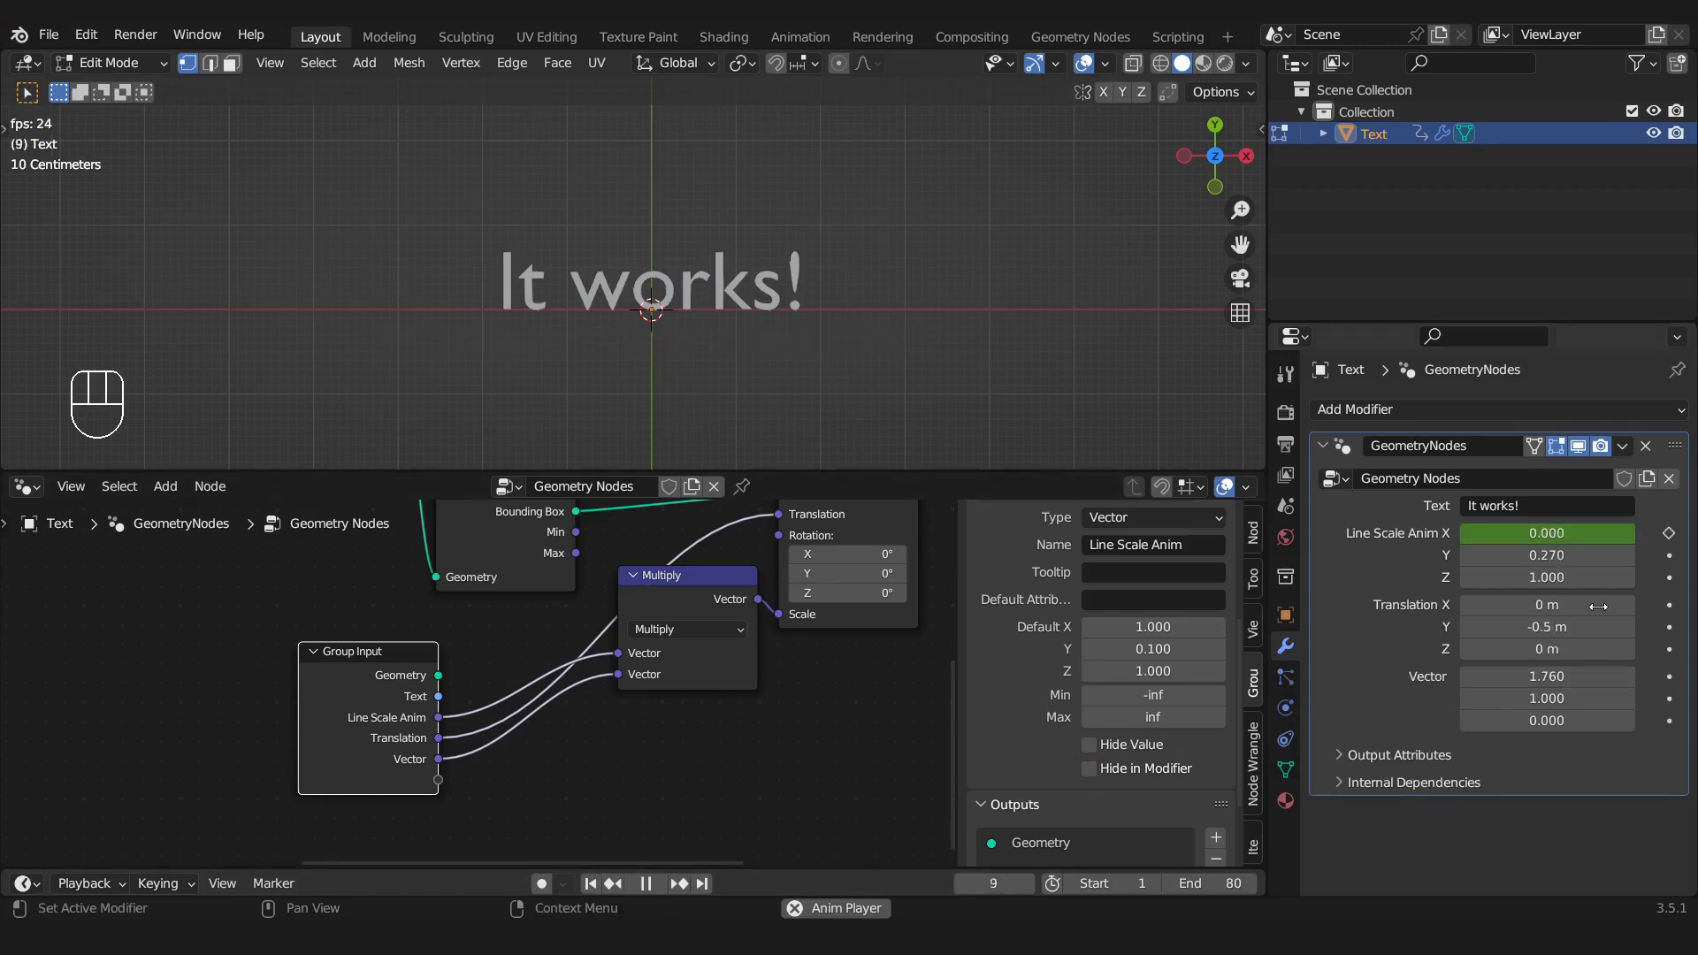
{"action": "left_click", "coordinate": [1090, 767]}
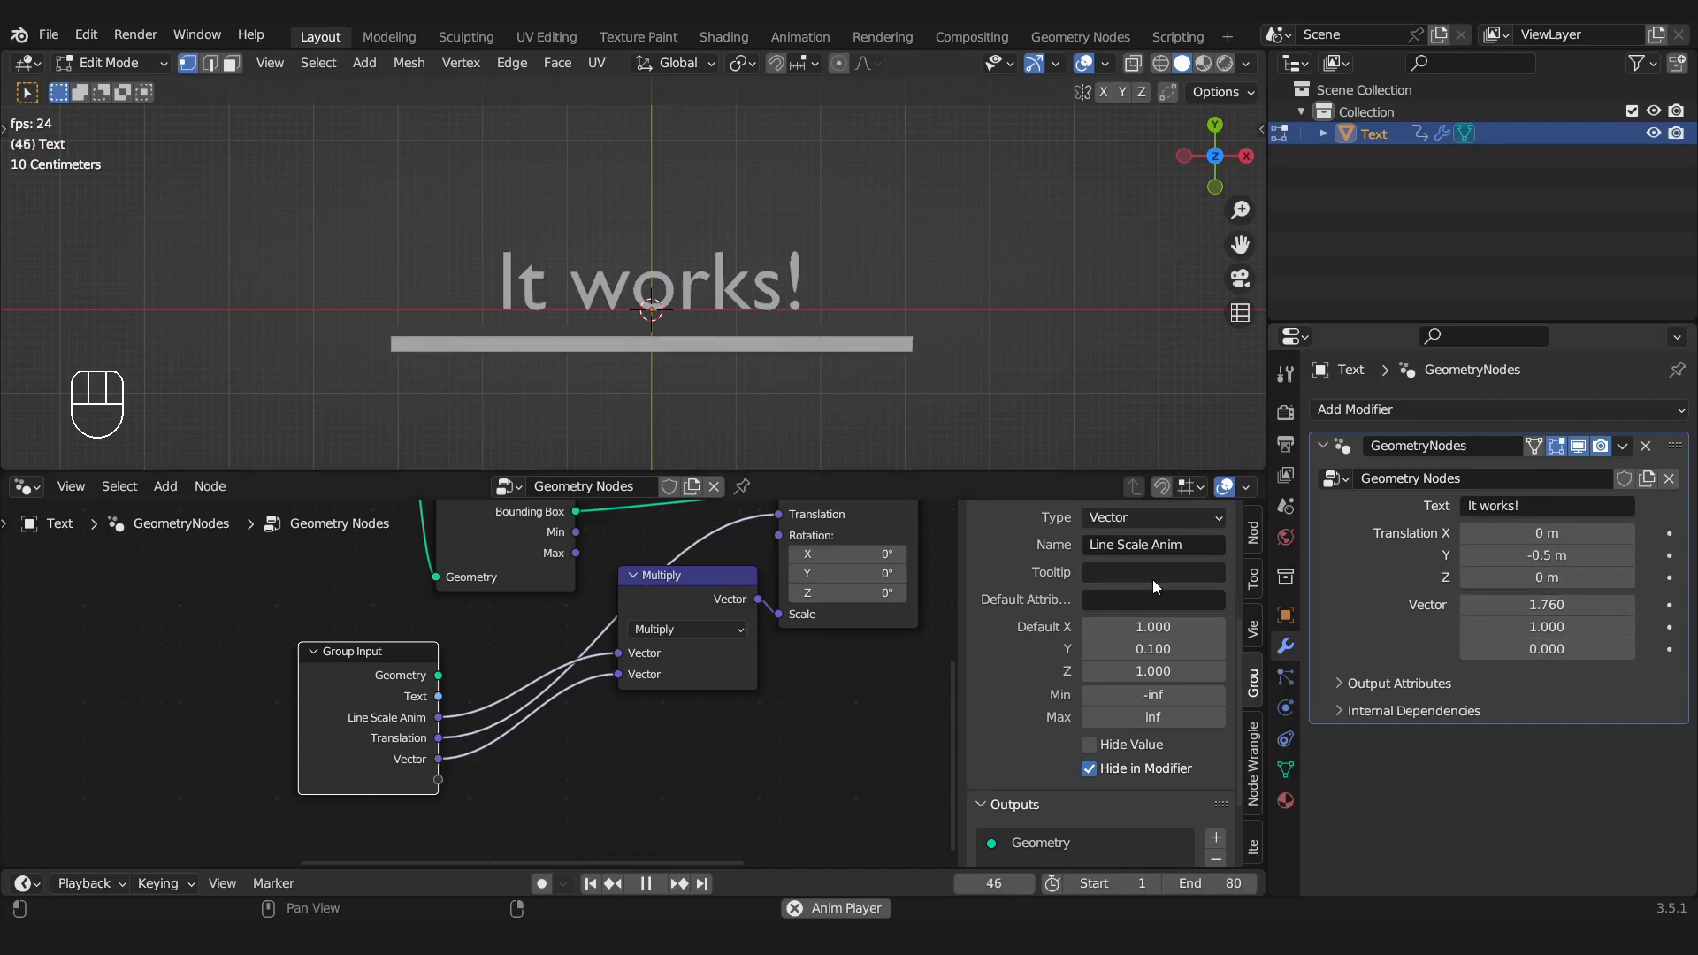
Rename the Translation input to Line Offset and set its Y value in the modifier to -0.42 m
{"action": "scroll", "coordinate": [1133, 613], "scroll_direction": "up", "scroll_amount": 5}
{"action": "left_click", "coordinate": [1032, 621]}
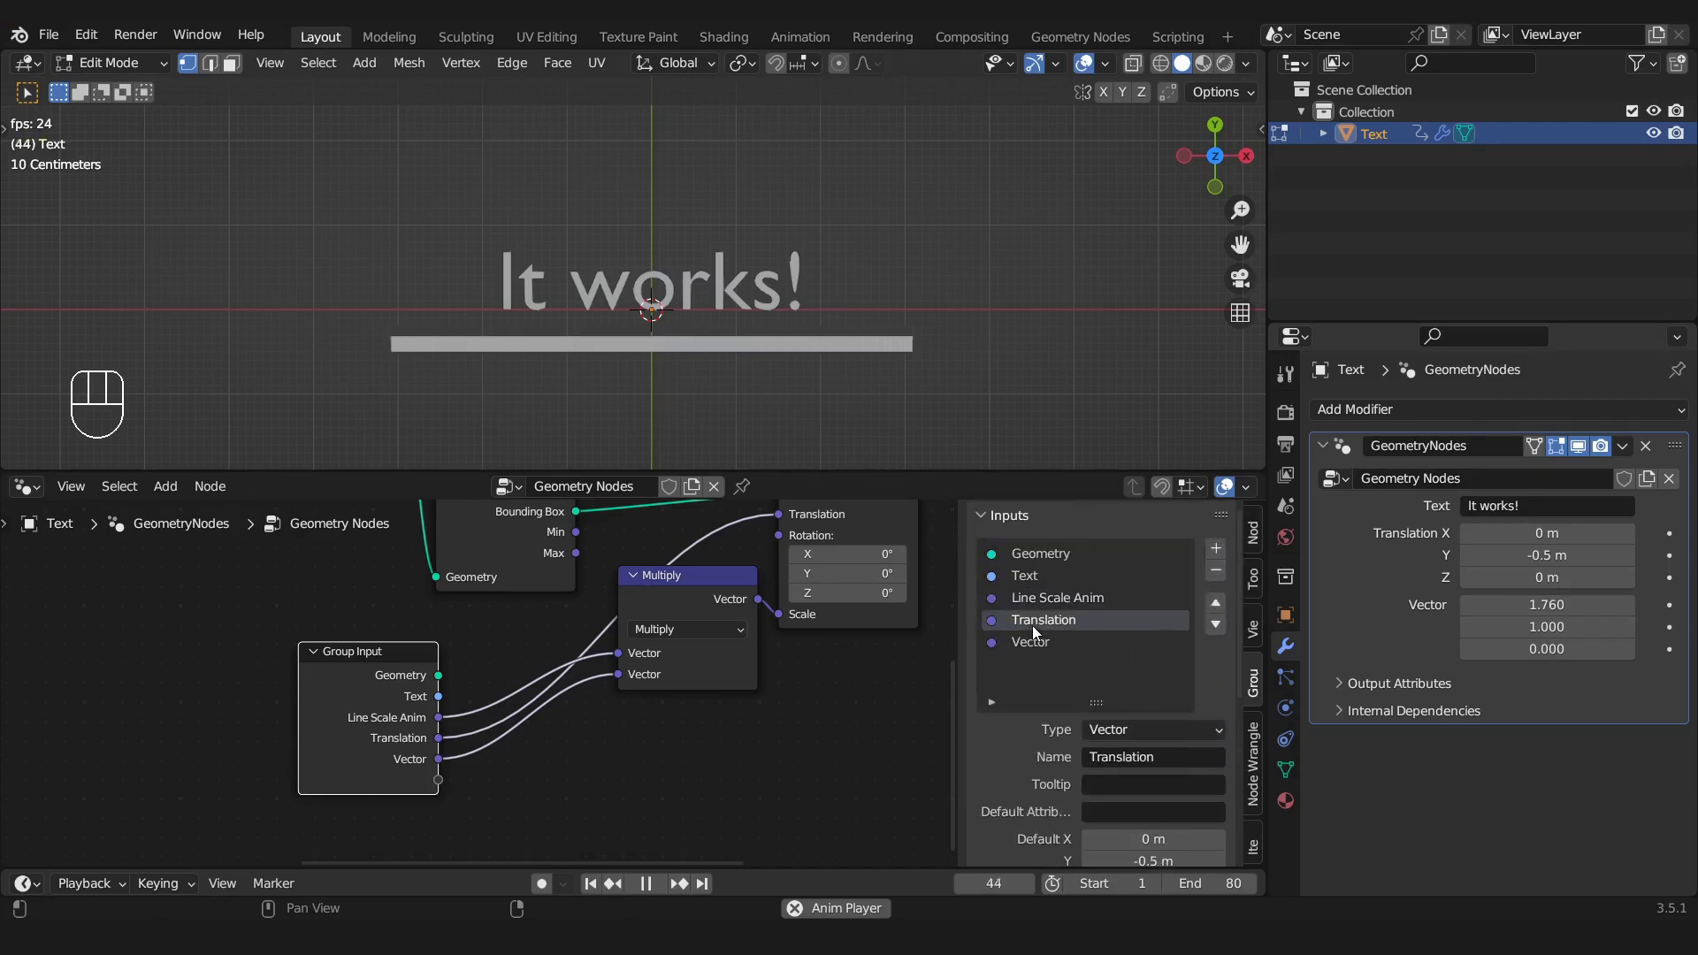
{"action": "left_click", "coordinate": [1165, 756]}
{"action": "type", "text": "Line"}
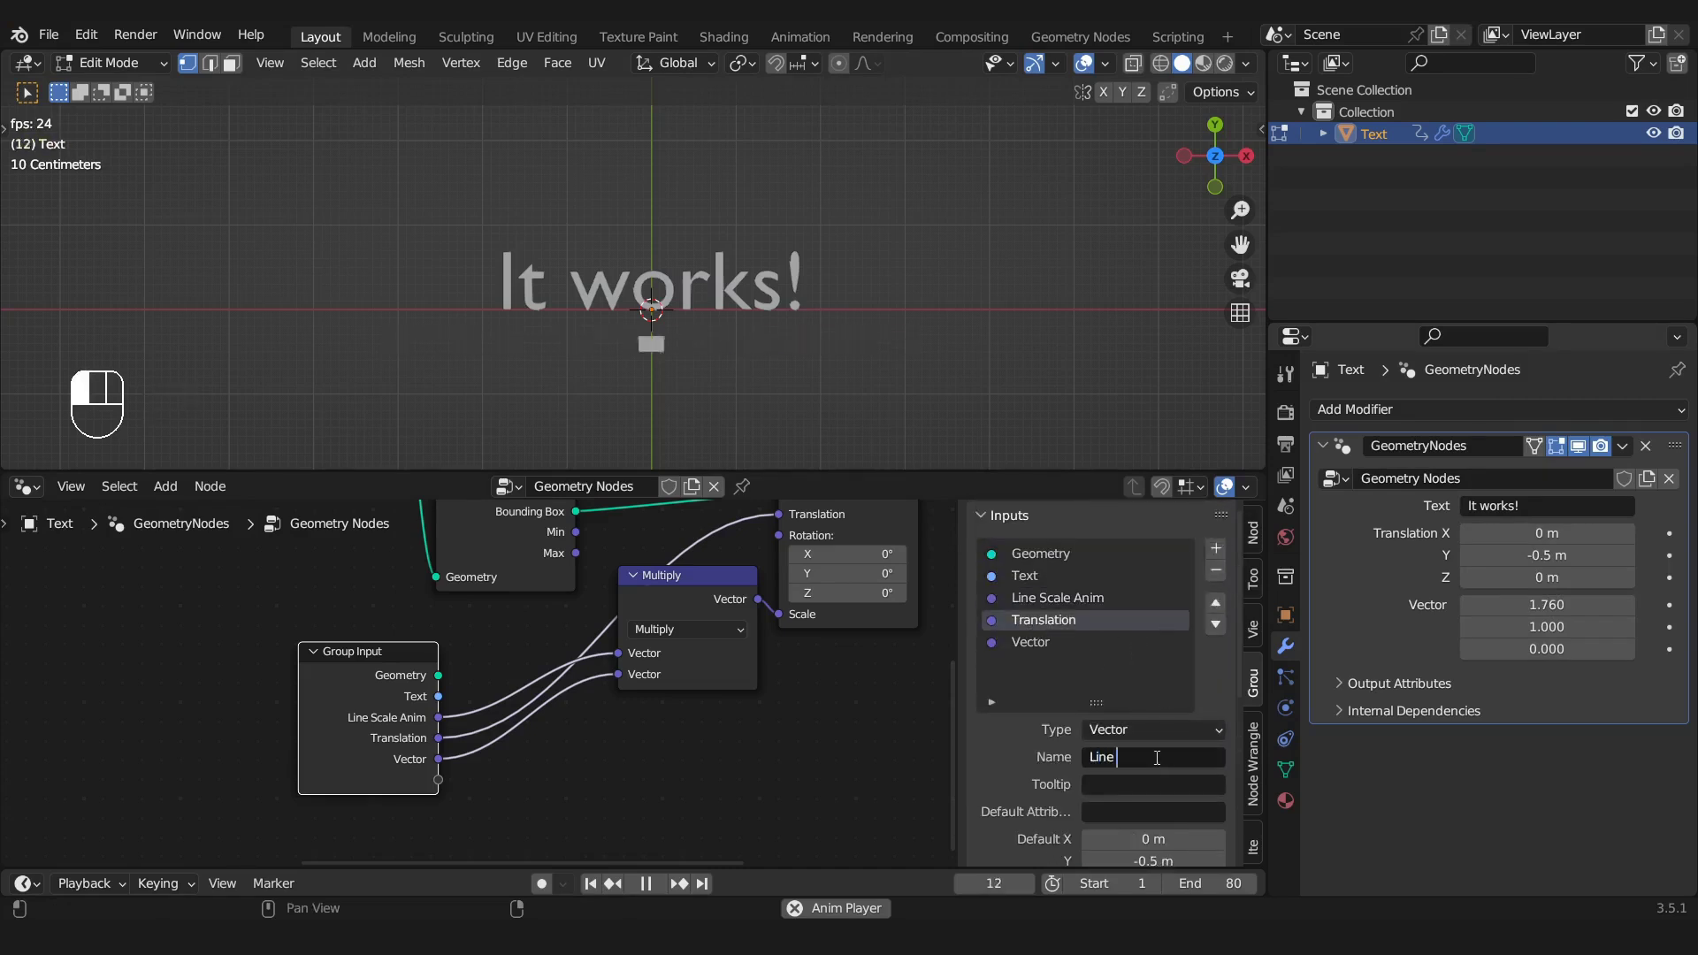
{"action": "type", "text": " Offset"}
{"action": "key", "text": "Return"}
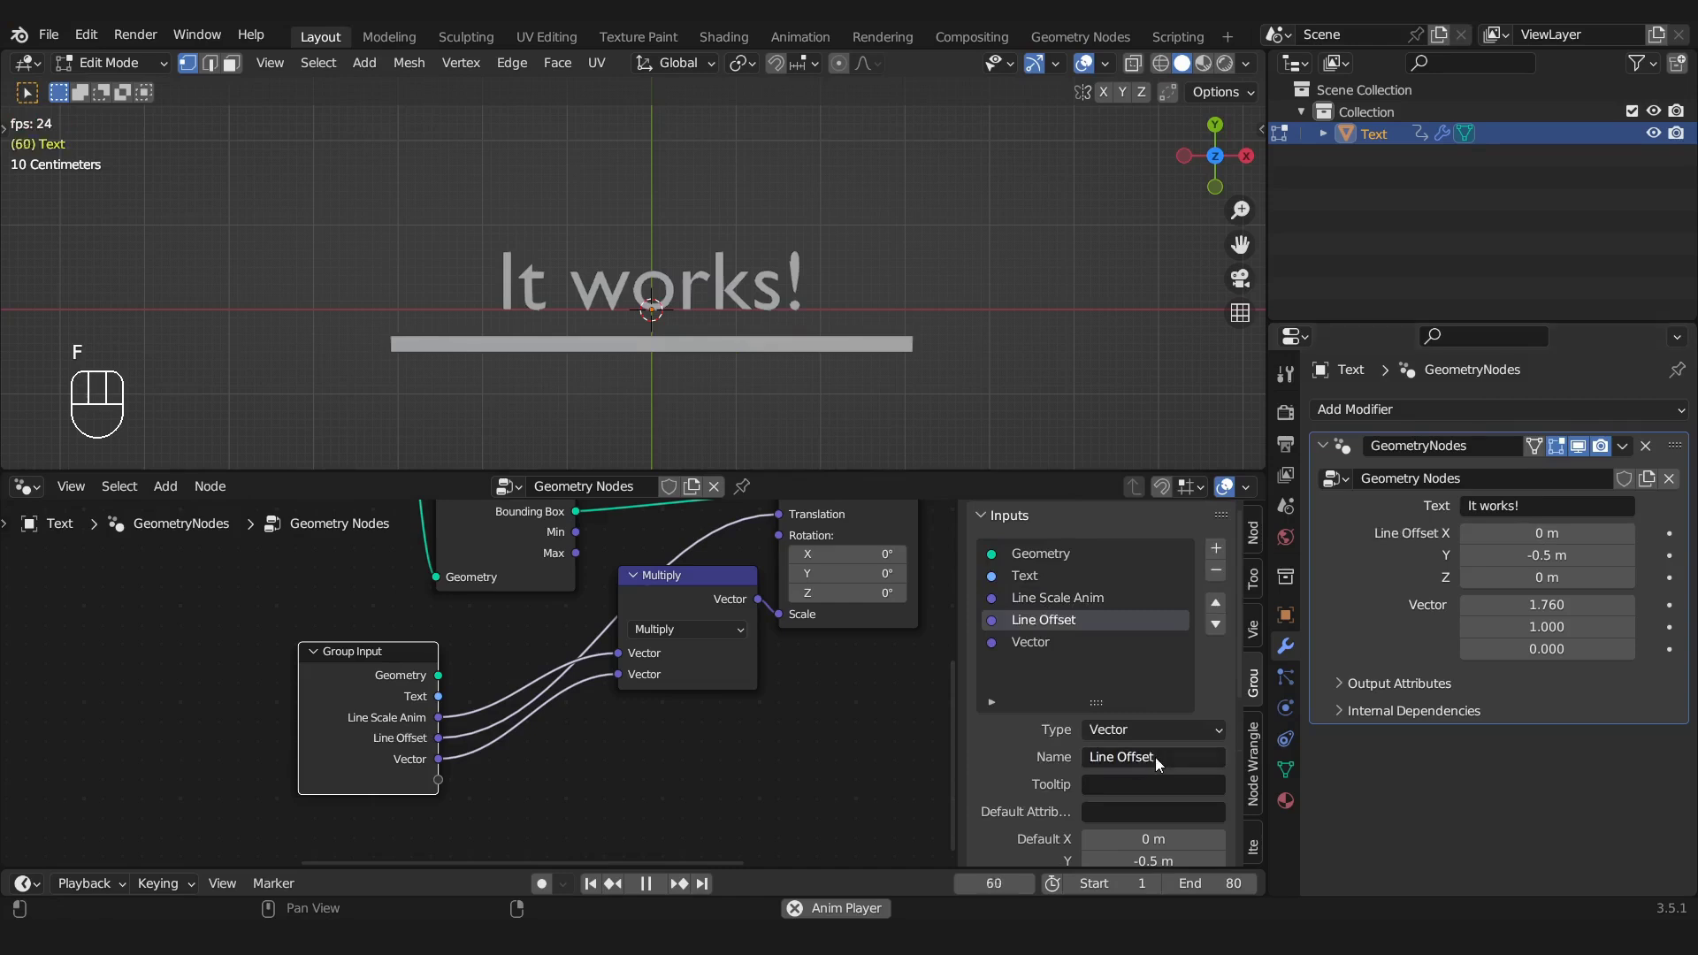
{"action": "mouse_move", "coordinate": [1545, 556]}
{"action": "left_mouse_down"}
{"action": "mouse_move", "coordinate": [1512, 556]}
{"action": "mouse_move", "coordinate": [1574, 557]}
{"action": "mouse_move", "coordinate": [1551, 556]}
{"action": "left_mouse_up"}
Rename the node group's Vector input to Line Scale
{"action": "left_click", "coordinate": [1034, 638]}
{"action": "double_click", "coordinate": [1135, 758]}
{"action": "type", "text": "L"}
{"action": "type", "text": "in"}
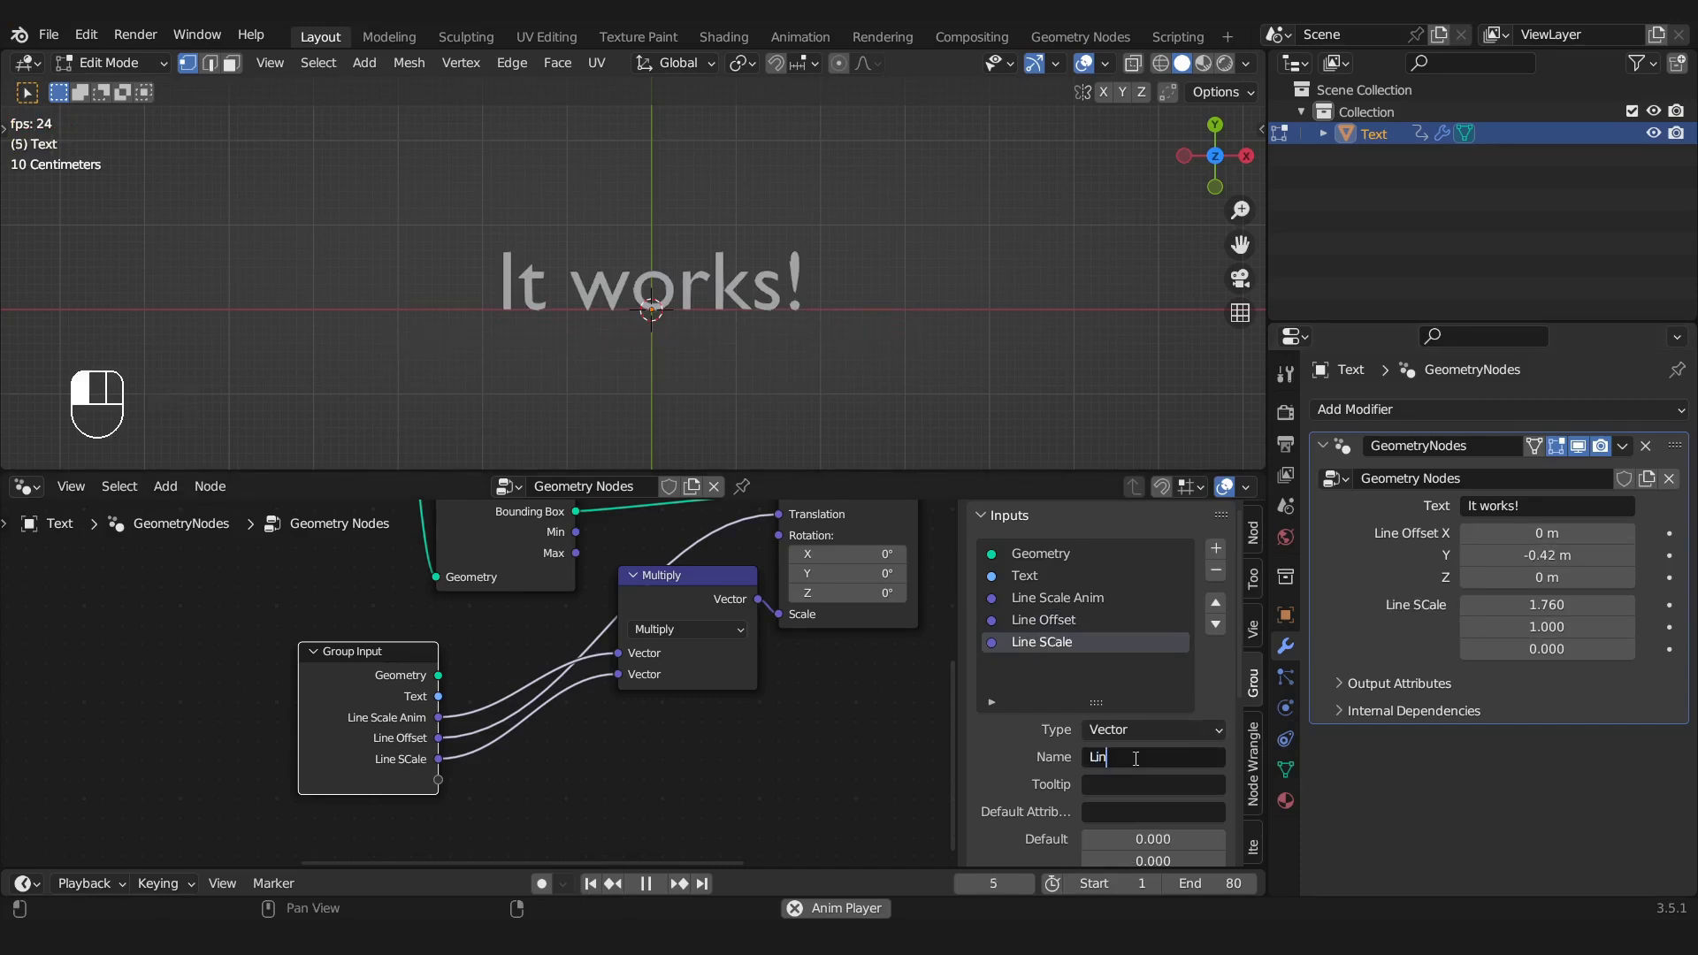
{"action": "type", "text": "e Scale"}
{"action": "key", "text": "Return"}
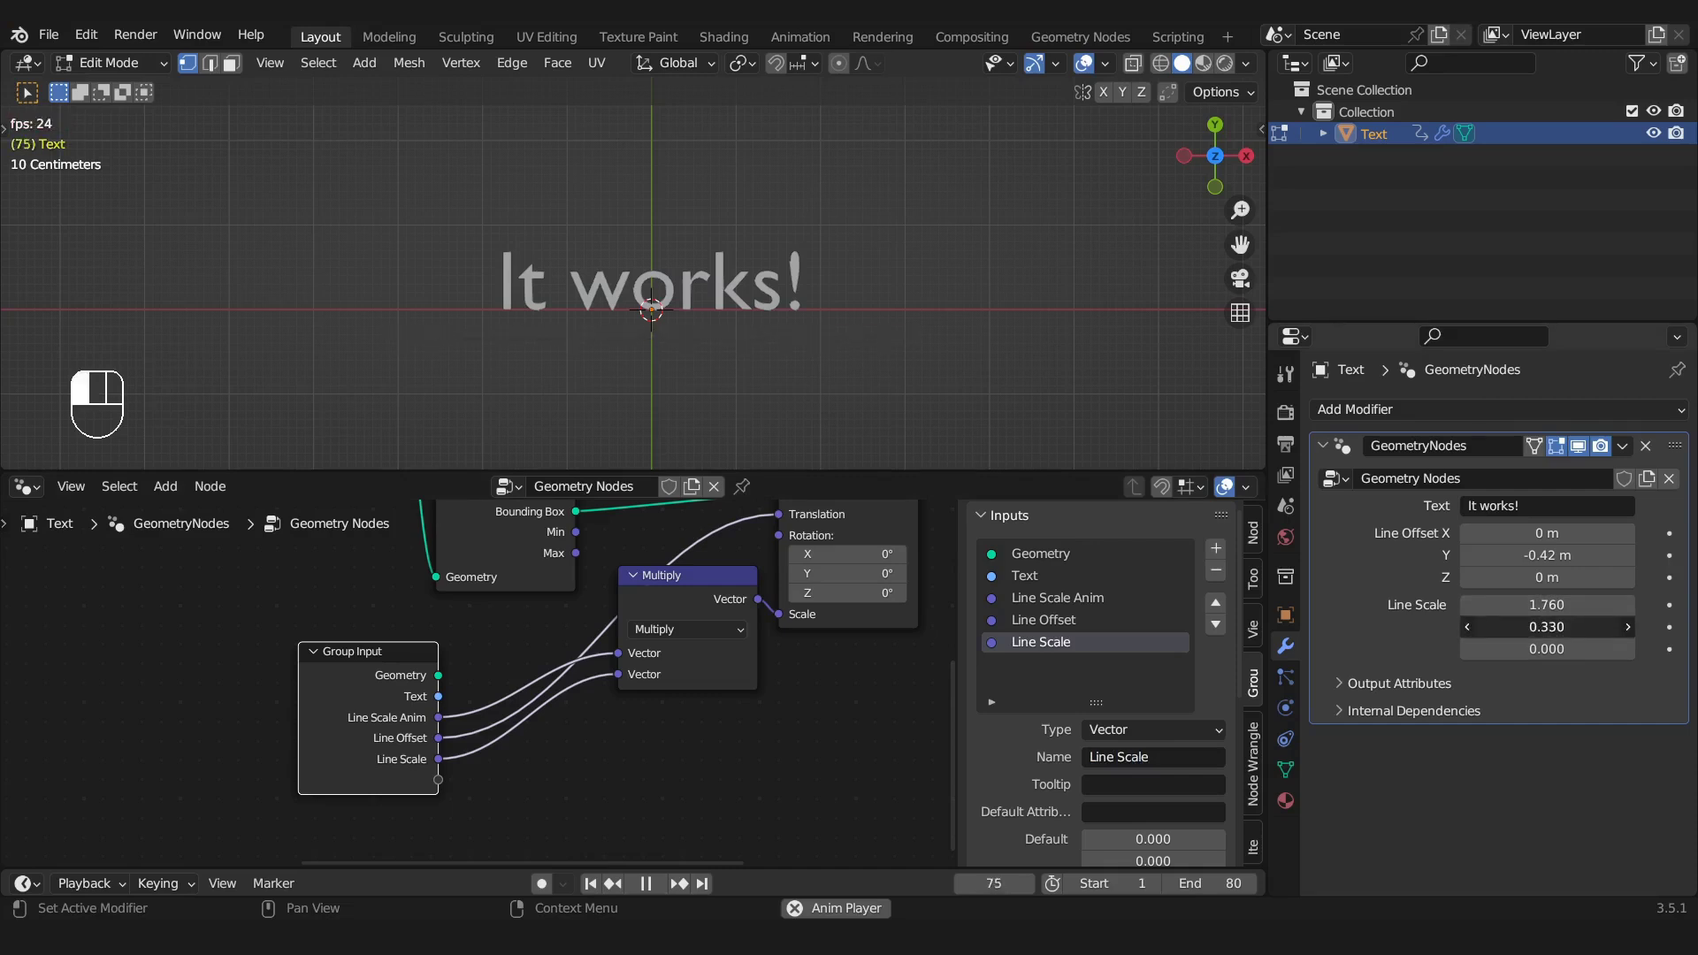
In the modifier, set Line Offset Y to -0.21 m and the first two Line Scale components to 1 and 0.330
{"action": "left_click_drag", "start_coordinate": [1583, 557], "coordinate": [1596, 556]}
{"action": "double_click", "coordinate": [1556, 608]}
{"action": "type", "text": "1"}
{"action": "key", "text": "Return"}
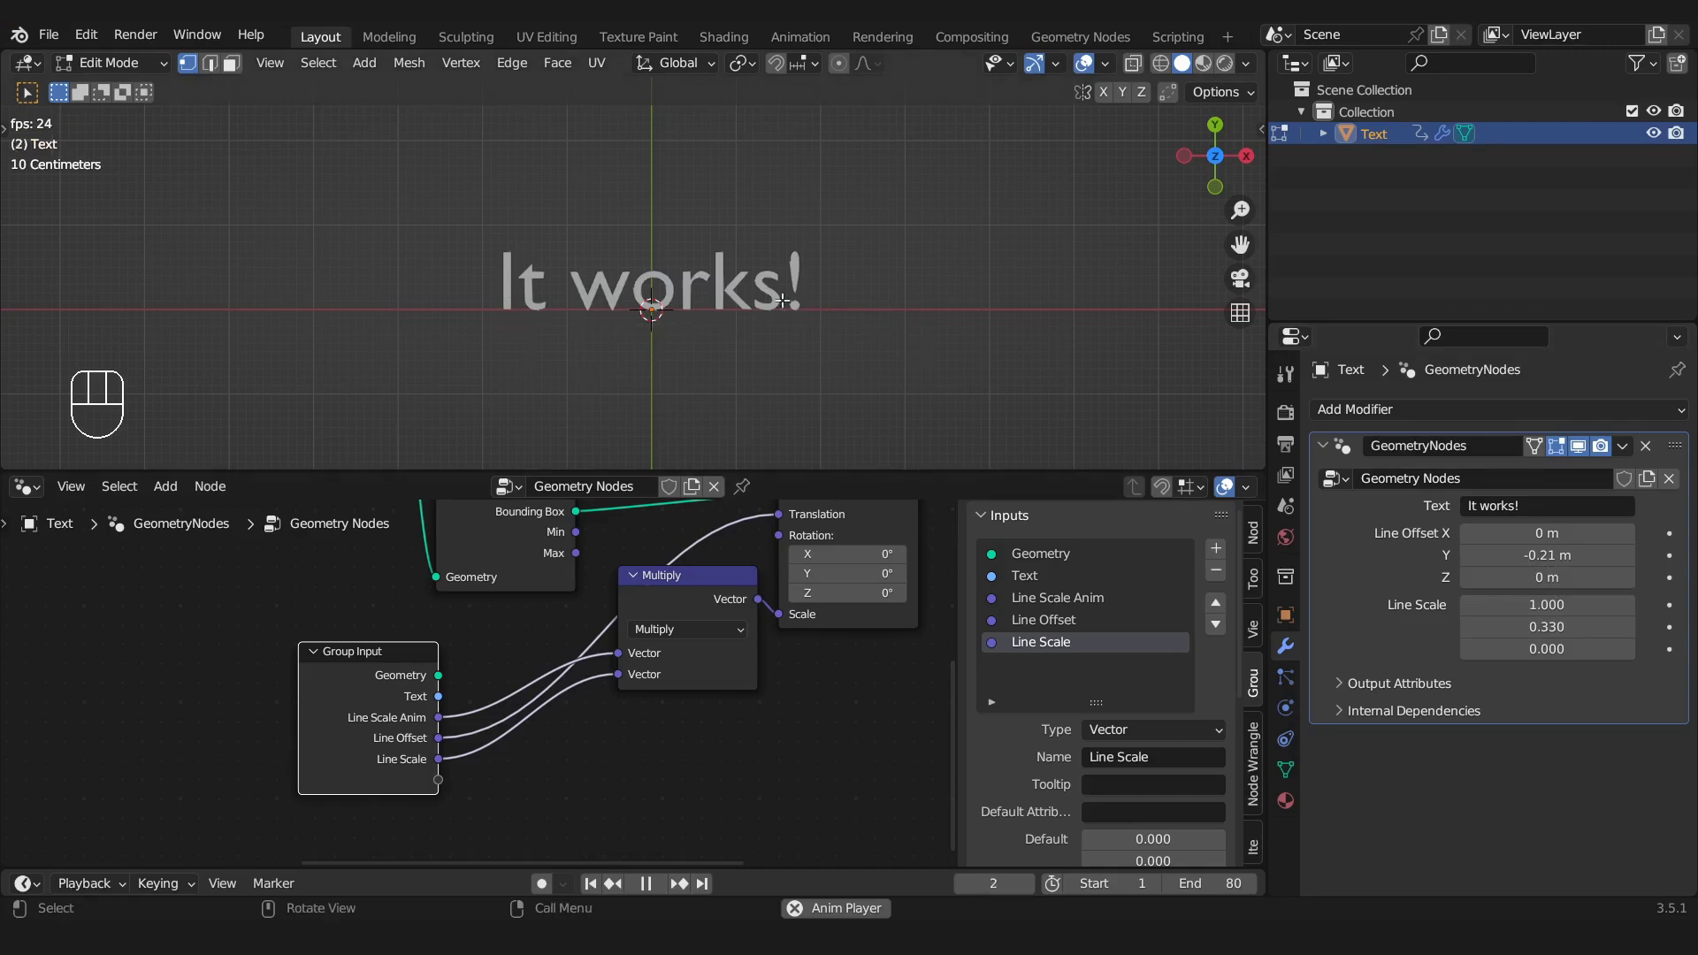
Move the Join Geometry and Group Output nodes away from the rest of the tree to make room before them
{"action": "scroll", "coordinate": [824, 705], "scroll_direction": "down", "scroll_amount": 5}
{"action": "middle_click_drag", "start_coordinate": [746, 710], "coordinate": [556, 748]}
{"action": "scroll", "coordinate": [533, 782], "scroll_direction": "down", "scroll_amount": 1}
{"action": "left_click_drag", "start_coordinate": [470, 516], "coordinate": [703, 750]}
{"action": "key", "text": "g"}
{"action": "left_click", "coordinate": [735, 704]}
{"action": "scroll", "coordinate": [713, 677], "scroll_direction": "up", "scroll_amount": 1}
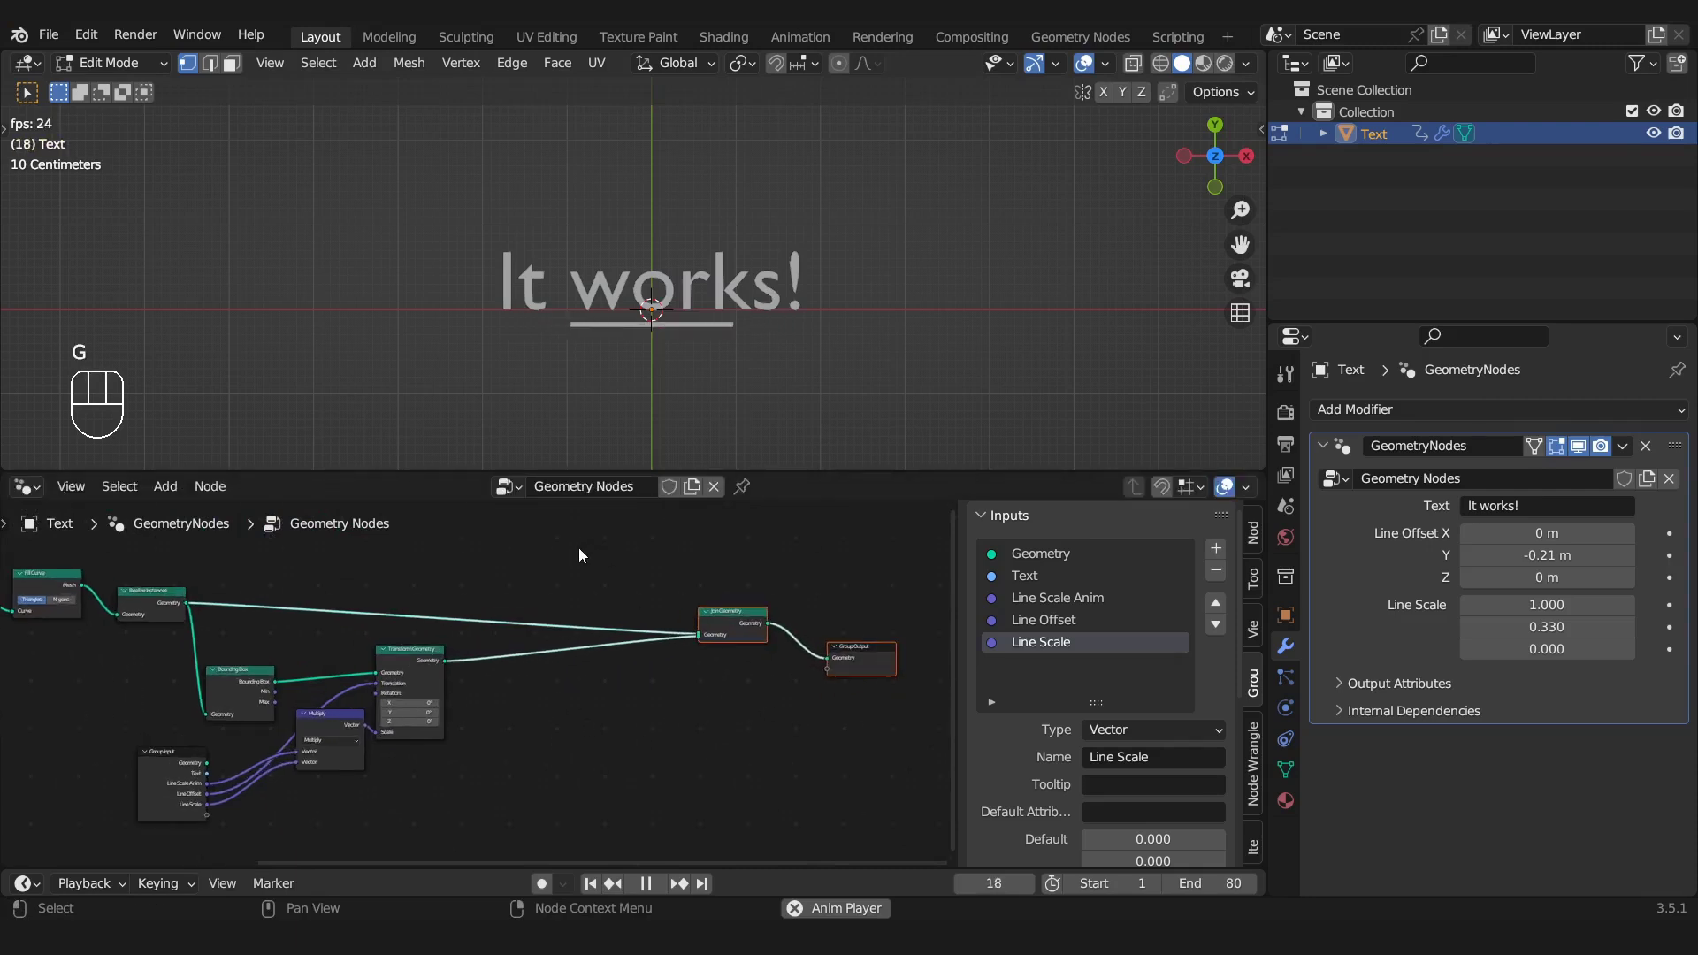
Stop playback and insert a Set Material node between Realize Instances and Join Geometry
{"action": "left_click", "coordinate": [576, 549]}
{"action": "key", "text": "space"}
{"action": "key", "text": "shift+a"}
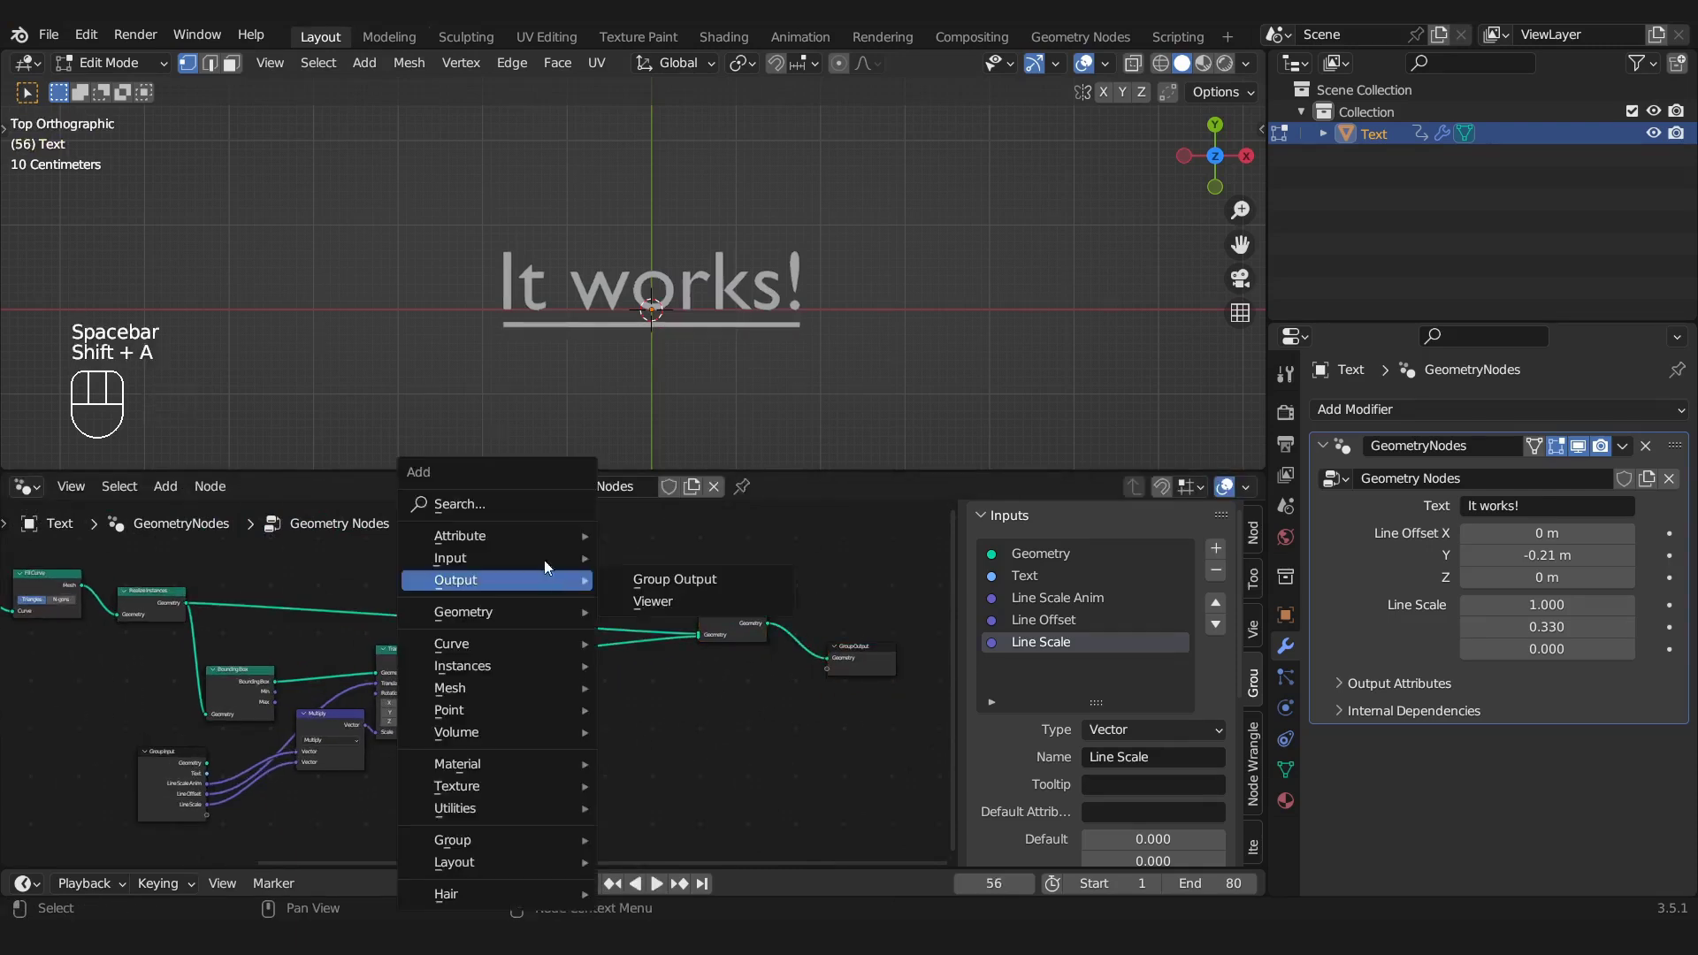
{"action": "type", "text": "set"}
{"action": "left_click", "coordinate": [570, 571]}
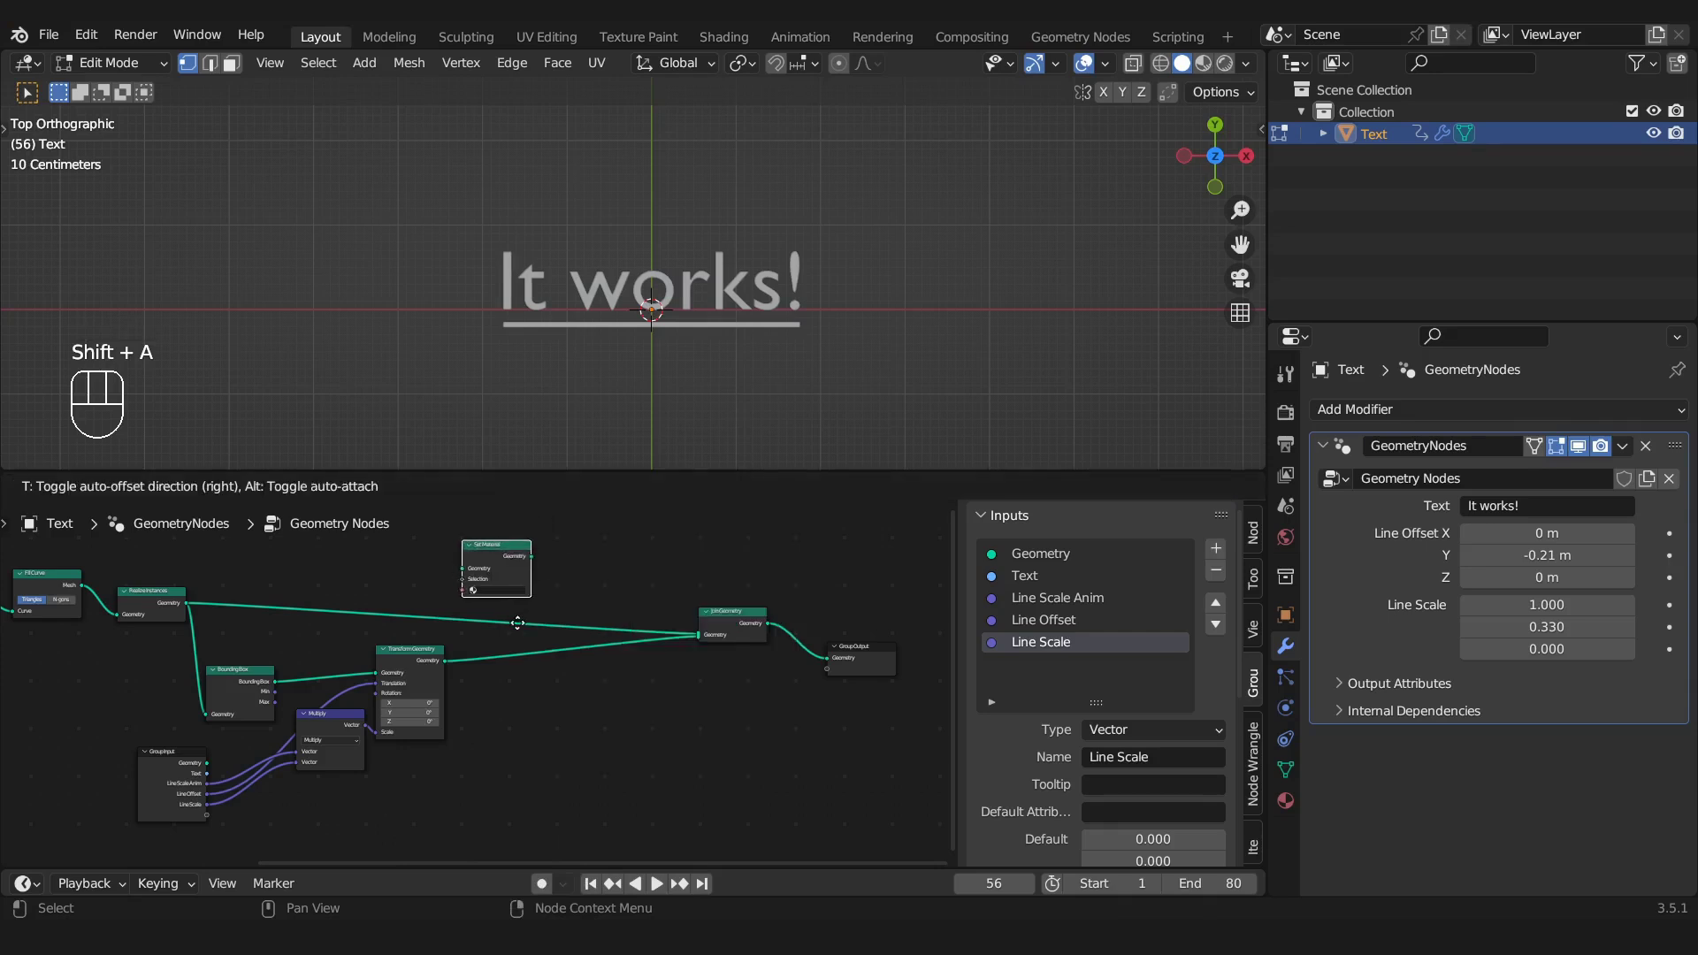
{"action": "left_click", "coordinate": [526, 650]}
{"action": "left_click_drag", "start_coordinate": [516, 594], "coordinate": [523, 561]}
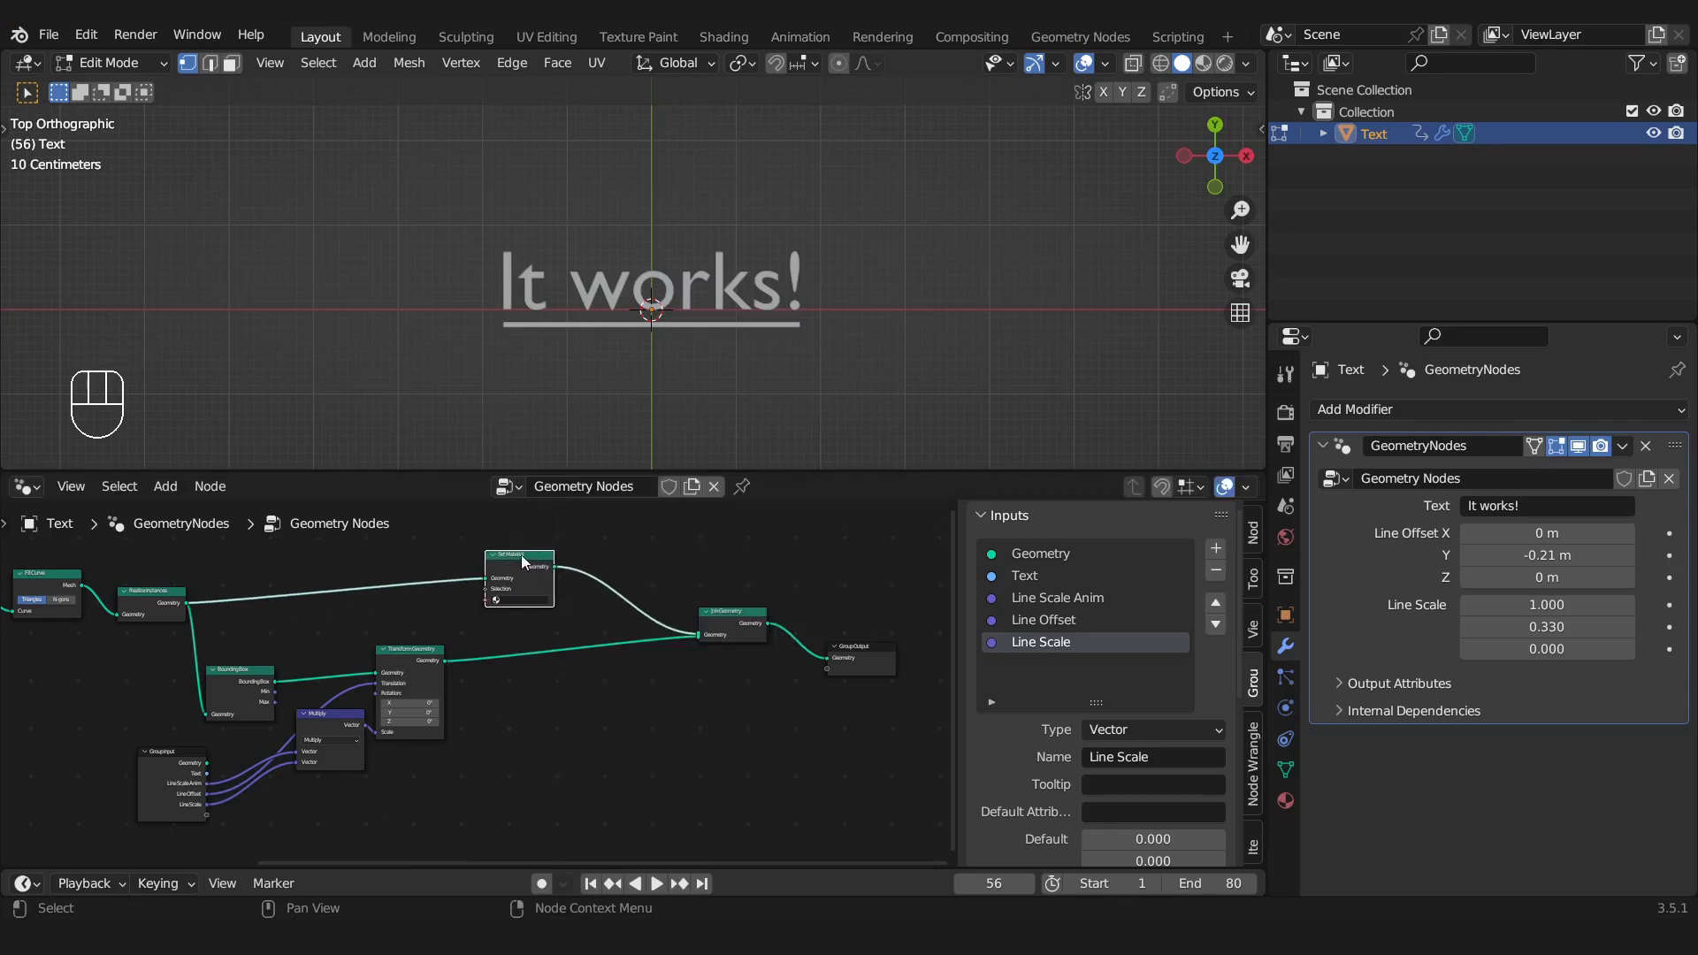
Duplicate the Set Material node onto the link between Transform Geometry and Join Geometry
{"action": "key", "text": "shift+d"}
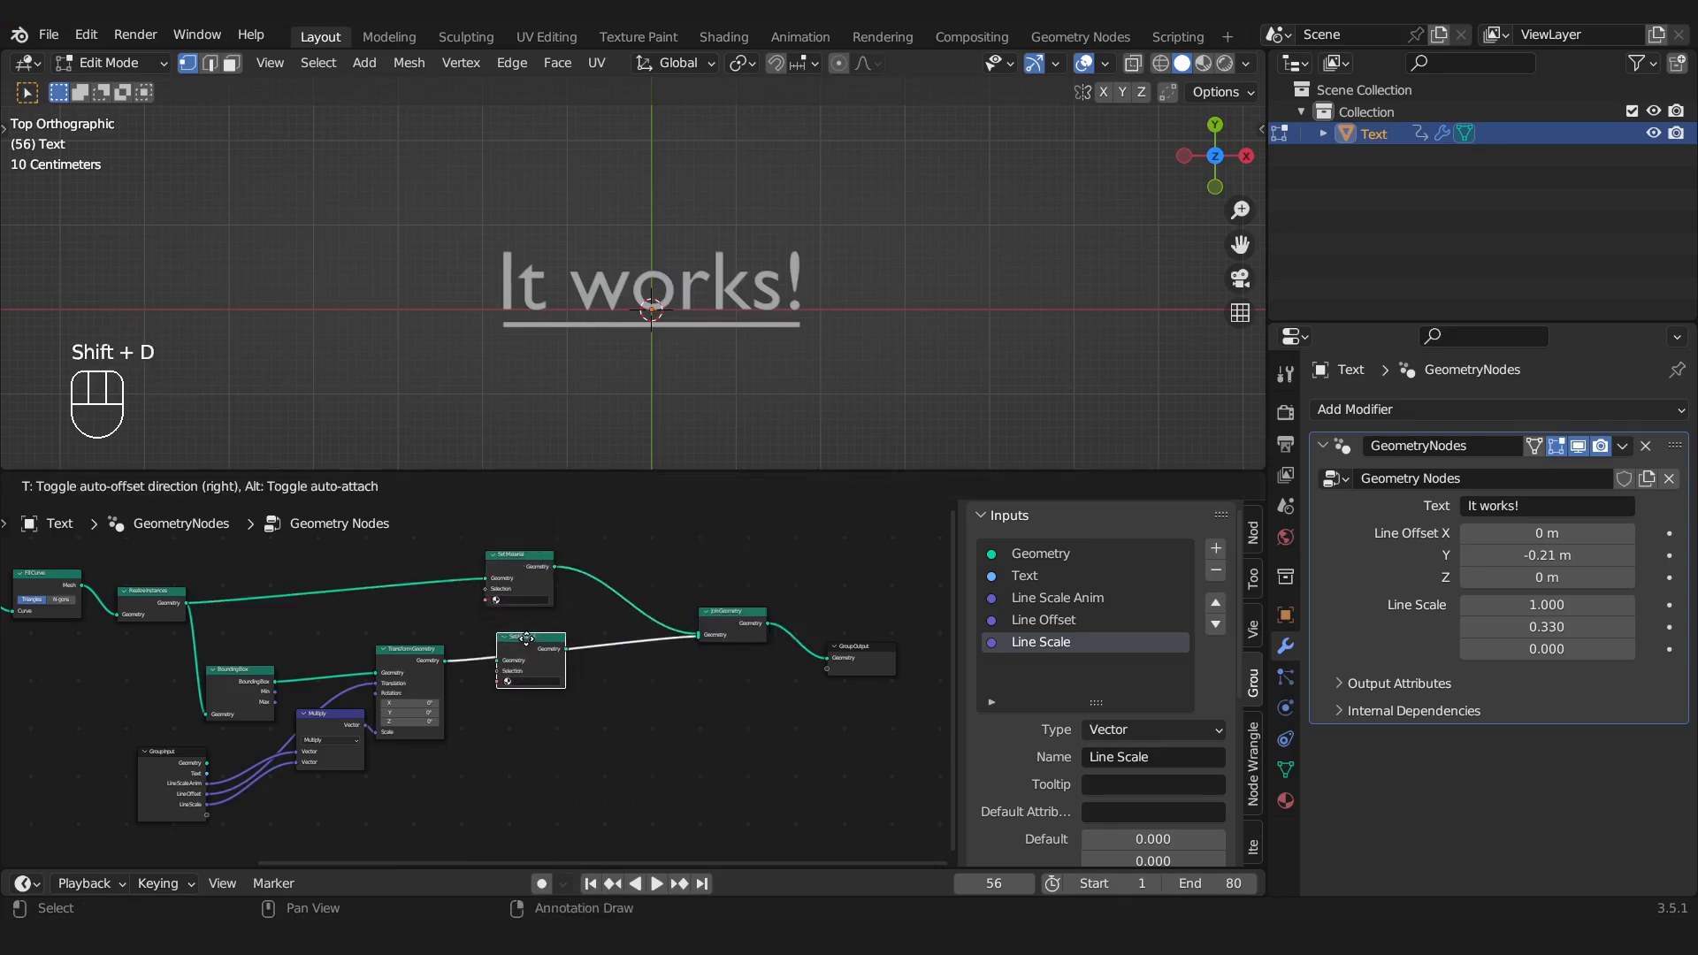
{"action": "left_click", "coordinate": [527, 640]}
{"action": "left_click_drag", "start_coordinate": [529, 639], "coordinate": [532, 643]}
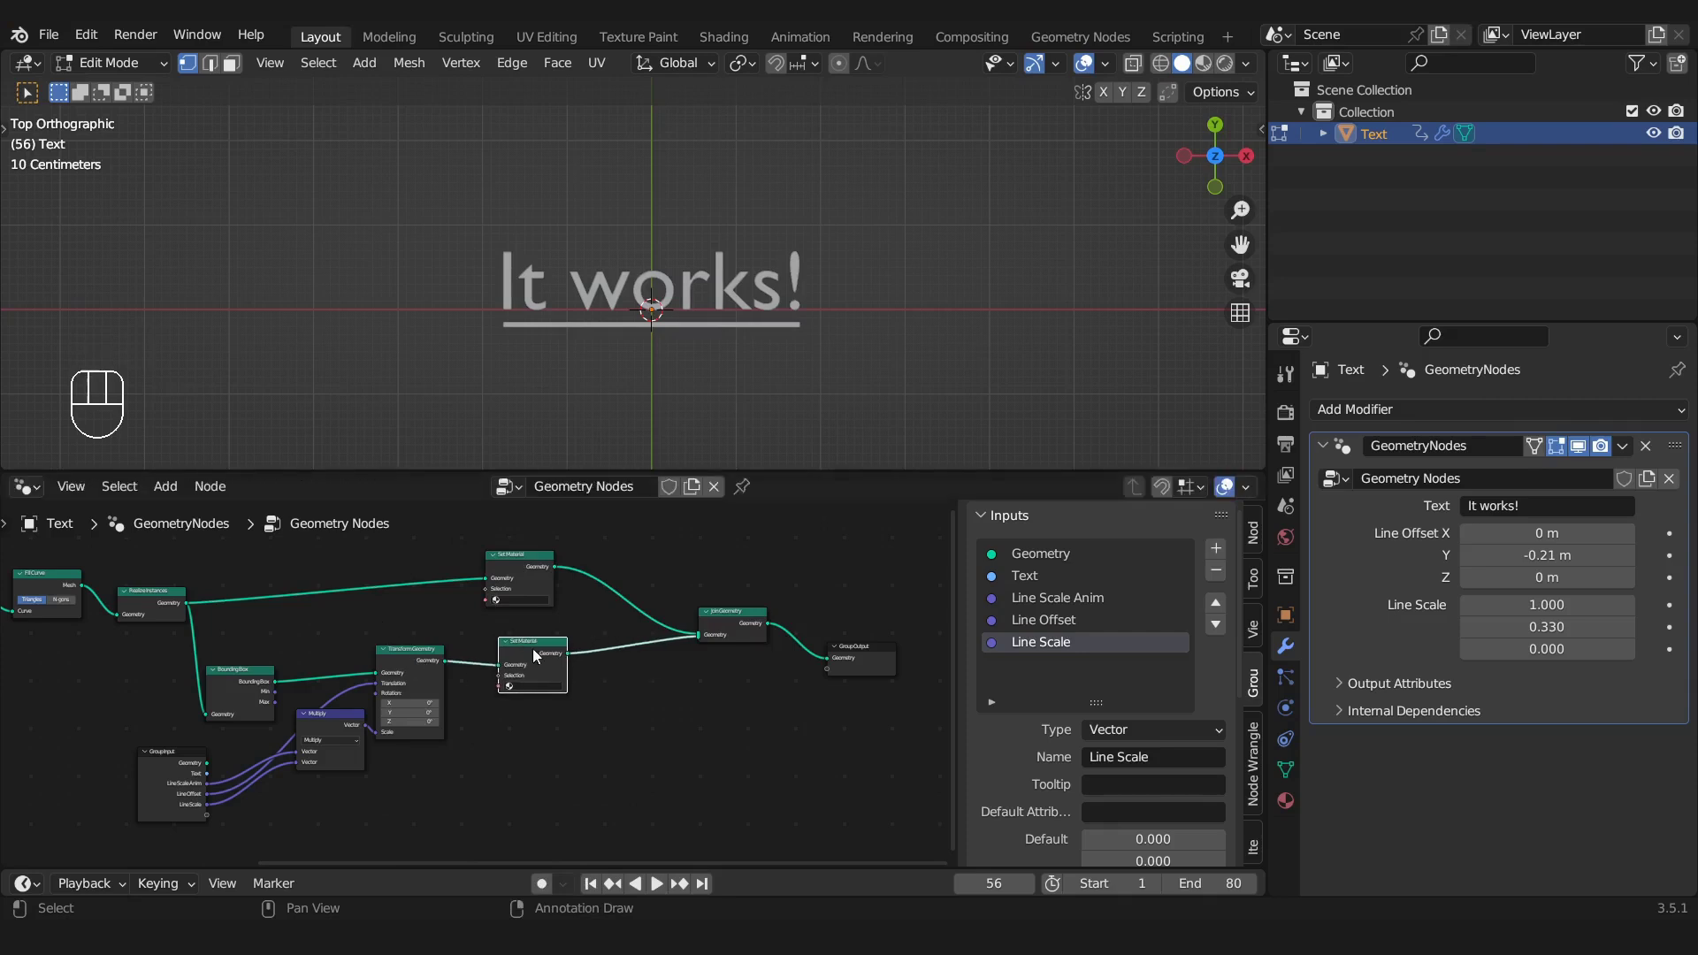
Assign the existing material named Material to the text object
{"action": "left_click", "coordinate": [1284, 801]}
{"action": "left_click", "coordinate": [1336, 504]}
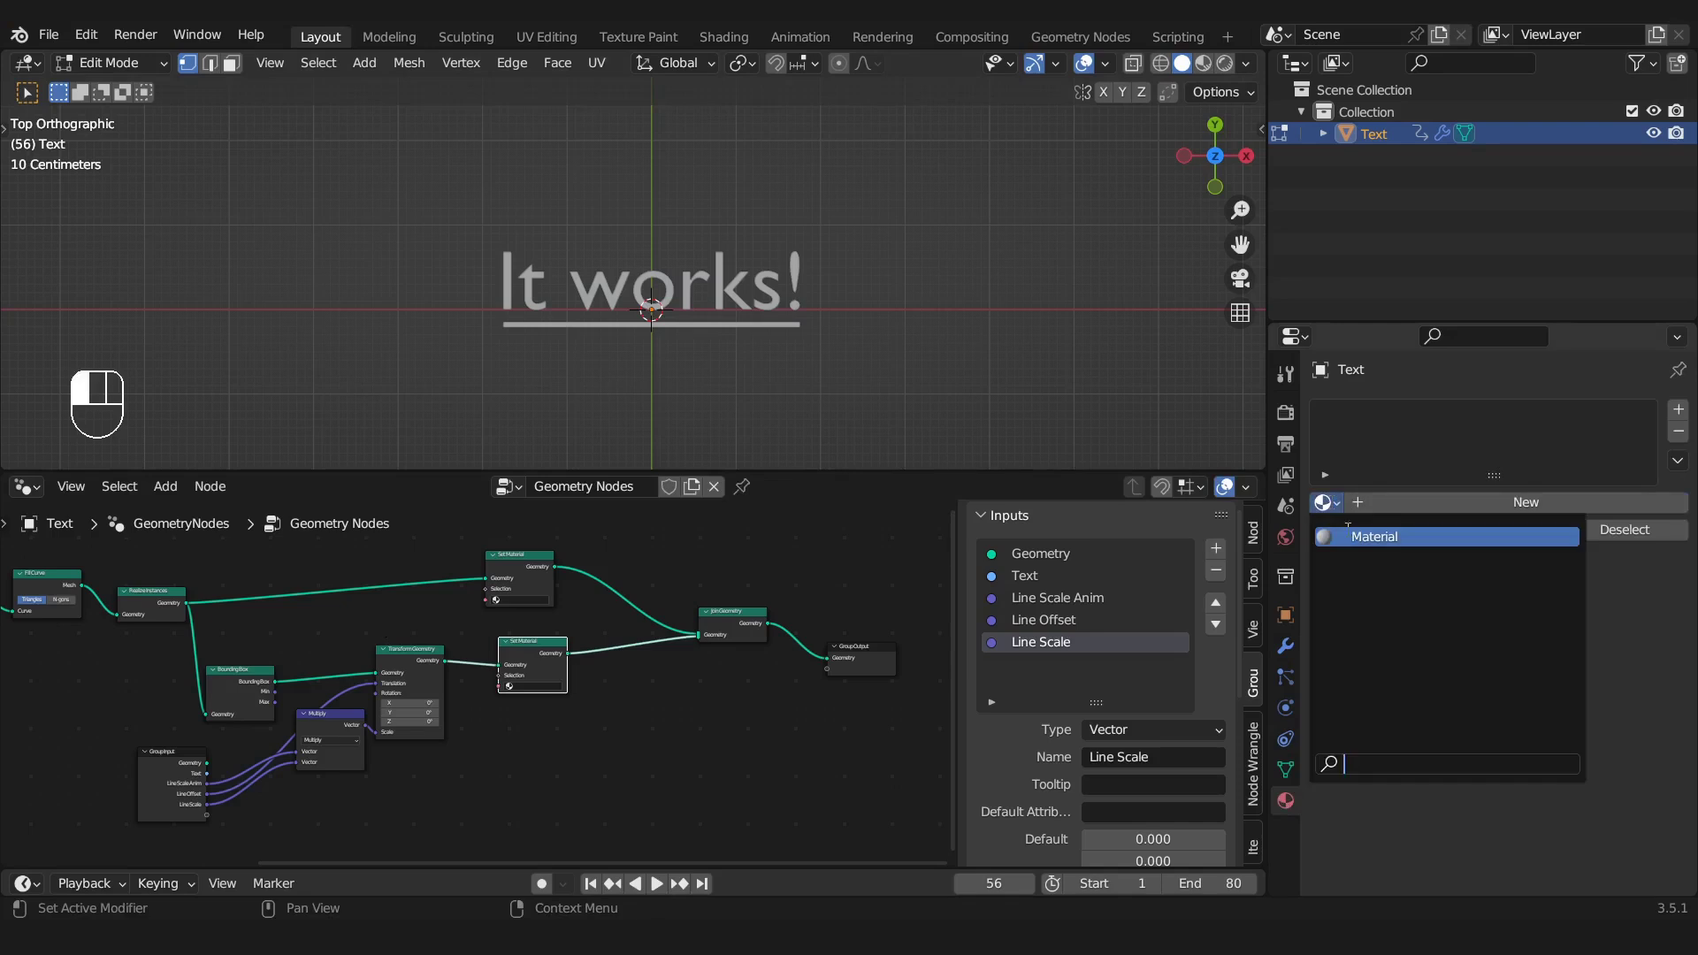
{"action": "left_click", "coordinate": [1358, 537]}
Rename the material to Text and change its surface shader to Emission
{"action": "double_click", "coordinate": [1368, 502]}
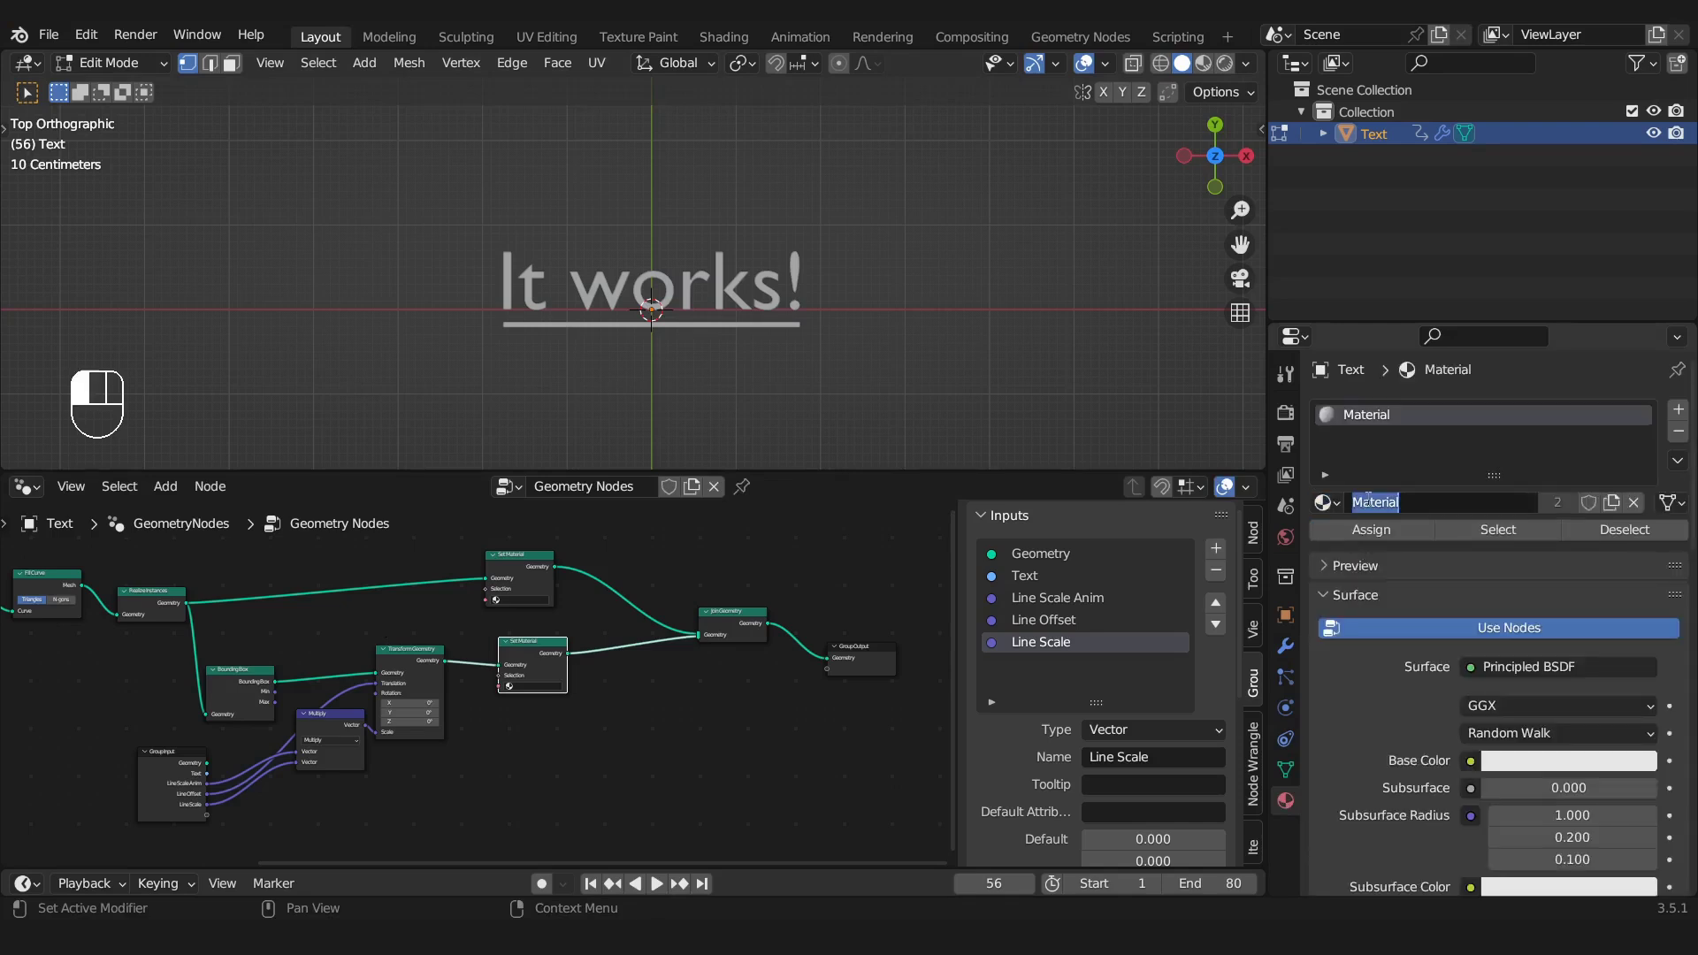
{"action": "type", "text": "Text"}
{"action": "key", "text": "Return"}
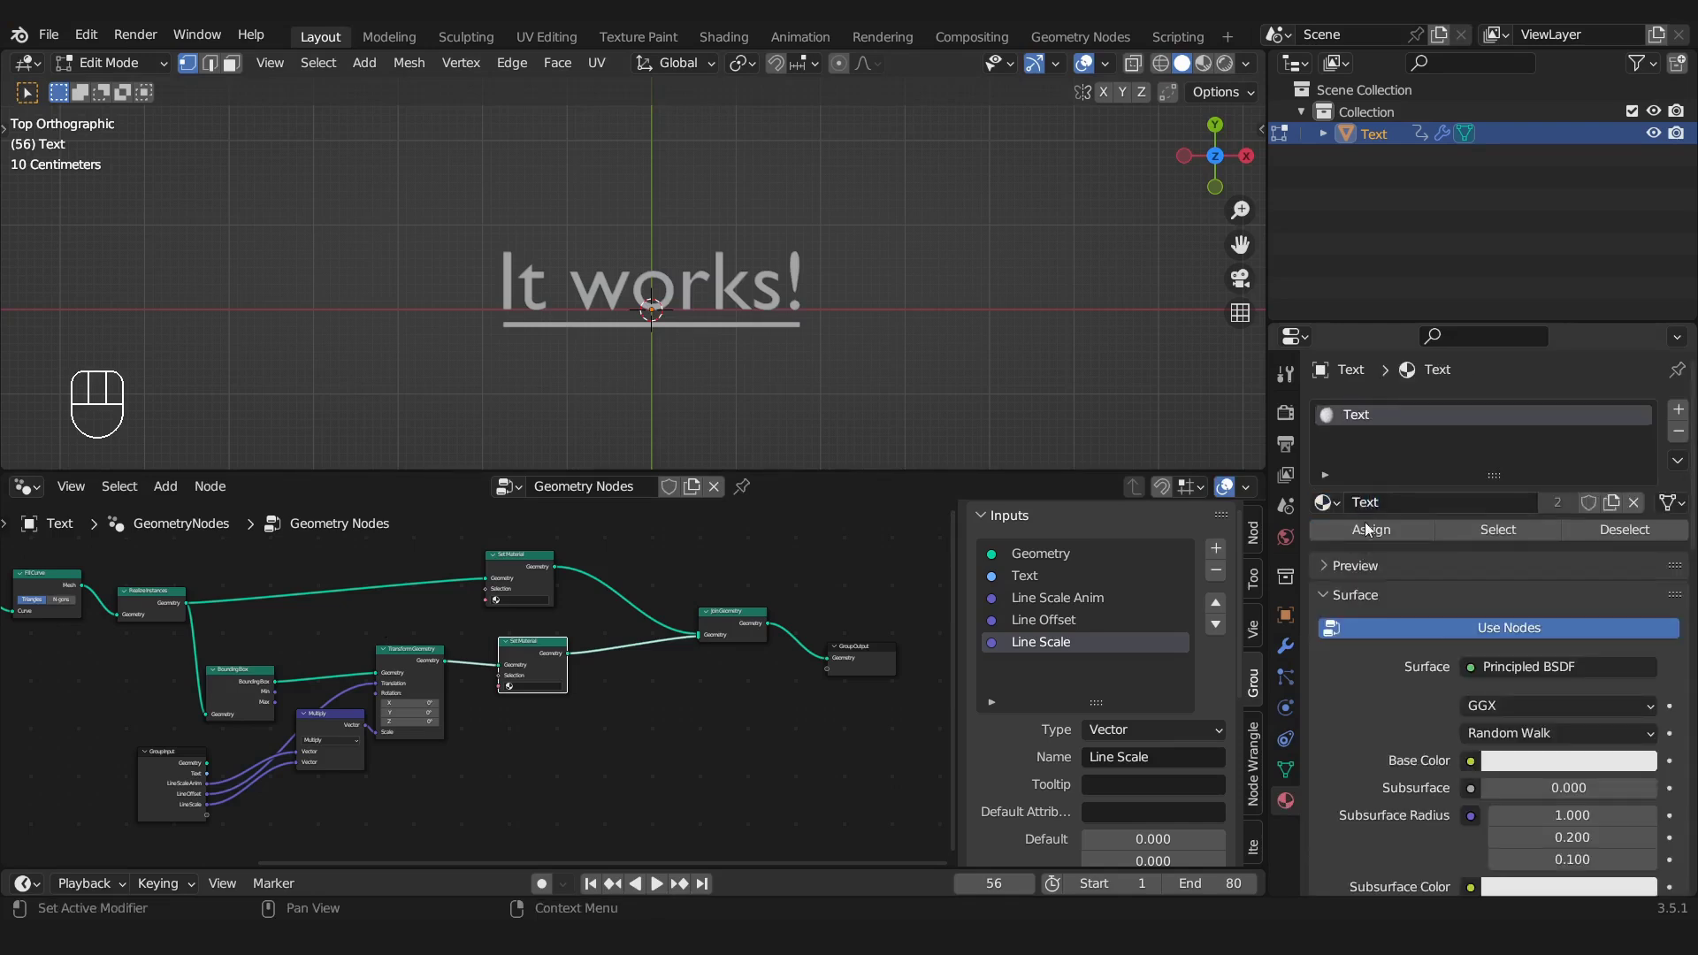
{"action": "left_click", "coordinate": [1473, 668]}
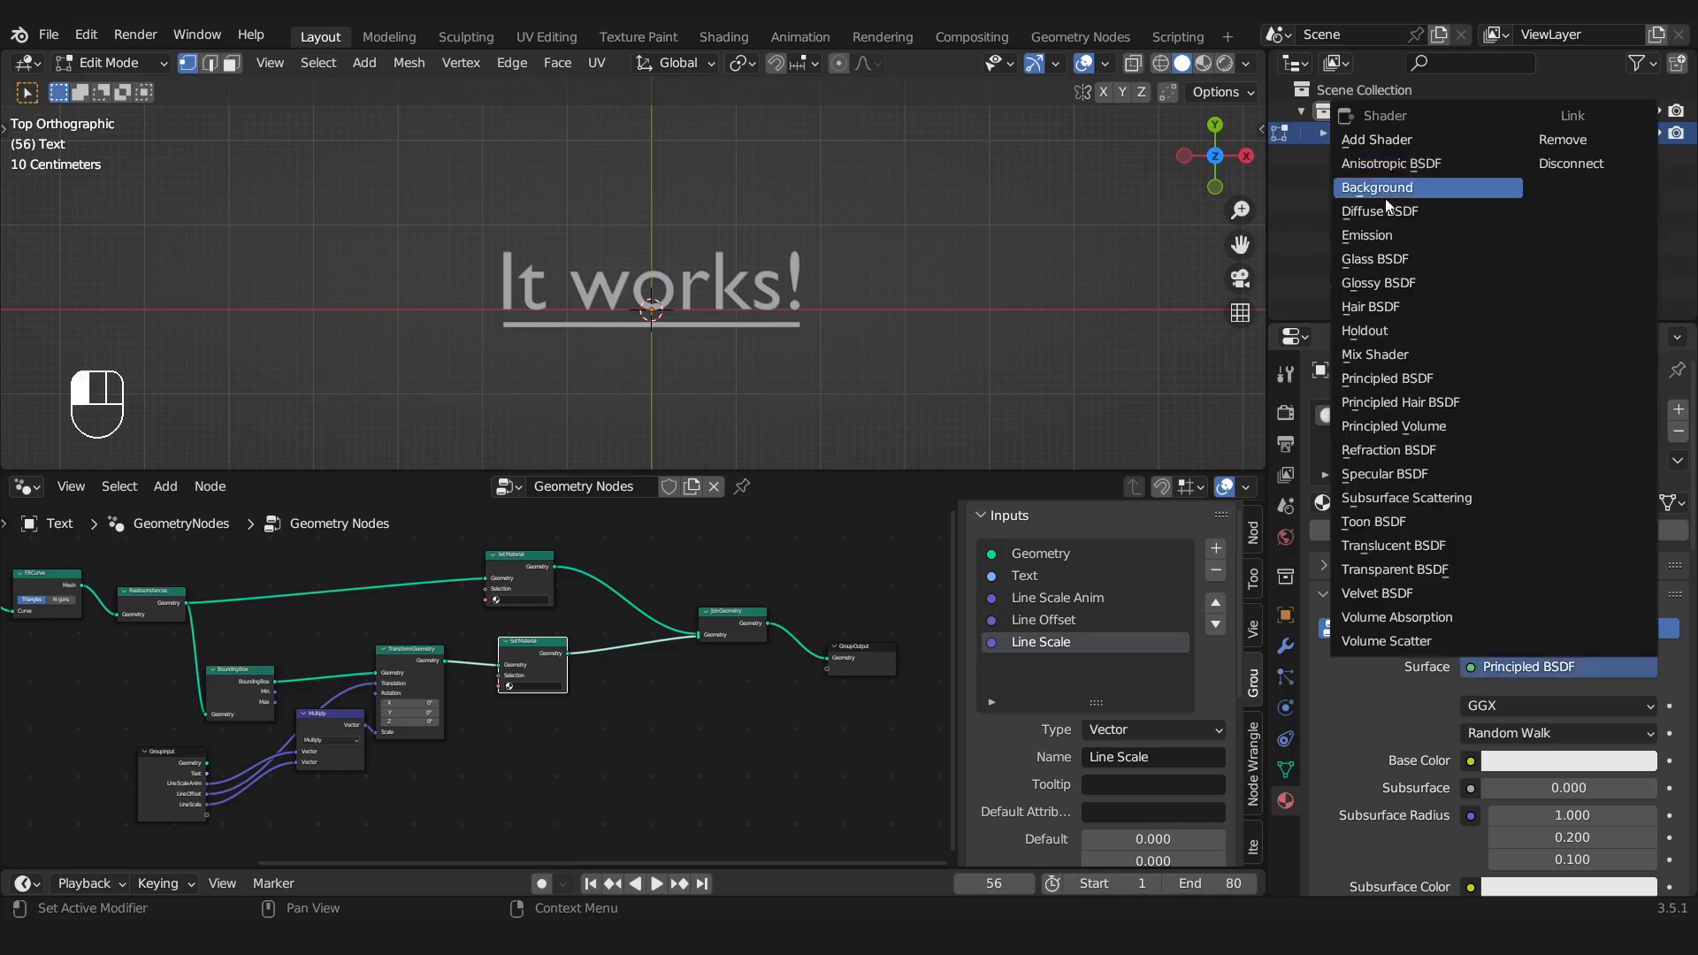
{"action": "left_click", "coordinate": [1377, 238]}
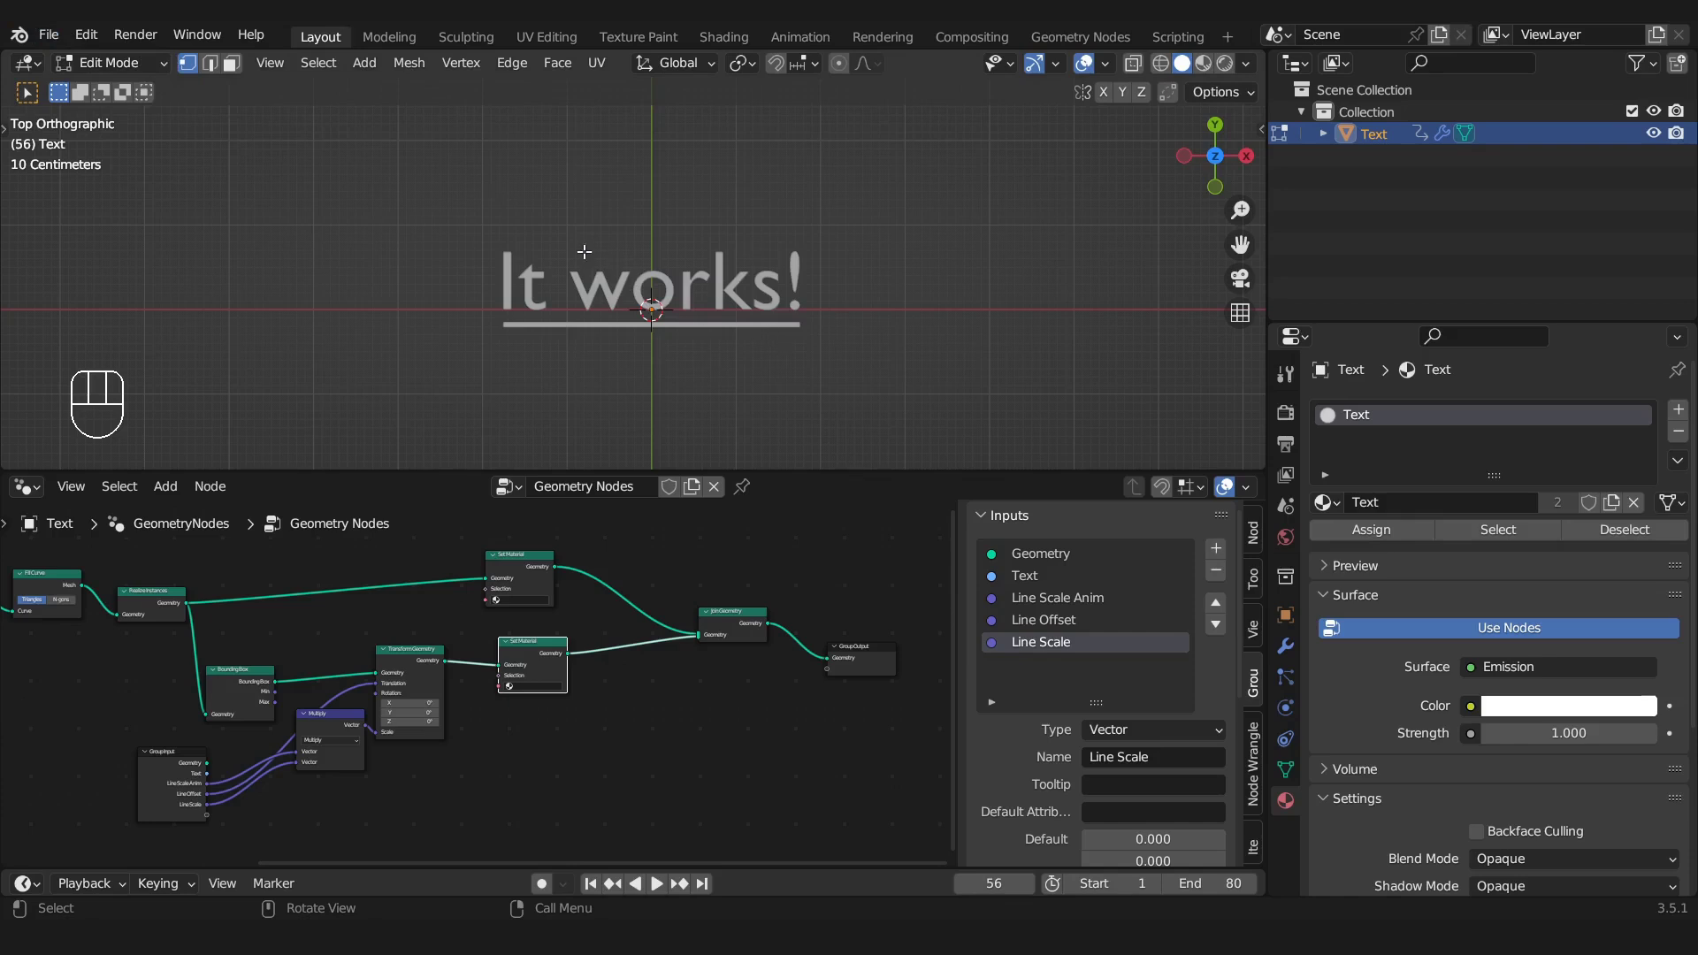
Return to Object Mode with nothing selected and show the viewport in Material Preview shading
{"action": "left_click", "coordinate": [108, 63]}
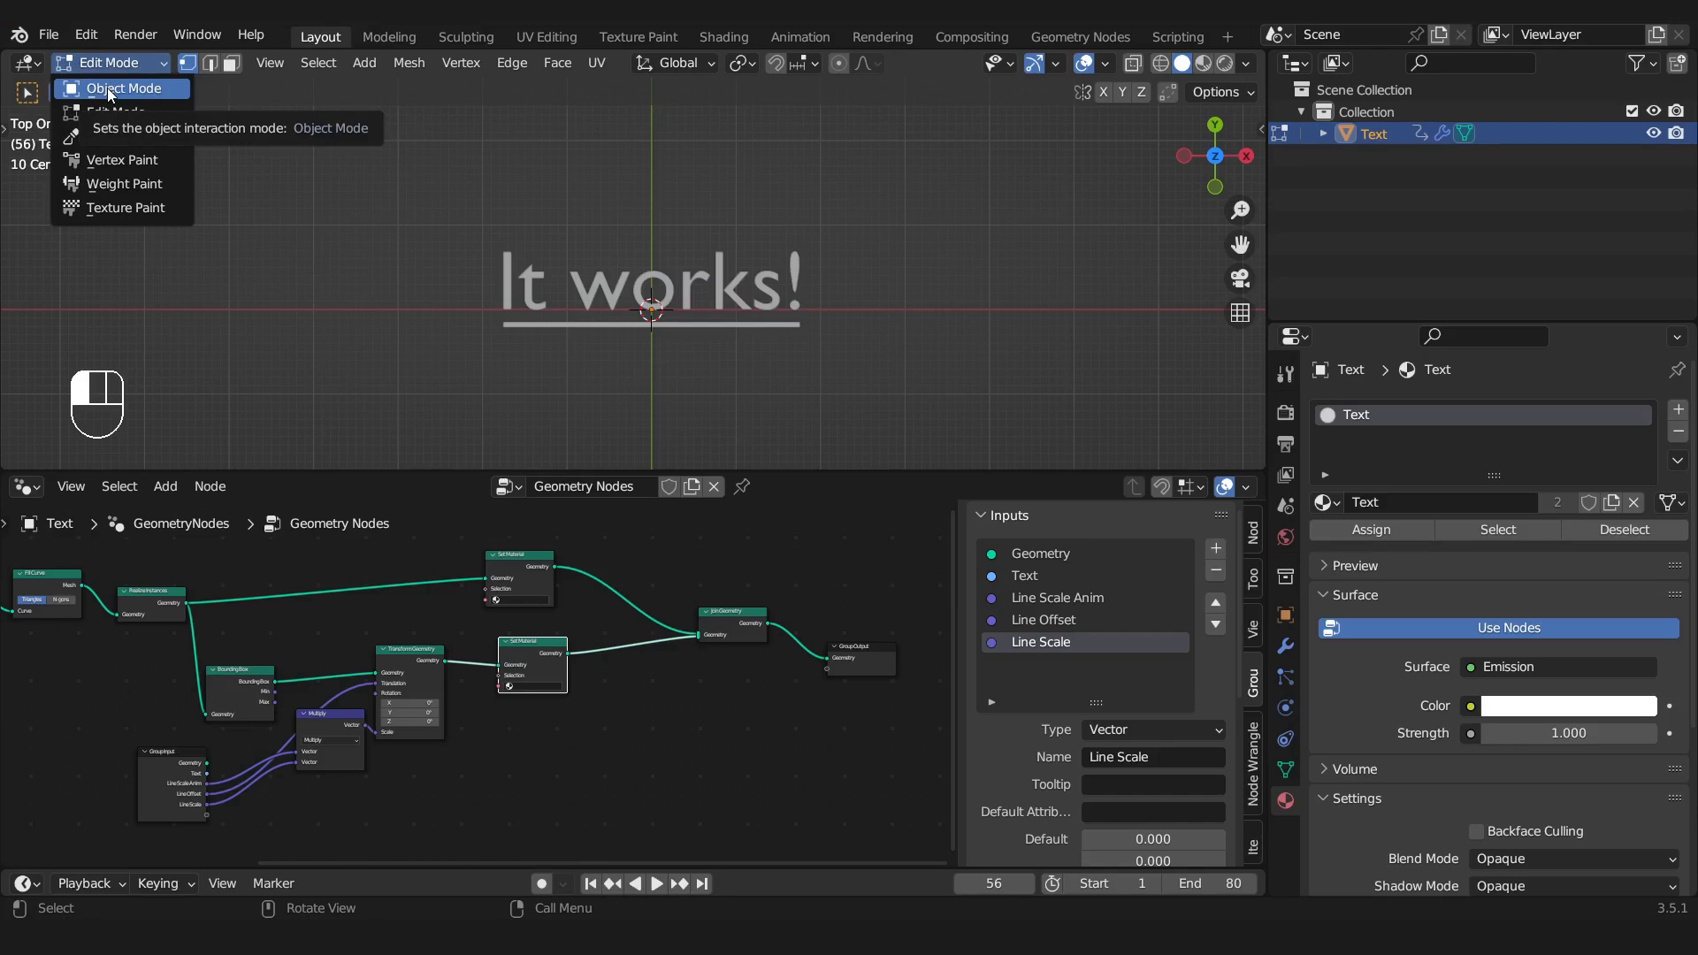
{"action": "left_click", "coordinate": [108, 87]}
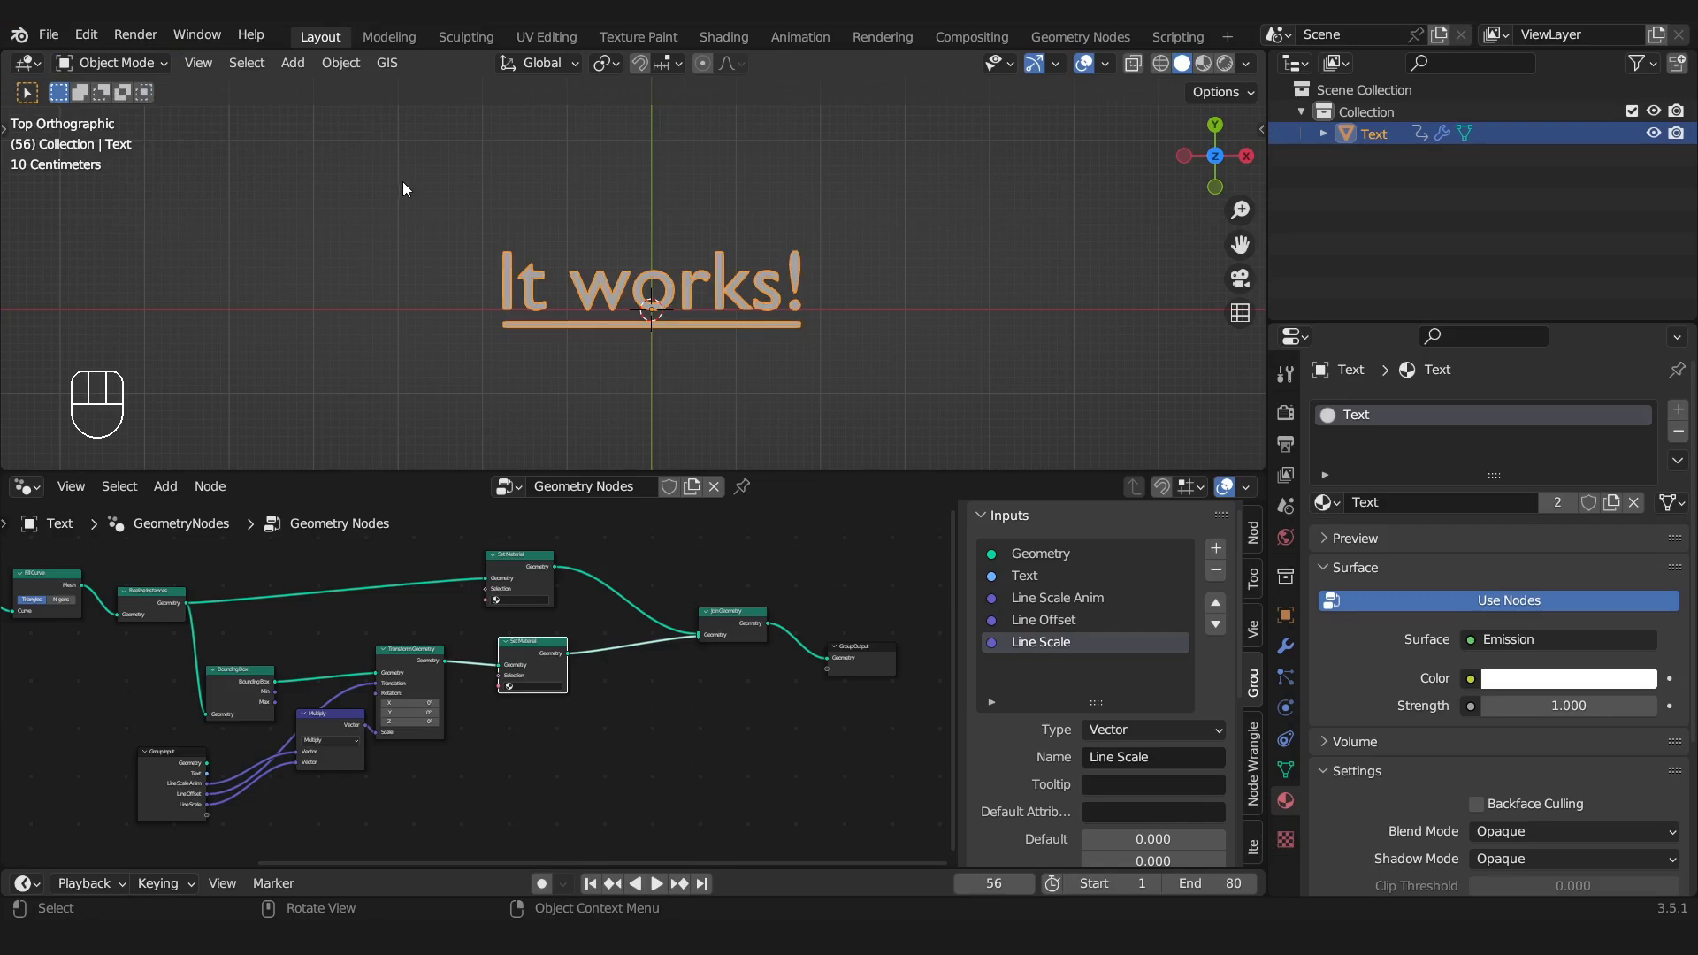
{"action": "left_click", "coordinate": [571, 167]}
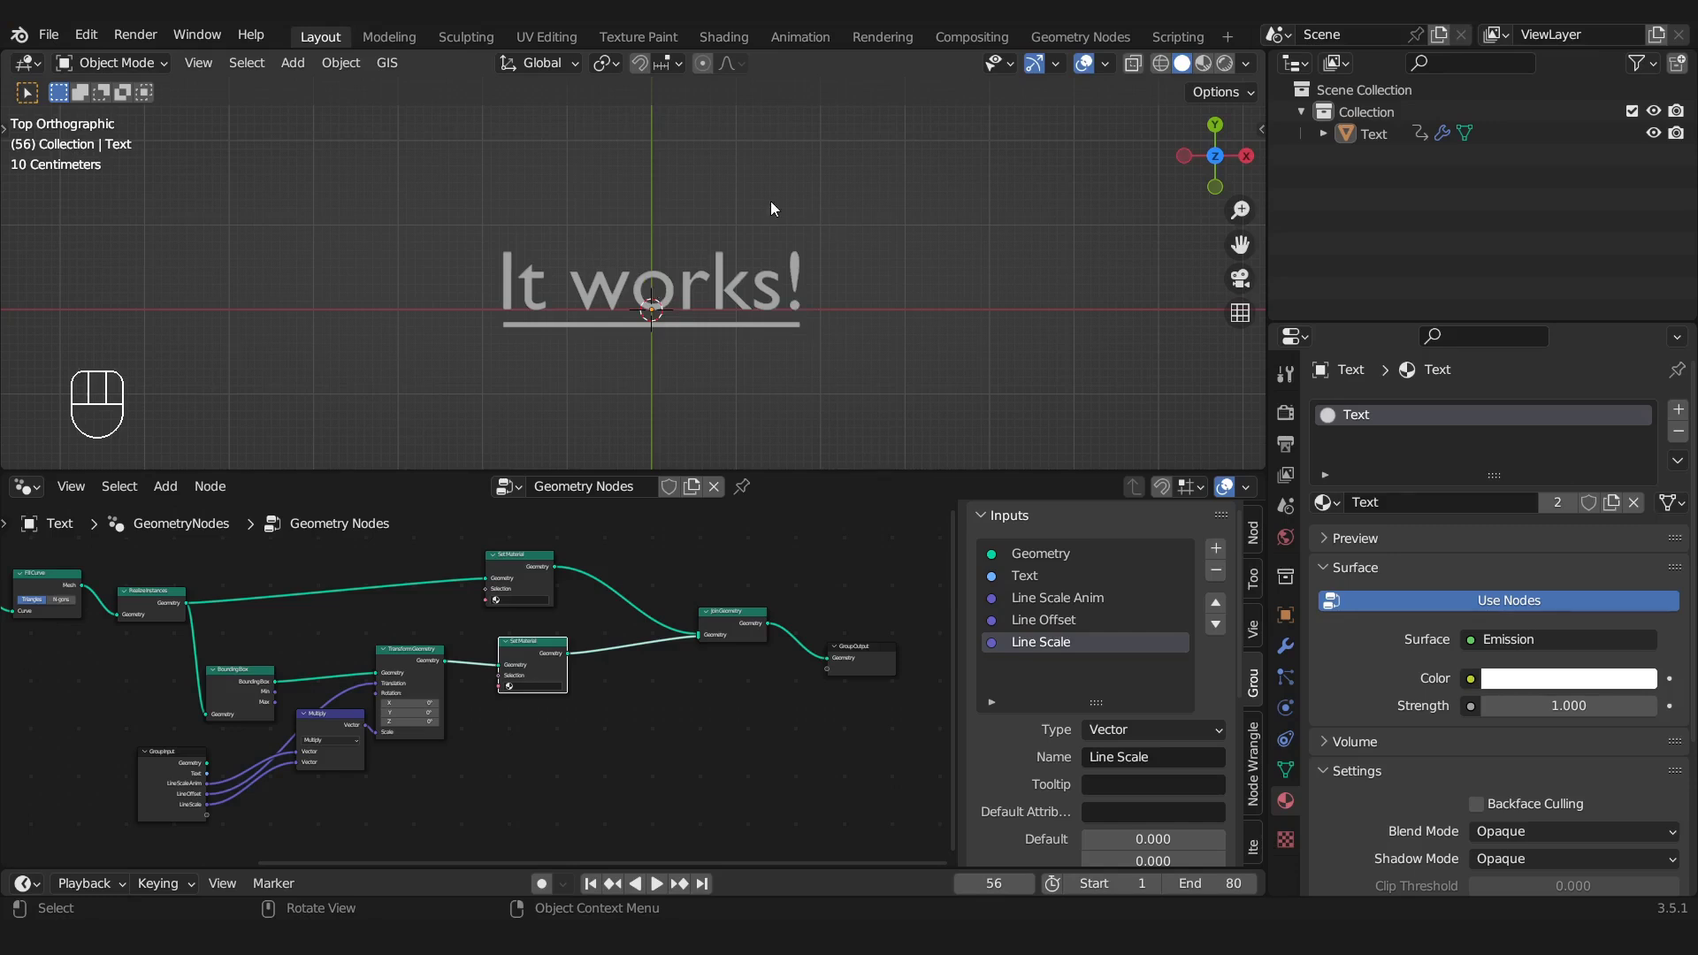
{"action": "left_click", "coordinate": [1207, 63]}
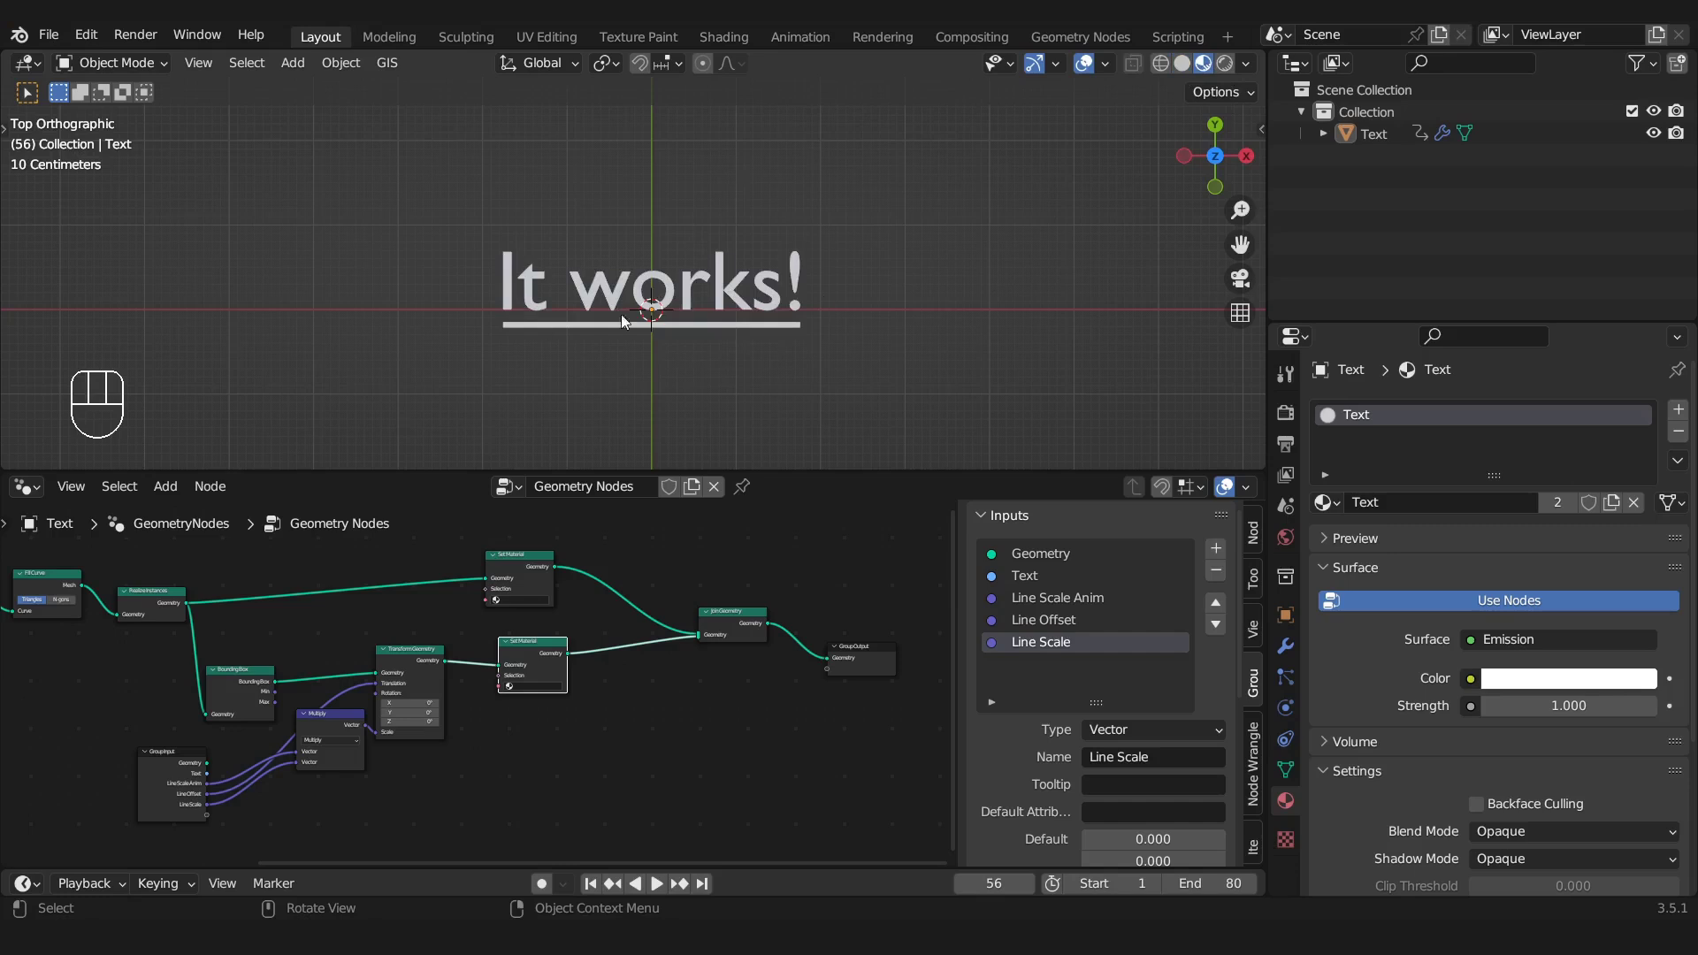
Choose the Text material in the Set Material node on the Realize Instances branch
{"action": "scroll", "coordinate": [534, 571], "scroll_direction": "up", "scroll_amount": 3}
{"action": "left_click", "coordinate": [541, 589]}
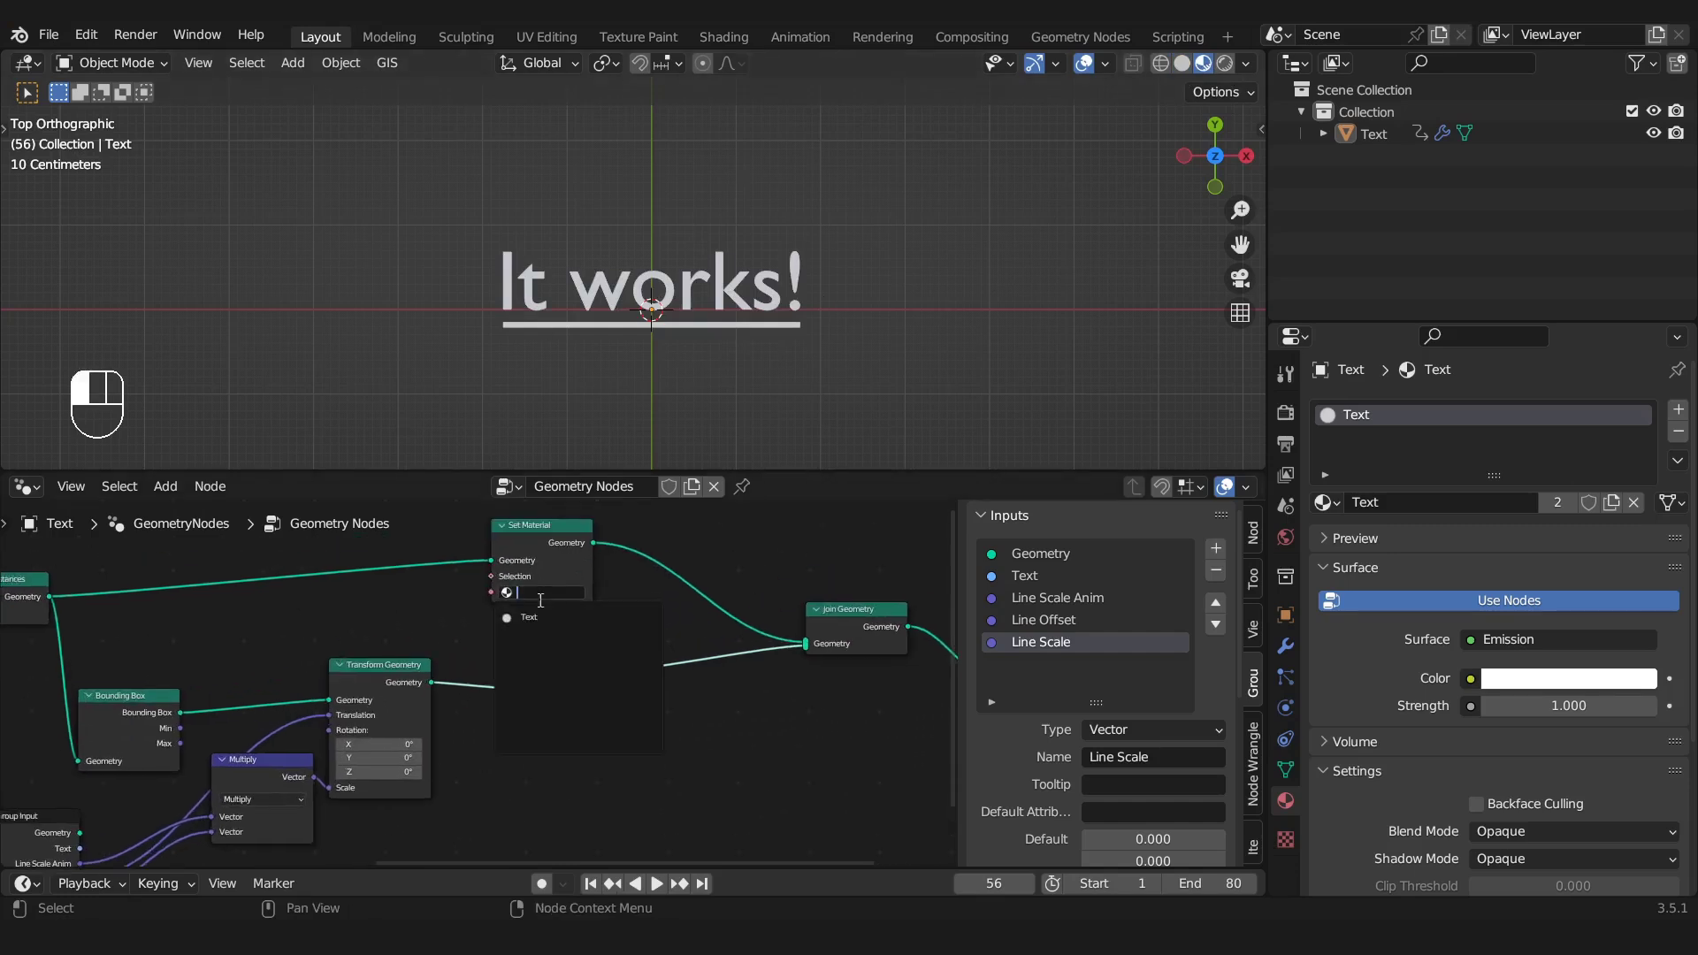
{"action": "left_click", "coordinate": [534, 617]}
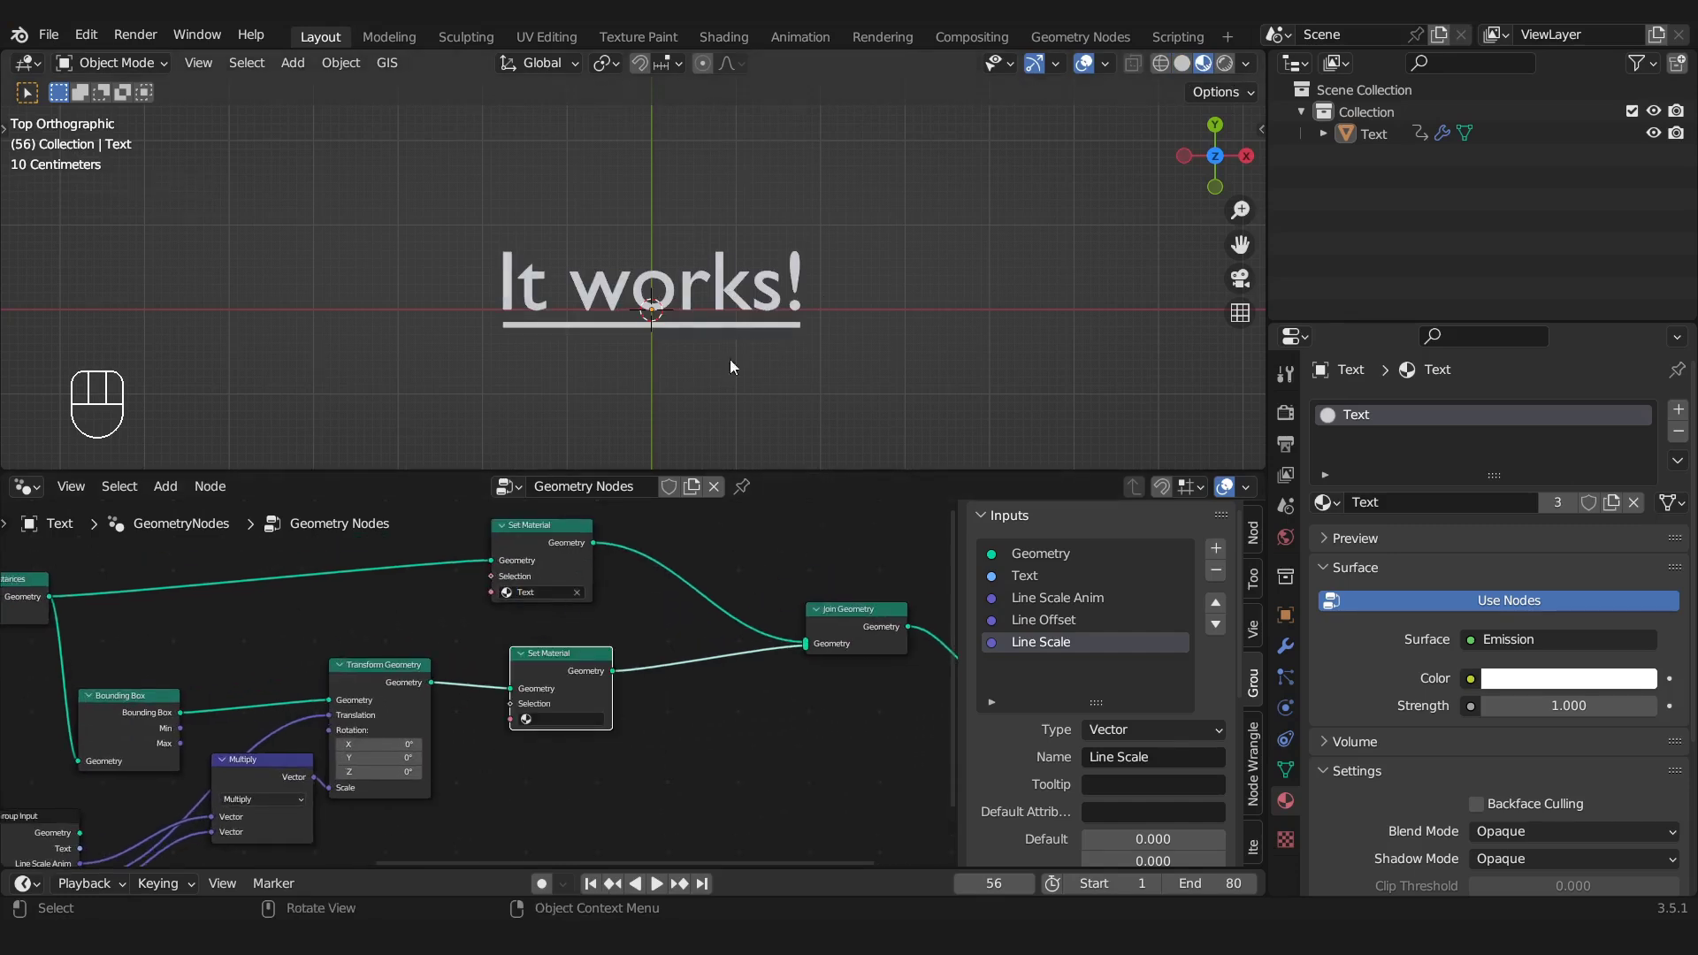
Set the scene's color management view transform to Standard in the render settings
{"action": "scroll", "coordinate": [766, 331], "scroll_direction": "up", "scroll_amount": 2}
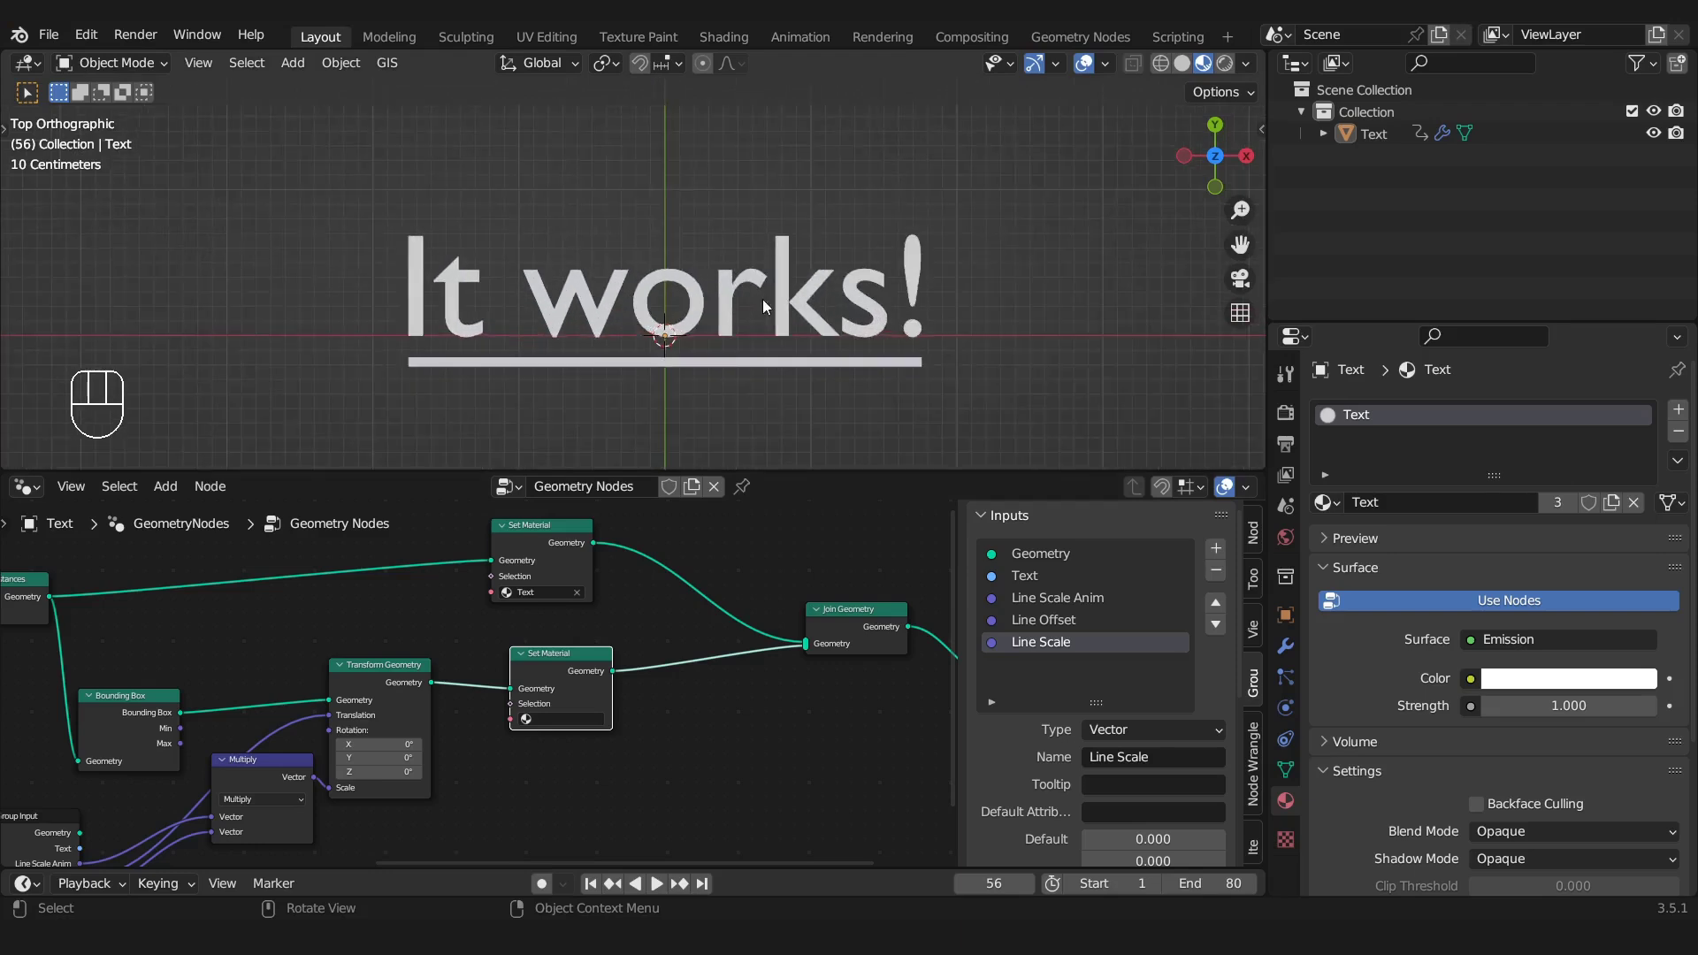
{"action": "left_click", "coordinate": [1287, 413]}
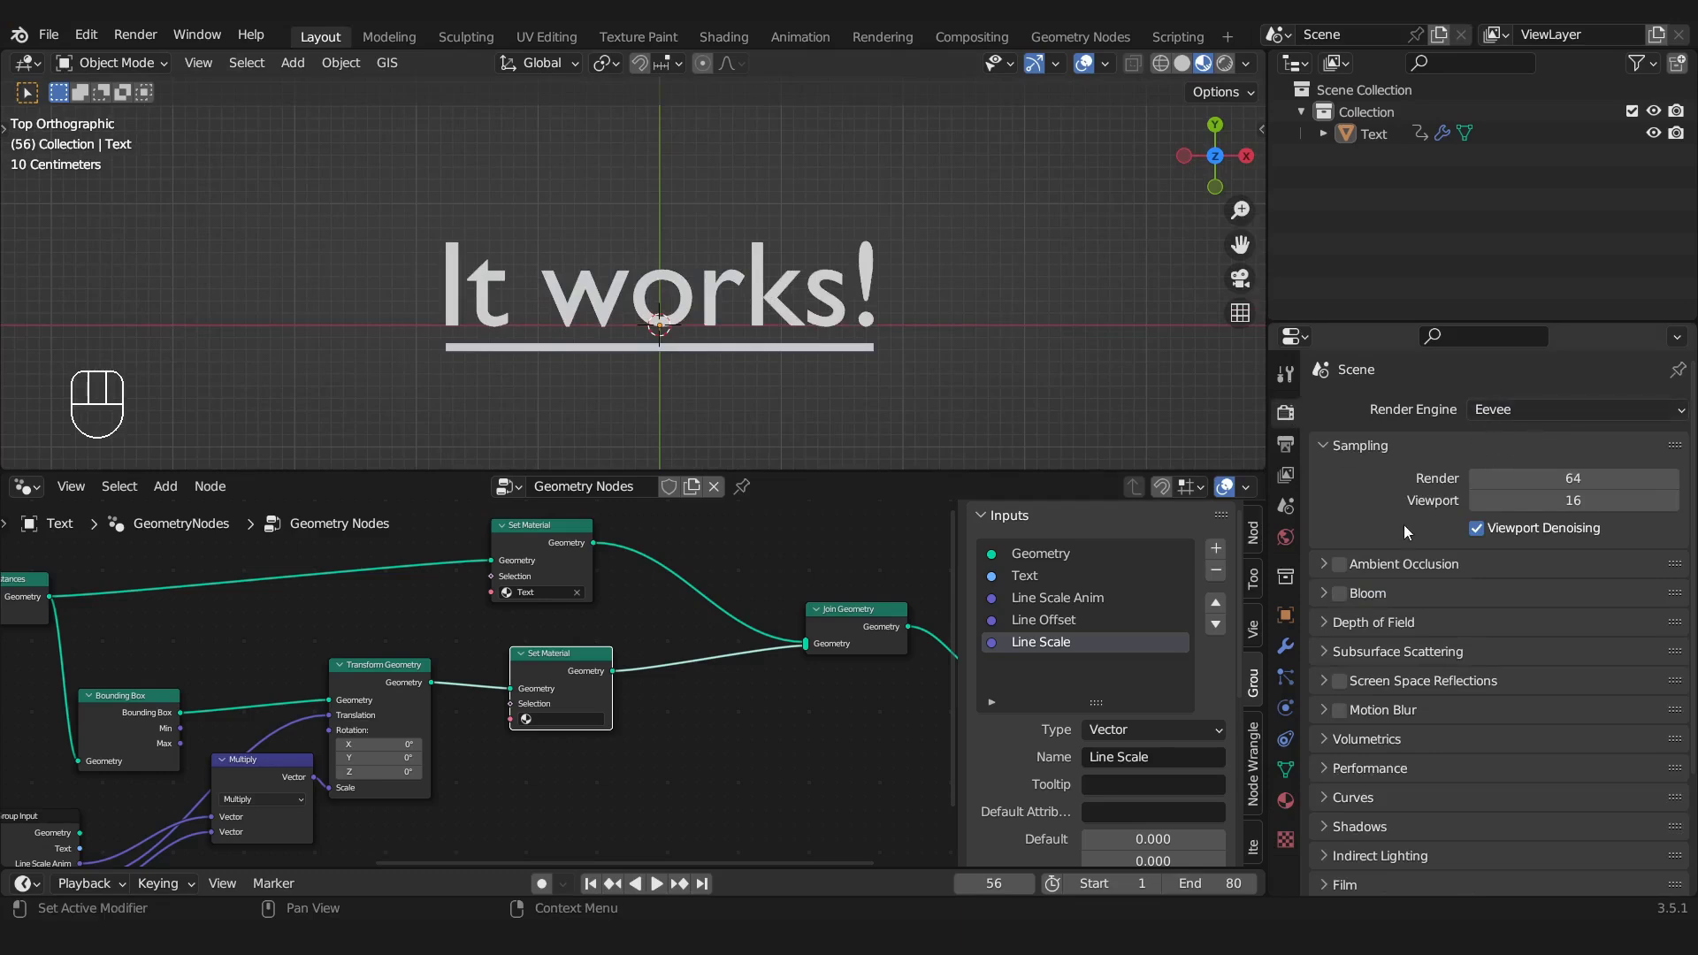
{"action": "scroll", "coordinate": [1397, 539], "scroll_direction": "down", "scroll_amount": 4}
{"action": "left_click", "coordinate": [1358, 881]}
{"action": "scroll", "coordinate": [1380, 849], "scroll_direction": "down", "scroll_amount": 5}
{"action": "left_click", "coordinate": [1516, 741]}
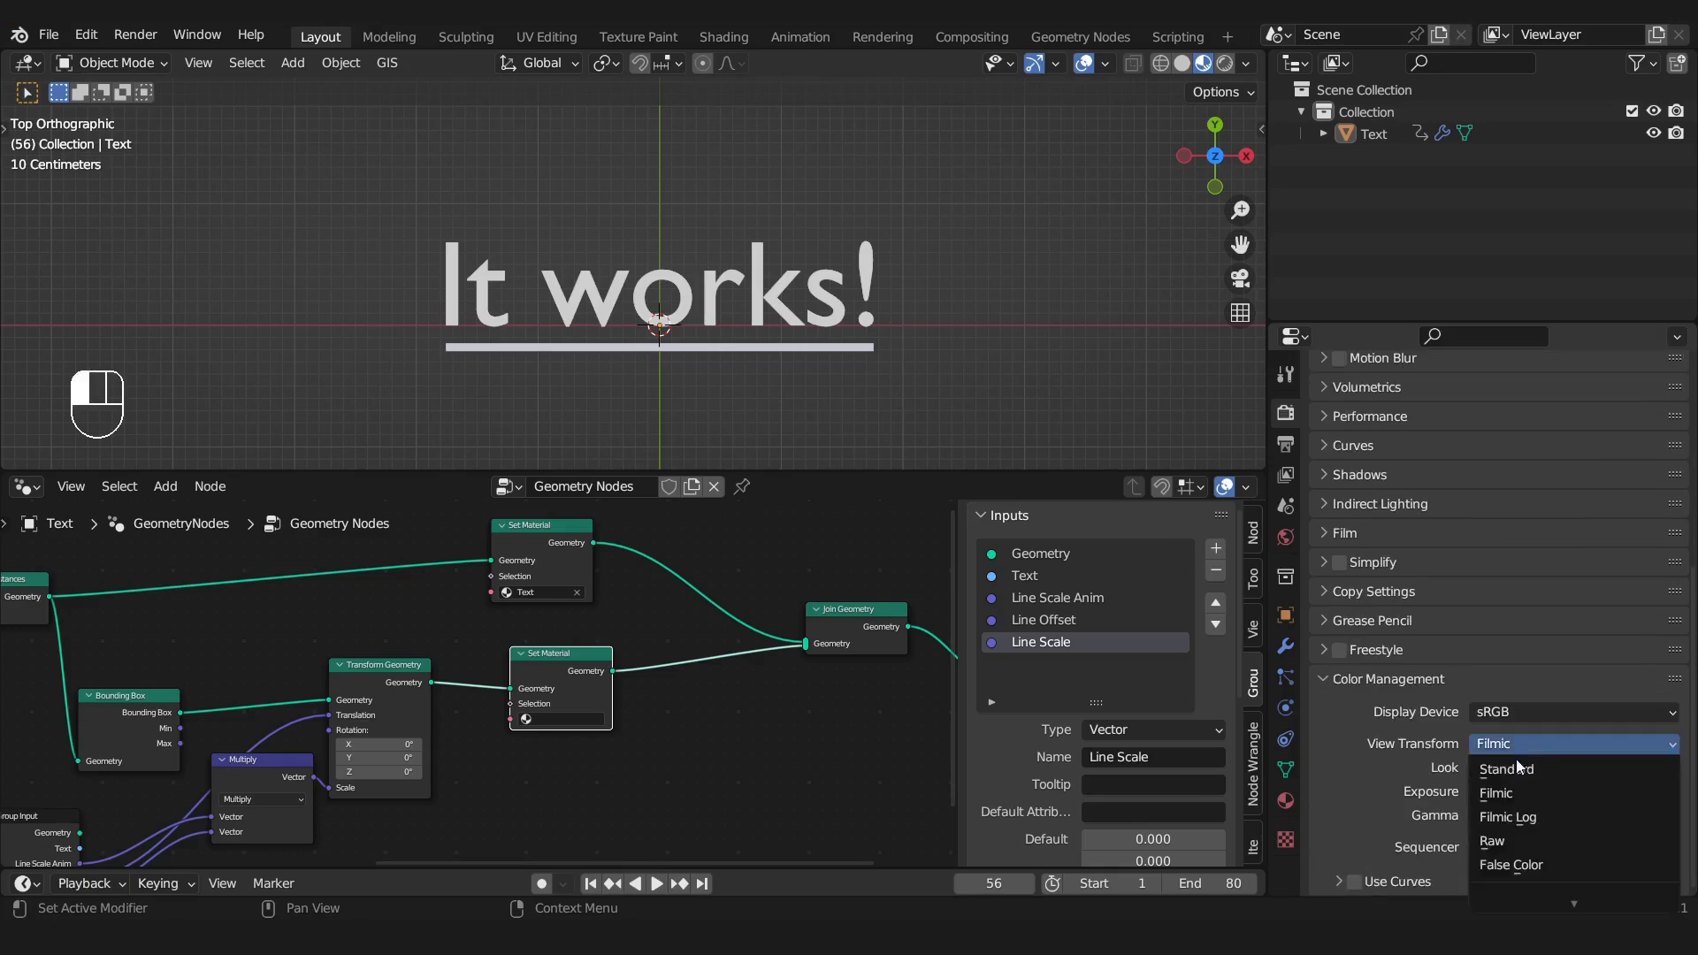
{"action": "left_click", "coordinate": [1515, 772]}
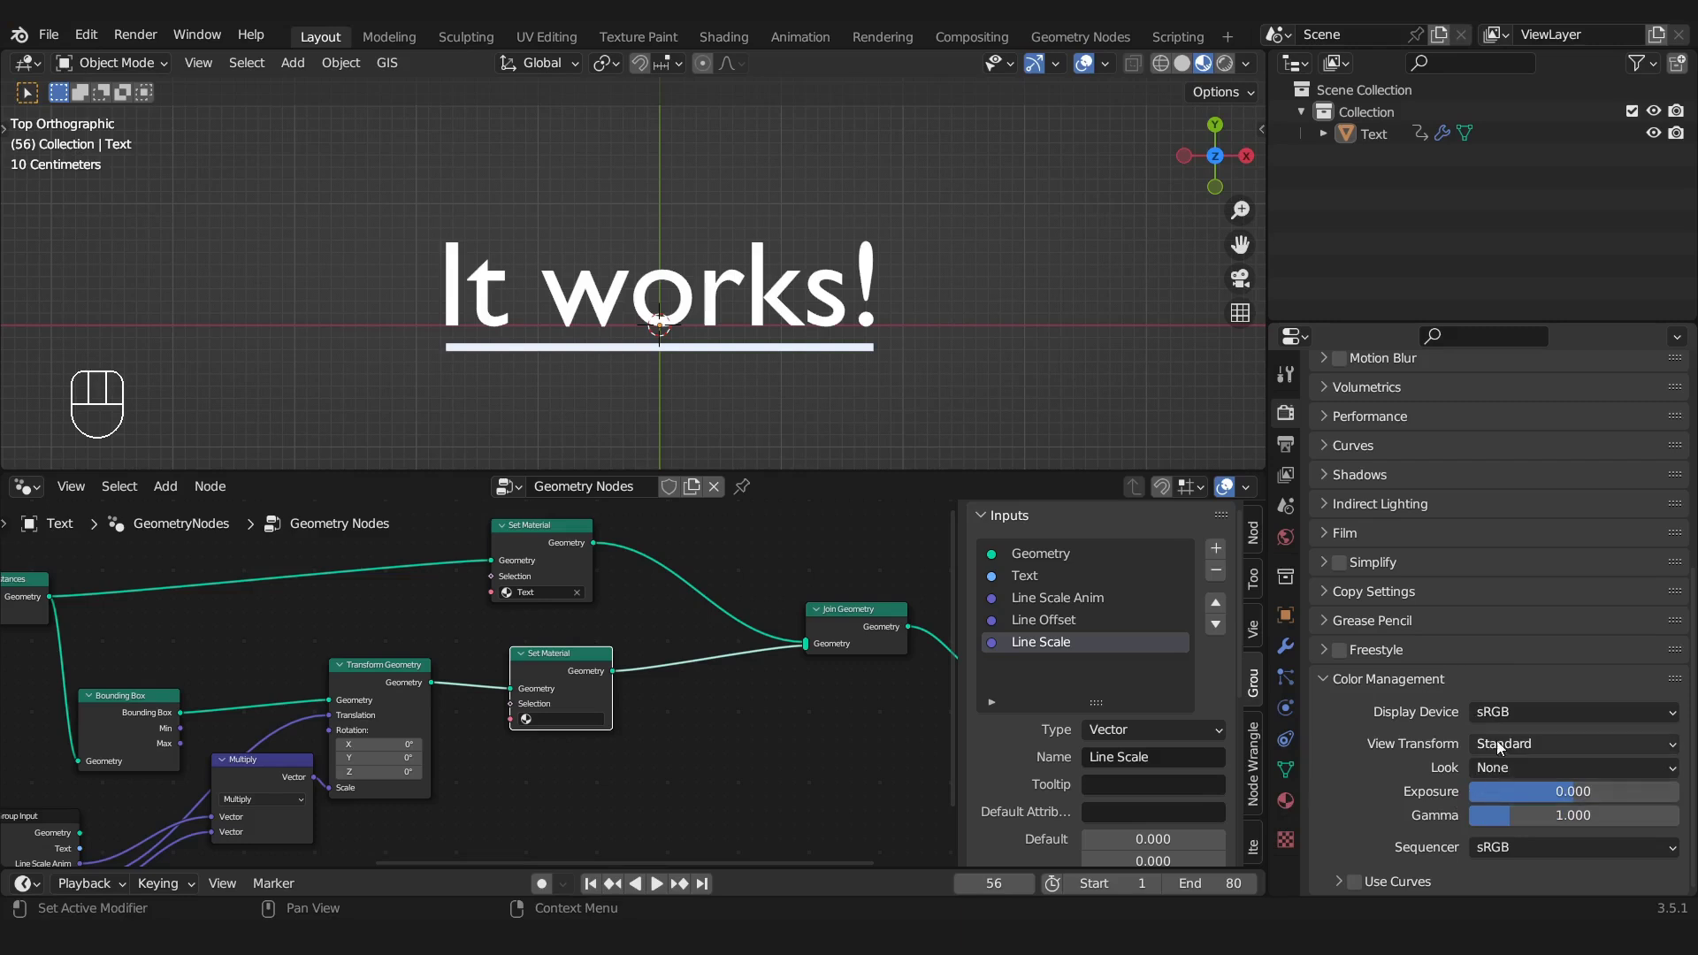
Return to the Text material's settings and hide the overlays in the 3D viewport
{"action": "left_click", "coordinate": [1286, 802]}
{"action": "scroll", "coordinate": [1417, 726], "scroll_direction": "up", "scroll_amount": 5}
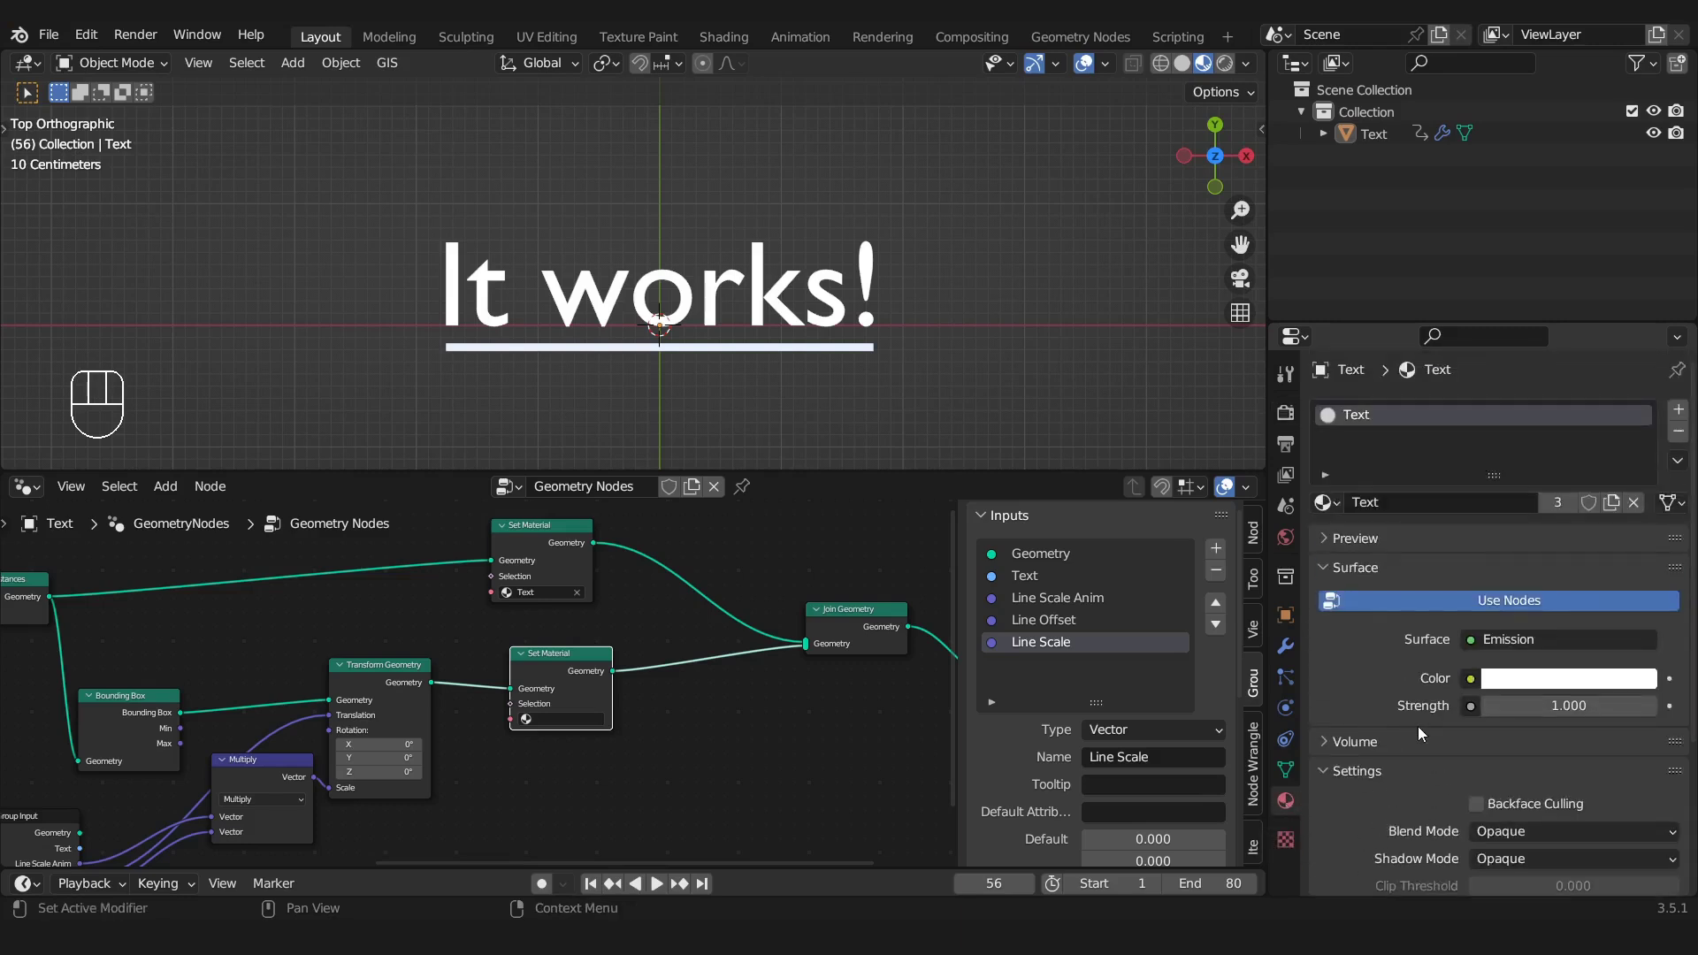
{"action": "left_click", "coordinate": [1085, 65]}
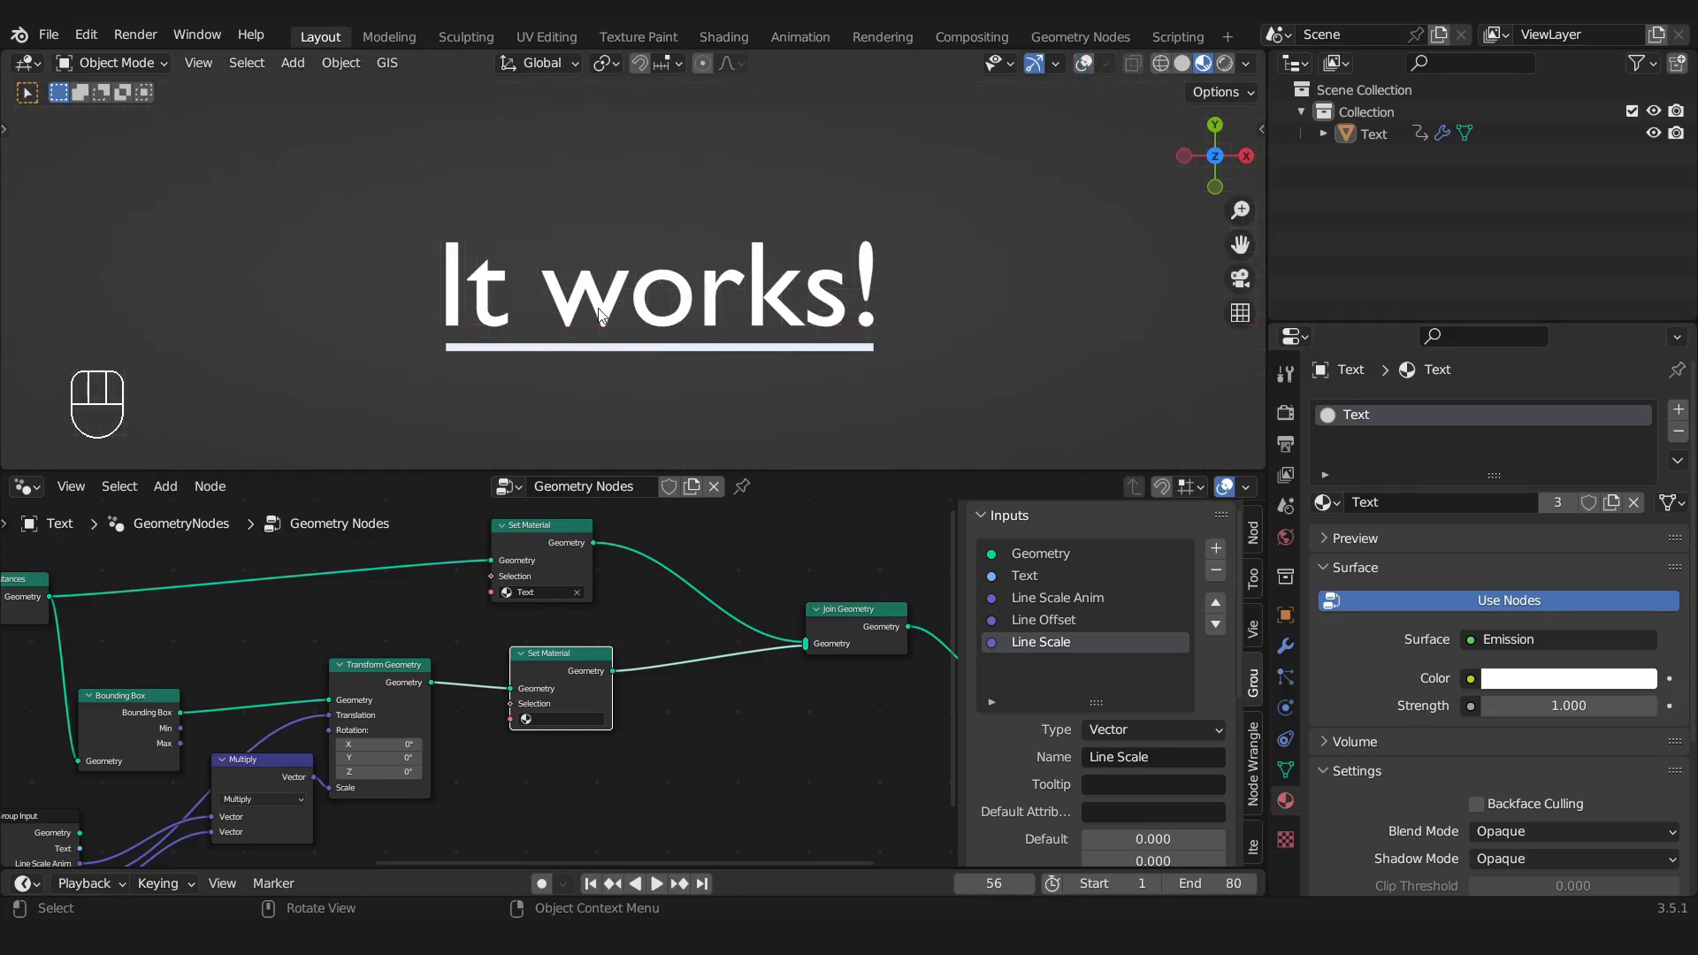
Add a second material slot holding an independent copy of the Text material, and rename the copy Line
{"action": "left_click", "coordinate": [1680, 412]}
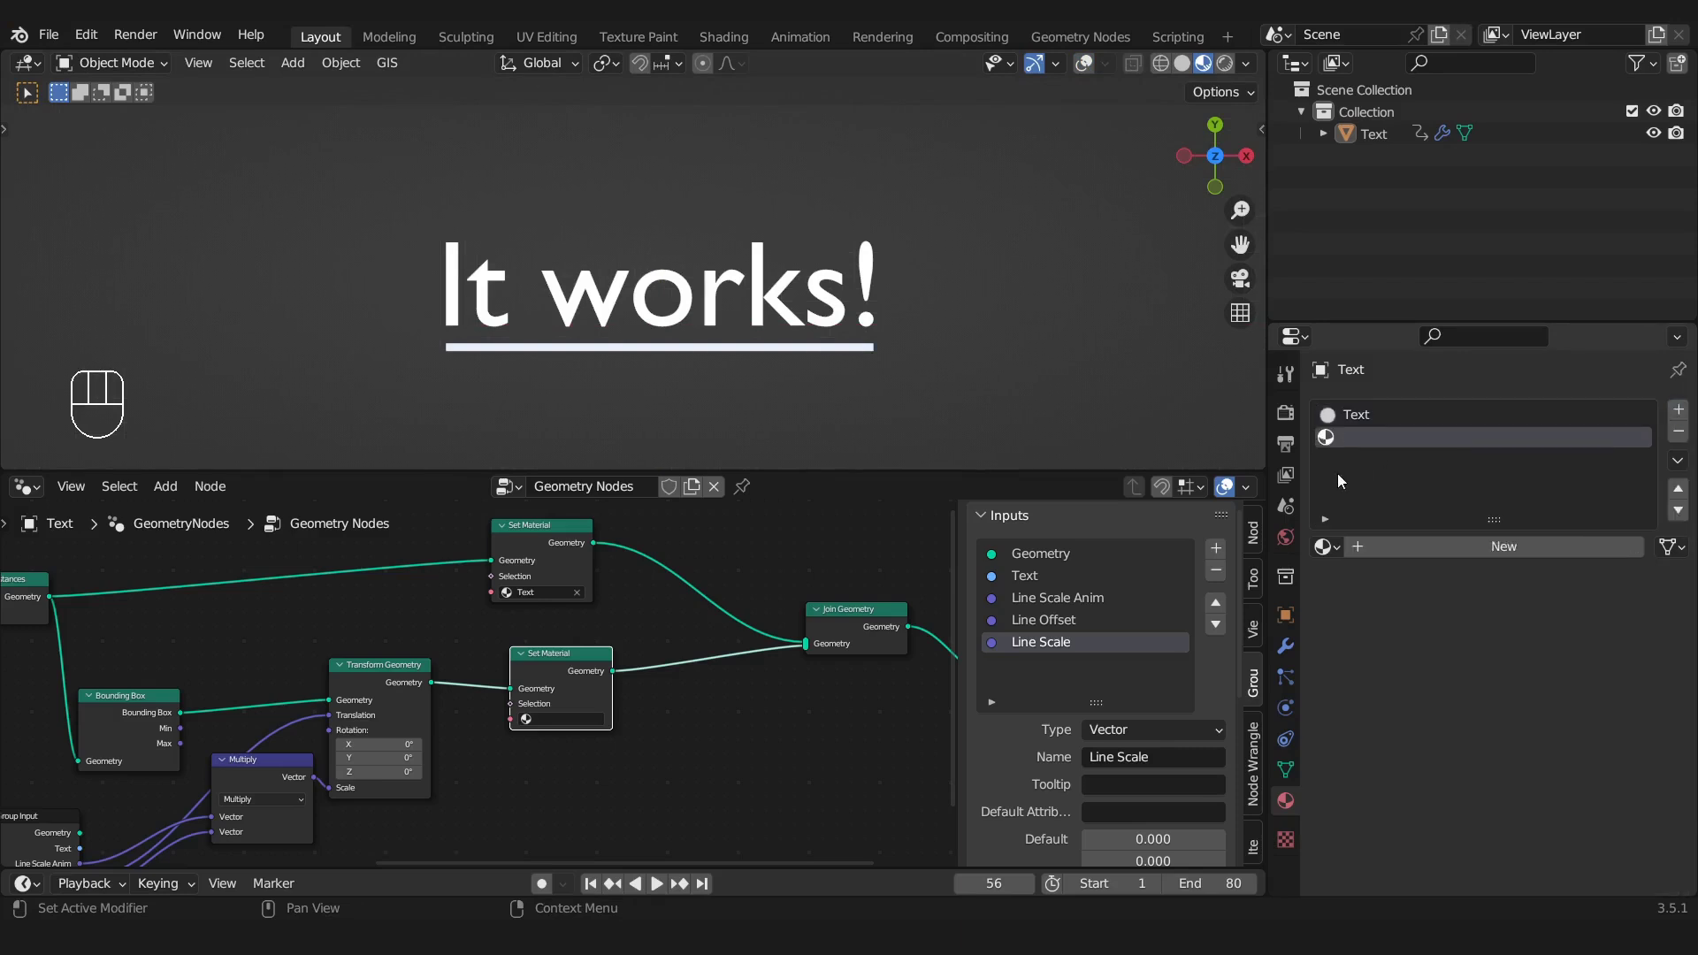
{"action": "left_click", "coordinate": [1324, 547]}
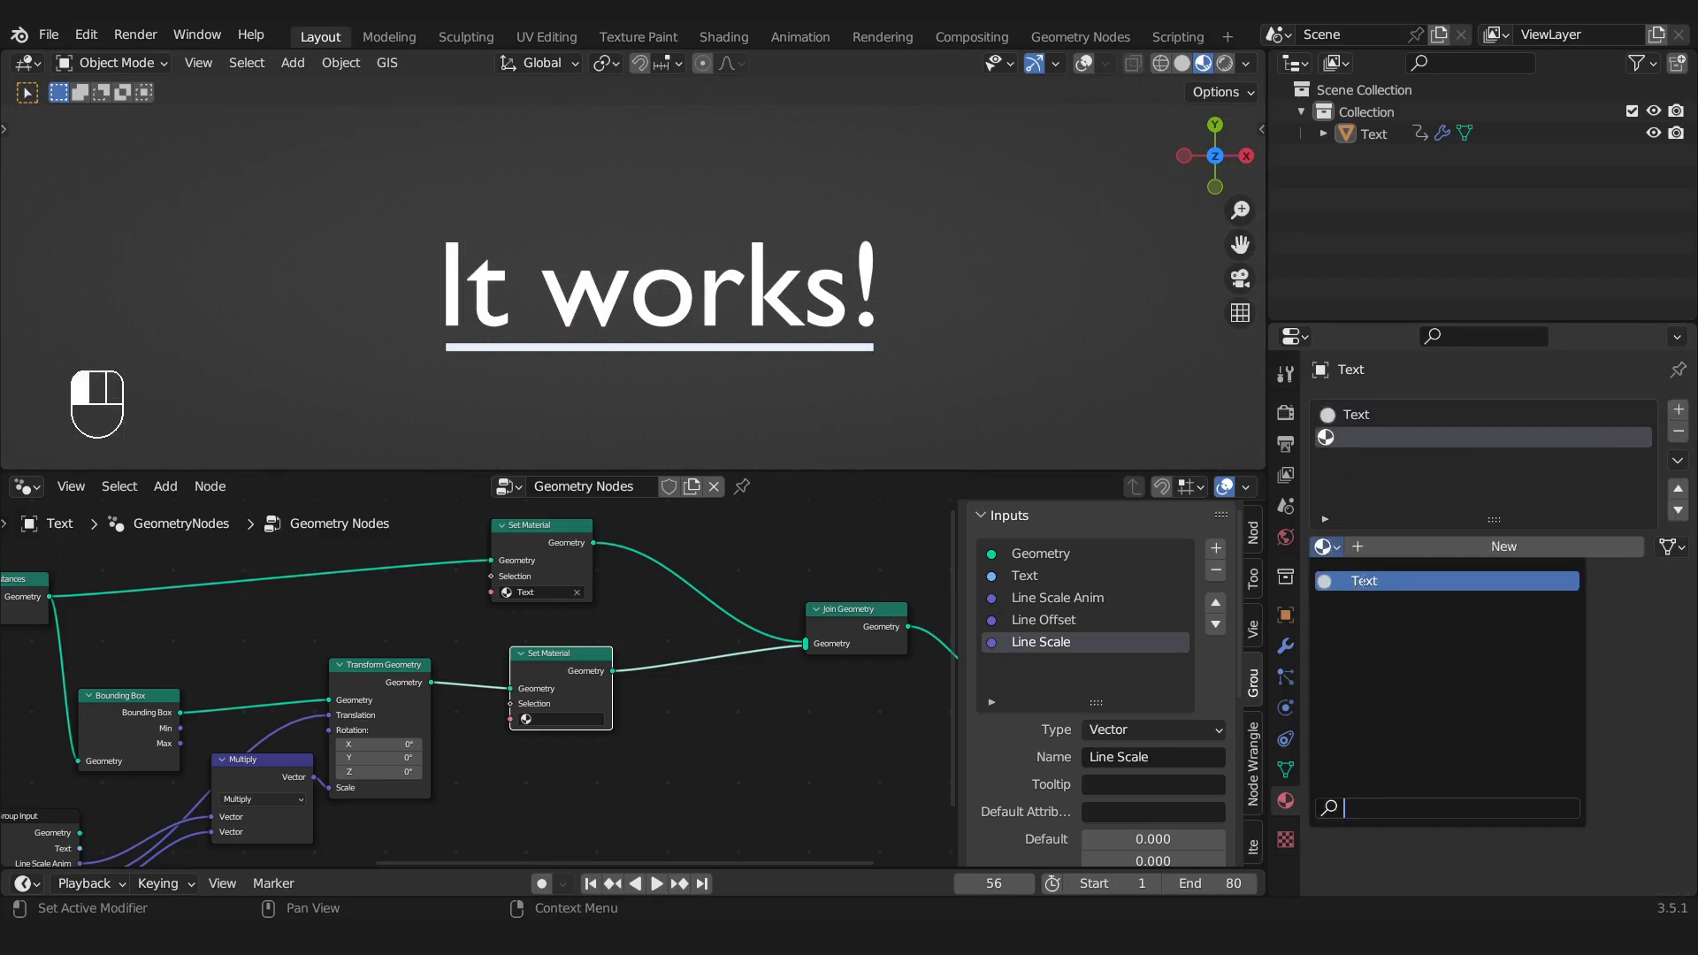
{"action": "left_click", "coordinate": [1362, 581]}
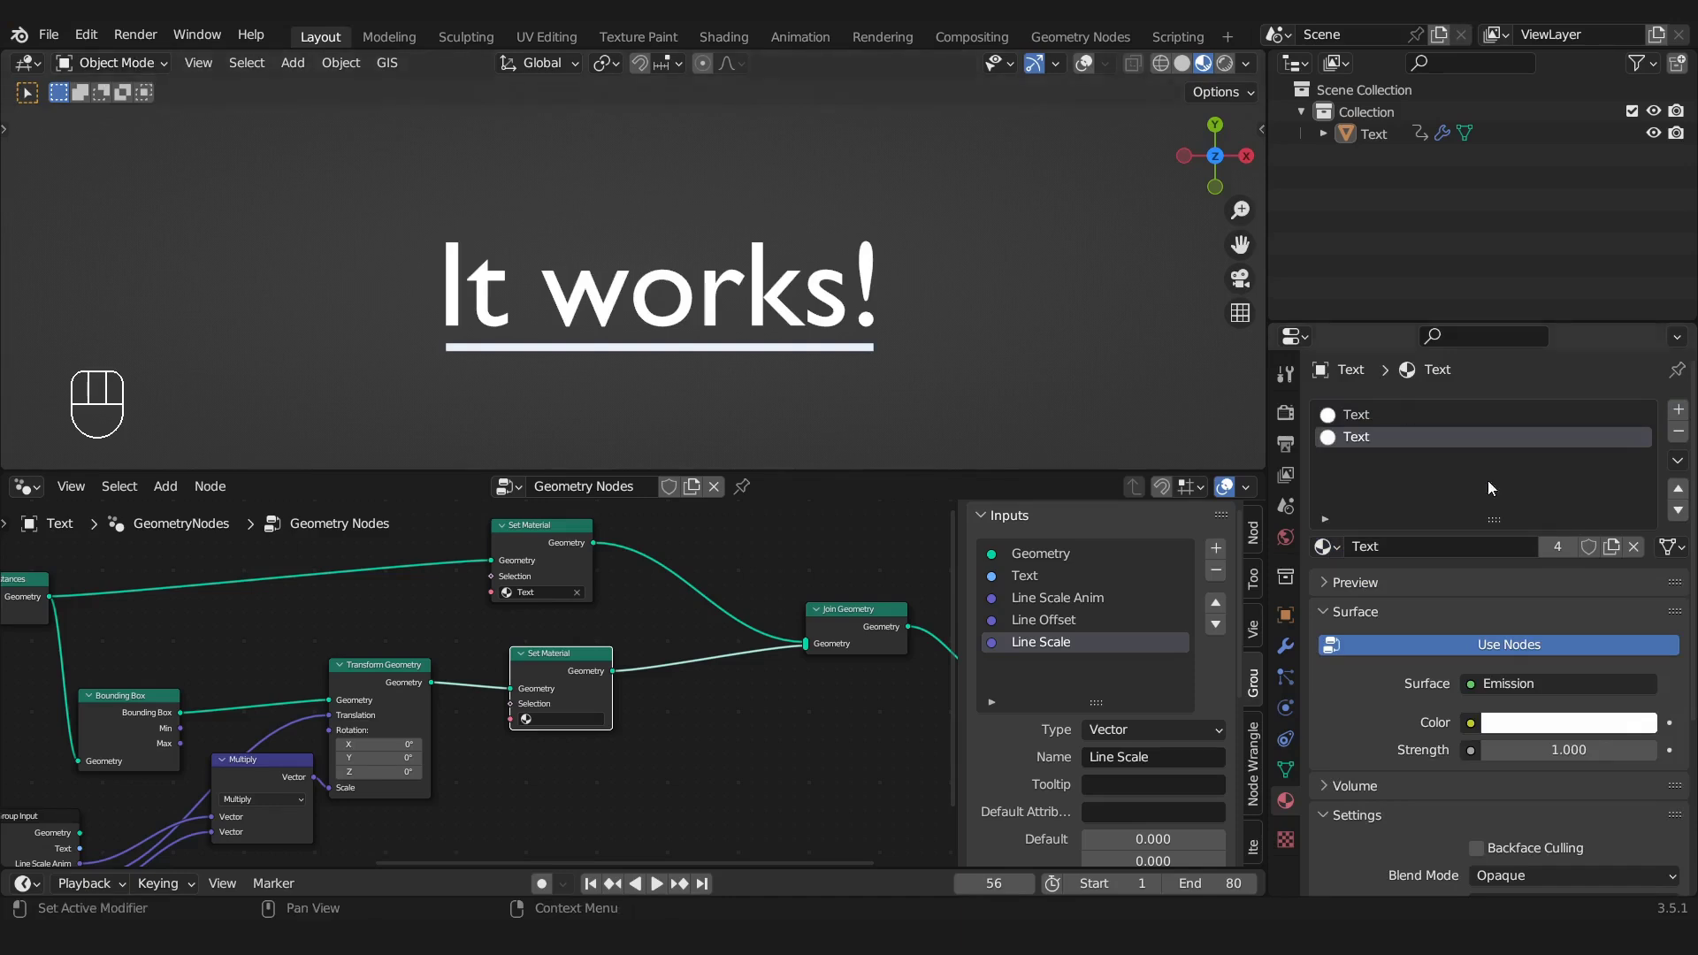
{"action": "left_click", "coordinate": [1557, 548]}
{"action": "left_click", "coordinate": [1410, 544]}
{"action": "type", "text": "Line"}
{"action": "key", "text": "Return"}
Set the Line material's emission color to black and choose Line in the underline branch's Set Material node
{"action": "left_click", "coordinate": [1527, 723]}
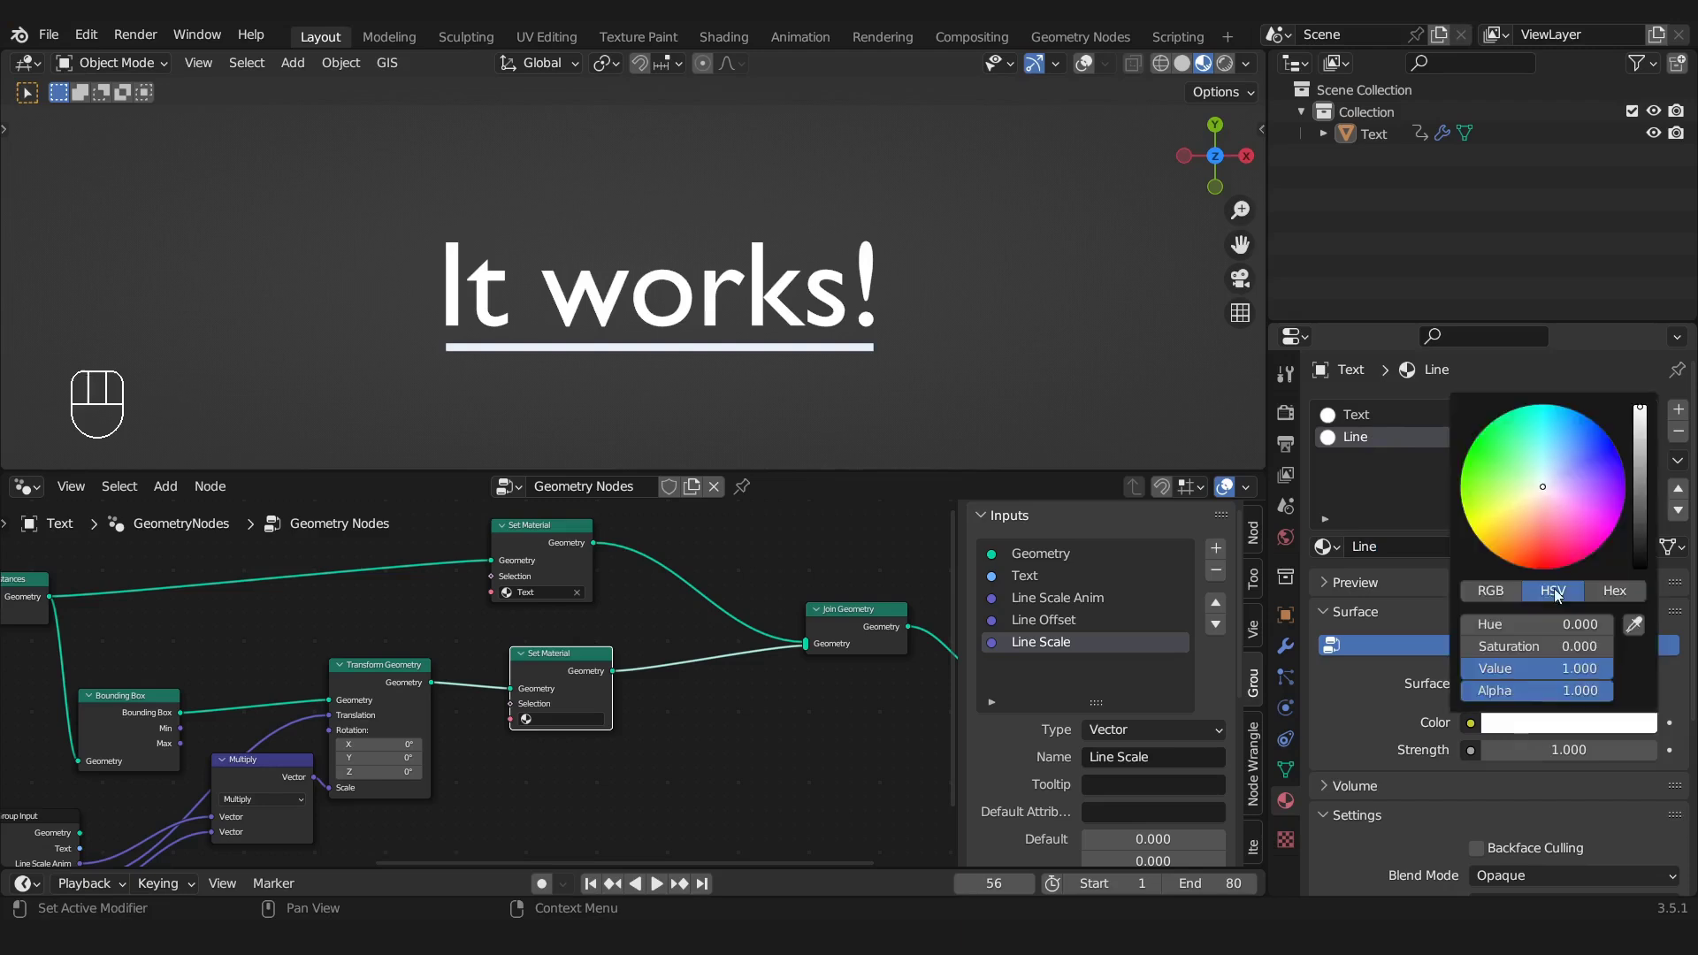
{"action": "left_click_drag", "start_coordinate": [1641, 423], "coordinate": [1636, 575]}
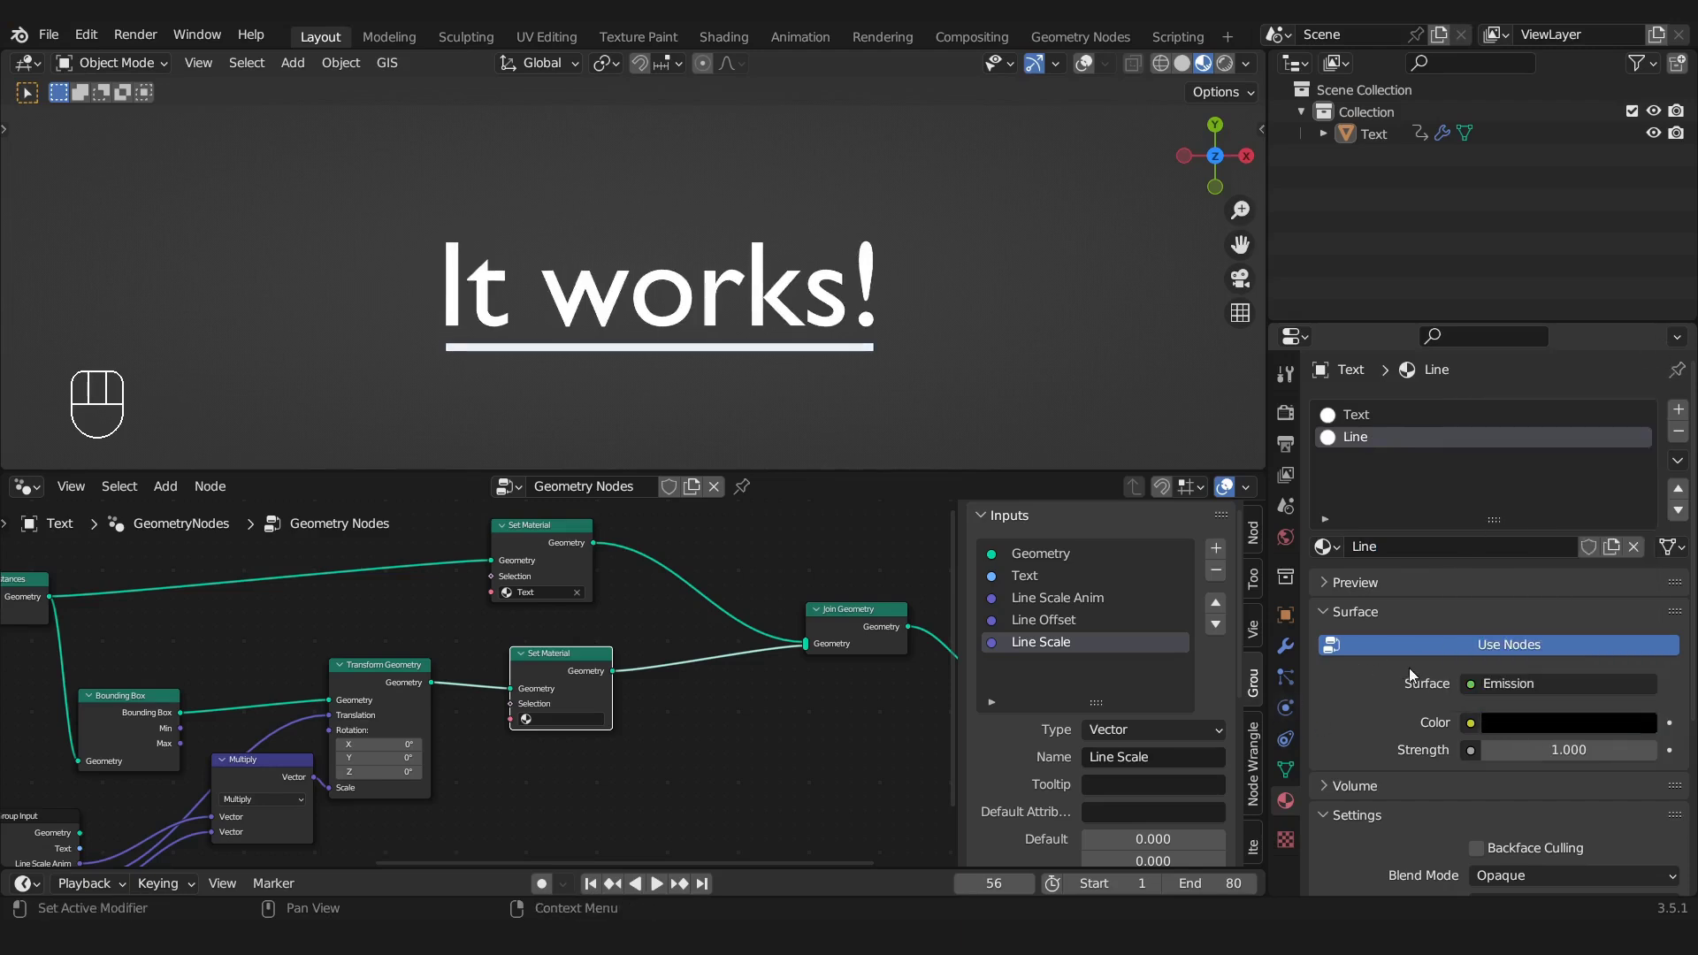
{"action": "left_click", "coordinate": [571, 719]}
{"action": "left_click", "coordinate": [560, 744]}
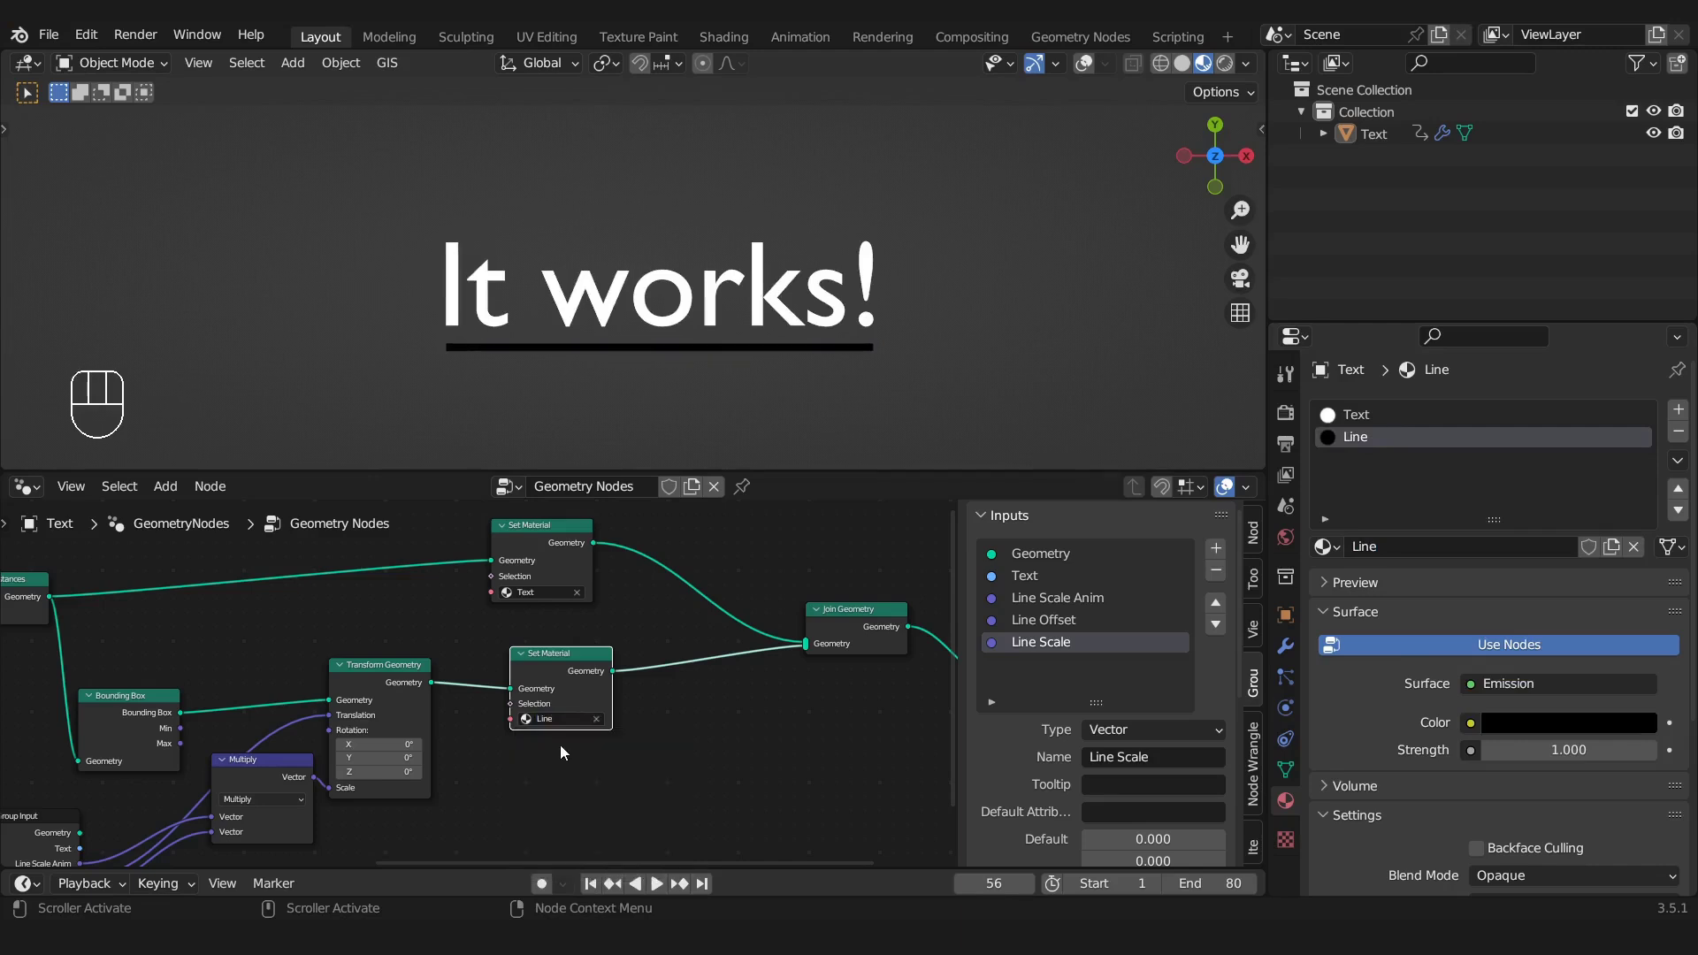
Play the animation to check the underline, and place a duplicate Group Input node below Join Geometry, near the Group Output
{"action": "key", "text": "space"}
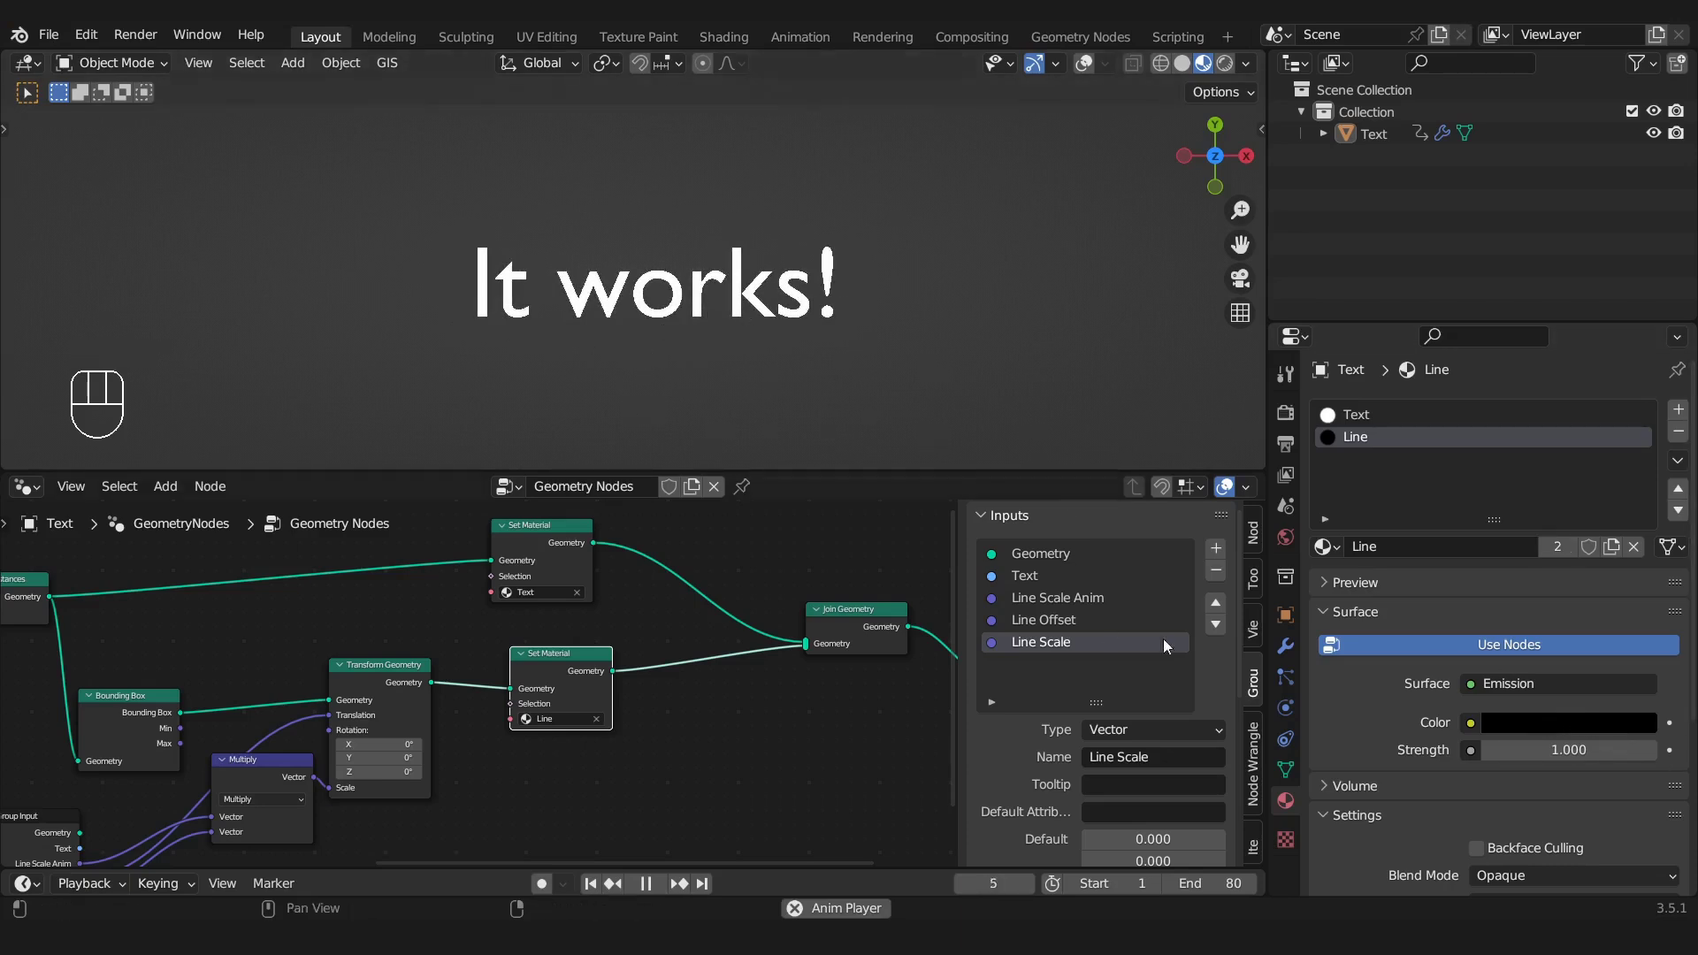
{"action": "left_click", "coordinate": [1287, 647]}
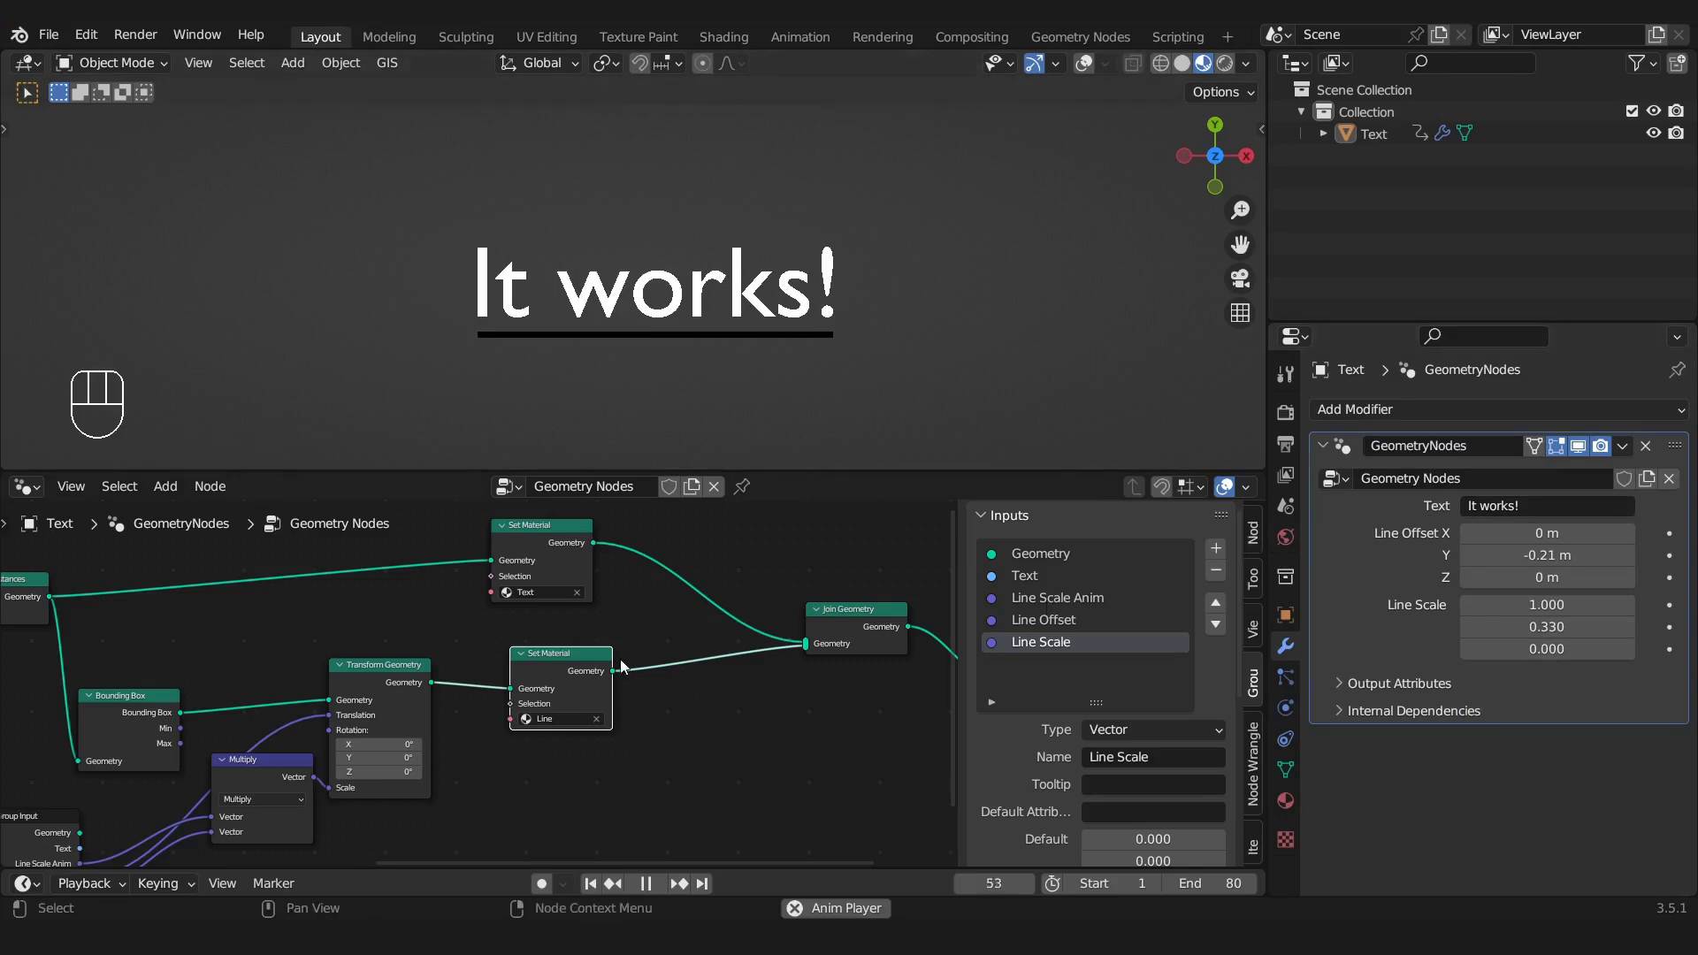
{"action": "scroll", "coordinate": [651, 702], "scroll_direction": "down", "scroll_amount": 5}
{"action": "middle_click_drag", "start_coordinate": [636, 678], "coordinate": [614, 636]}
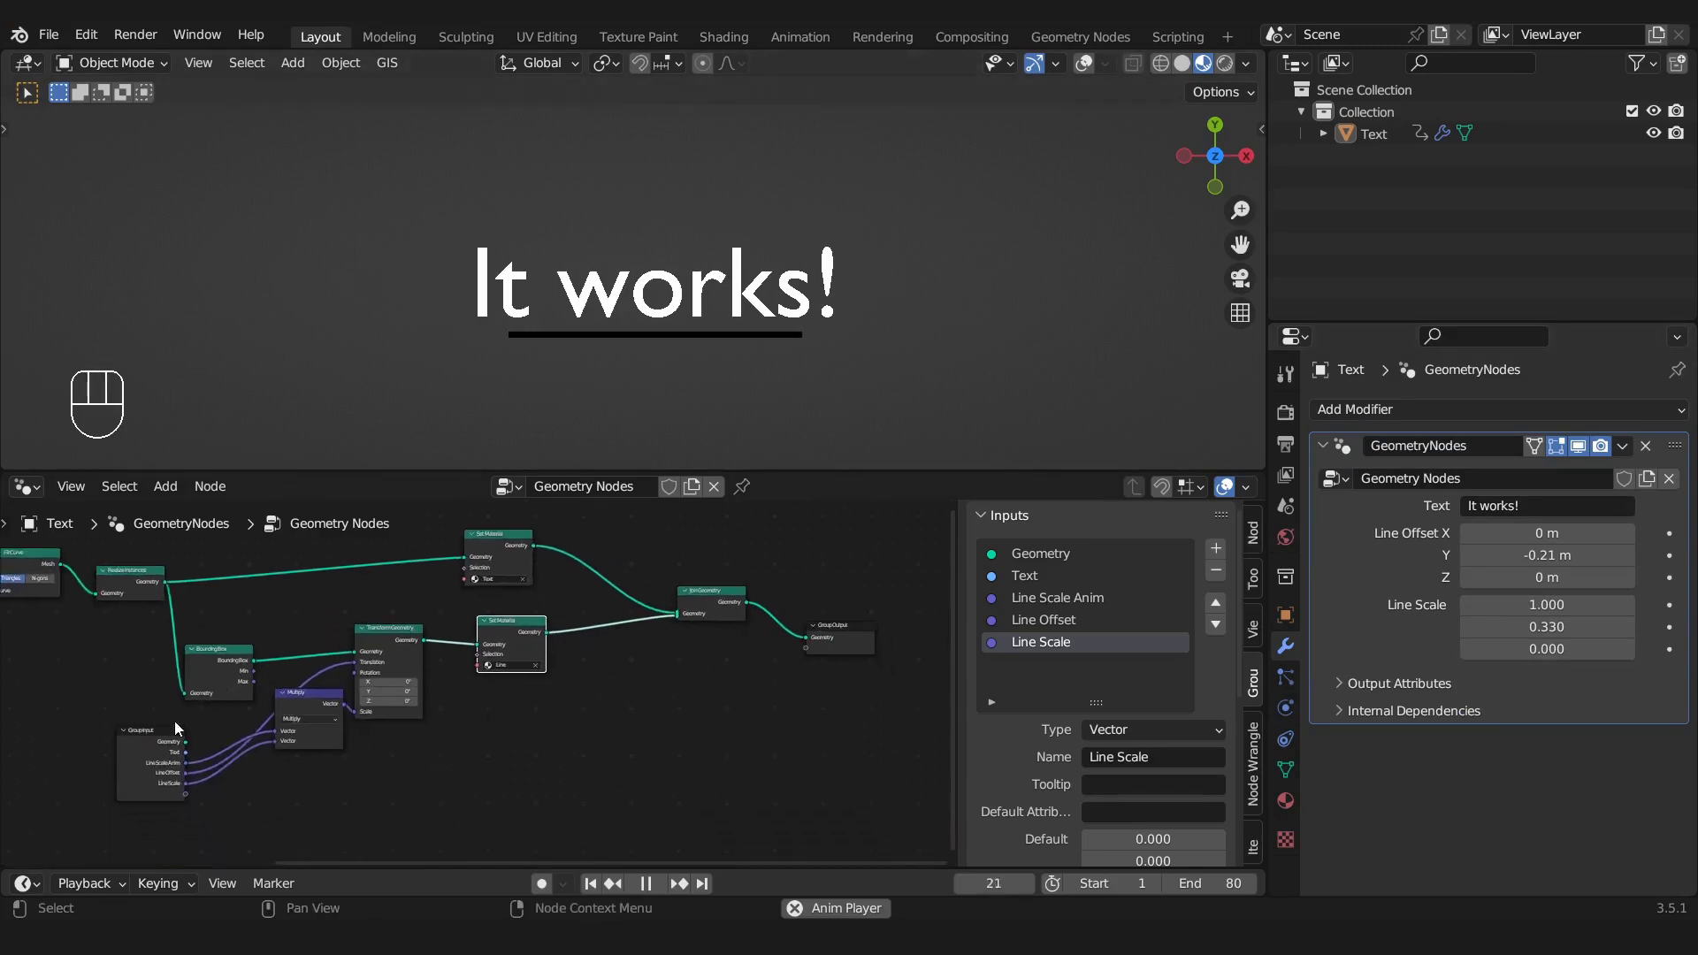
{"action": "left_click", "coordinate": [135, 732]}
{"action": "key", "text": "shift+d"}
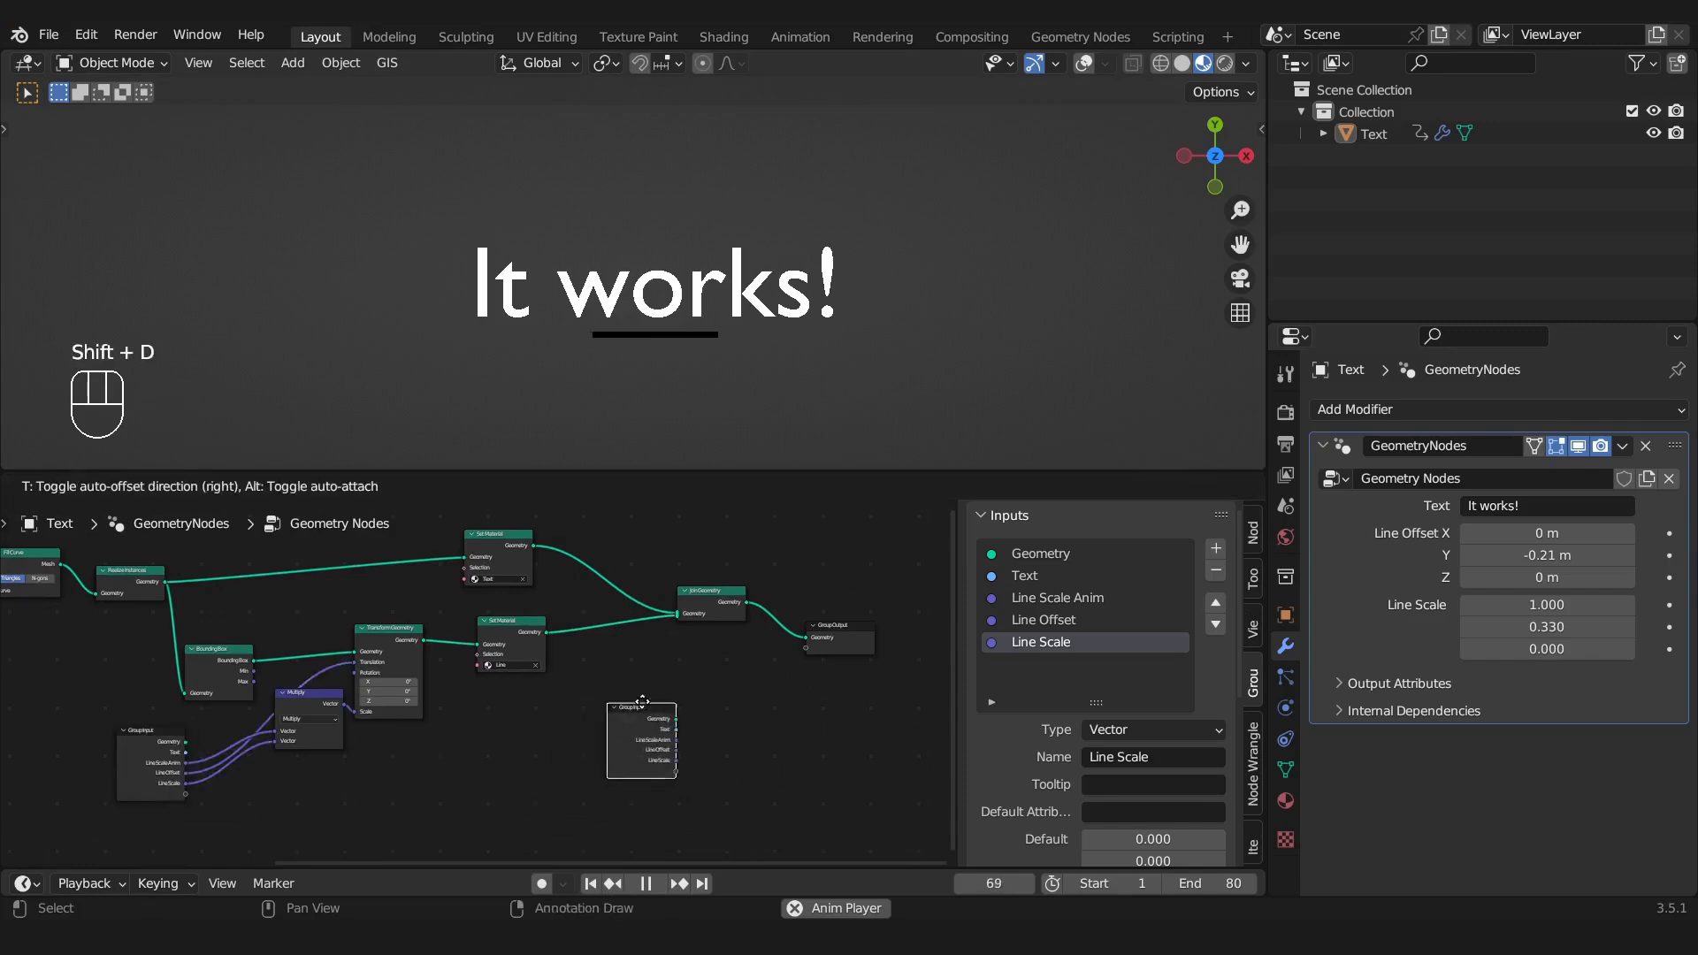
{"action": "left_click", "coordinate": [718, 645]}
{"action": "scroll", "coordinate": [716, 685], "scroll_direction": "up", "scroll_amount": 1}
{"action": "middle_click_drag", "start_coordinate": [715, 685], "coordinate": [432, 707]}
{"action": "scroll", "coordinate": [486, 694], "scroll_direction": "up", "scroll_amount": 8}
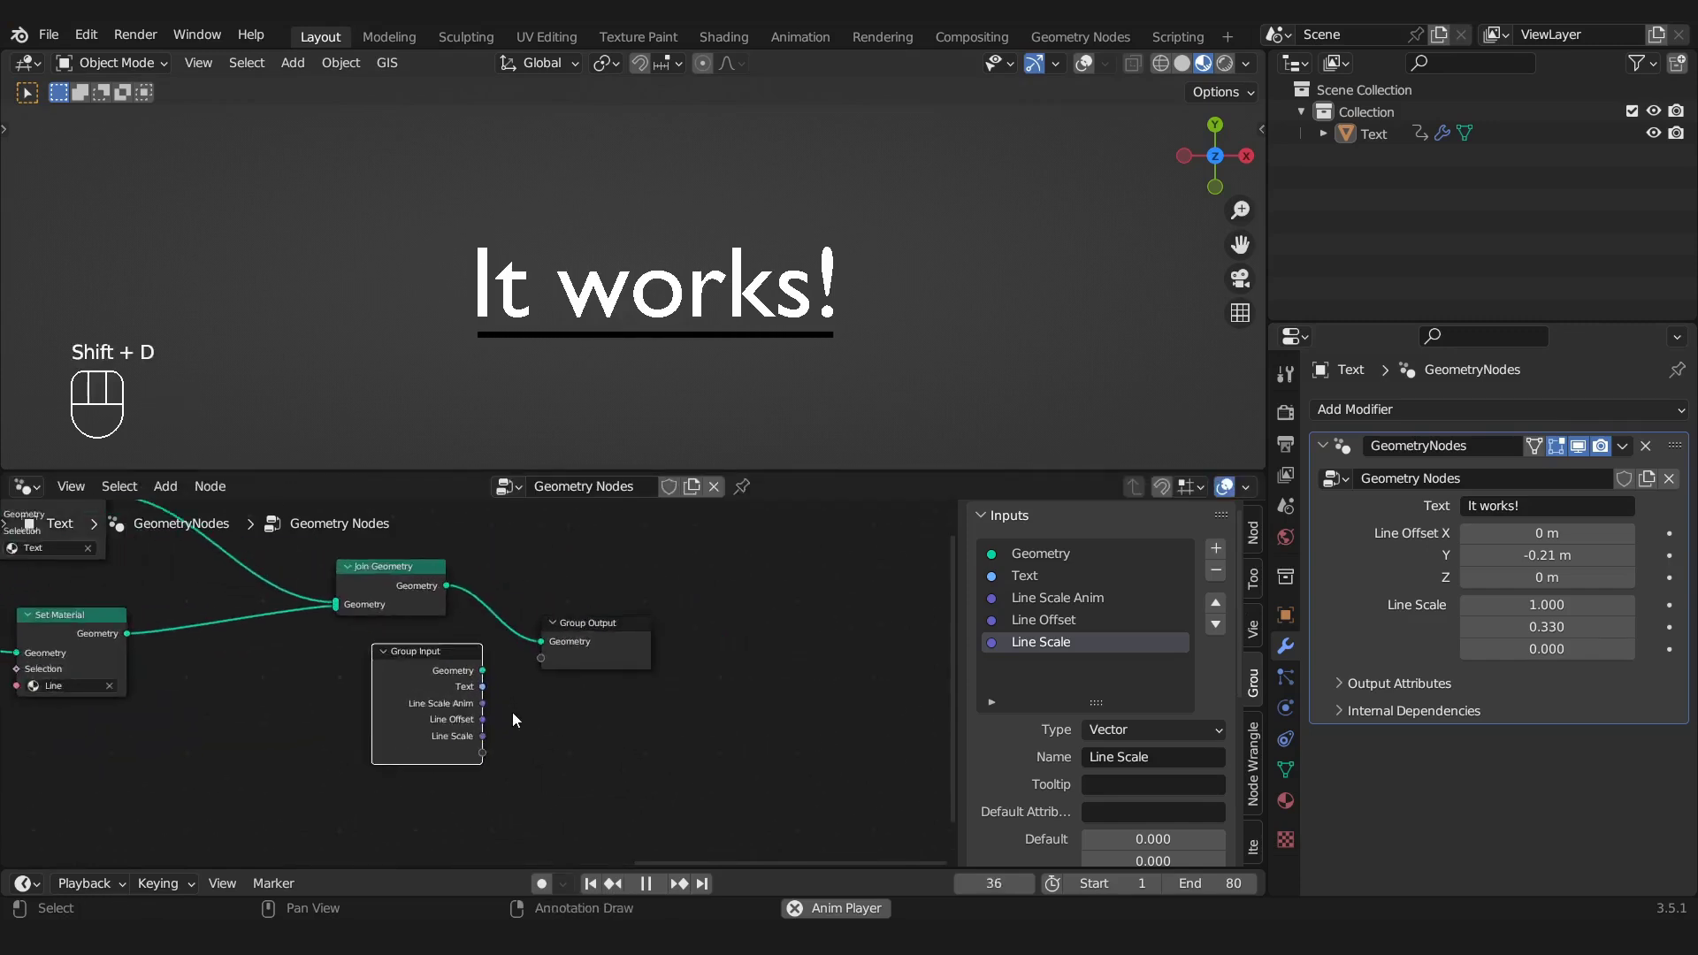
{"action": "key", "text": "space"}
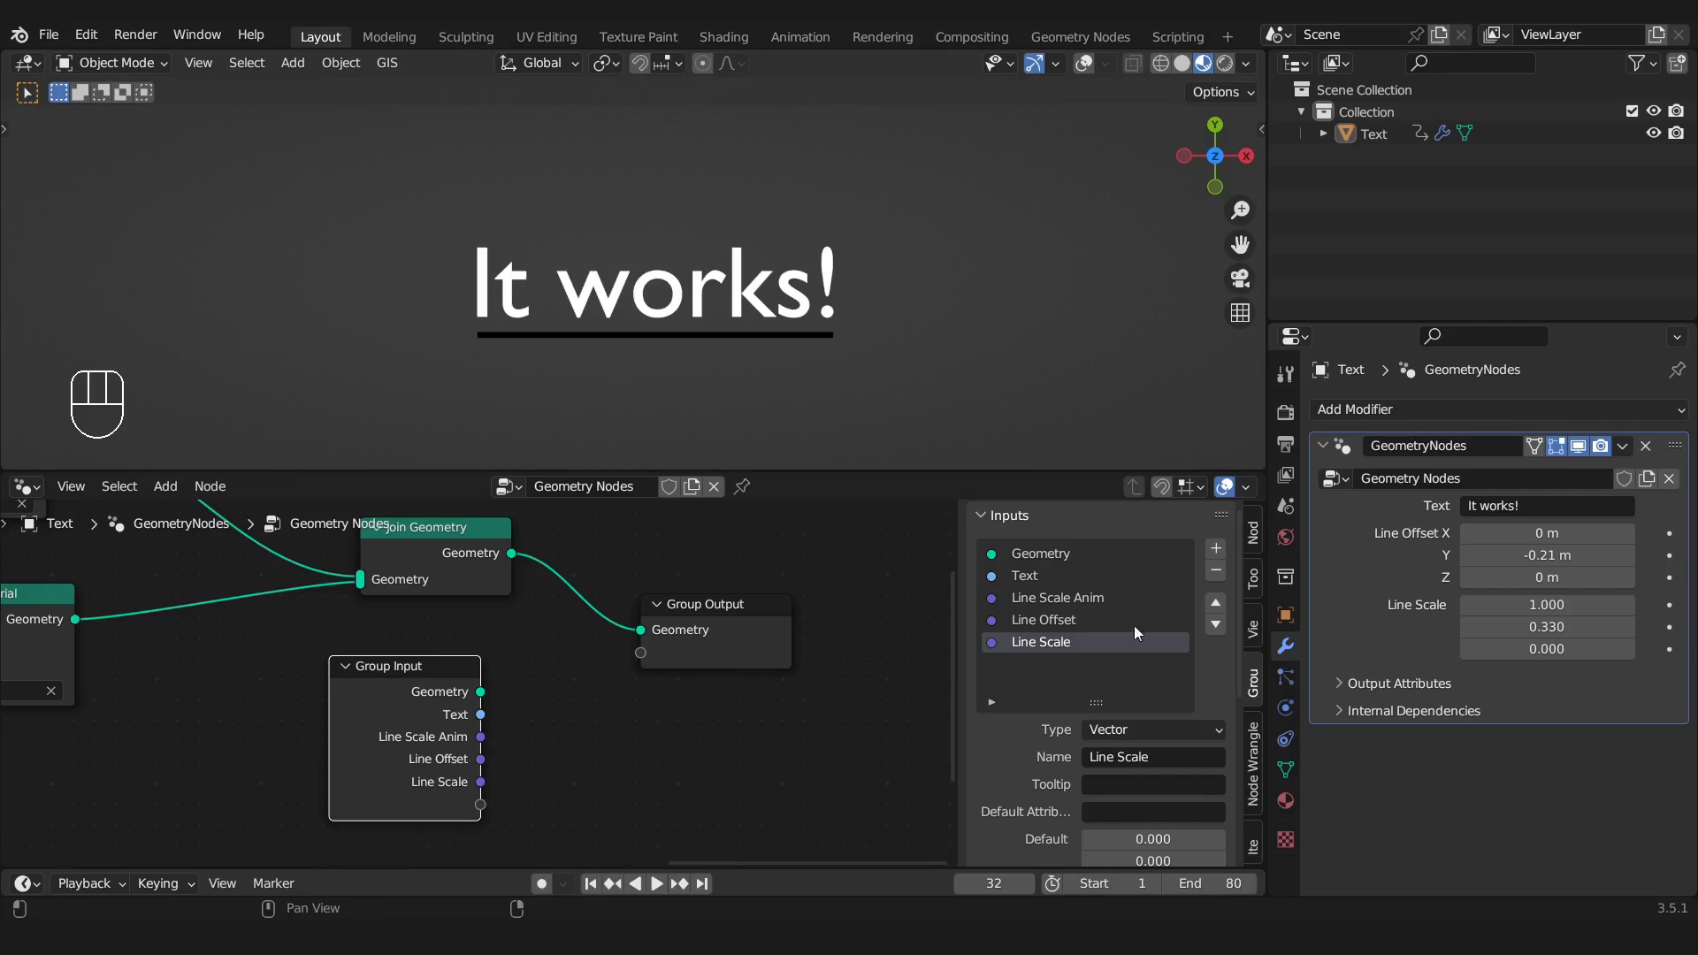
Add a node group input of type Color and name it Text Color
{"action": "left_click", "coordinate": [1216, 550]}
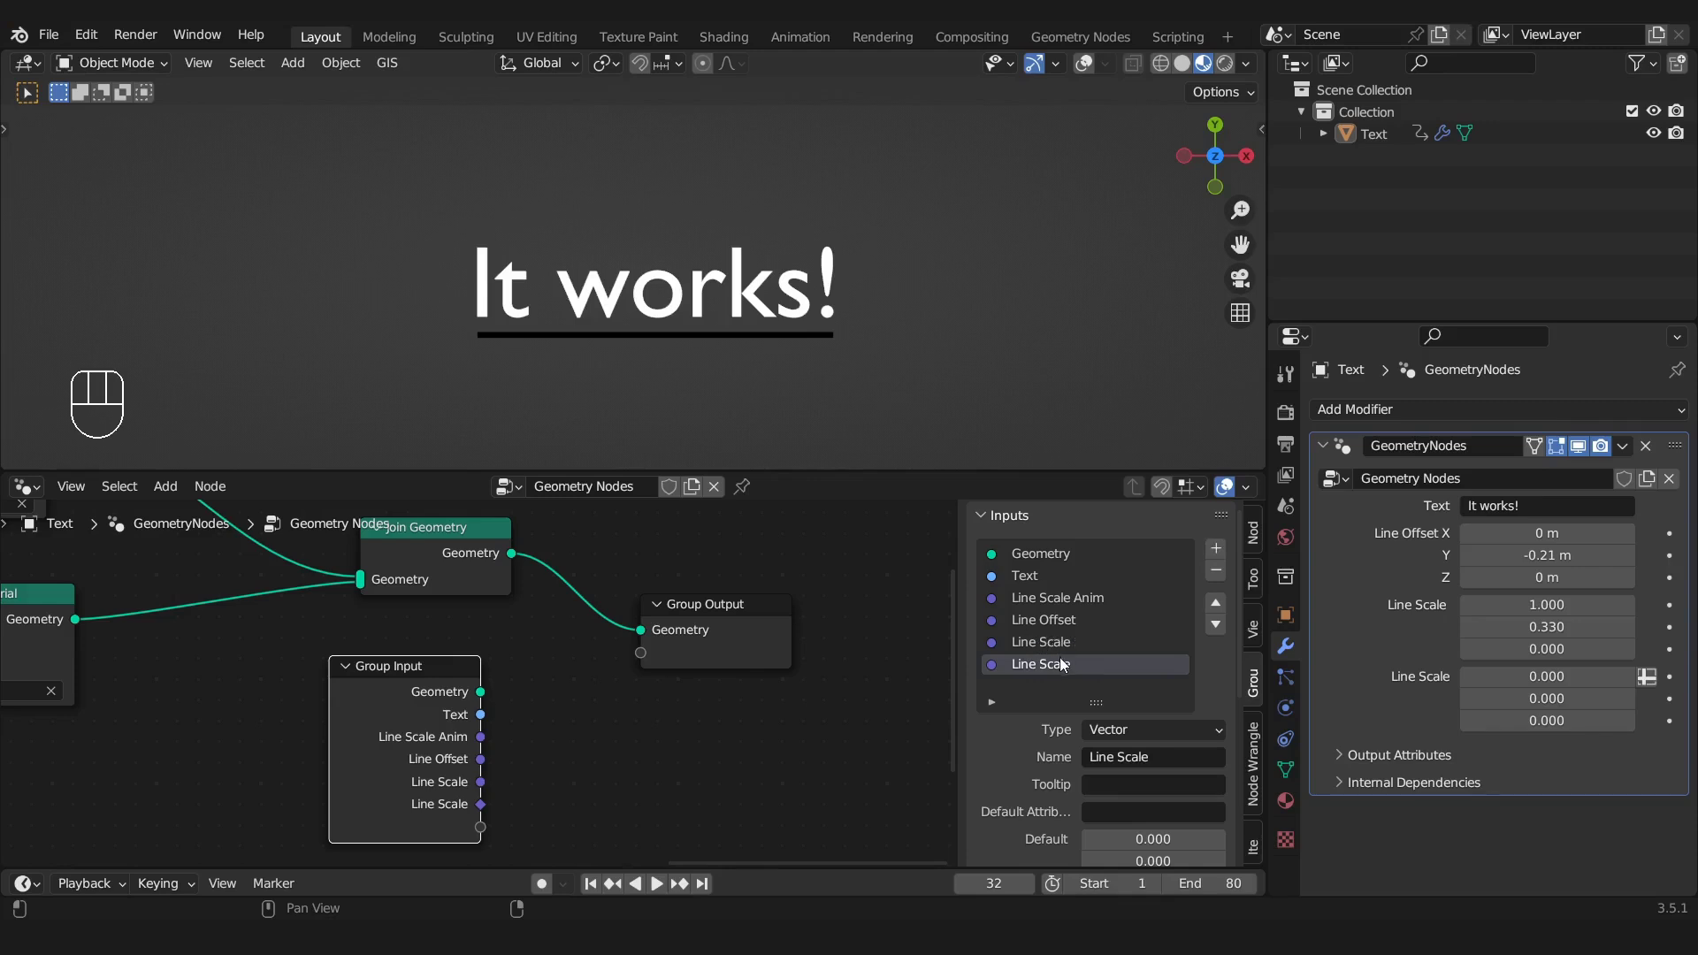
{"action": "scroll", "coordinate": [1063, 638], "scroll_direction": "down", "scroll_amount": 2}
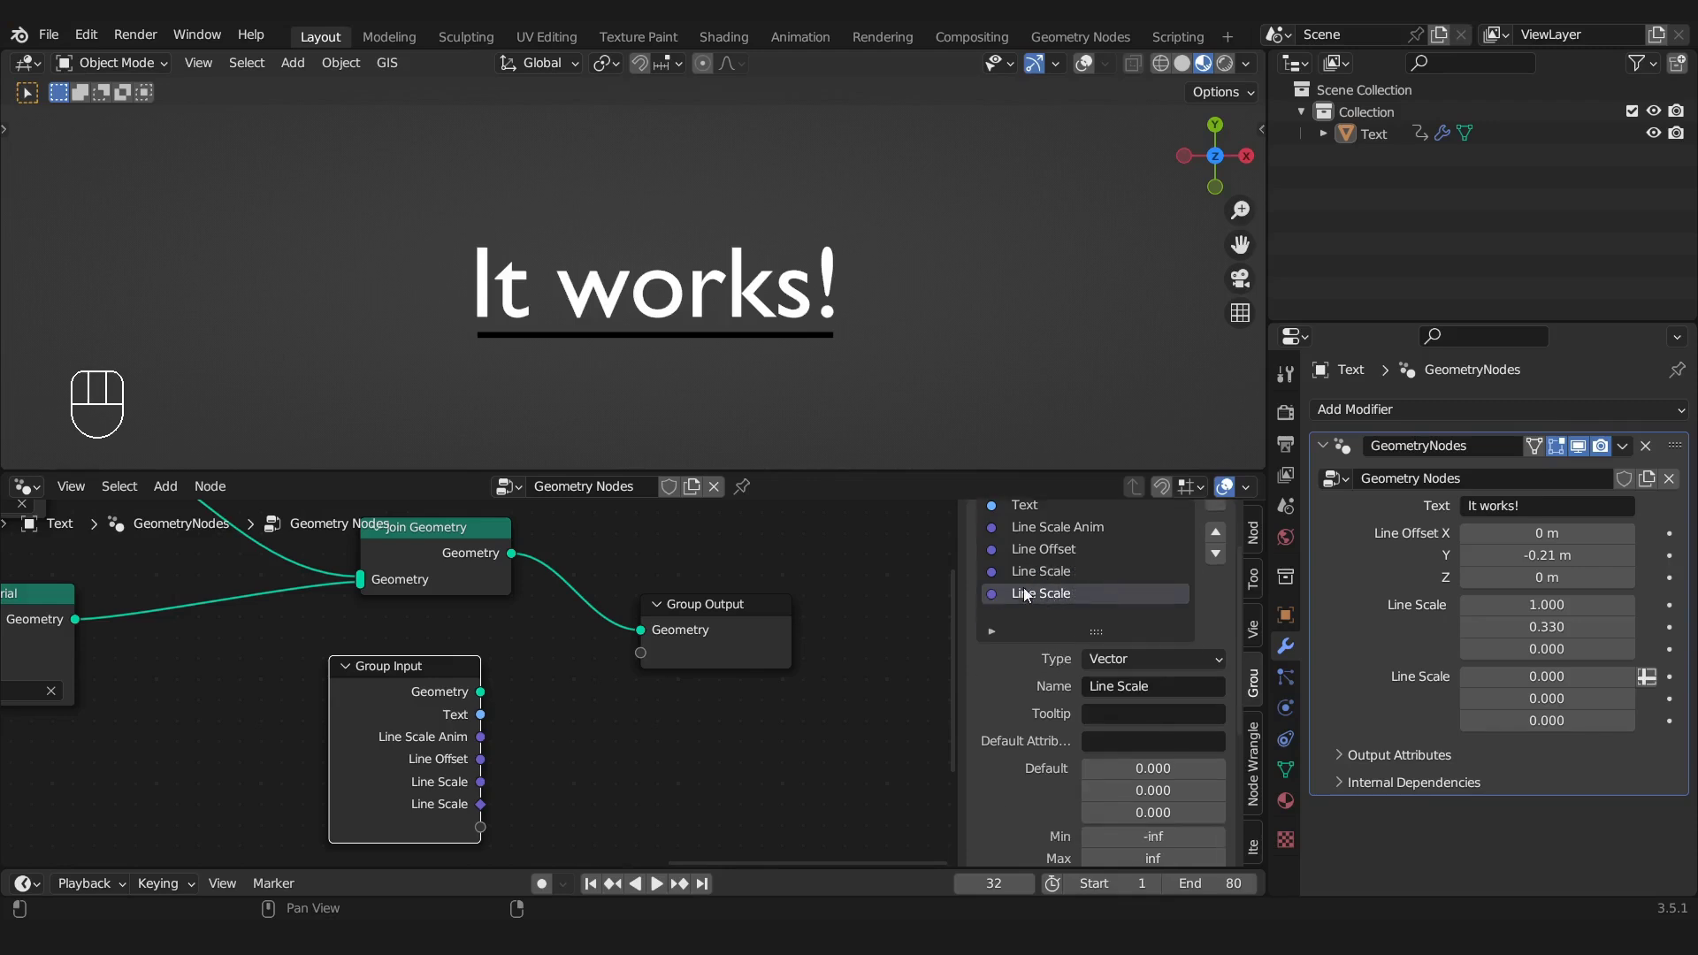
{"action": "left_click", "coordinate": [1165, 659]}
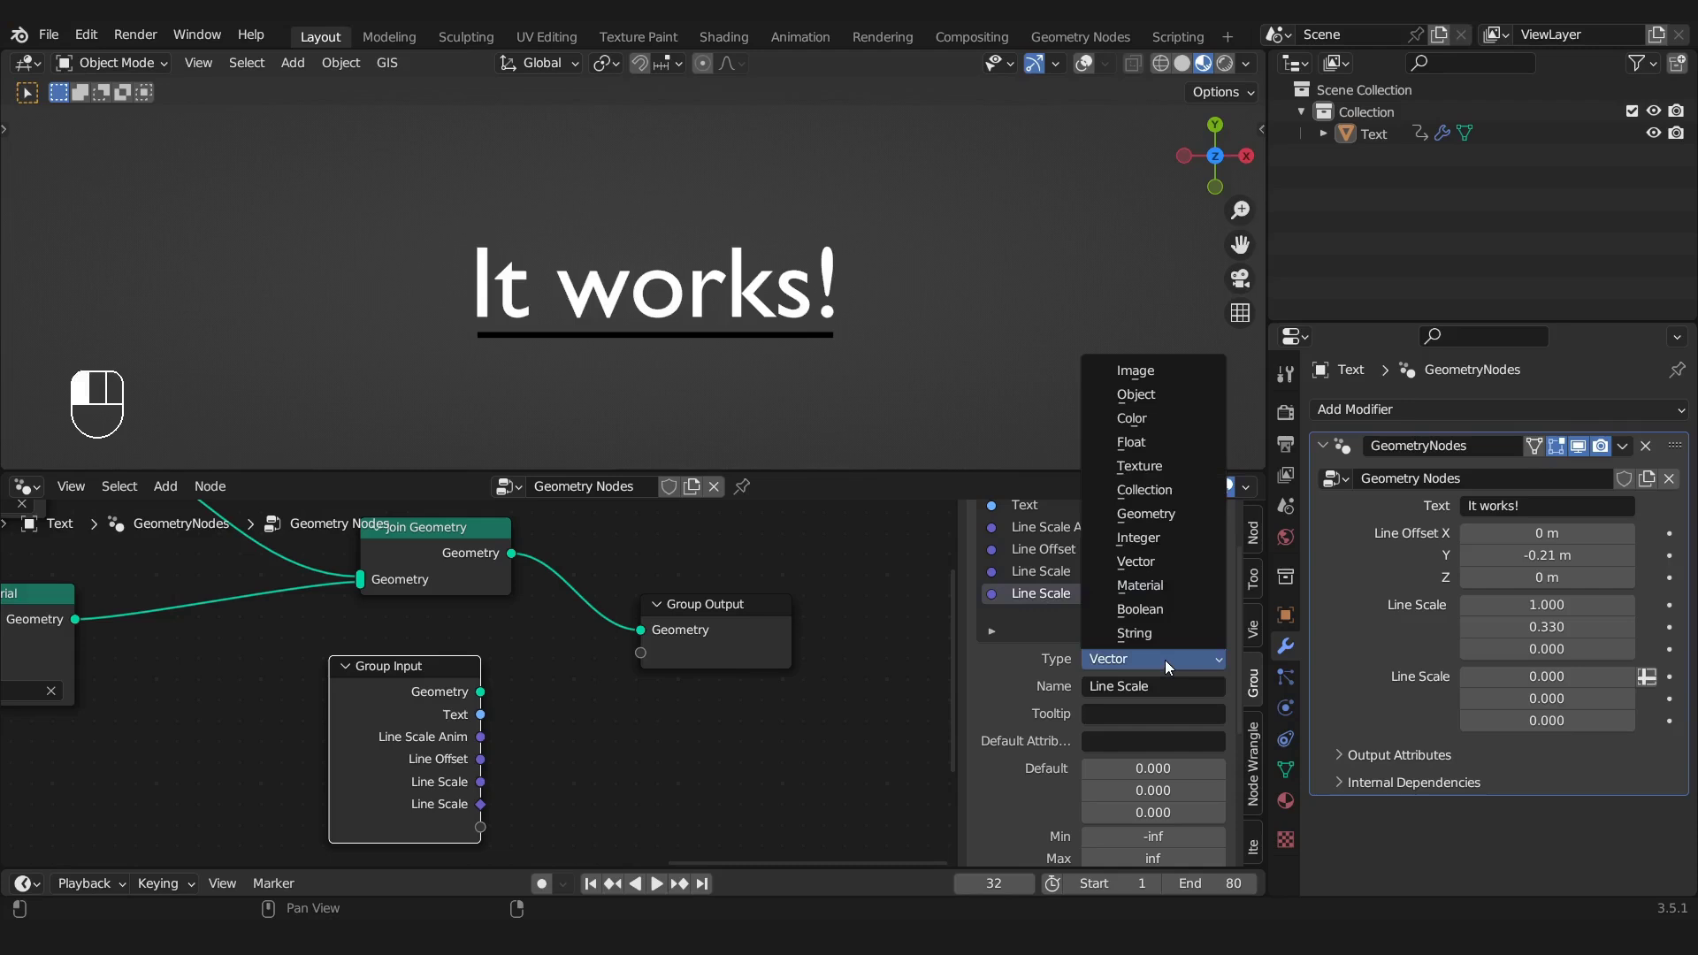
{"action": "left_click", "coordinate": [1146, 419]}
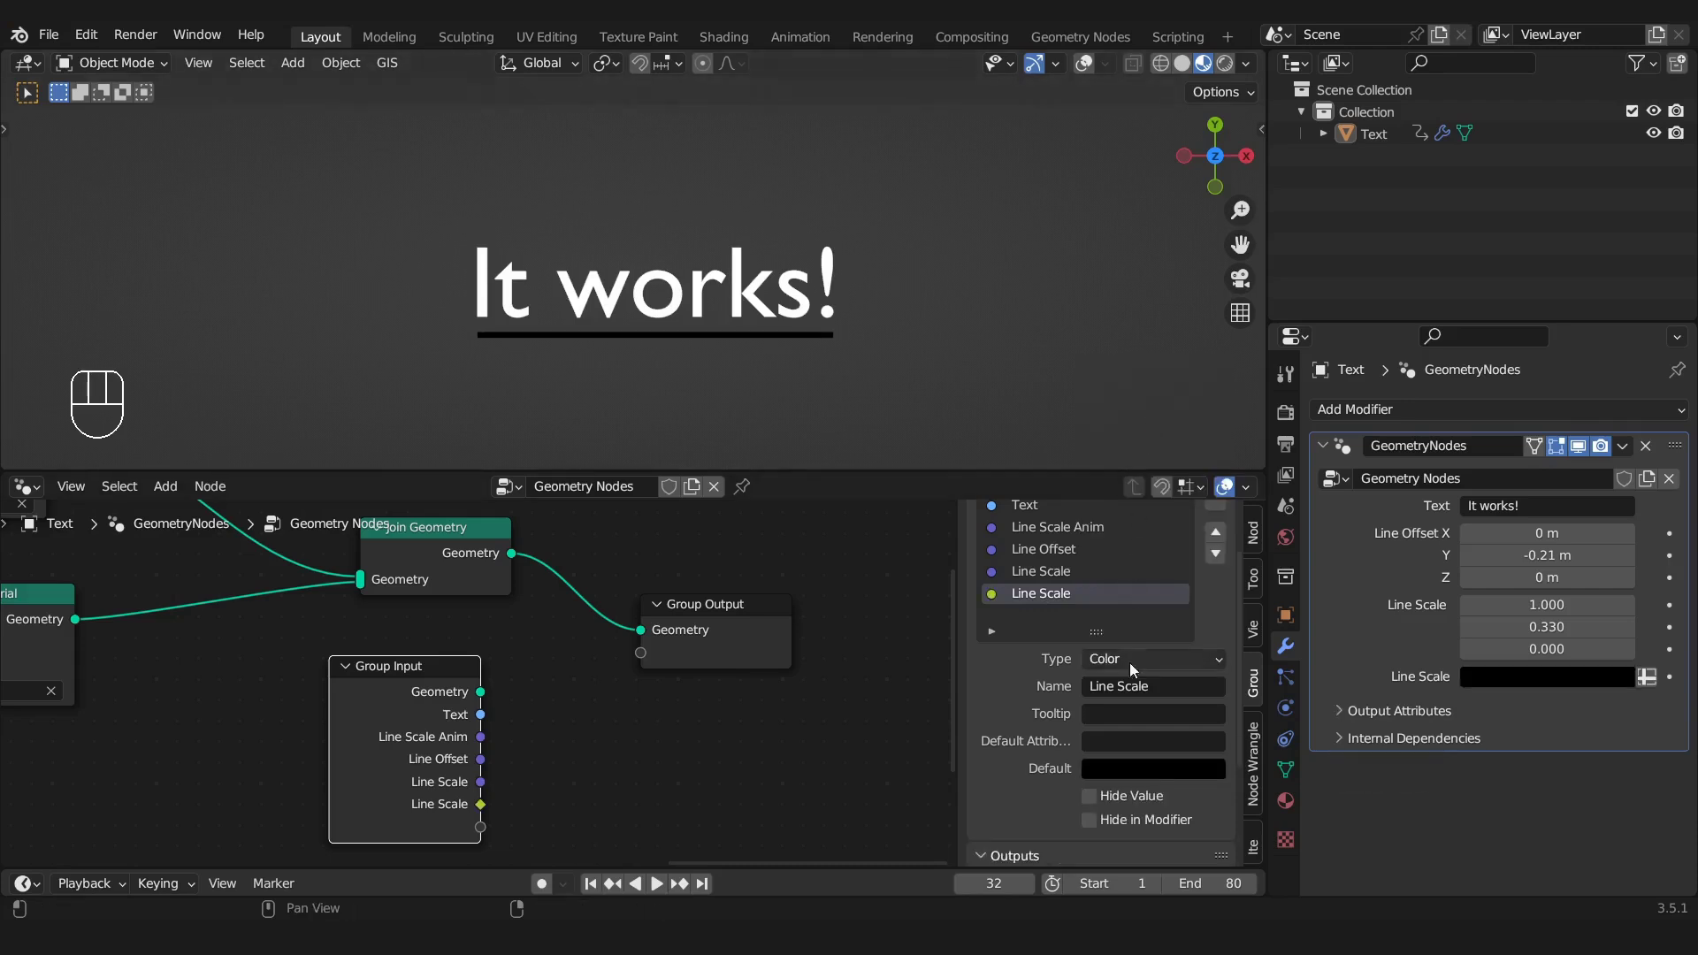
{"action": "left_click", "coordinate": [1160, 686]}
{"action": "type", "text": "Text Color"}
{"action": "key", "text": "Return"}
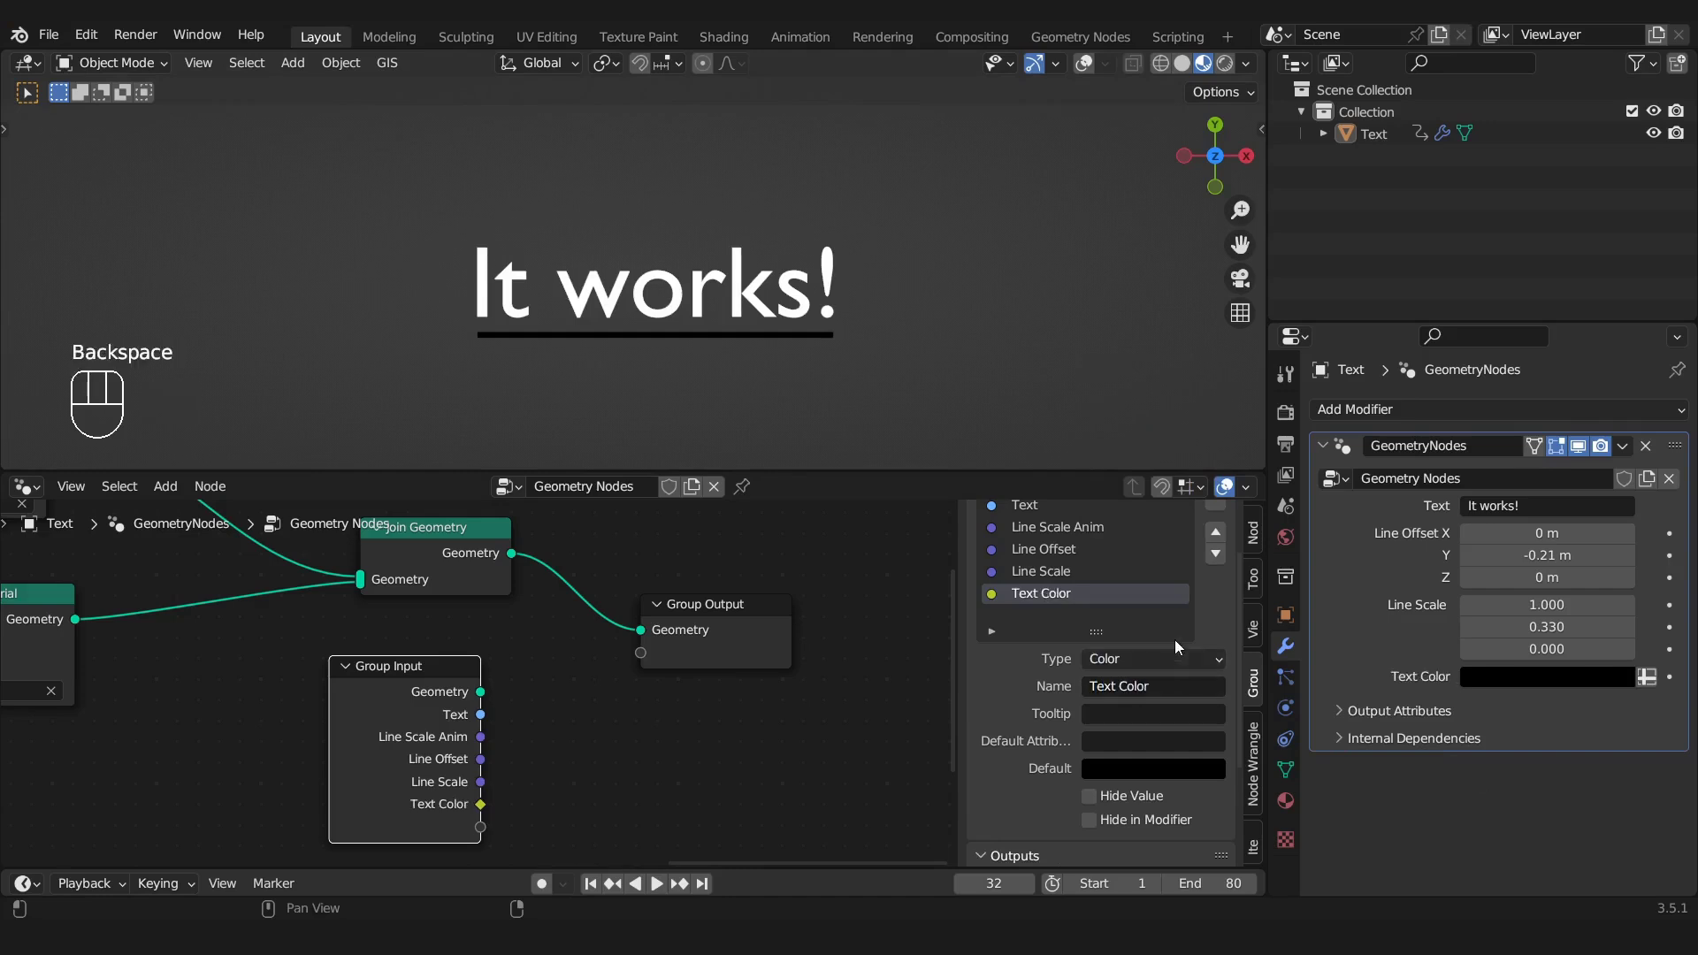
Add a second color input to the node group and name it Line Color
{"action": "scroll", "coordinate": [1168, 628], "scroll_direction": "up", "scroll_amount": 2}
{"action": "left_click", "coordinate": [1215, 549]}
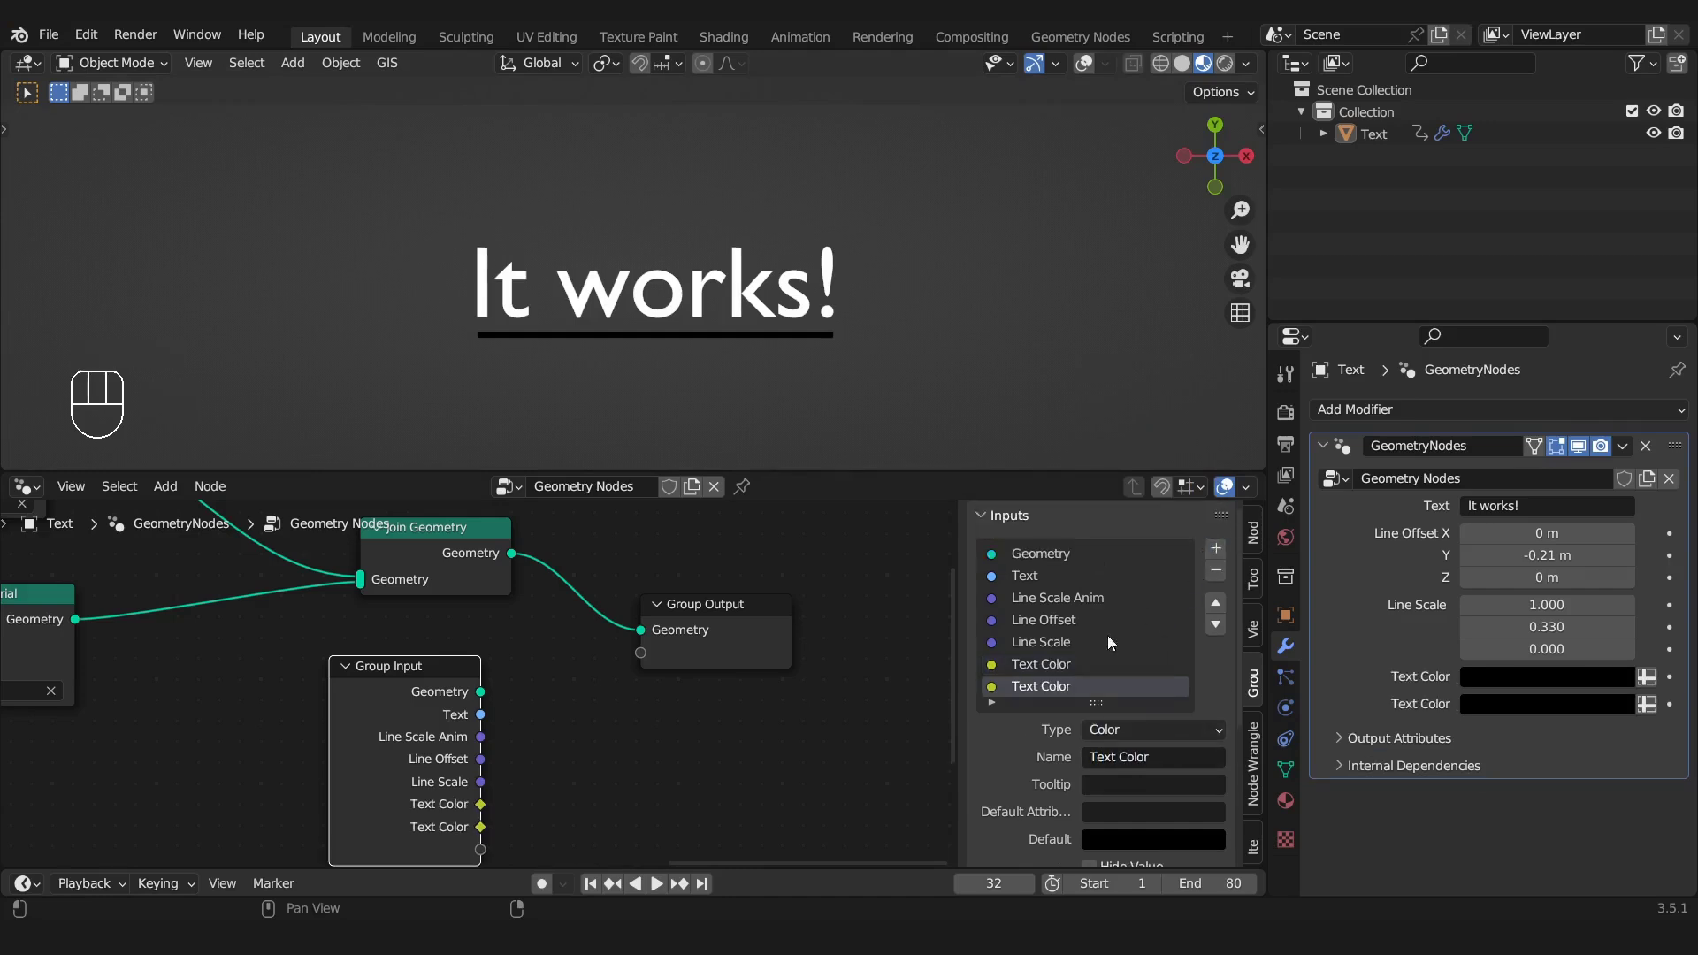
{"action": "double_click", "coordinate": [1113, 757]}
{"action": "type", "text": "Line"}
{"action": "key", "text": "Return"}
Set the Text Color input's default to white and copy that color to the modifier's Text Color setting
{"action": "left_click", "coordinate": [1054, 663]}
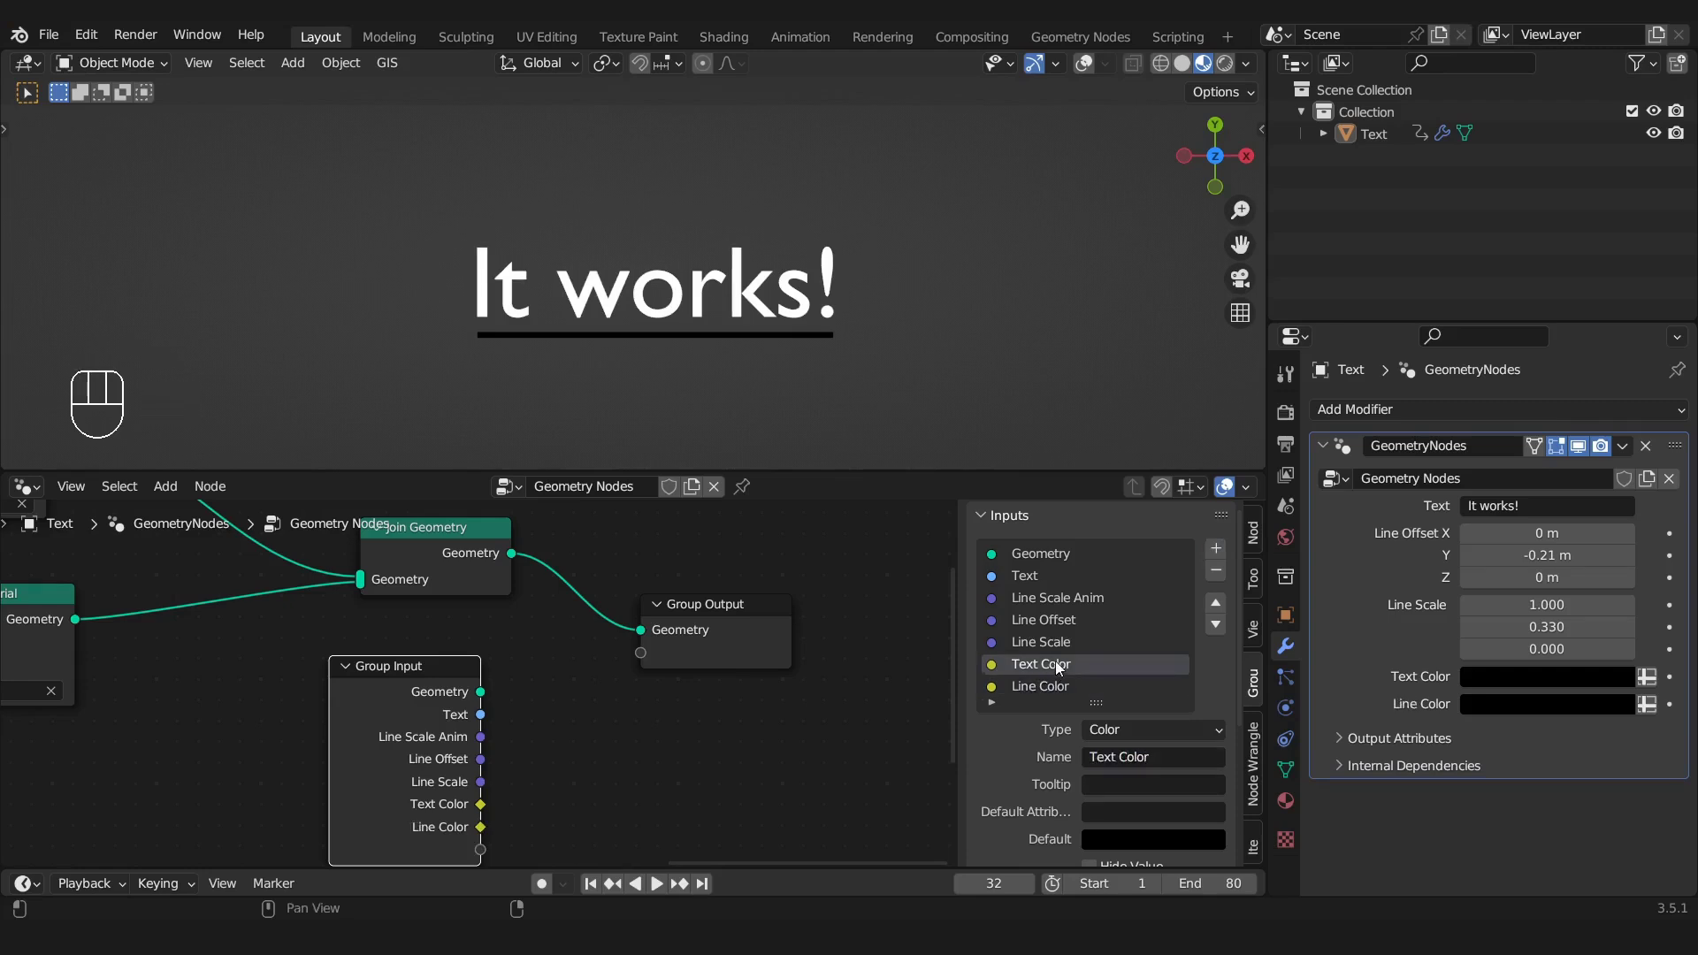
{"action": "scroll", "coordinate": [1096, 708], "scroll_direction": "down", "scroll_amount": 4}
{"action": "left_click", "coordinate": [1134, 692]}
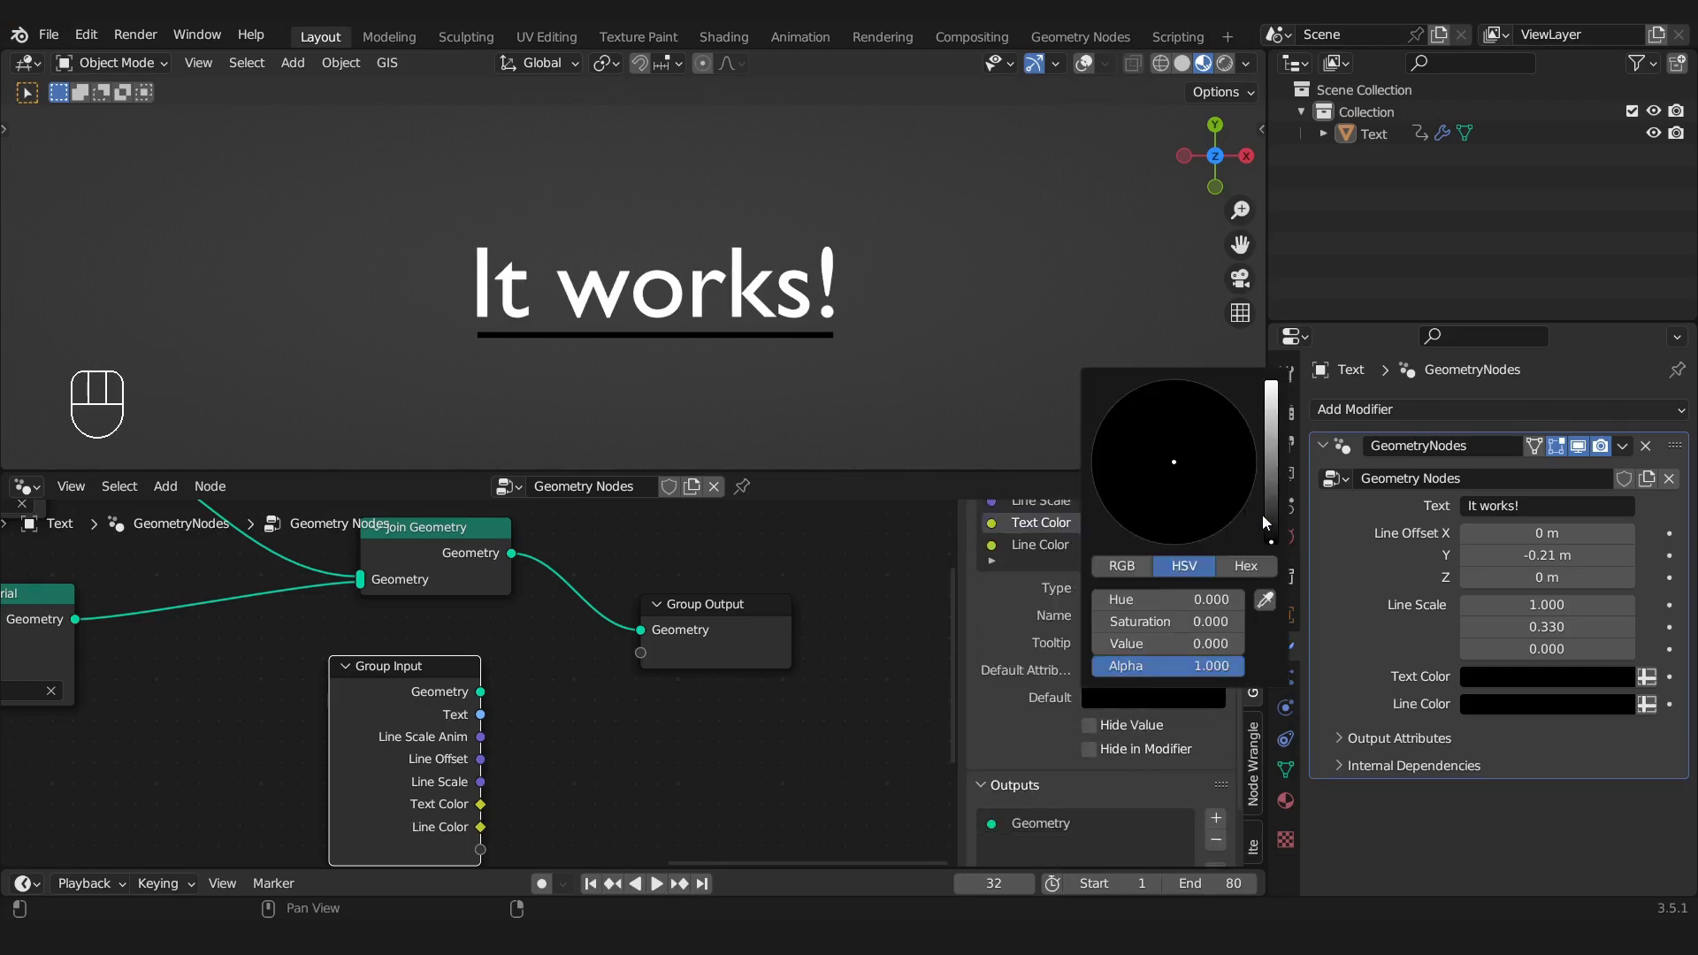
{"action": "left_click_drag", "start_coordinate": [1263, 521], "coordinate": [1270, 386]}
{"action": "key", "text": "ctrl+c"}
{"action": "key", "text": "ctrl+v"}
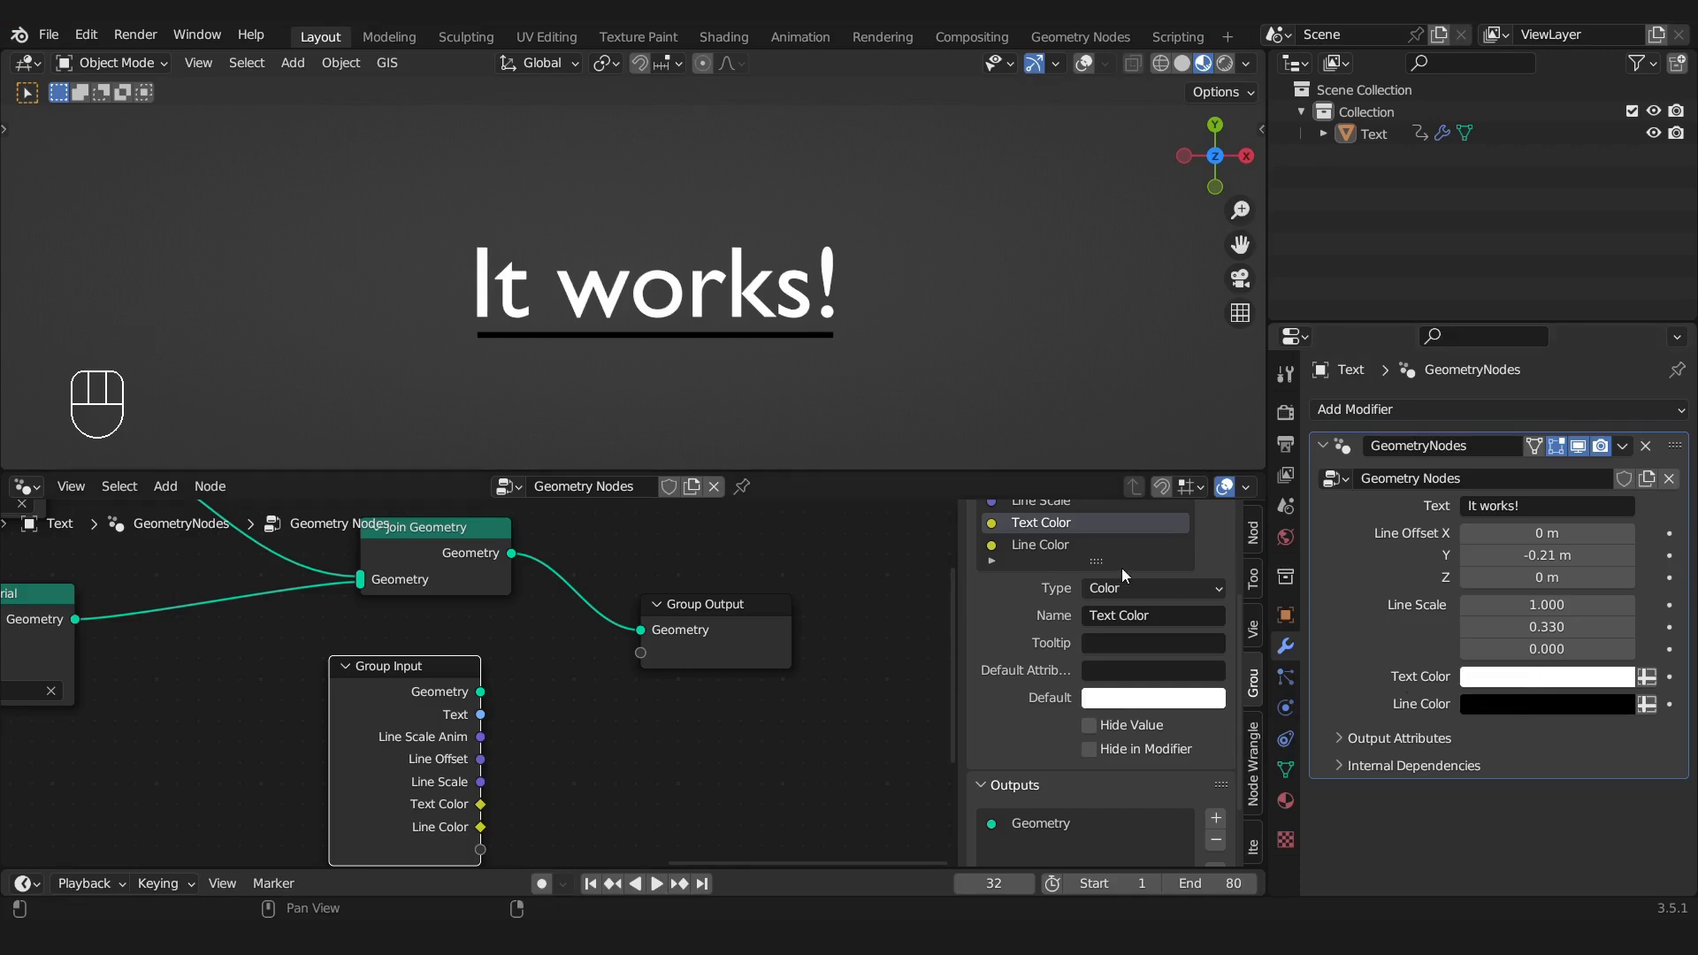
{"action": "scroll", "coordinate": [1118, 631], "scroll_direction": "down", "scroll_amount": 3}
{"action": "scroll", "coordinate": [1047, 612], "scroll_direction": "up", "scroll_amount": 4}
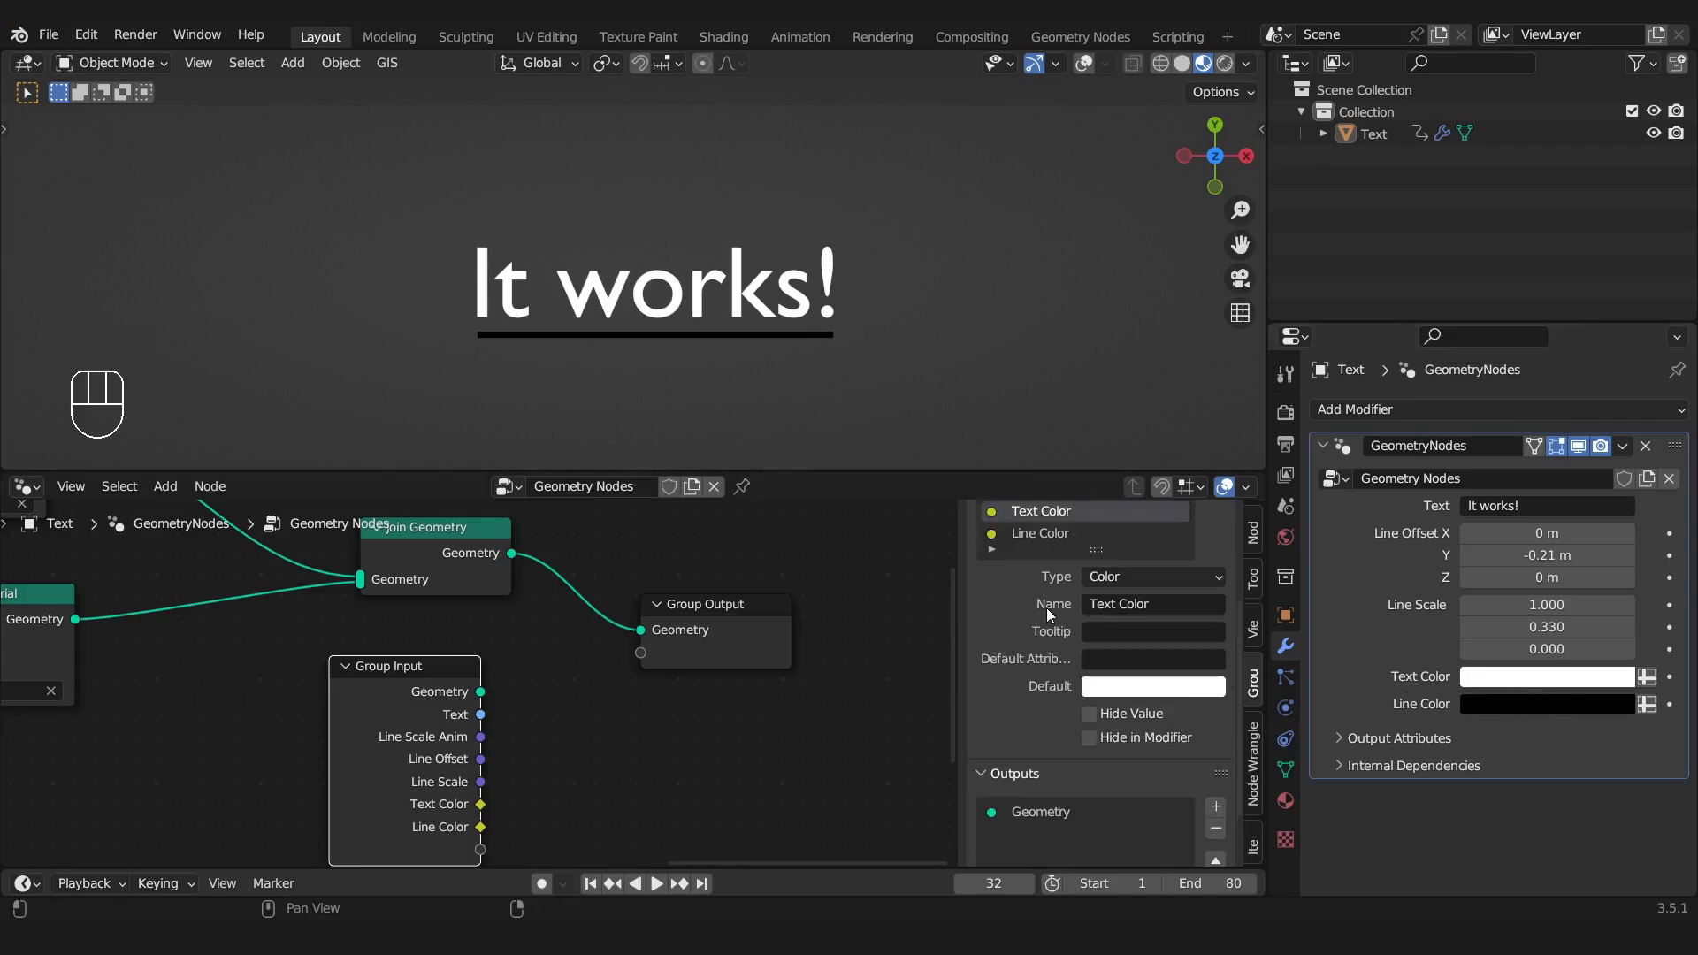
{"action": "scroll", "coordinate": [1047, 606], "scroll_direction": "up", "scroll_amount": 3}
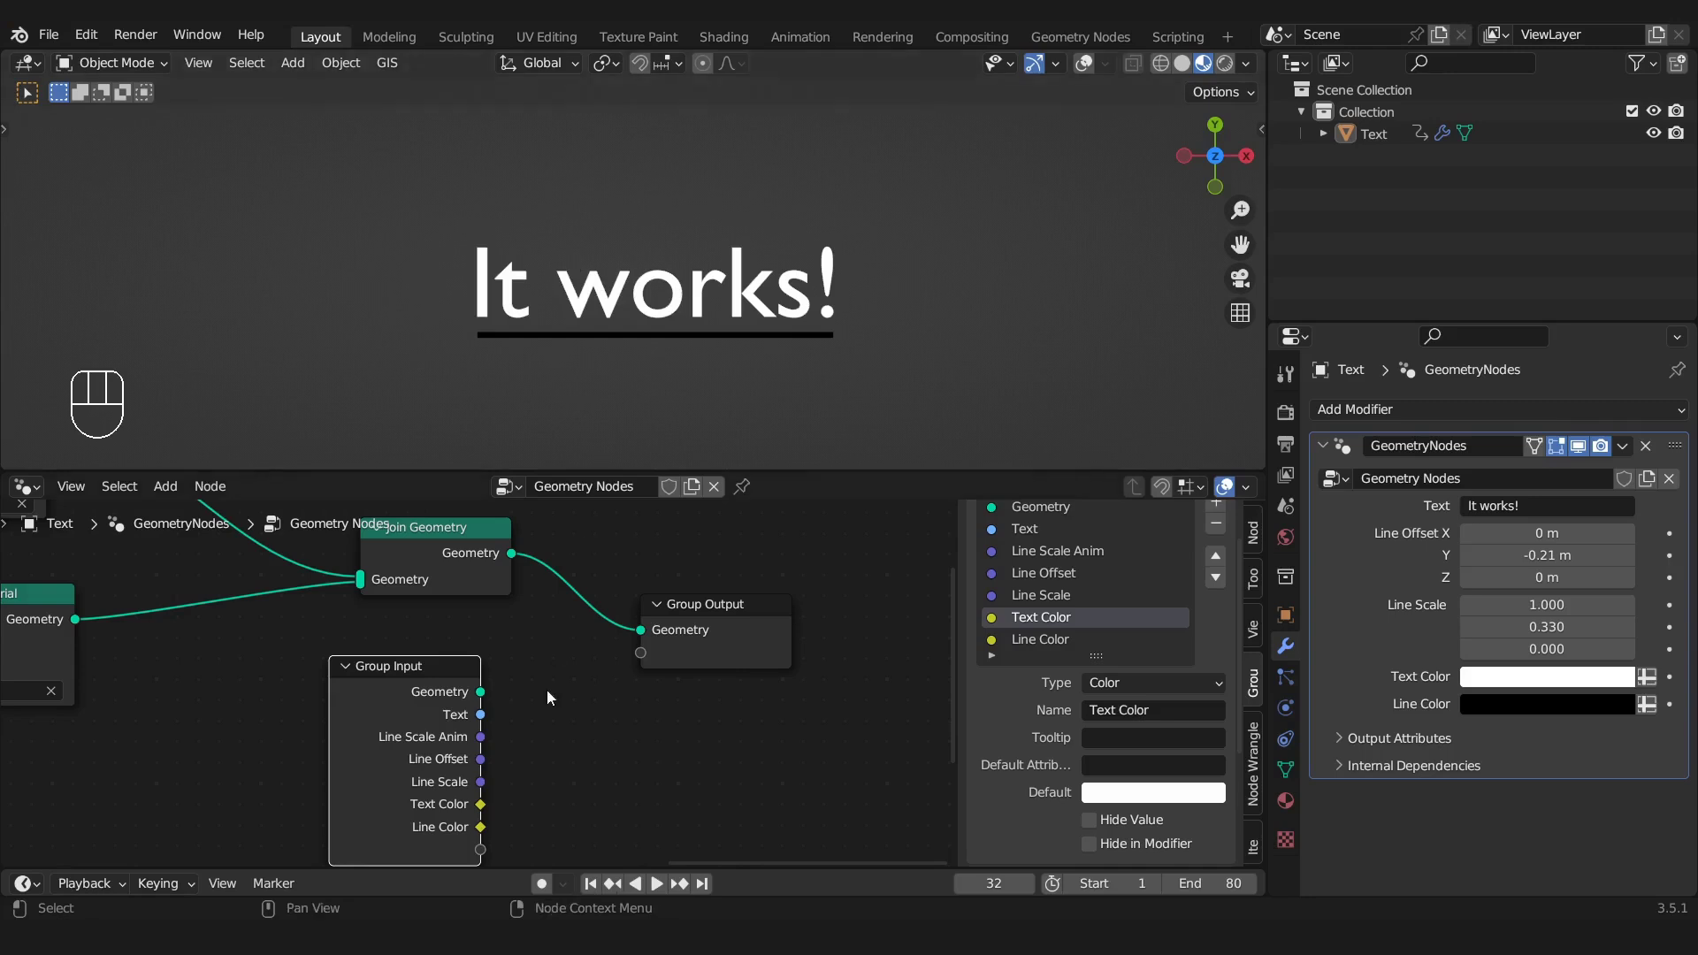
Connect Text Color and Line Color from the duplicated Group Input to new Group Output sockets, and expand the modifier's Output Attributes
{"action": "left_click_drag", "start_coordinate": [442, 694], "coordinate": [436, 690]}
{"action": "left_click_drag", "start_coordinate": [475, 802], "coordinate": [640, 677]}
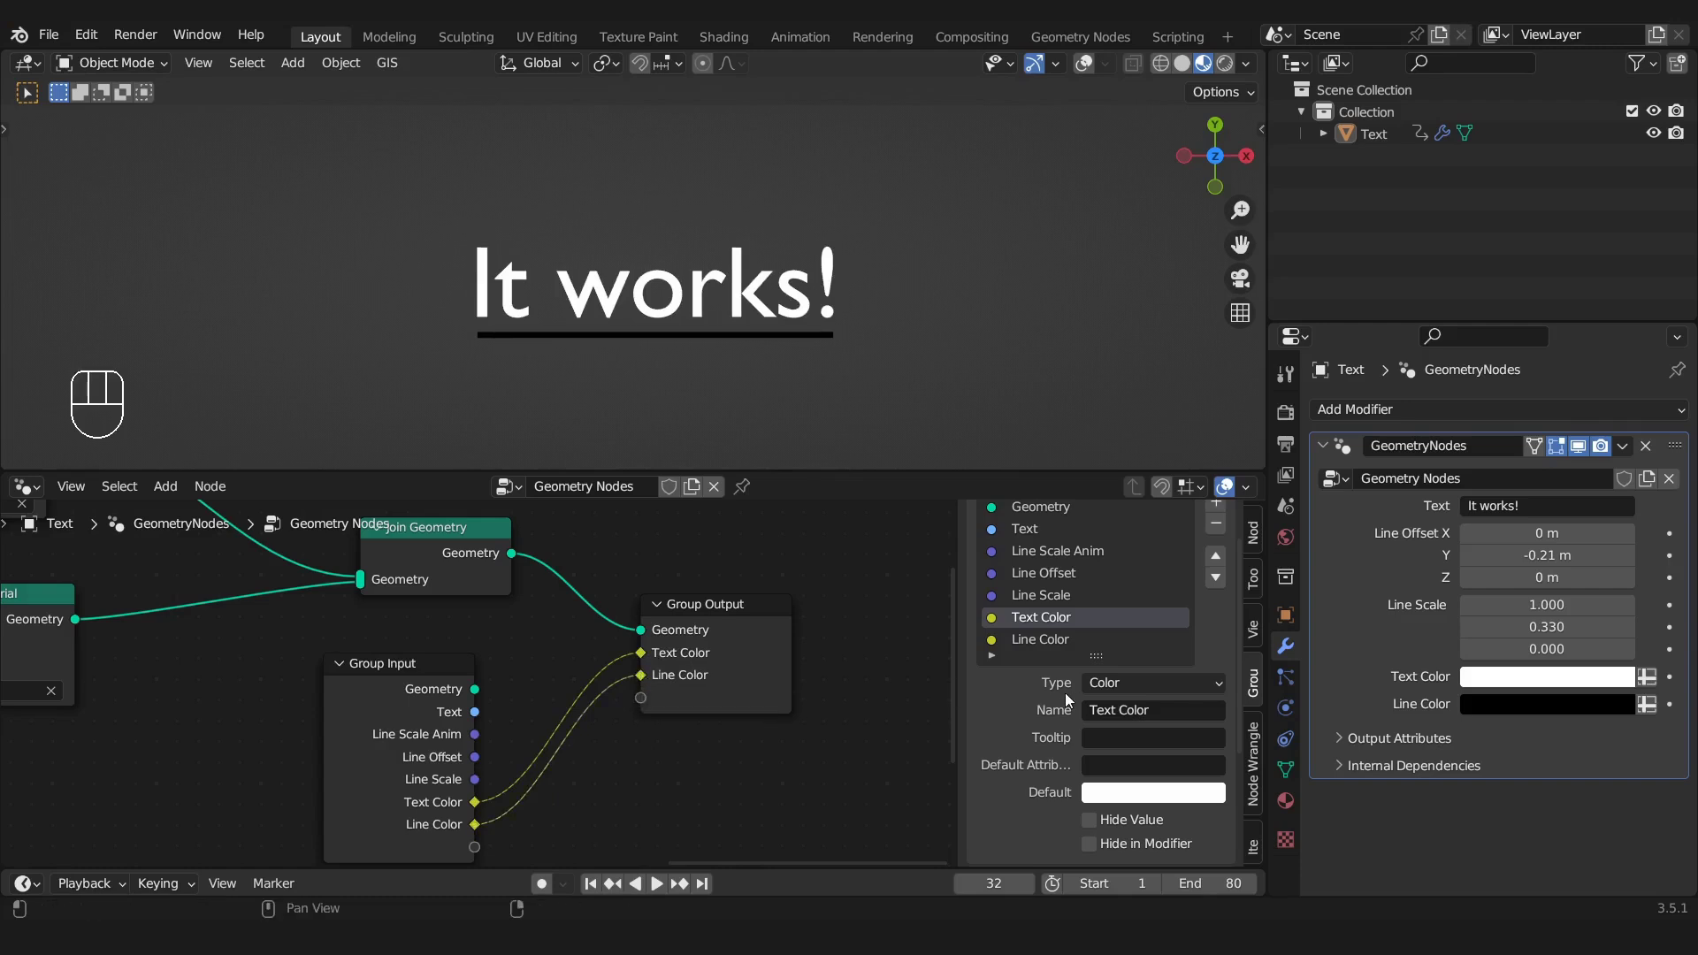
{"action": "scroll", "coordinate": [1049, 723], "scroll_direction": "down", "scroll_amount": 5}
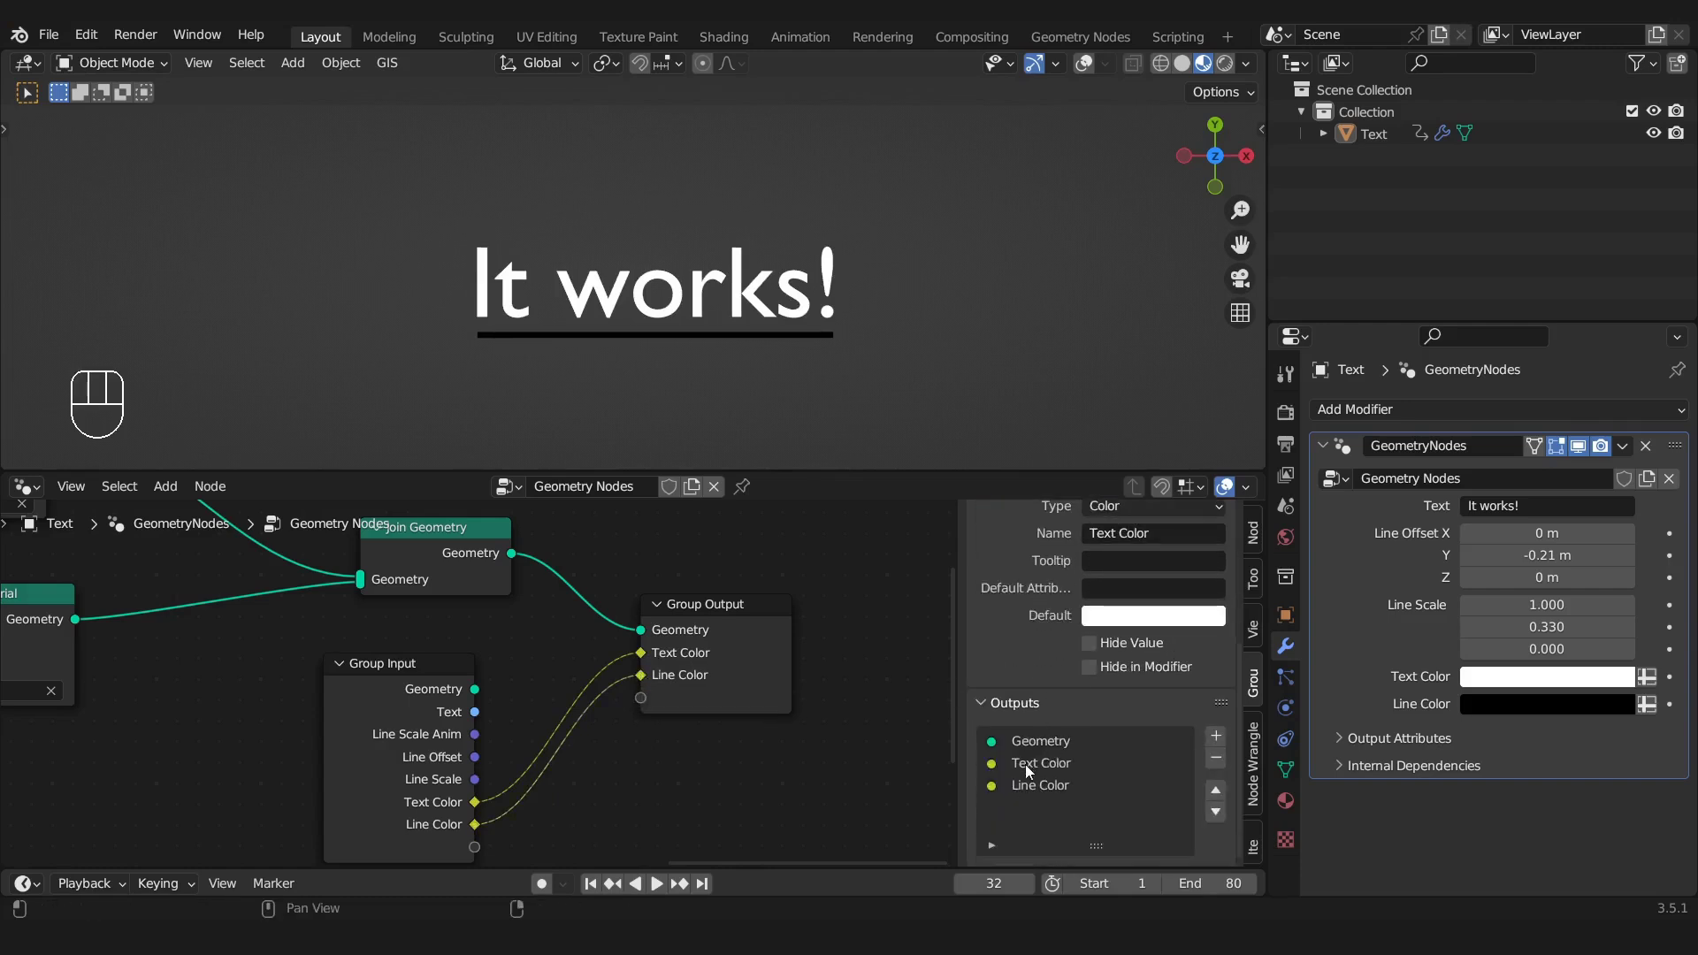
{"action": "left_click", "coordinate": [1025, 764]}
{"action": "left_click", "coordinate": [1028, 789]}
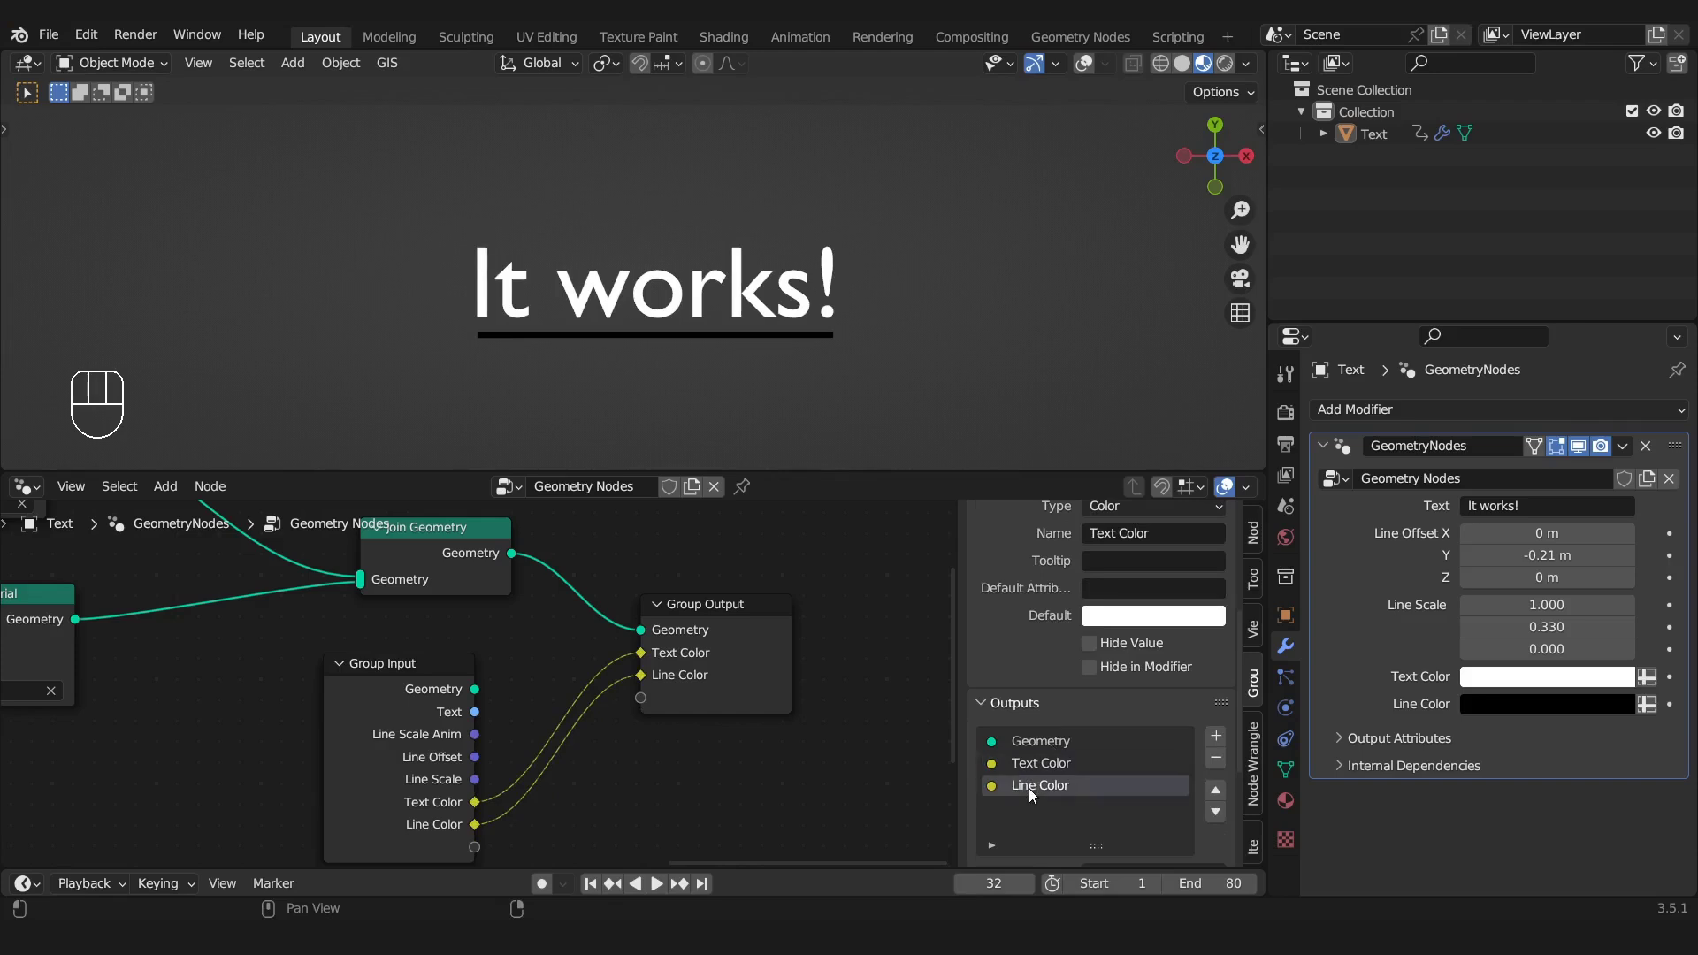
{"action": "left_click", "coordinate": [1397, 739]}
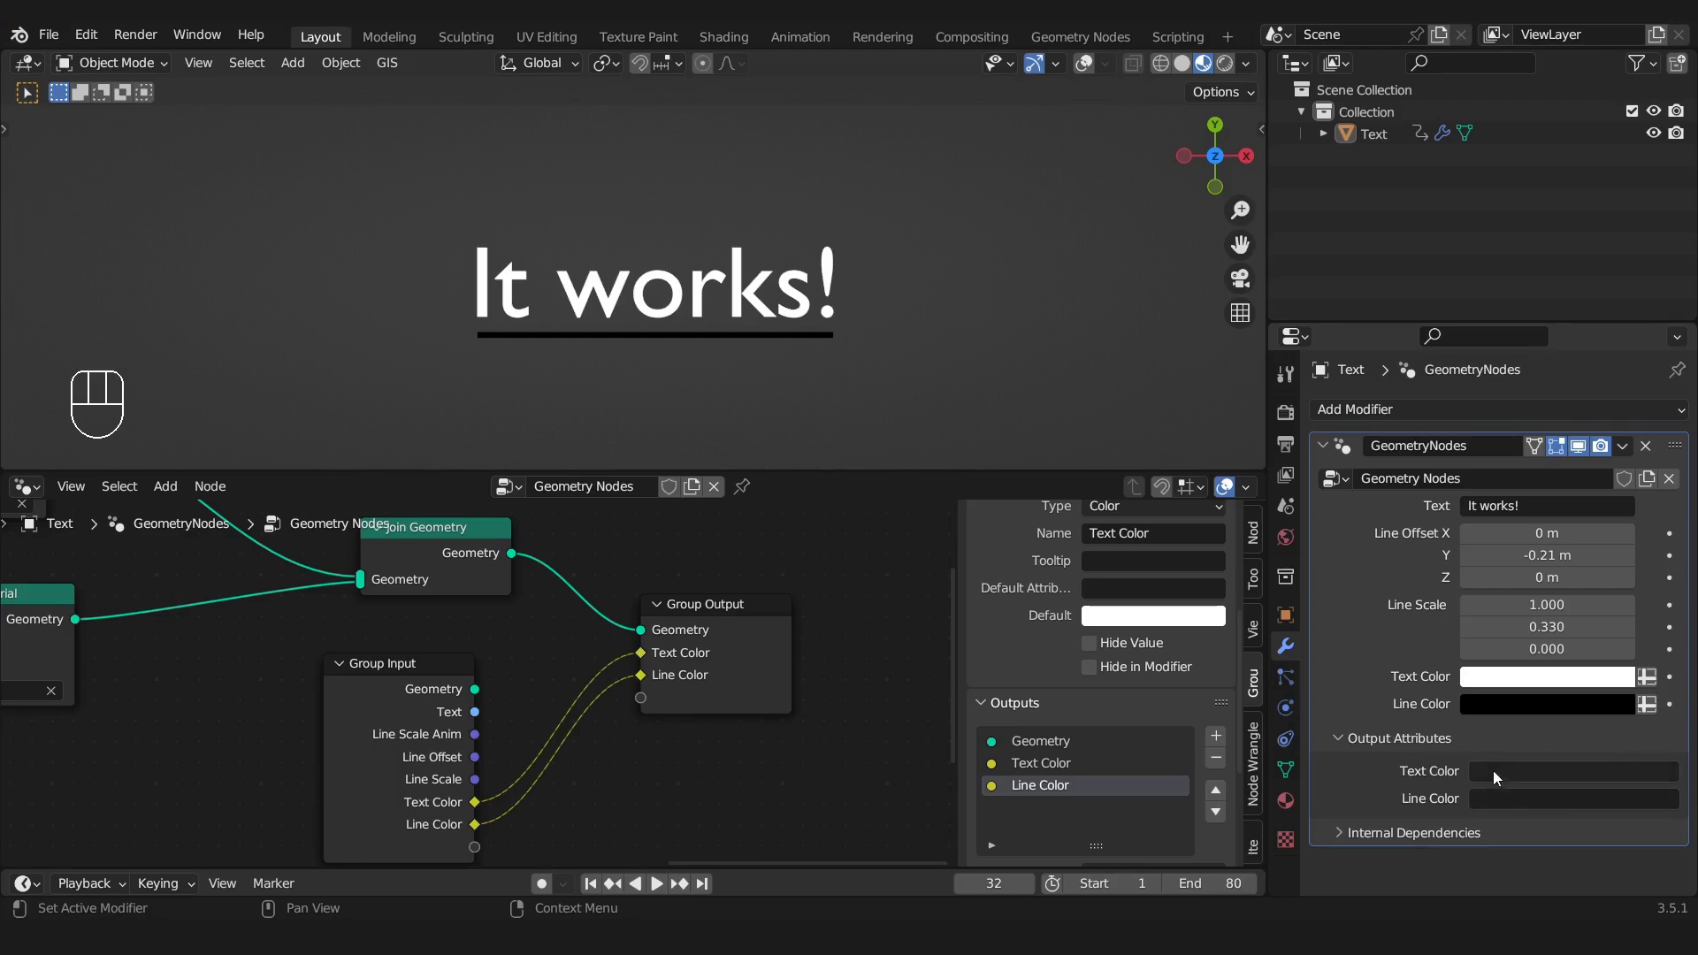
Add a third color output to the node group directly from its outputs list
{"action": "left_click", "coordinate": [1216, 737]}
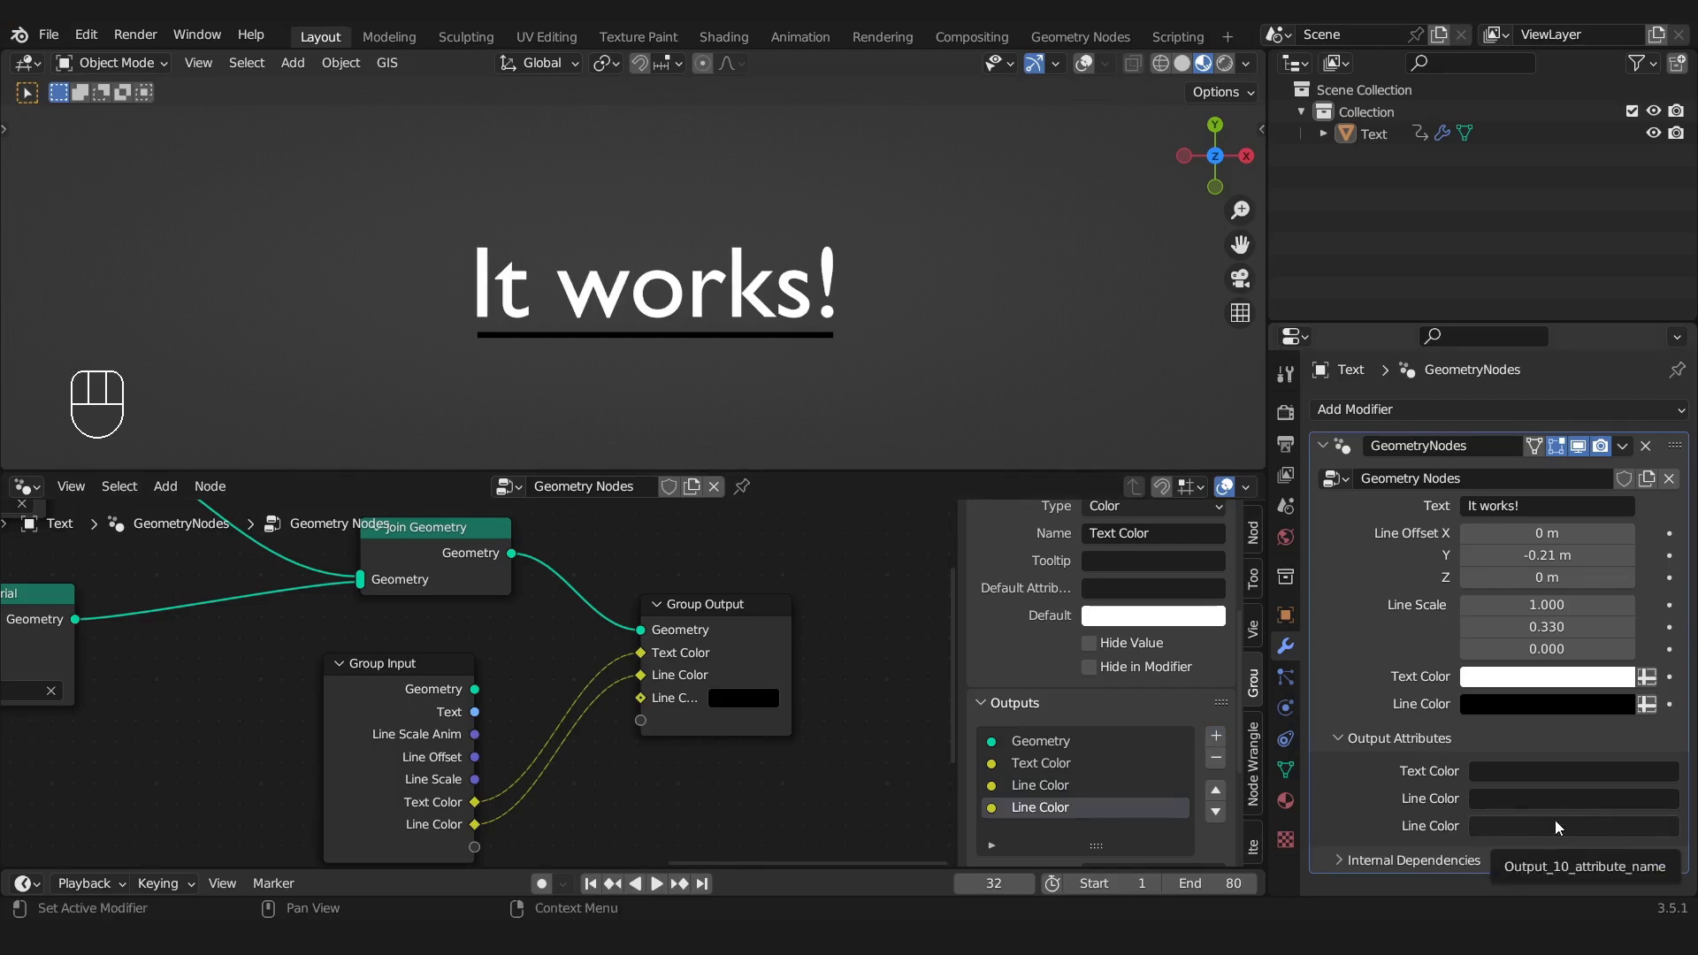
{"action": "left_click", "coordinate": [752, 700]}
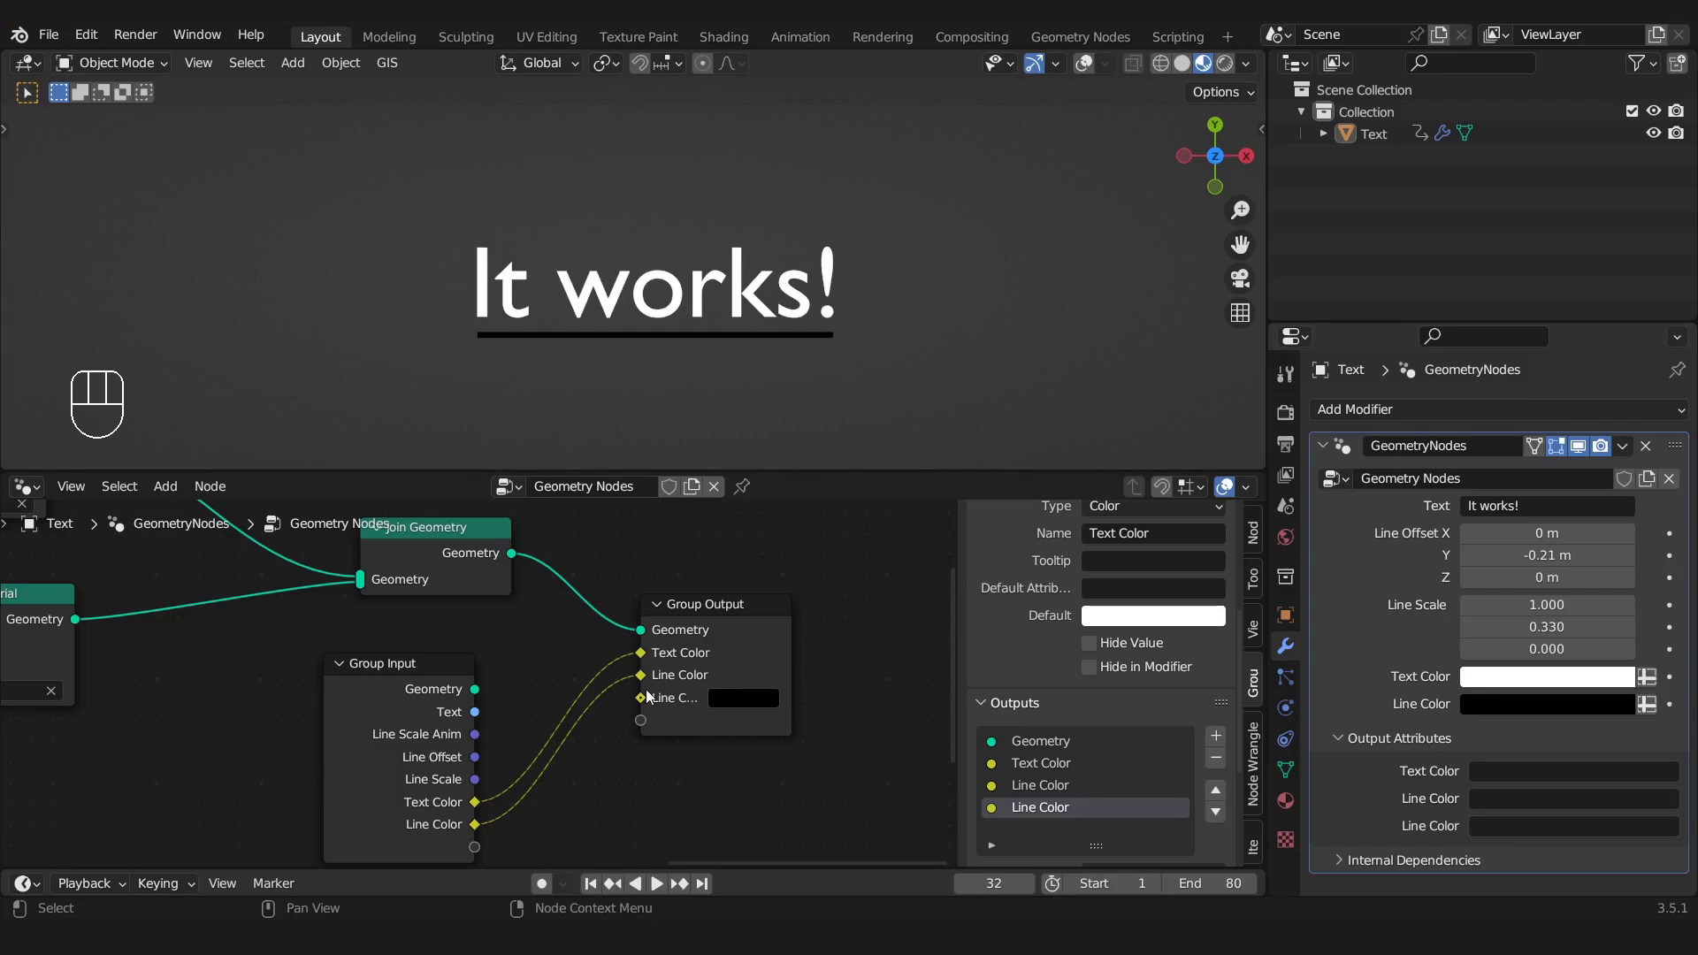
Remove the extra Line Color output and name the modifier's output attributes textCOL for Text Color and lineCOL for Line Color
{"action": "left_click", "coordinate": [1217, 759]}
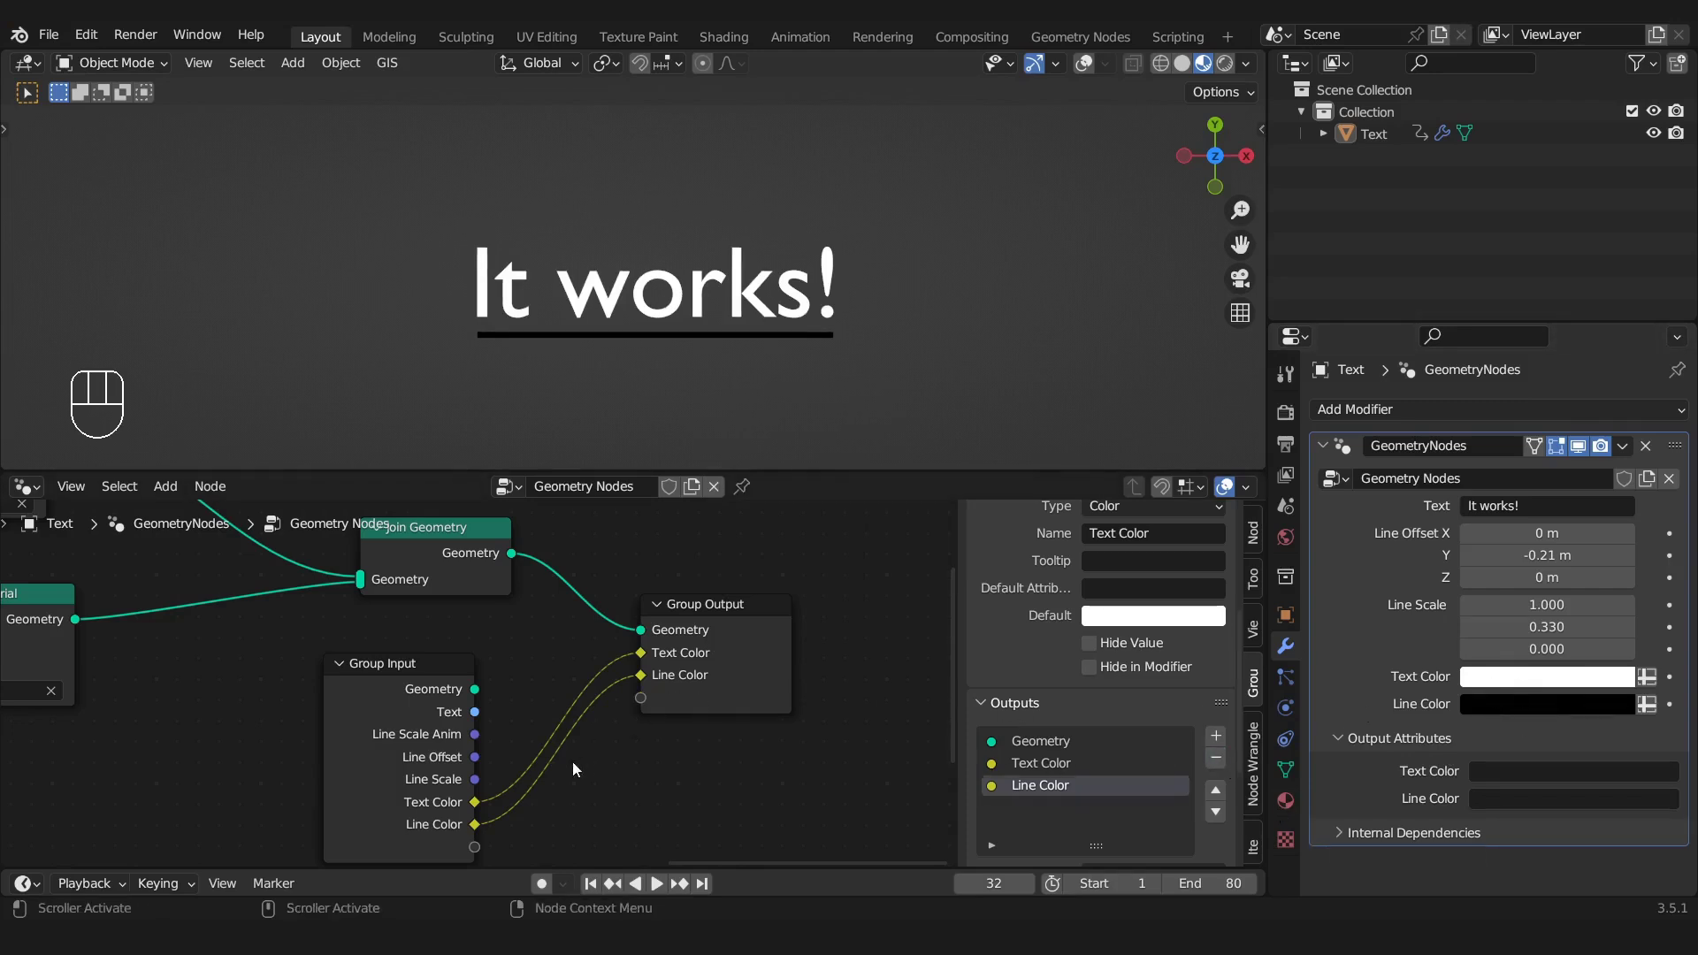
{"action": "left_click", "coordinate": [1514, 772]}
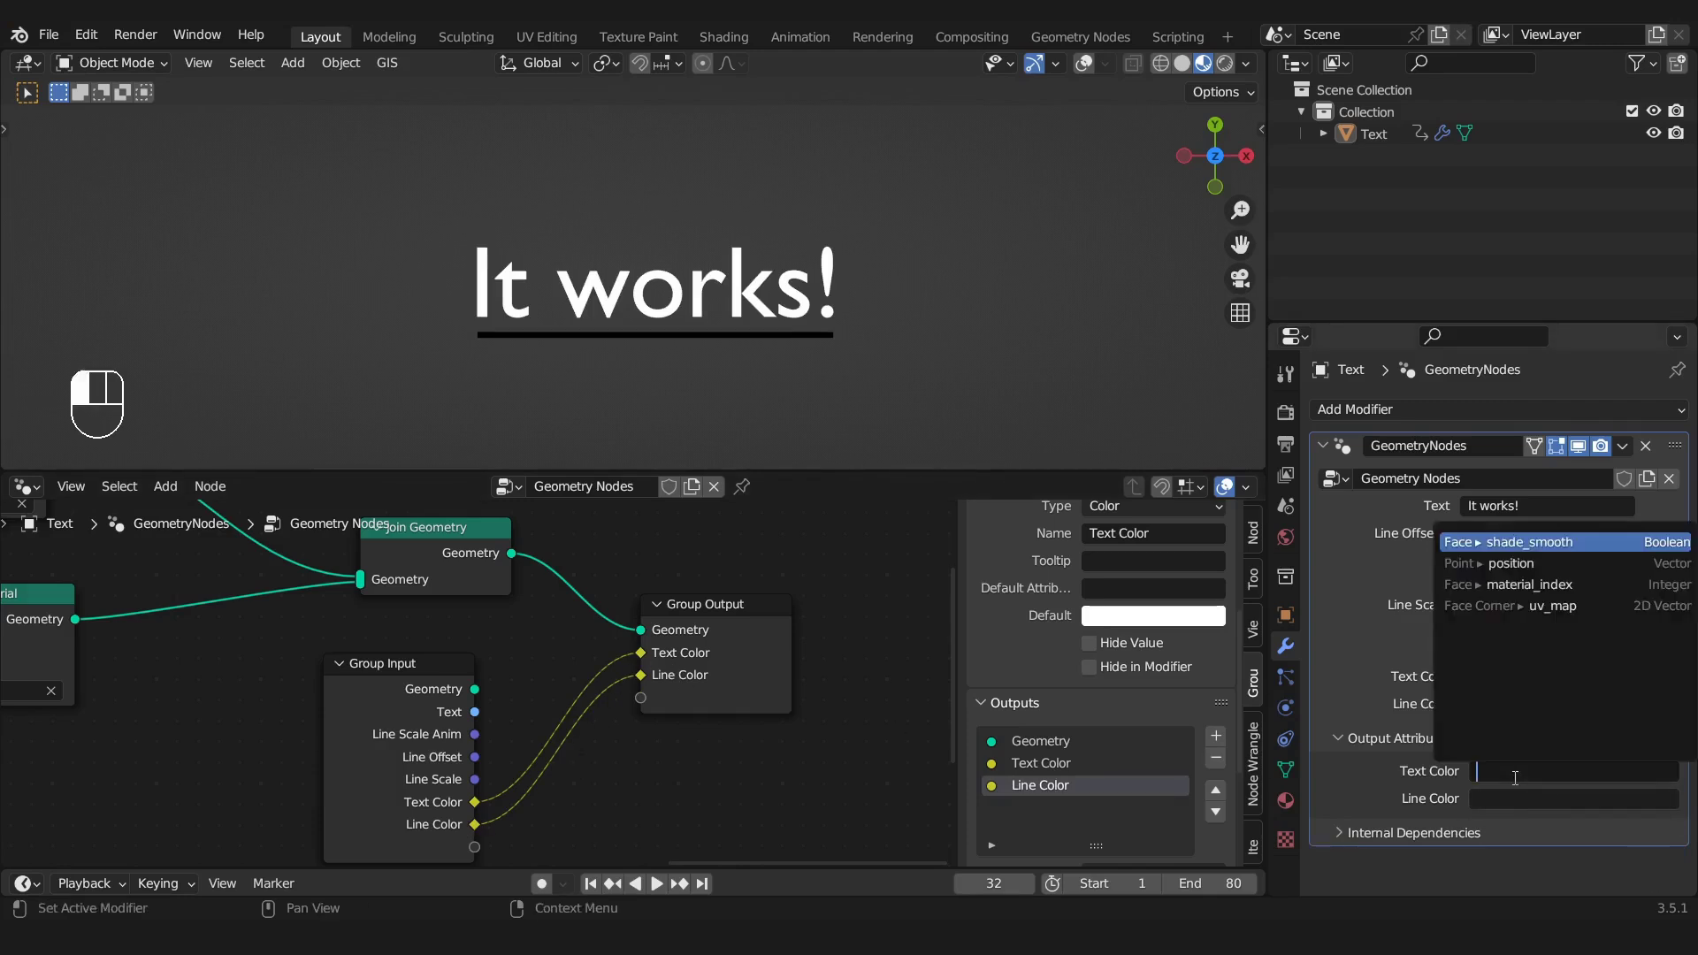
{"action": "type", "text": "text"}
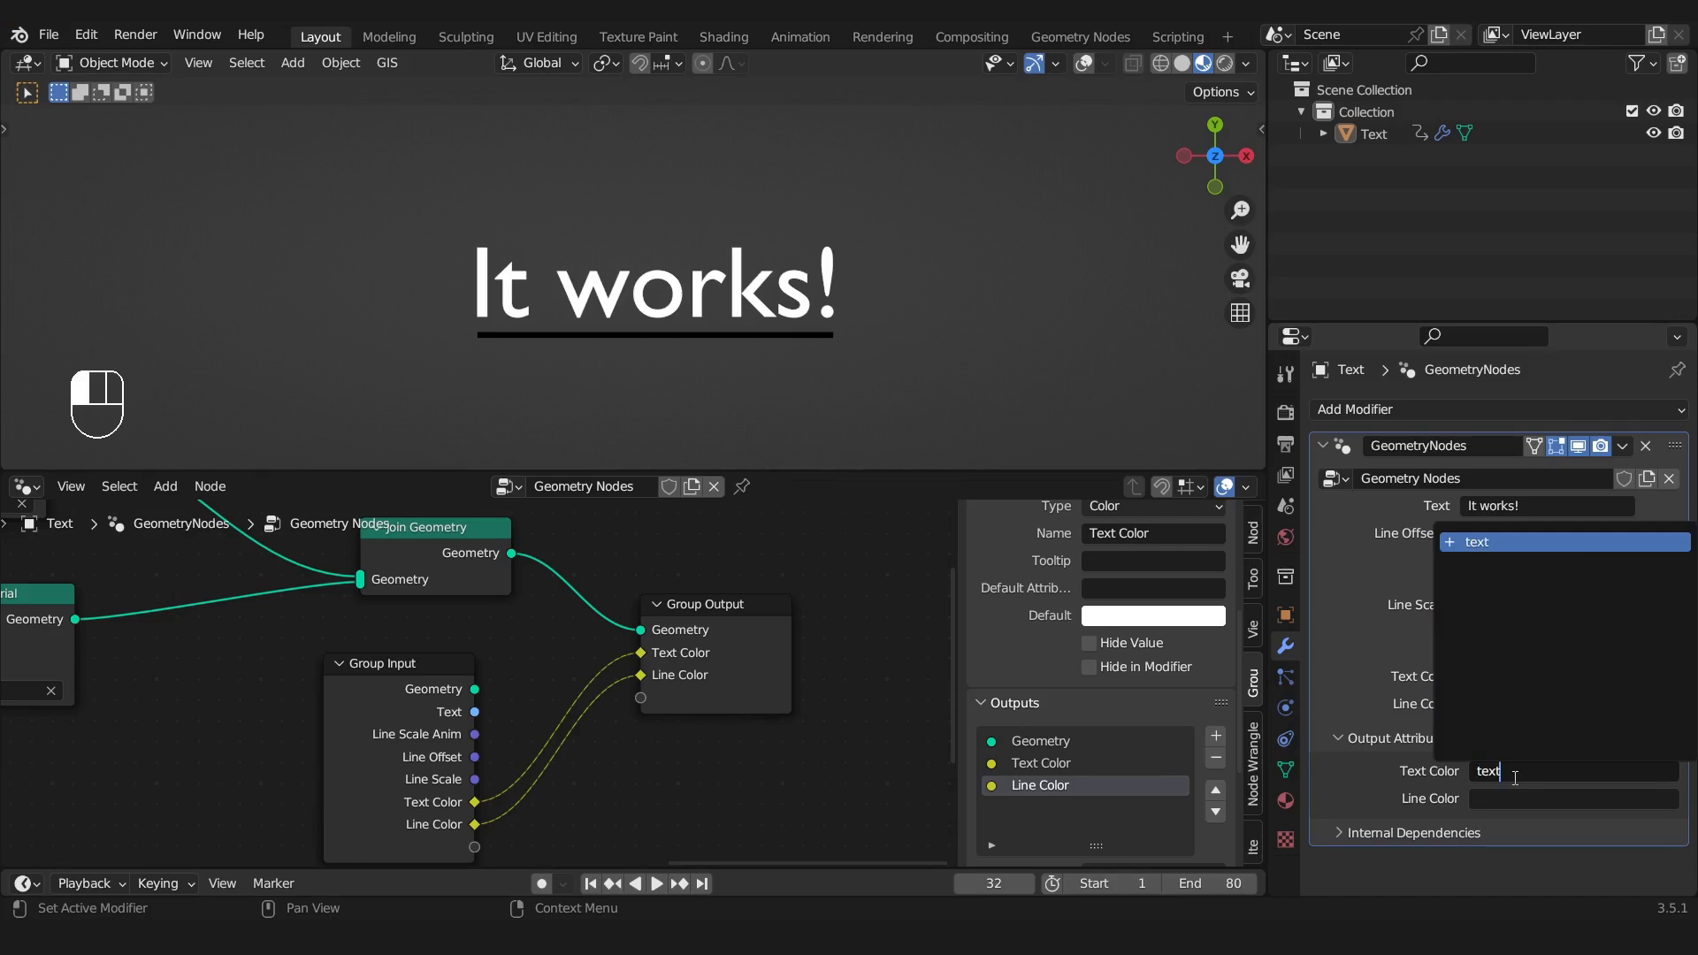
{"action": "type", "text": "COL"}
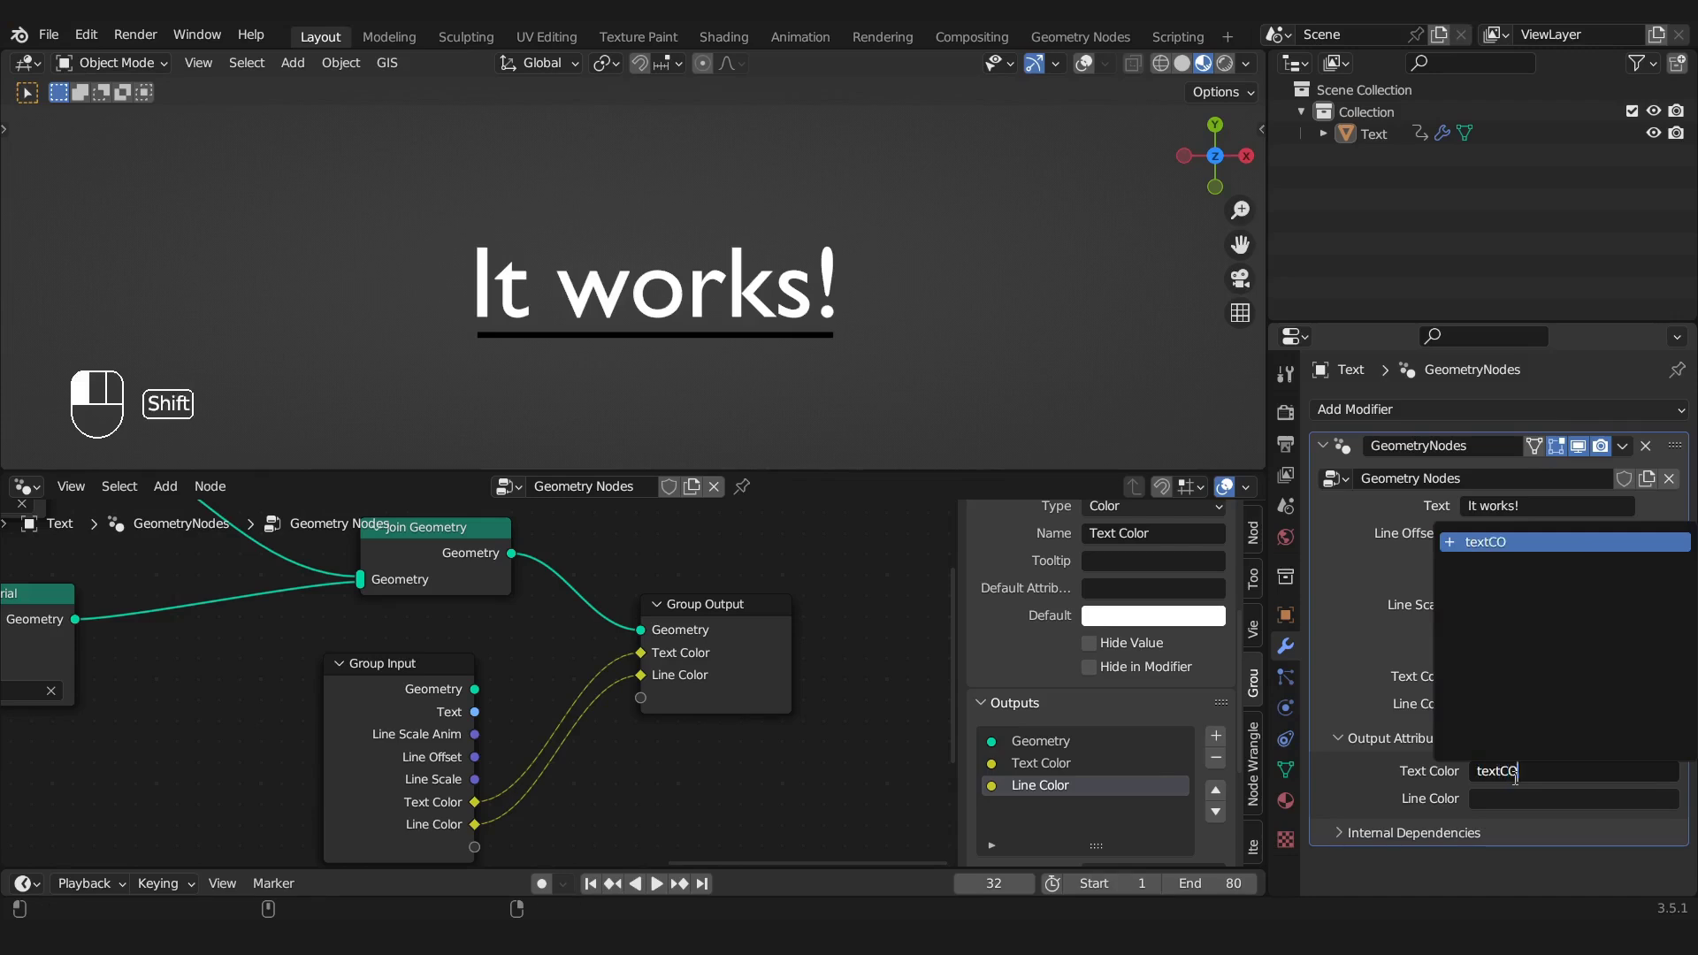
{"action": "key", "text": "Tab"}
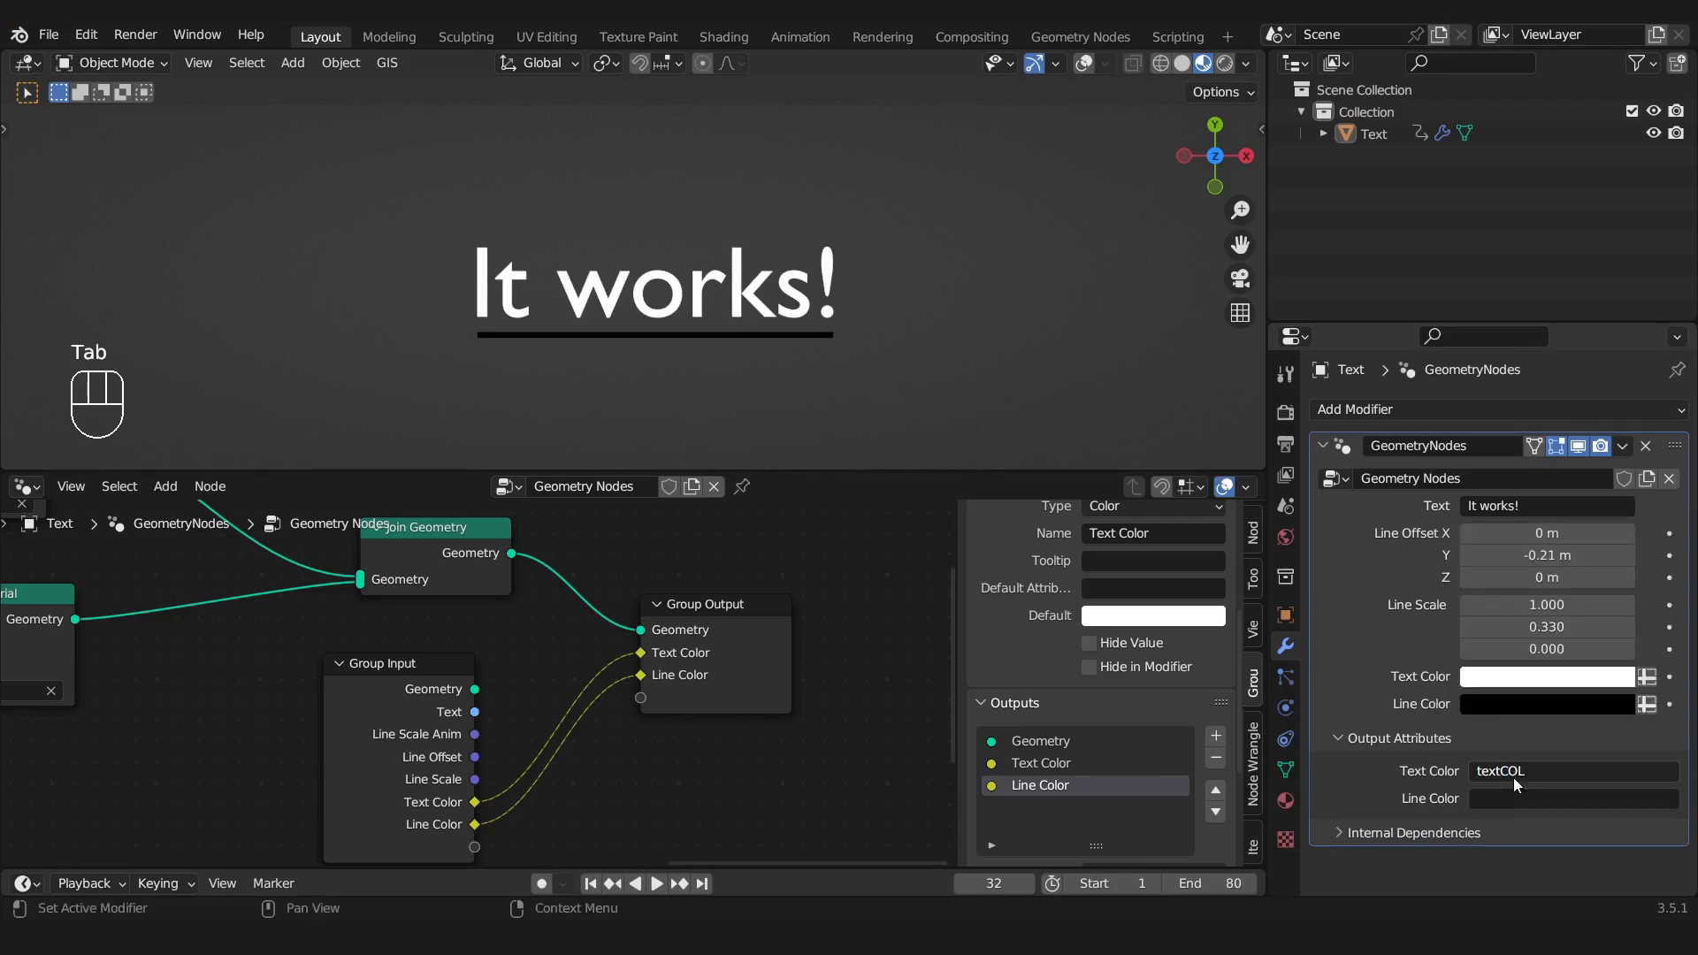
{"action": "left_click", "coordinate": [1497, 802]}
{"action": "type", "text": "lineCOL"}
{"action": "key", "text": "Return"}
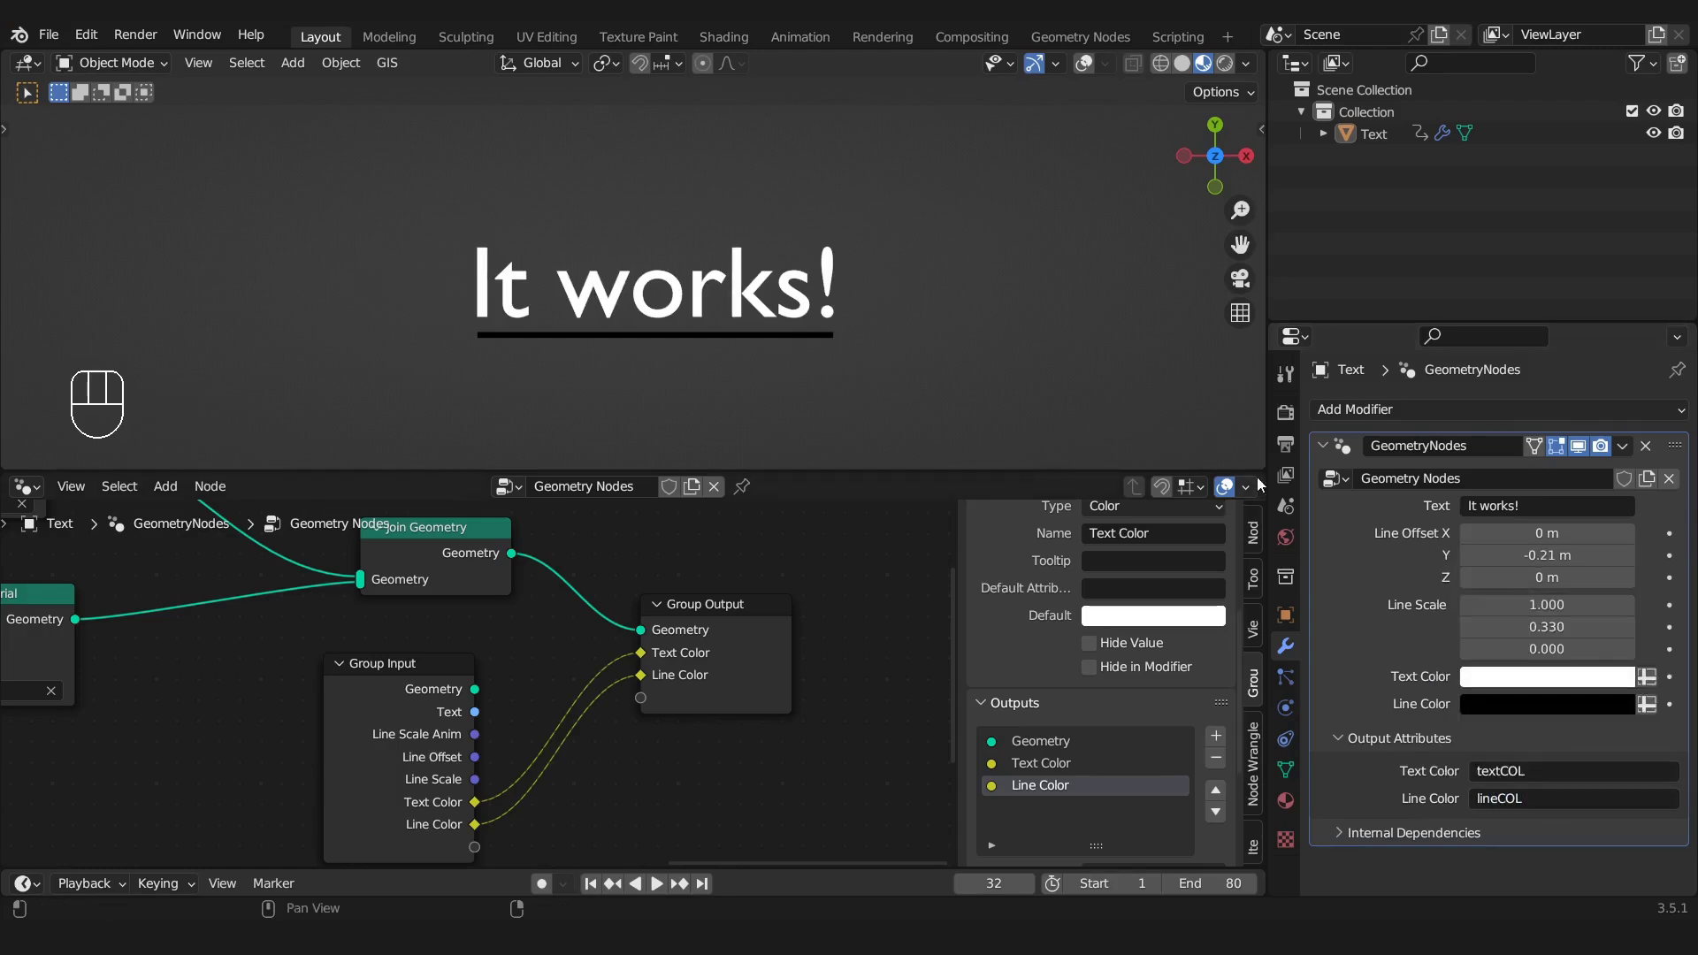
Split the node editor area in two and turn the new area into a Shader Editor showing the Line material's nodes
{"action": "left_click_drag", "start_coordinate": [1262, 477], "coordinate": [772, 491]}
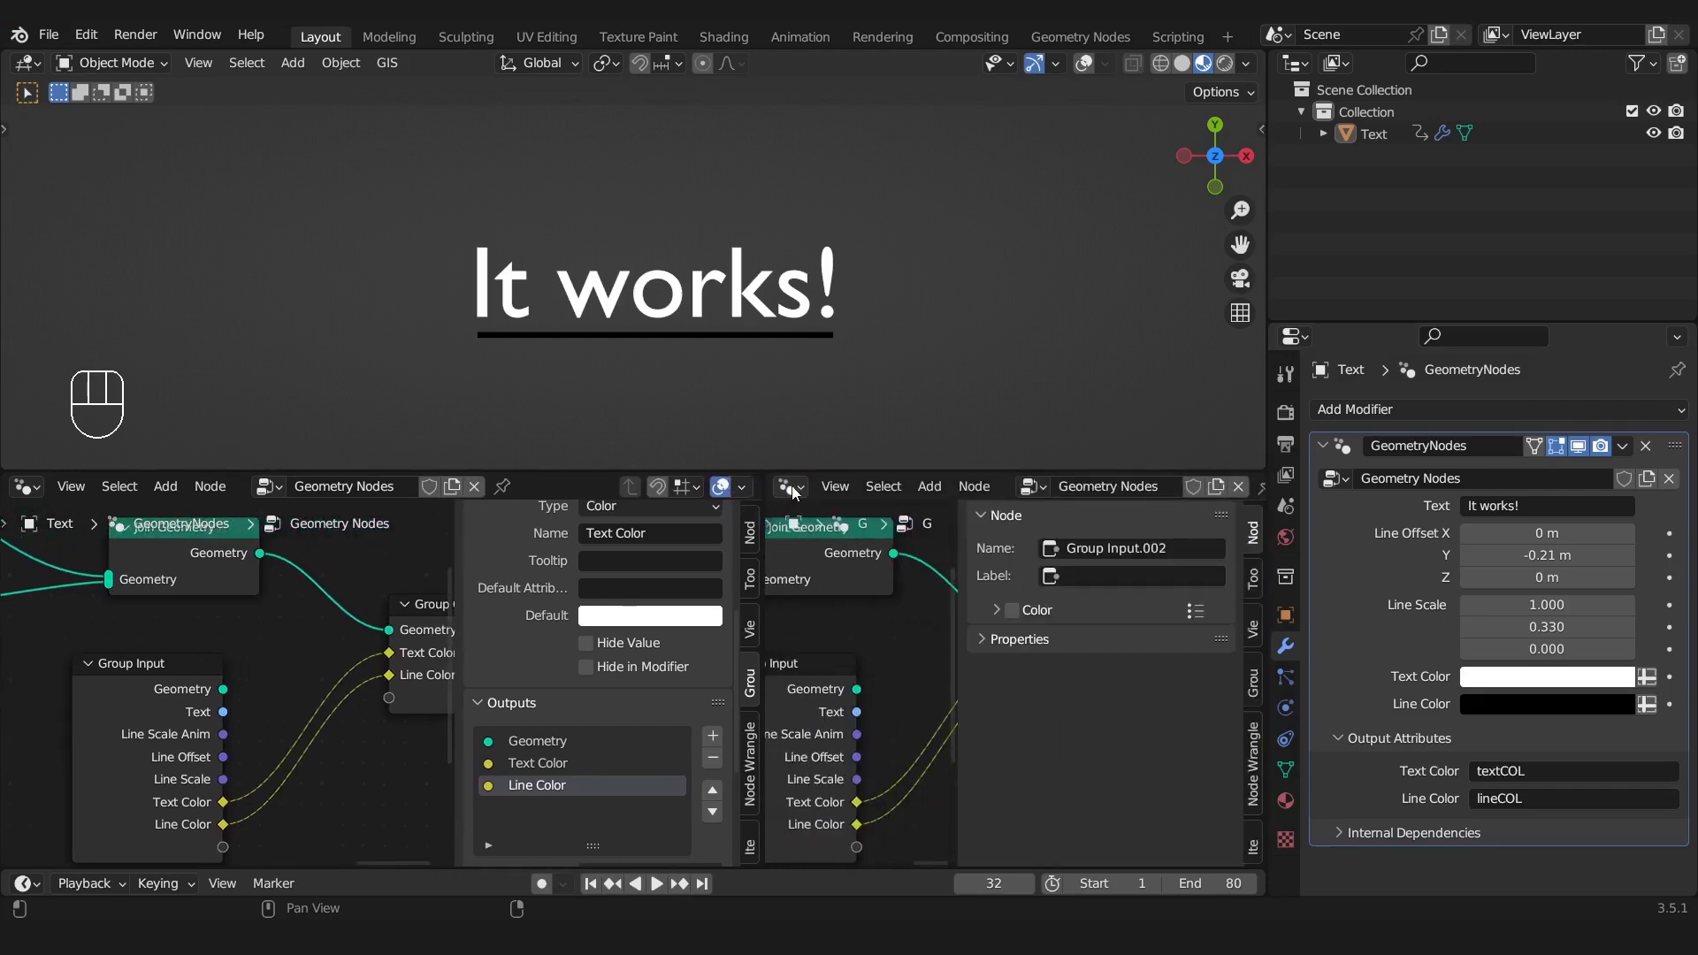
{"action": "left_click", "coordinate": [793, 493]}
{"action": "left_click", "coordinate": [831, 690]}
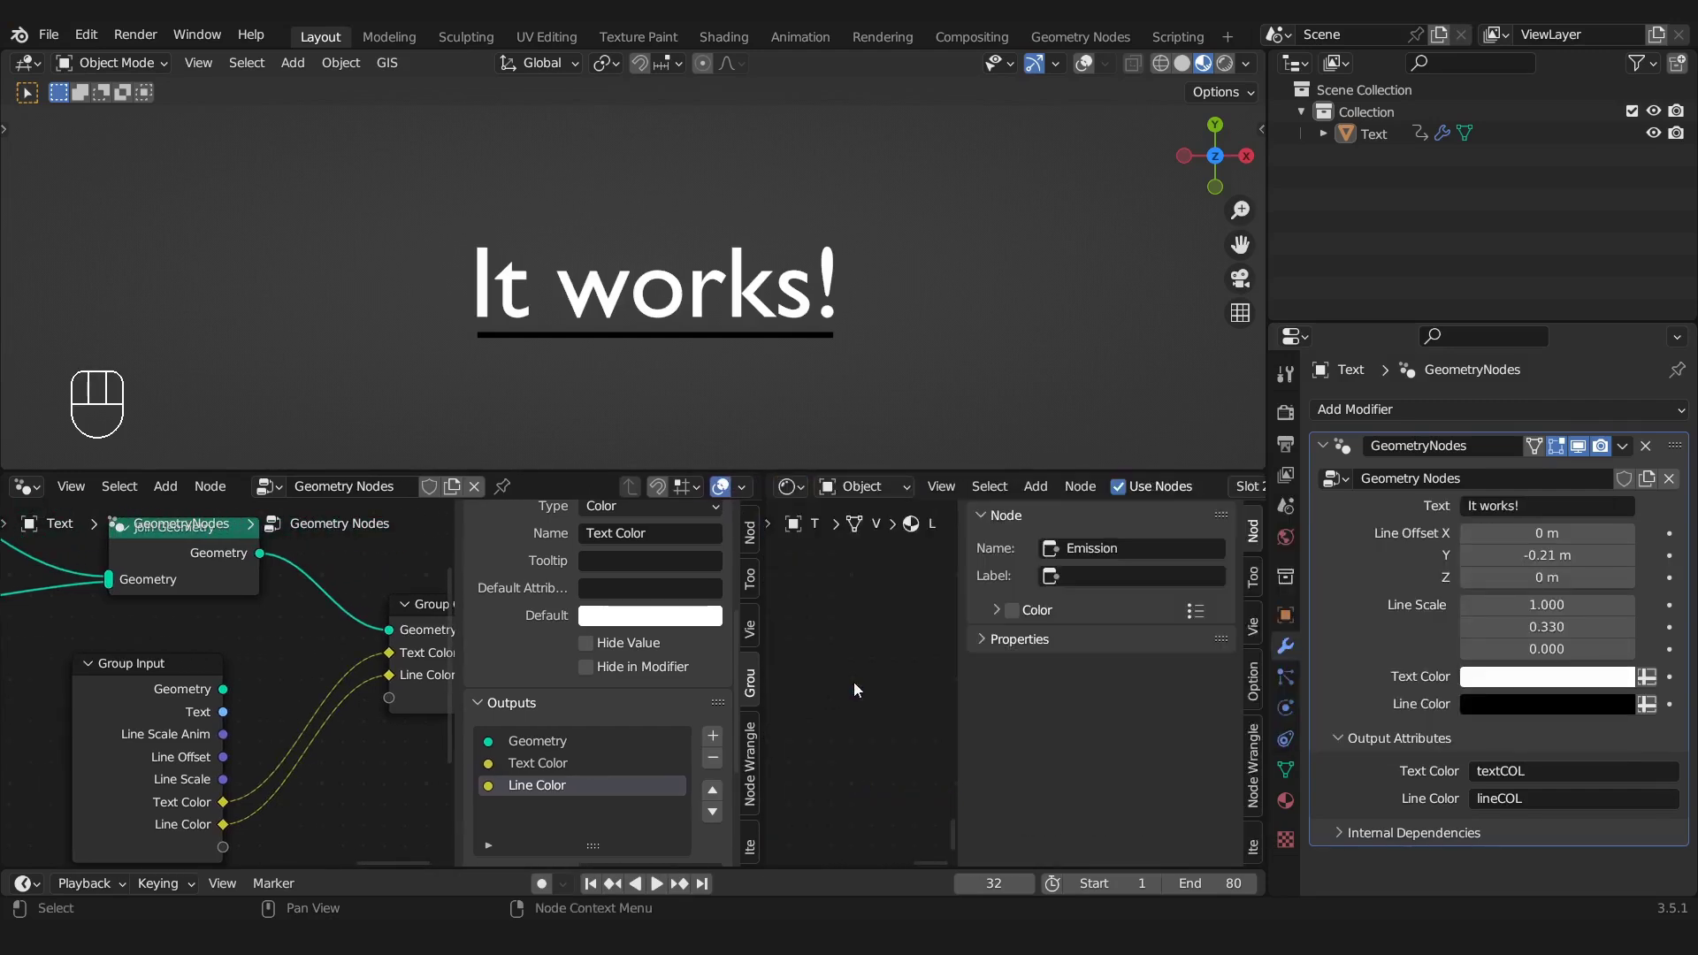
{"action": "key", "text": "n"}
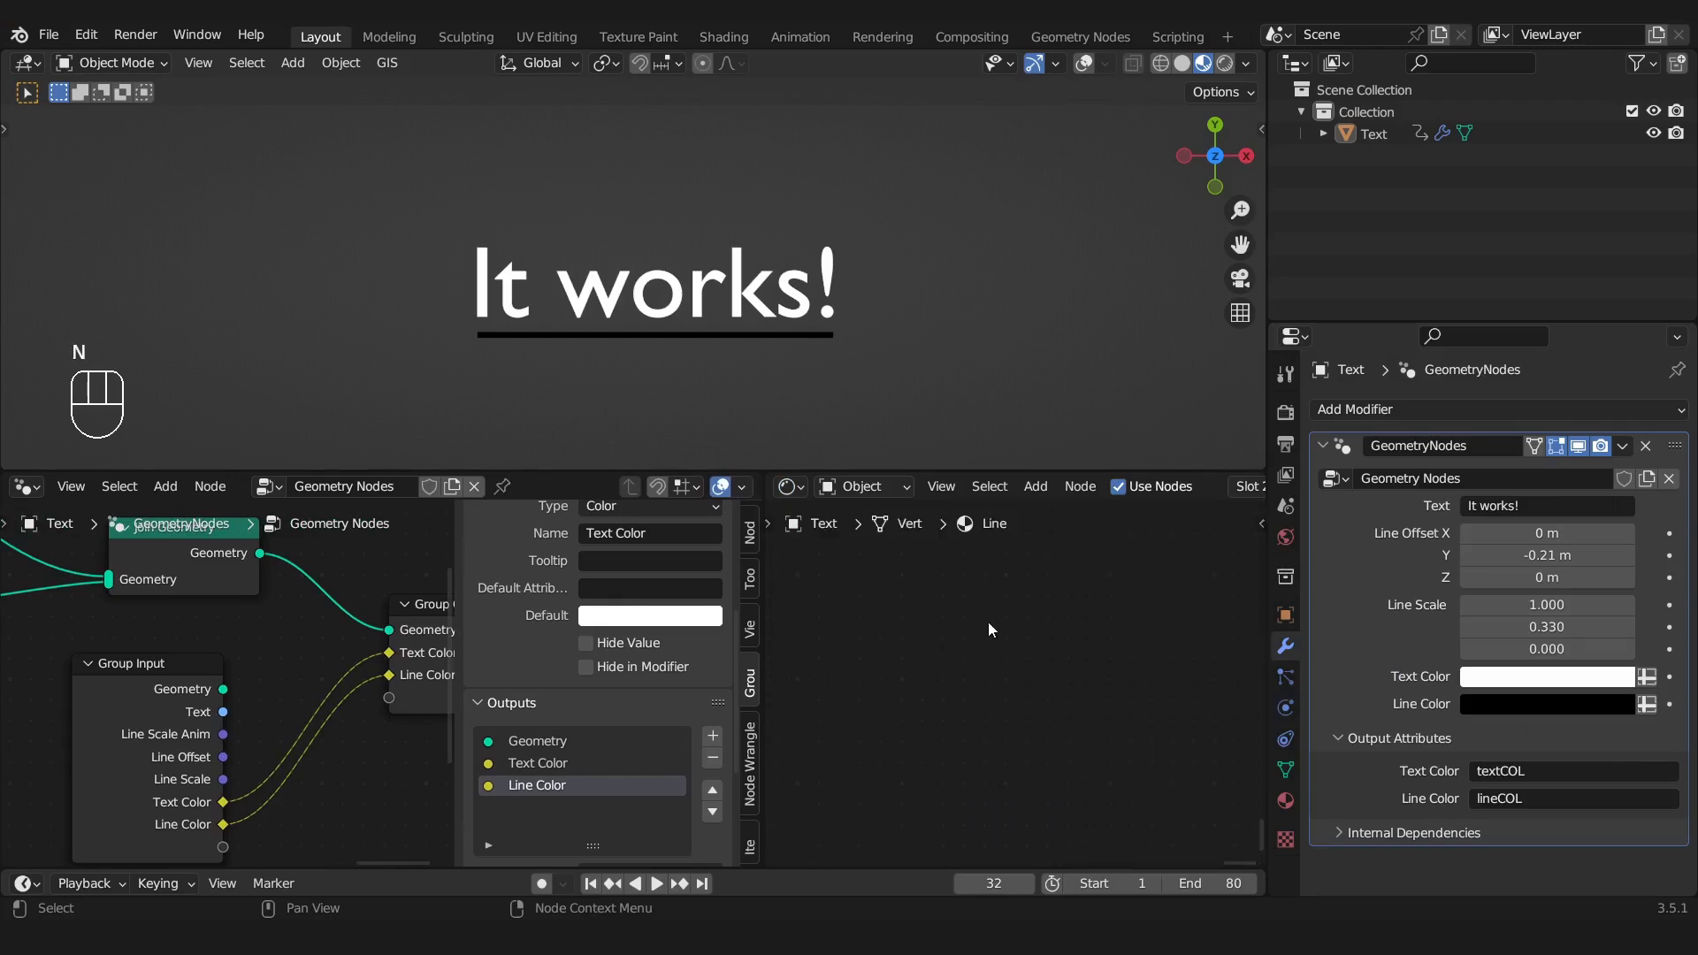
{"action": "key", "text": "Home"}
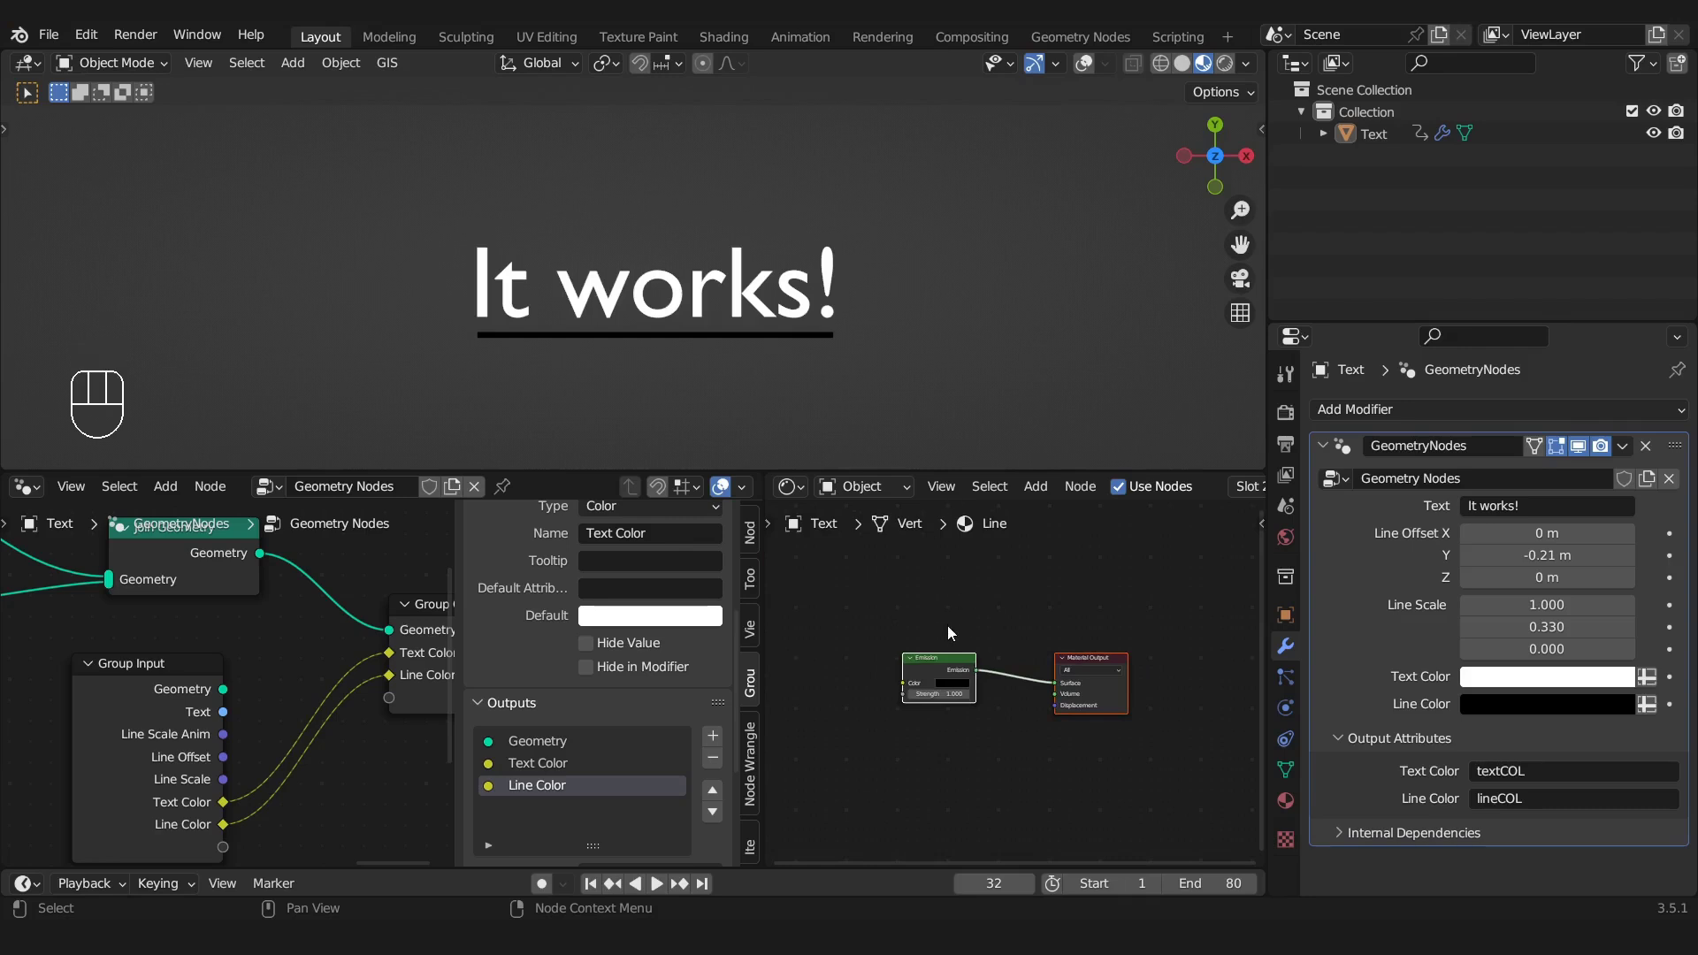
{"action": "scroll", "coordinate": [964, 644], "scroll_direction": "up", "scroll_amount": 3}
{"action": "scroll", "coordinate": [1070, 485], "scroll_direction": "right", "scroll_amount": 6}
{"action": "scroll", "coordinate": [1038, 484], "scroll_direction": "right", "scroll_amount": 2}
{"action": "middle_click_drag", "start_coordinate": [909, 609], "coordinate": [1117, 605]}
{"action": "middle_click_drag", "start_coordinate": [998, 665], "coordinate": [924, 669]}
Add an Attribute node named lineCOL to the Line material and connect its Color output to the Emission Color
{"action": "left_click", "coordinate": [838, 629]}
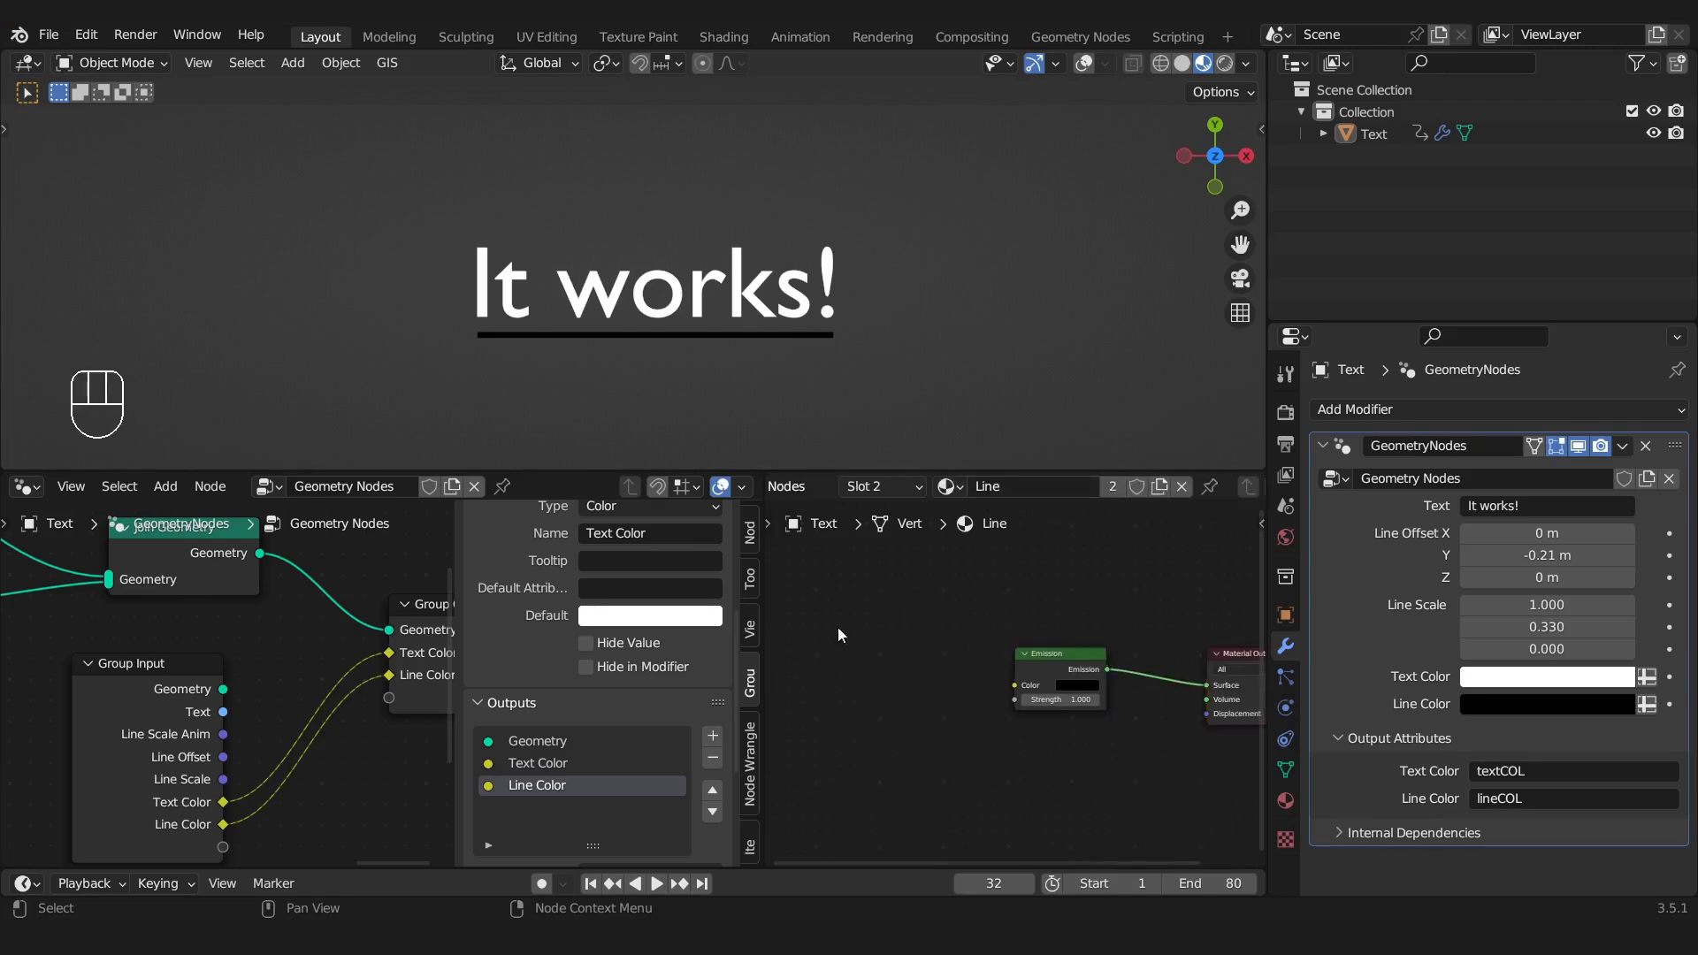
{"action": "key", "text": "shift+a"}
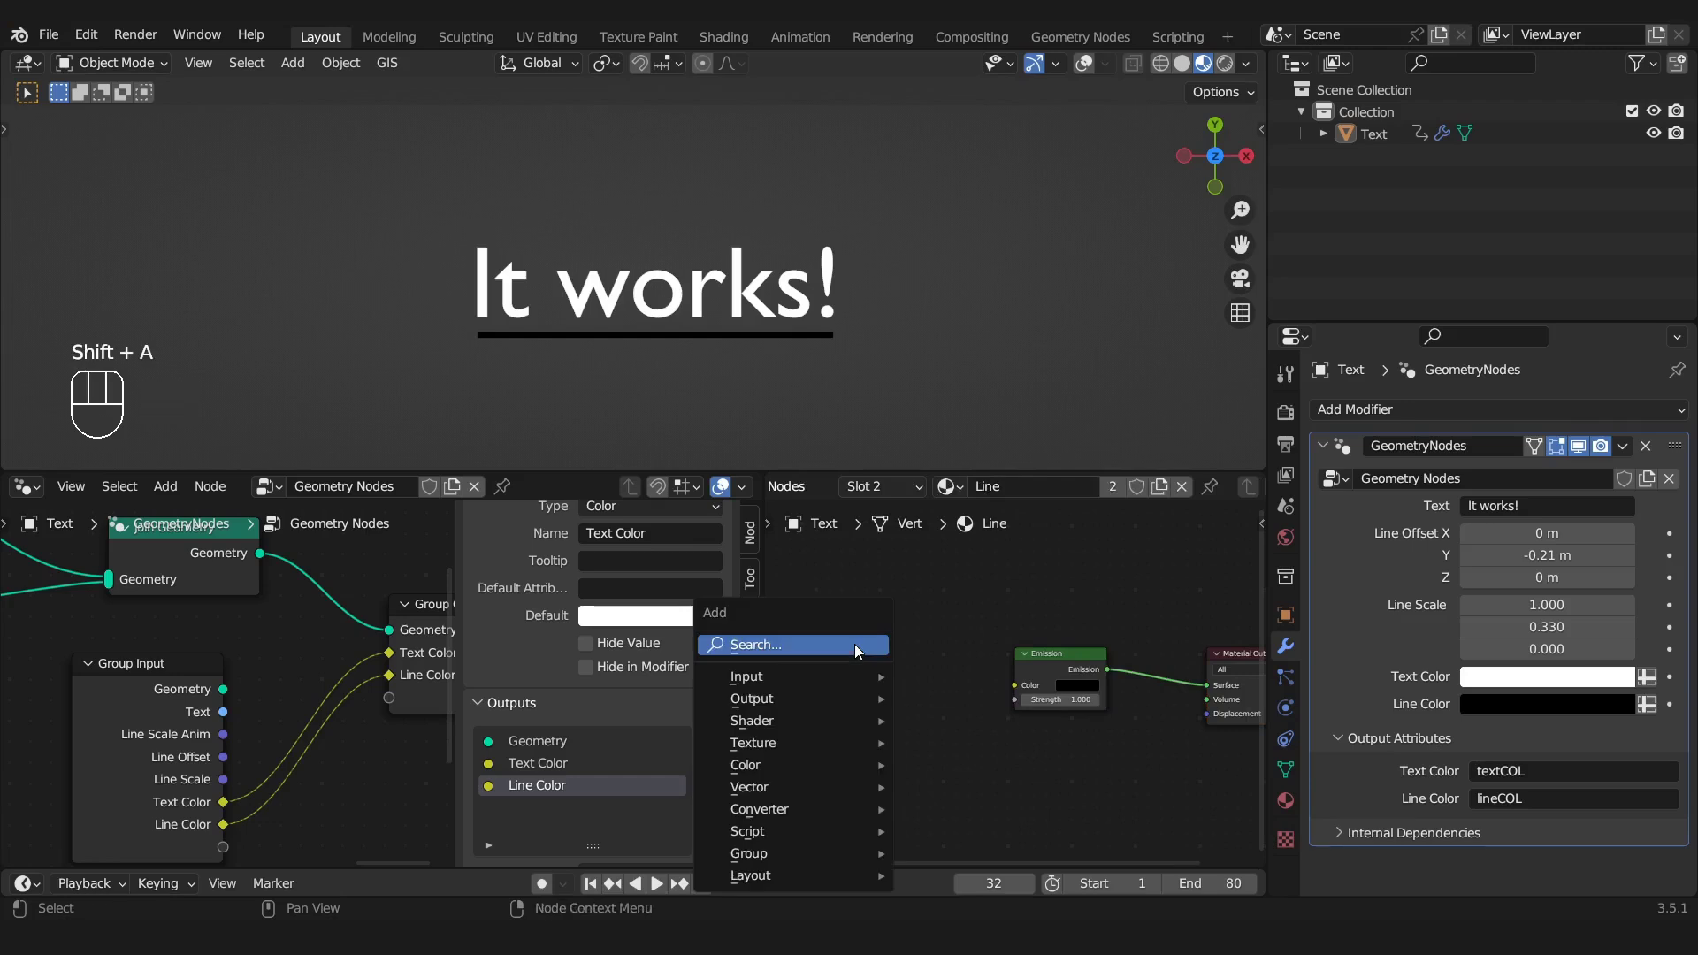
{"action": "type", "text": "att"}
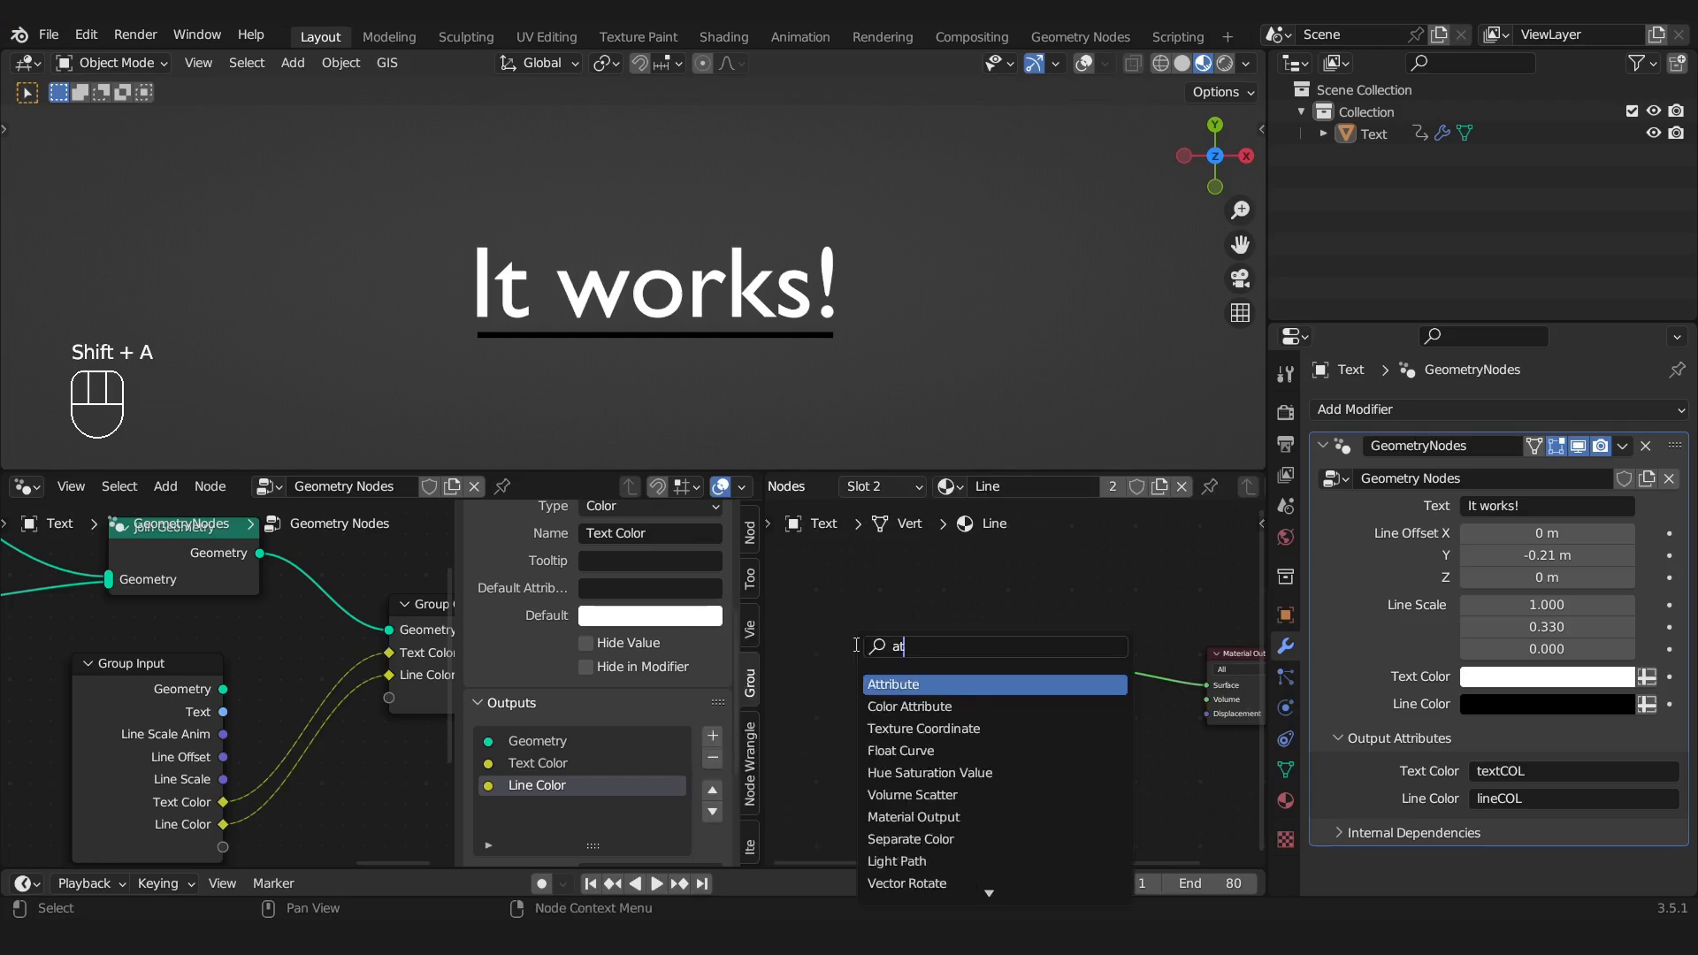
{"action": "left_click", "coordinate": [903, 680]}
{"action": "left_click", "coordinate": [896, 691]}
{"action": "left_click_drag", "start_coordinate": [942, 661], "coordinate": [1008, 703]}
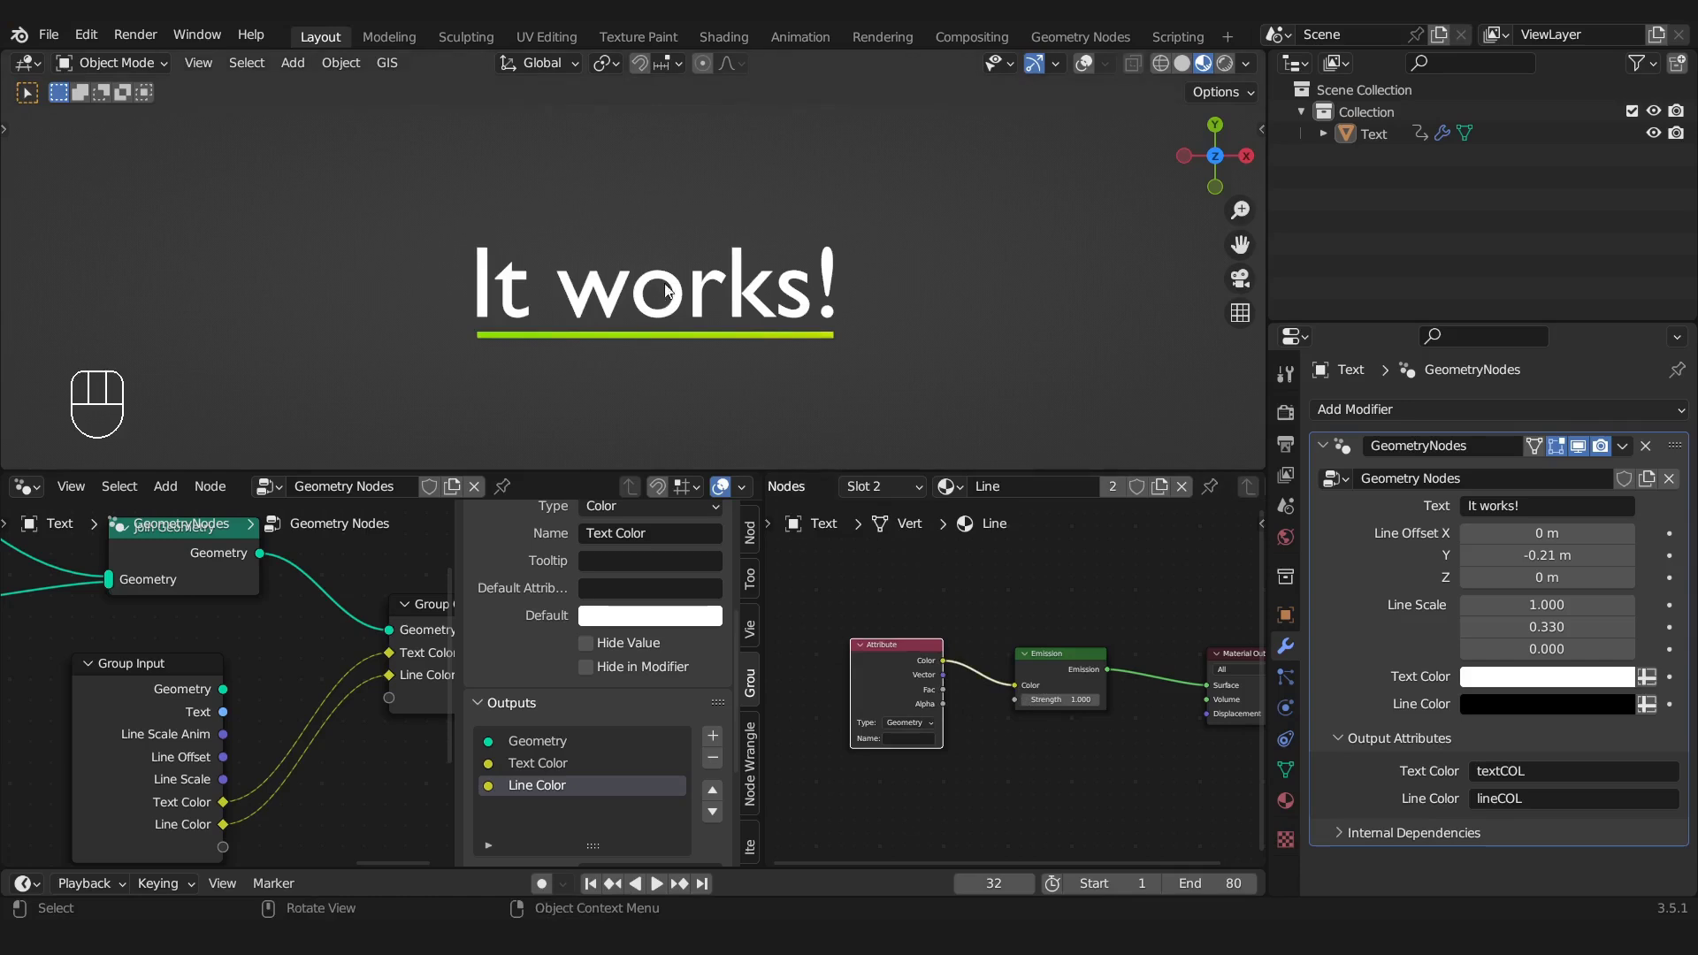
{"action": "scroll", "coordinate": [862, 756], "scroll_direction": "up", "scroll_amount": 1}
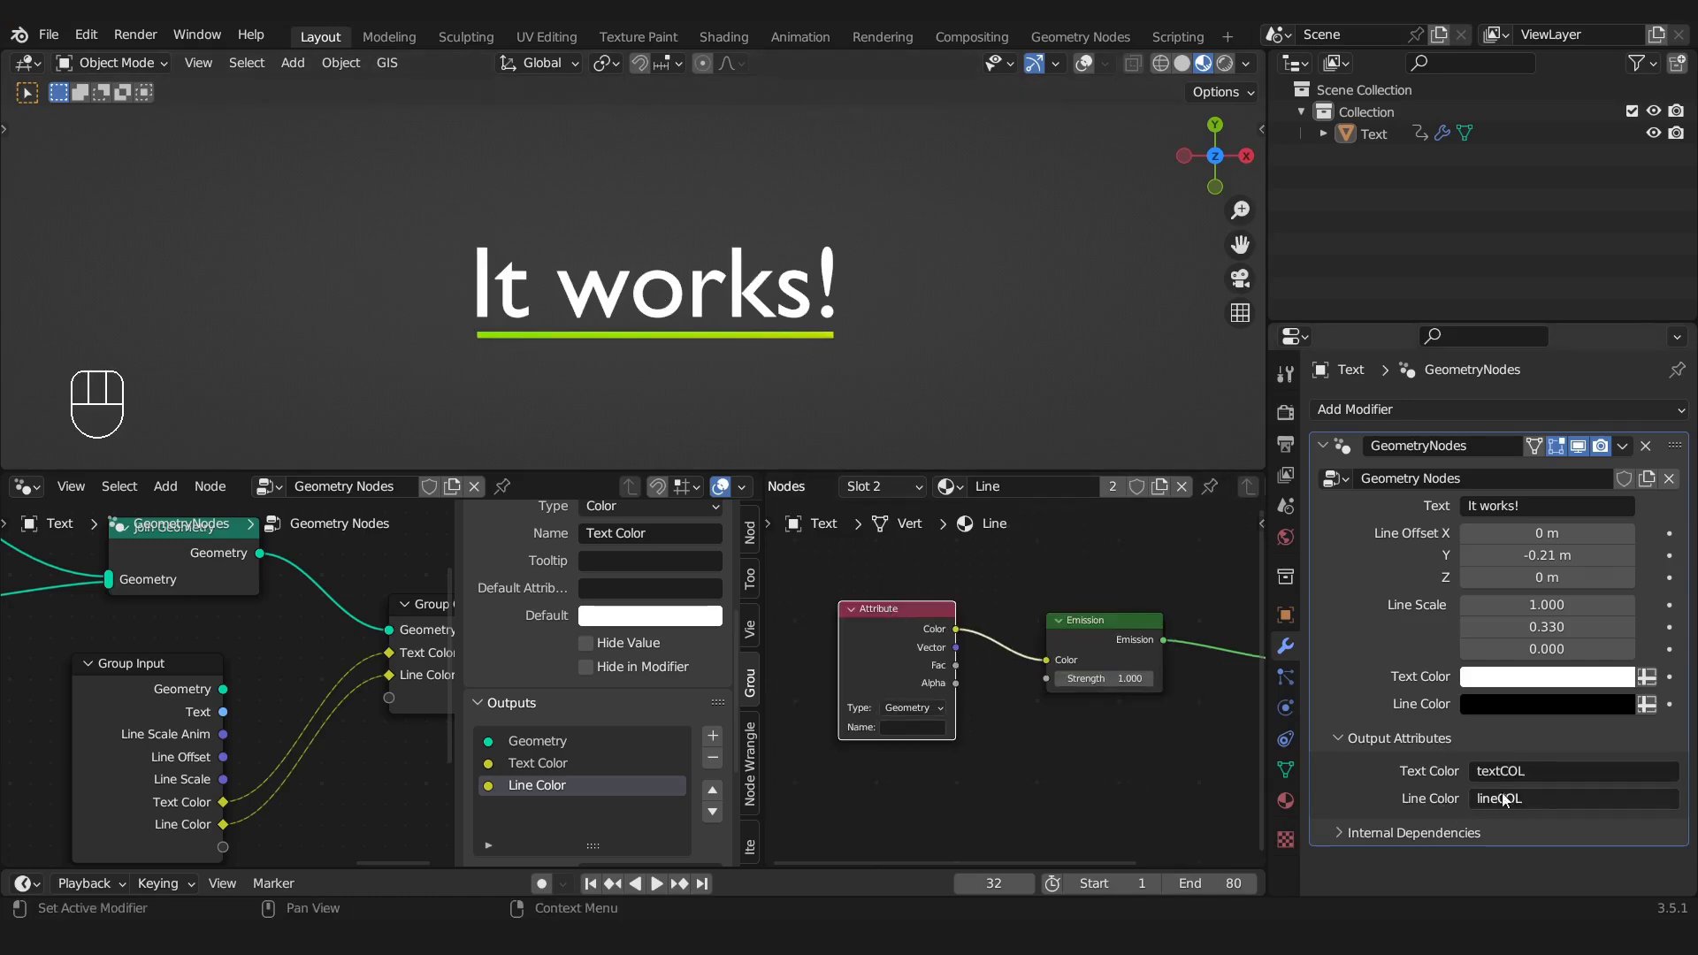
{"action": "key", "text": "ctrl+c"}
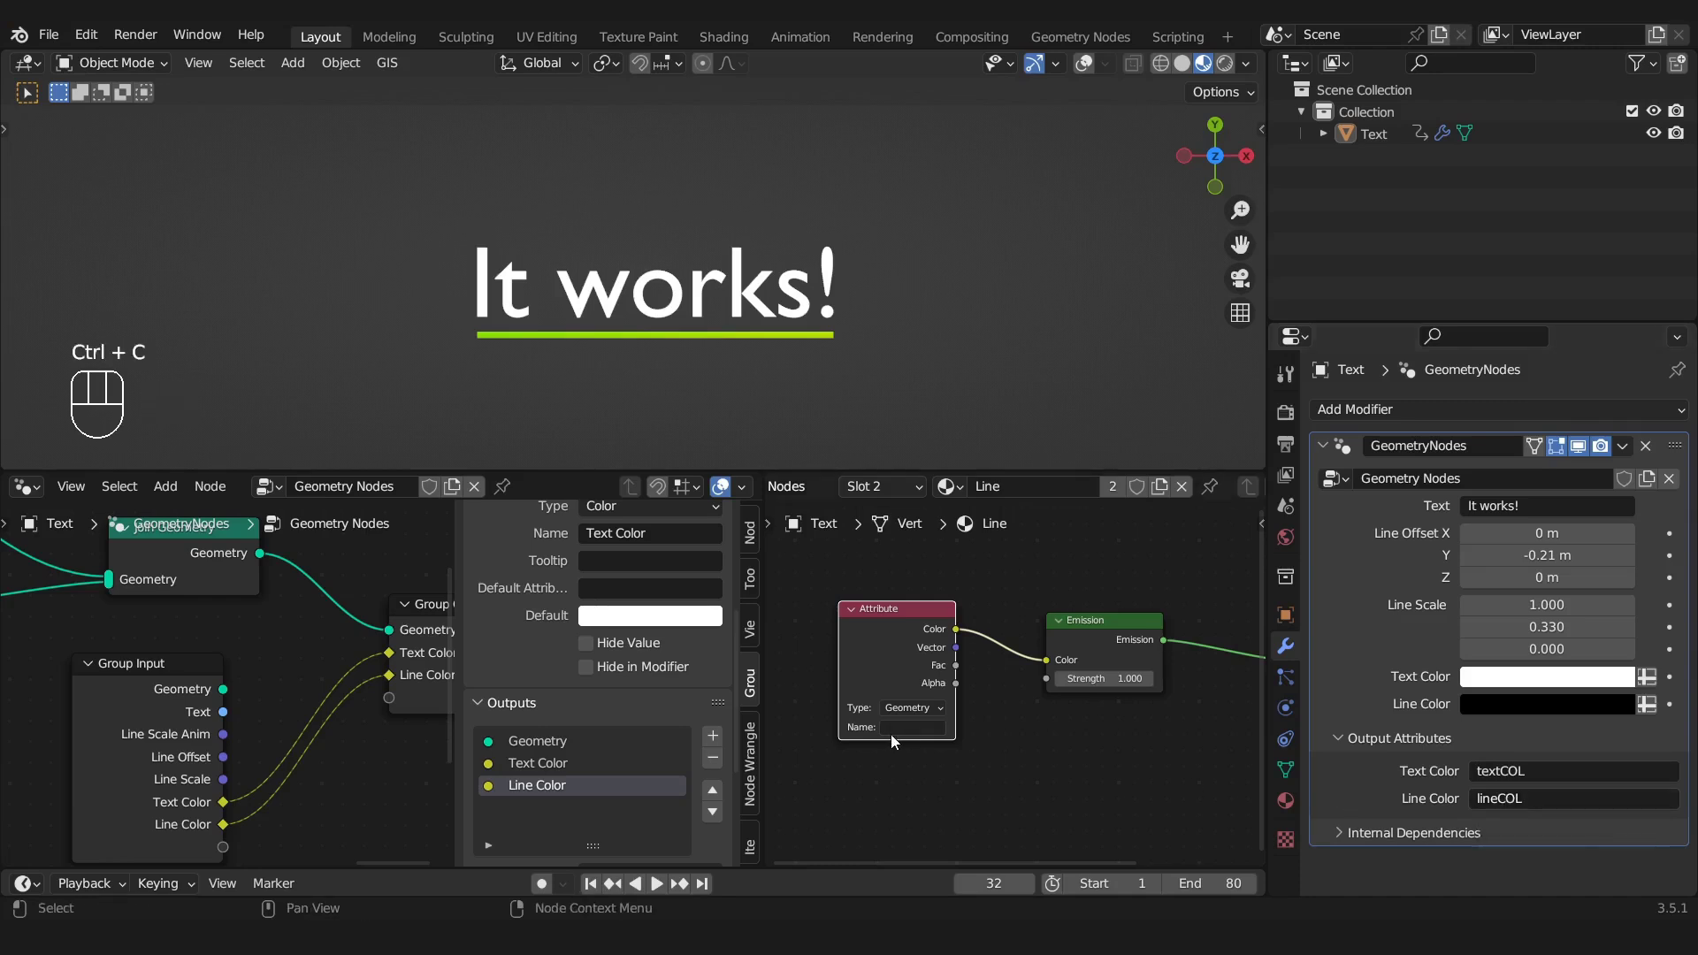
{"action": "key", "text": "ctrl+v"}
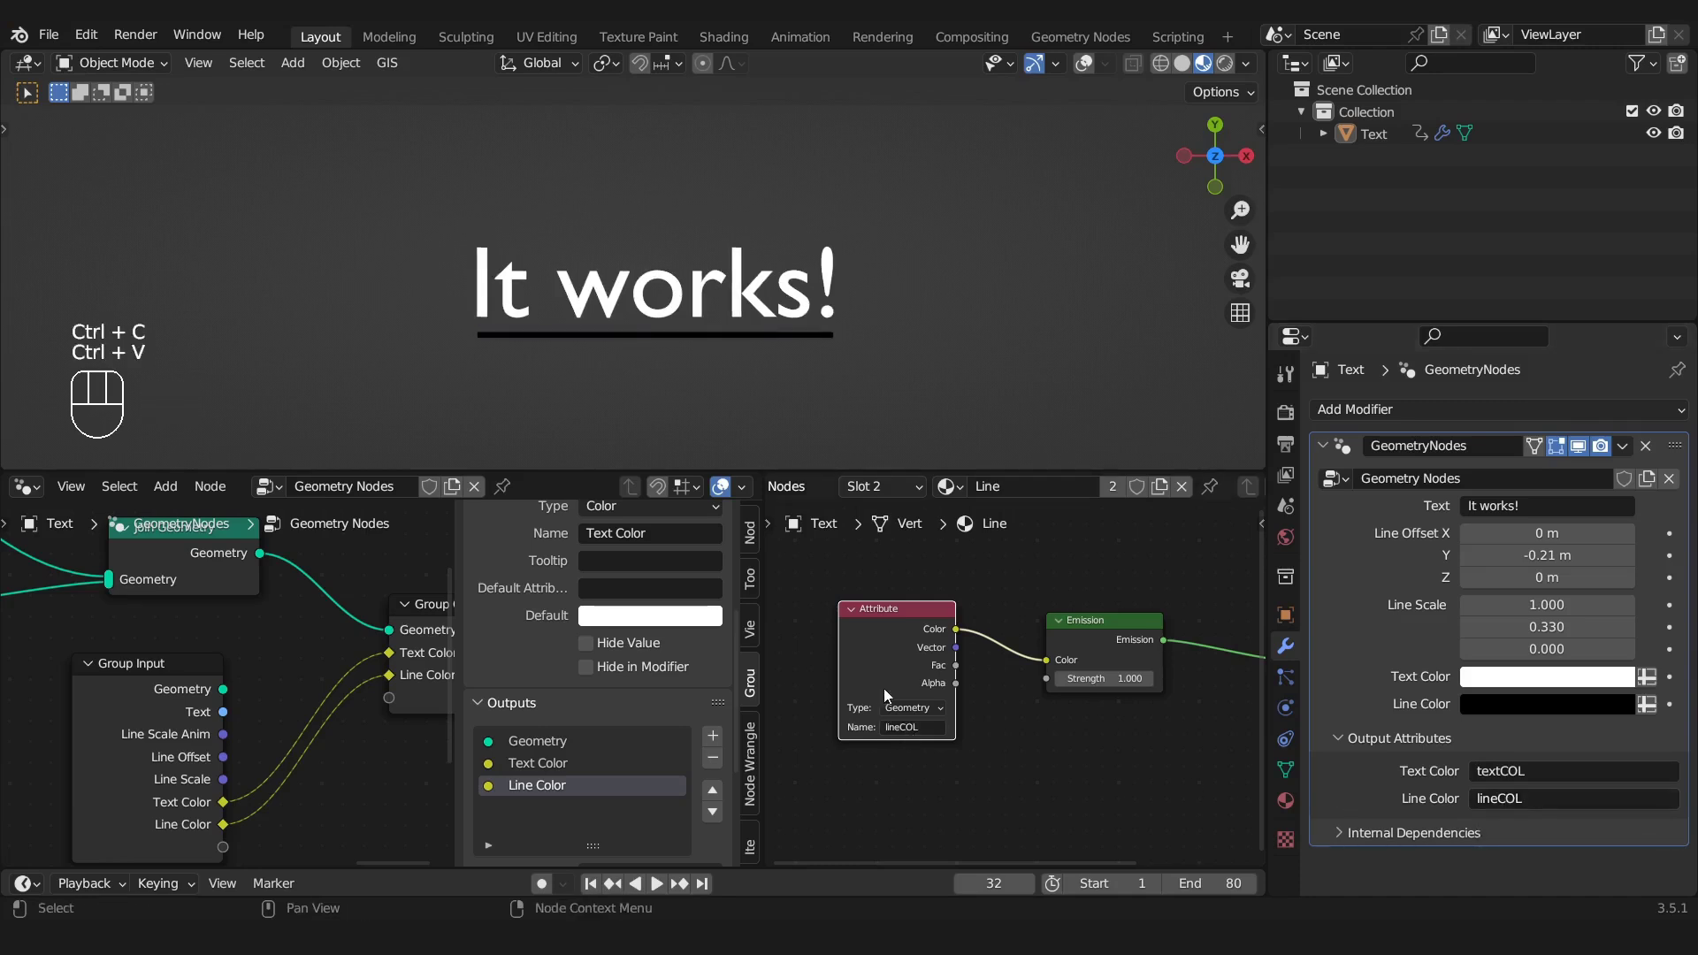
Try a light grey Line Color in the modifier to test the underline, and undo the change
{"action": "left_click", "coordinate": [1556, 705]}
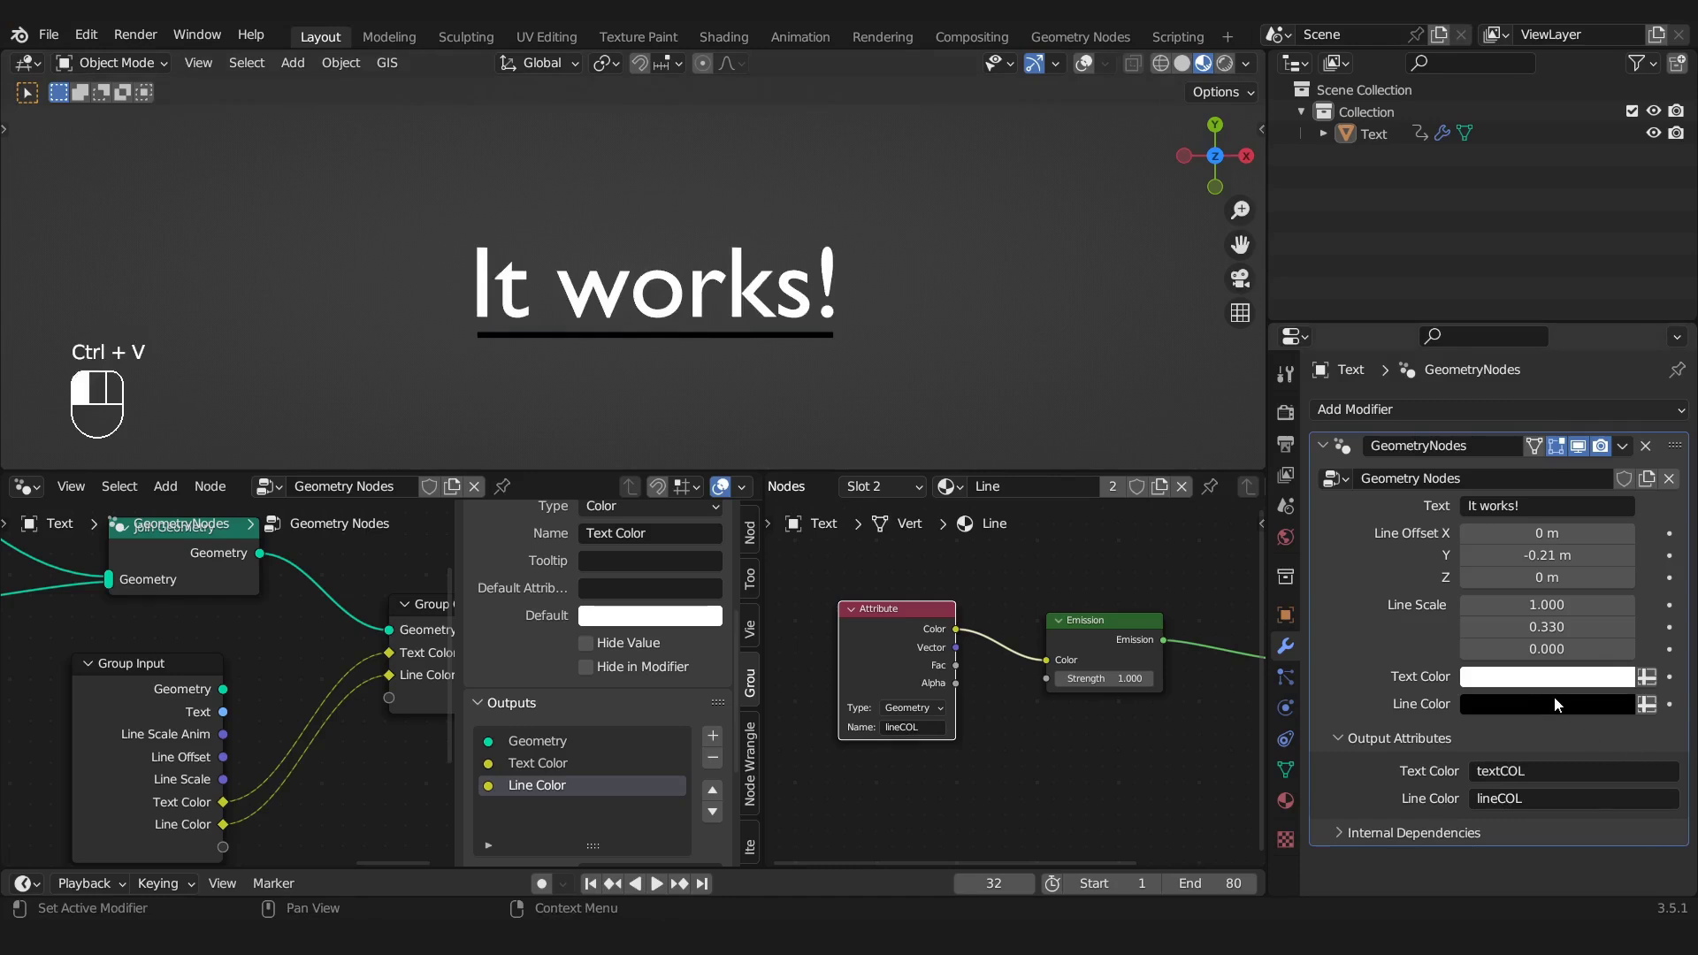
{"action": "left_click_drag", "start_coordinate": [1618, 520], "coordinate": [1618, 416]}
{"action": "mouse_move", "coordinate": [1541, 462]}
{"action": "left_mouse_down"}
{"action": "mouse_move", "coordinate": [1471, 432]}
{"action": "mouse_move", "coordinate": [1489, 425]}
{"action": "mouse_move", "coordinate": [1595, 482]}
{"action": "mouse_move", "coordinate": [1509, 477]}
{"action": "mouse_move", "coordinate": [1539, 456]}
{"action": "mouse_move", "coordinate": [1521, 464]}
{"action": "mouse_move", "coordinate": [1558, 478]}
{"action": "mouse_move", "coordinate": [1494, 453]}
{"action": "mouse_move", "coordinate": [1564, 488]}
{"action": "mouse_move", "coordinate": [1523, 472]}
{"action": "left_mouse_up"}
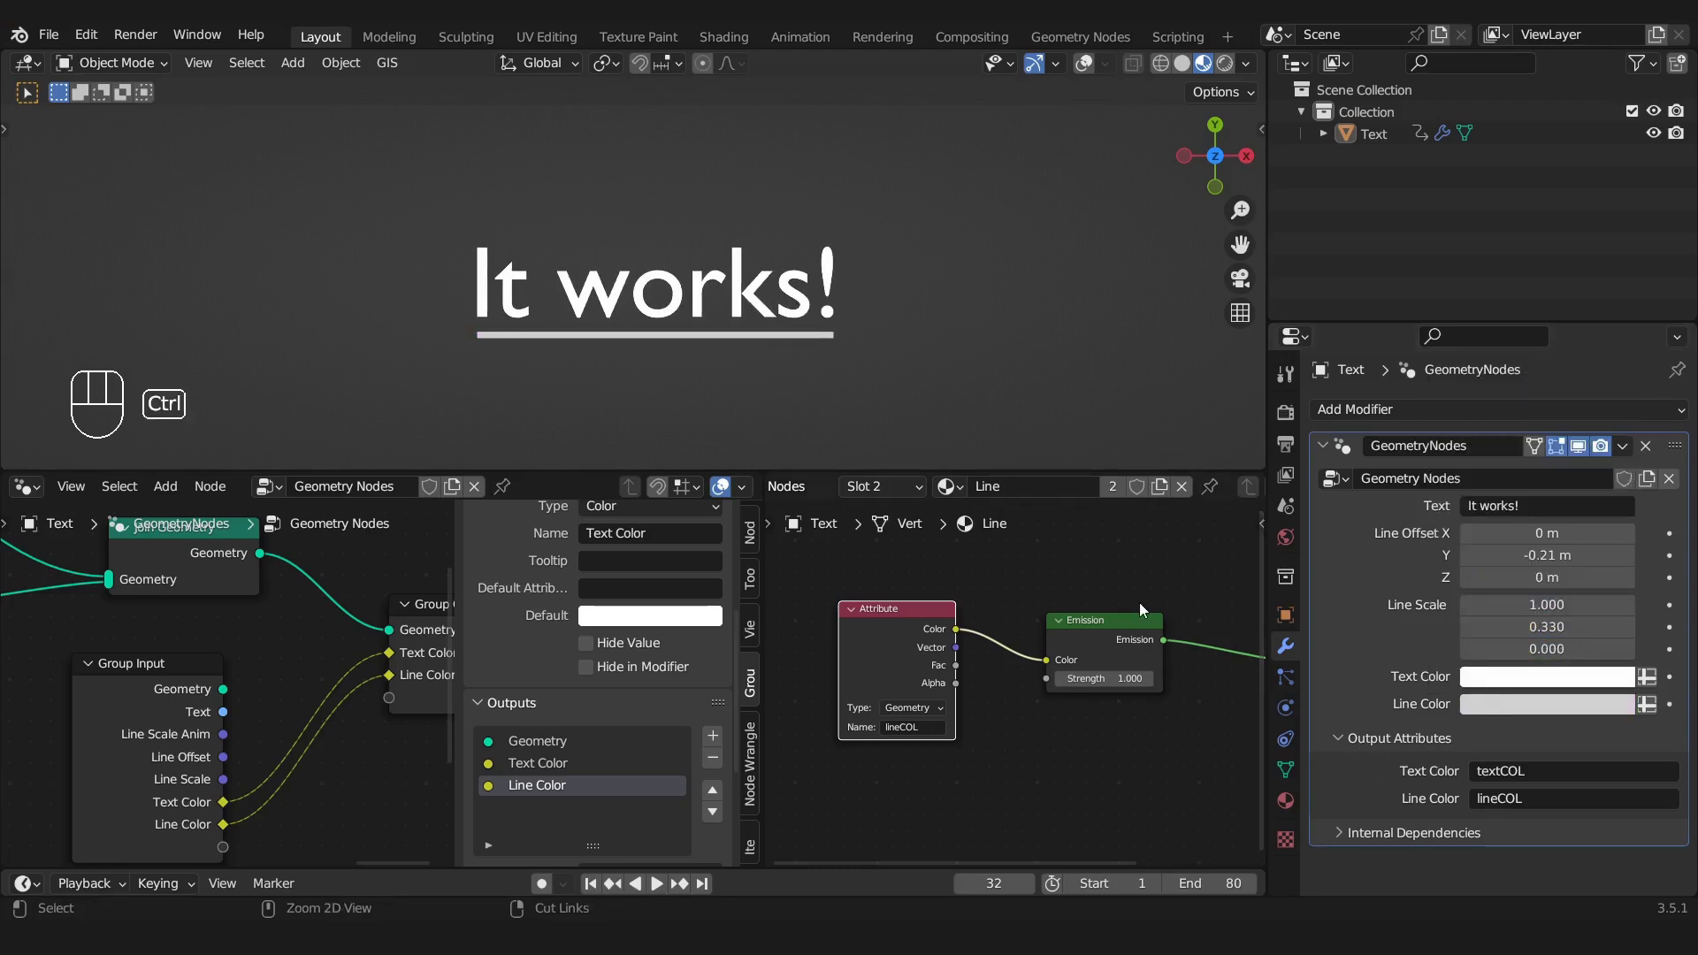
{"action": "key", "text": "ctrl+z"}
Switch slot 2 to the Text material, add an Attribute node named textCOL and connect its Color output to the Emission Color
{"action": "left_click", "coordinate": [948, 486]}
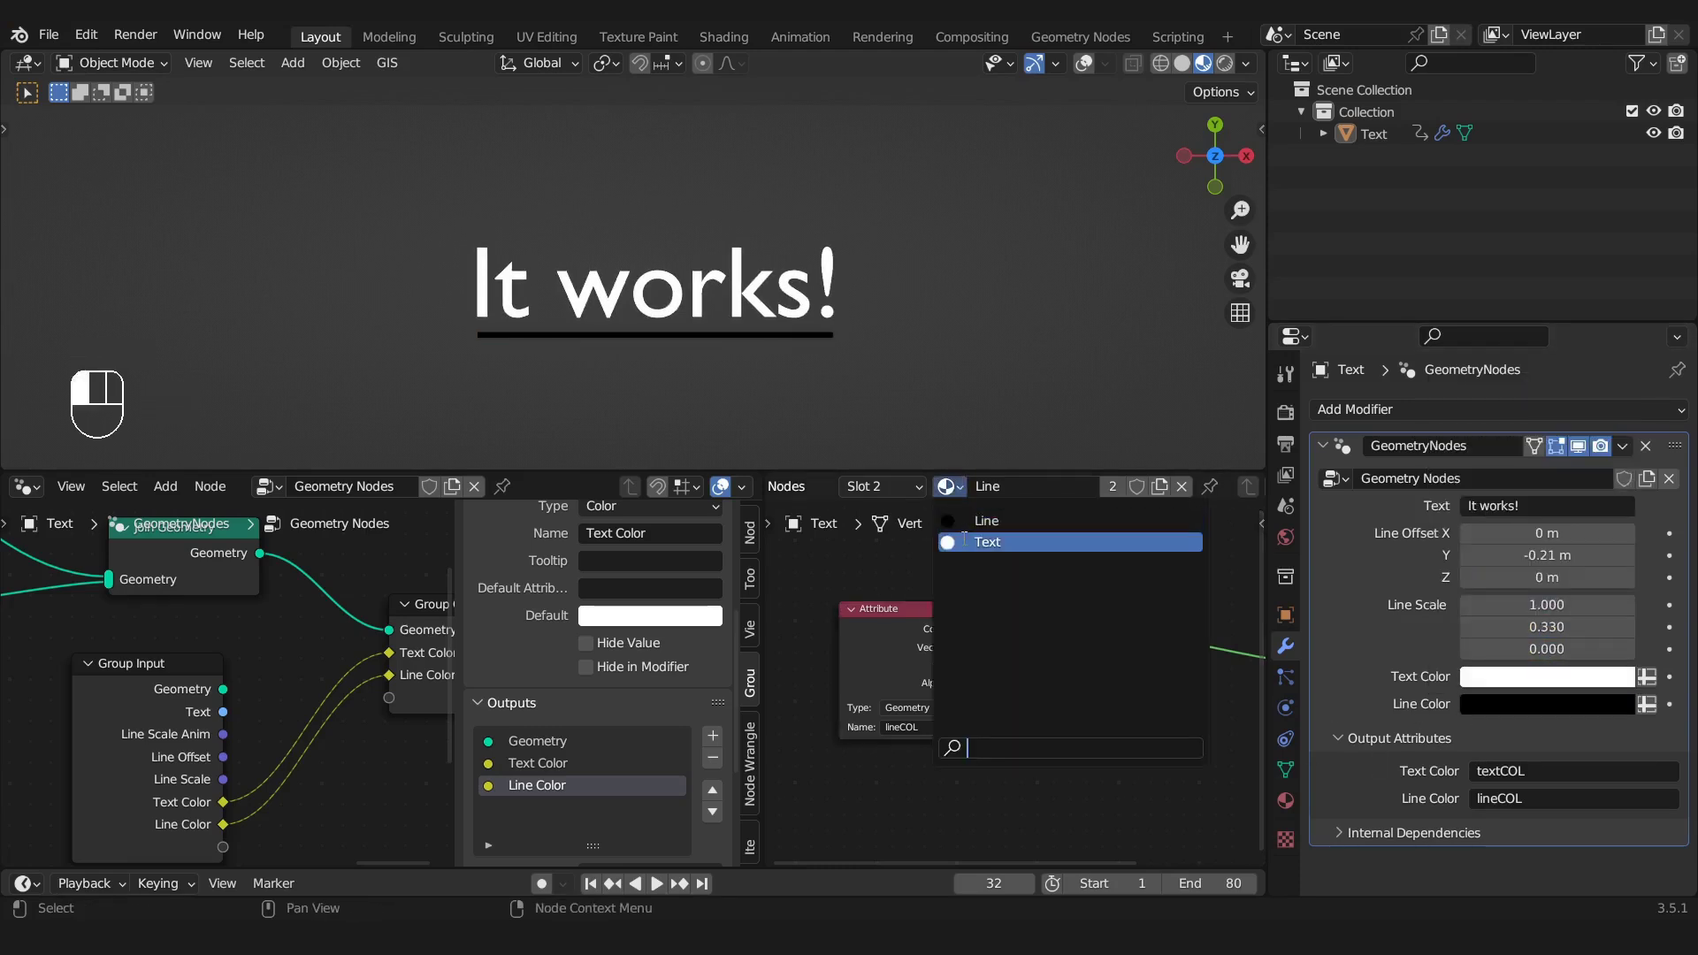
{"action": "left_click", "coordinate": [981, 542]}
{"action": "key", "text": "shift+a"}
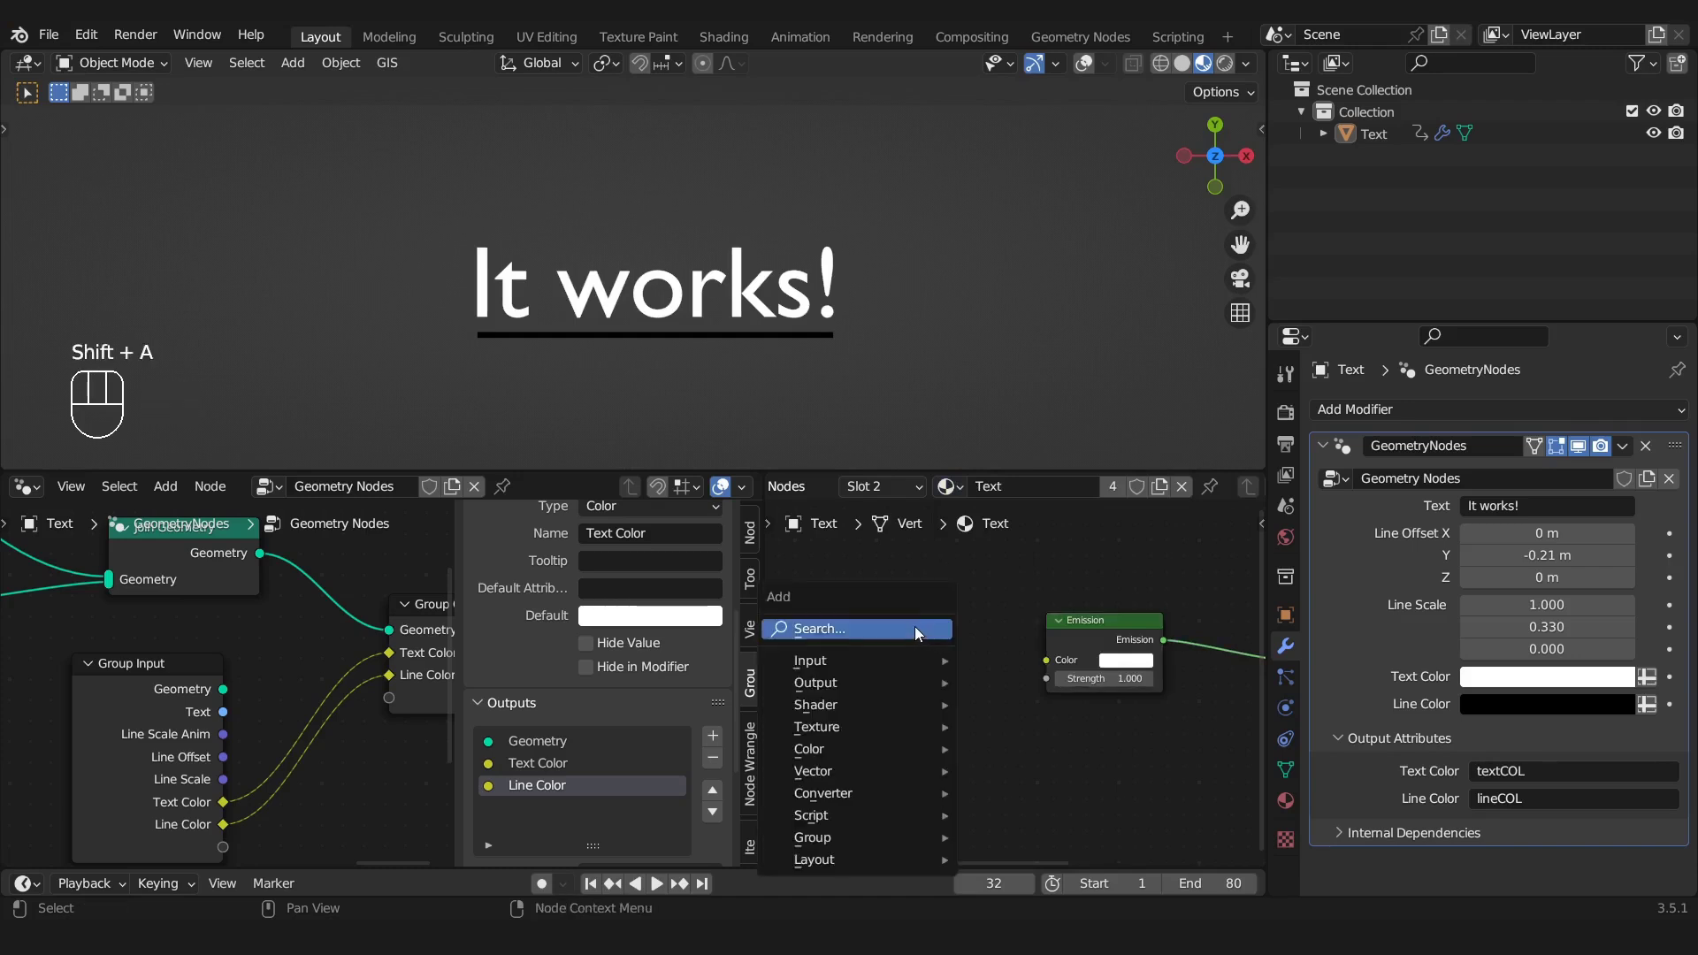
{"action": "type", "text": "att"}
{"action": "key", "text": "Return"}
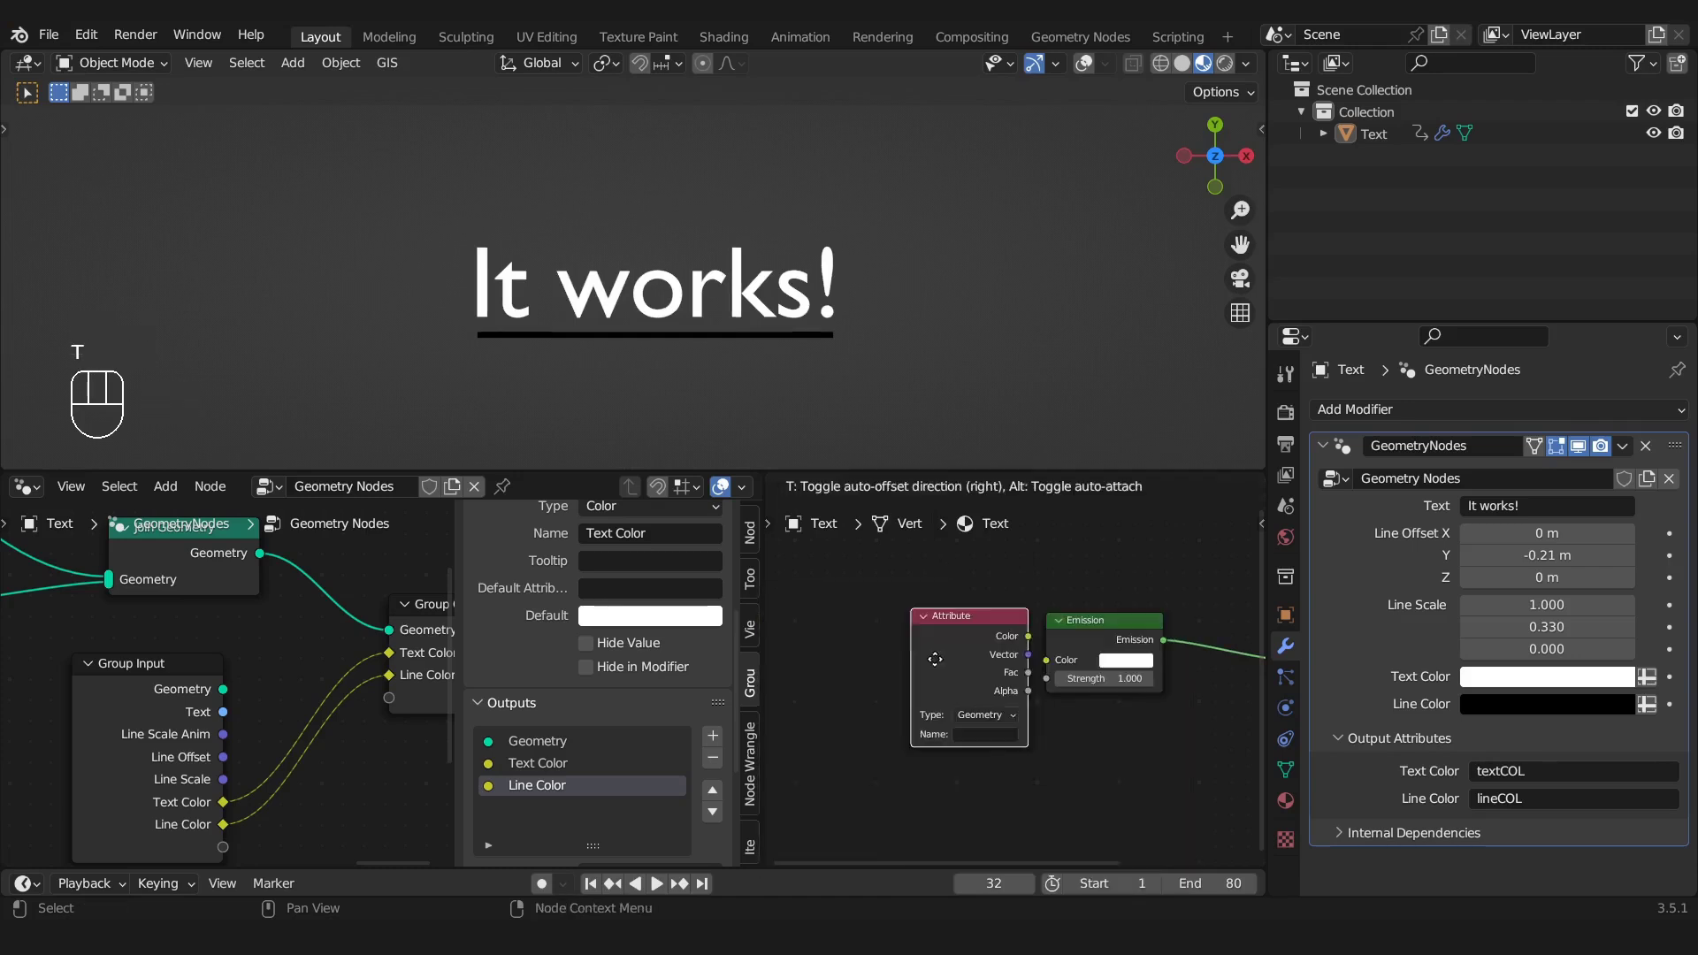
{"action": "left_click", "coordinate": [927, 658]}
{"action": "left_click_drag", "start_coordinate": [966, 633], "coordinate": [1047, 660]}
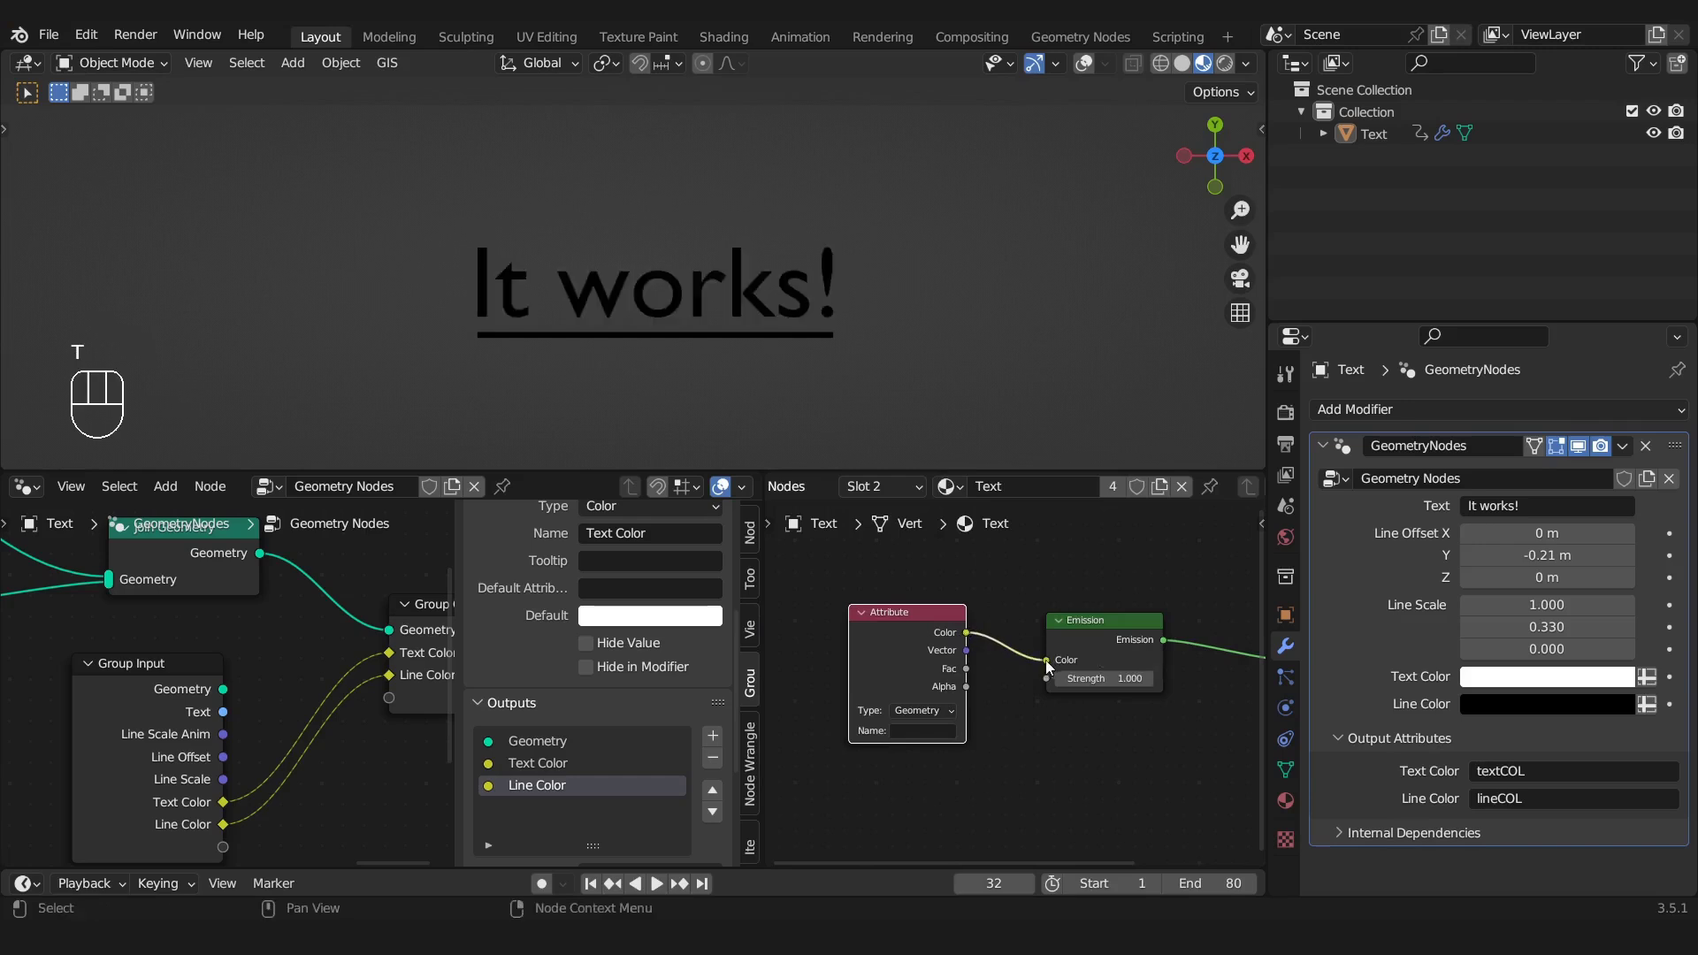
{"action": "key", "text": "ctrl+c"}
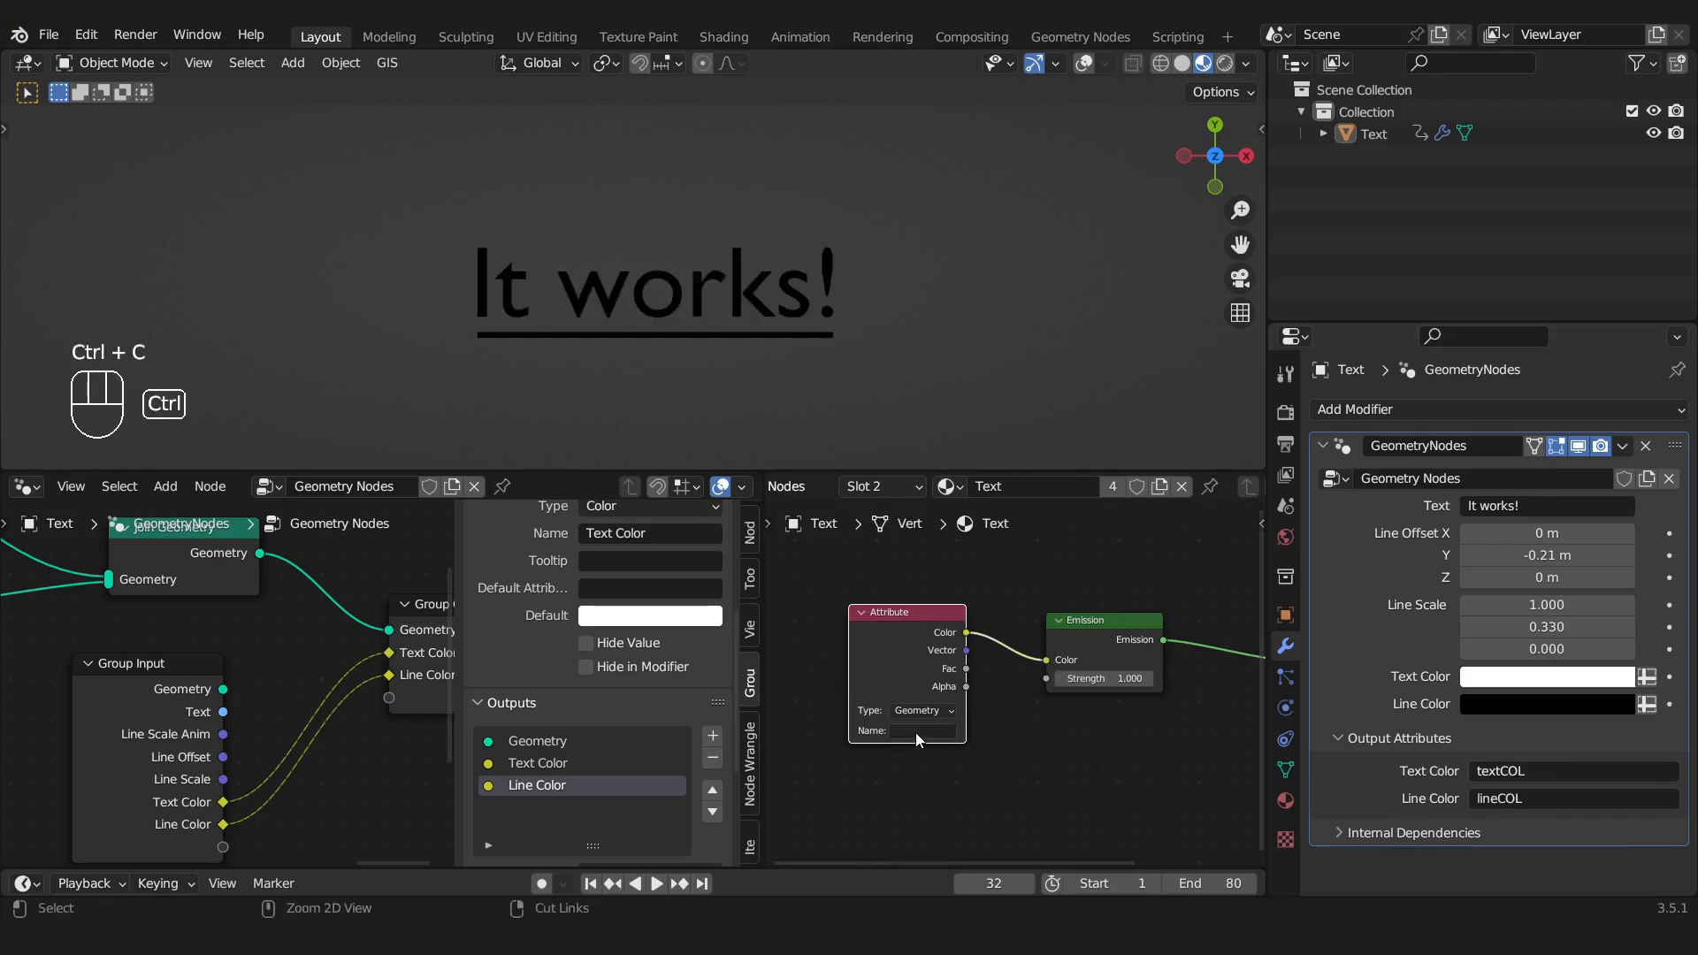
{"action": "key", "text": "ctrl+v"}
Try a different Text Color in the modifier to test the text material, and restore it to white
{"action": "left_click", "coordinate": [1483, 675]}
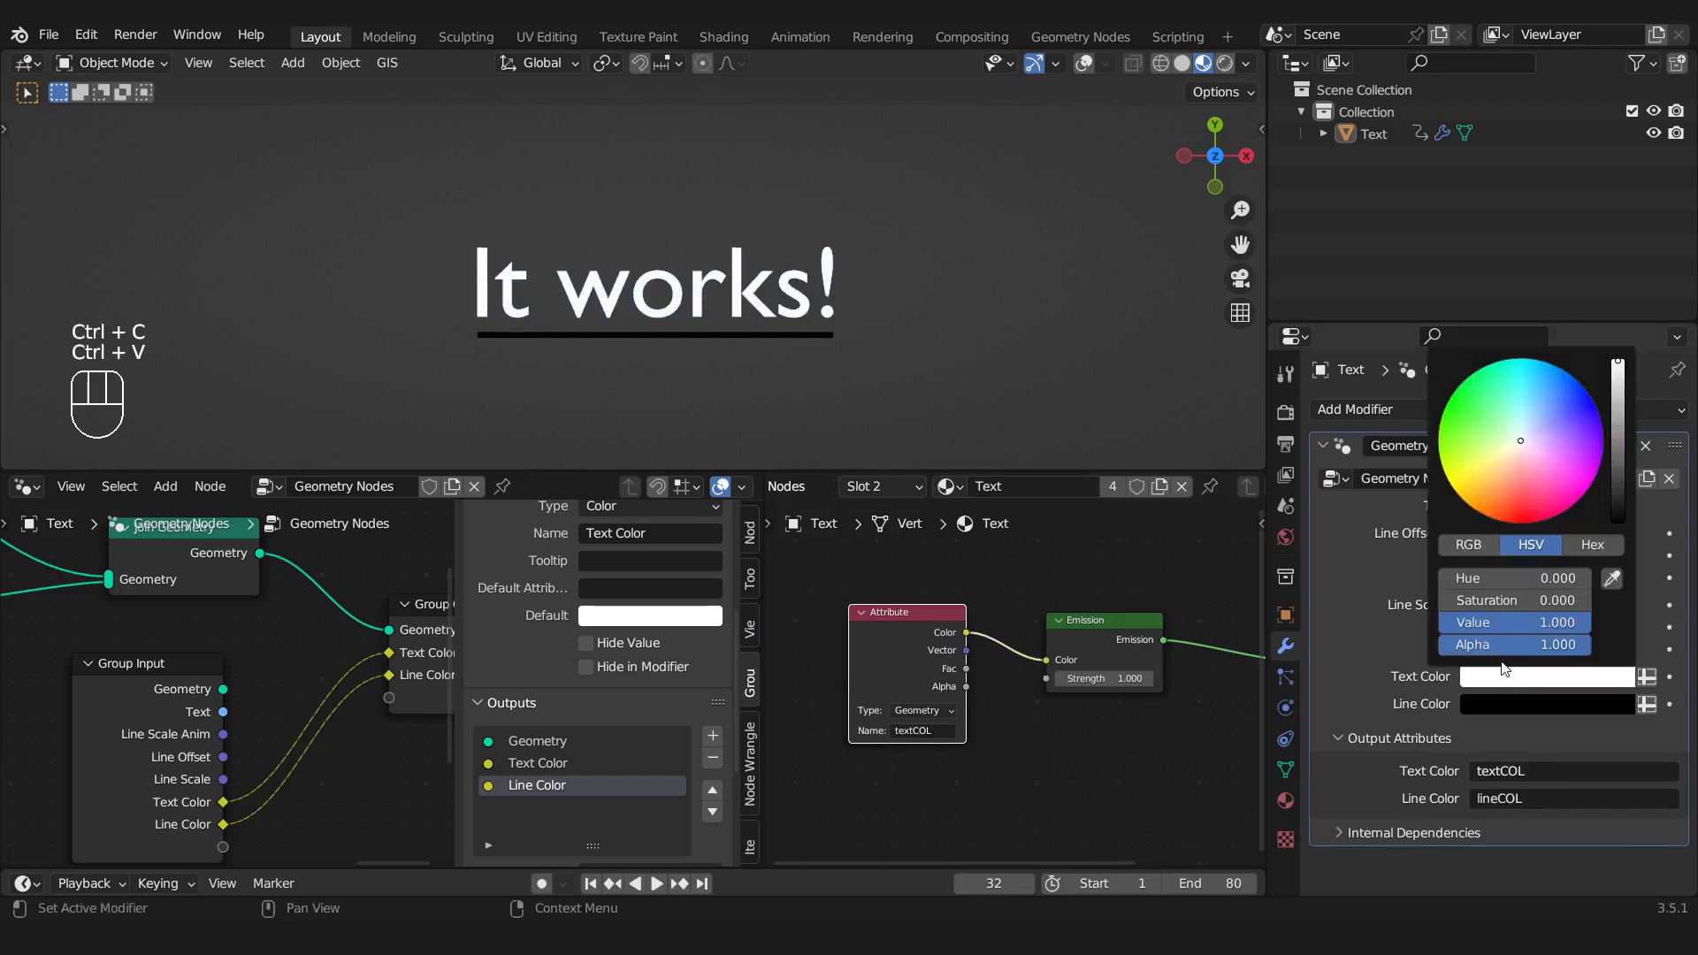
{"action": "key", "text": "ctrl+v"}
{"action": "left_click_drag", "start_coordinate": [1505, 397], "coordinate": [1509, 438]}
{"action": "key", "text": "BackSpace"}
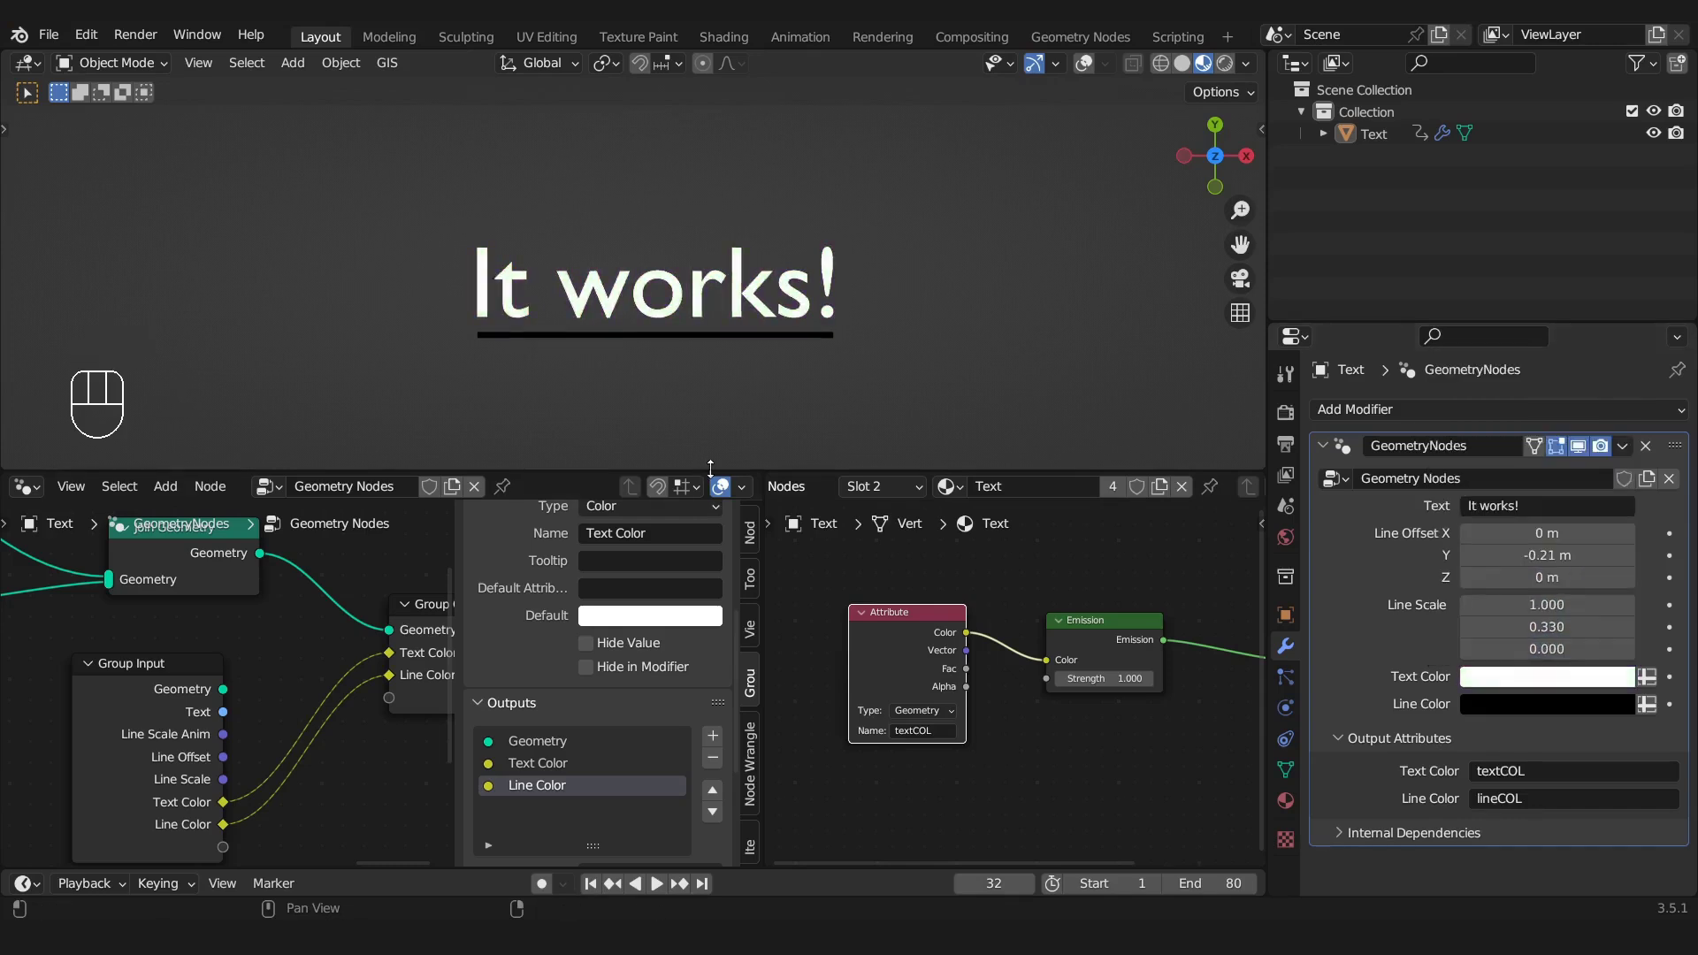
Close the Shader Editor area and move the Text Color and Line Color group inputs up to directly below Text
{"action": "left_click_drag", "start_coordinate": [760, 481], "coordinate": [873, 495]}
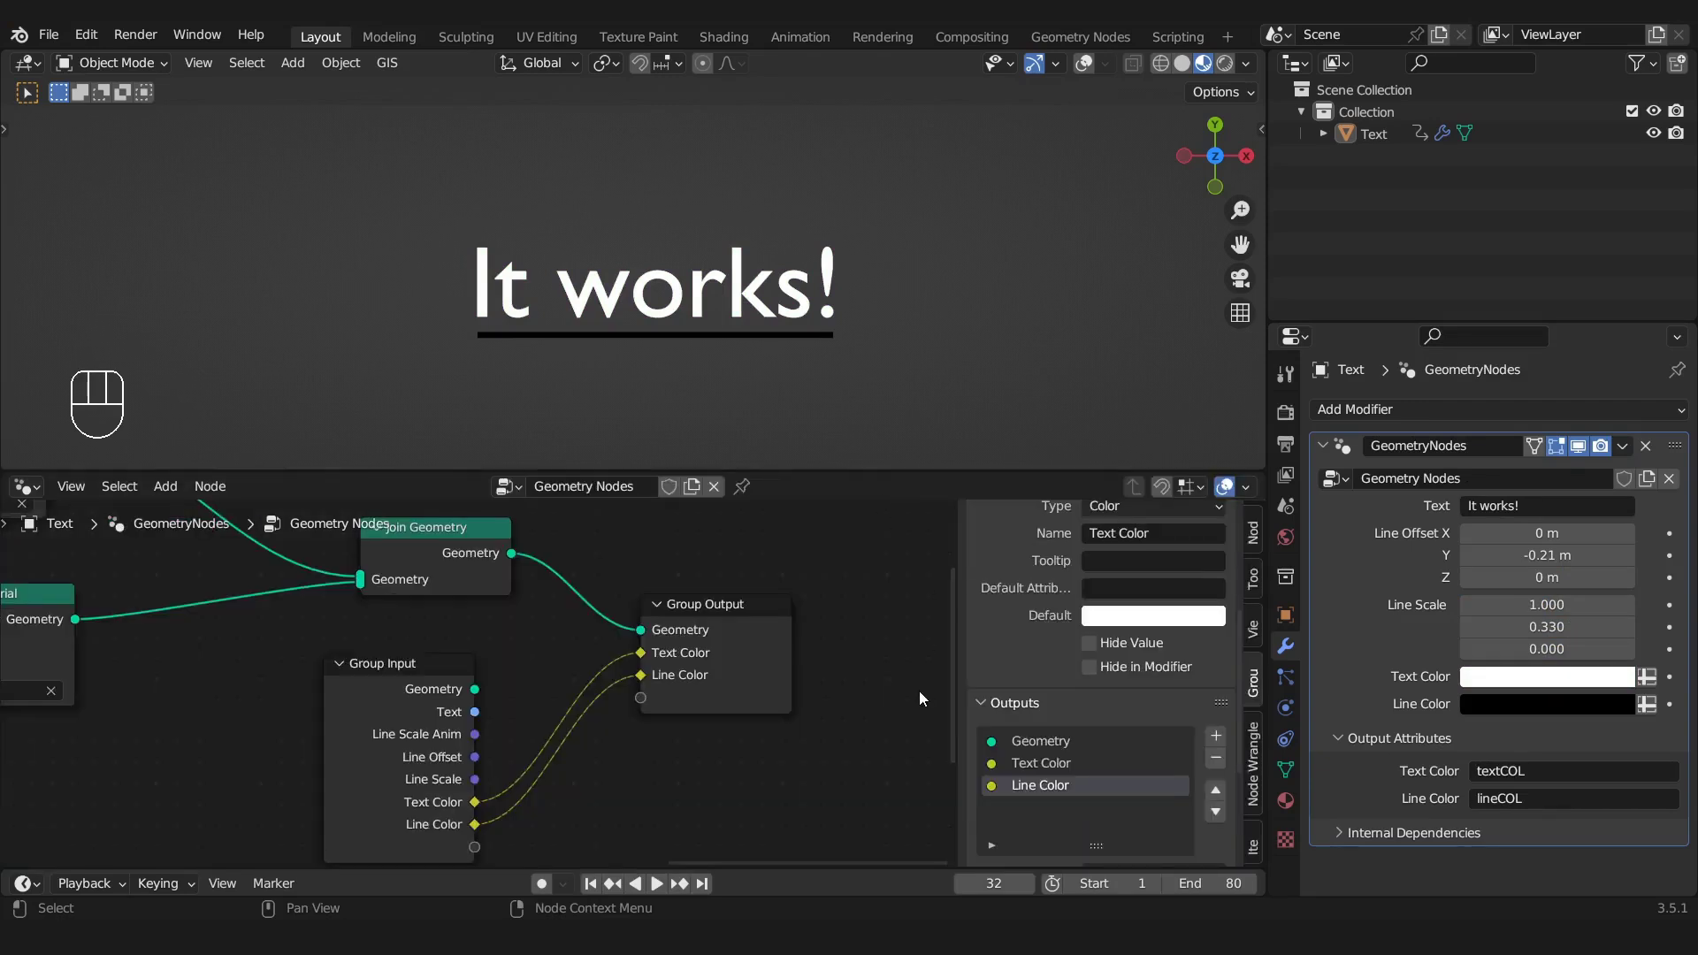
{"action": "scroll", "coordinate": [1024, 683], "scroll_direction": "up", "scroll_amount": 5}
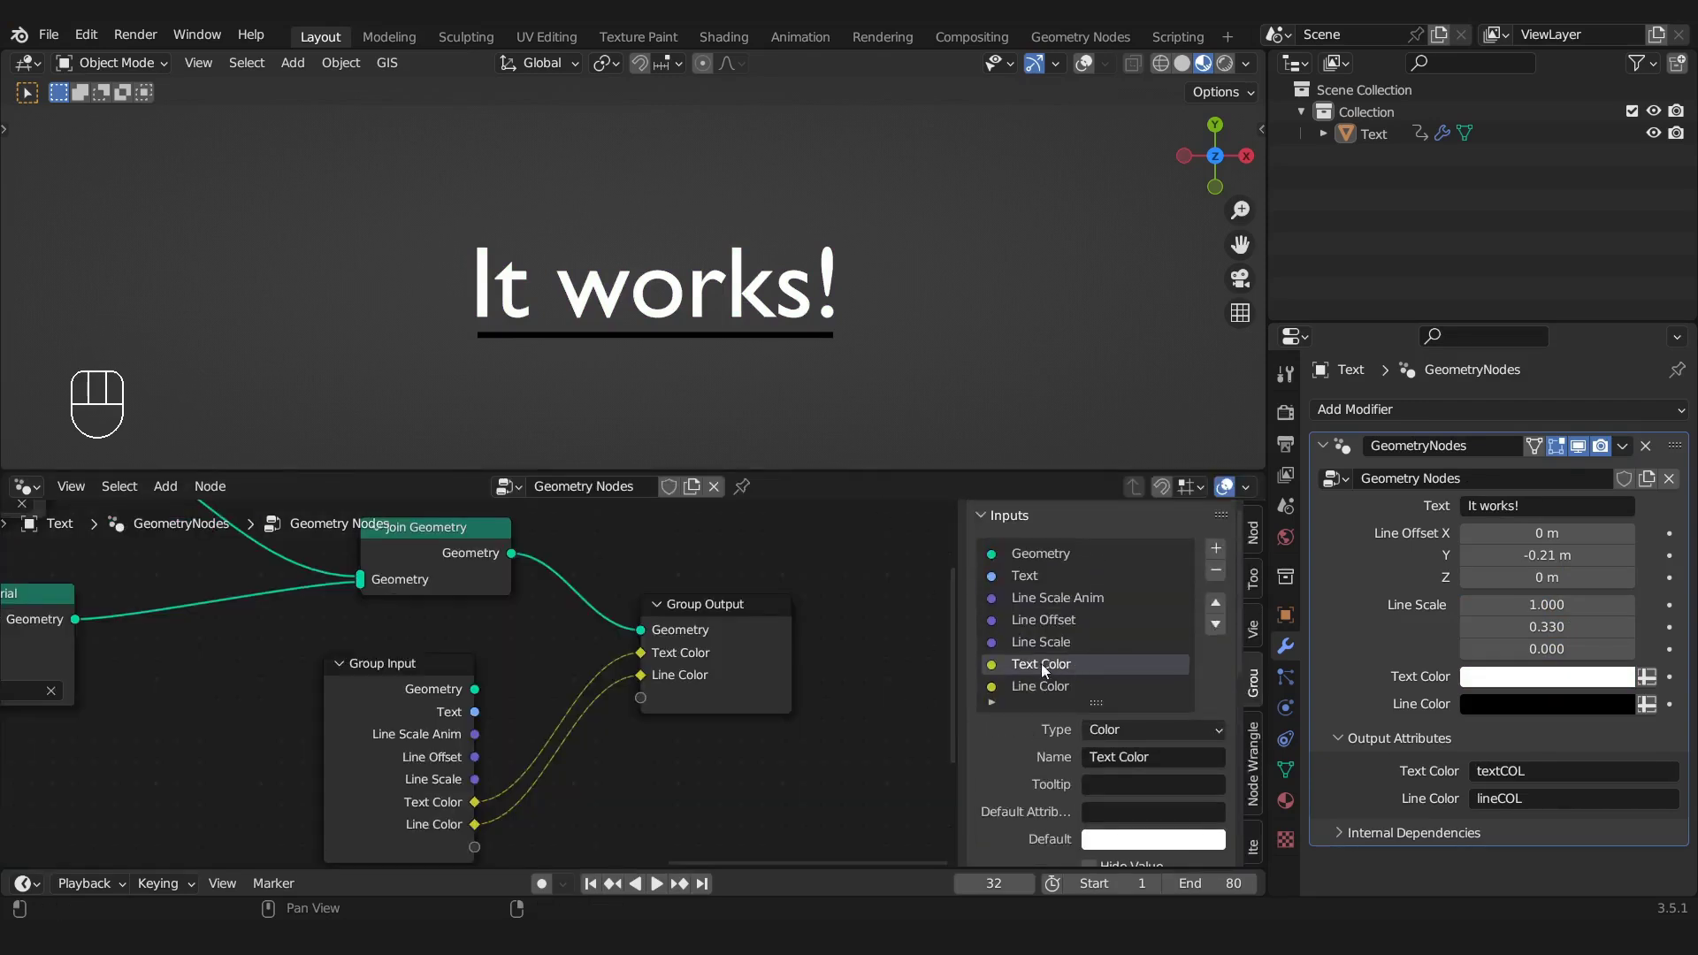
{"action": "left_click", "coordinate": [1215, 602]}
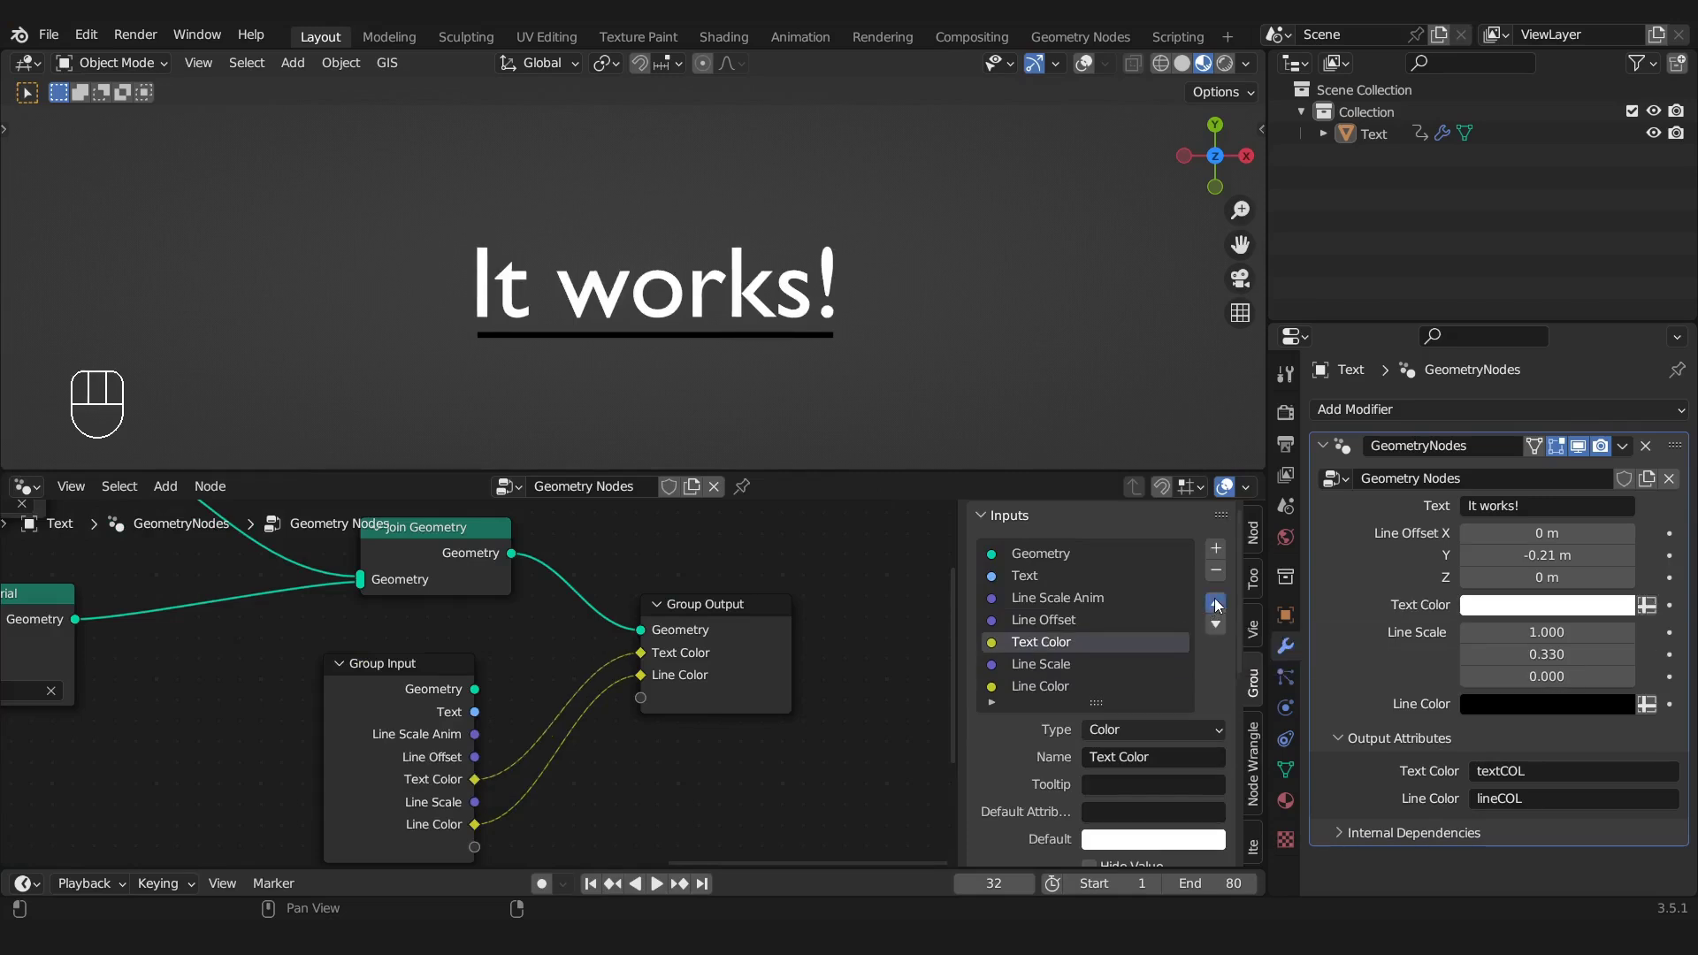
{"action": "left_click", "coordinate": [1215, 603]}
{"action": "left_click", "coordinate": [1215, 603]}
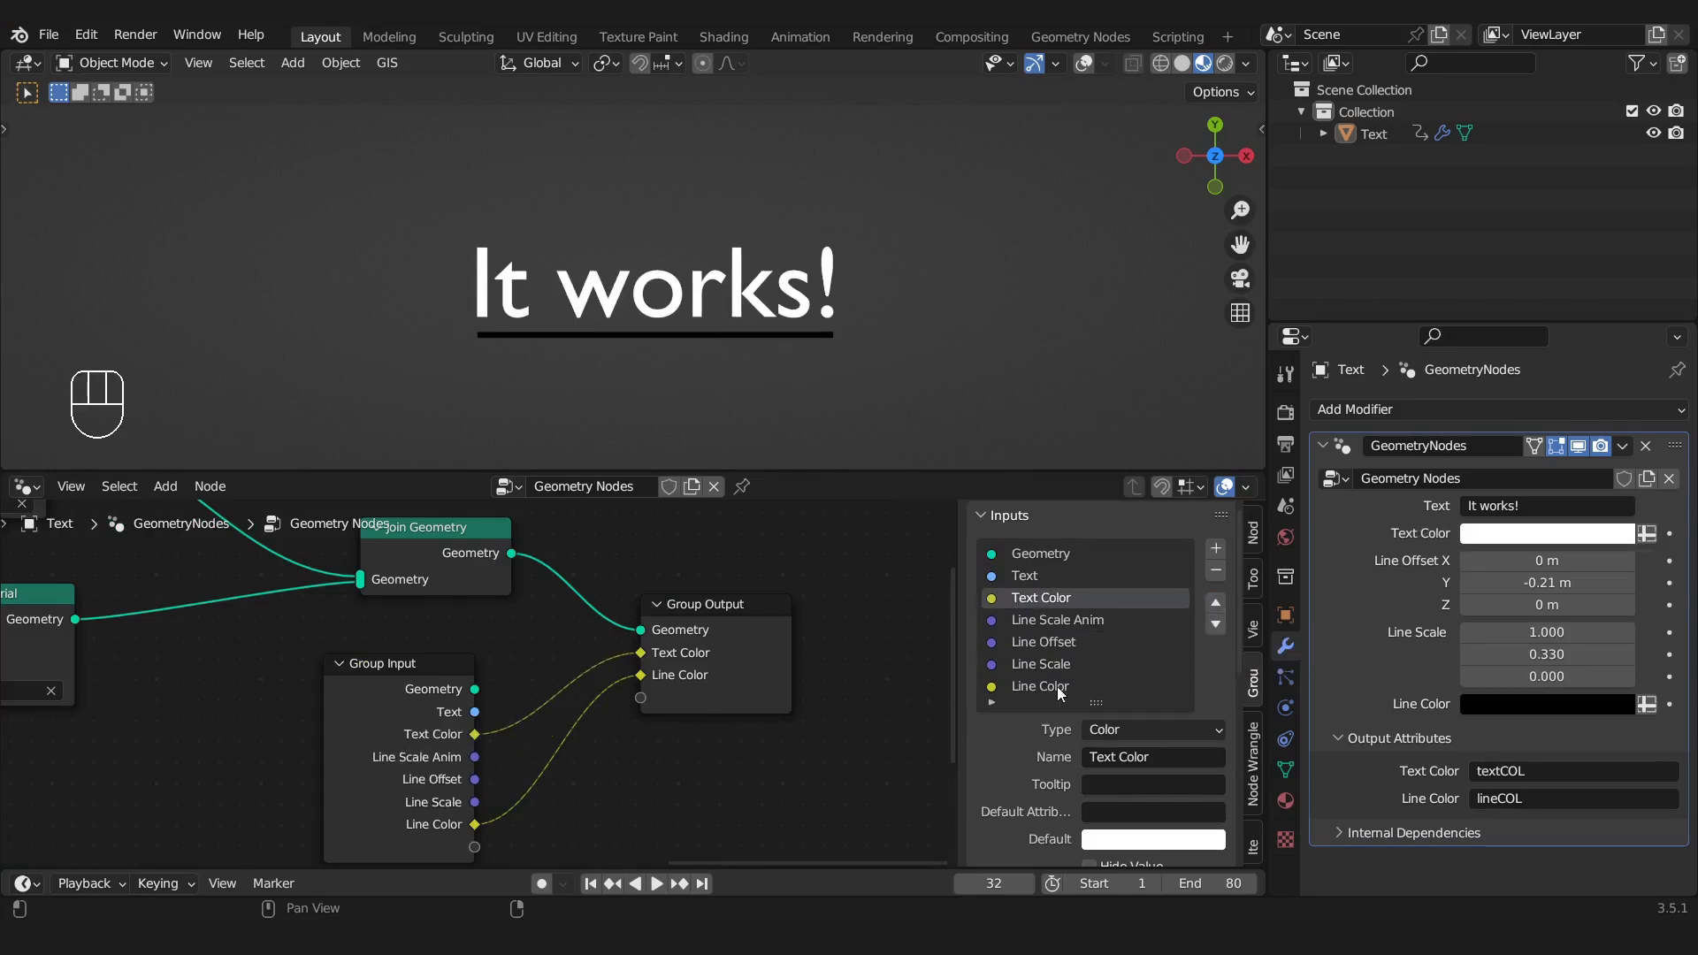
{"action": "left_click", "coordinate": [1058, 686]}
{"action": "left_click", "coordinate": [1215, 602]}
{"action": "left_click", "coordinate": [1215, 602]}
{"action": "left_click", "coordinate": [1215, 602]}
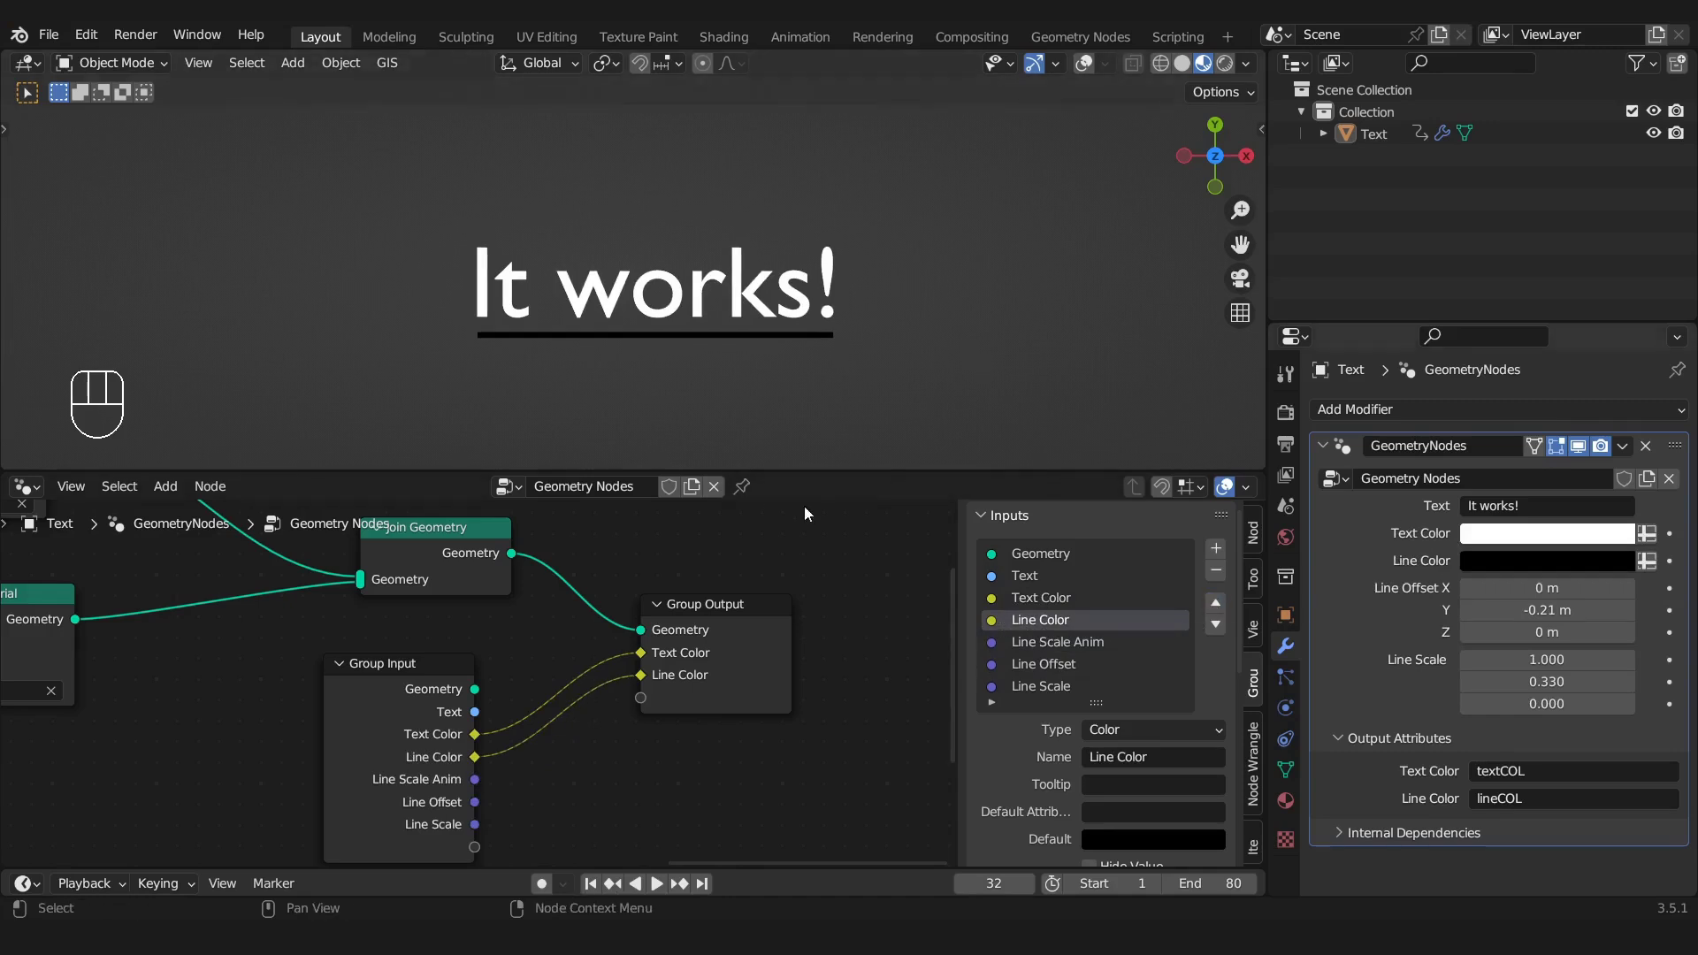
Enlarge the 3D viewport in rendered shading and set the world background strength to 0
{"action": "left_click_drag", "start_coordinate": [863, 472], "coordinate": [849, 835]}
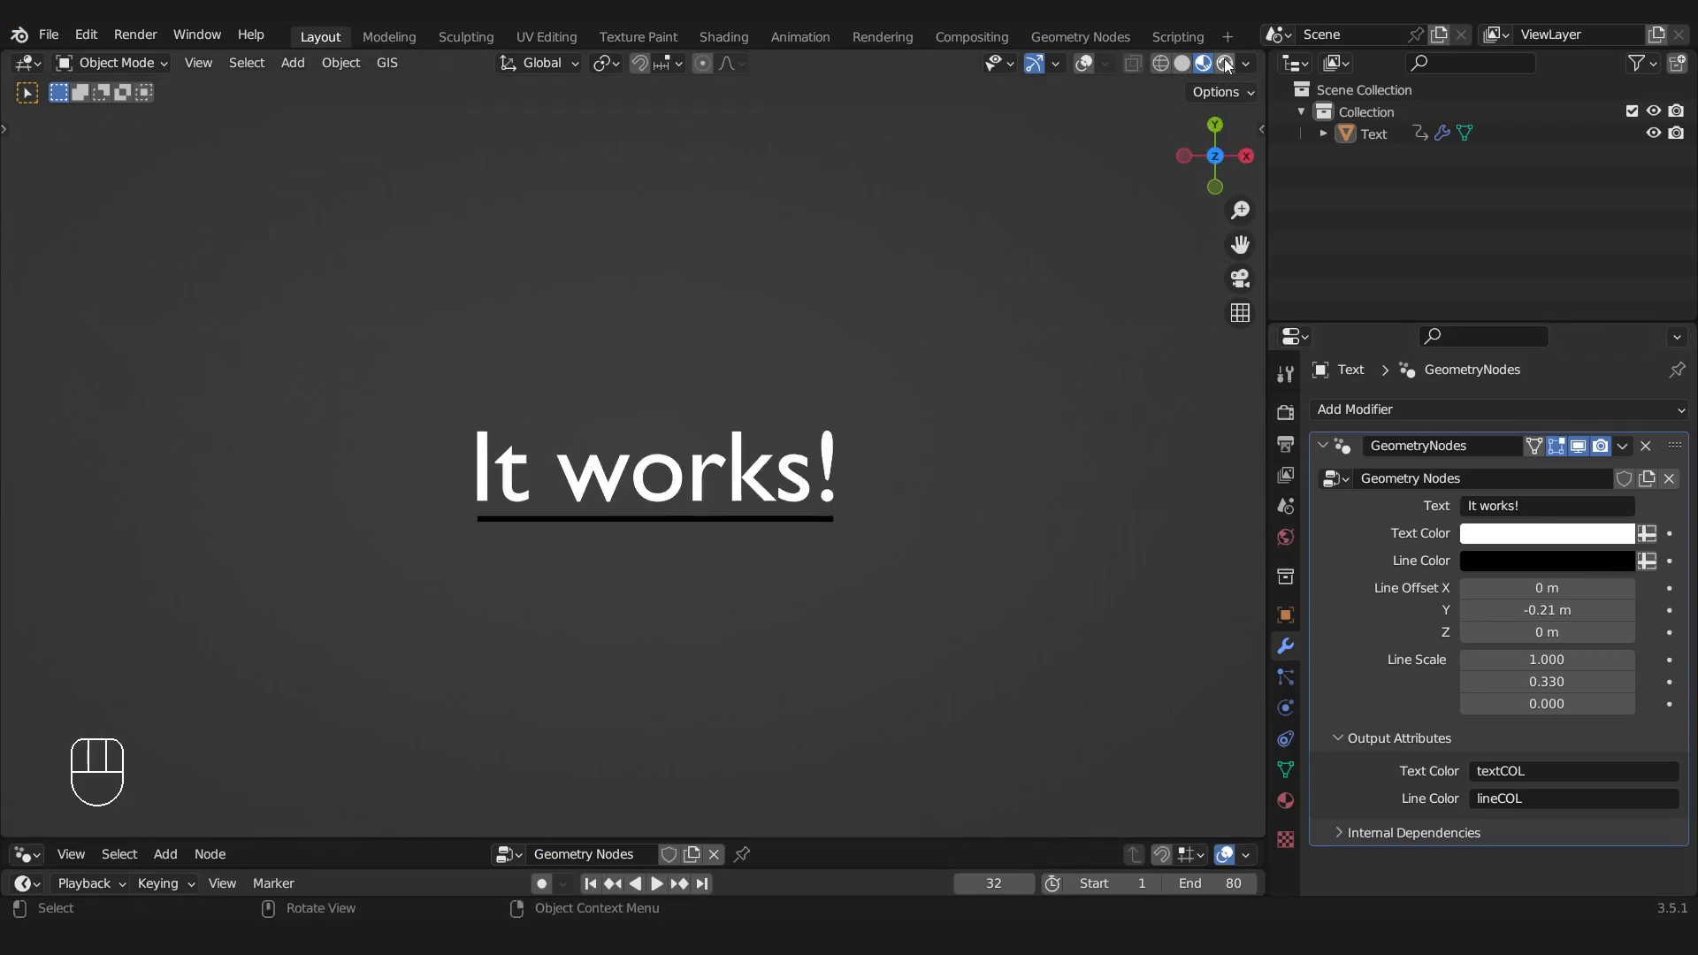
{"action": "key", "text": "z"}
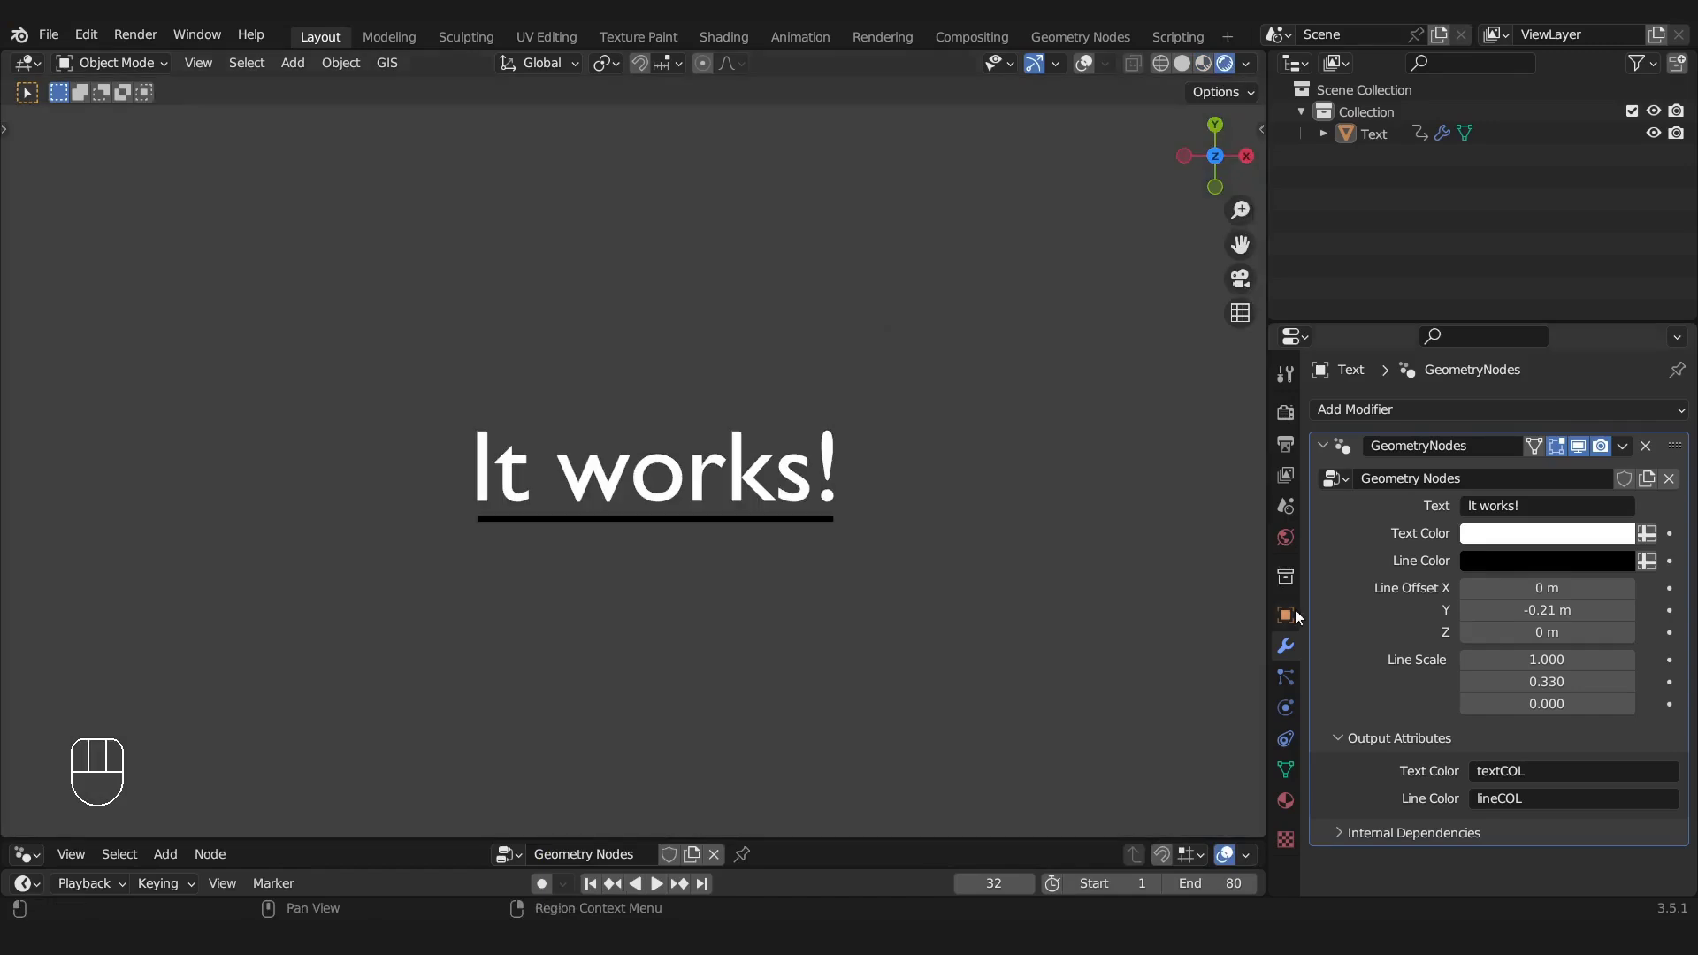
{"action": "left_click", "coordinate": [1288, 536]}
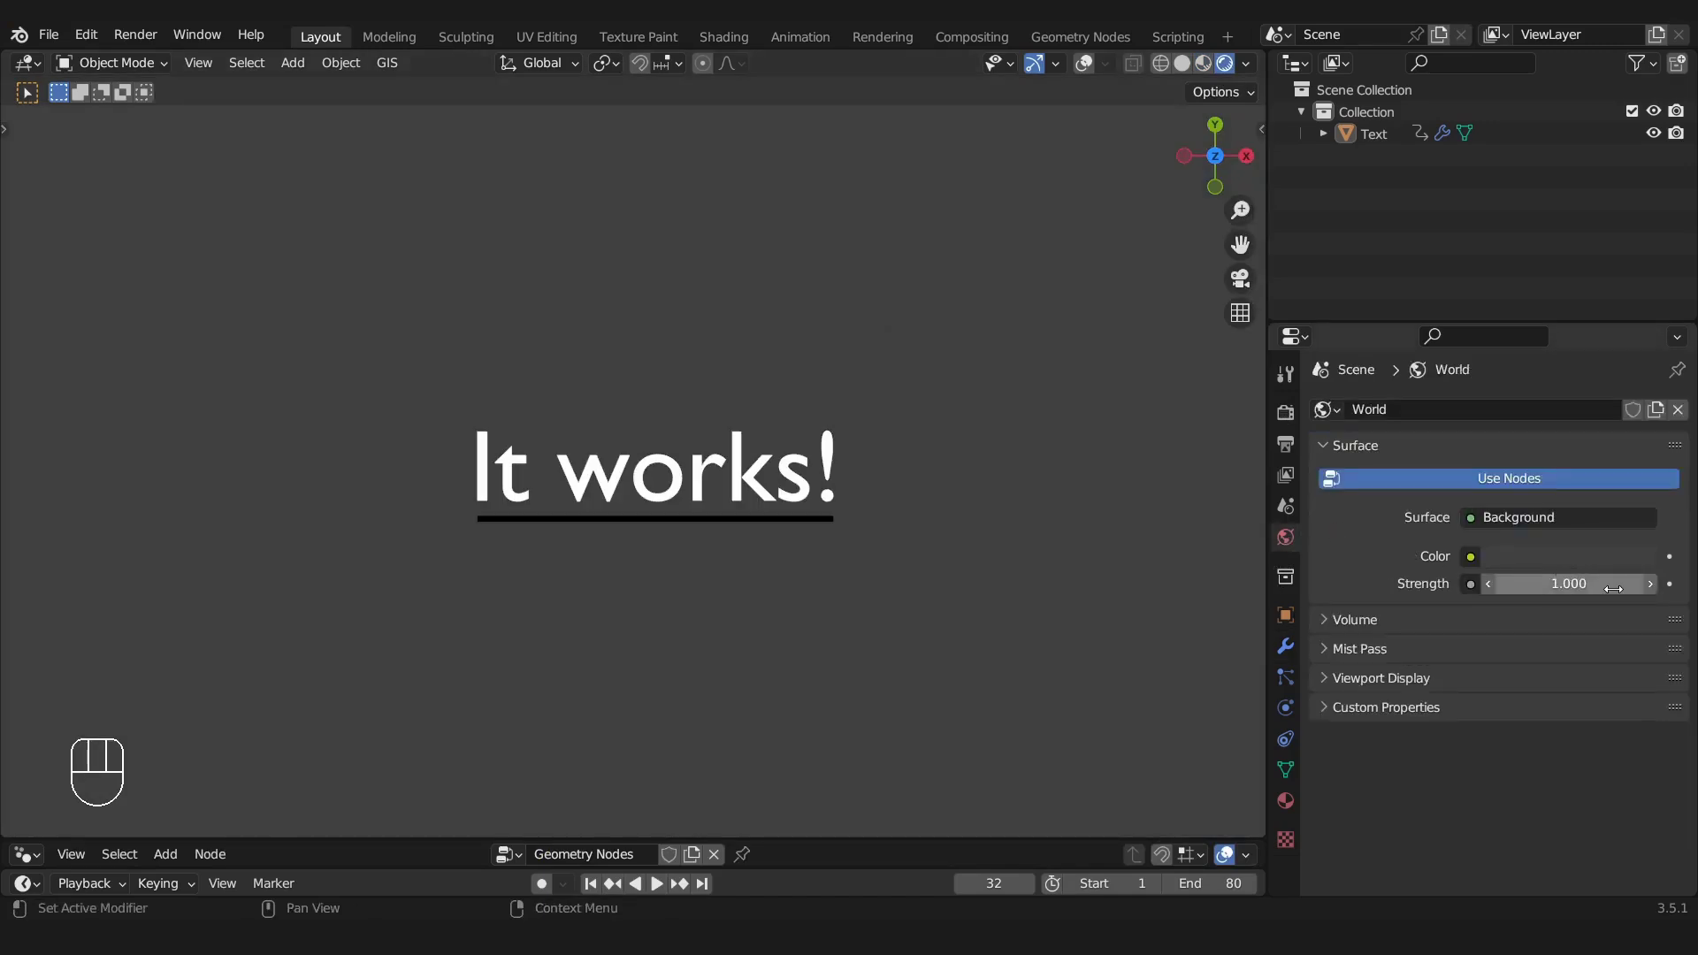
{"action": "left_click_drag", "start_coordinate": [1580, 583], "coordinate": [1494, 584]}
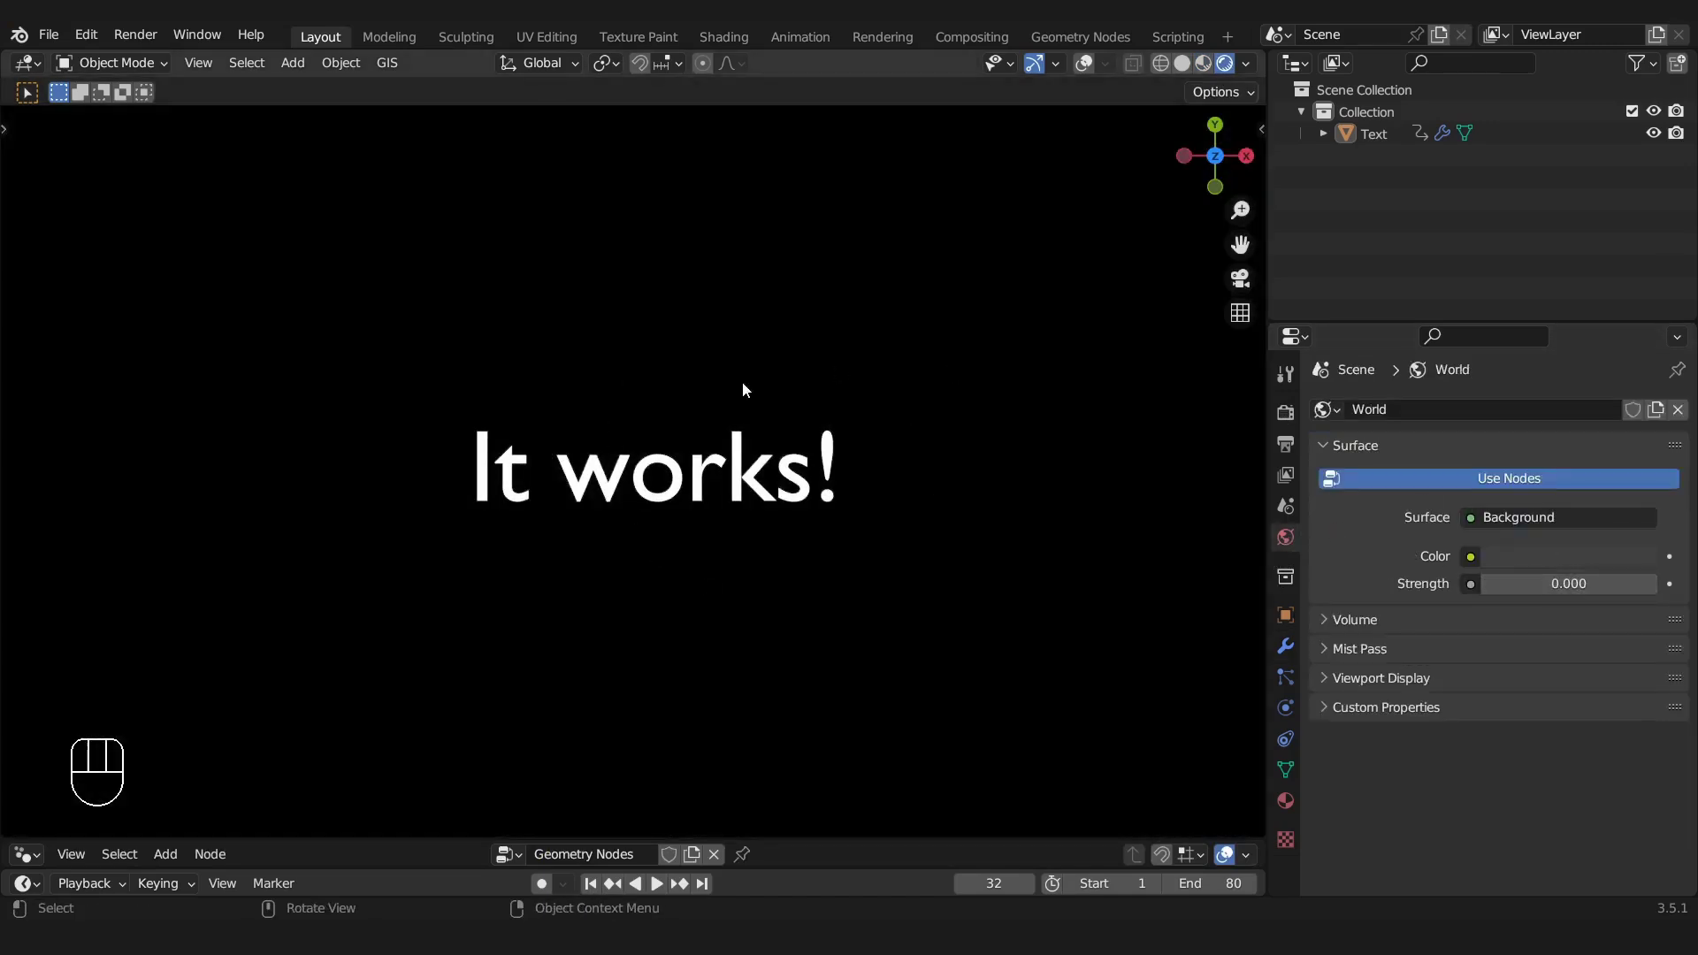
Set the Line Color in the text's geometry nodes modifier to a bright orange
{"action": "left_click", "coordinate": [1286, 648]}
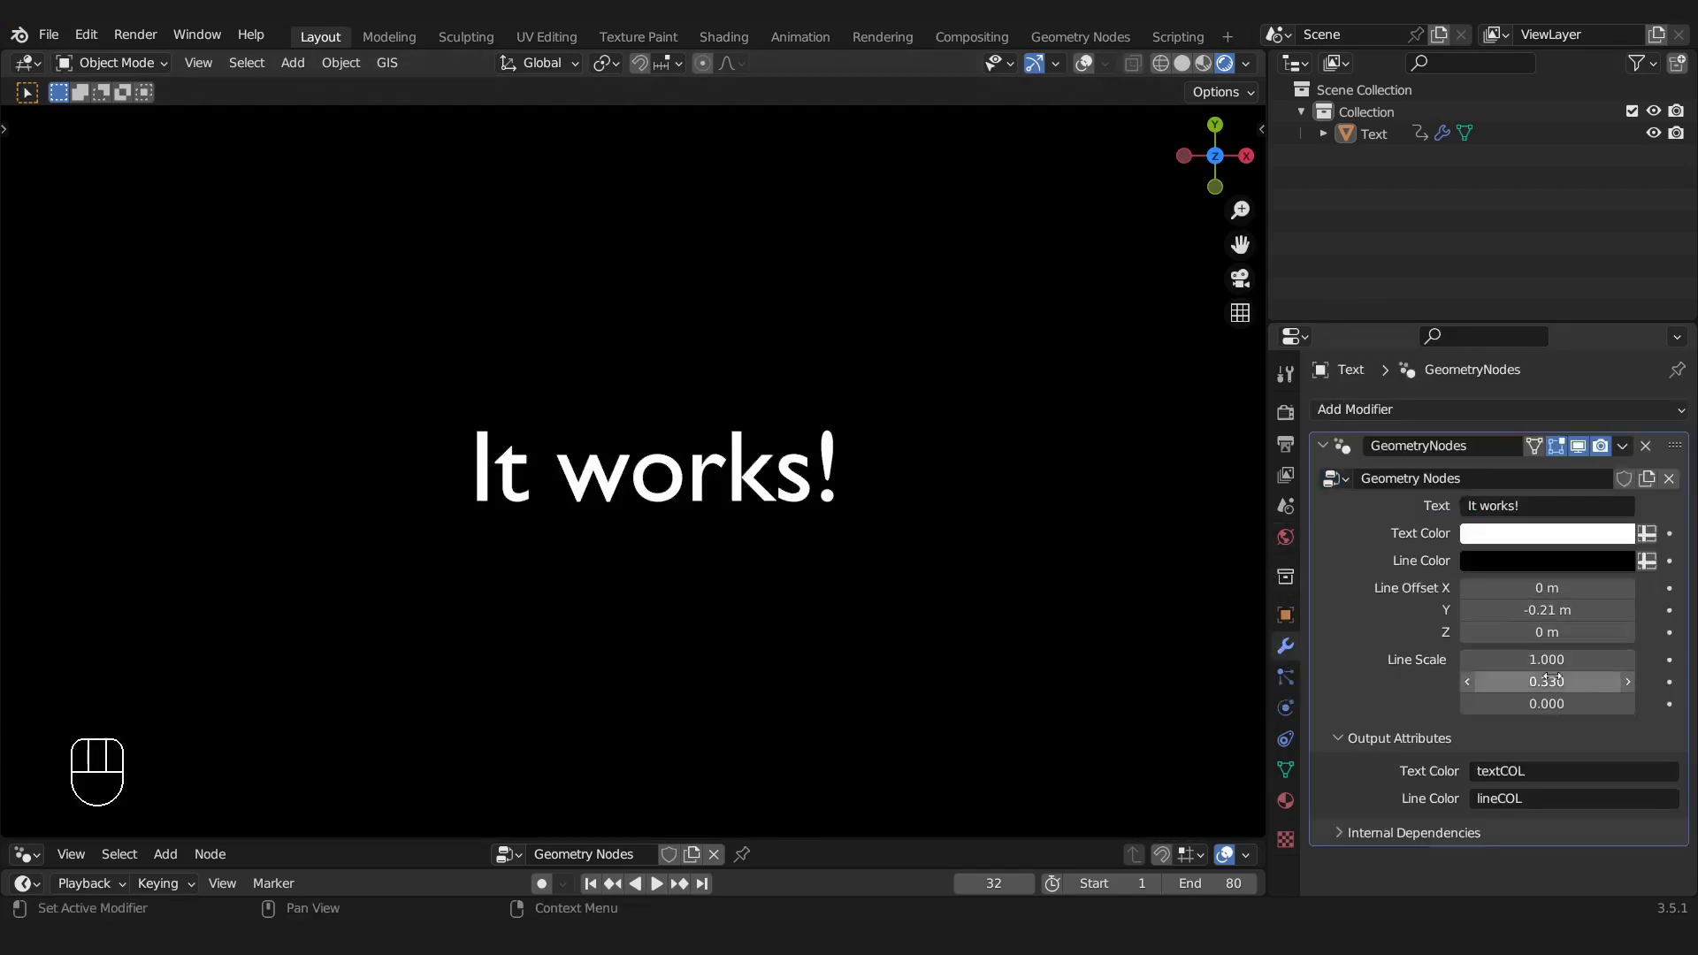
{"action": "left_click", "coordinate": [1525, 554]}
{"action": "scroll", "coordinate": [1556, 333], "scroll_direction": "up", "scroll_amount": 20}
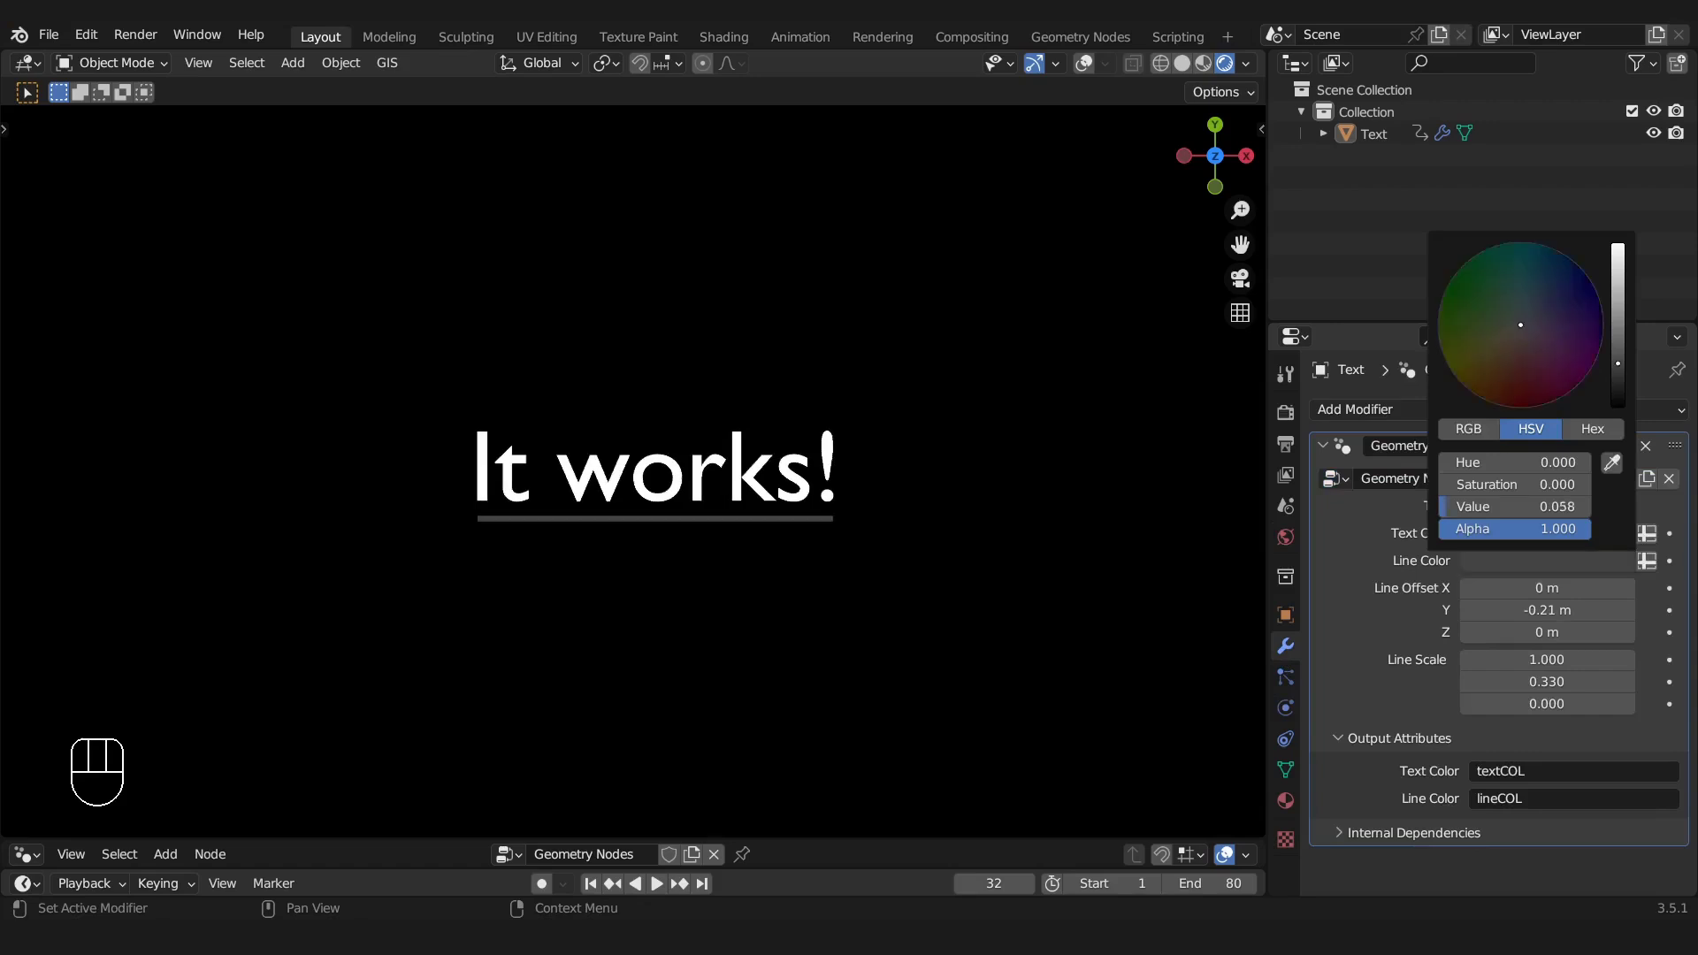
{"action": "left_click_drag", "start_coordinate": [1515, 340], "coordinate": [1473, 393]}
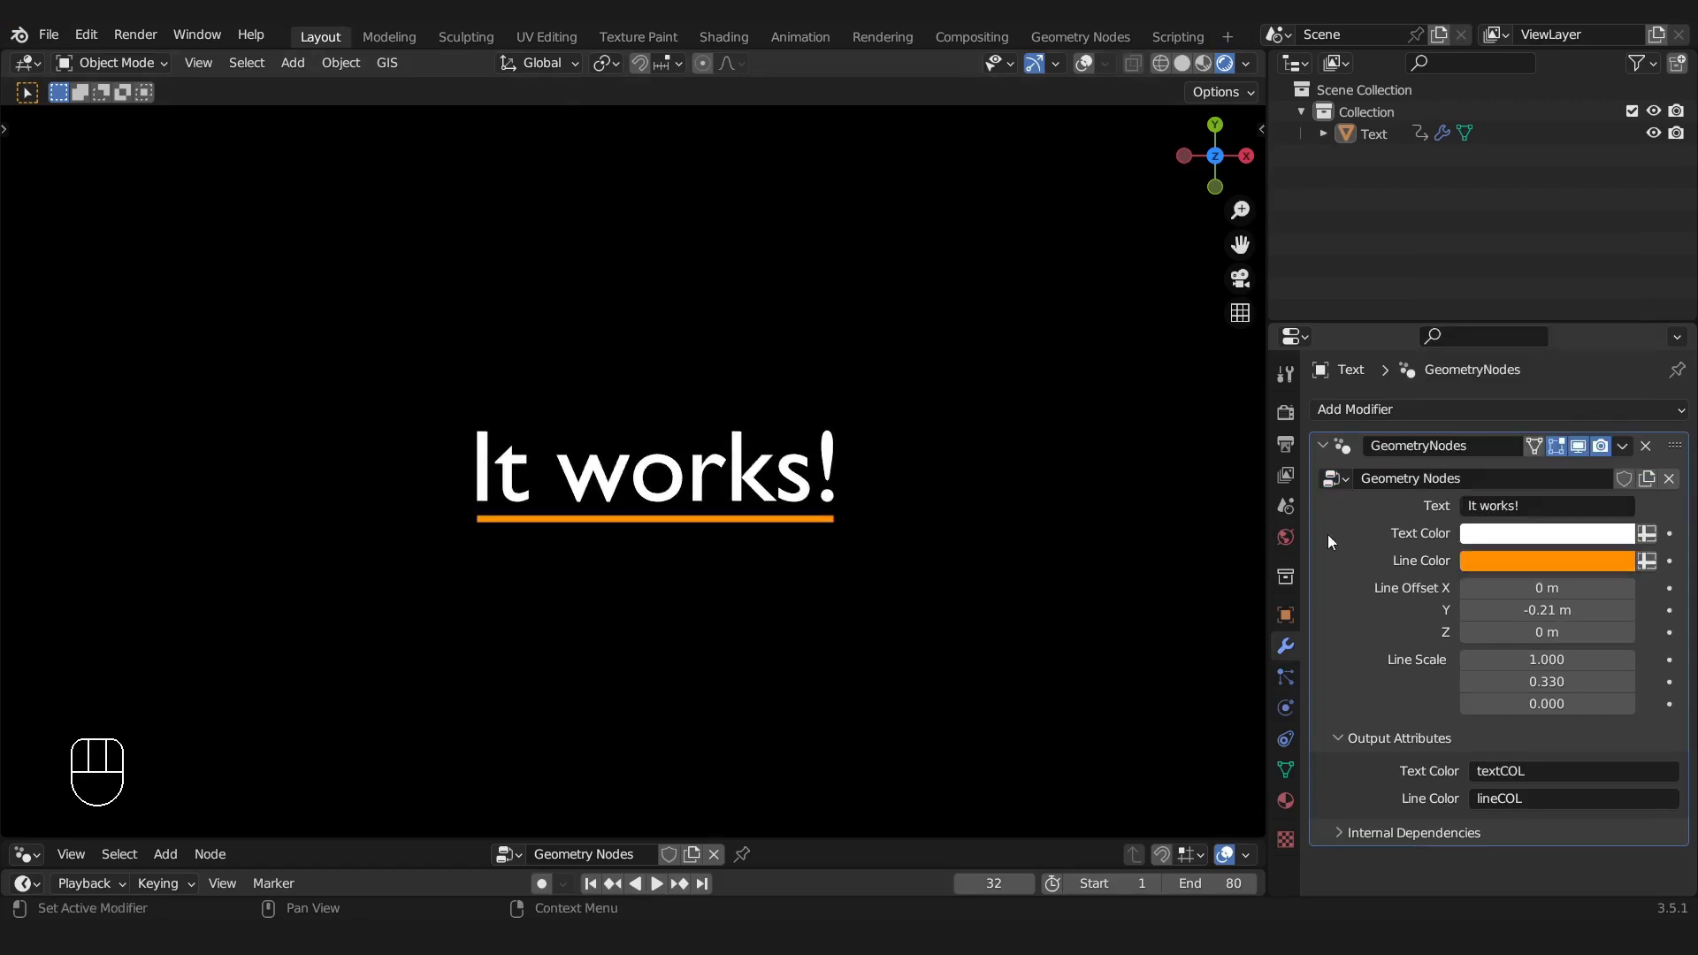
Enable Eevee Bloom and set the Text material's emission strength to 2.5
{"action": "left_click", "coordinate": [1285, 415]}
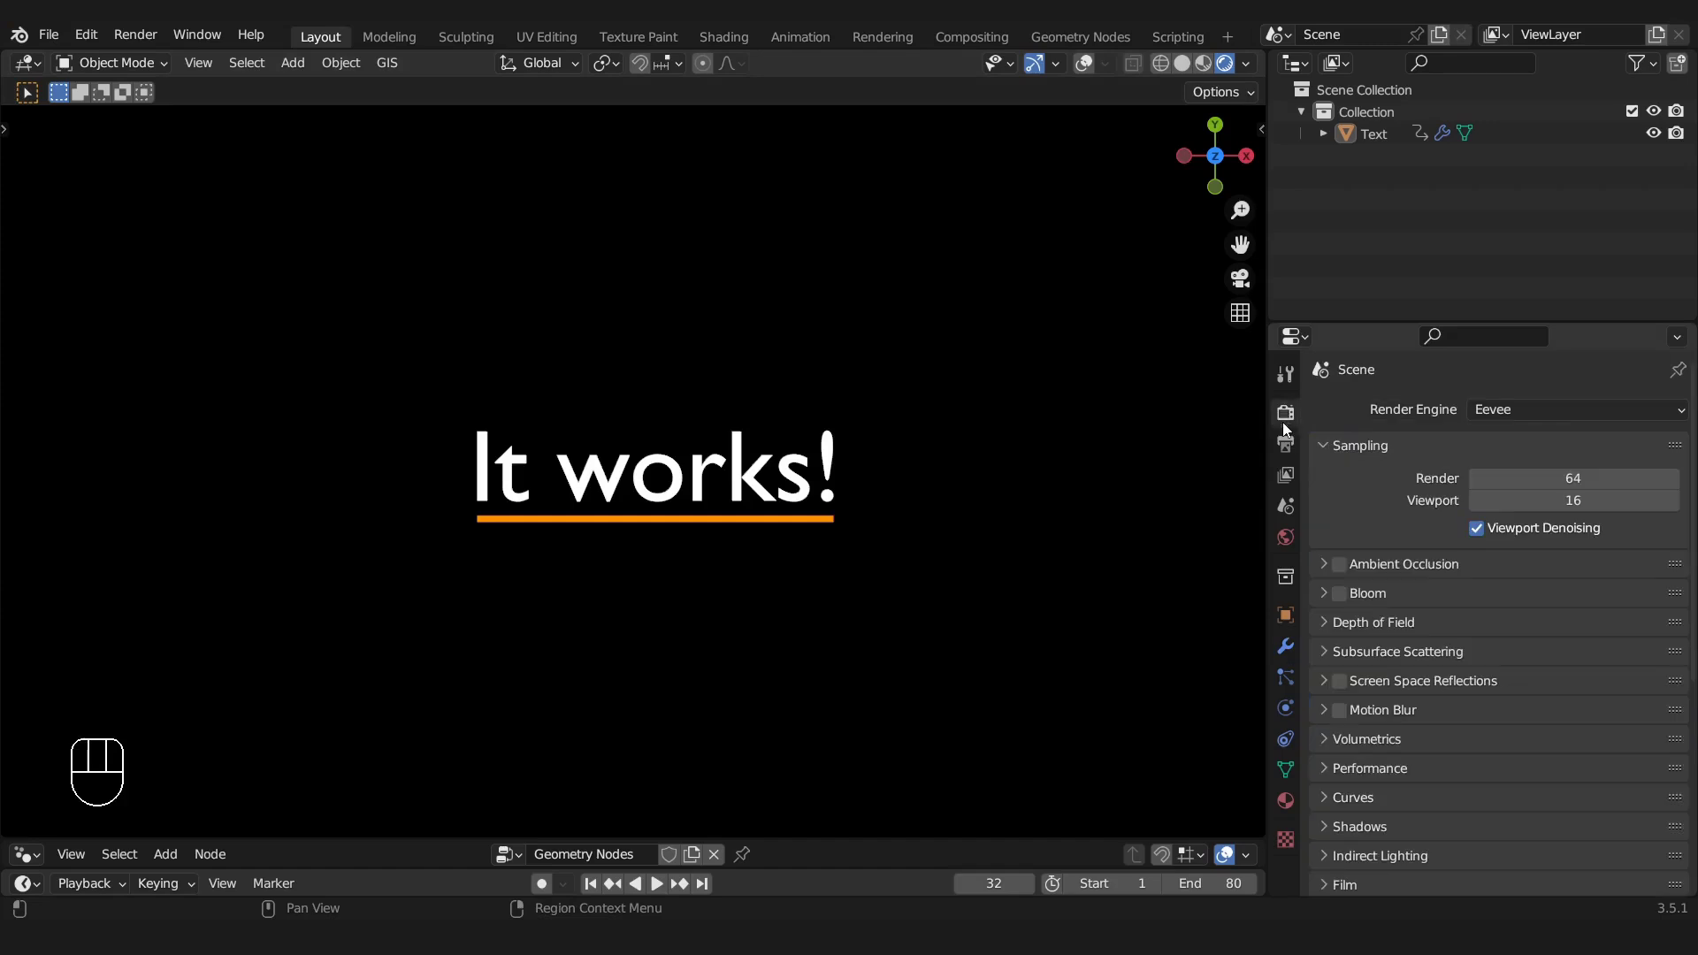
{"action": "left_click", "coordinate": [1339, 594]}
{"action": "left_click", "coordinate": [1285, 800]}
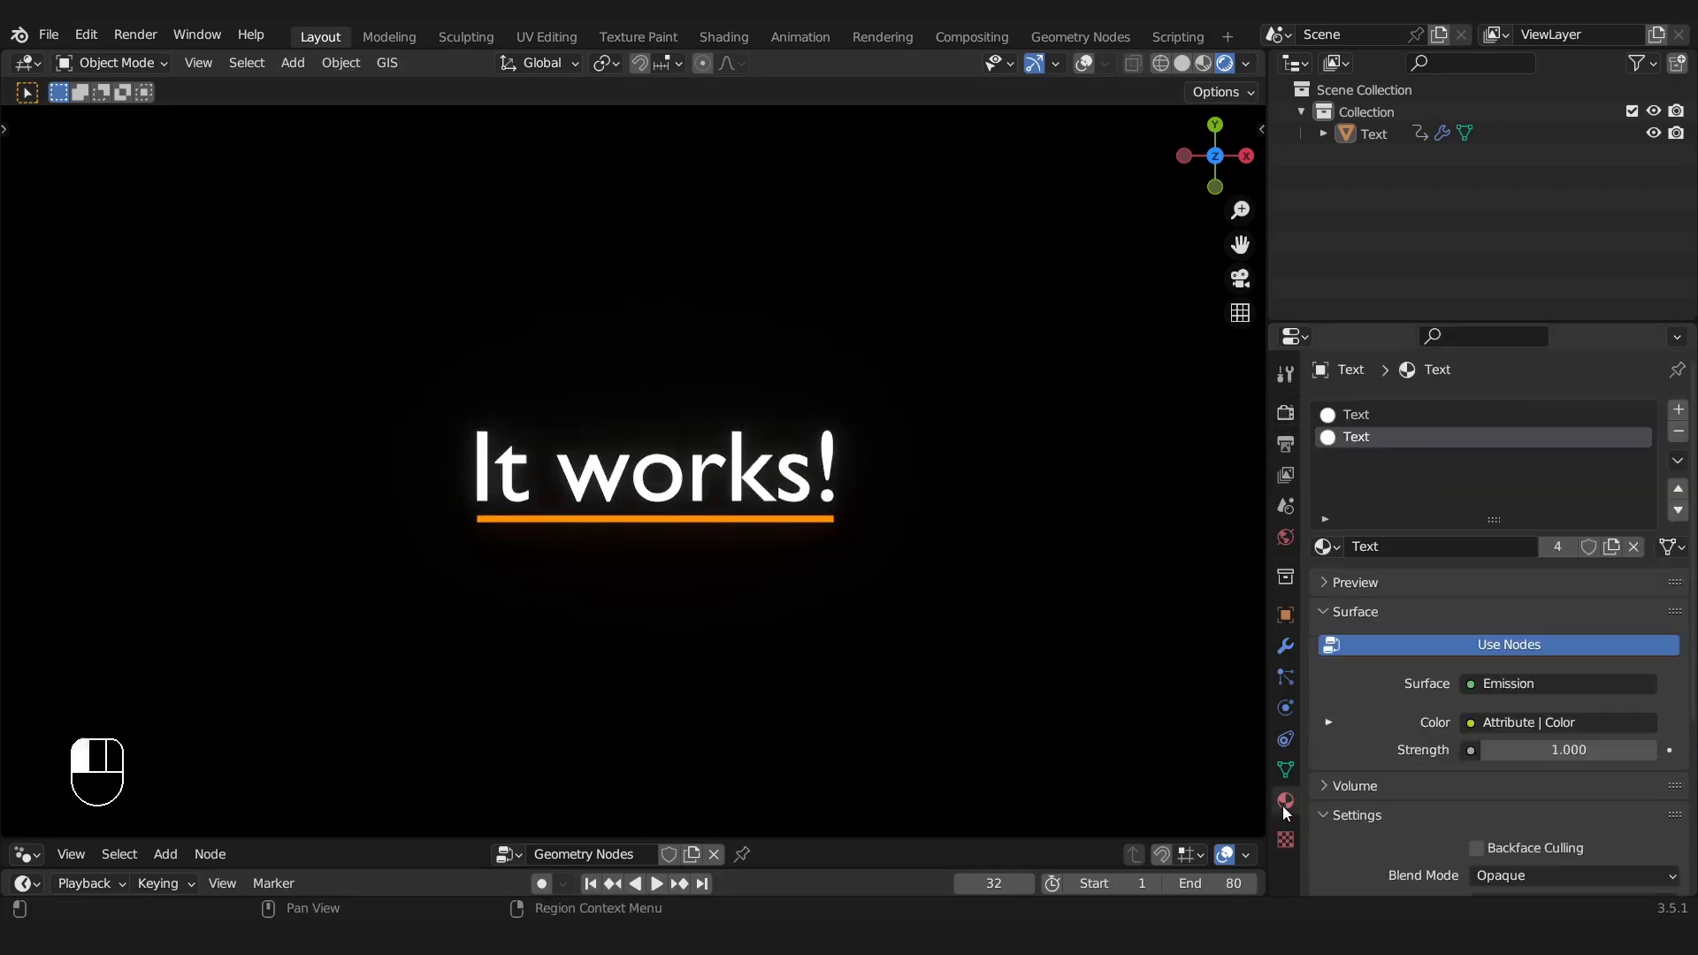
{"action": "left_click_drag", "start_coordinate": [1510, 752], "coordinate": [1557, 751]}
{"action": "left_click", "coordinate": [1561, 747]}
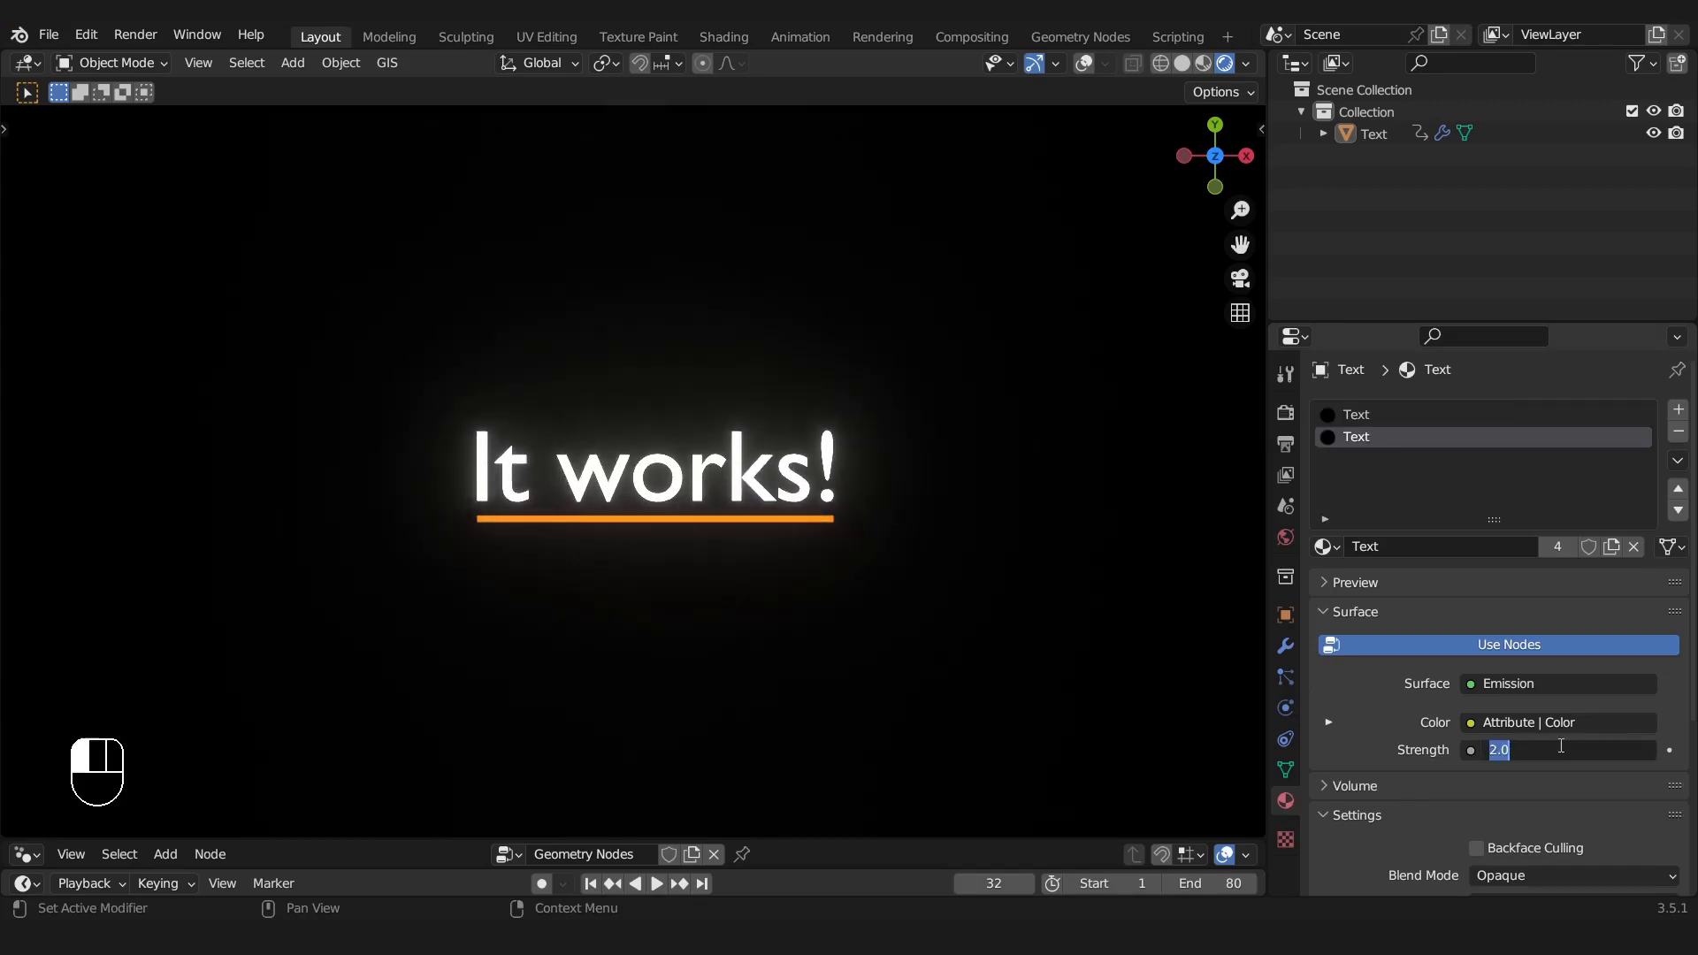
{"action": "type", "text": "2.5"}
{"action": "key", "text": "Return"}
Assign the Line material to the first material slot and set its emission strength to 2
{"action": "left_click", "coordinate": [1355, 416]}
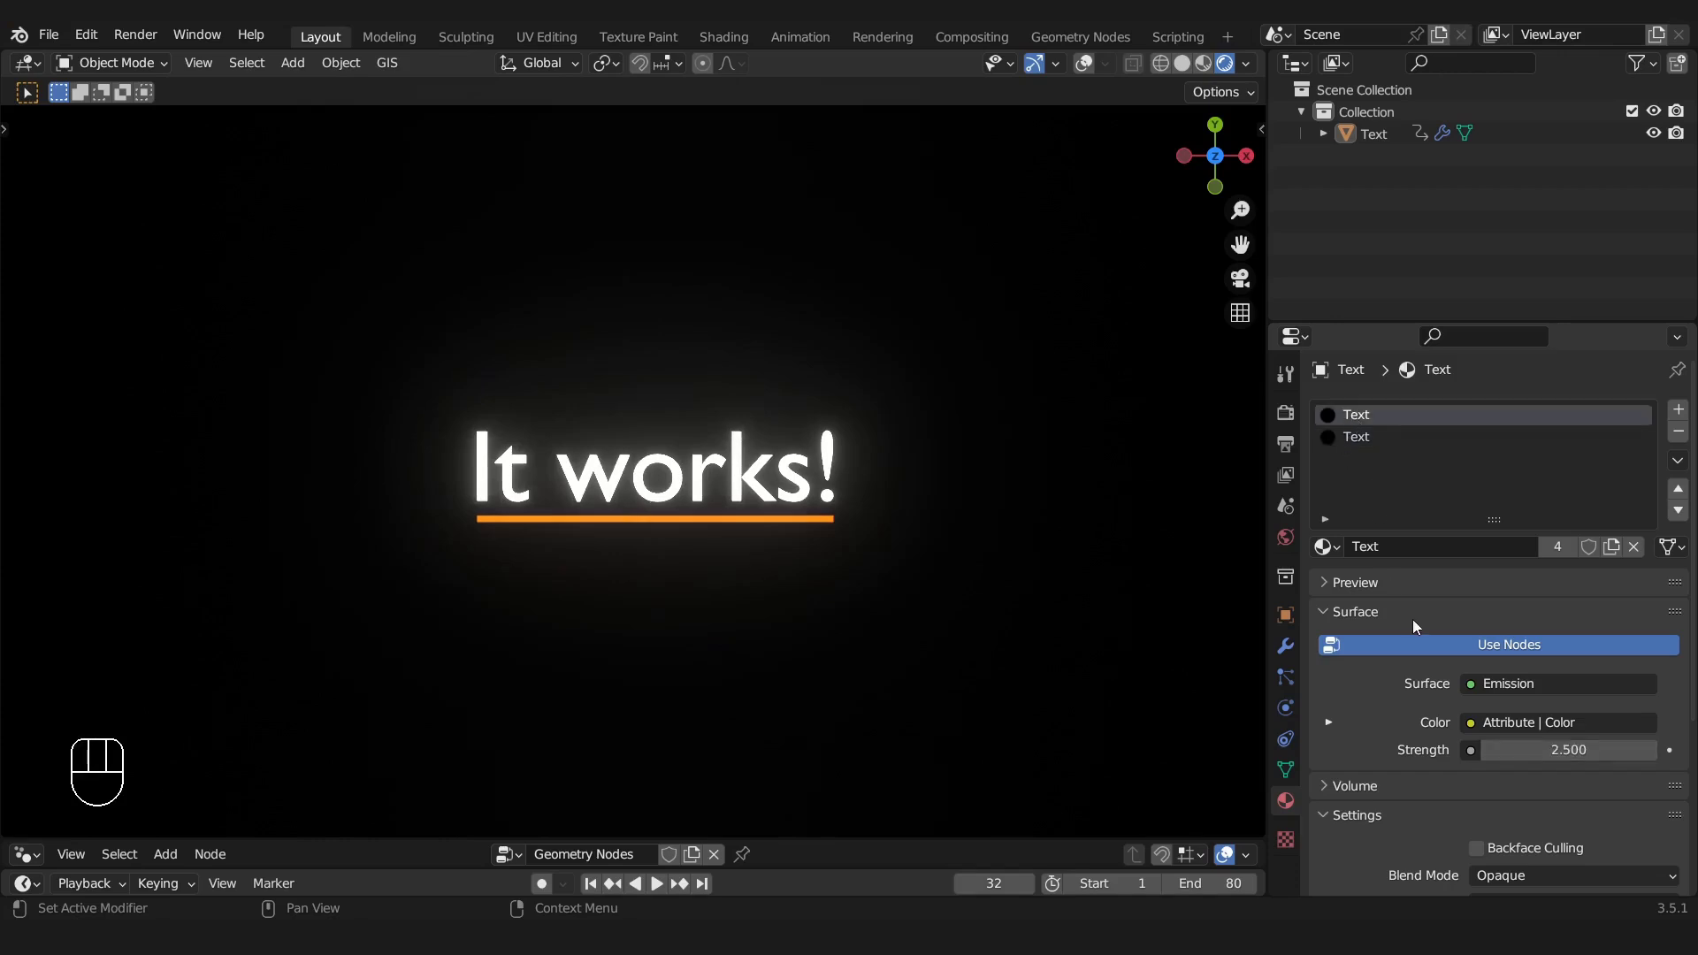
{"action": "left_click", "coordinate": [1325, 547]}
{"action": "left_click", "coordinate": [1353, 584]}
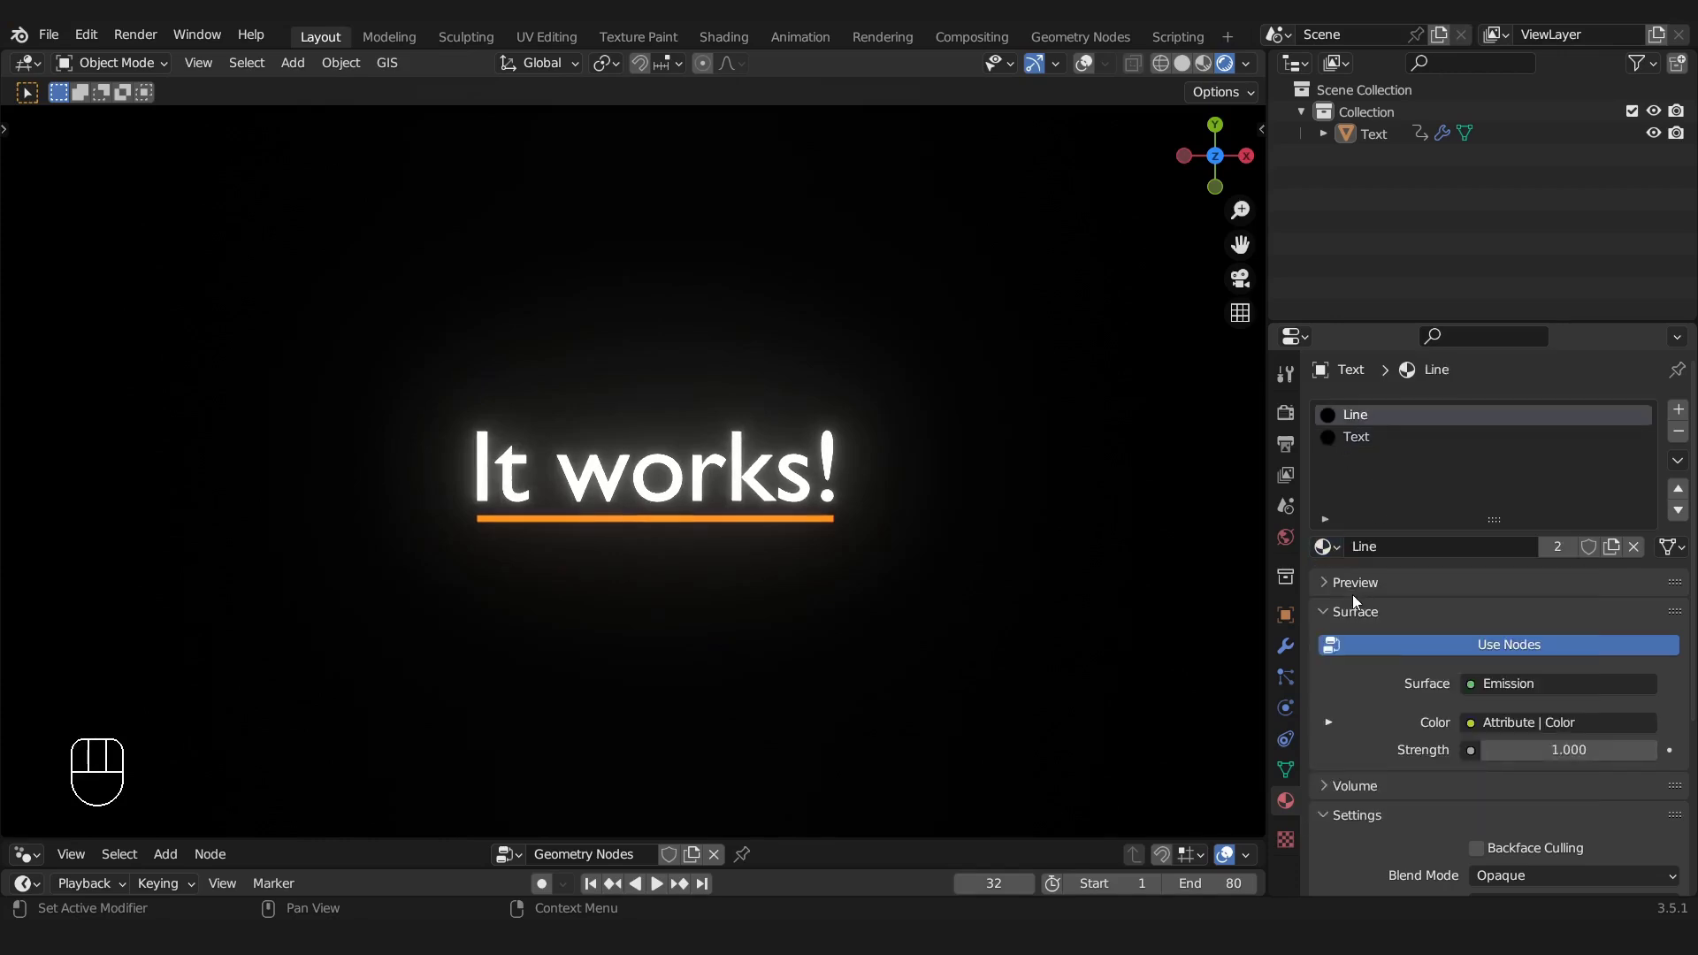
{"action": "left_click", "coordinate": [1554, 749]}
{"action": "type", "text": "2"}
{"action": "key", "text": "Return"}
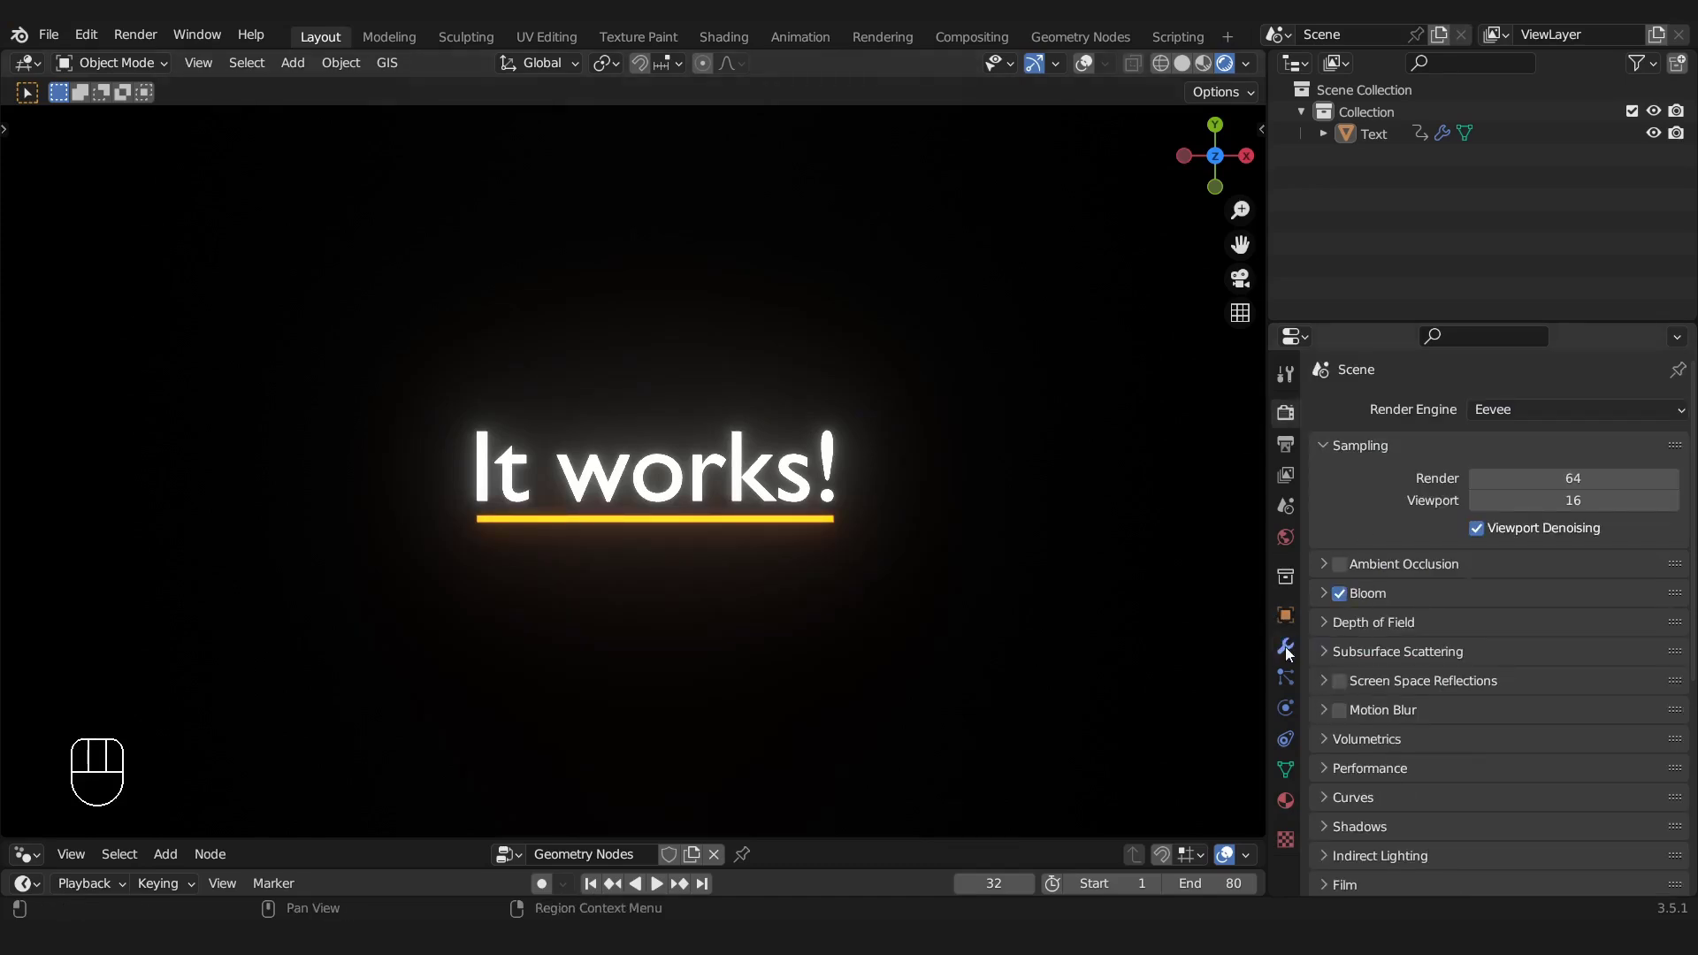
Bring up the text's geometry nodes modifier settings and play the animation to check the glow
{"action": "left_click", "coordinate": [1287, 648]}
{"action": "key", "text": "space"}
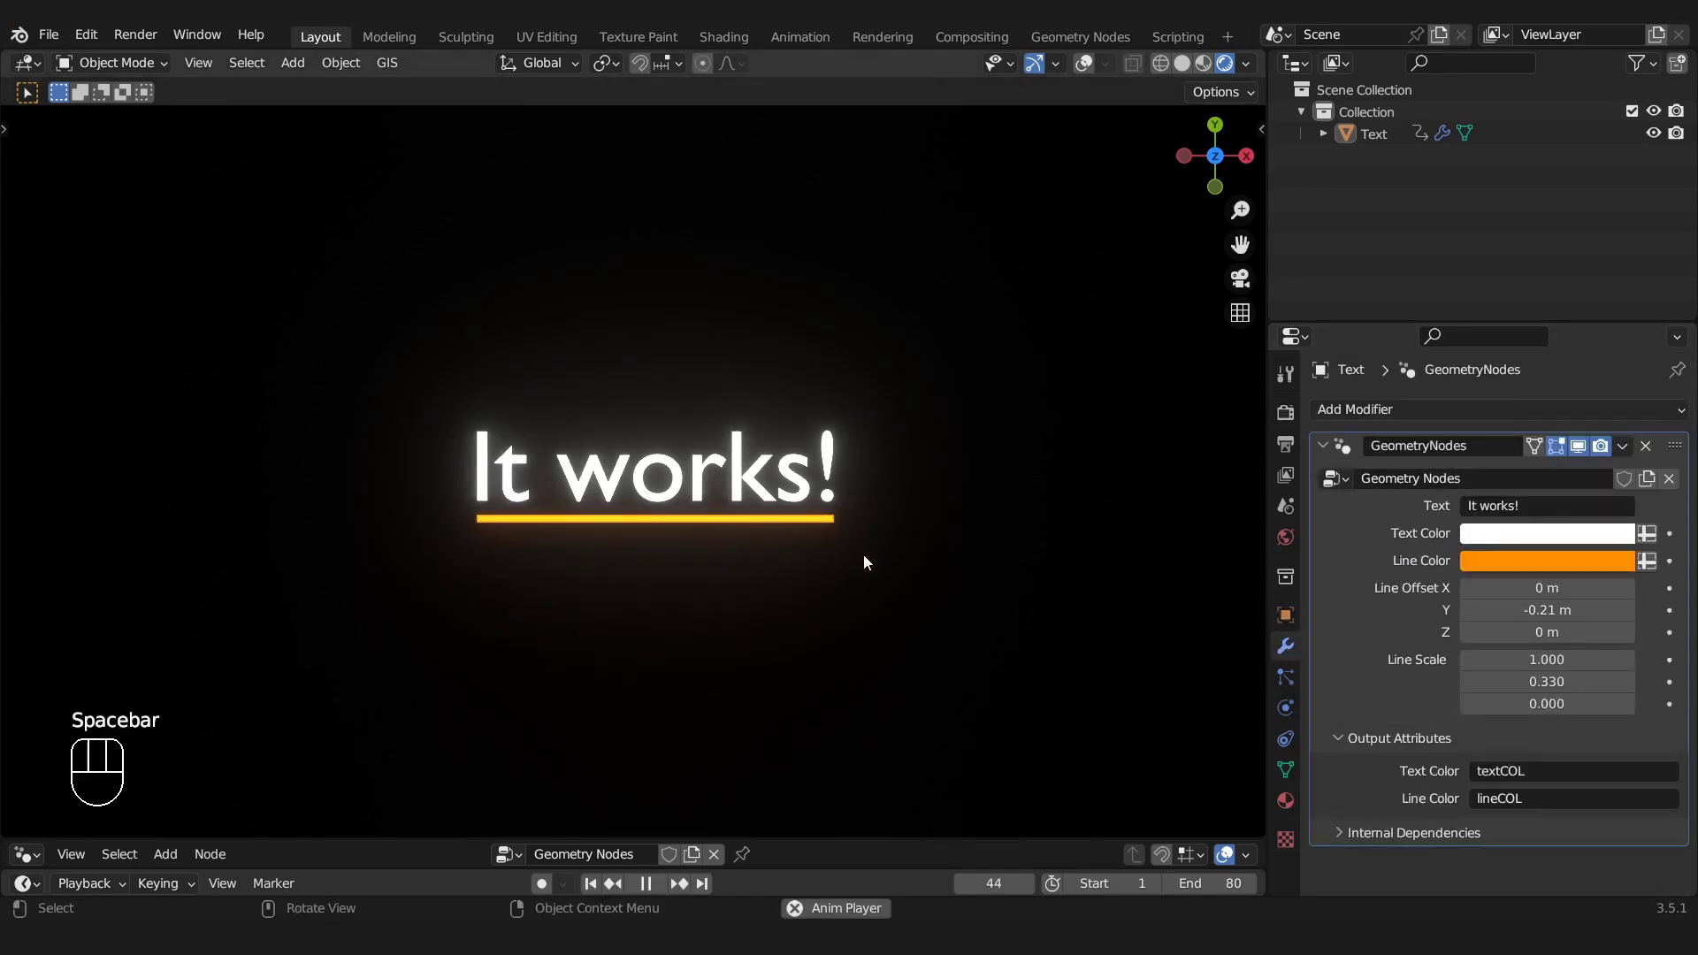
{"action": "key", "text": "space"}
{"action": "key", "text": "space"}
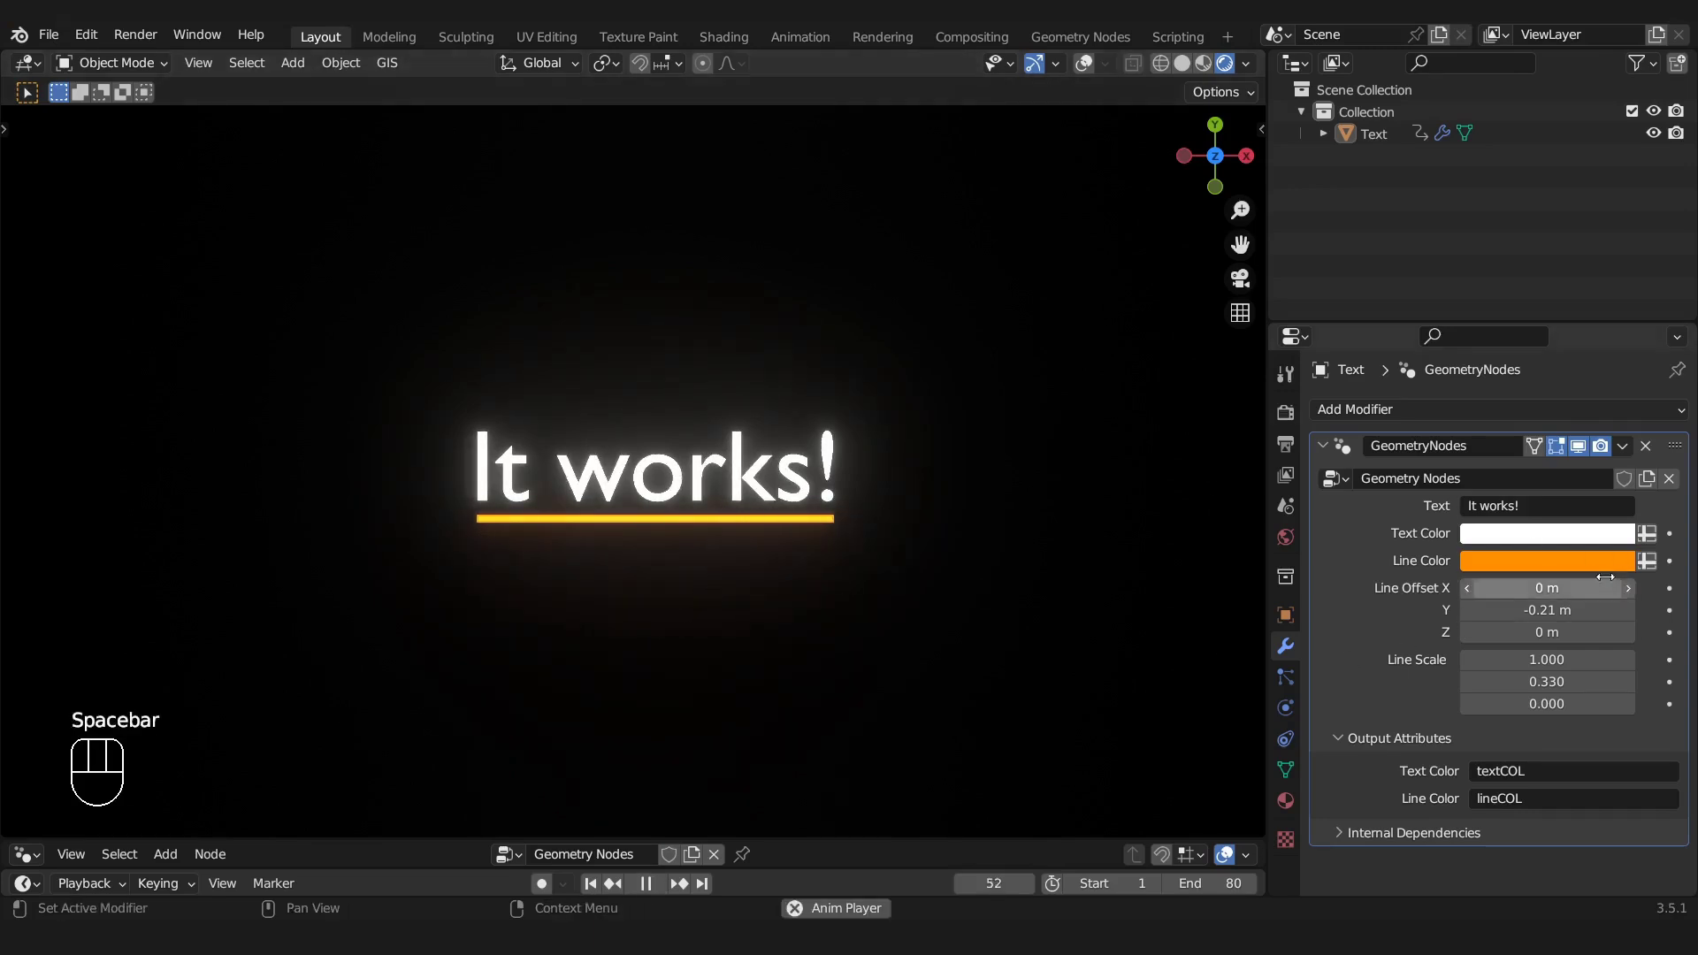
Change the modifier's Line Color to magenta and its Text Color to light blue
{"action": "left_click", "coordinate": [1543, 561]}
{"action": "left_click_drag", "start_coordinate": [1509, 357], "coordinate": [1591, 366]}
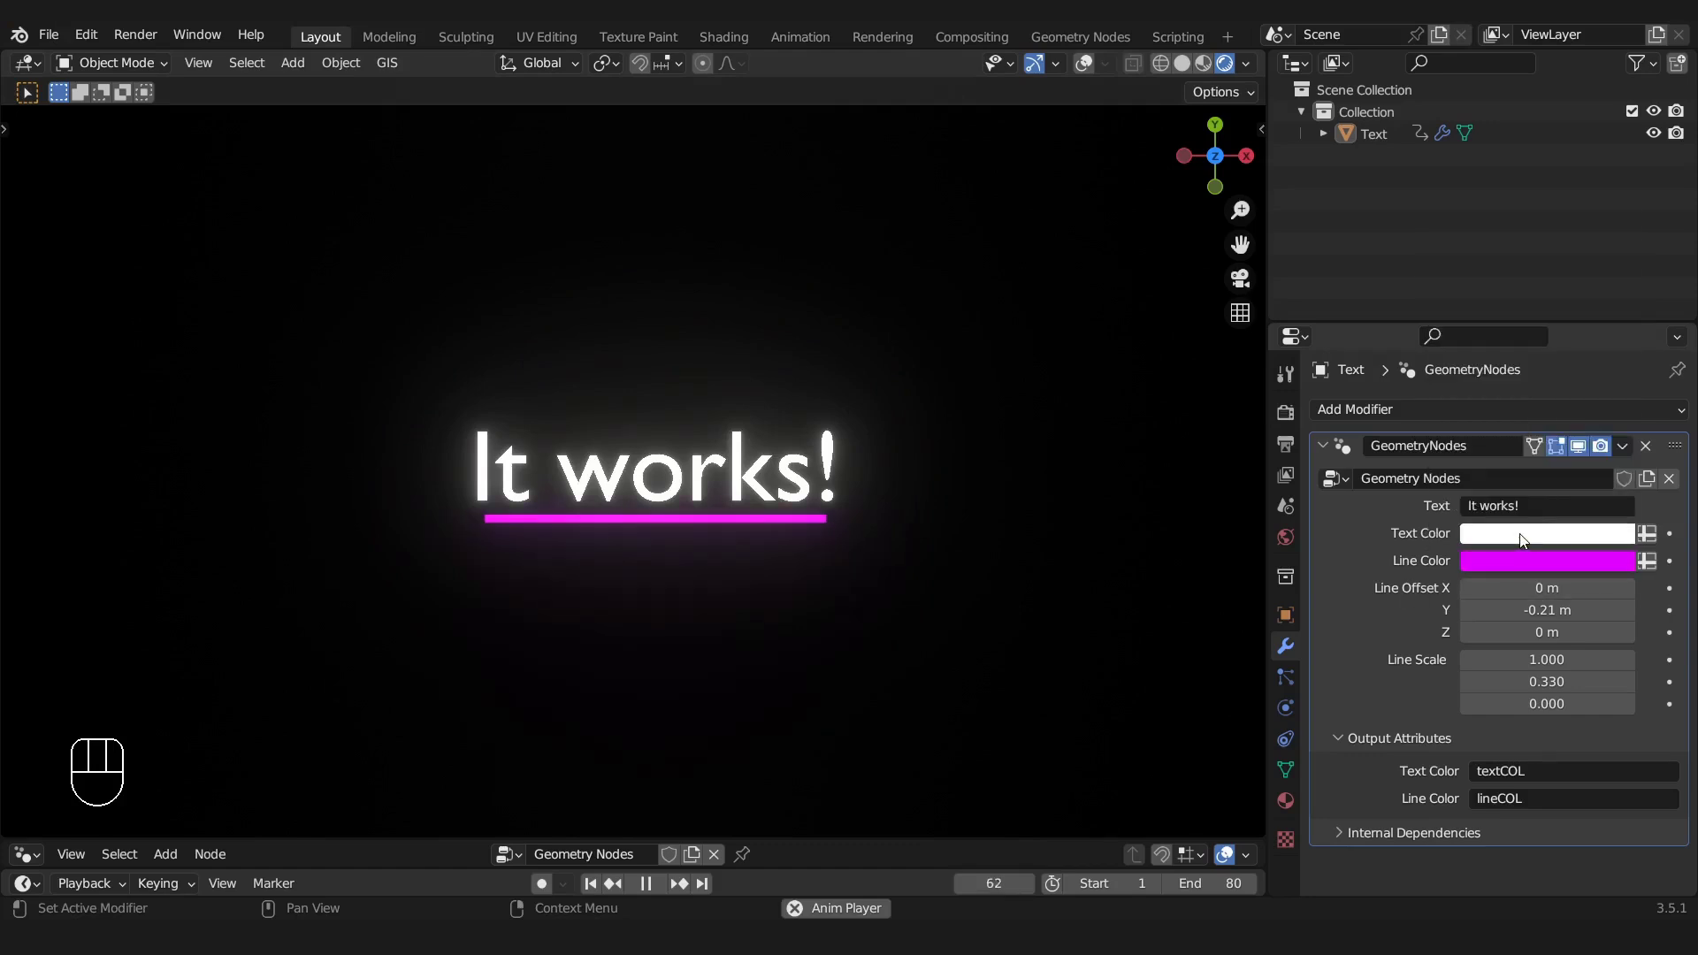
{"action": "left_click", "coordinate": [1521, 534]}
{"action": "left_click_drag", "start_coordinate": [1509, 338], "coordinate": [1528, 228]}
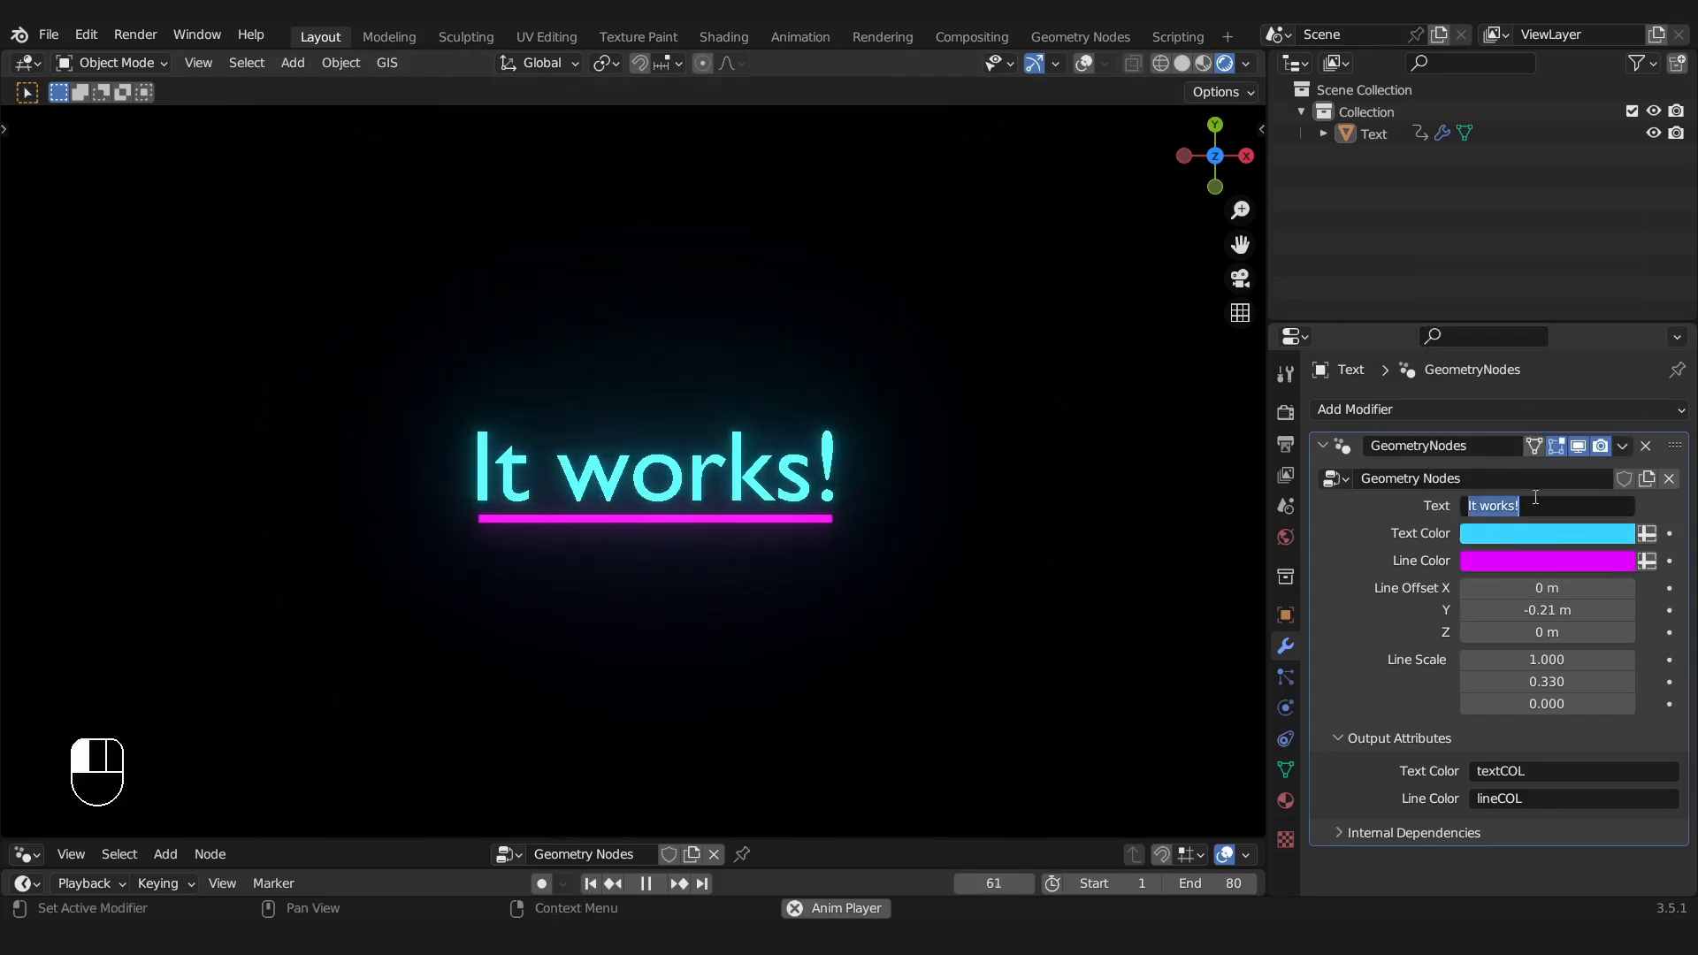
Replace the modifier's text with "Your Brand is Cool!"
{"action": "type", "text": "You"}
{"action": "type", "text": "r Brand is Cool!"}
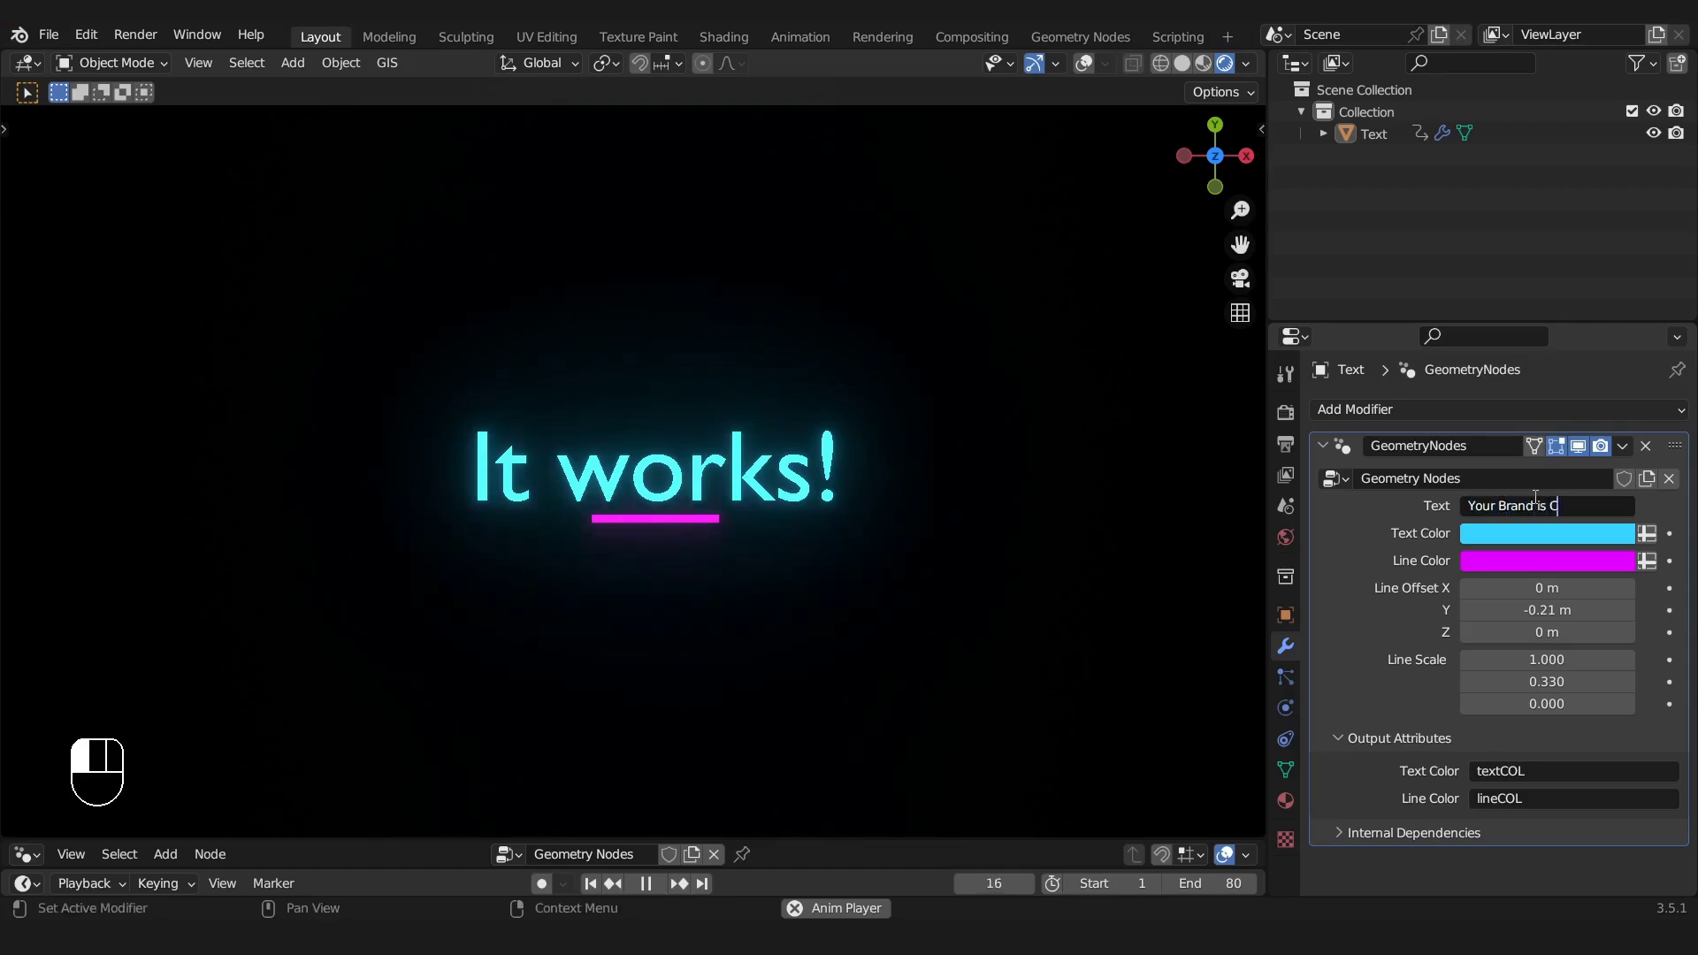
{"action": "key", "text": "Return"}
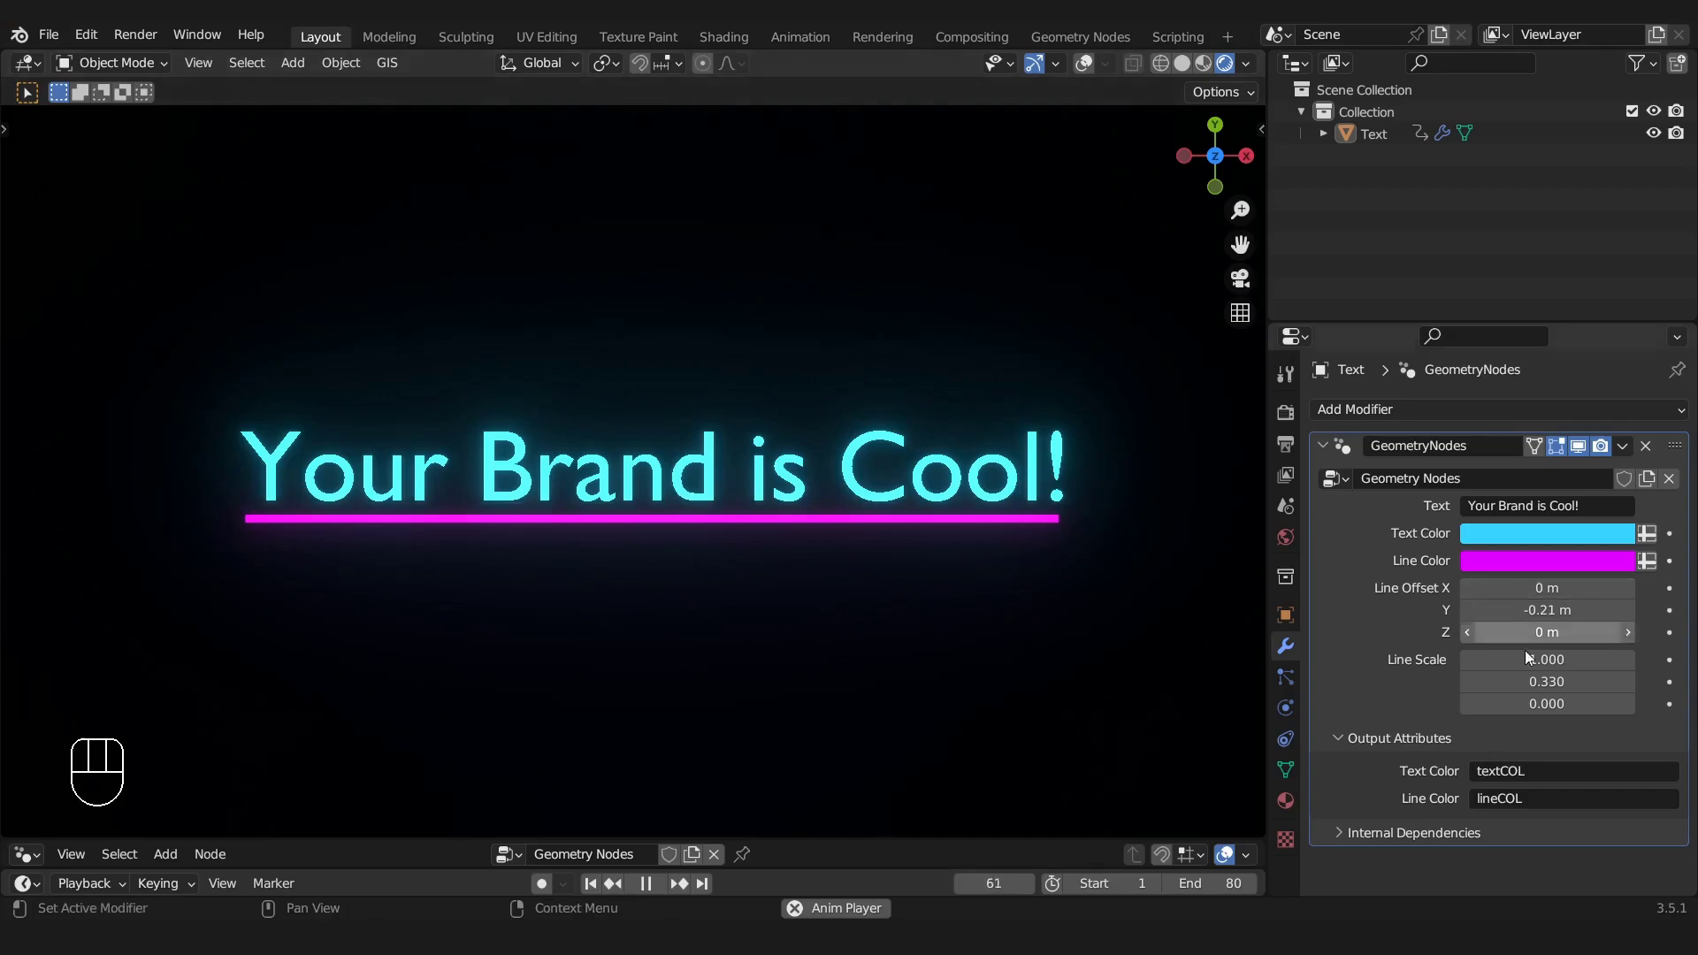
Change the modifier's Text Color to white and its Line Color to pure red
{"action": "left_click", "coordinate": [1531, 534]}
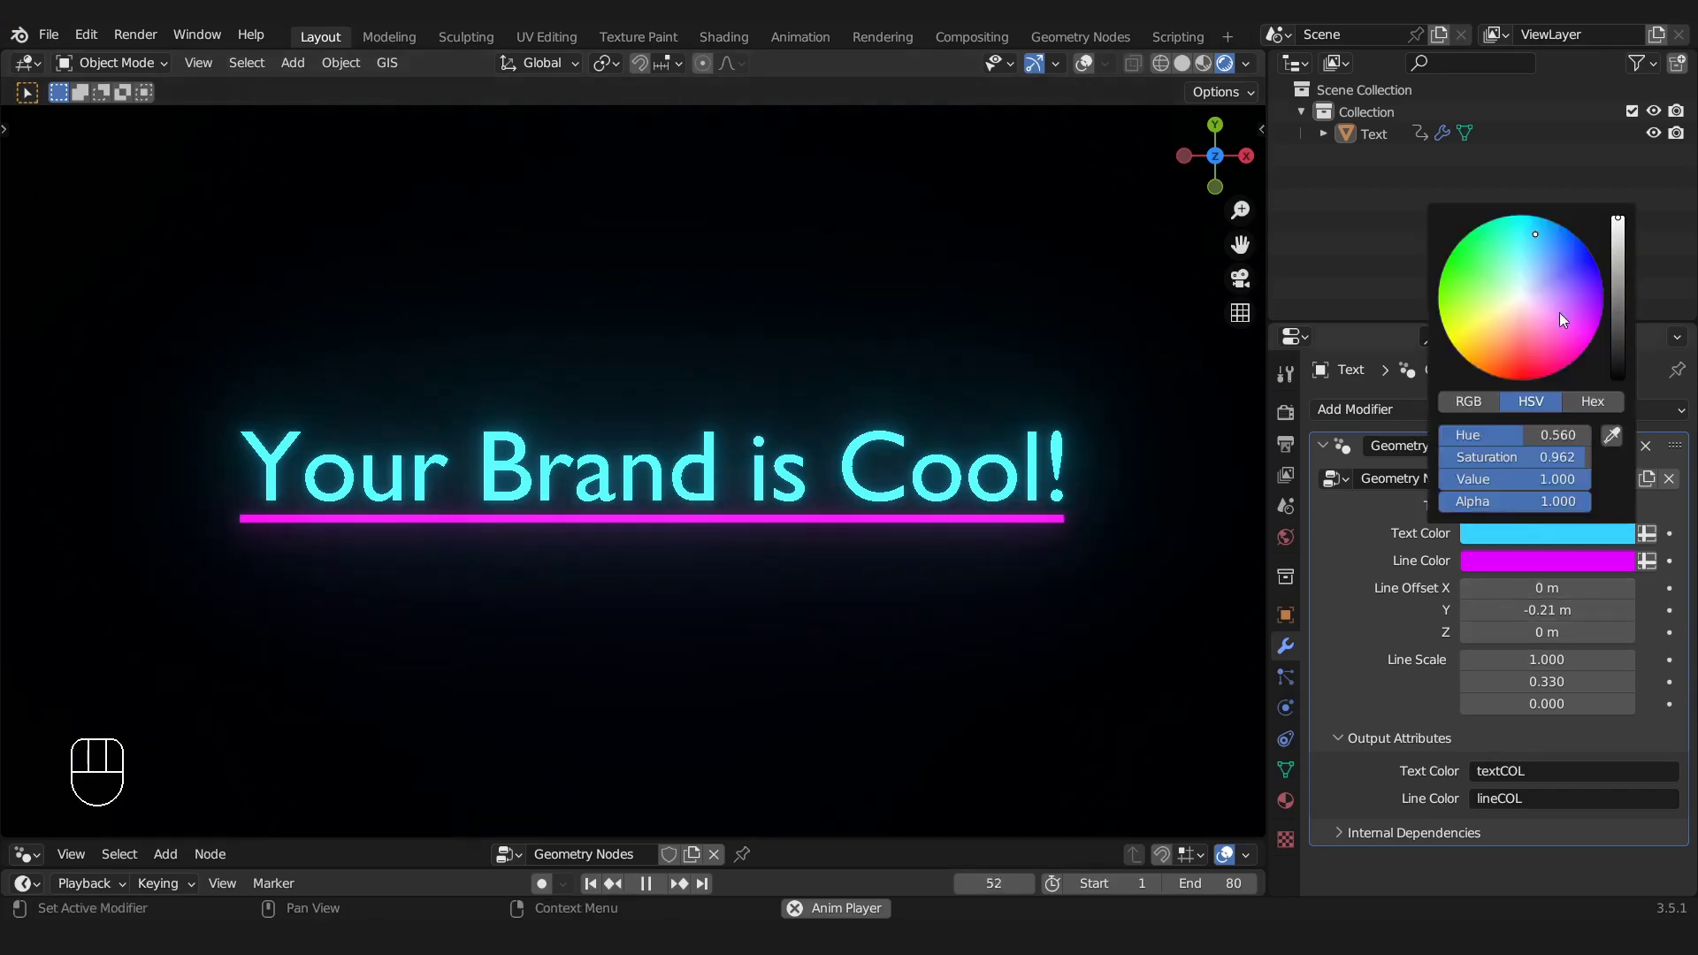
{"action": "left_click", "coordinate": [1512, 533]}
{"action": "left_click_drag", "start_coordinate": [1559, 460], "coordinate": [1427, 437]}
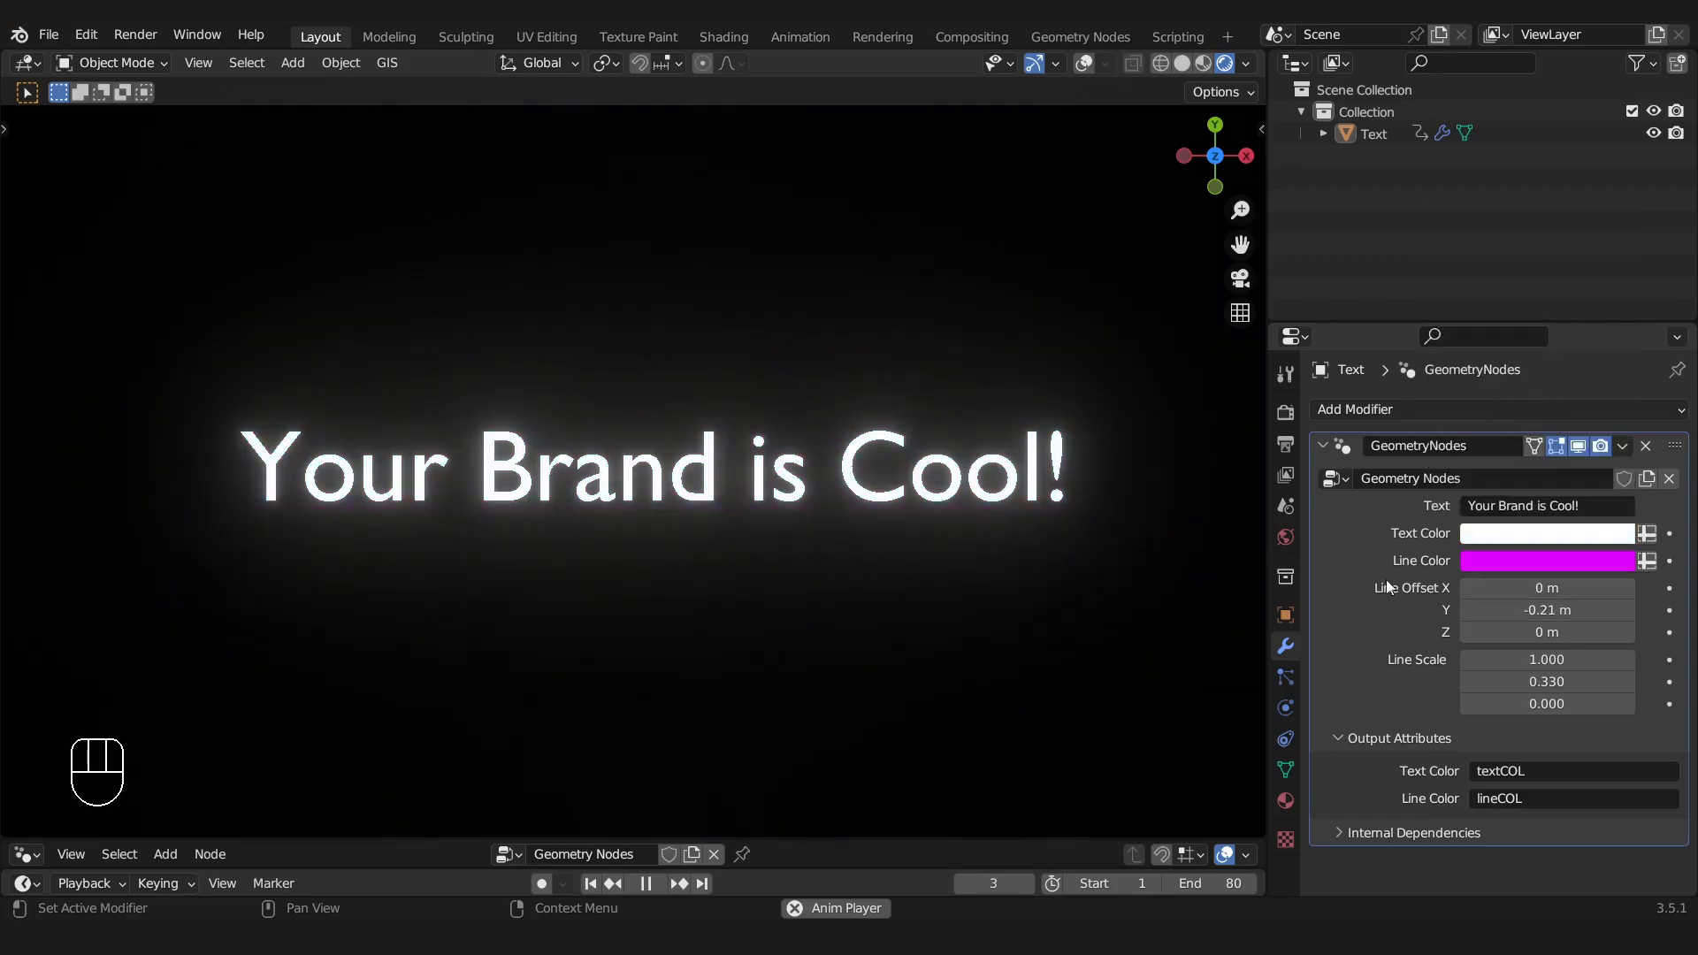
{"action": "left_click", "coordinate": [1534, 563]}
{"action": "left_click_drag", "start_coordinate": [1534, 353], "coordinate": [1518, 410]}
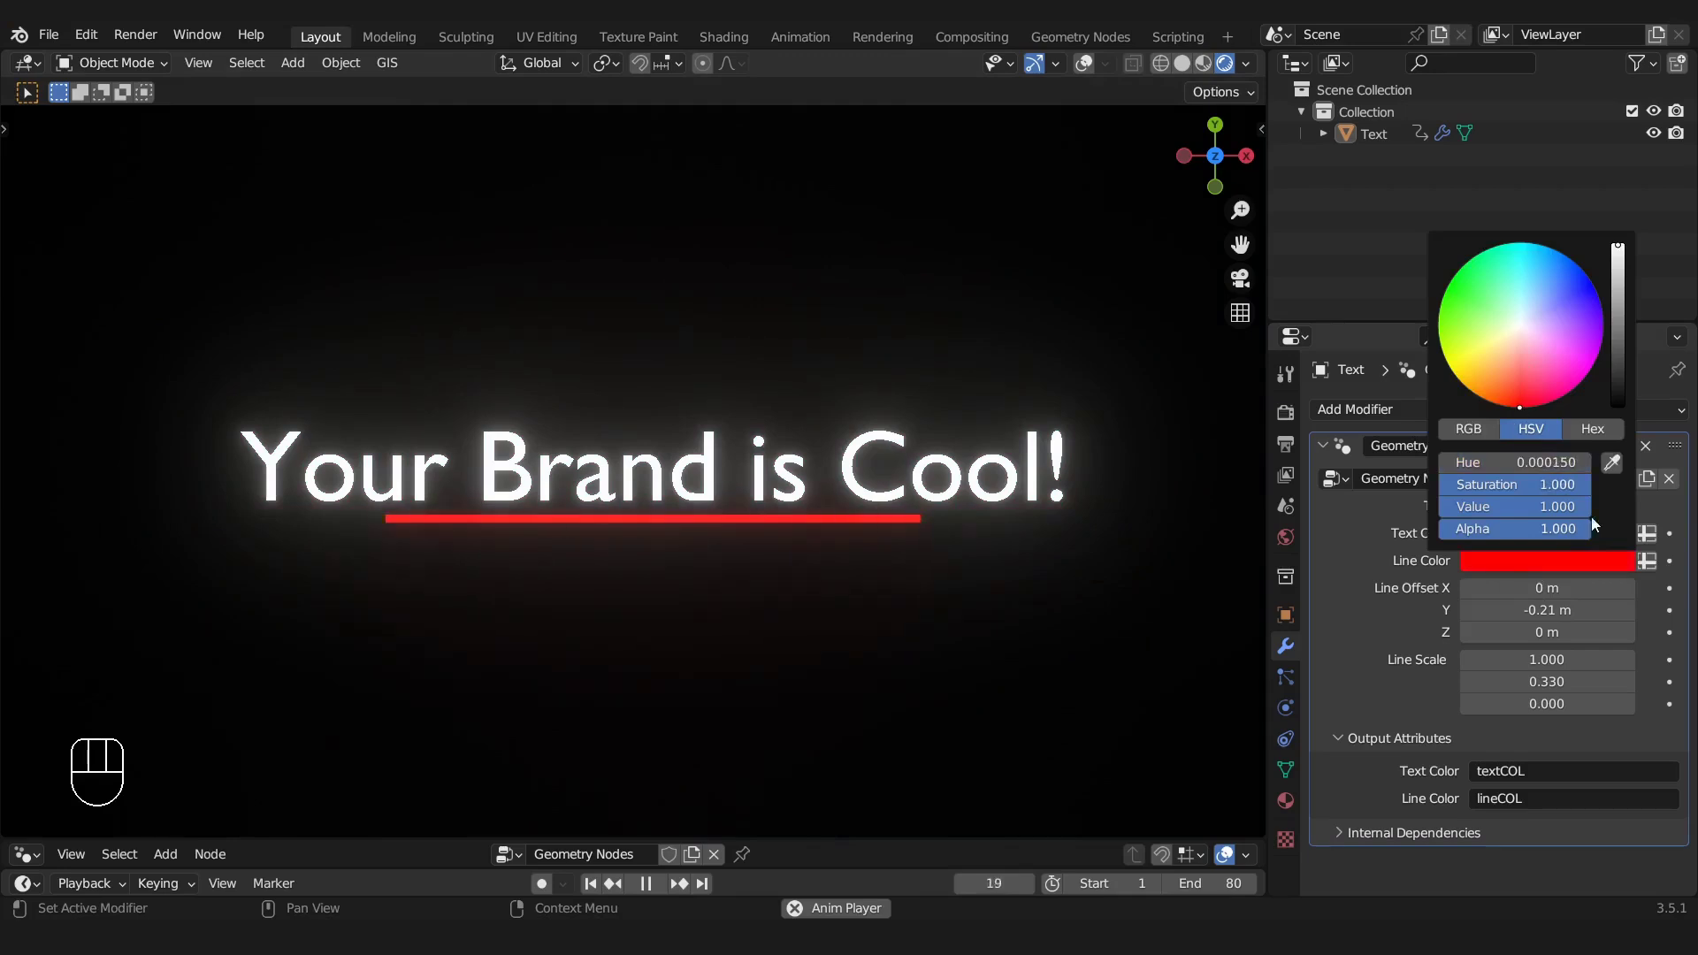
Set the Line Offset to 0.21 m in Y and 0.22 m in Z and inspect the raised line at an angle
{"action": "left_click_drag", "start_coordinate": [1541, 682], "coordinate": [1600, 682]}
{"action": "right_click", "coordinate": [1540, 682]}
{"action": "mouse_move", "coordinate": [1548, 610]}
{"action": "left_mouse_down"}
{"action": "mouse_move", "coordinate": [1614, 610]}
{"action": "mouse_move", "coordinate": [1567, 632]}
{"action": "left_mouse_up"}
{"action": "middle_click_drag", "start_coordinate": [947, 581], "coordinate": [931, 363]}
{"action": "scroll", "coordinate": [927, 501], "scroll_direction": "up", "scroll_amount": 2}
{"action": "scroll", "coordinate": [927, 502], "scroll_direction": "down", "scroll_amount": 2}
{"action": "middle_click_drag", "start_coordinate": [927, 501], "coordinate": [562, 446], "text": "shift"}
{"action": "scroll", "coordinate": [703, 454], "scroll_direction": "up", "scroll_amount": 2}
{"action": "scroll", "coordinate": [703, 454], "scroll_direction": "down", "scroll_amount": 1}
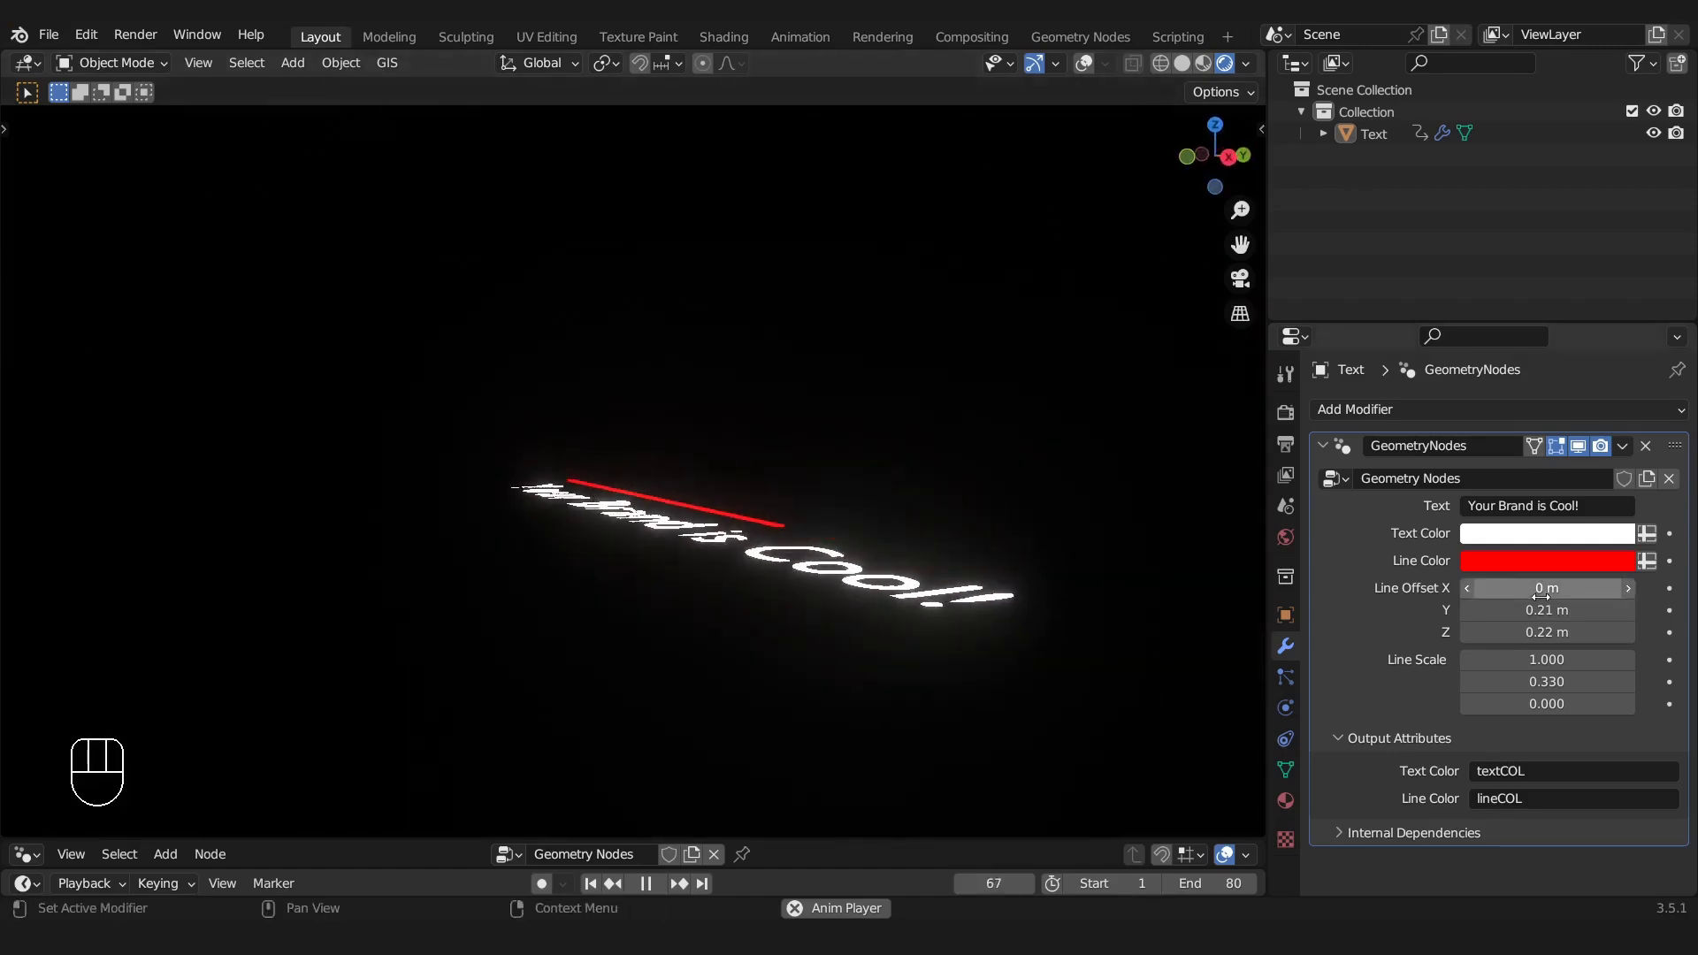
Reset the Line Offset Z to 0, and raise it to 0.12 m so the line sits above the letters
{"action": "left_click", "coordinate": [1546, 631]}
{"action": "type", "text": "0"}
{"action": "key", "text": "Return"}
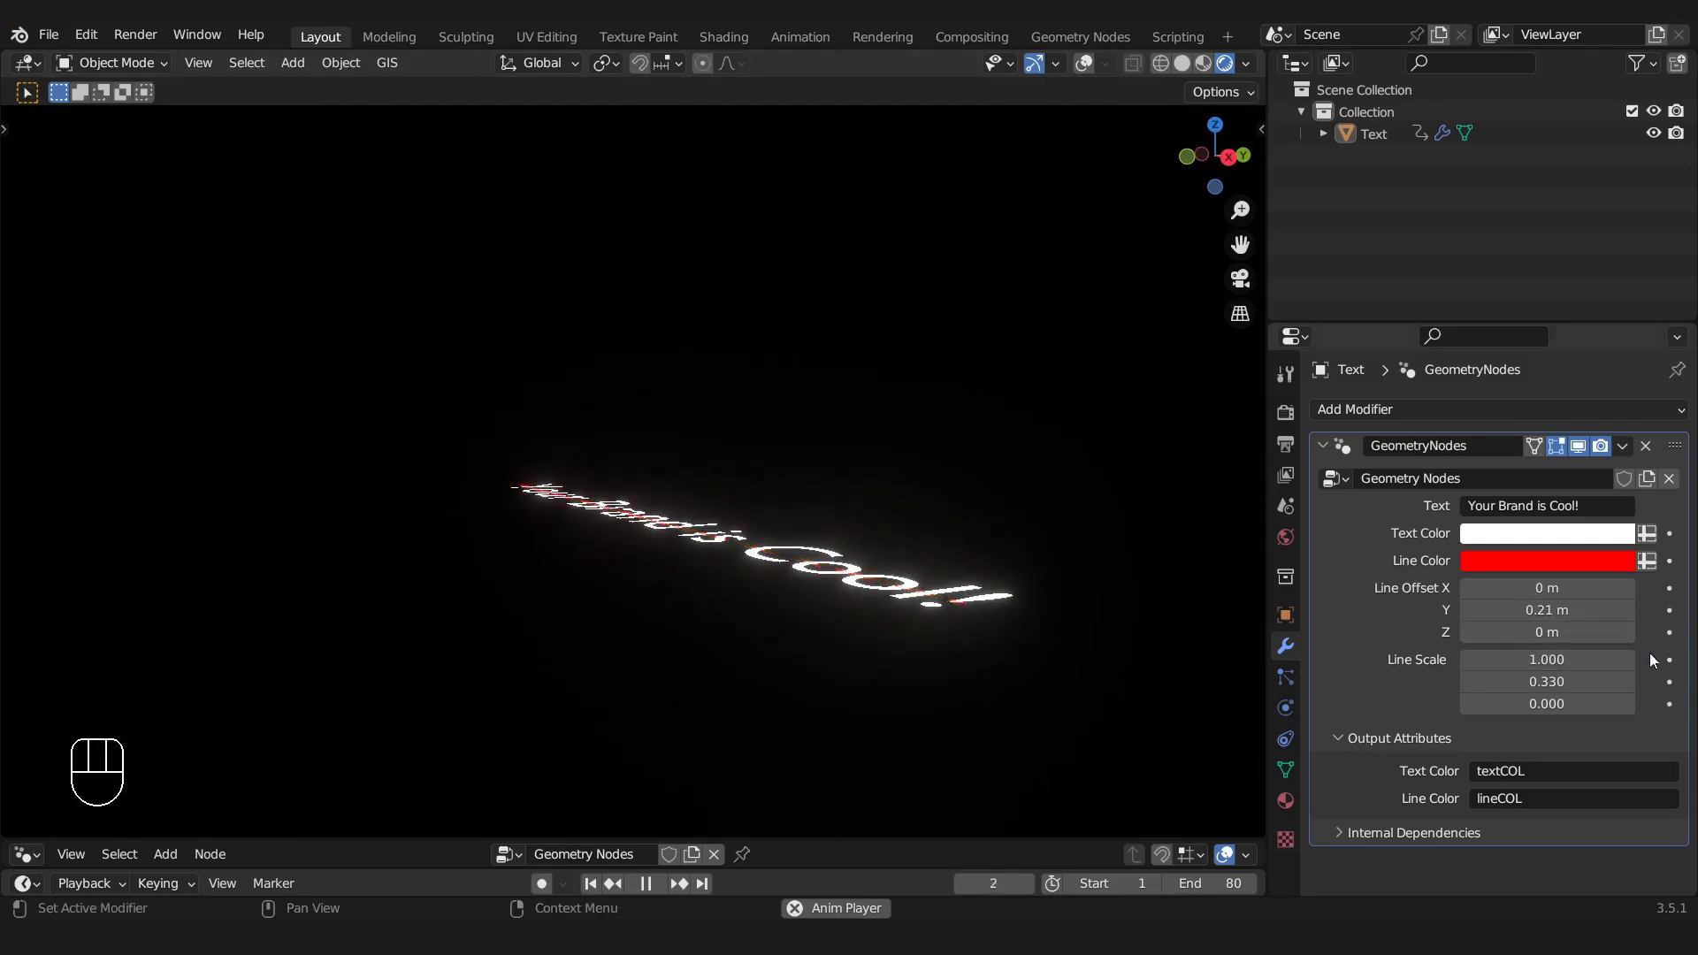
{"action": "mouse_move", "coordinate": [1538, 632]}
{"action": "left_mouse_down"}
{"action": "mouse_move", "coordinate": [1561, 632]}
{"action": "mouse_move", "coordinate": [1538, 633]}
{"action": "left_mouse_up"}
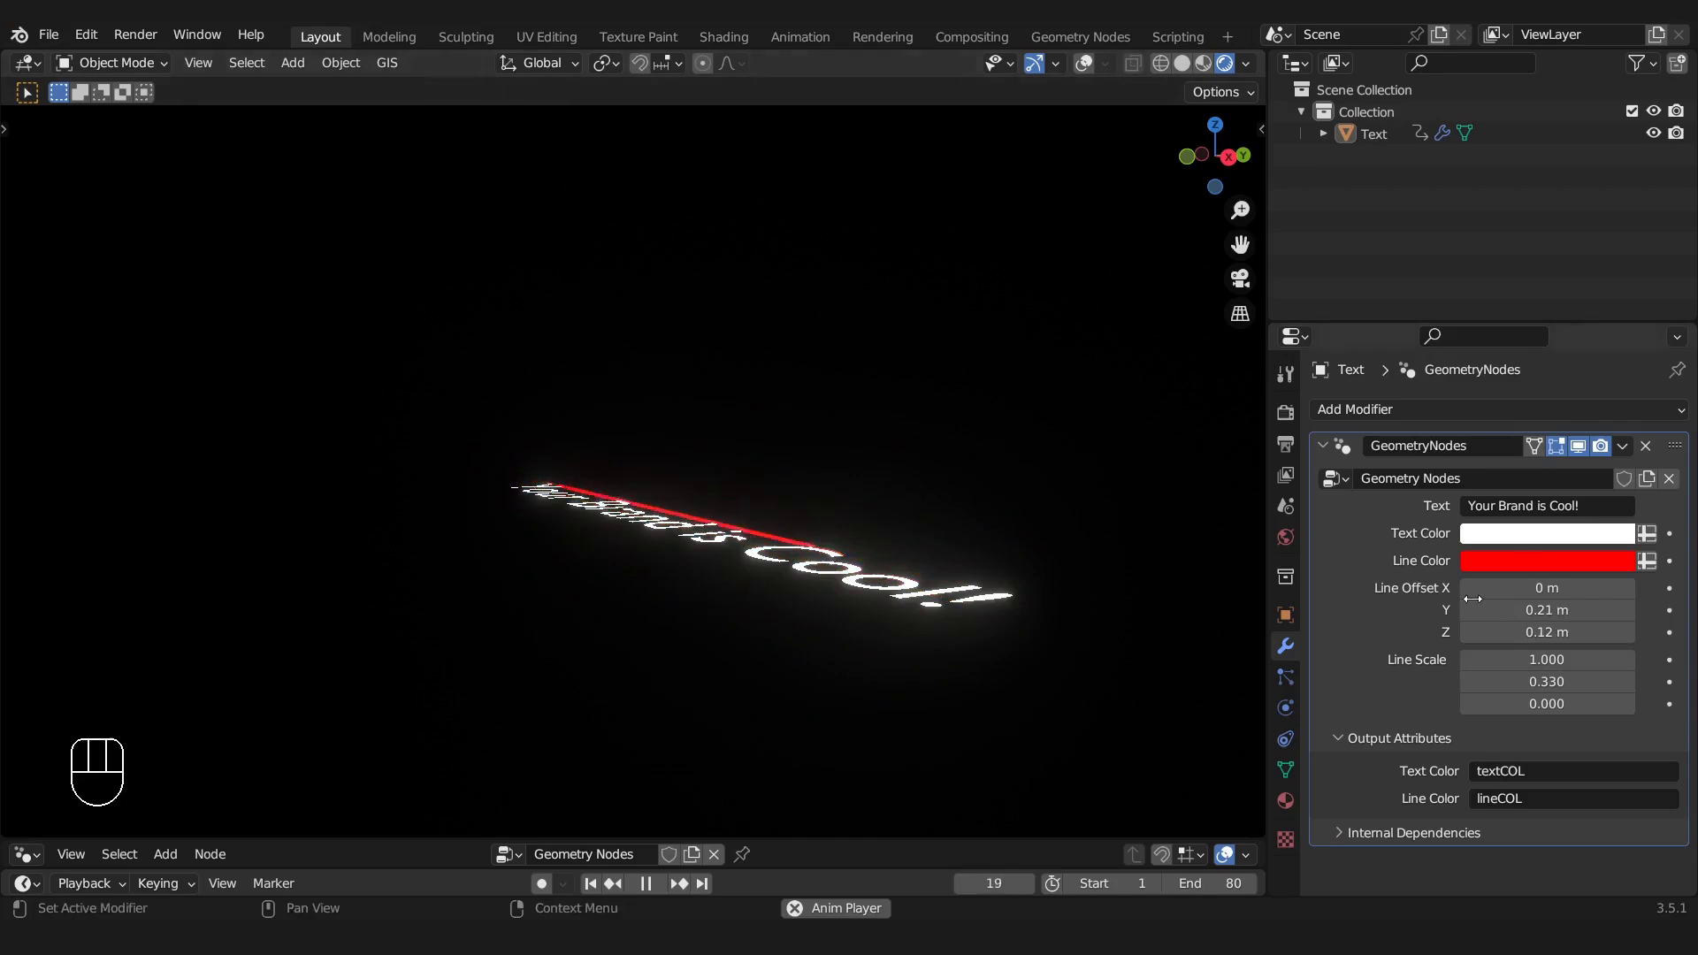
Check the strikethrough animation in top view and set the Line Offset Y to -0.29 m, below the text
{"action": "key", "text": "KP_7"}
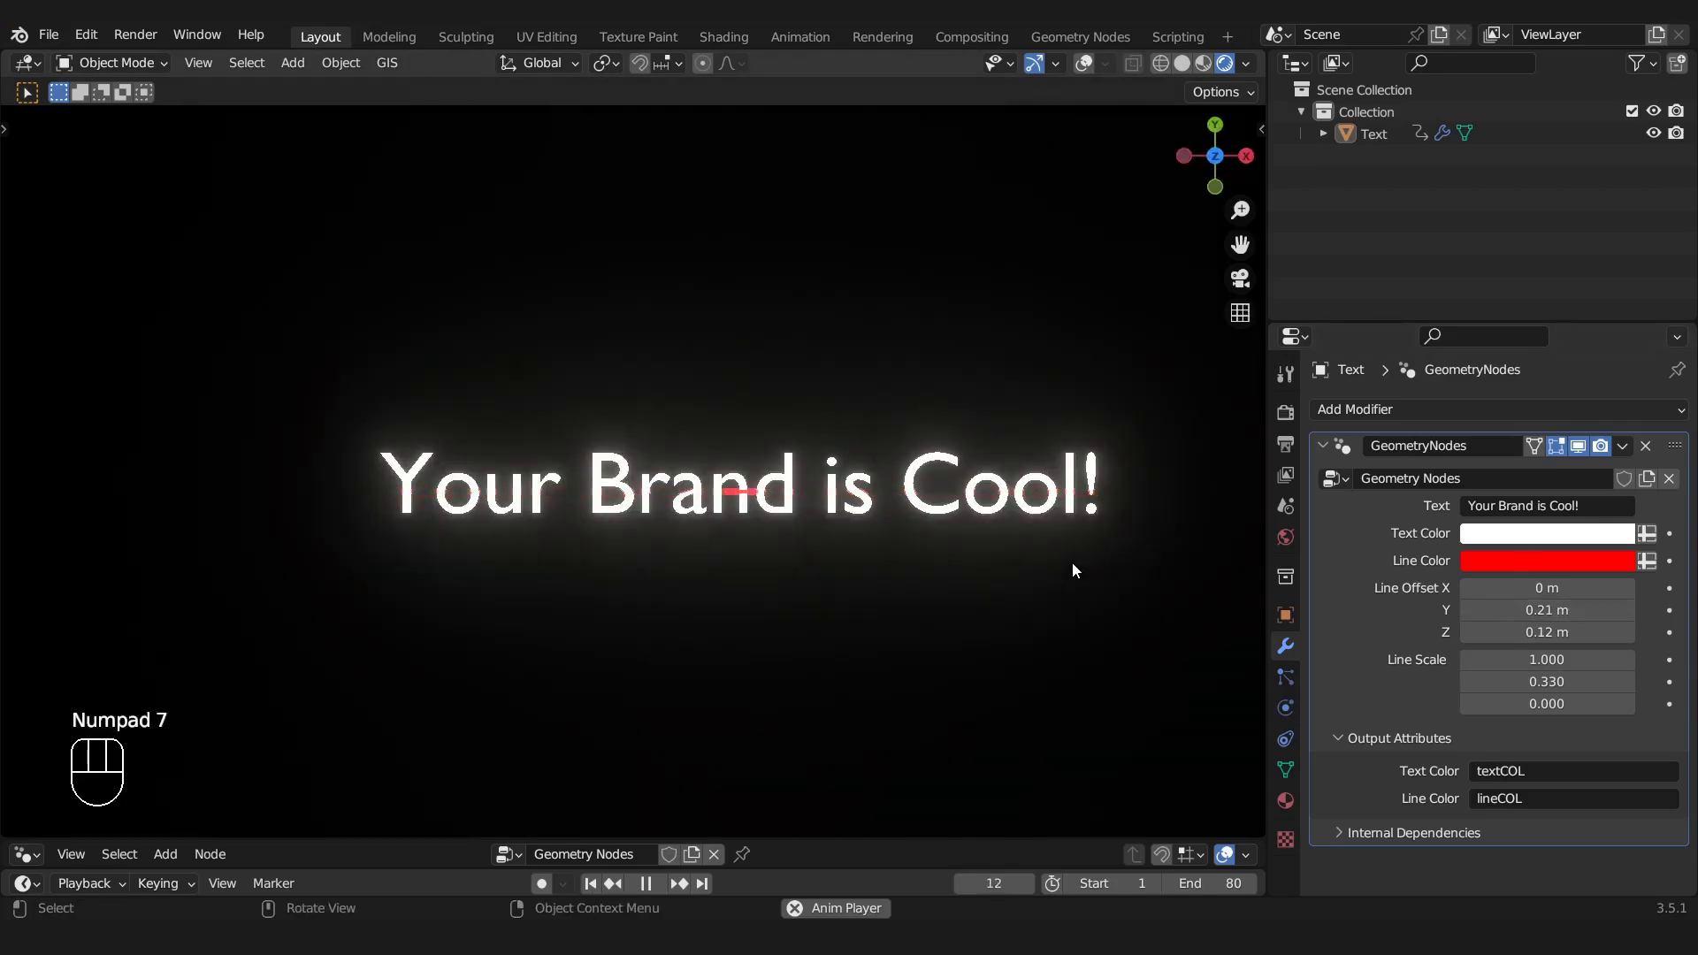
{"action": "key", "text": "space"}
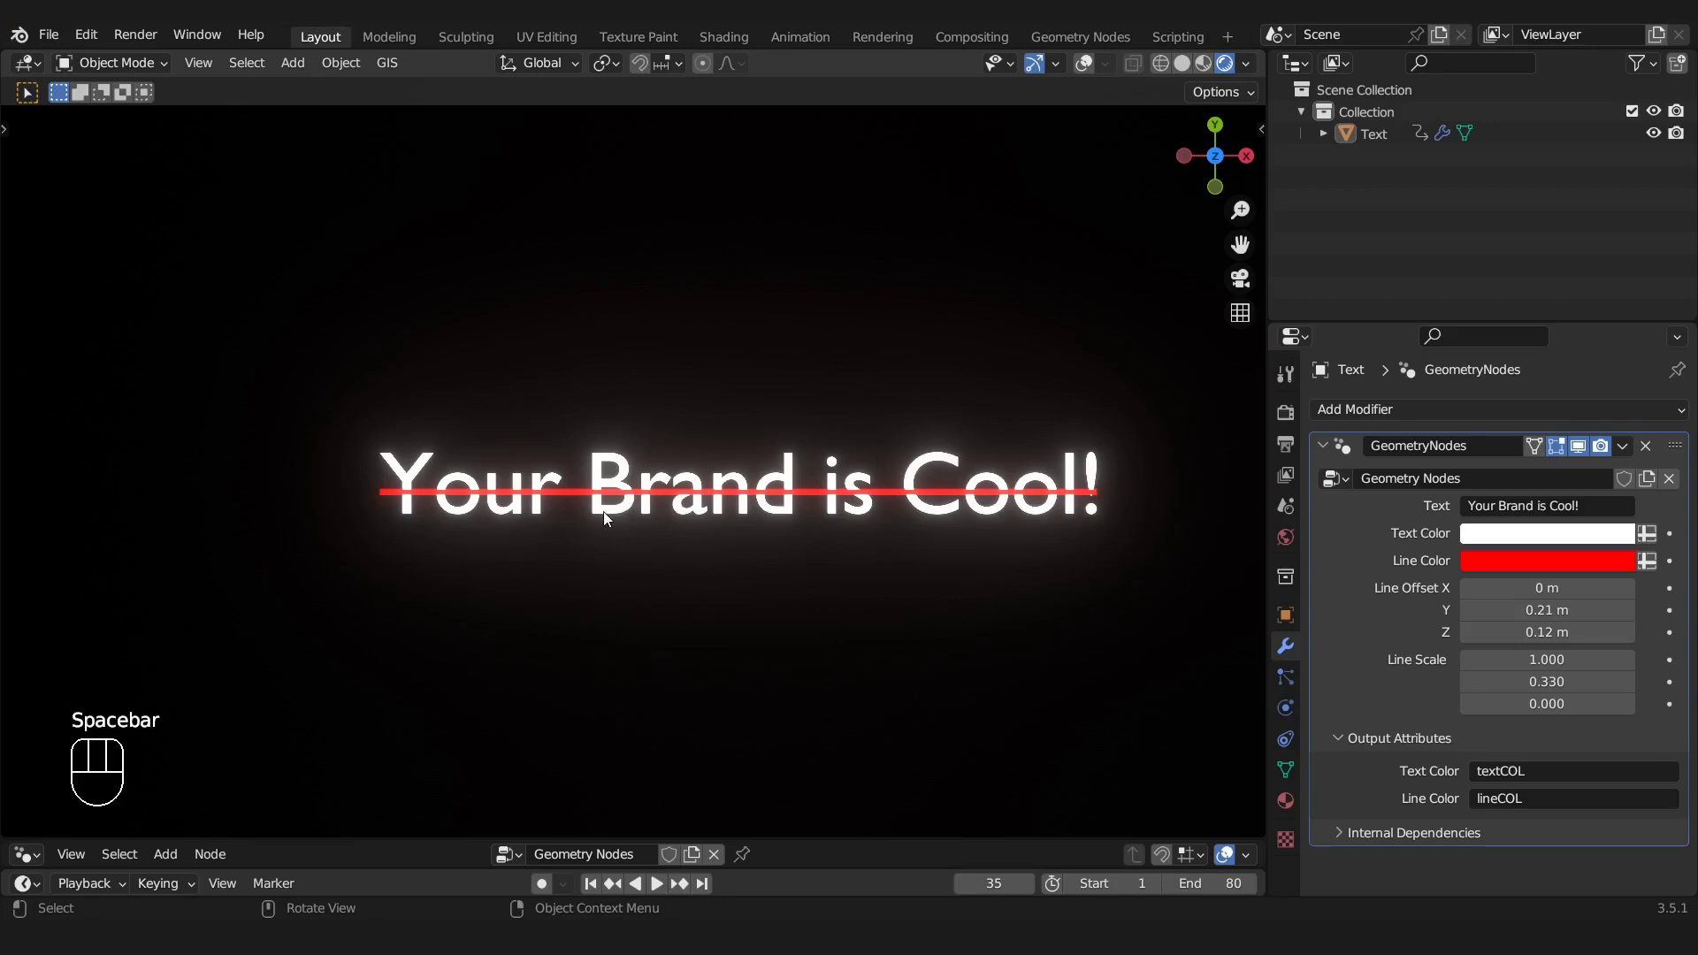
{"action": "middle_click_drag", "start_coordinate": [951, 553], "coordinate": [891, 542], "text": "shift"}
{"action": "scroll", "coordinate": [883, 546], "scroll_direction": "up", "scroll_amount": 2}
{"action": "scroll", "coordinate": [882, 546], "scroll_direction": "down", "scroll_amount": 2}
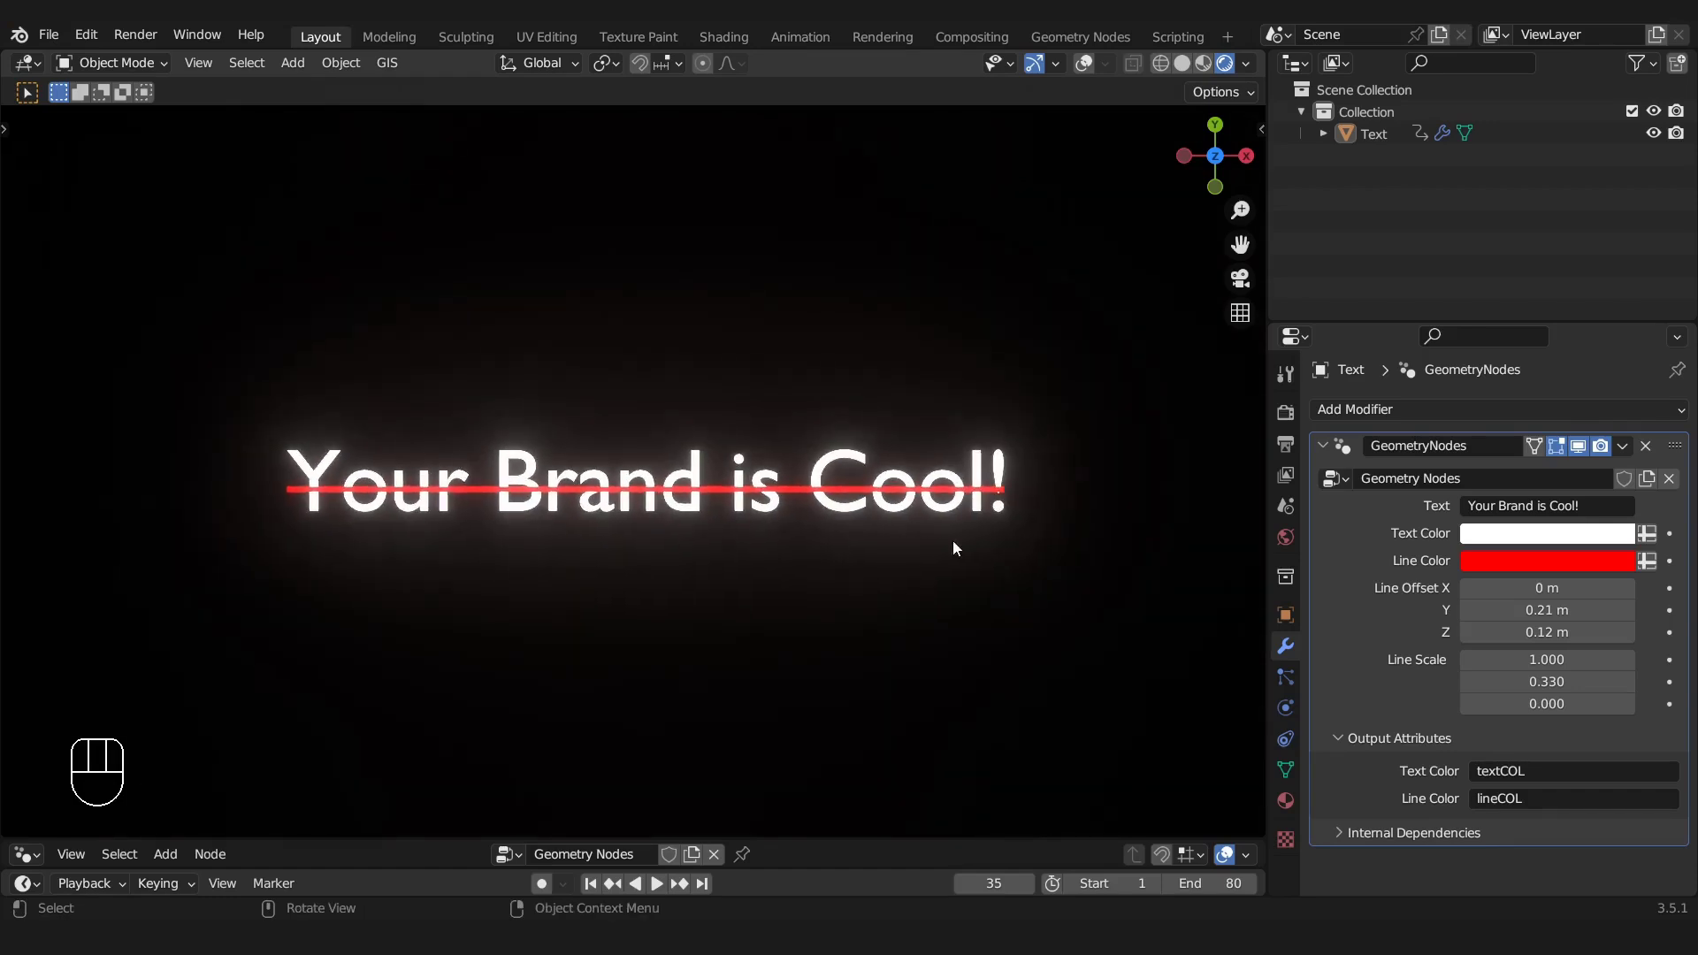
{"action": "key", "text": "space"}
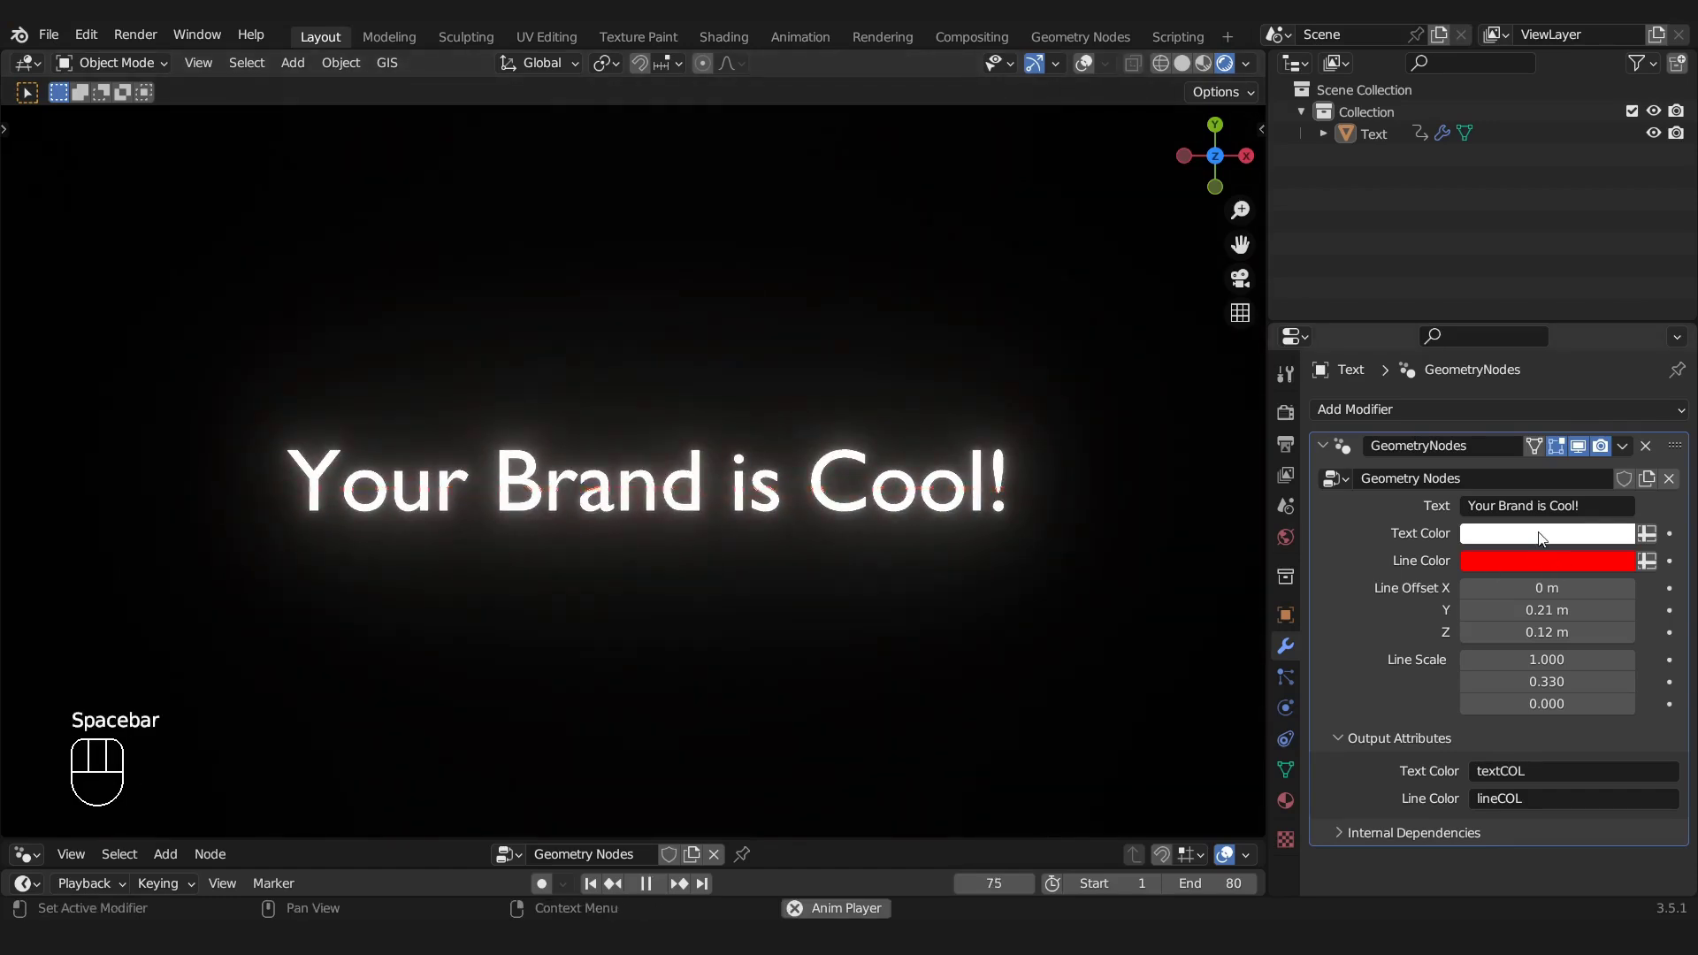
{"action": "left_click_drag", "start_coordinate": [1543, 609], "coordinate": [1499, 609]}
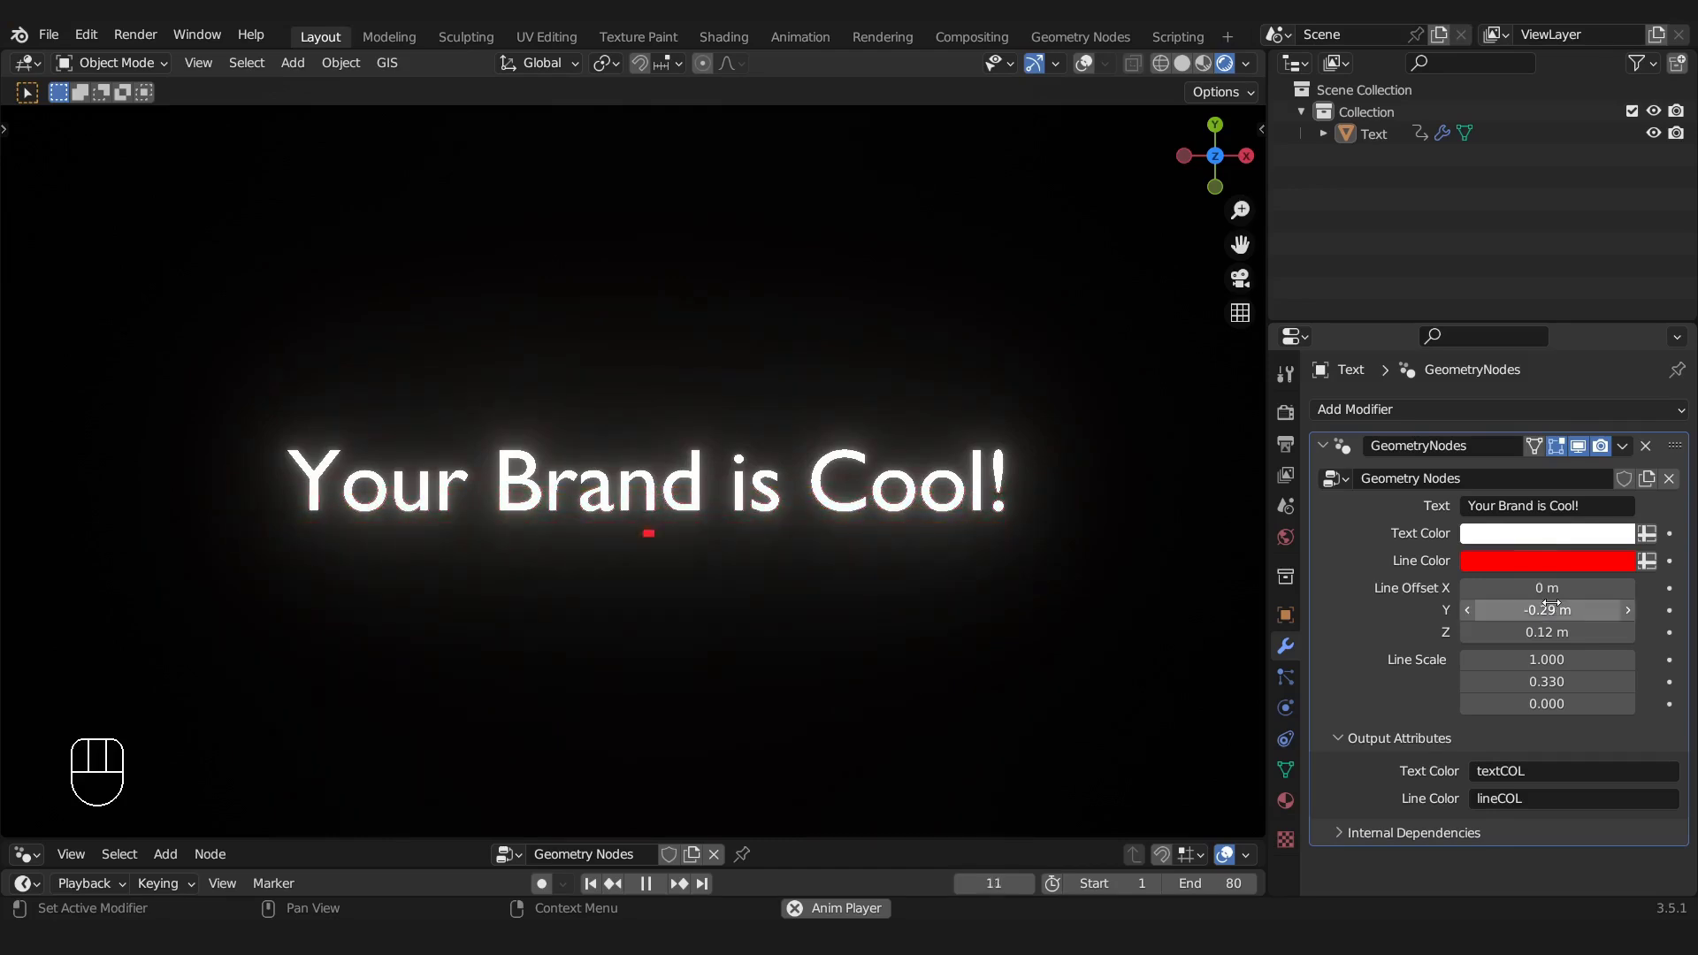
Change the Text Color to orange with hue 0.040 and saturation 0.918, and the Line Color to light blue
{"action": "left_click", "coordinate": [1526, 529]}
{"action": "left_click_drag", "start_coordinate": [1521, 303], "coordinate": [1497, 350]}
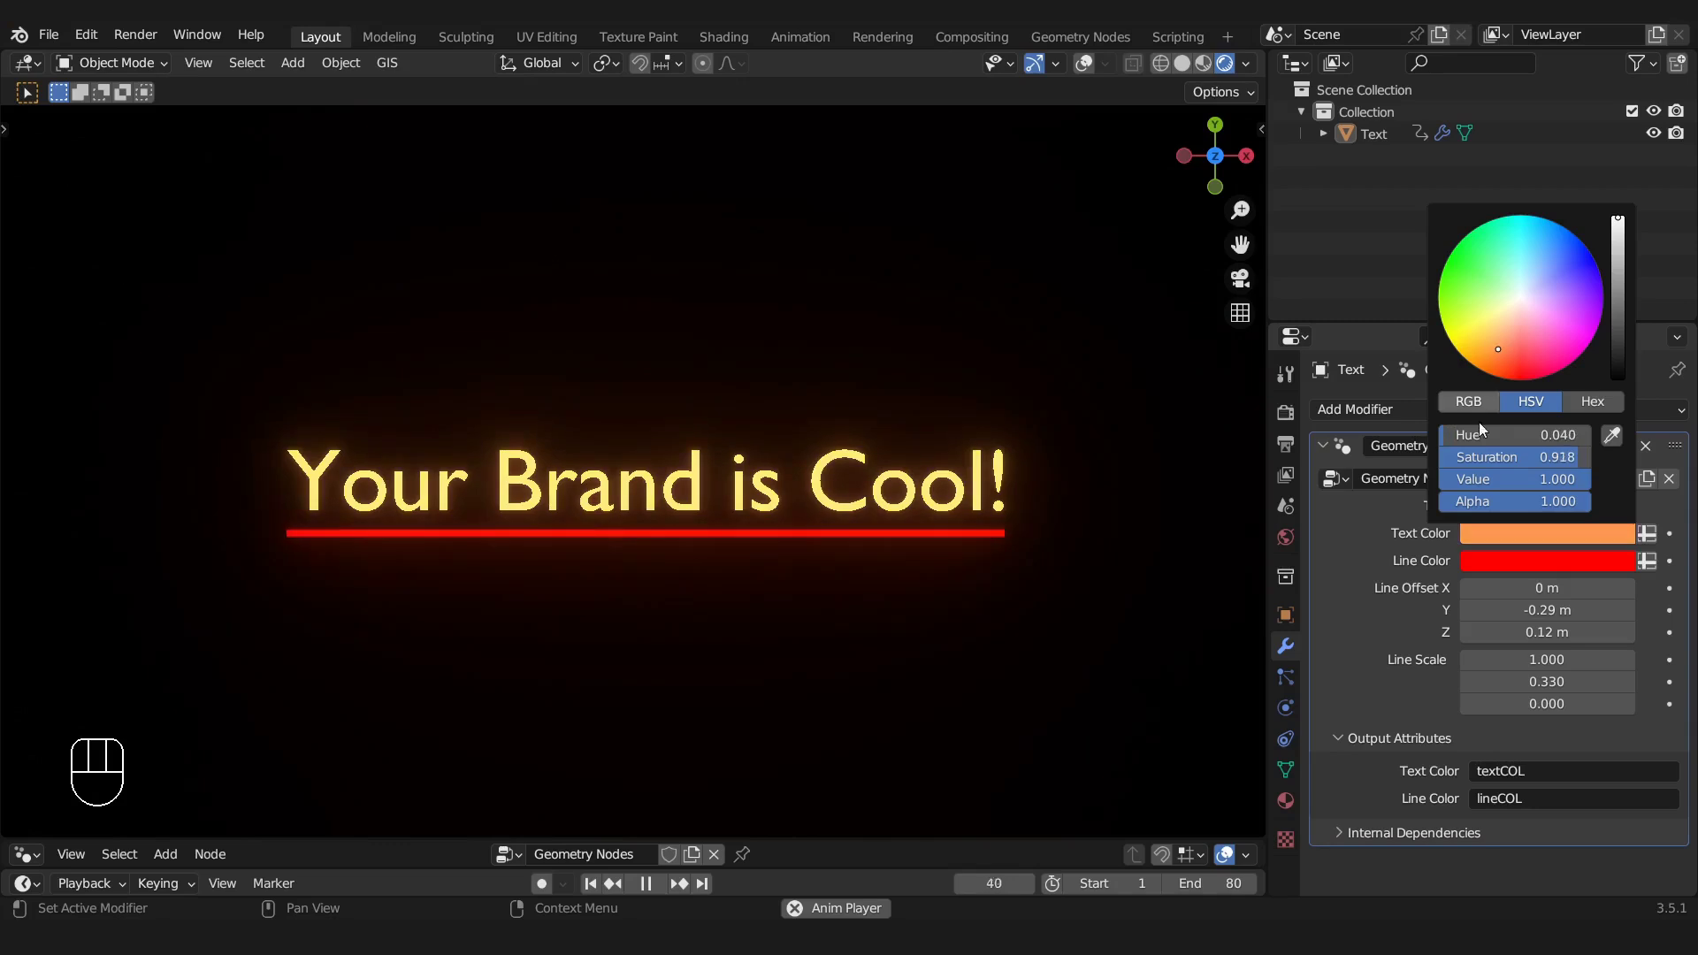
{"action": "left_click", "coordinate": [1530, 562]}
{"action": "left_click_drag", "start_coordinate": [1512, 367], "coordinate": [1538, 350]}
{"action": "left_click_drag", "start_coordinate": [1538, 349], "coordinate": [1553, 268]}
Replace the modifier's text with "Blender Frenzy"
{"action": "left_click", "coordinate": [1514, 501]}
{"action": "key", "text": "BackSpace"}
{"action": "type", "text": "Blen"}
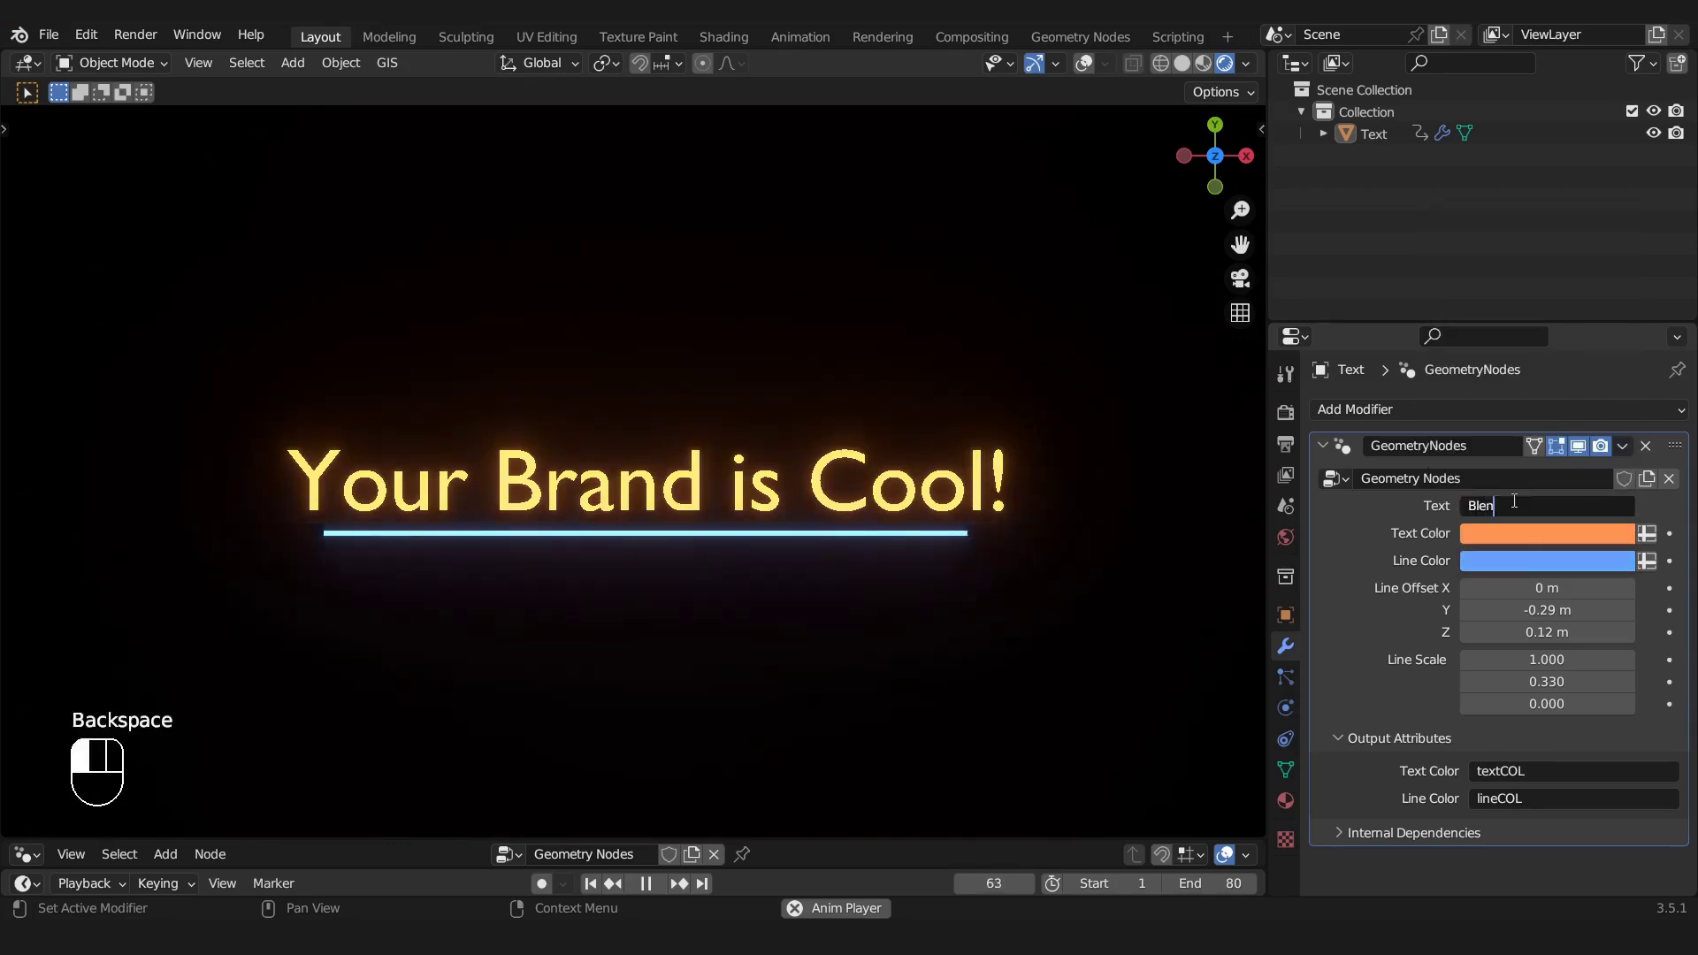
{"action": "type", "text": "der Frenzy"}
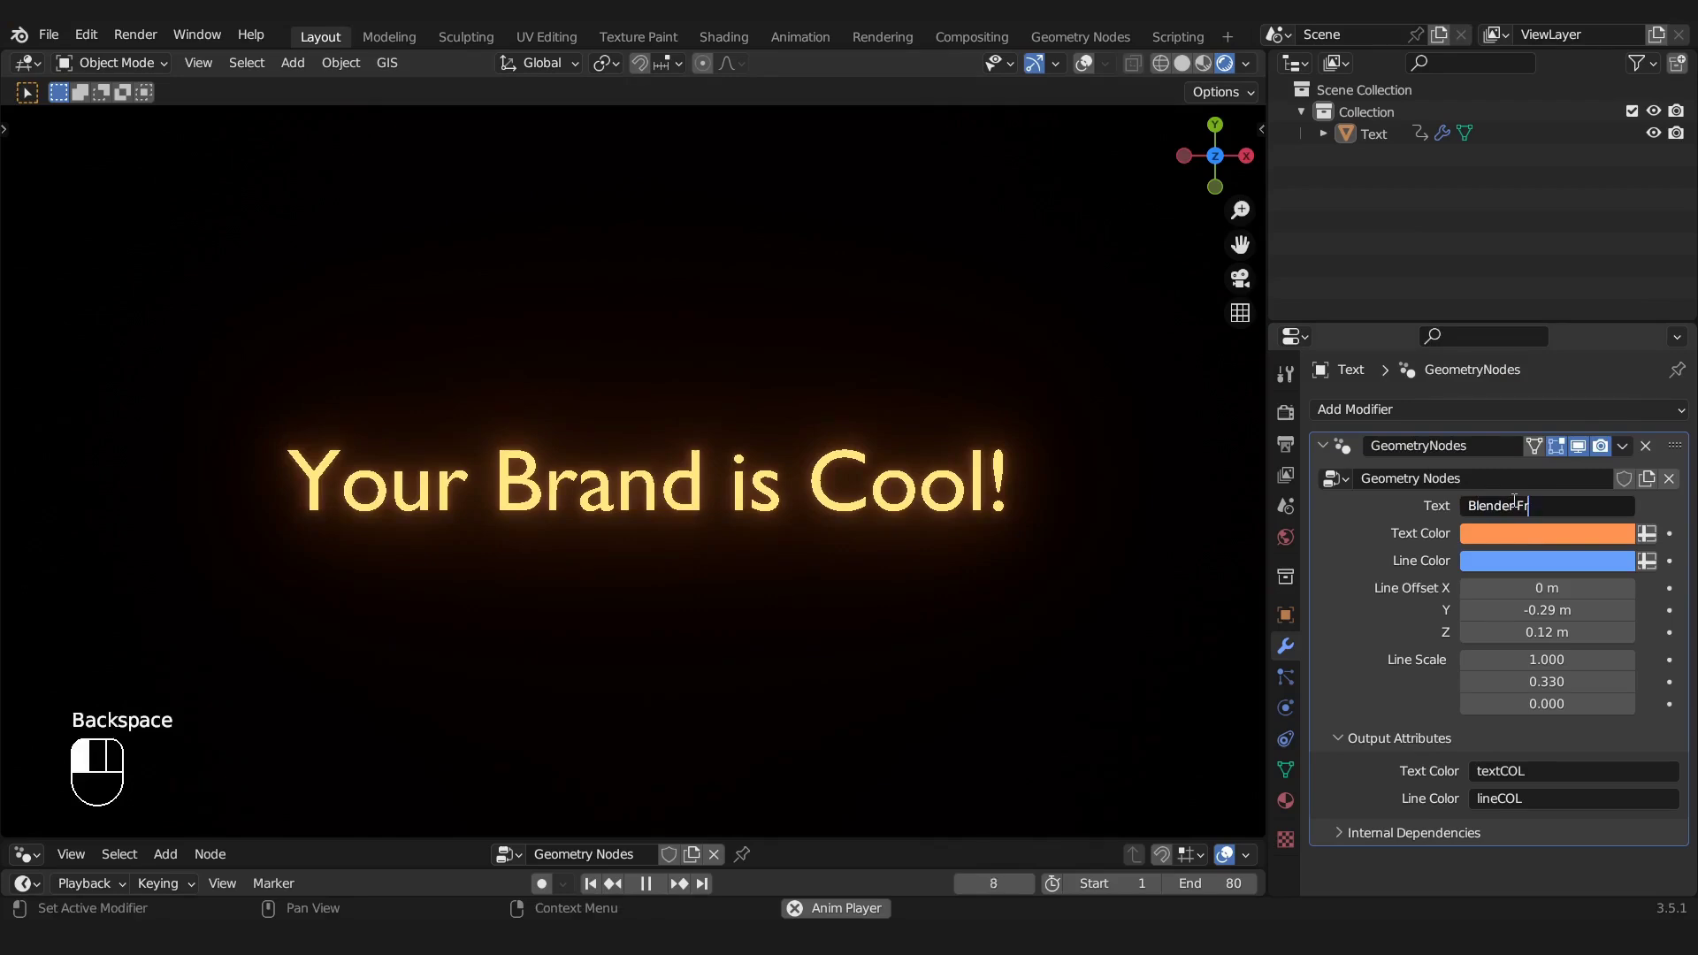
{"action": "key", "text": "Return"}
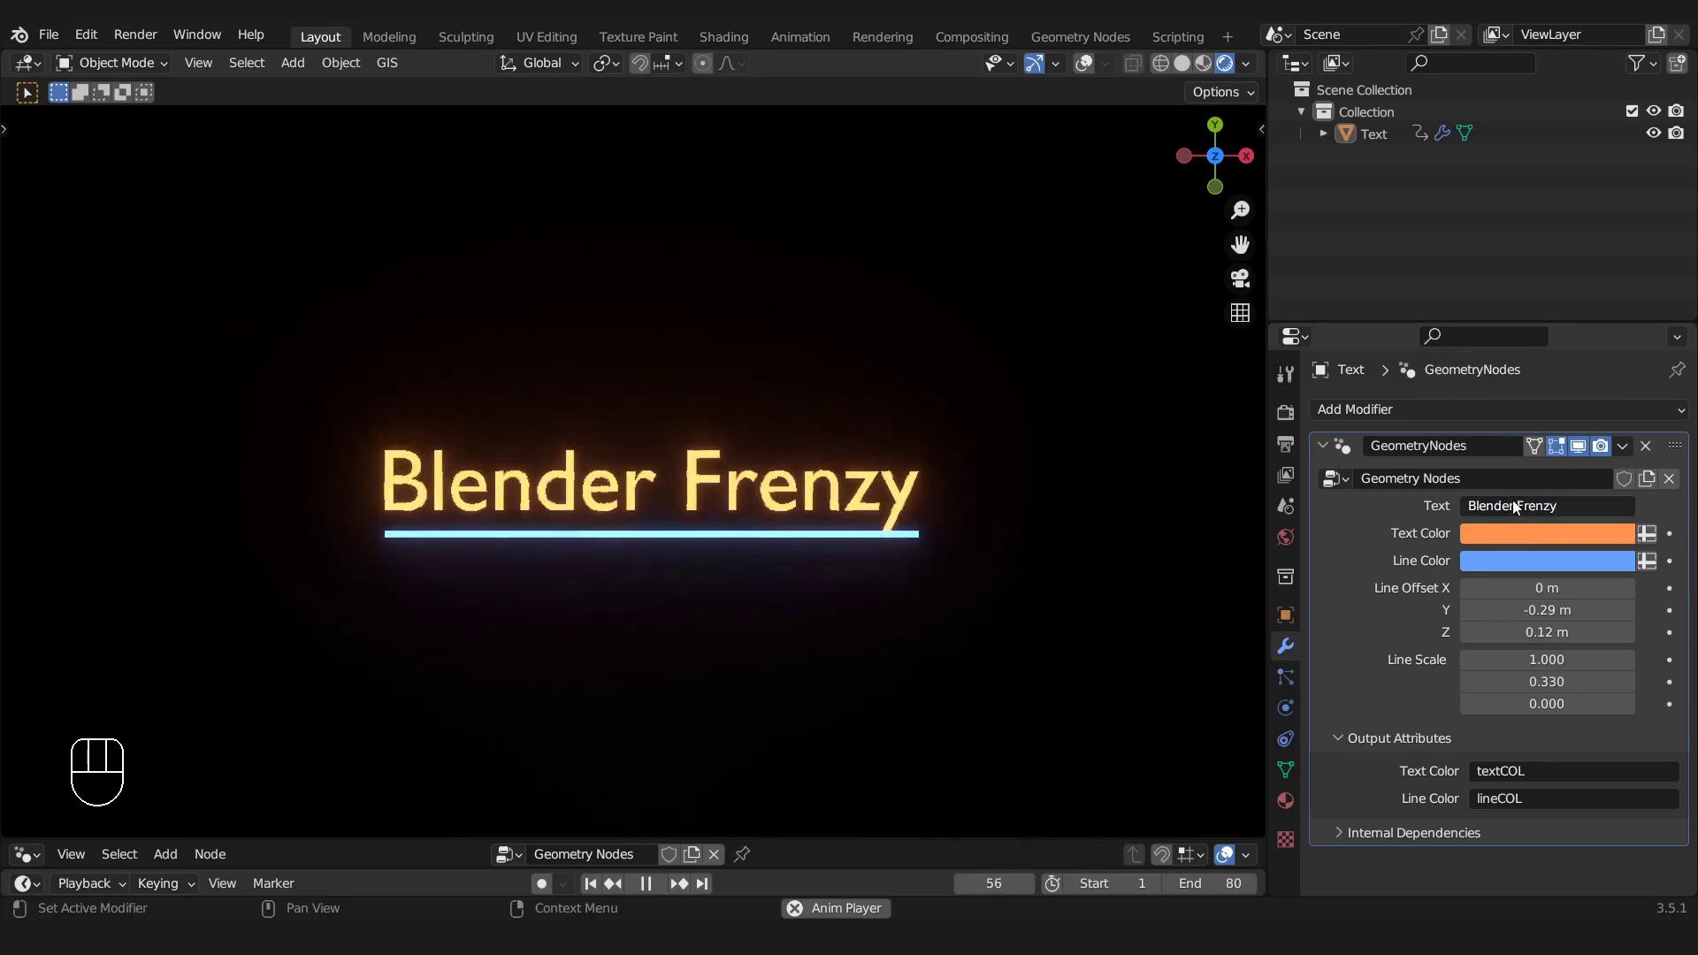
Set the Line Offset Y to -0.51 m and shorten the line to a Line Scale X of 0.120
{"action": "left_click_drag", "start_coordinate": [1543, 609], "coordinate": [1521, 610]}
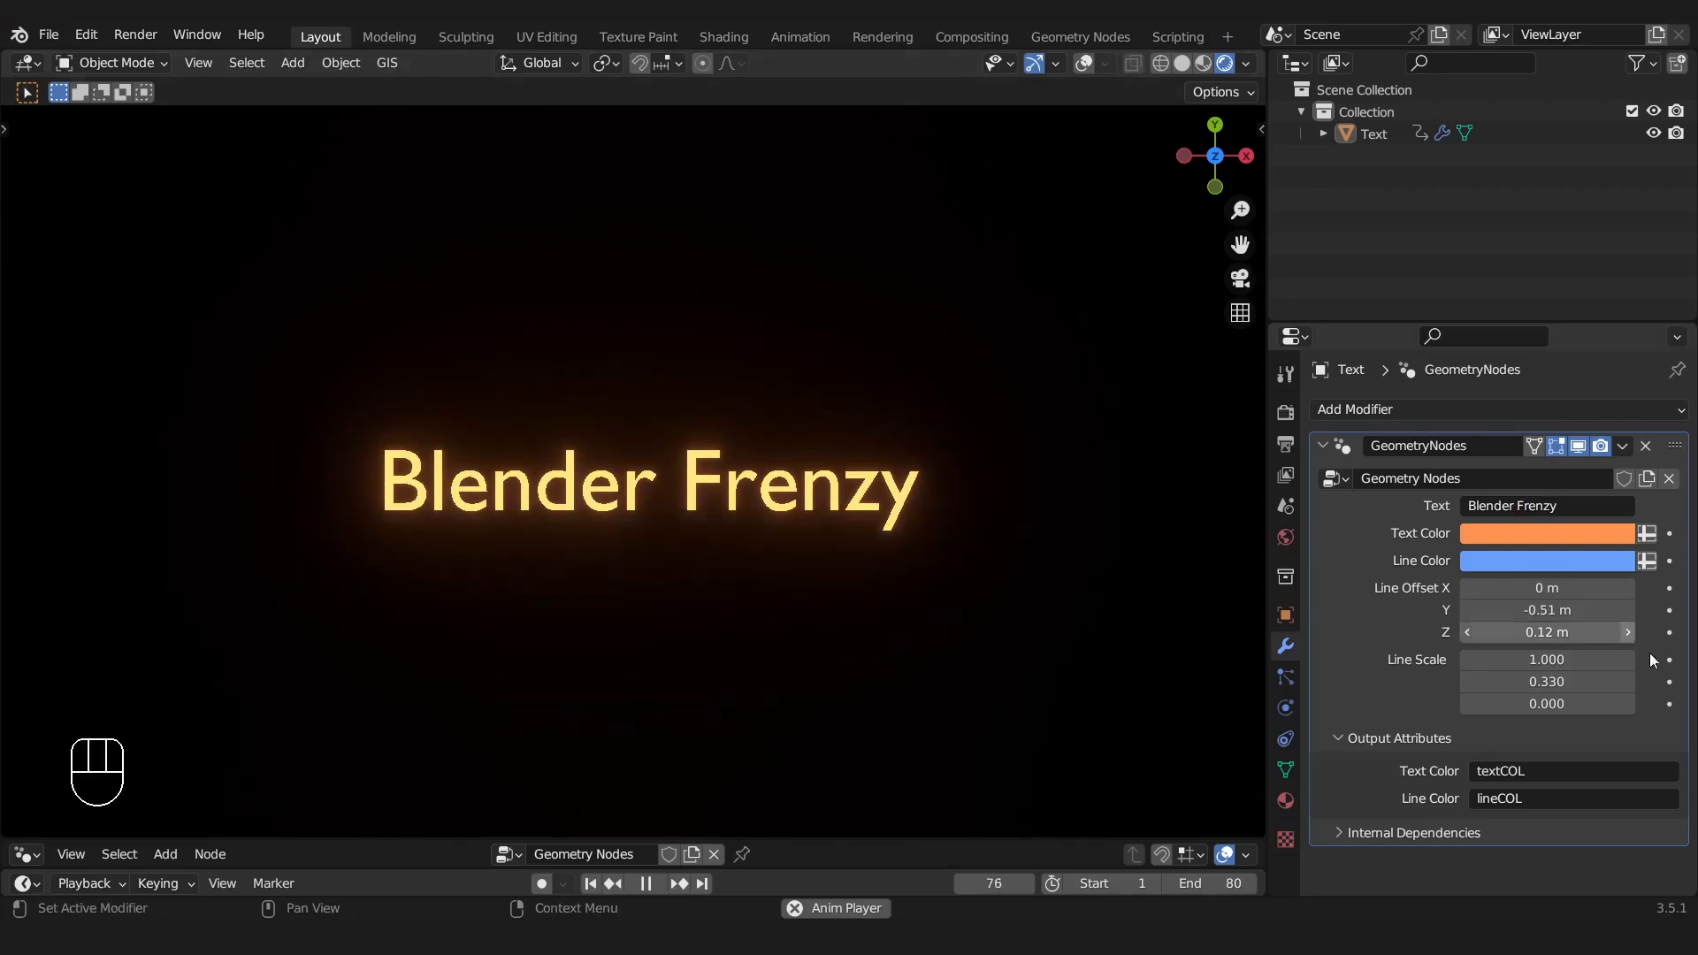
{"action": "left_click_drag", "start_coordinate": [1540, 660], "coordinate": [1574, 659]}
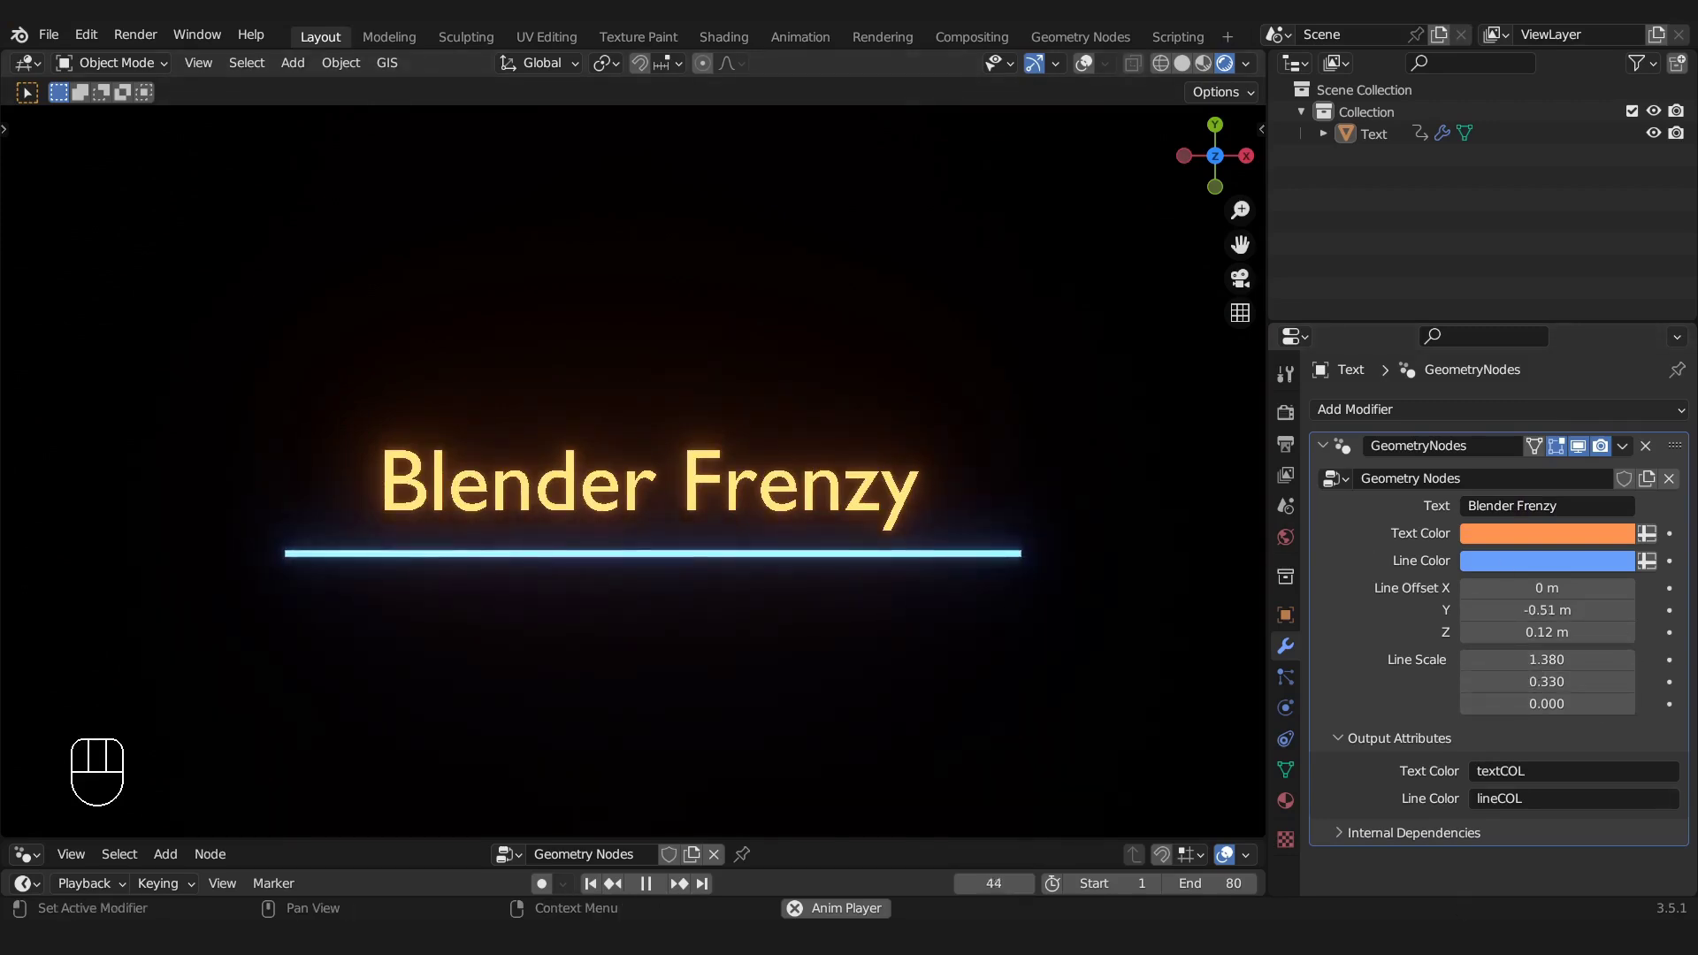
{"action": "left_click_drag", "start_coordinate": [1548, 662], "coordinate": [1436, 662]}
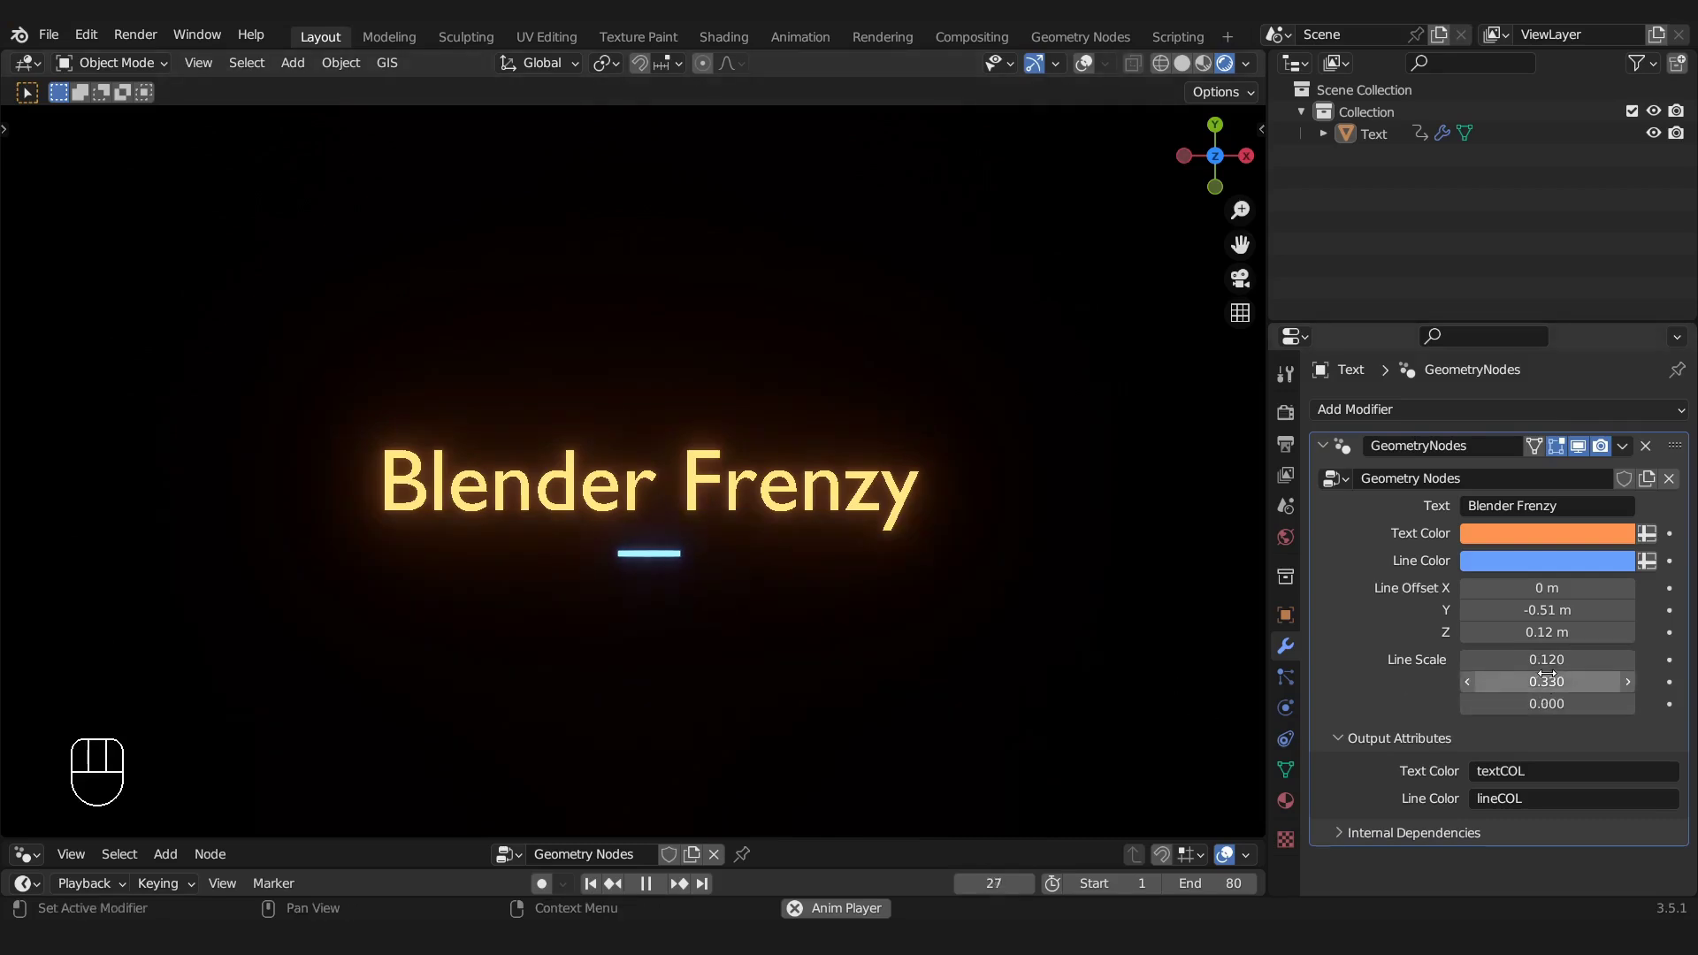
{"action": "mouse_move", "coordinate": [1540, 682]}
{"action": "left_mouse_down"}
{"action": "mouse_move", "coordinate": [1582, 683]}
{"action": "mouse_move", "coordinate": [1540, 683]}
{"action": "left_mouse_up"}
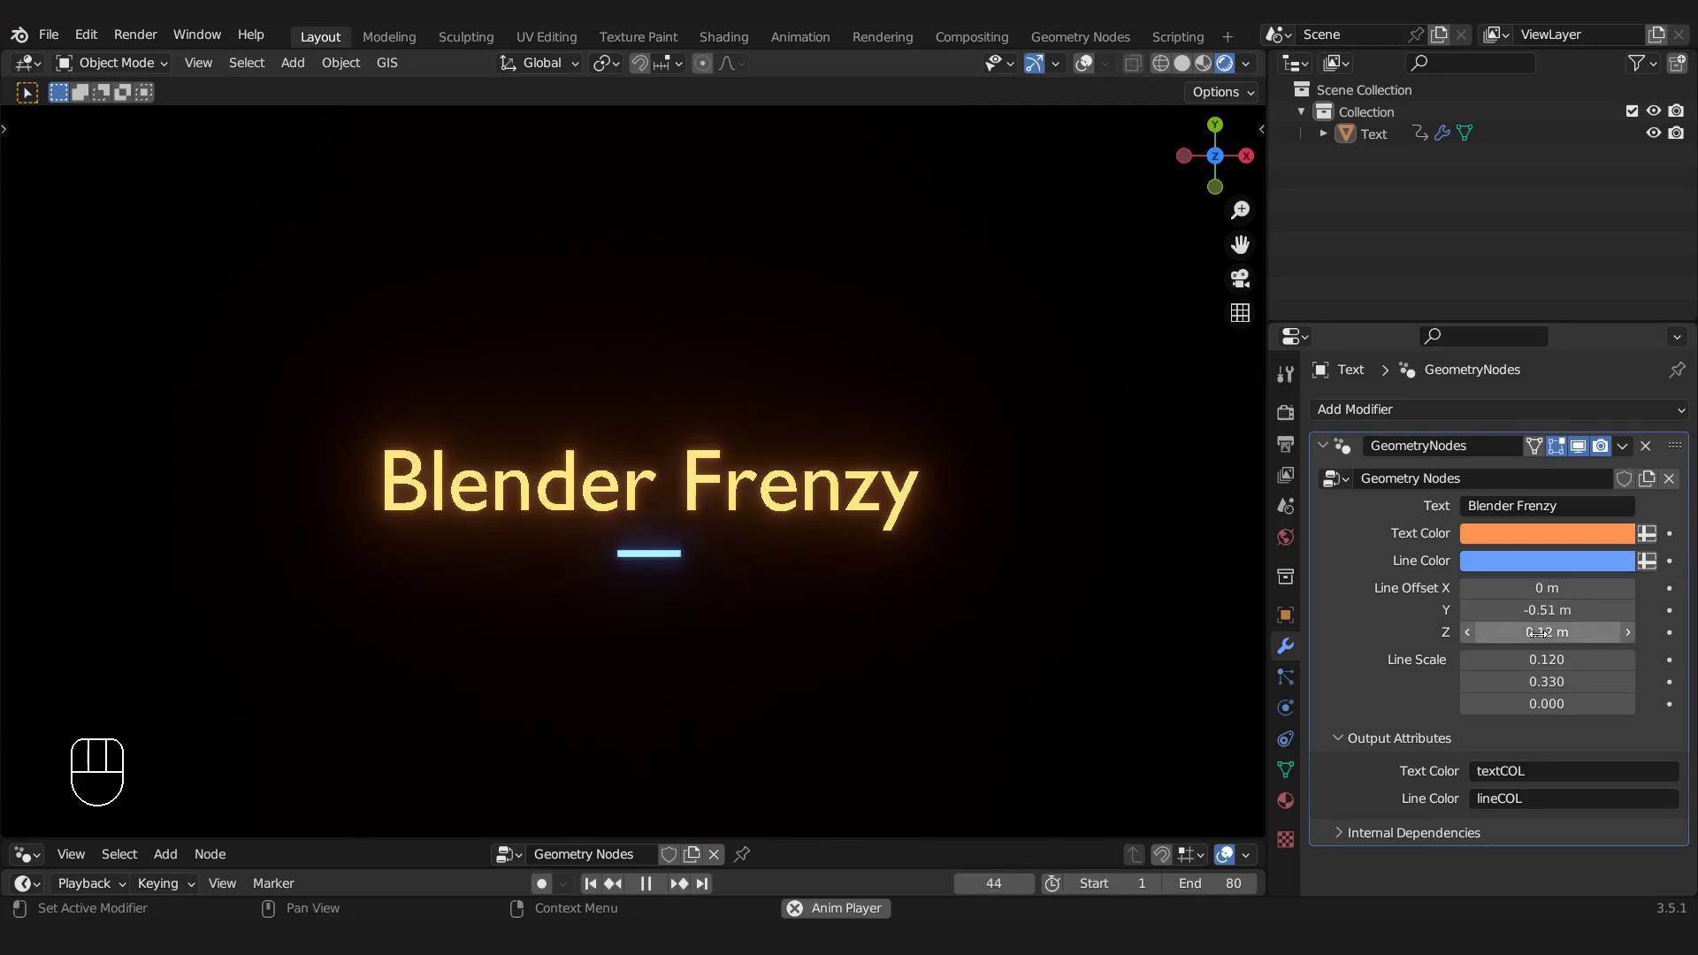
Set the Line Offset X to 1.73 m and toggle playback to check the shifted line's animation
{"action": "left_click_drag", "start_coordinate": [1522, 589], "coordinate": [1675, 589]}
{"action": "key", "text": "space"}
{"action": "key", "text": "space"}
{"action": "key", "text": "space"}
{"action": "key", "text": "space"}
{"action": "key", "text": "space"}
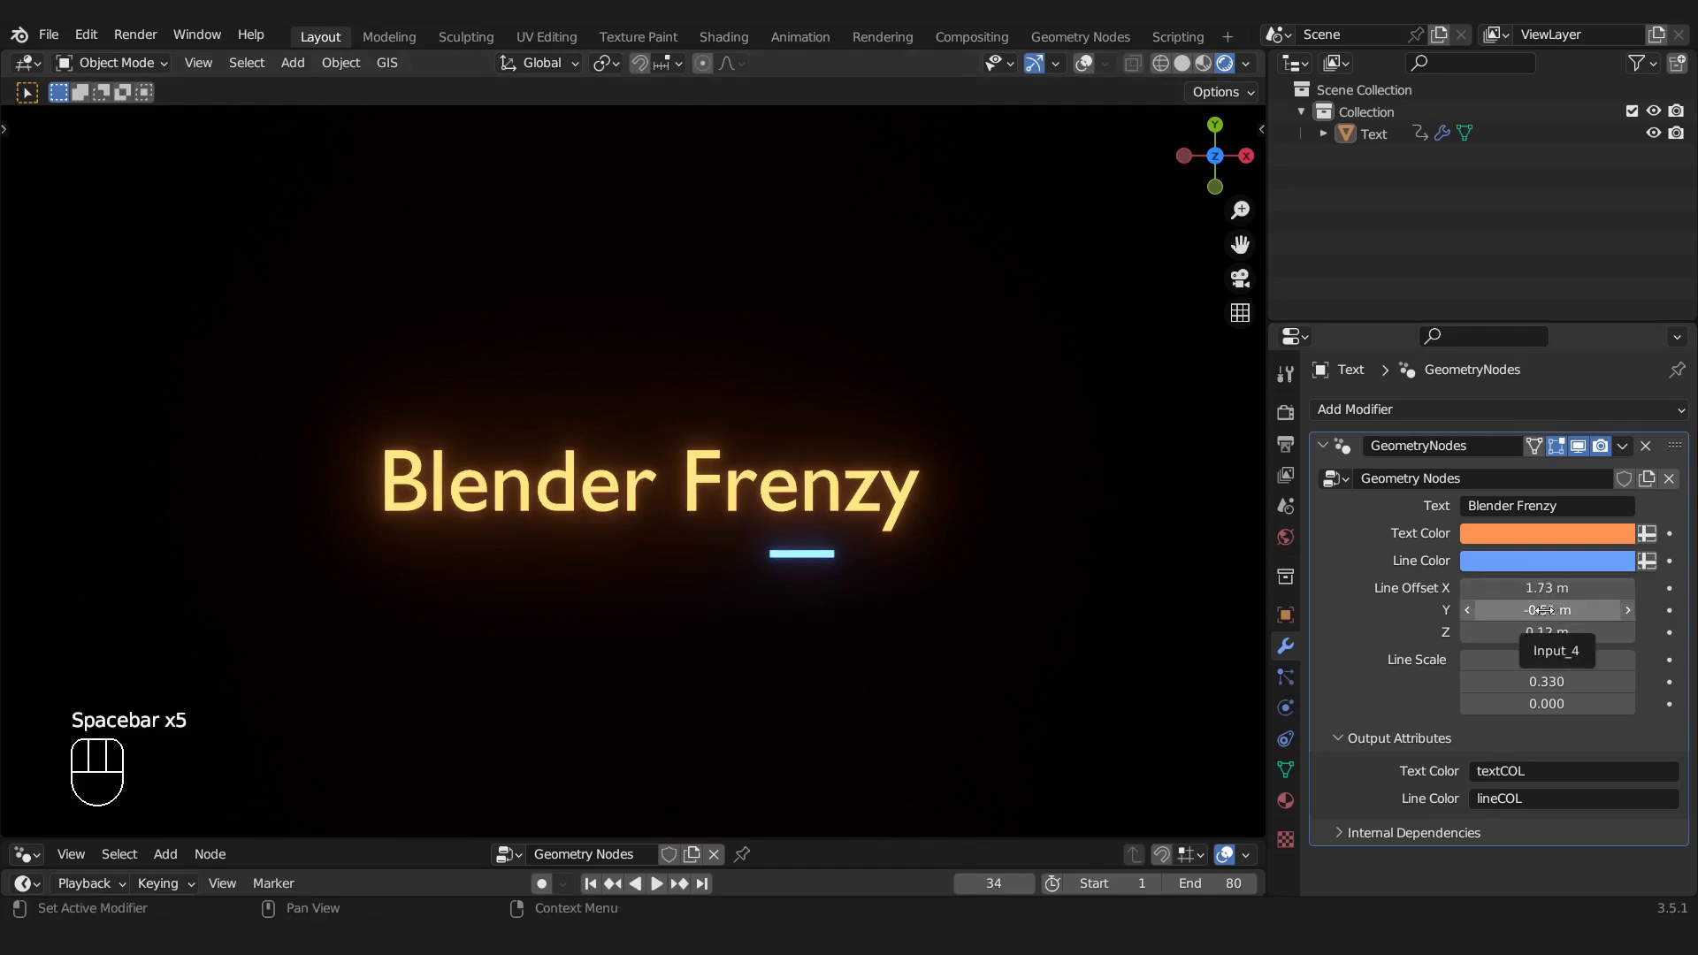
Set the Line Scale X to 0.440 and the Line Offset Y to -0.39 m, checking the underline in playback
{"action": "left_click_drag", "start_coordinate": [1539, 659], "coordinate": [1567, 659]}
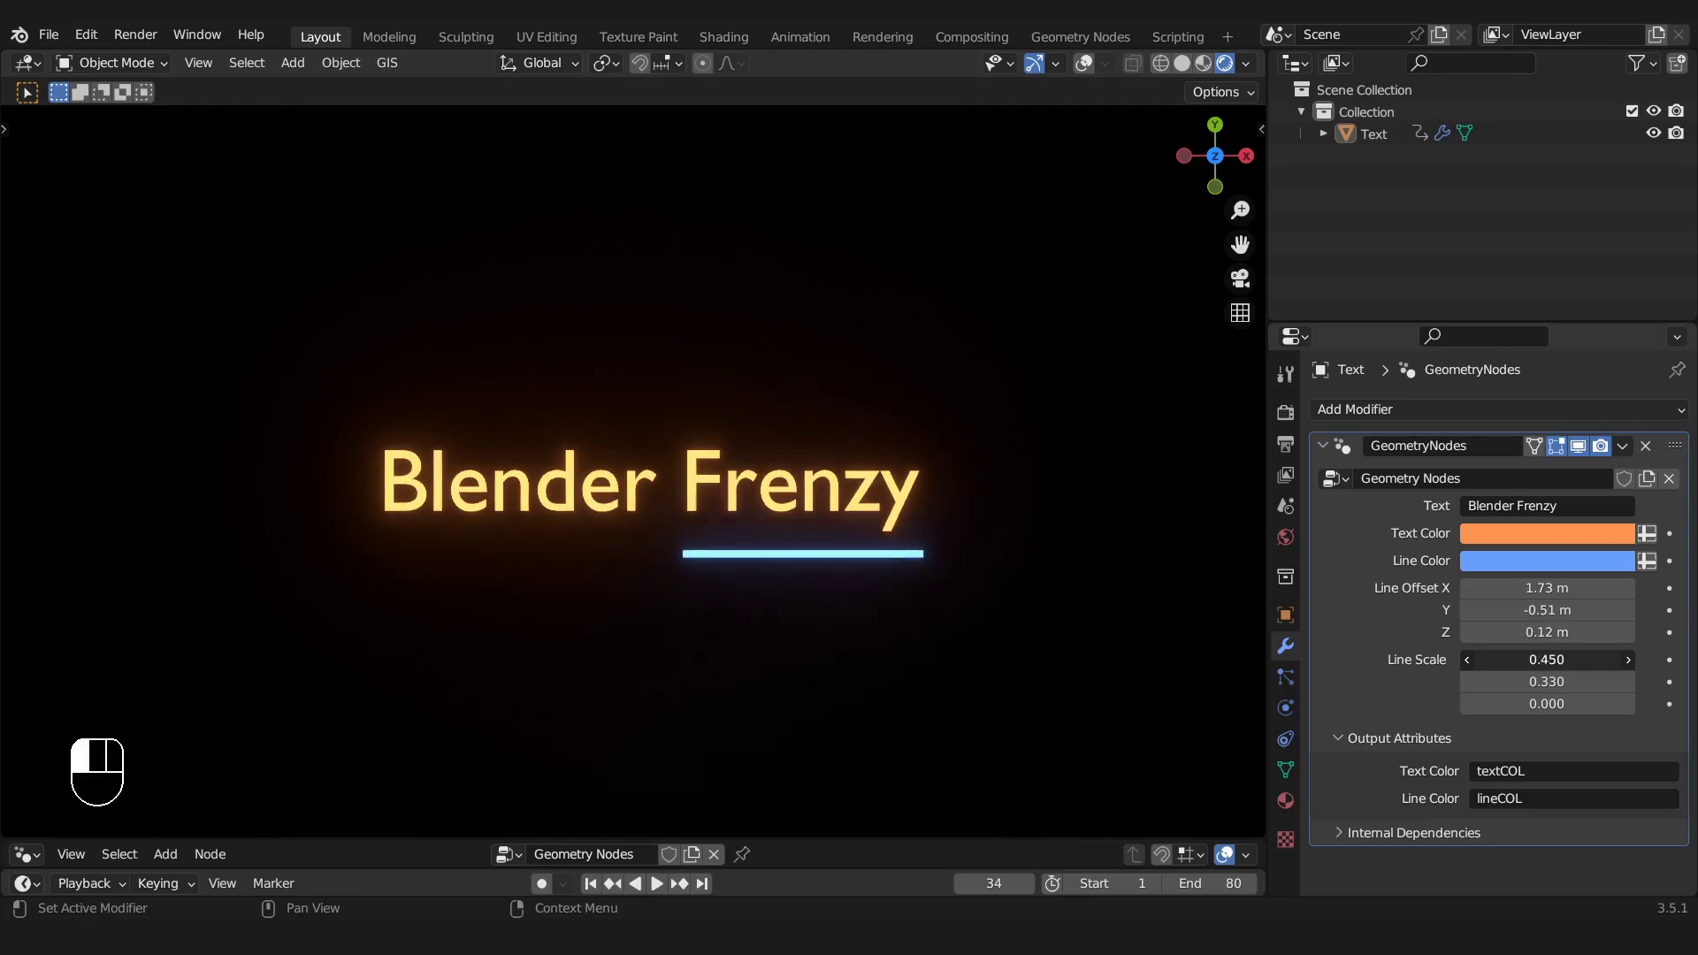
{"action": "left_click_drag", "start_coordinate": [1547, 611], "coordinate": [1558, 610]}
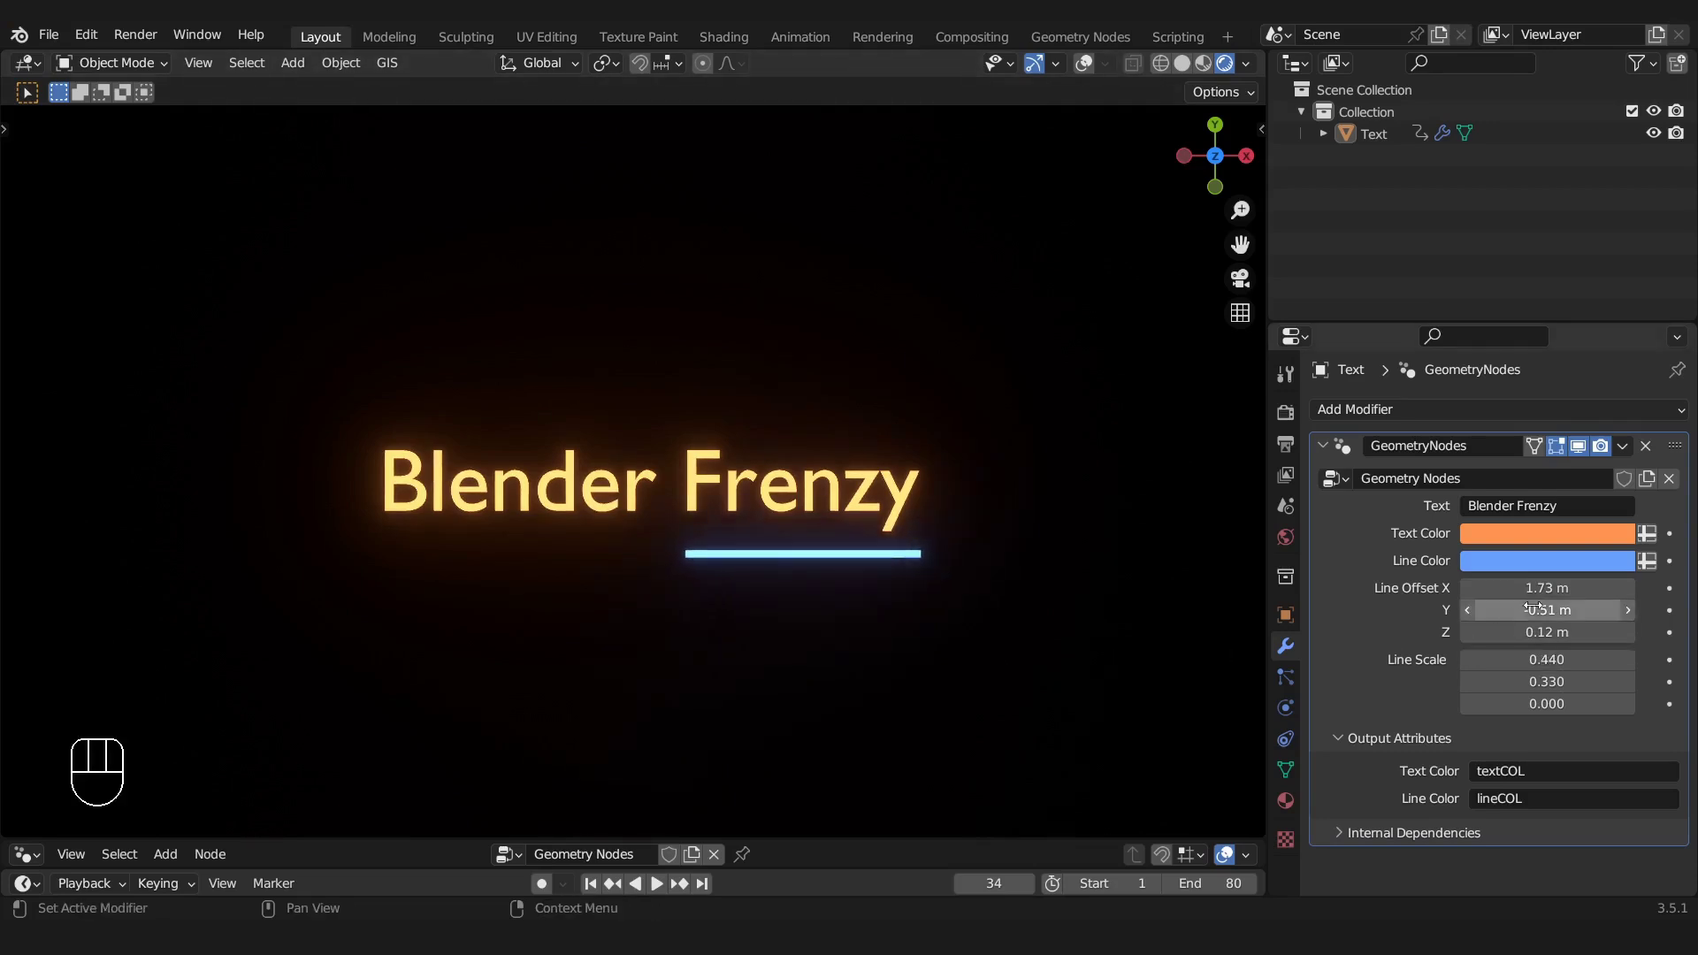
{"action": "key", "text": "space"}
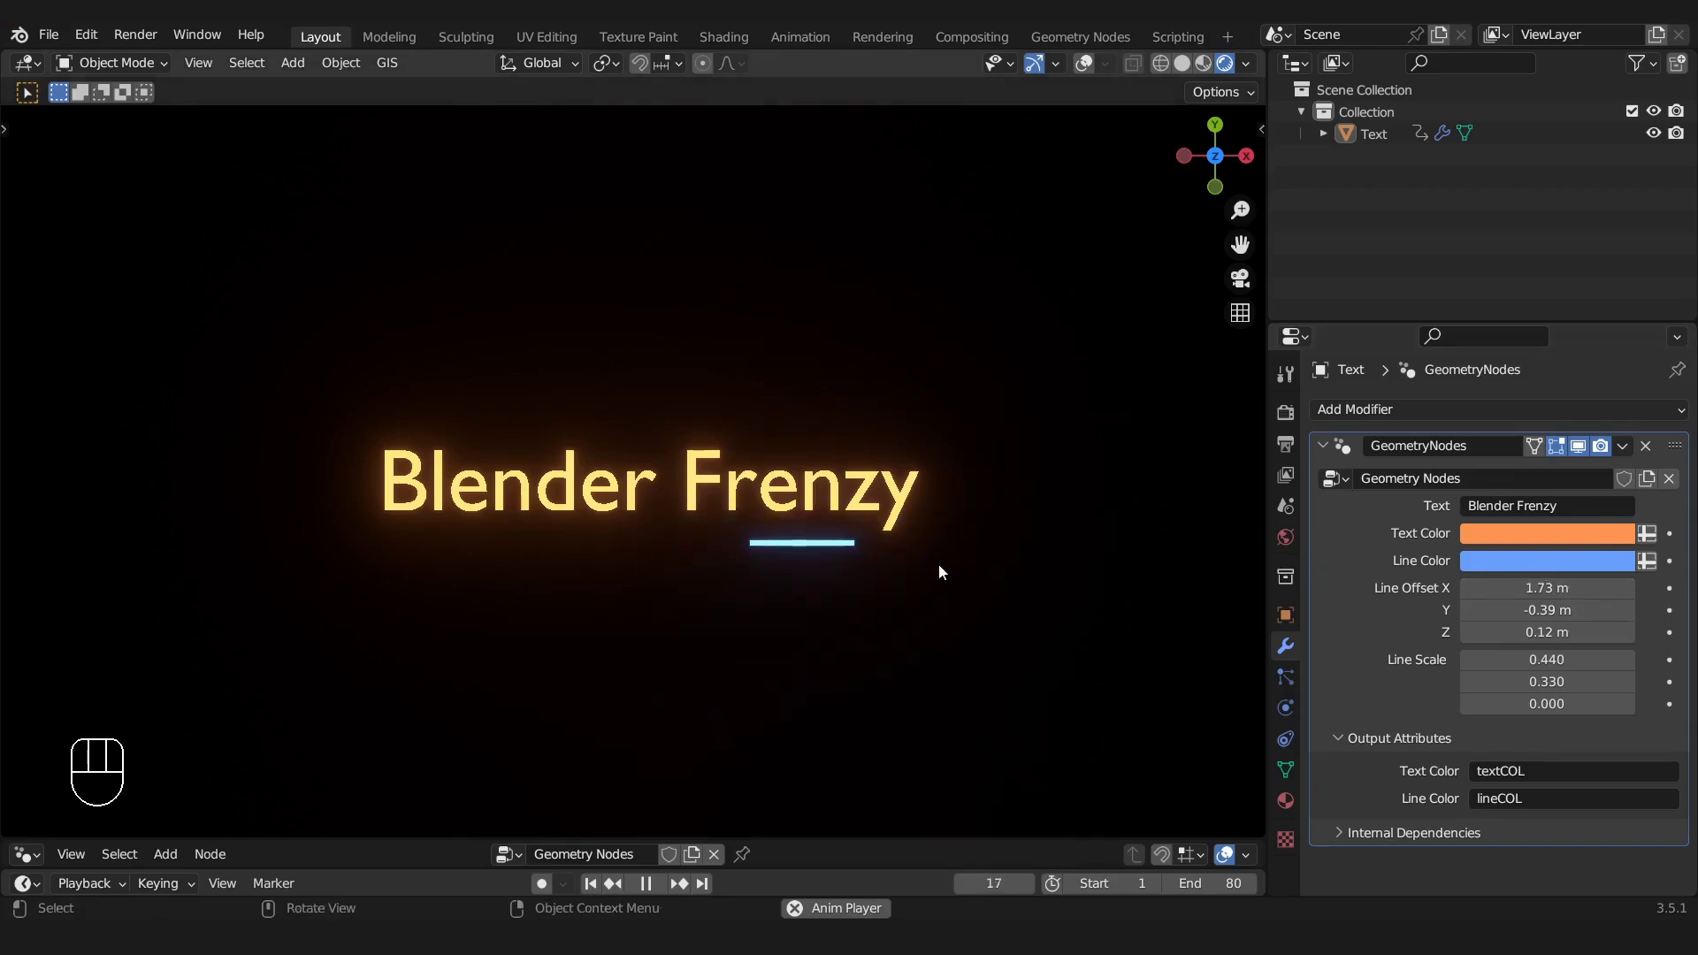
{"action": "key", "text": "space"}
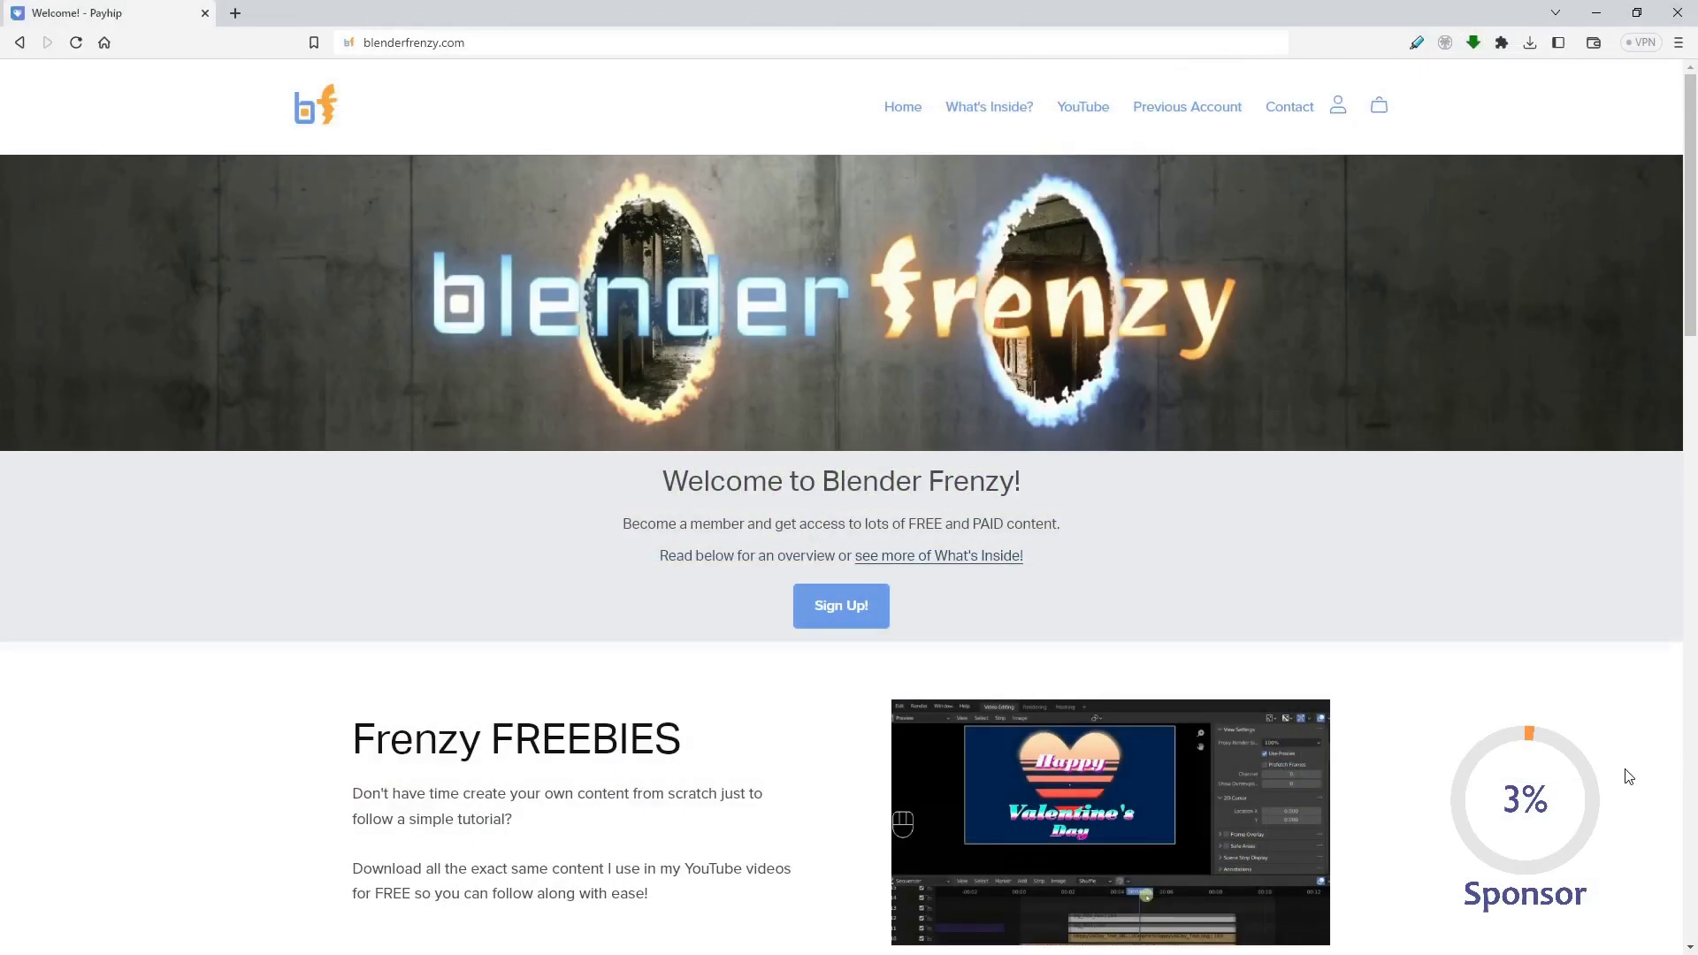
Look through the Frenzy FREEBIES and the PLUS & PRO paid content overview on the blenderfrenzy.com home page in the browser
{"action": "scroll", "coordinate": [1629, 776], "scroll_direction": "down", "scroll_amount": 4}
{"action": "scroll", "coordinate": [1629, 777], "scroll_direction": "down", "scroll_amount": 4}
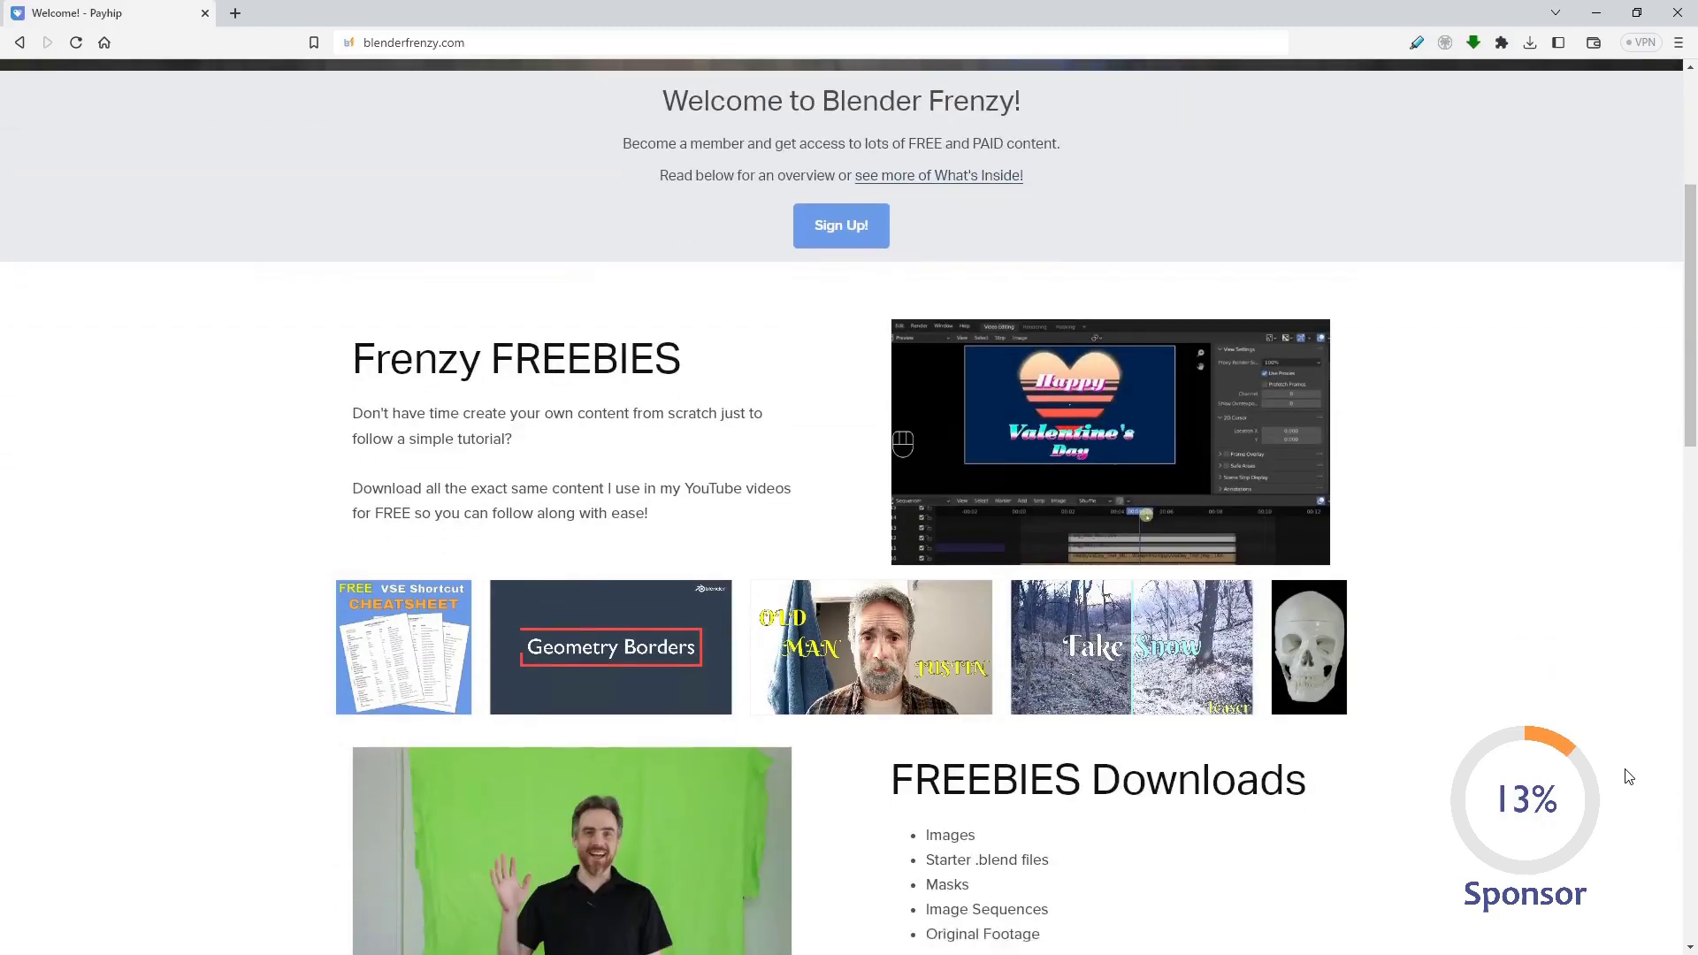
{"action": "scroll", "coordinate": [1629, 776], "scroll_direction": "down", "scroll_amount": 1}
{"action": "scroll", "coordinate": [1629, 776], "scroll_direction": "down", "scroll_amount": 10}
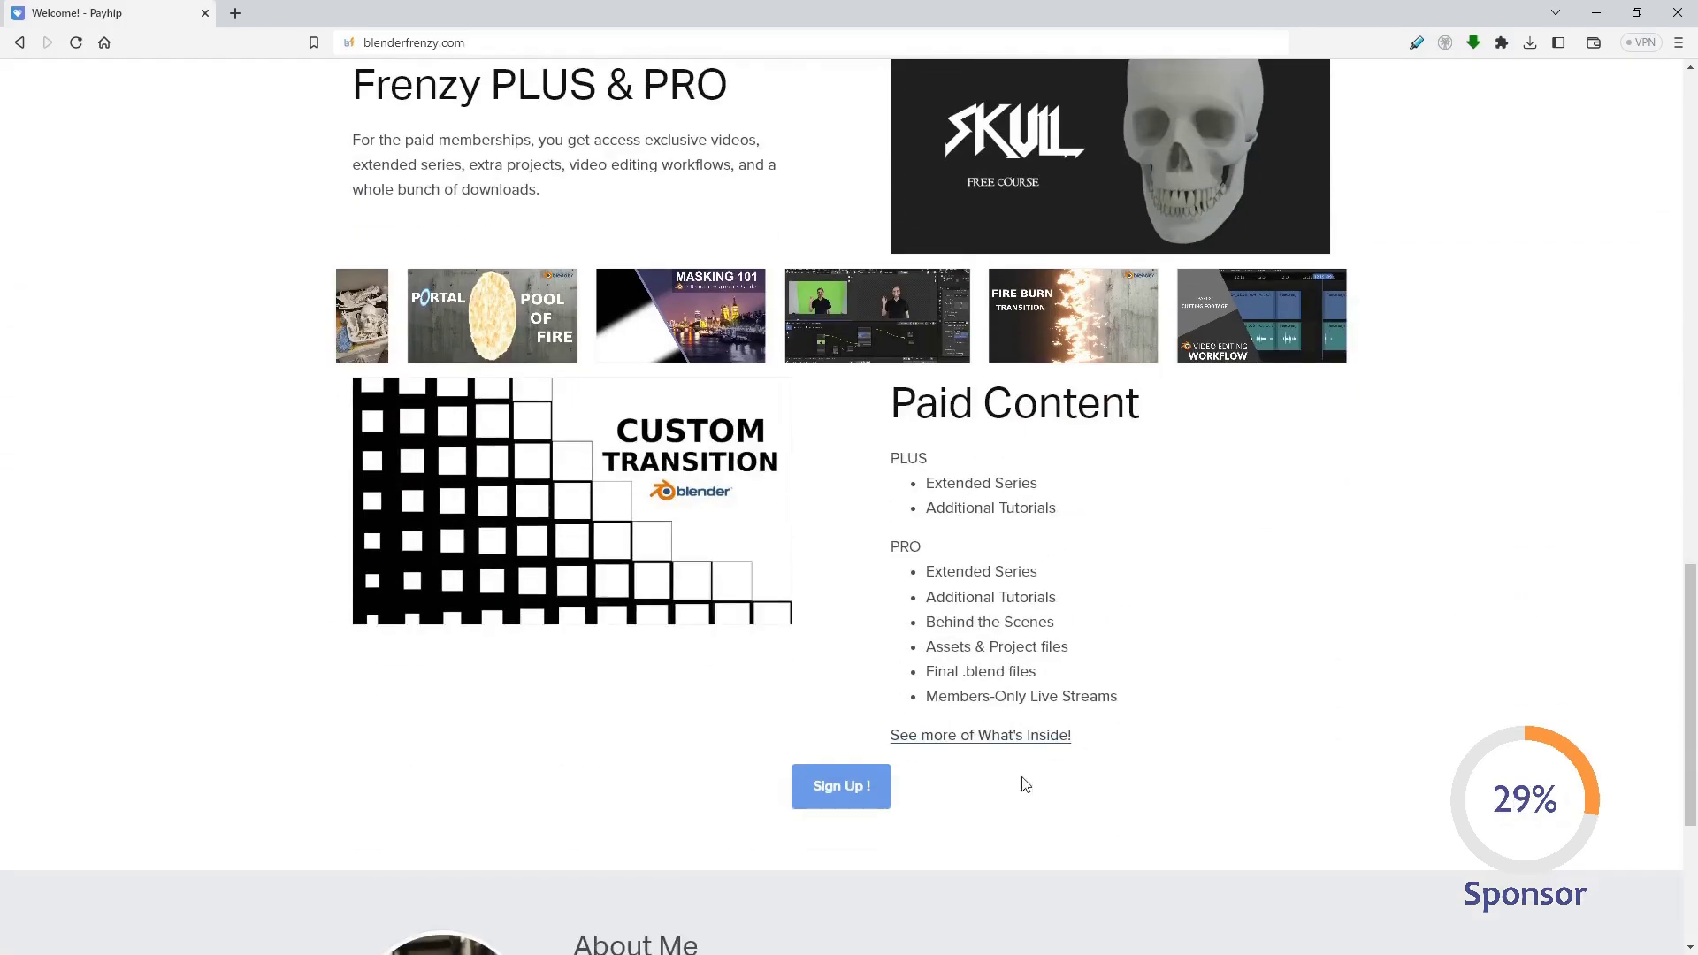
Open the What's Inside page from the paid content overview and look through its list of projects and downloads
{"action": "left_click", "coordinate": [1000, 737]}
{"action": "scroll", "coordinate": [1604, 638], "scroll_direction": "down", "scroll_amount": 2}
{"action": "scroll", "coordinate": [1606, 643], "scroll_direction": "down", "scroll_amount": 6}
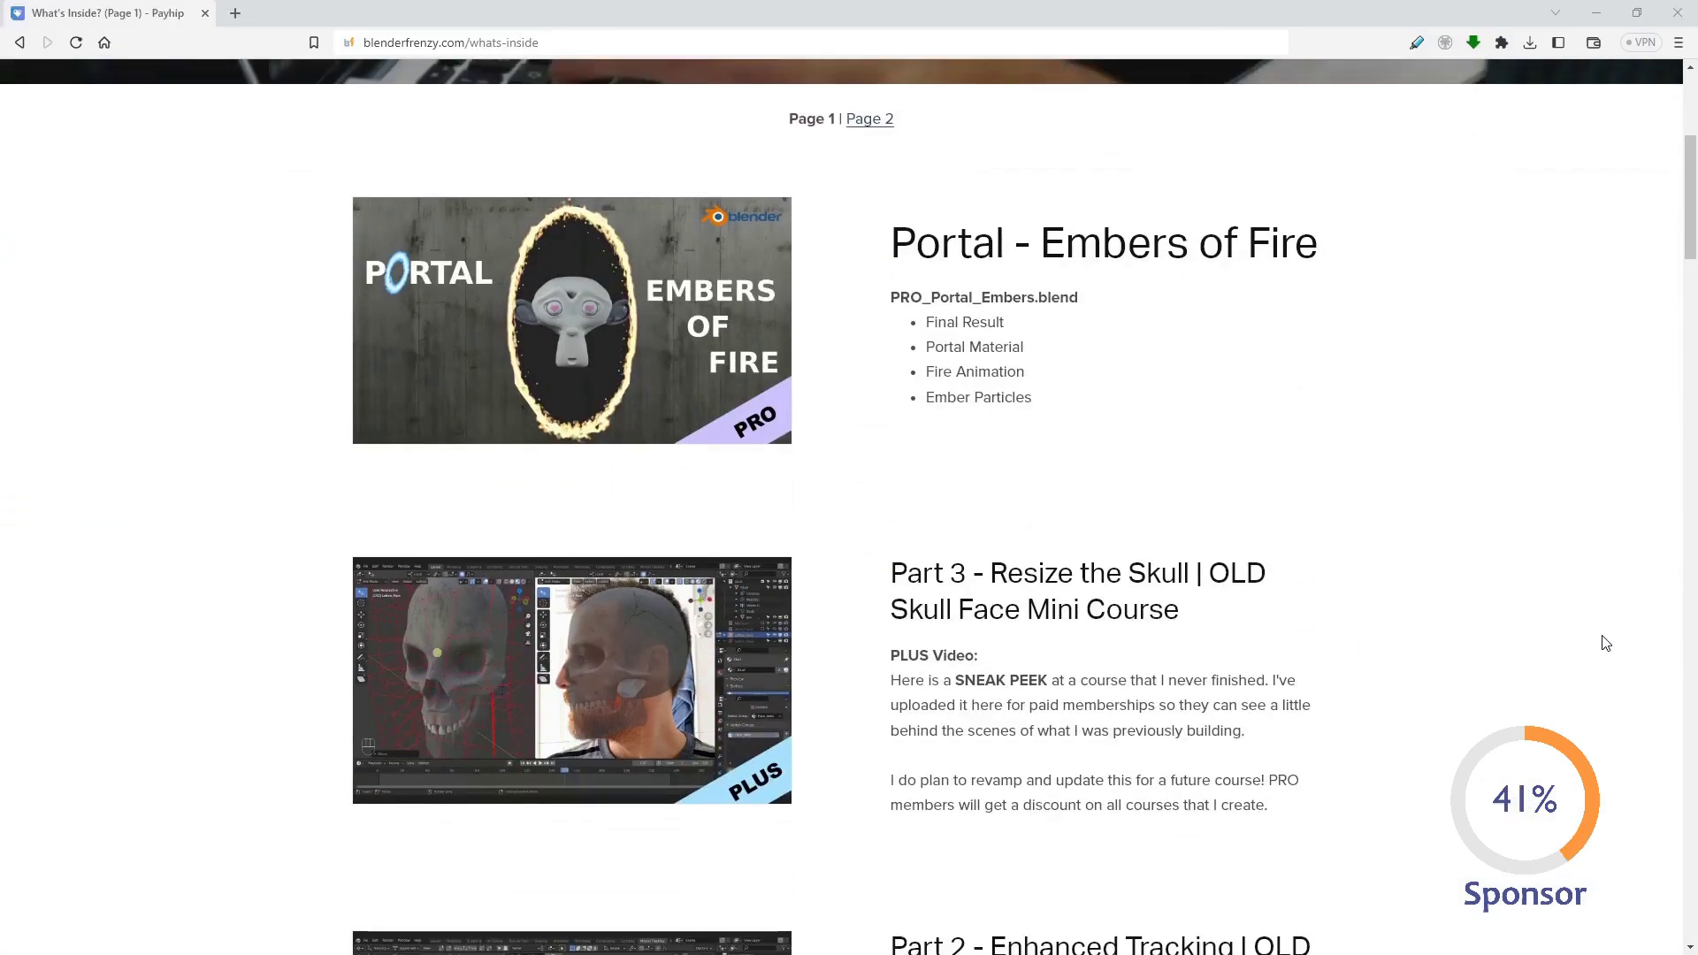
{"action": "scroll", "coordinate": [1605, 643], "scroll_direction": "down", "scroll_amount": 8}
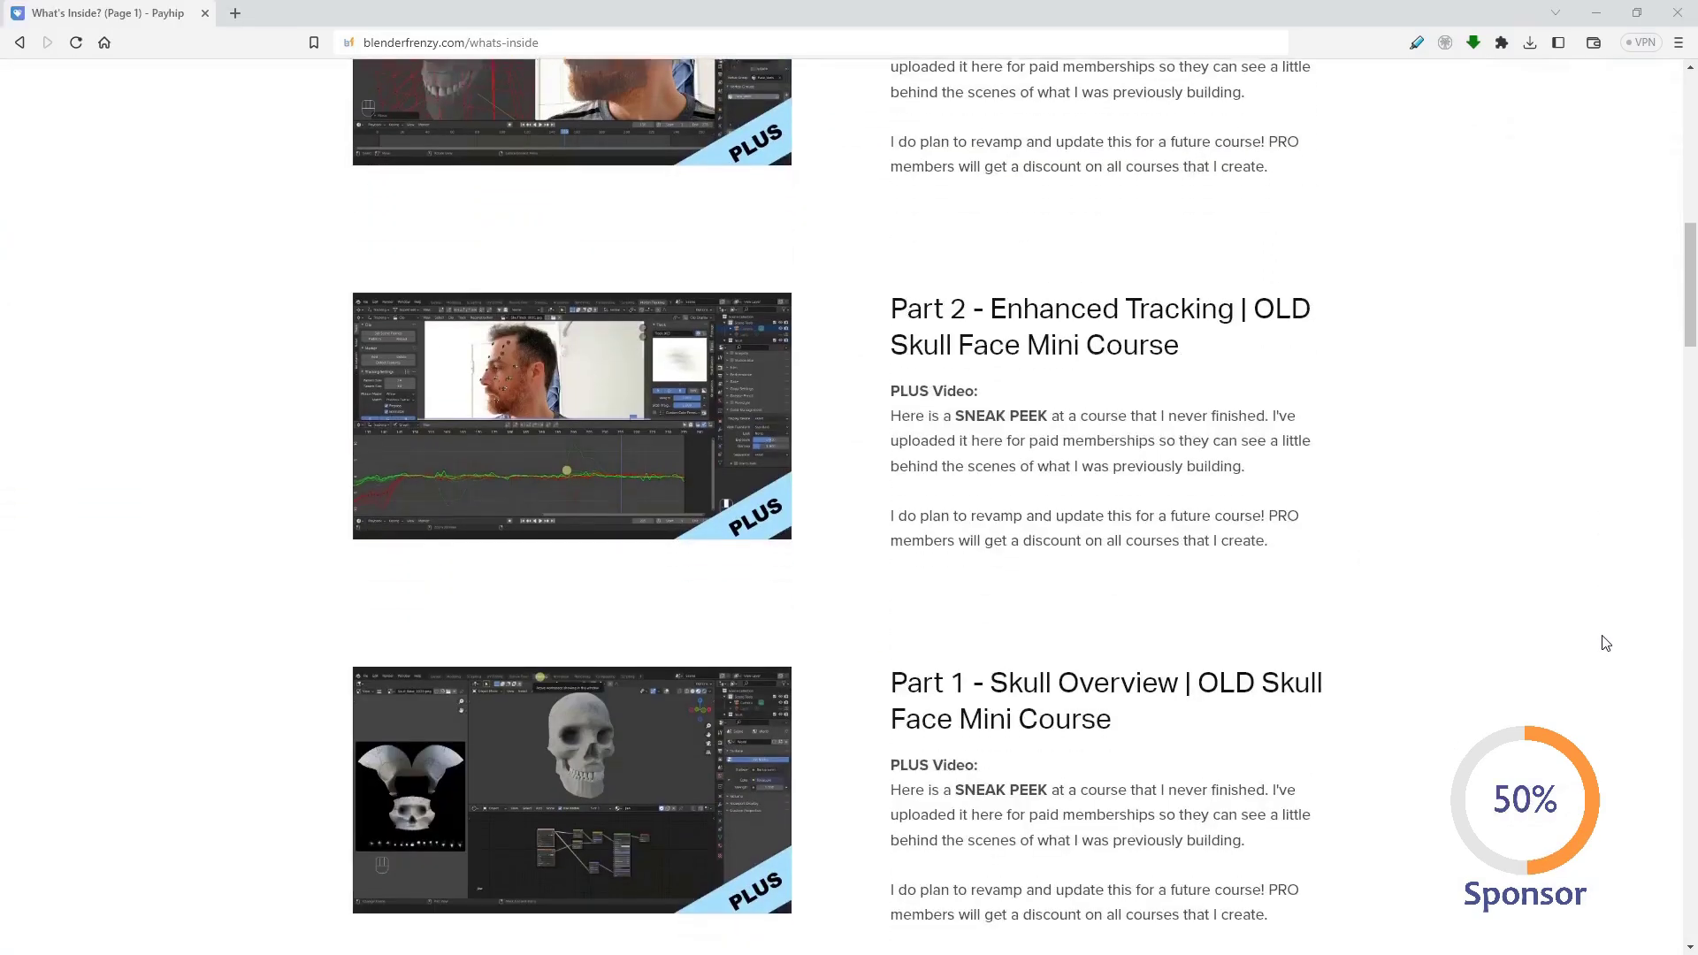
{"action": "scroll", "coordinate": [1605, 643], "scroll_direction": "down", "scroll_amount": 15}
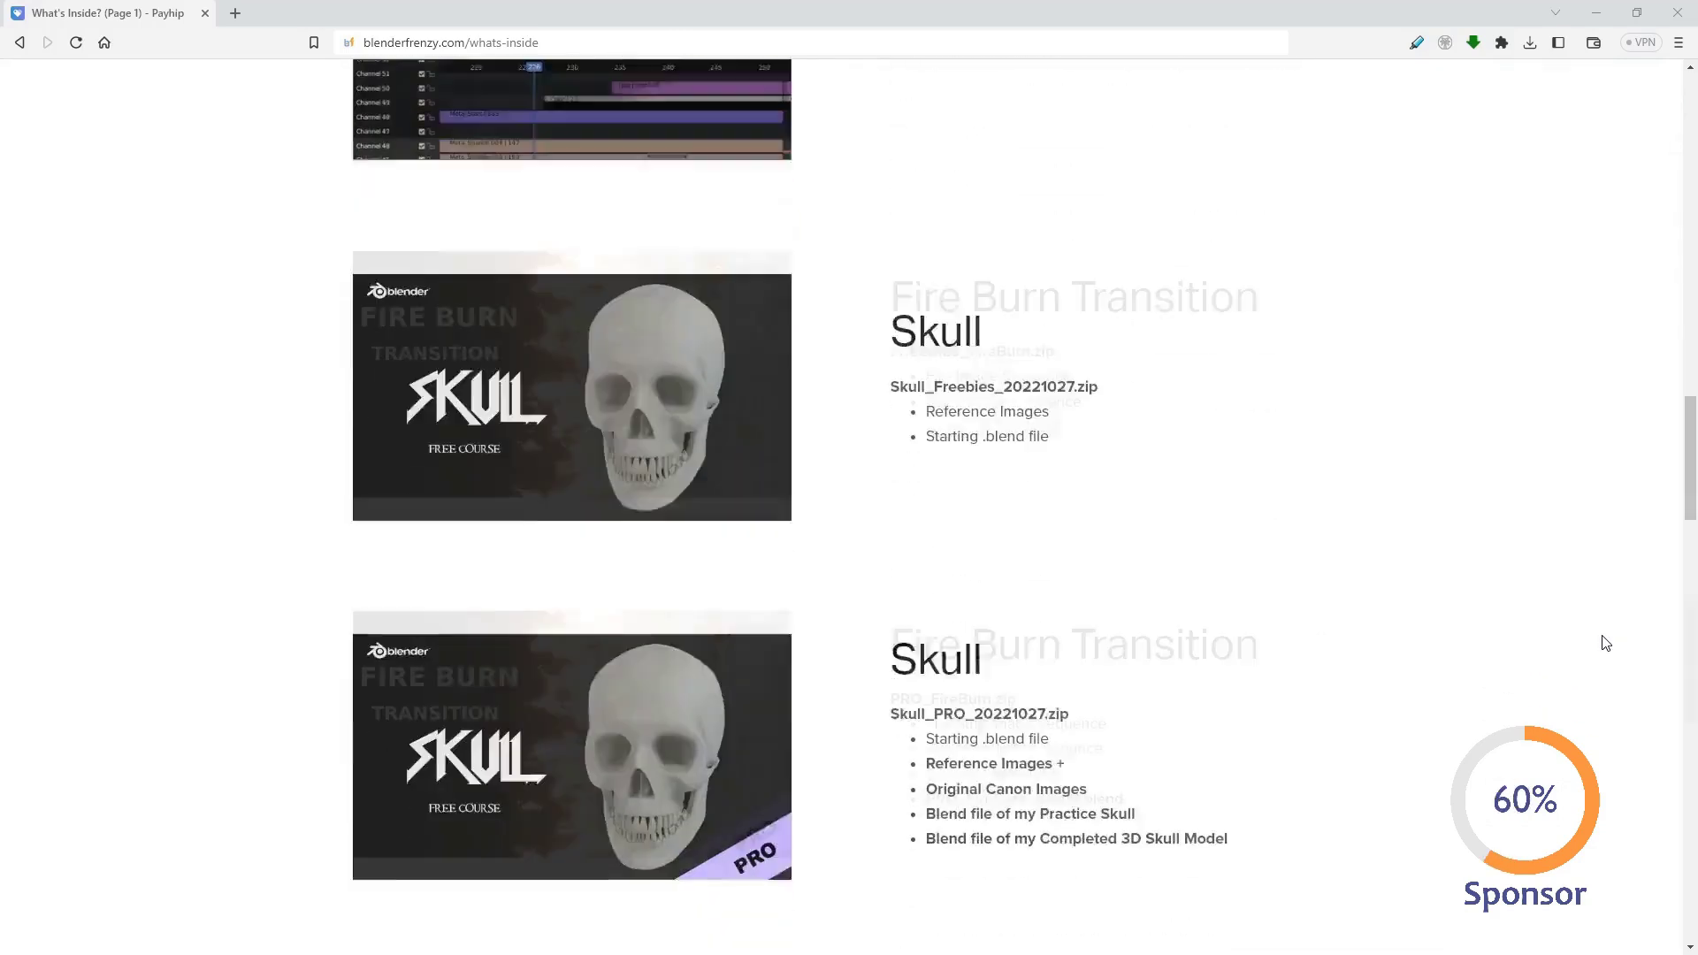
{"action": "scroll", "coordinate": [1605, 643], "scroll_direction": "down", "scroll_amount": 11}
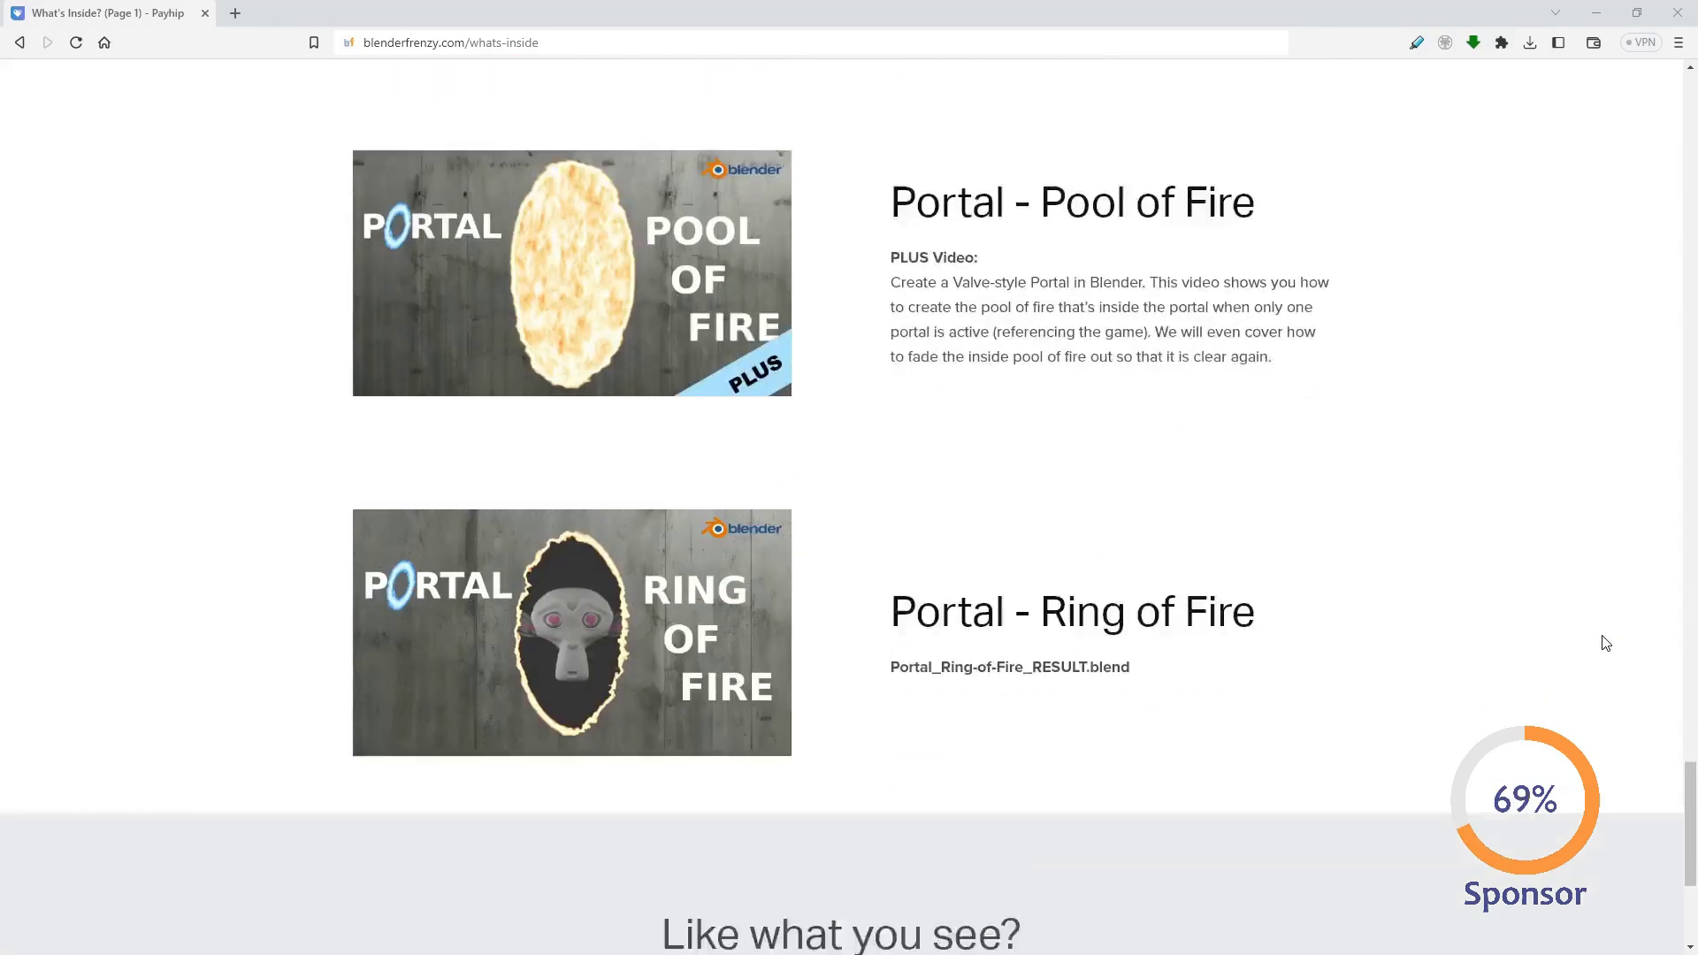
Open the Member Levels page and expand the full Frenzy PRO benefits list down to its sign-up option
{"action": "left_click", "coordinate": [850, 618]}
{"action": "scroll", "coordinate": [1504, 597], "scroll_direction": "down", "scroll_amount": 3}
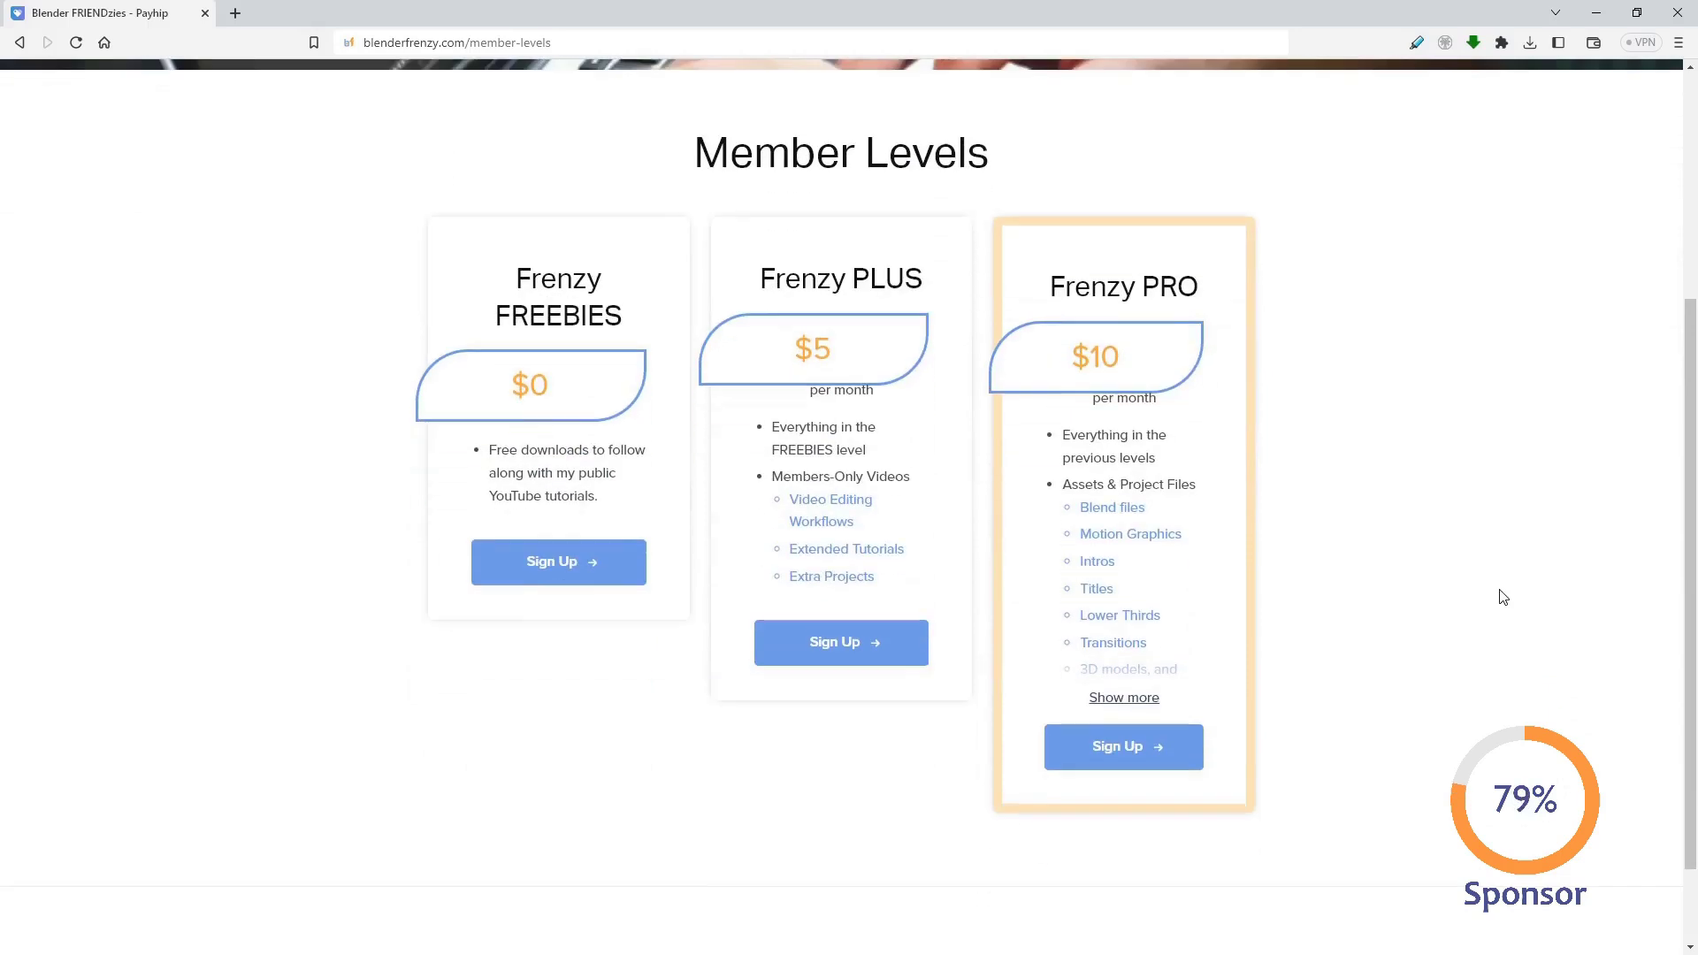
{"action": "left_click", "coordinate": [1124, 698]}
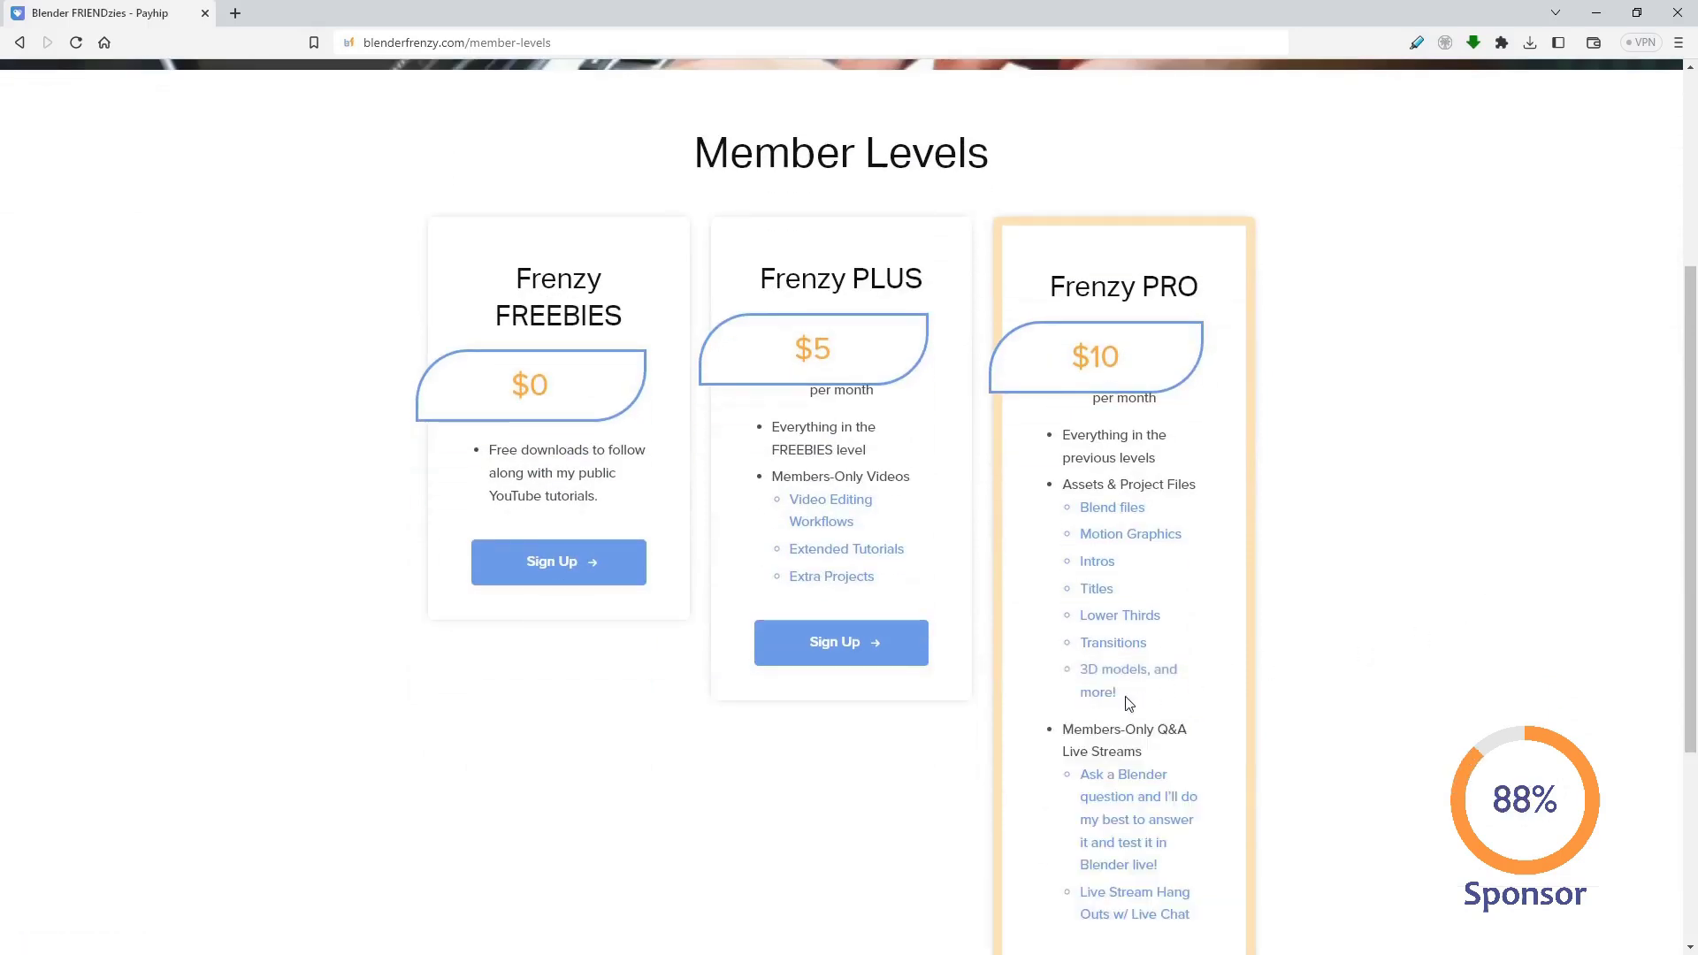
{"action": "scroll", "coordinate": [1309, 665], "scroll_direction": "down", "scroll_amount": 1}
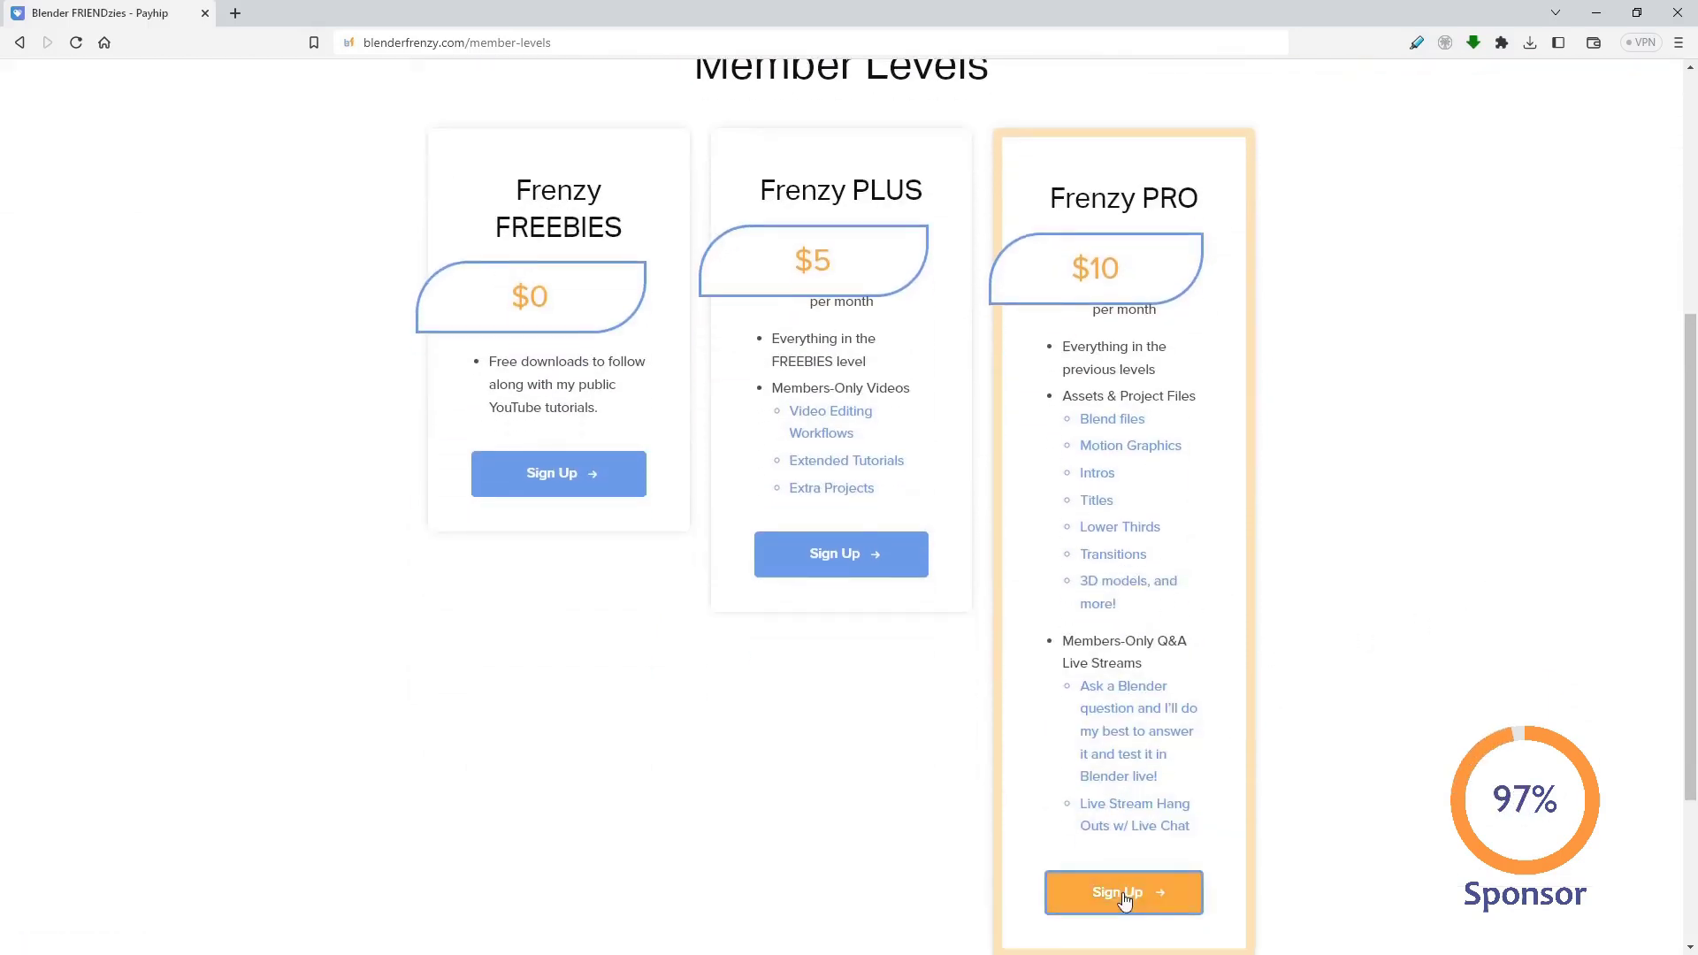